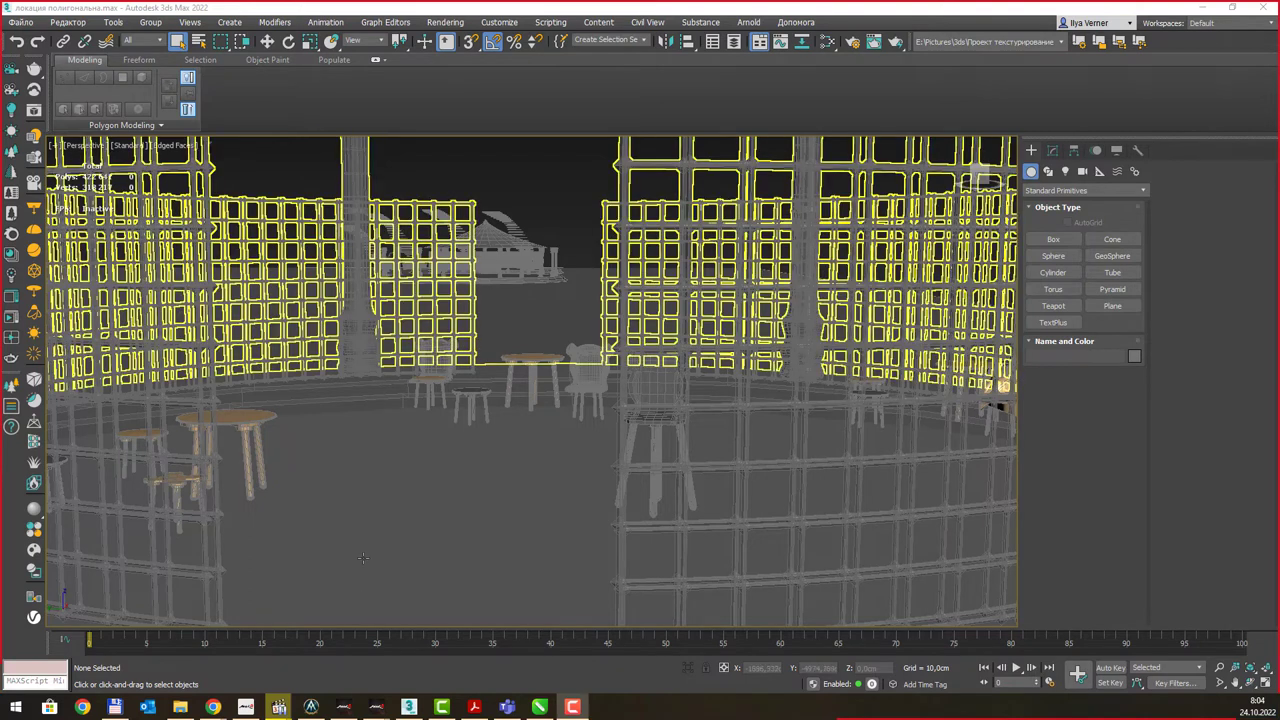
Open the Slate Material Editor from the Rendering menu and maximize it to fill the screen
{"action": "left_click", "coordinate": [445, 22]}
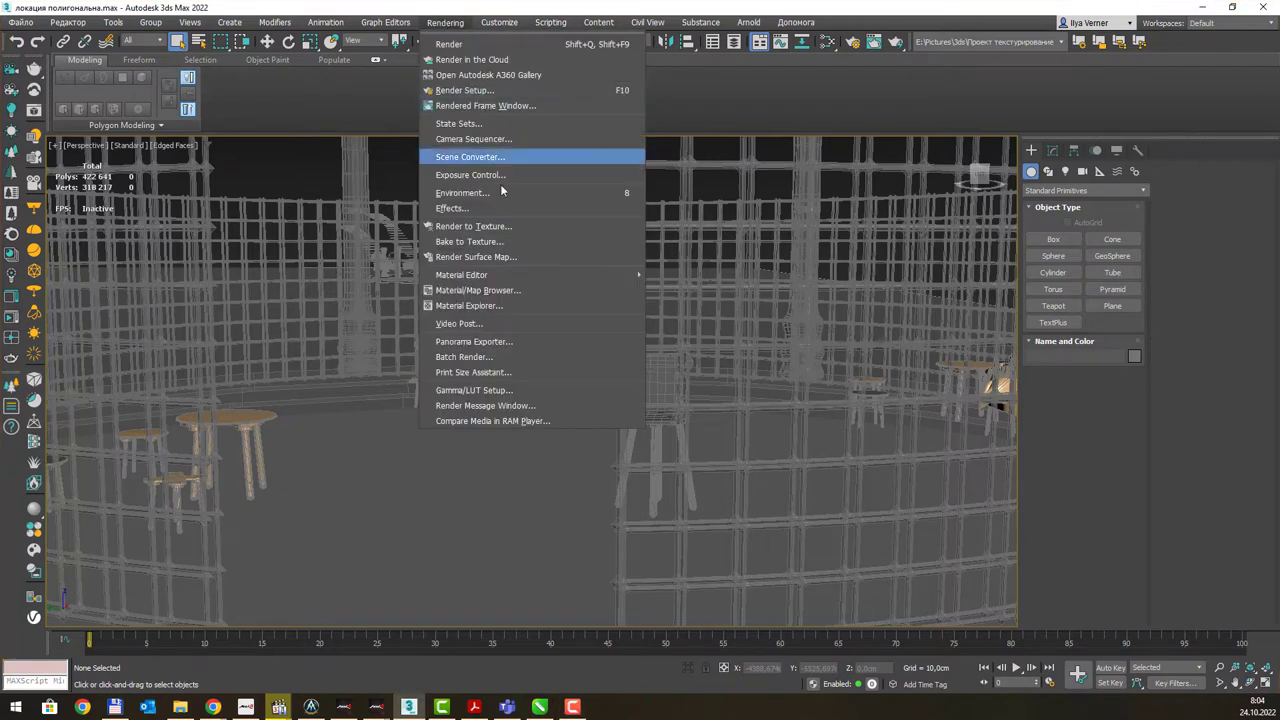
{"action": "mouse_move", "coordinate": [462, 275]}
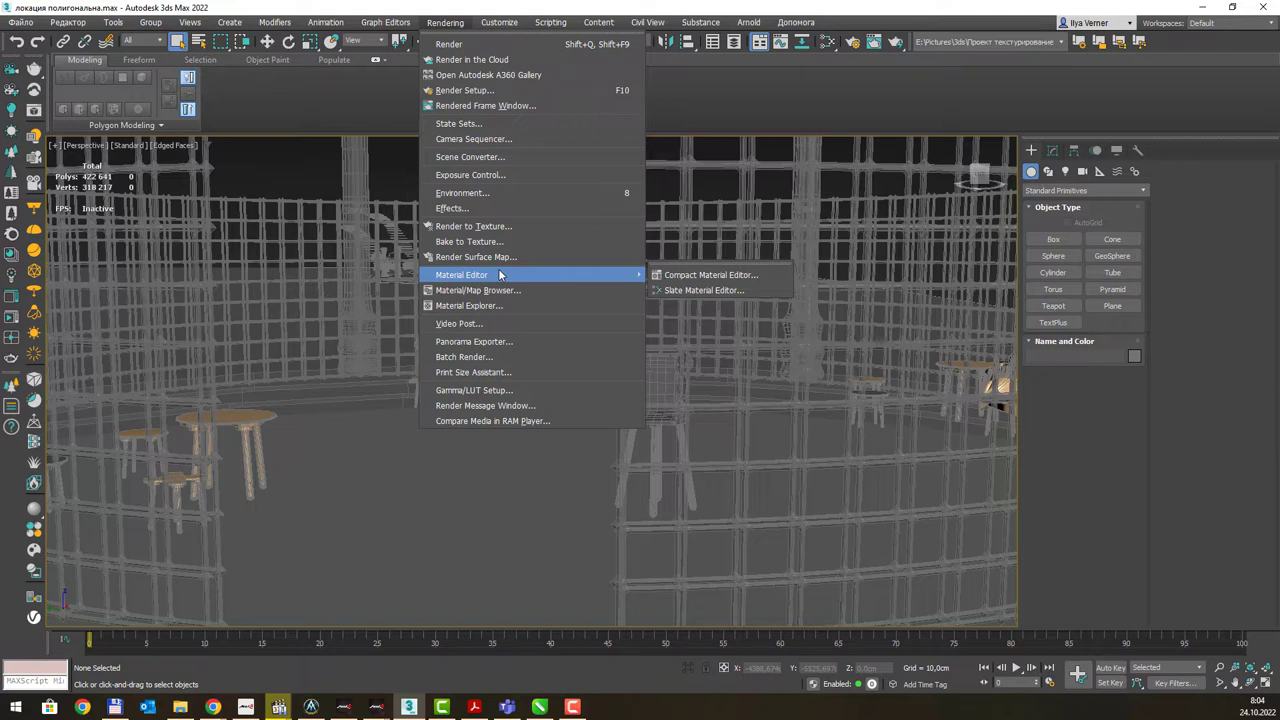
{"action": "left_click", "coordinate": [710, 294]}
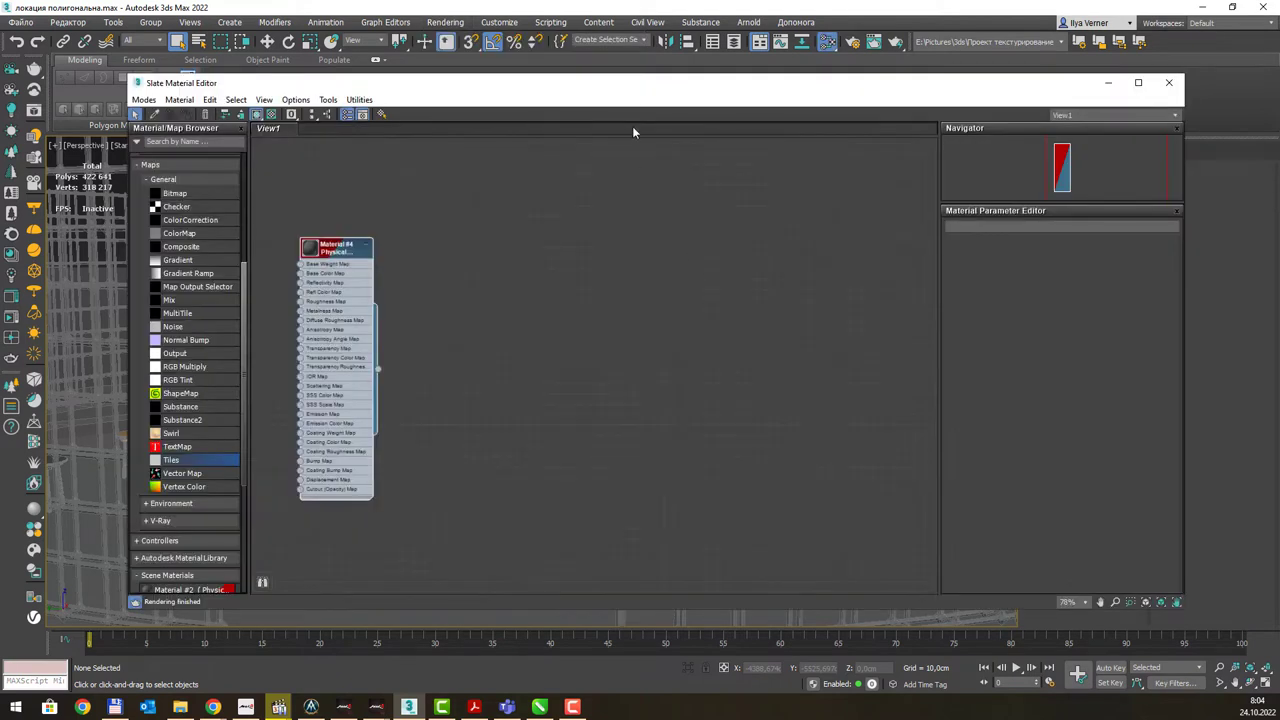
{"action": "double_click", "coordinate": [632, 86]}
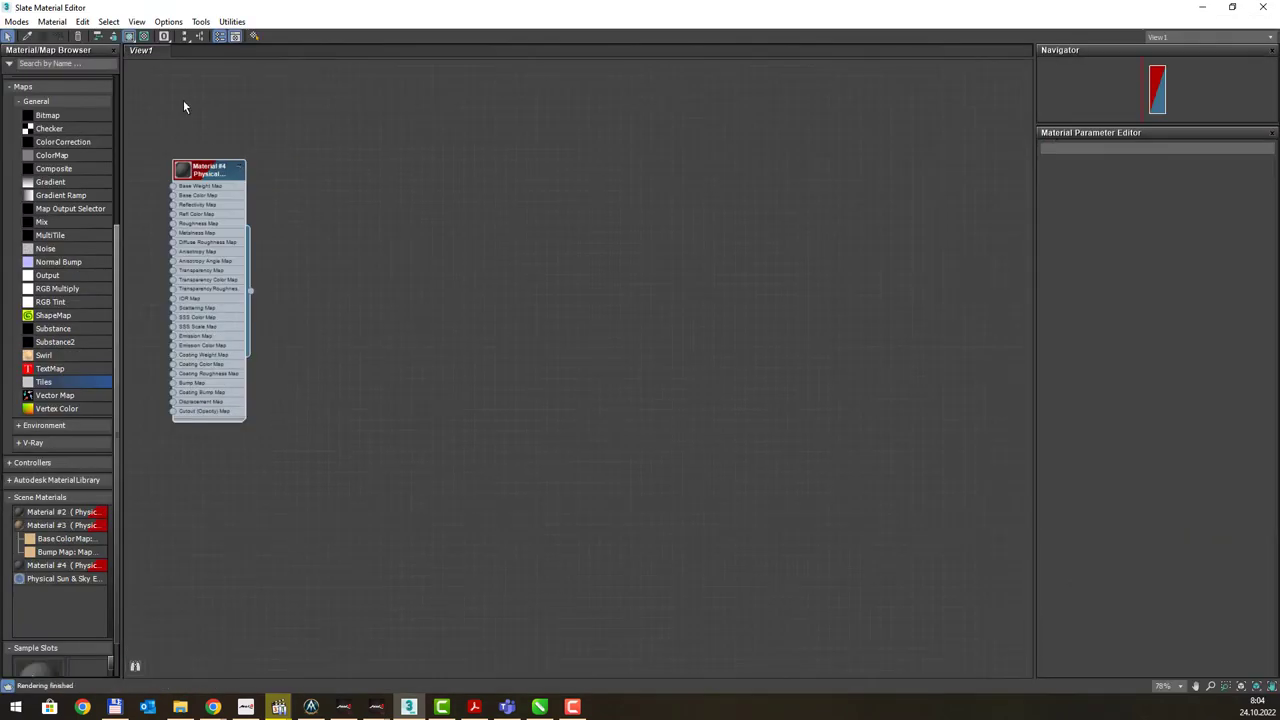
{"action": "left_click", "coordinate": [14, 26]}
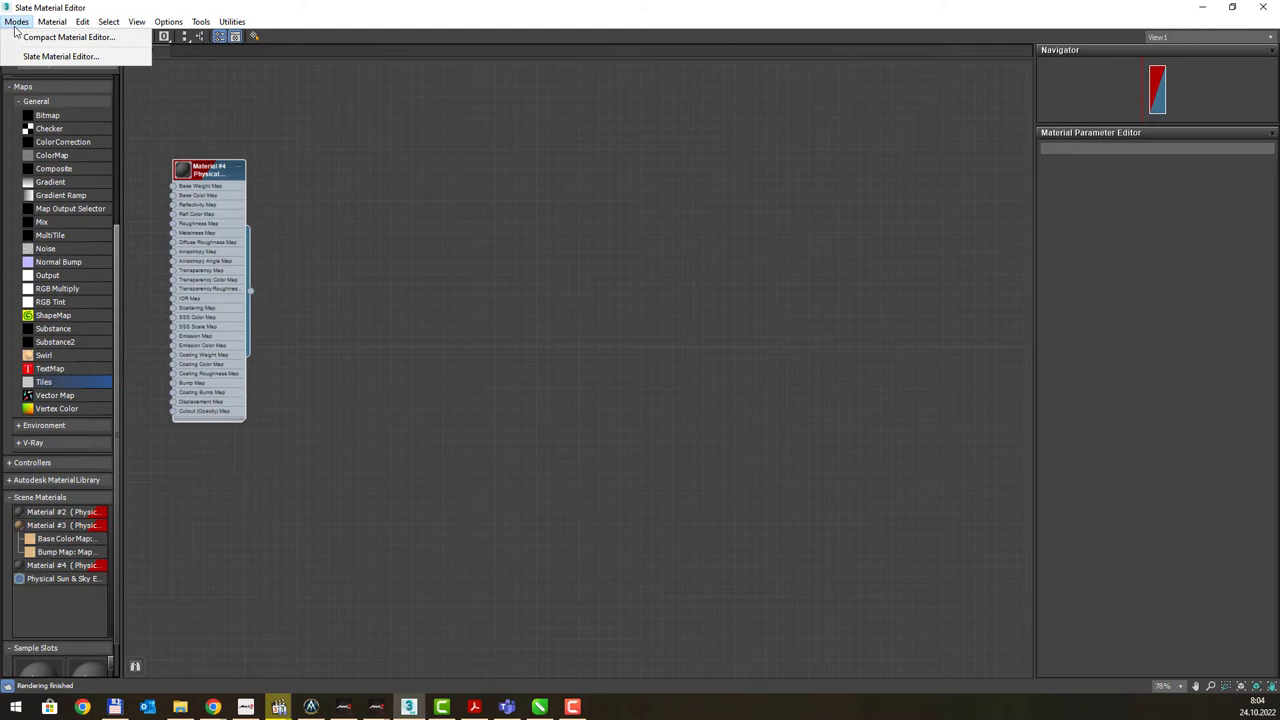
Switch to the Compact Material Editor and move its window to the left
{"action": "left_click", "coordinate": [45, 40]}
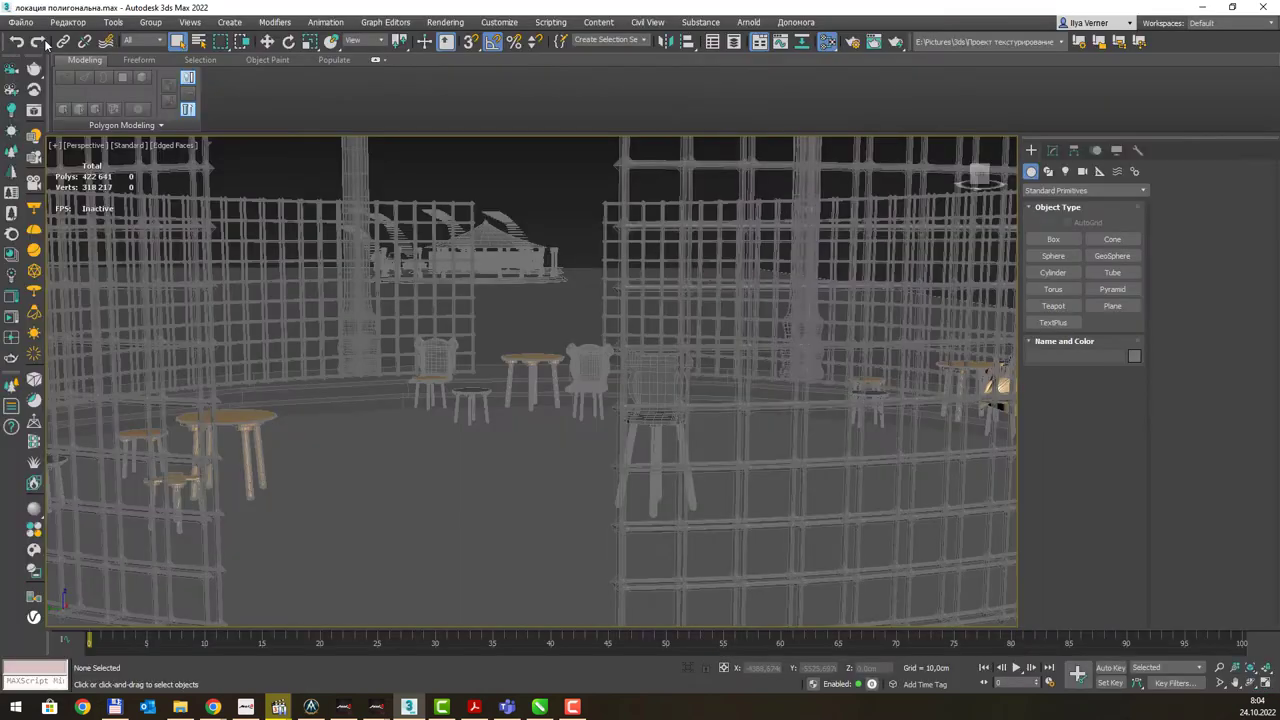
{"action": "mouse_move", "coordinate": [762, 69]}
{"action": "left_mouse_down"}
{"action": "mouse_move", "coordinate": [658, 94]}
{"action": "mouse_move", "coordinate": [468, 68]}
{"action": "left_mouse_up"}
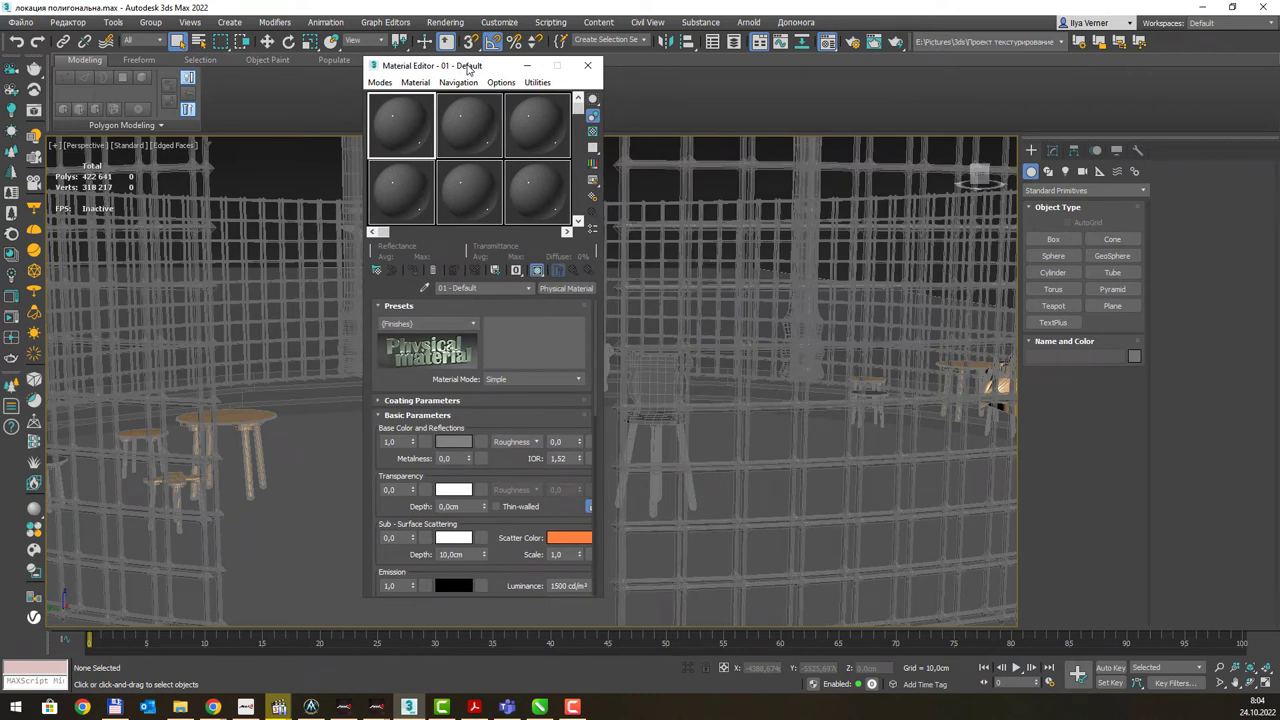
{"action": "mouse_move", "coordinate": [468, 68]}
{"action": "left_mouse_down"}
{"action": "mouse_move", "coordinate": [355, 80]}
{"action": "mouse_move", "coordinate": [433, 84]}
{"action": "left_mouse_up"}
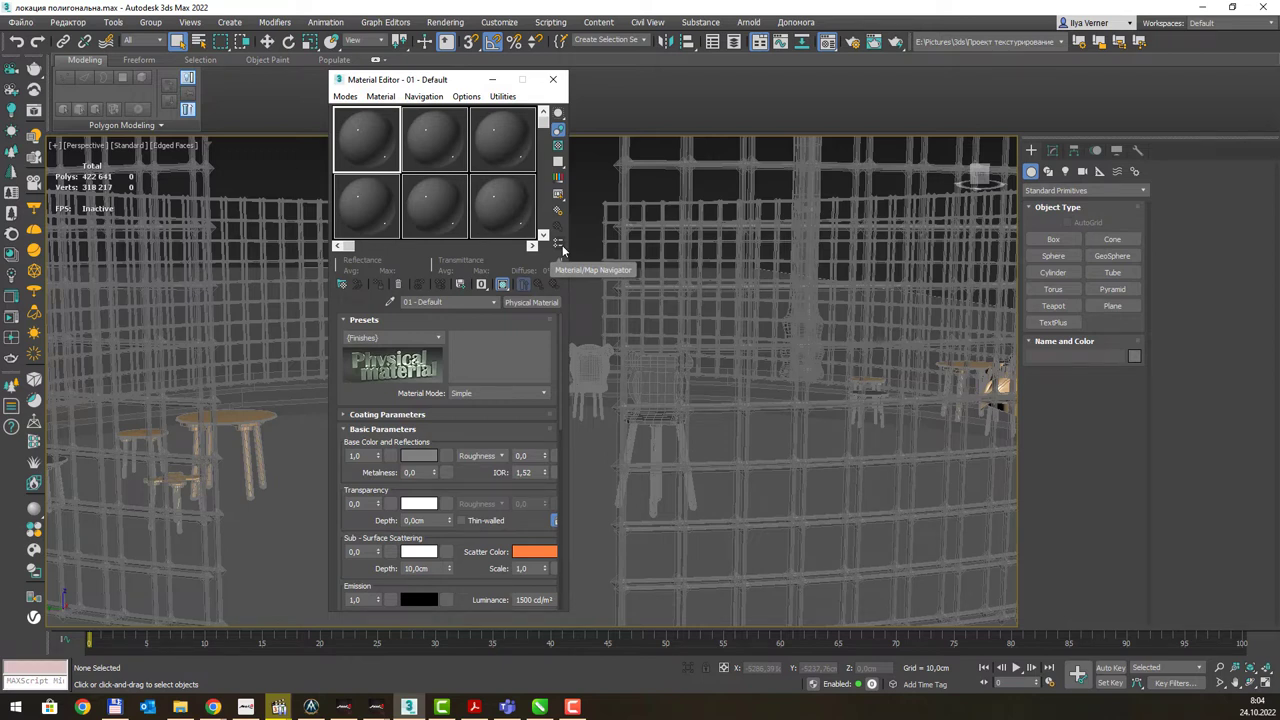
Scroll through Material #4's parameter rollouts in the compact editor
{"action": "scroll", "coordinate": [492, 387], "scroll_direction": "down", "scroll_amount": 2}
{"action": "scroll", "coordinate": [492, 387], "scroll_direction": "down", "scroll_amount": 2}
{"action": "scroll", "coordinate": [496, 376], "scroll_direction": "down", "scroll_amount": 2}
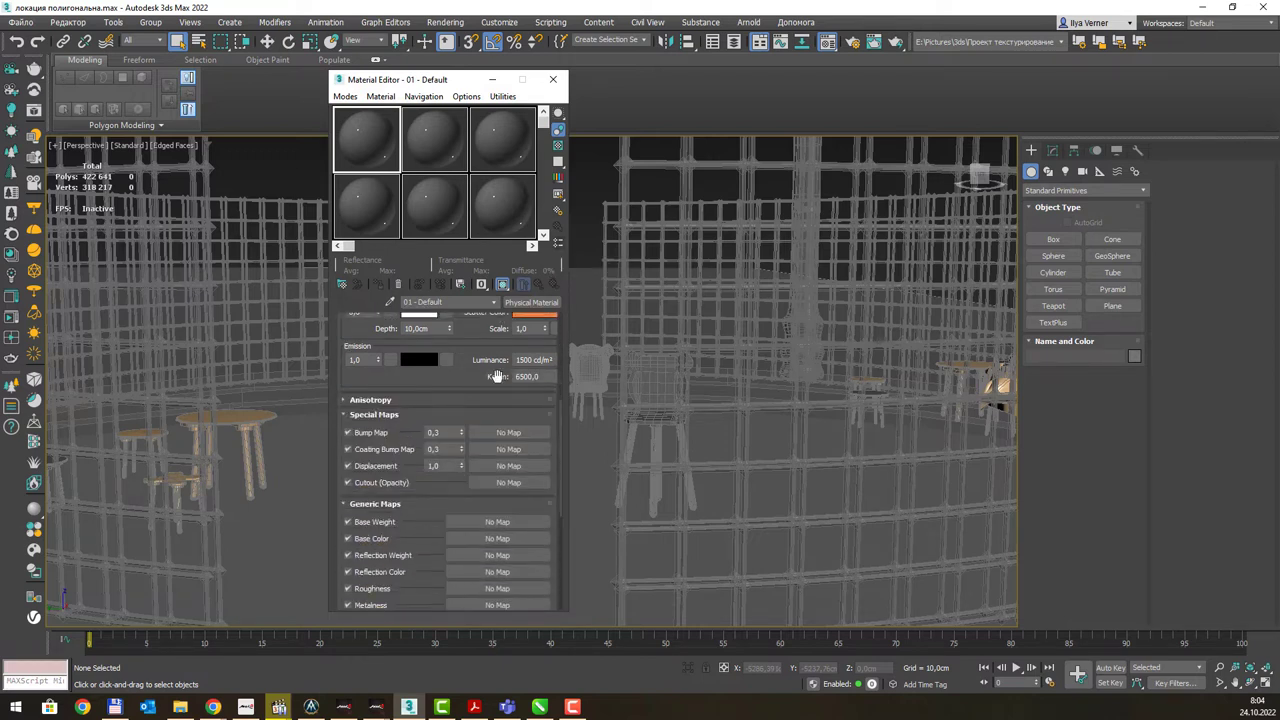
{"action": "scroll", "coordinate": [496, 376], "scroll_direction": "down", "scroll_amount": 5}
{"action": "scroll", "coordinate": [500, 372], "scroll_direction": "down", "scroll_amount": 3}
{"action": "scroll", "coordinate": [500, 372], "scroll_direction": "up", "scroll_amount": 8}
{"action": "scroll", "coordinate": [499, 367], "scroll_direction": "up", "scroll_amount": 2}
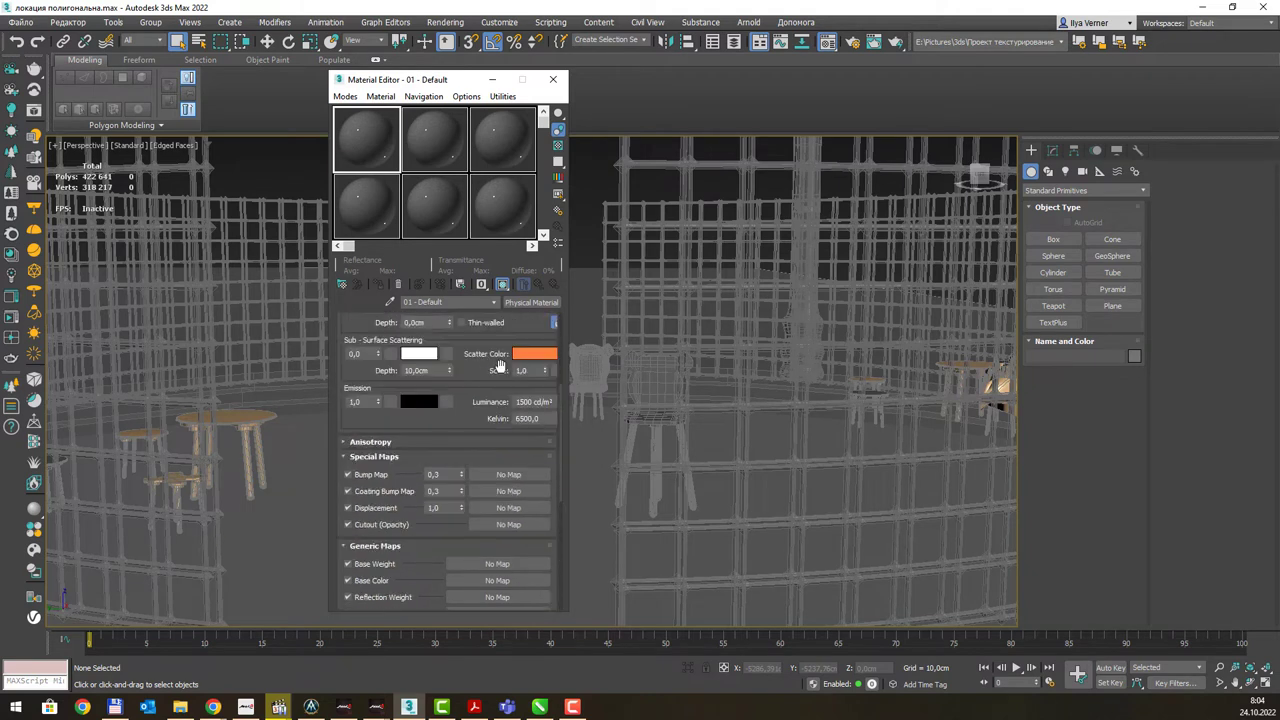
{"action": "scroll", "coordinate": [499, 367], "scroll_direction": "up", "scroll_amount": 4}
{"action": "scroll", "coordinate": [501, 365], "scroll_direction": "up", "scroll_amount": 3}
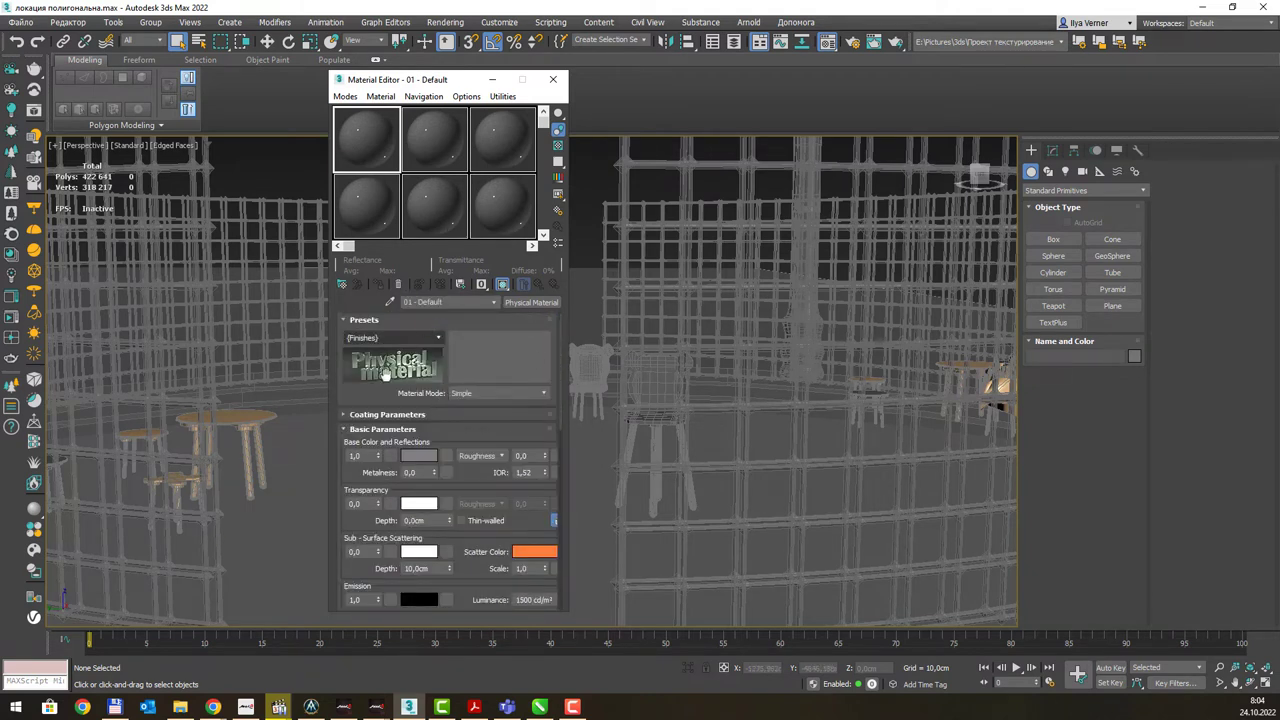
{"action": "scroll", "coordinate": [480, 405], "scroll_direction": "down", "scroll_amount": 2}
{"action": "scroll", "coordinate": [514, 409], "scroll_direction": "up", "scroll_amount": 2}
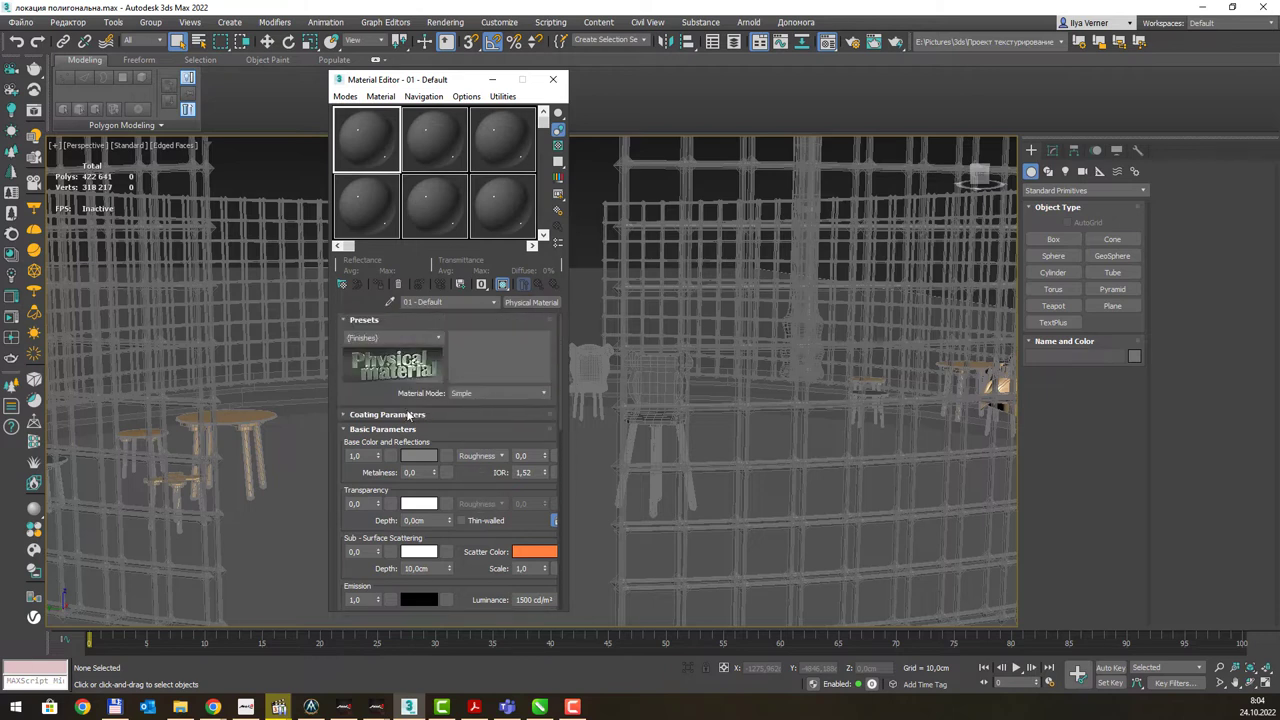
Expand the Coating Parameters rollout and scroll through its settings
{"action": "left_click", "coordinate": [345, 415]}
{"action": "scroll", "coordinate": [480, 425], "scroll_direction": "down", "scroll_amount": 1}
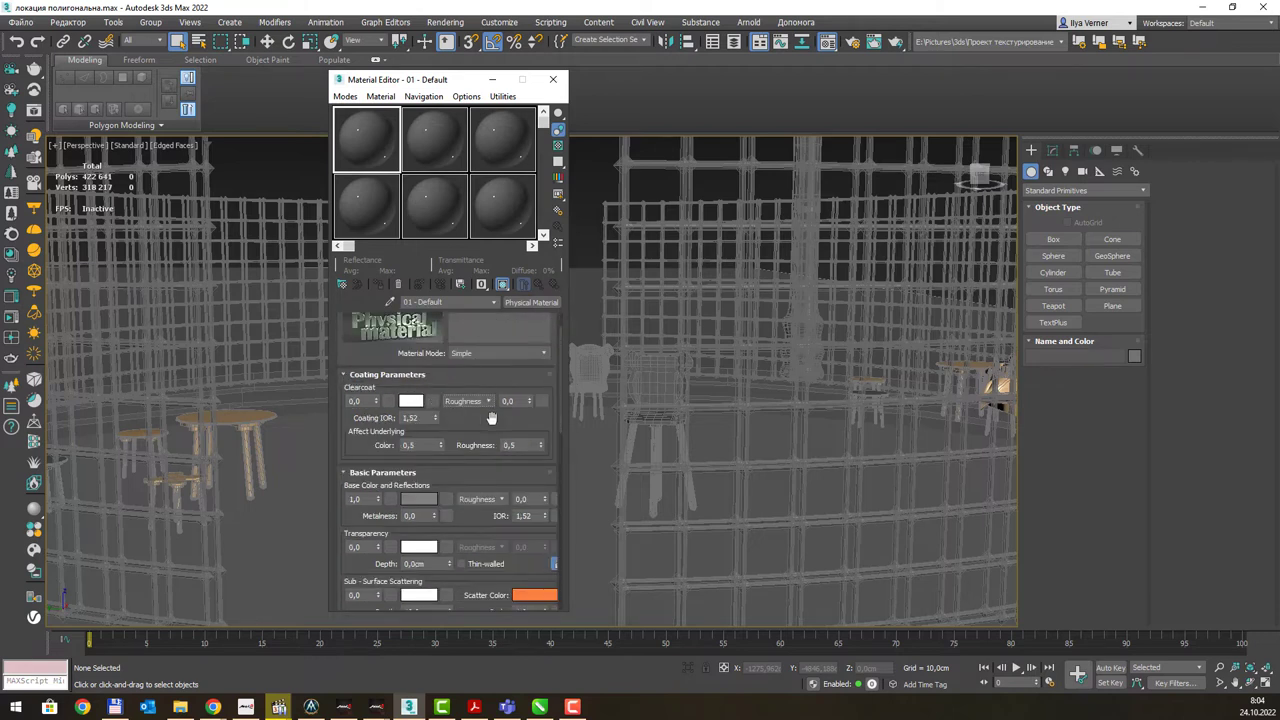
{"action": "scroll", "coordinate": [490, 417], "scroll_direction": "down", "scroll_amount": 4}
{"action": "scroll", "coordinate": [488, 416], "scroll_direction": "down", "scroll_amount": 5}
{"action": "scroll", "coordinate": [486, 415], "scroll_direction": "down", "scroll_amount": 5}
{"action": "scroll", "coordinate": [484, 414], "scroll_direction": "down", "scroll_amount": 4}
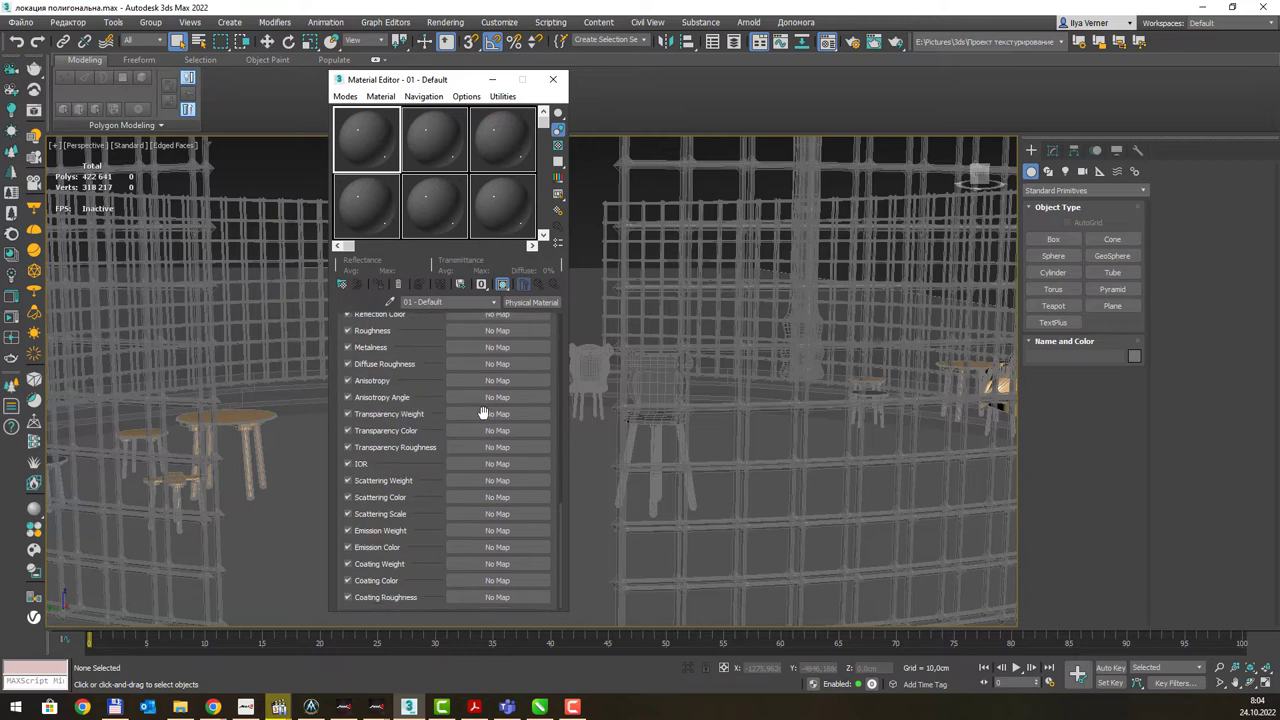
{"action": "scroll", "coordinate": [484, 411], "scroll_direction": "up", "scroll_amount": 4}
{"action": "scroll", "coordinate": [486, 410], "scroll_direction": "up", "scroll_amount": 3}
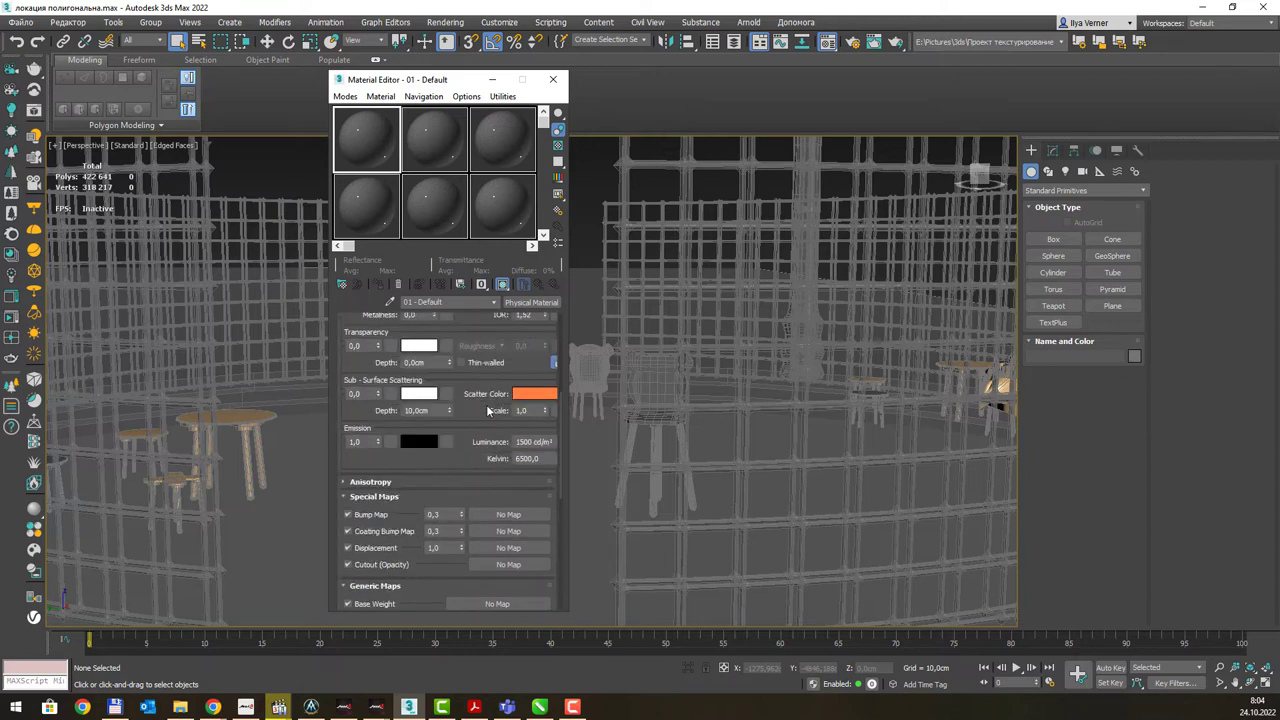
{"action": "scroll", "coordinate": [488, 410], "scroll_direction": "up", "scroll_amount": 2}
{"action": "scroll", "coordinate": [487, 405], "scroll_direction": "up", "scroll_amount": 2}
{"action": "scroll", "coordinate": [486, 401], "scroll_direction": "up", "scroll_amount": 2}
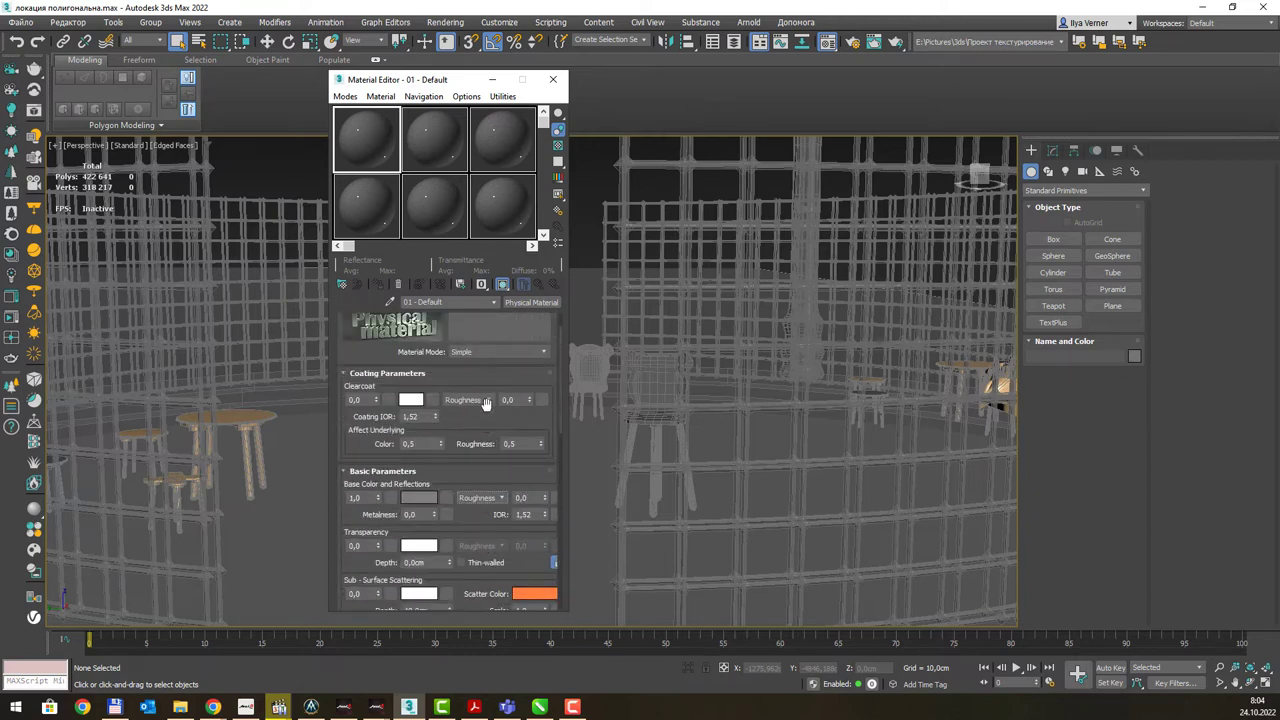
{"action": "scroll", "coordinate": [485, 402], "scroll_direction": "up", "scroll_amount": 1}
{"action": "scroll", "coordinate": [485, 403], "scroll_direction": "up", "scroll_amount": 1}
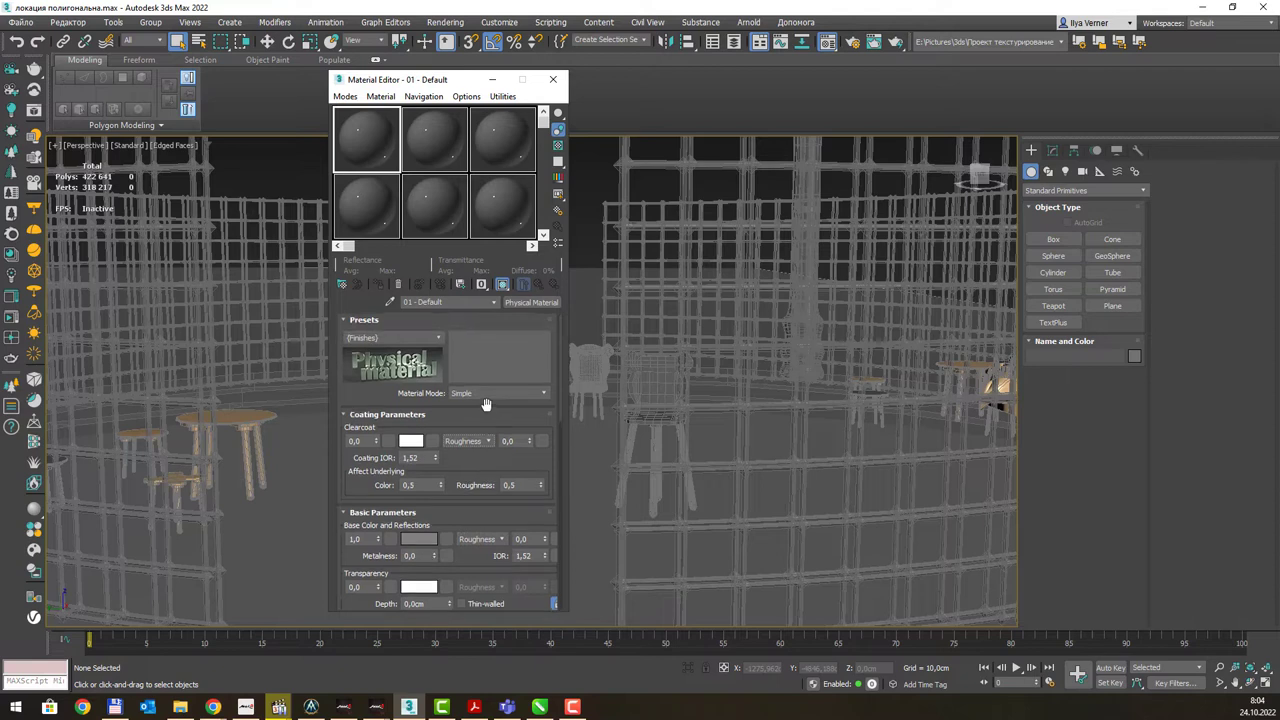
Keep the material mode at Simple and return to the Slate Material Editor
{"action": "left_click", "coordinate": [495, 398]}
{"action": "left_click", "coordinate": [497, 393]}
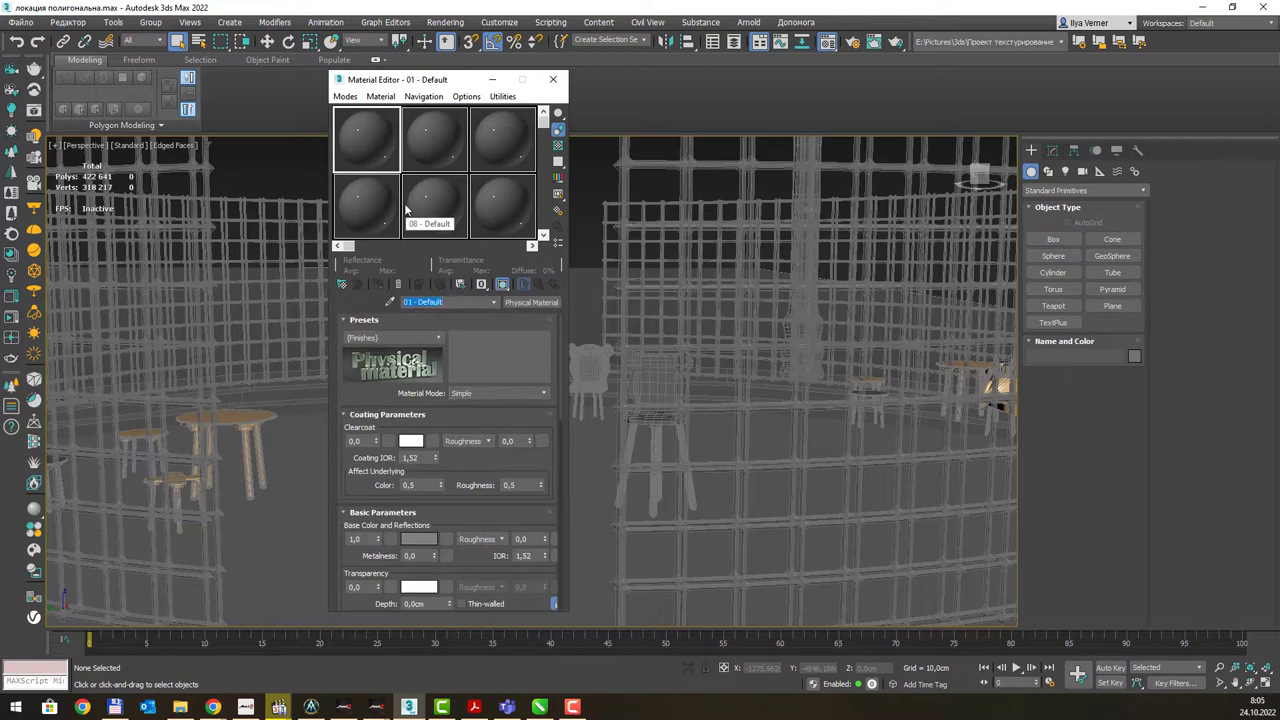
{"action": "left_click", "coordinate": [346, 97]}
{"action": "left_click", "coordinate": [366, 131]}
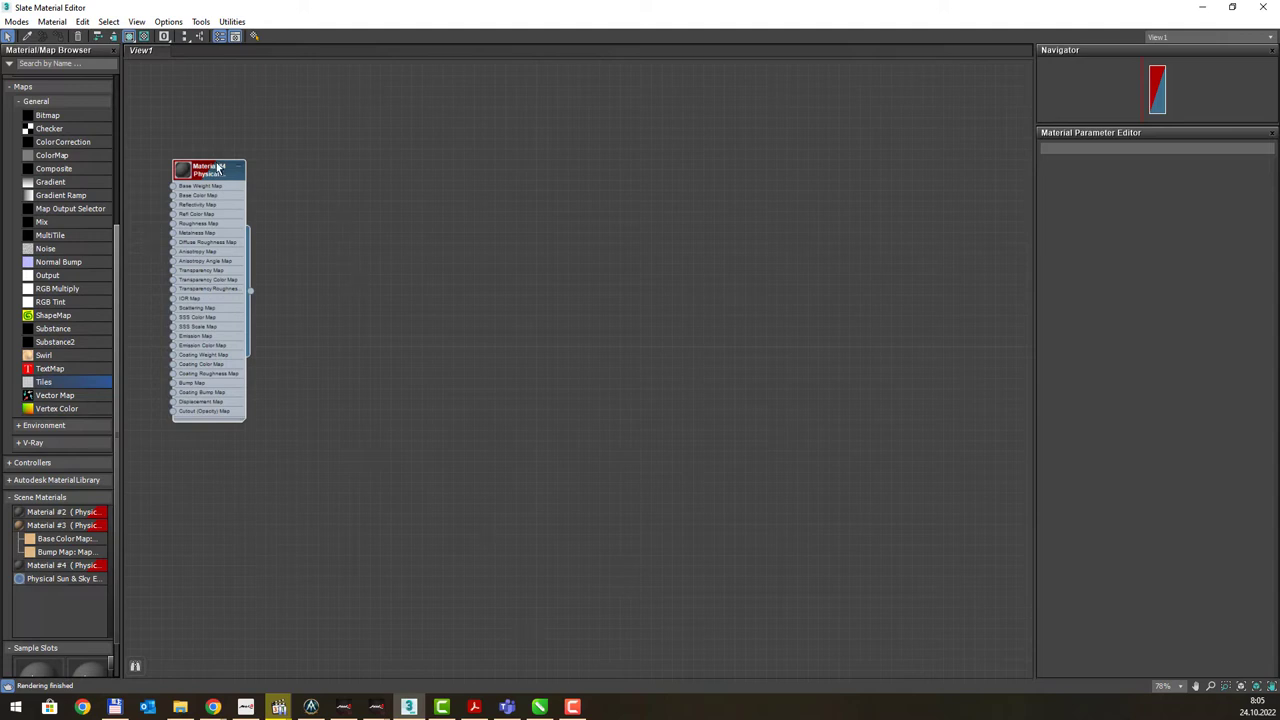
Move the Material #4 node down and to the right on the canvas
{"action": "left_click_drag", "start_coordinate": [220, 170], "coordinate": [303, 240]}
{"action": "scroll", "coordinate": [302, 238], "scroll_direction": "up", "scroll_amount": 3}
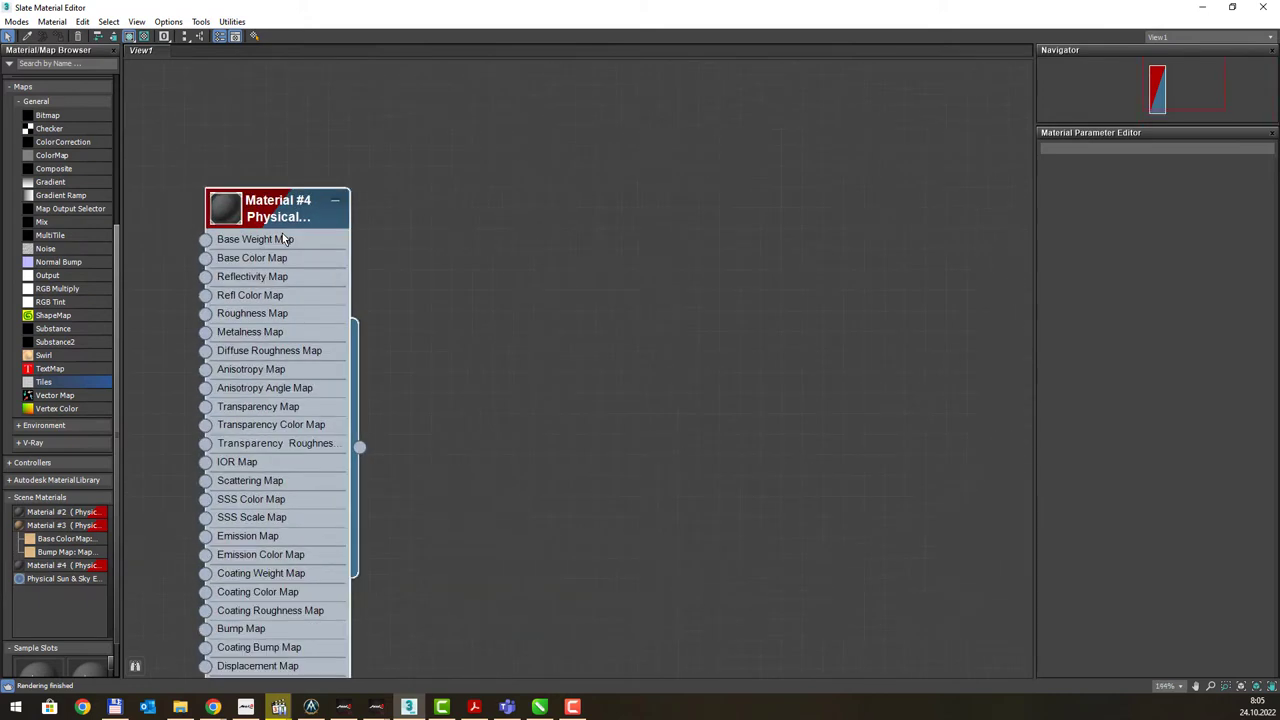
{"action": "scroll", "coordinate": [282, 233], "scroll_direction": "down", "scroll_amount": 1}
{"action": "mouse_move", "coordinate": [278, 230]}
{"action": "middle_mouse_down"}
{"action": "mouse_move", "coordinate": [339, 177]}
{"action": "mouse_move", "coordinate": [298, 173]}
{"action": "middle_mouse_up"}
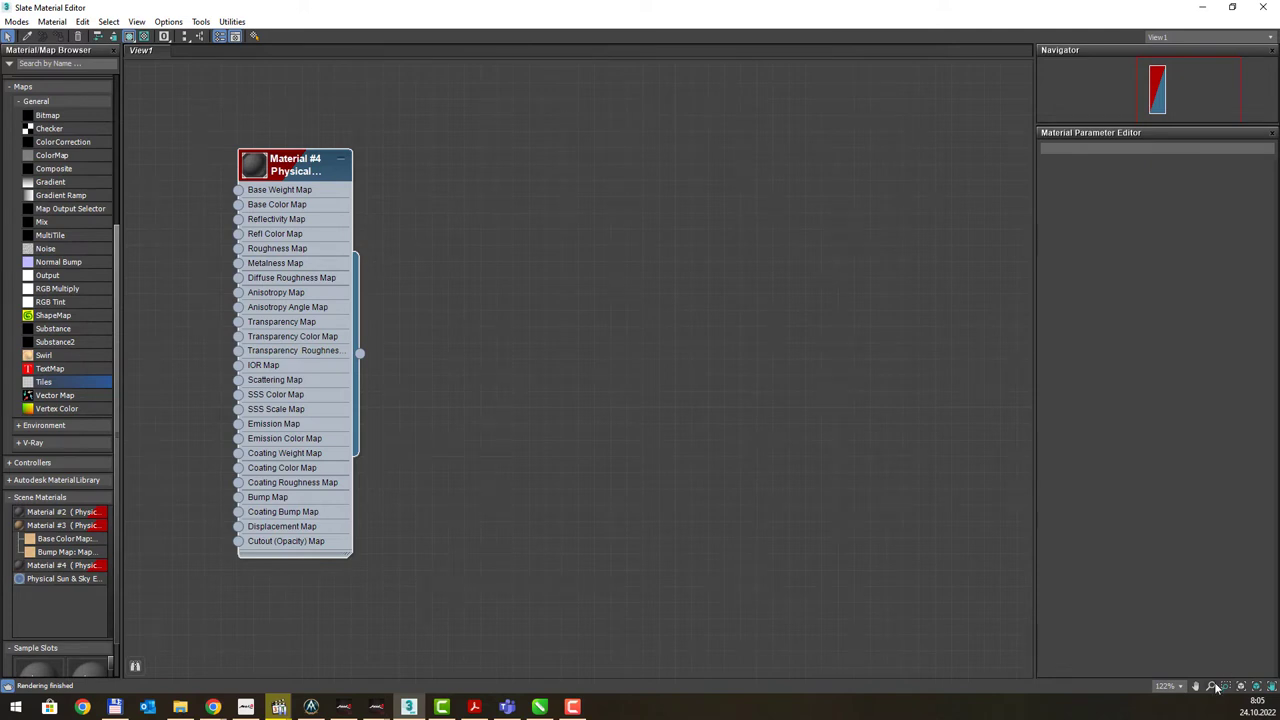
Zoom and region-zoom onto the Material #4 node, then use Zoom Extents to frame it
{"action": "left_click", "coordinate": [1214, 687]}
{"action": "mouse_move", "coordinate": [606, 417]}
{"action": "left_mouse_down"}
{"action": "mouse_move", "coordinate": [640, 454]}
{"action": "mouse_move", "coordinate": [657, 364]}
{"action": "left_mouse_up"}
{"action": "left_click", "coordinate": [1226, 686]}
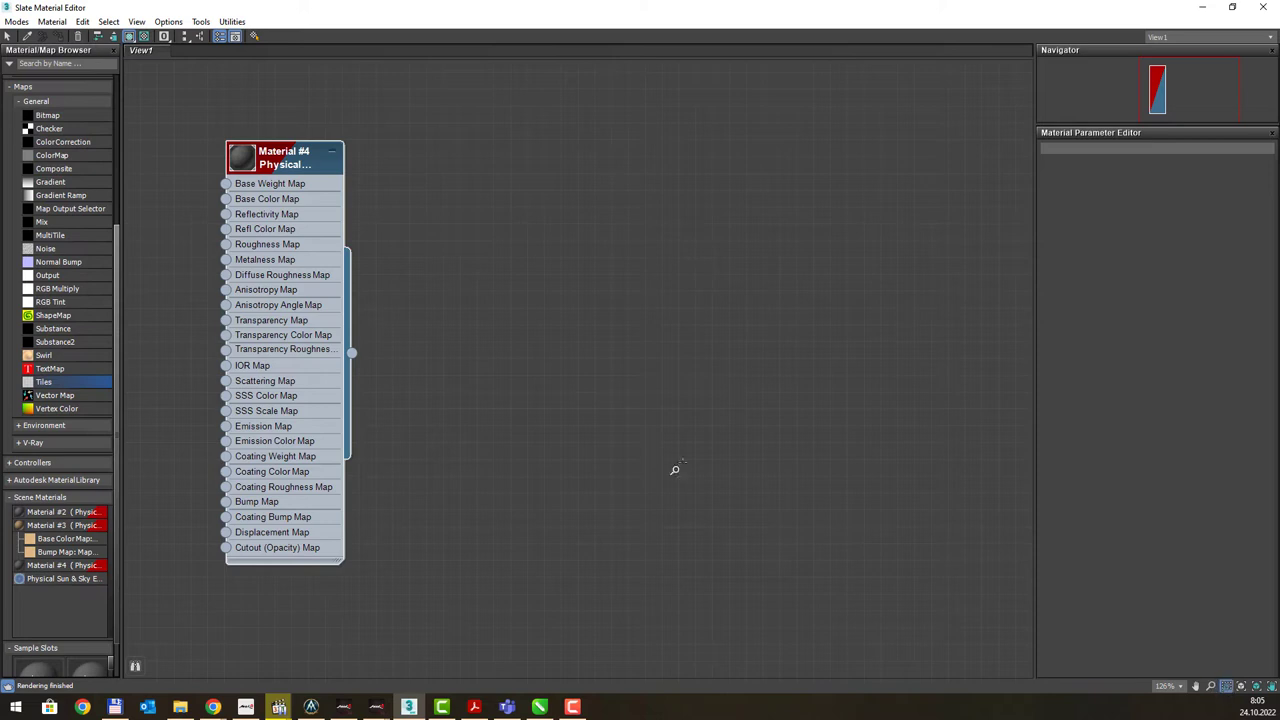
{"action": "mouse_move", "coordinate": [423, 156]}
{"action": "left_mouse_down"}
{"action": "mouse_move", "coordinate": [346, 292]}
{"action": "mouse_move", "coordinate": [350, 356]}
{"action": "left_mouse_up"}
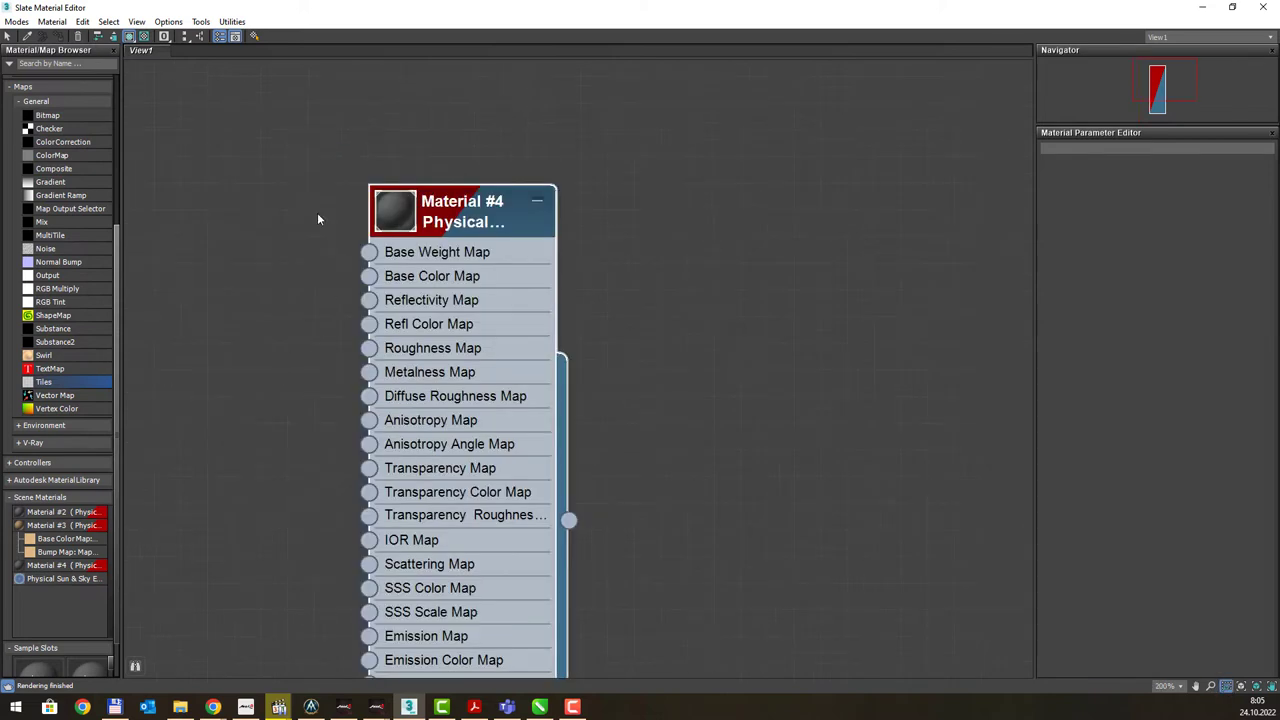
{"action": "left_click_drag", "start_coordinate": [288, 164], "coordinate": [684, 392]}
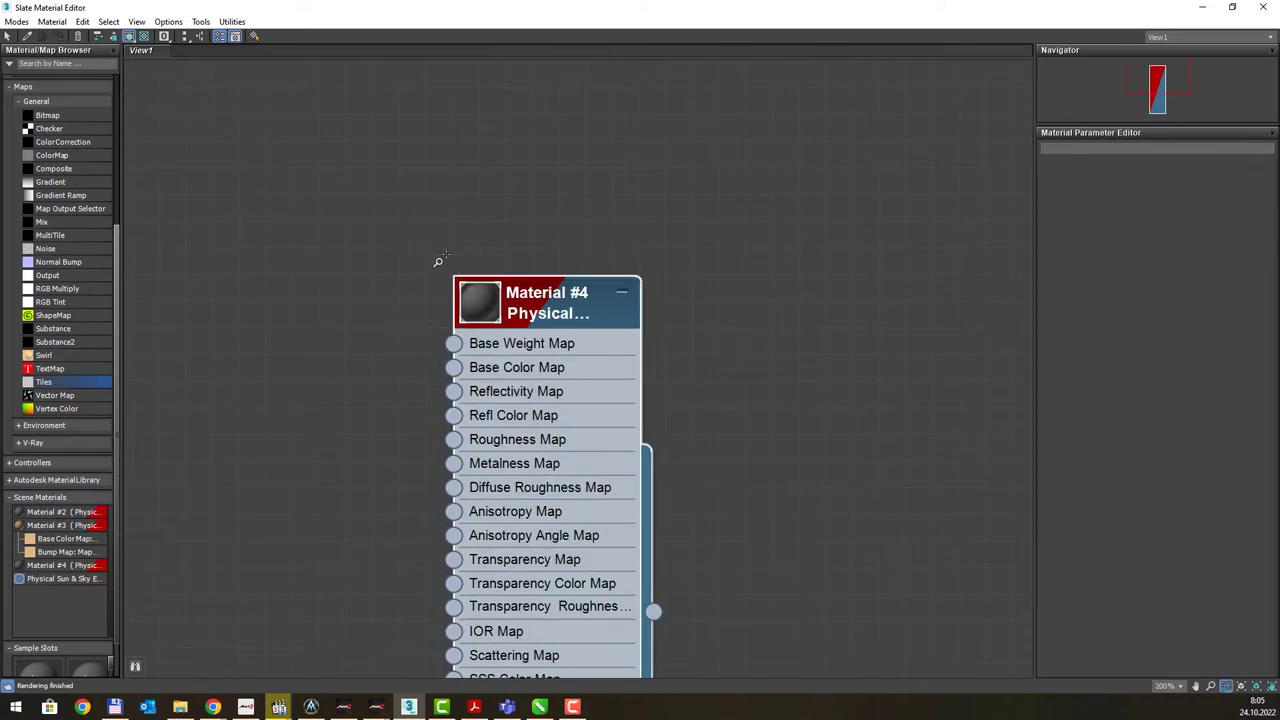
{"action": "scroll", "coordinate": [434, 258], "scroll_direction": "down", "scroll_amount": 1}
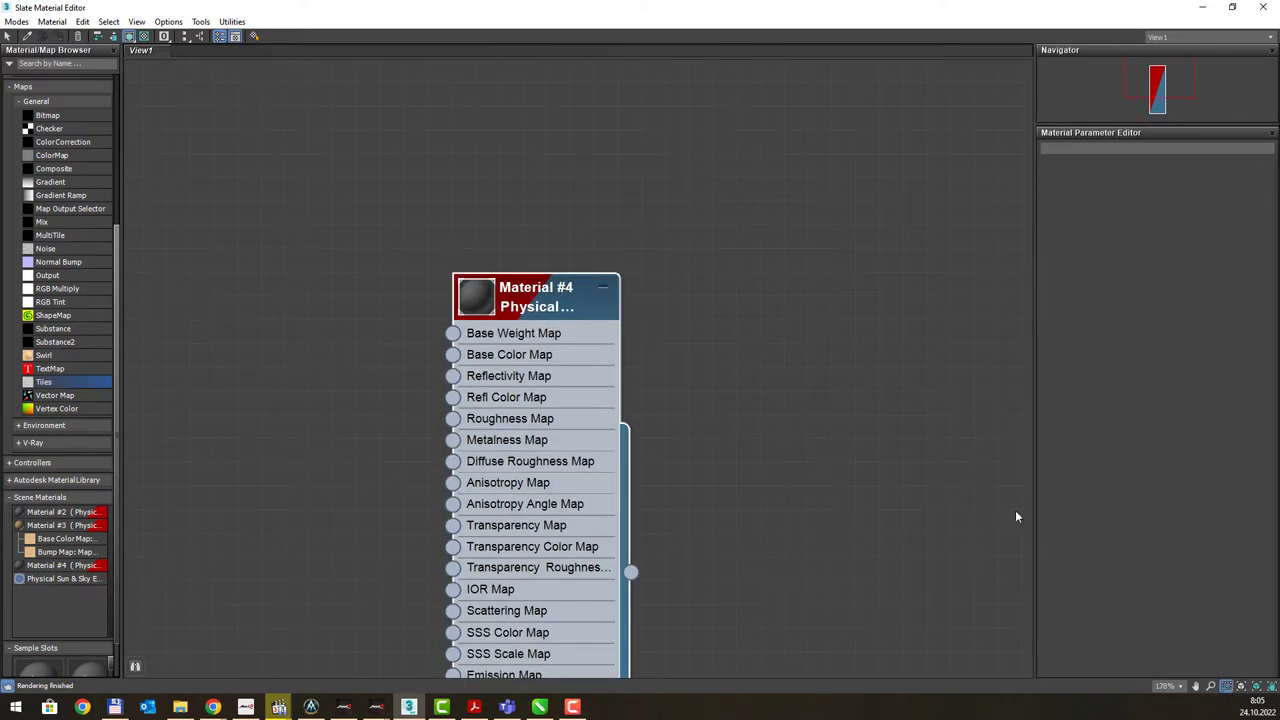
{"action": "left_click", "coordinate": [1242, 688]}
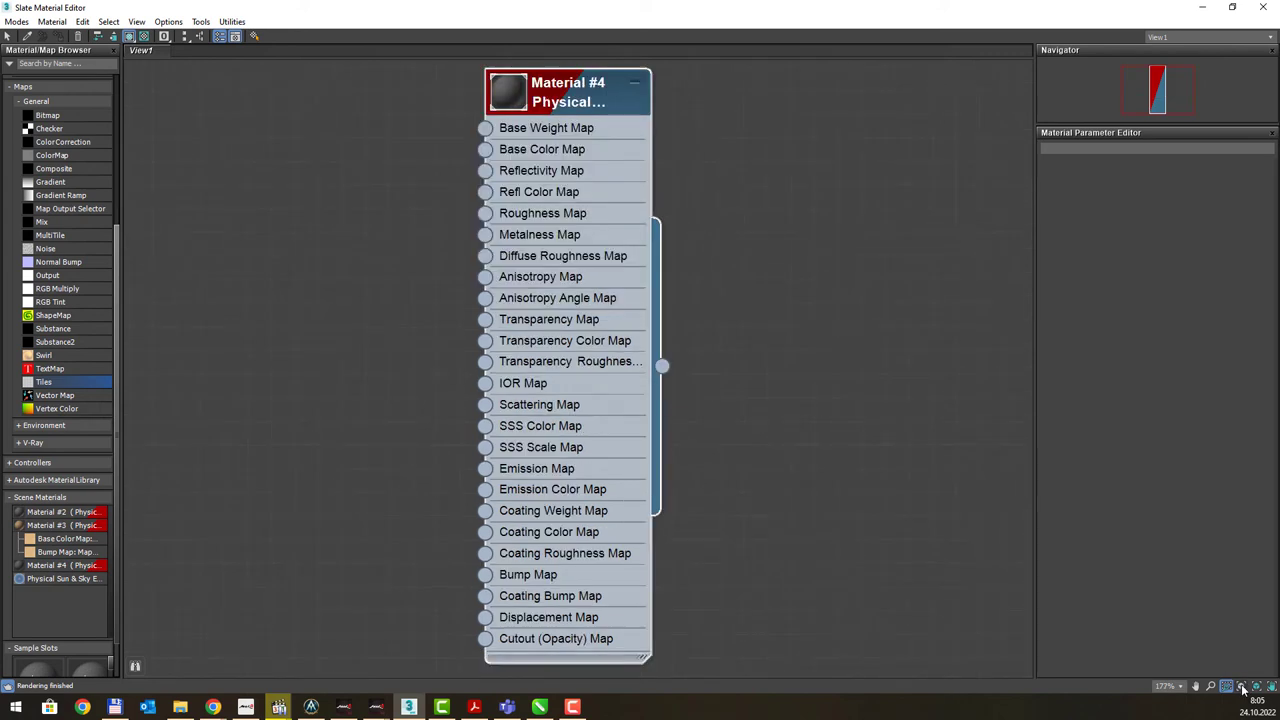
{"action": "left_click", "coordinate": [1257, 688]}
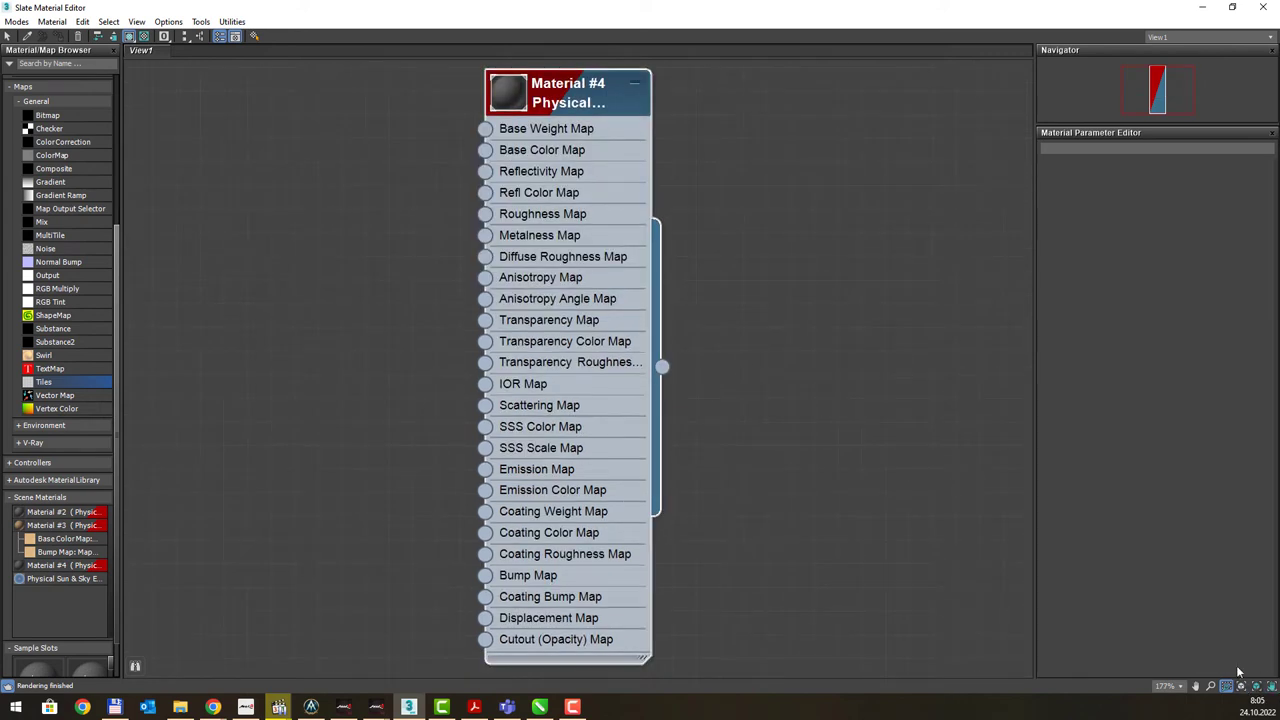
Pan the node view right and left to centre Material #4
{"action": "scroll", "coordinate": [700, 368], "scroll_direction": "up", "scroll_amount": 1}
{"action": "middle_click_drag", "start_coordinate": [740, 369], "coordinate": [790, 363]}
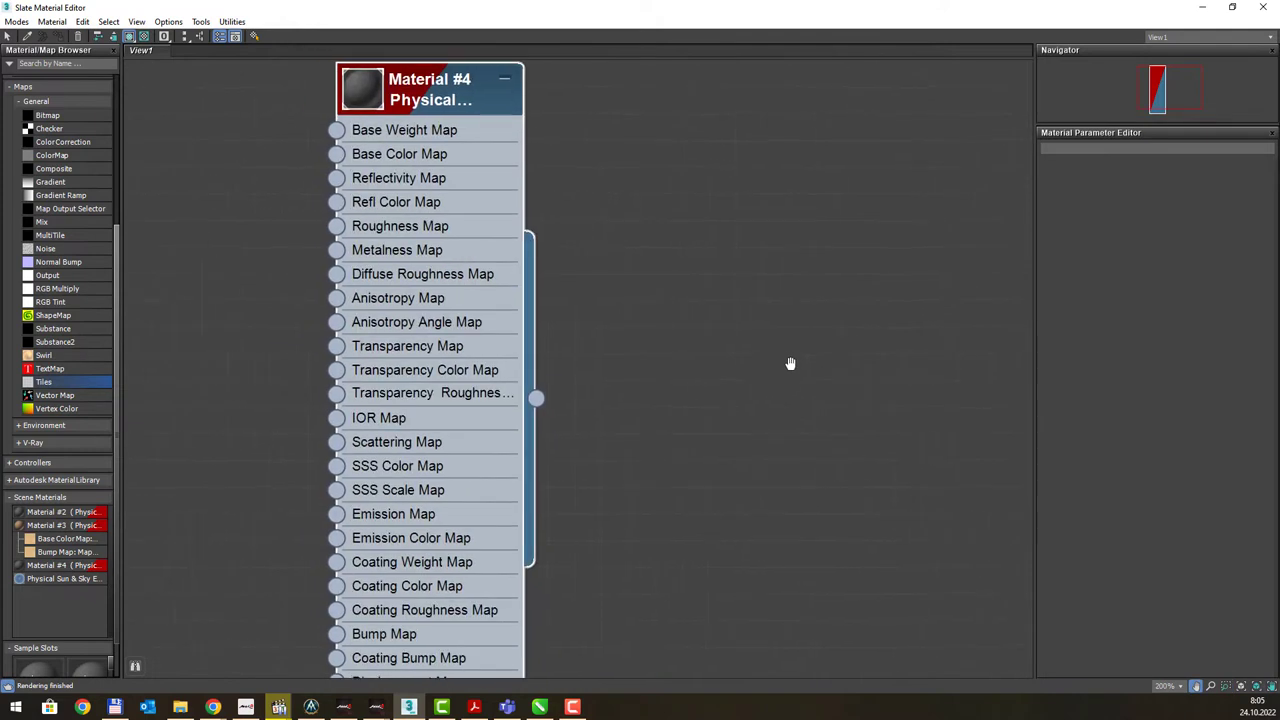
{"action": "scroll", "coordinate": [643, 323], "scroll_direction": "down", "scroll_amount": 1}
{"action": "scroll", "coordinate": [780, 400], "scroll_direction": "down", "scroll_amount": 1}
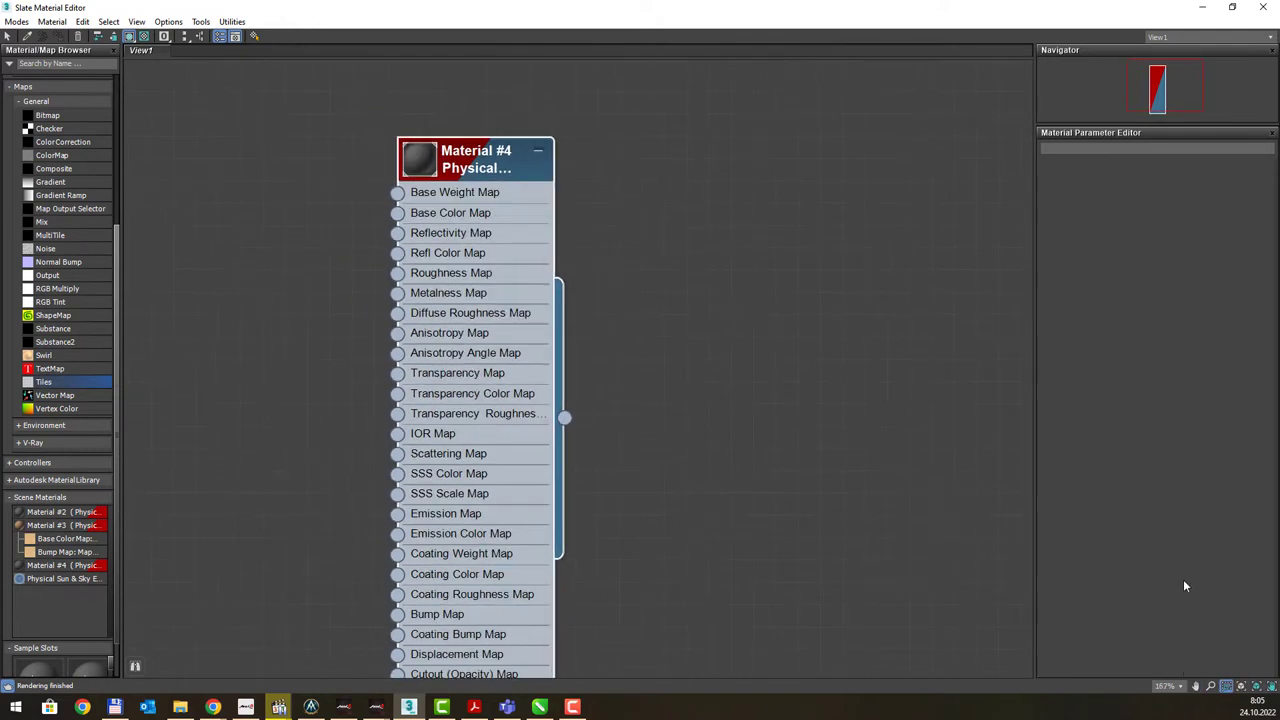
{"action": "scroll", "coordinate": [690, 310], "scroll_direction": "down", "scroll_amount": 4}
{"action": "middle_click_drag", "start_coordinate": [689, 306], "coordinate": [590, 305]}
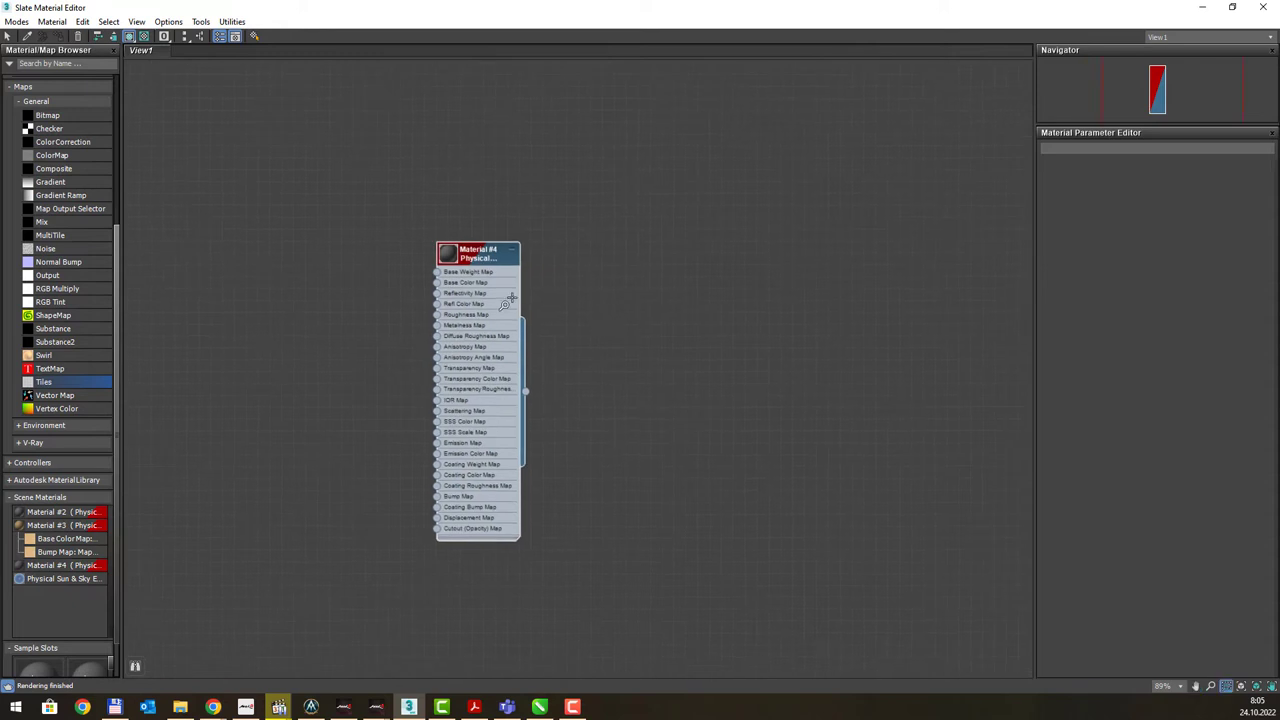
{"action": "scroll", "coordinate": [508, 300], "scroll_direction": "up", "scroll_amount": 2}
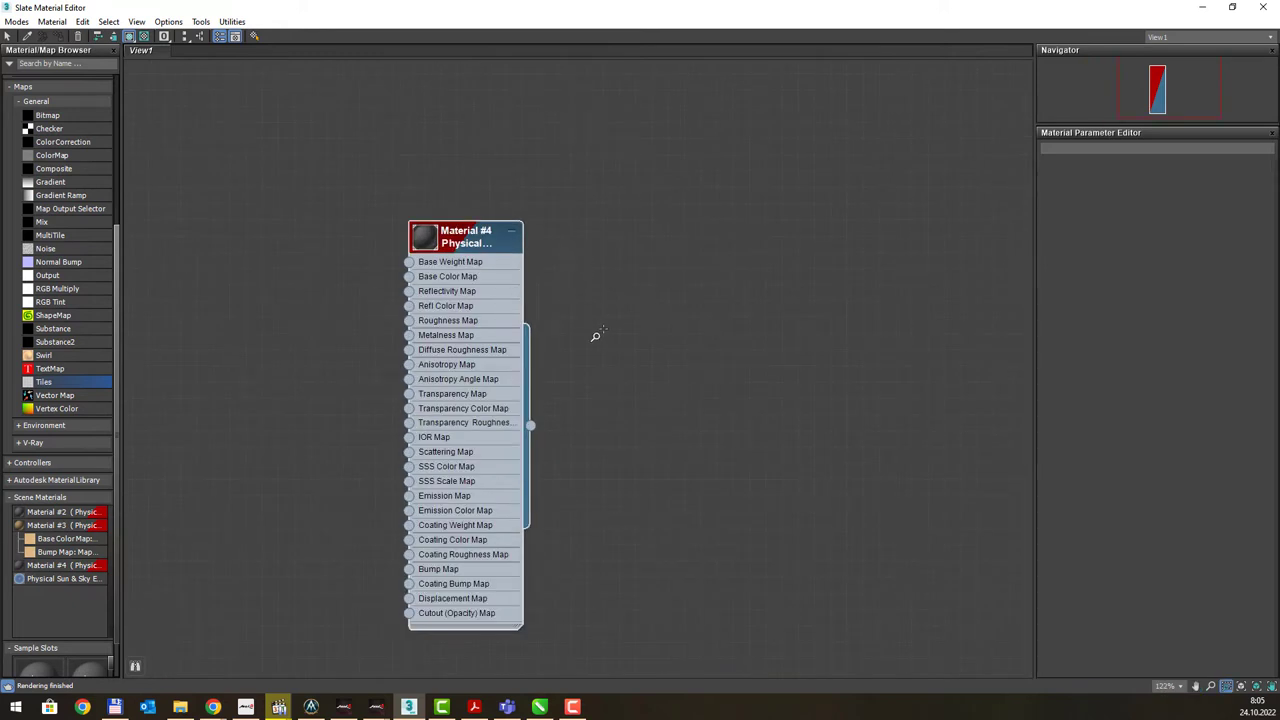
{"action": "mouse_move", "coordinate": [583, 308]}
{"action": "middle_mouse_down"}
{"action": "mouse_move", "coordinate": [666, 271]}
{"action": "mouse_move", "coordinate": [631, 294]}
{"action": "mouse_move", "coordinate": [520, 251]}
{"action": "mouse_move", "coordinate": [557, 305]}
{"action": "mouse_move", "coordinate": [694, 254]}
{"action": "mouse_move", "coordinate": [711, 289]}
{"action": "mouse_move", "coordinate": [459, 263]}
{"action": "mouse_move", "coordinate": [731, 294]}
{"action": "mouse_move", "coordinate": [406, 263]}
{"action": "mouse_move", "coordinate": [791, 286]}
{"action": "mouse_move", "coordinate": [548, 281]}
{"action": "mouse_move", "coordinate": [714, 286]}
{"action": "middle_mouse_up"}
{"action": "scroll", "coordinate": [700, 290], "scroll_direction": "down", "scroll_amount": 1}
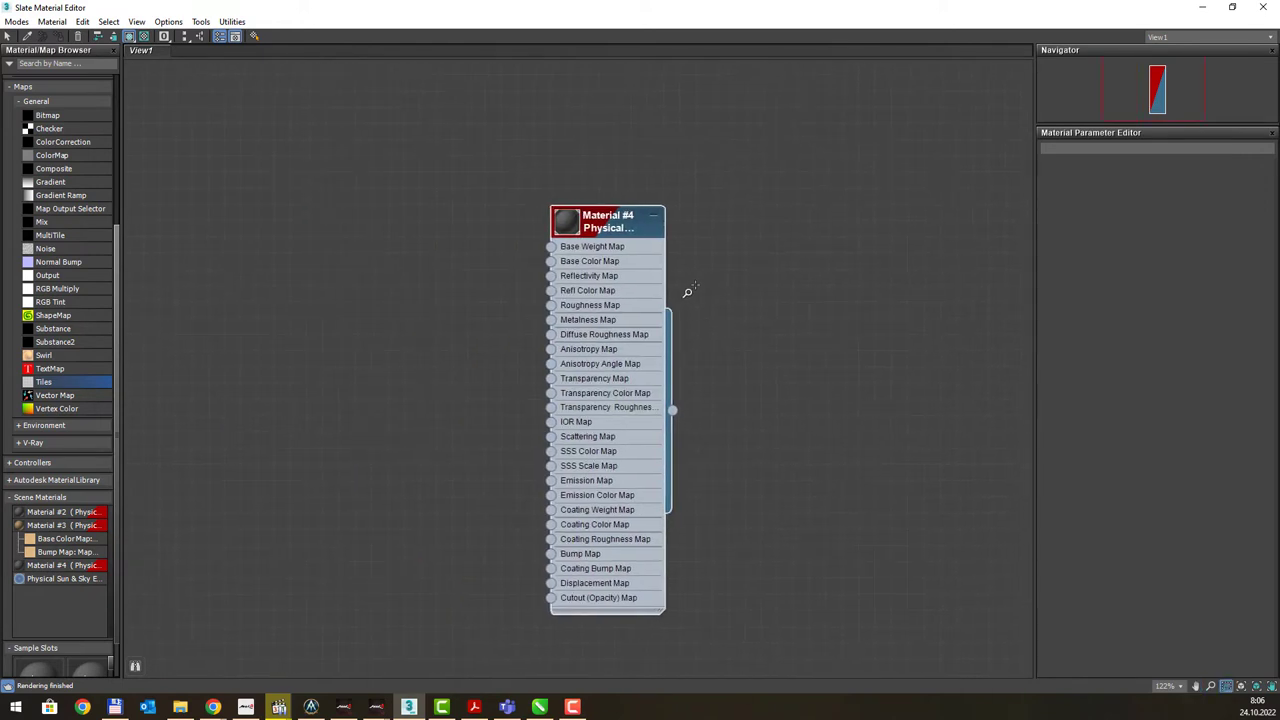
{"action": "scroll", "coordinate": [683, 293], "scroll_direction": "down", "scroll_amount": 1}
{"action": "scroll", "coordinate": [681, 294], "scroll_direction": "up", "scroll_amount": 1}
{"action": "scroll", "coordinate": [681, 294], "scroll_direction": "up", "scroll_amount": 1}
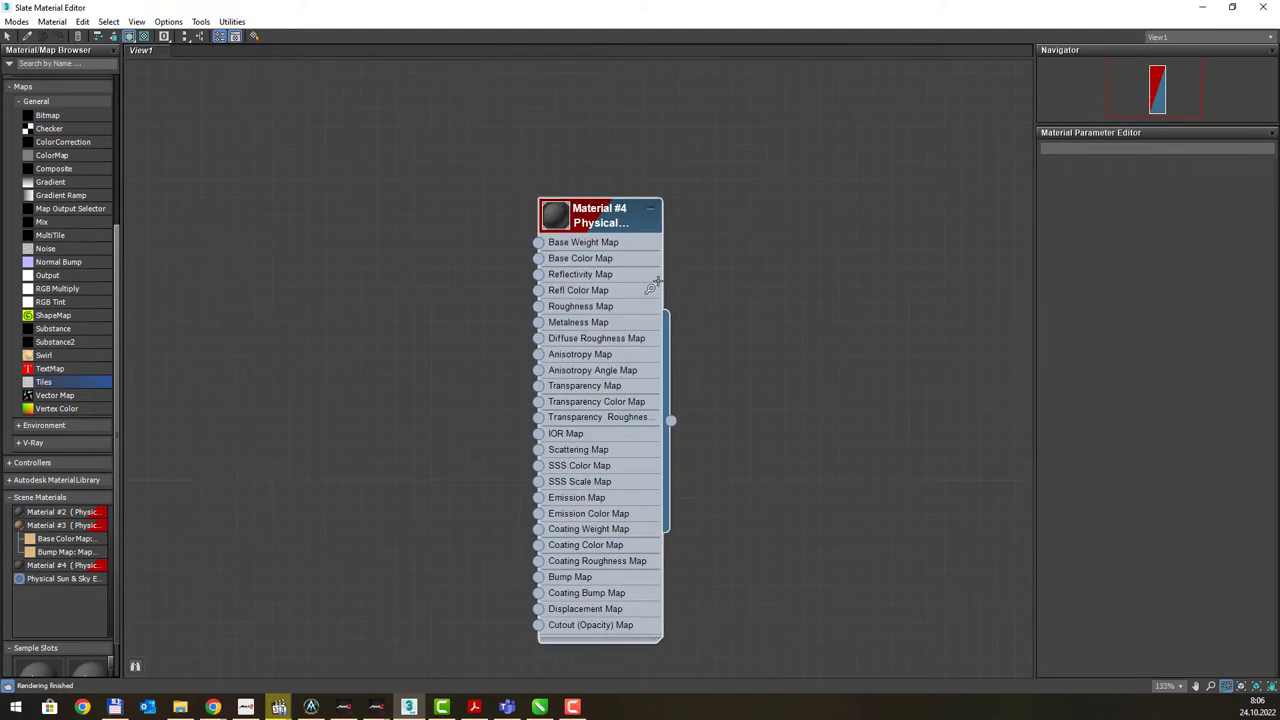
{"action": "scroll", "coordinate": [651, 329], "scroll_direction": "down", "scroll_amount": 4}
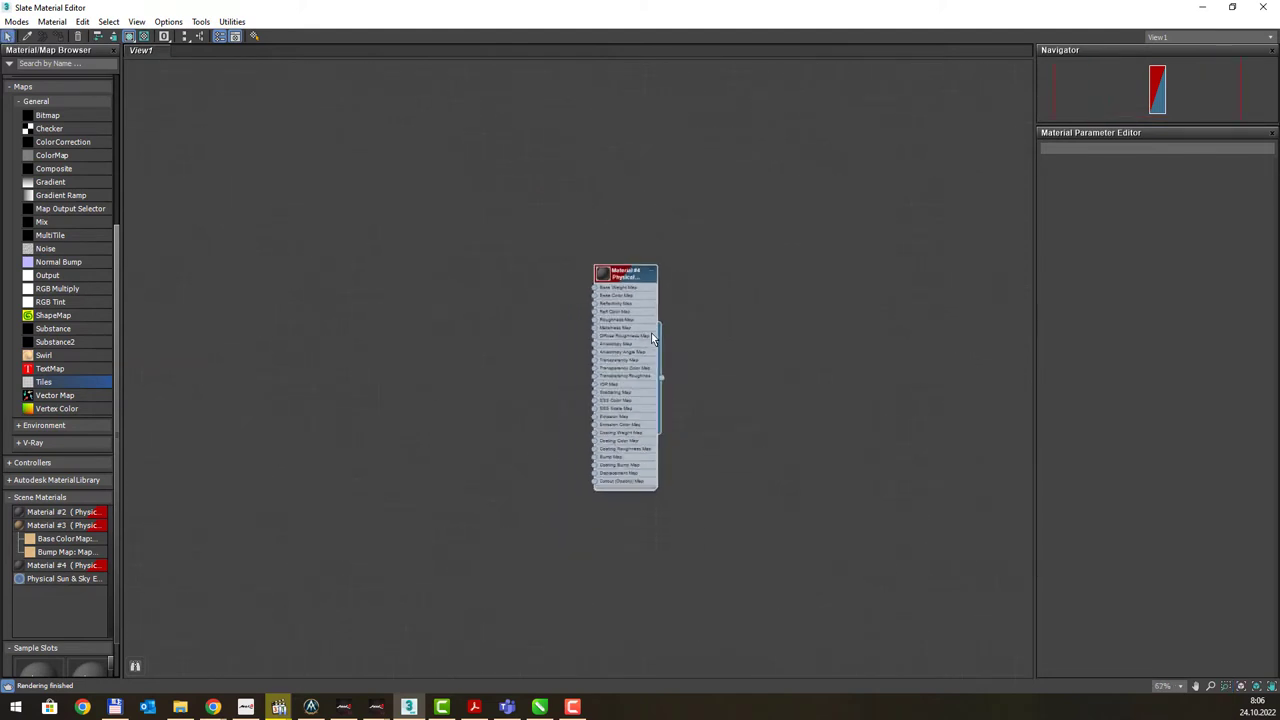
{"action": "scroll", "coordinate": [651, 329], "scroll_direction": "up", "scroll_amount": 4}
{"action": "scroll", "coordinate": [648, 322], "scroll_direction": "up", "scroll_amount": 2}
{"action": "scroll", "coordinate": [646, 318], "scroll_direction": "down", "scroll_amount": 2}
{"action": "scroll", "coordinate": [646, 318], "scroll_direction": "up", "scroll_amount": 3}
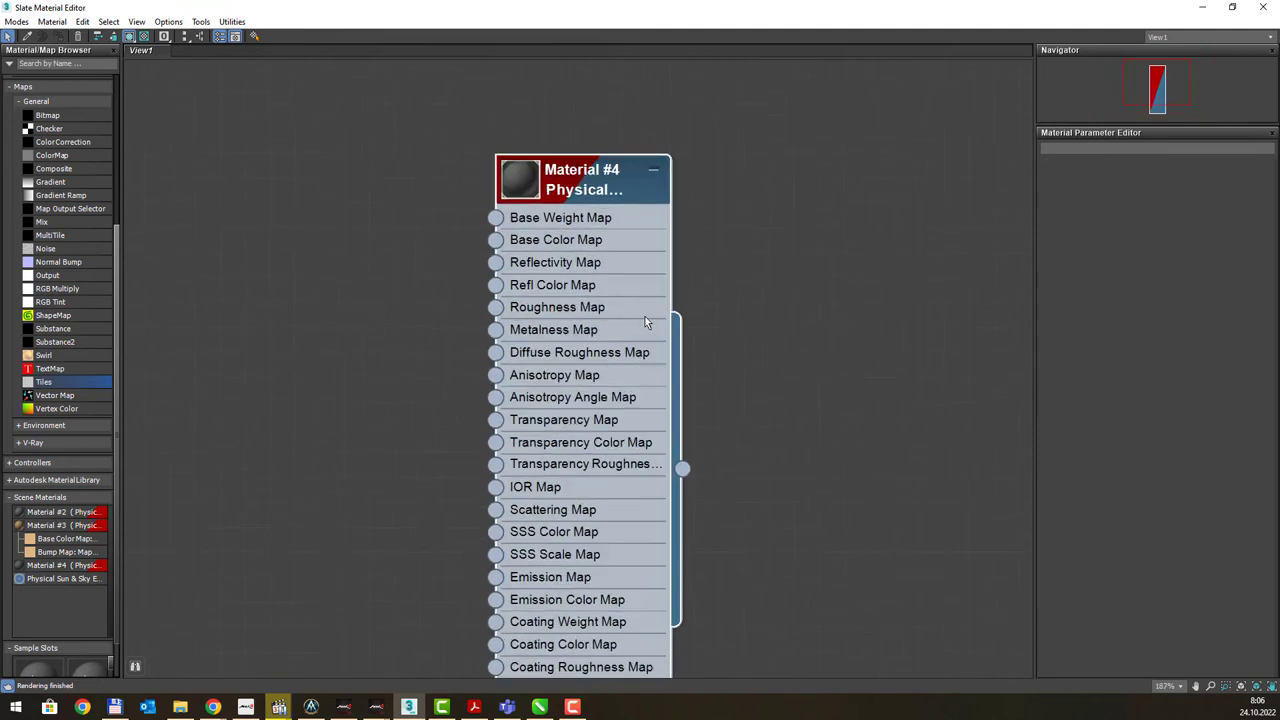
{"action": "scroll", "coordinate": [646, 316], "scroll_direction": "down", "scroll_amount": 3}
{"action": "scroll", "coordinate": [646, 314], "scroll_direction": "up", "scroll_amount": 2}
{"action": "scroll", "coordinate": [648, 302], "scroll_direction": "down", "scroll_amount": 3}
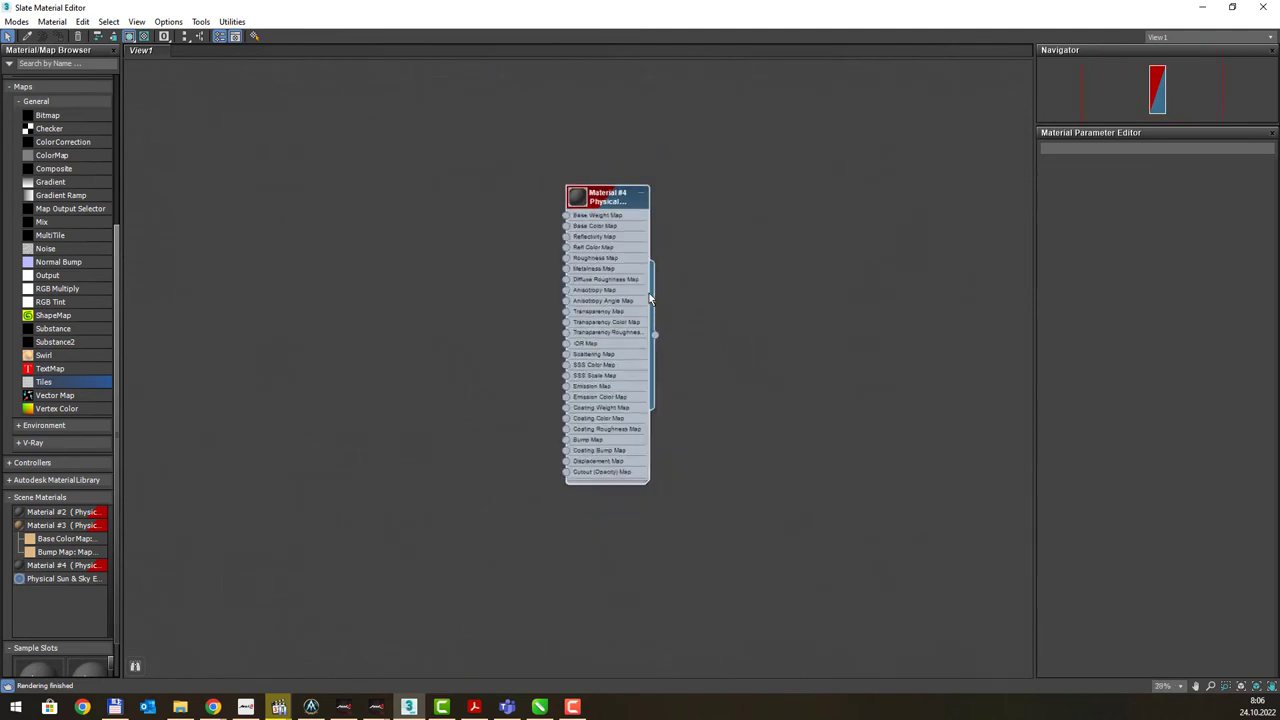
{"action": "scroll", "coordinate": [649, 293], "scroll_direction": "down", "scroll_amount": 5}
{"action": "scroll", "coordinate": [649, 293], "scroll_direction": "up", "scroll_amount": 8}
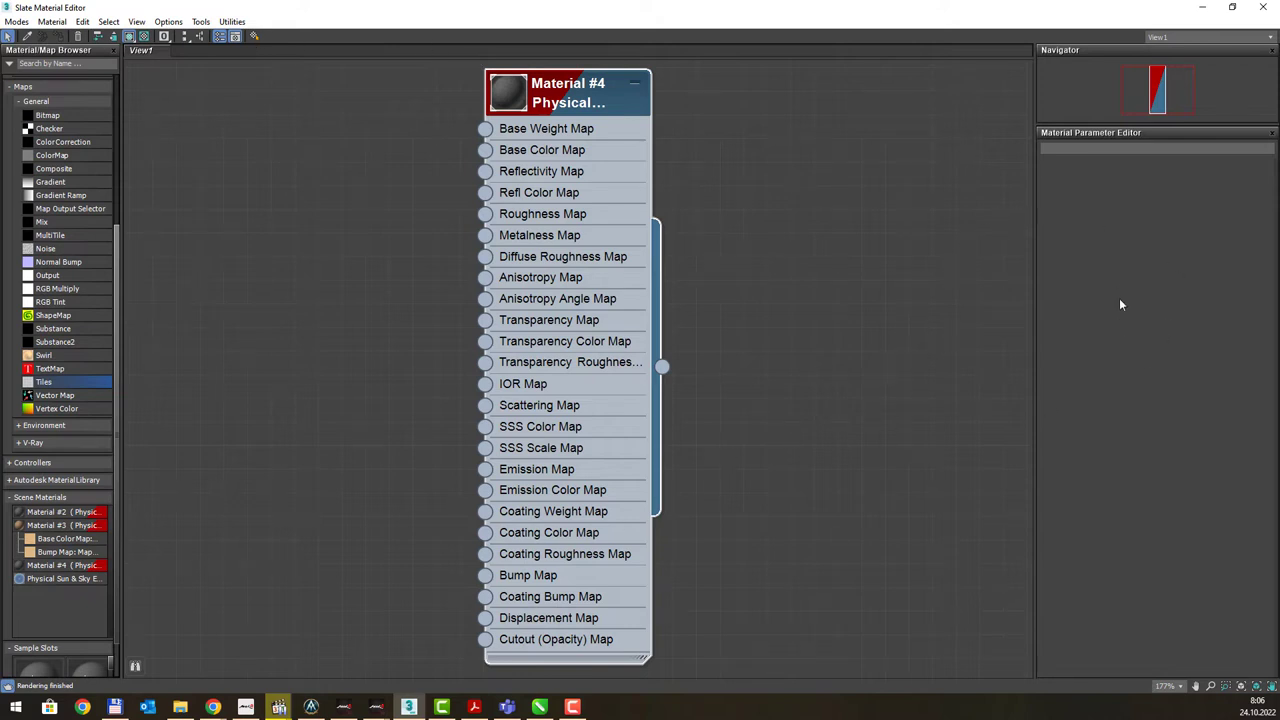
{"action": "scroll", "coordinate": [683, 300], "scroll_direction": "down", "scroll_amount": 3}
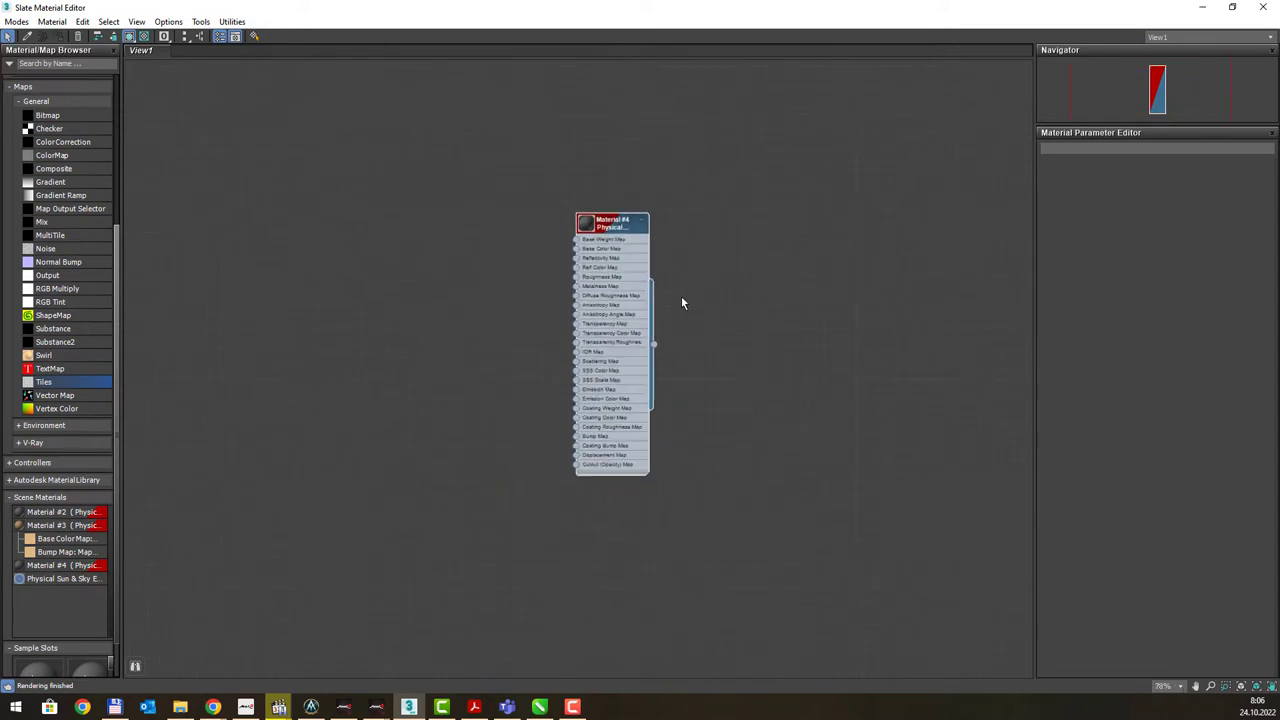
{"action": "scroll", "coordinate": [683, 300], "scroll_direction": "down", "scroll_amount": 5}
{"action": "mouse_move", "coordinate": [1136, 110]}
{"action": "left_mouse_down"}
{"action": "mouse_move", "coordinate": [1077, 77]}
{"action": "mouse_move", "coordinate": [1228, 80]}
{"action": "mouse_move", "coordinate": [1085, 100]}
{"action": "mouse_move", "coordinate": [928, 180]}
{"action": "left_mouse_up"}
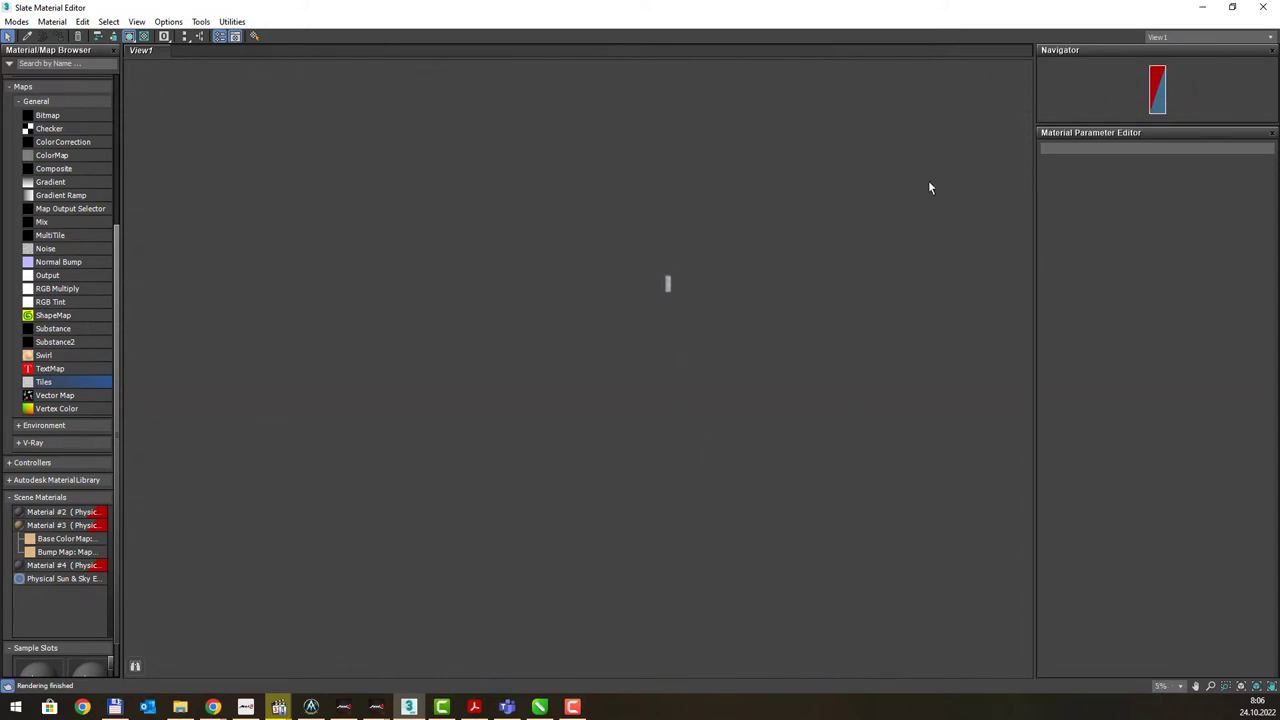
{"action": "key", "text": "z"}
{"action": "scroll", "coordinate": [747, 171], "scroll_direction": "down", "scroll_amount": 1}
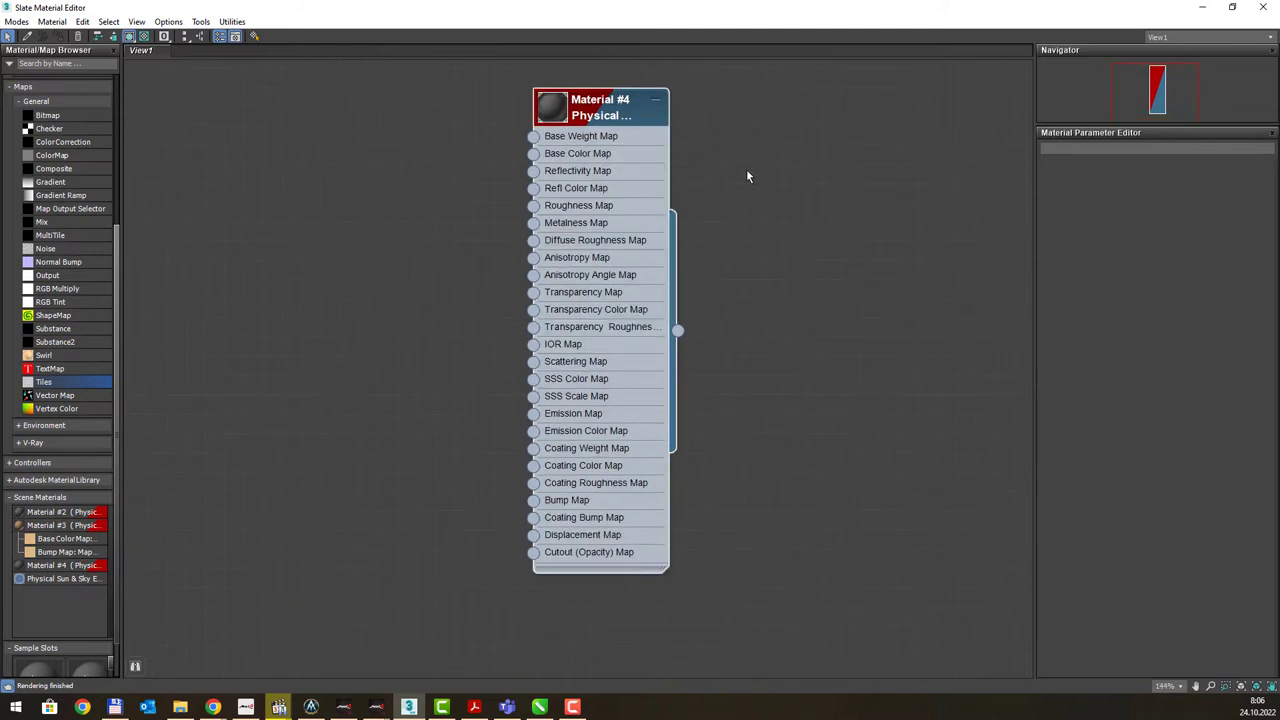
{"action": "scroll", "coordinate": [707, 209], "scroll_direction": "down", "scroll_amount": 1}
{"action": "scroll", "coordinate": [707, 209], "scroll_direction": "down", "scroll_amount": 1}
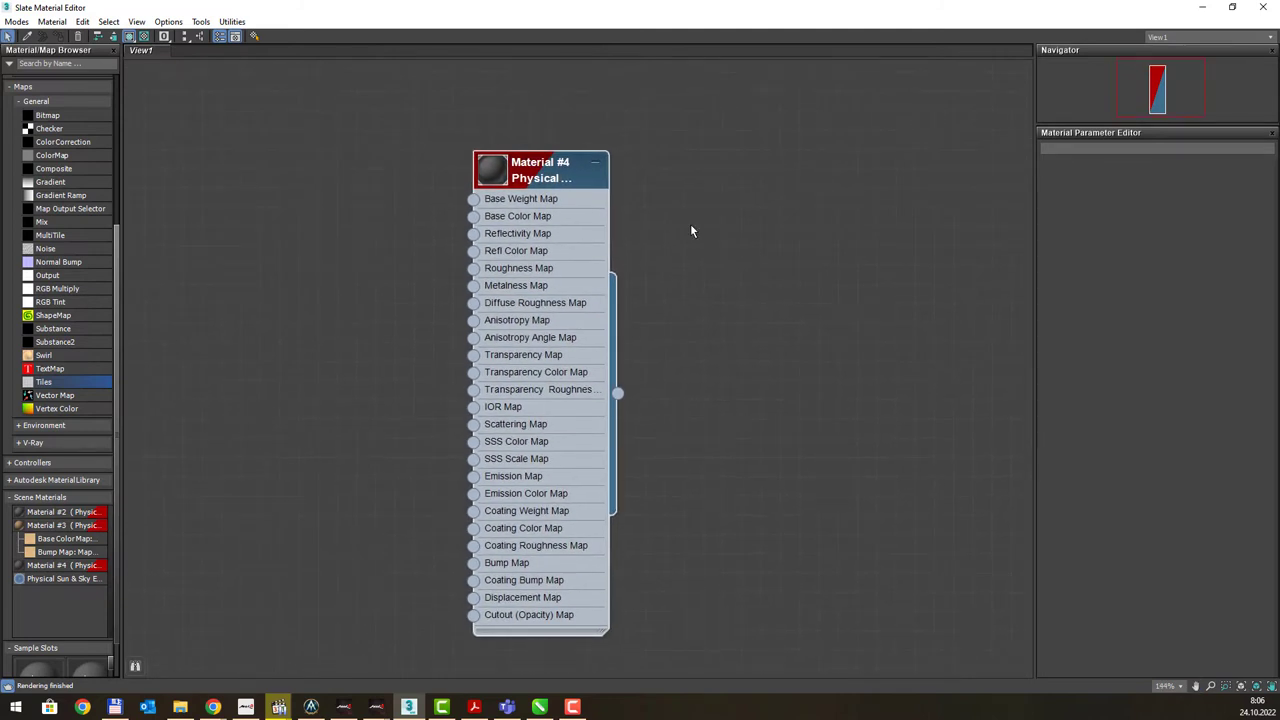
{"action": "middle_click_drag", "start_coordinate": [697, 216], "coordinate": [482, 197]}
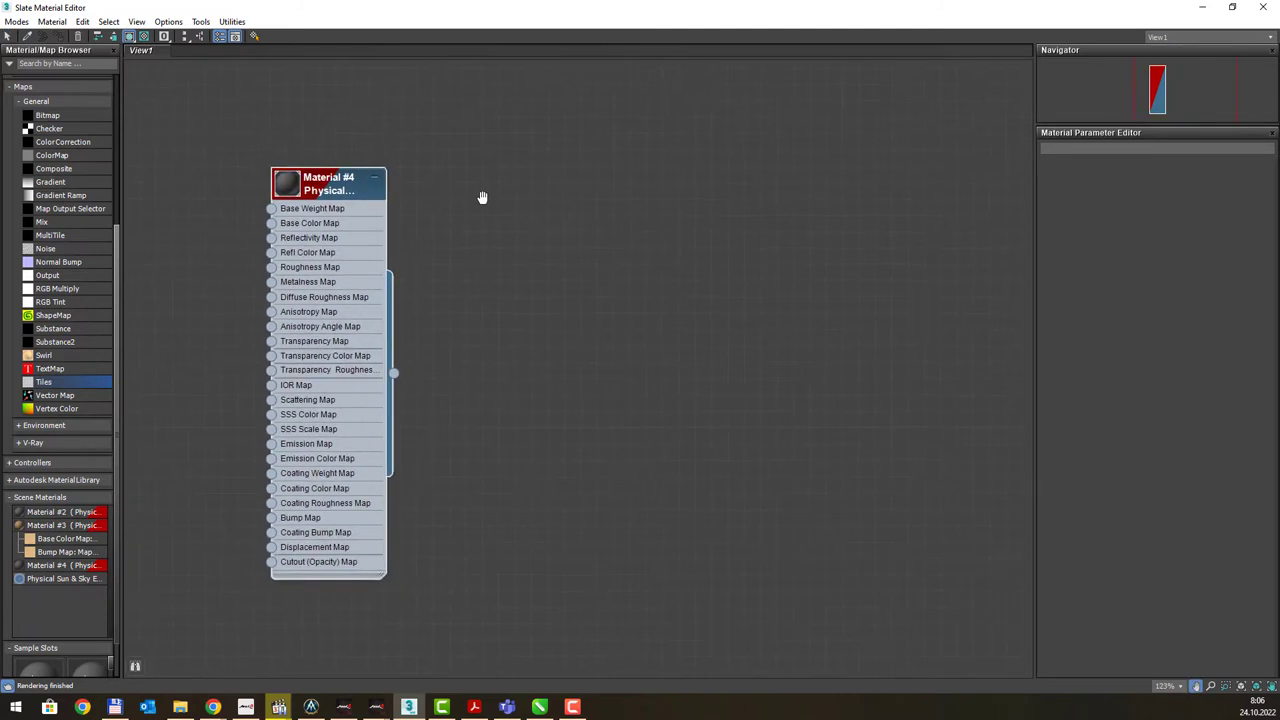
{"action": "left_click_drag", "start_coordinate": [297, 192], "coordinate": [543, 176]}
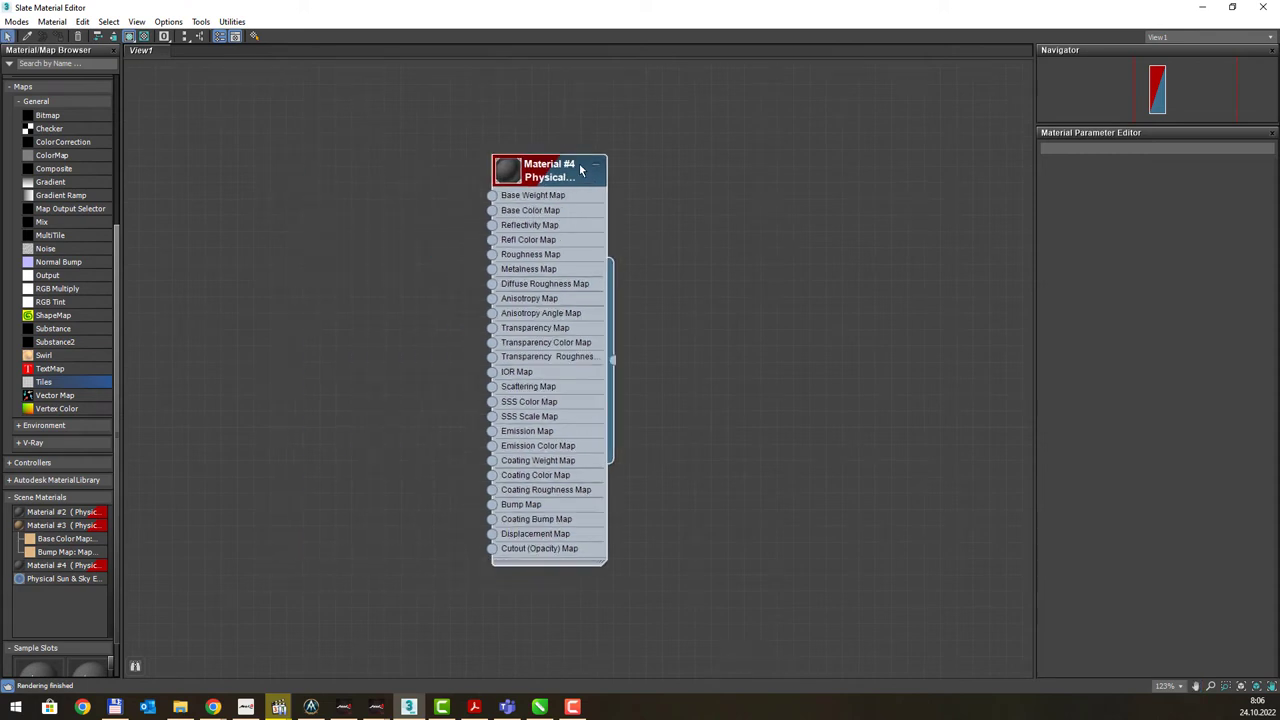
Drop a Checker map onto Material #4's Base Color Map and wire a new Color Map into Checker Color 1
{"action": "mouse_move", "coordinate": [34, 130]}
{"action": "left_mouse_down"}
{"action": "mouse_move", "coordinate": [244, 178]}
{"action": "mouse_move", "coordinate": [516, 207]}
{"action": "left_mouse_up"}
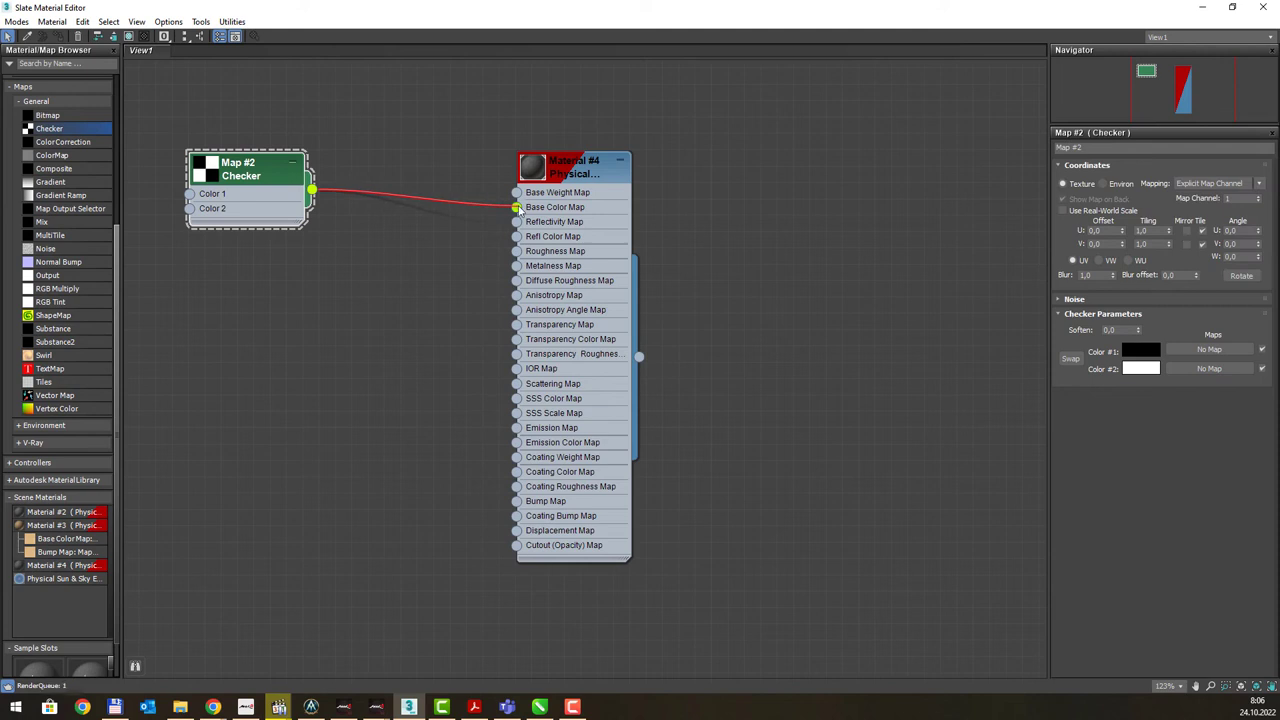
{"action": "middle_click_drag", "start_coordinate": [214, 228], "coordinate": [416, 258]}
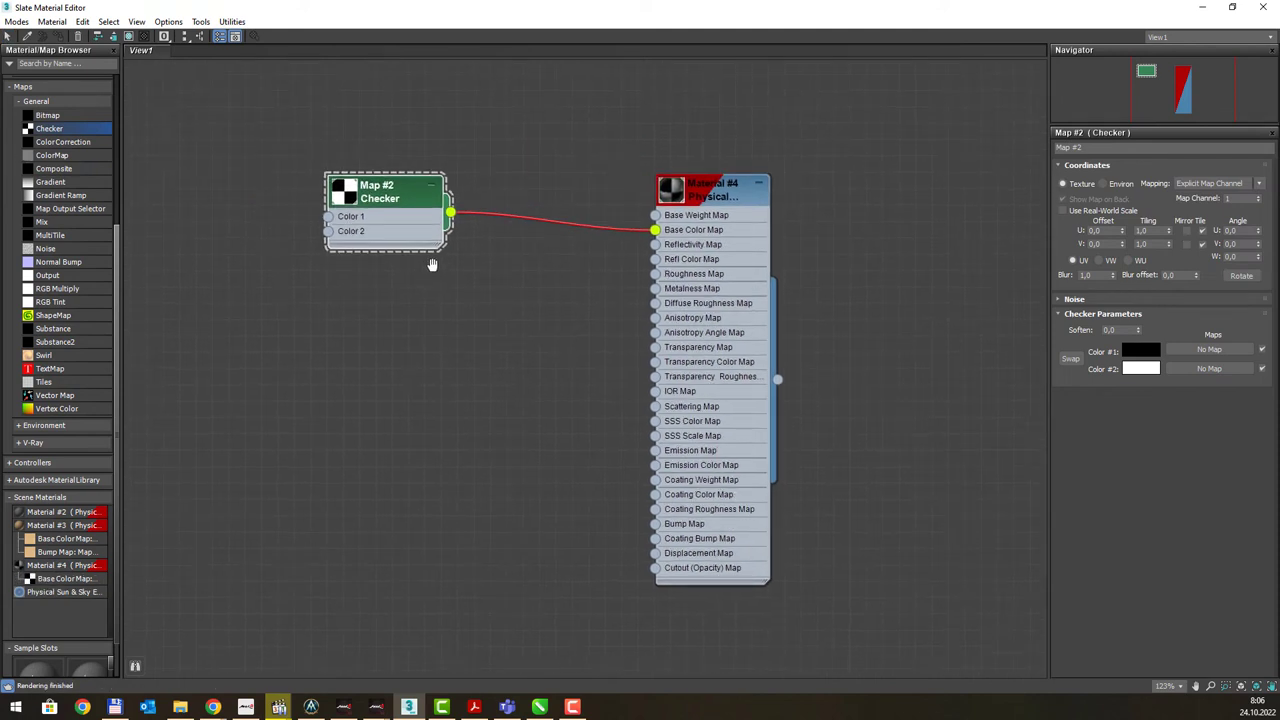
{"action": "mouse_move", "coordinate": [52, 155]}
{"action": "left_mouse_down"}
{"action": "mouse_move", "coordinate": [214, 200]}
{"action": "mouse_move", "coordinate": [383, 221]}
{"action": "left_mouse_up"}
{"action": "left_click", "coordinate": [390, 220]}
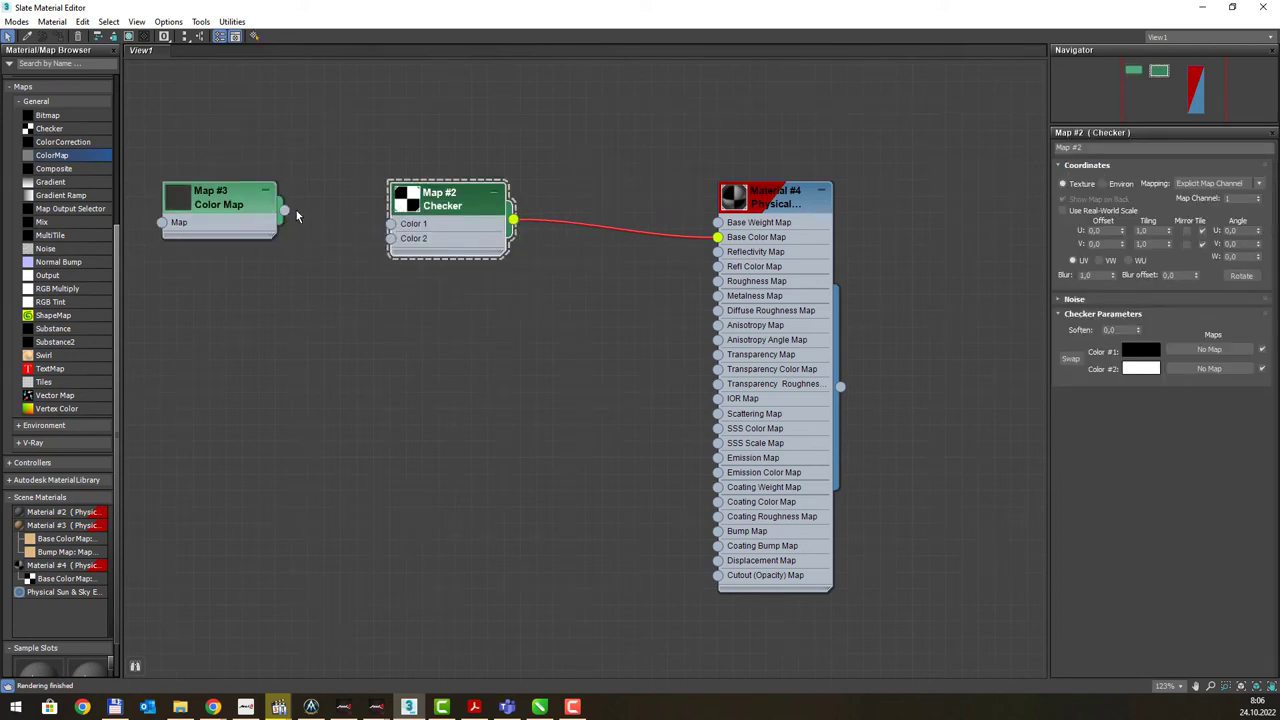
{"action": "left_click_drag", "start_coordinate": [284, 210], "coordinate": [391, 225]}
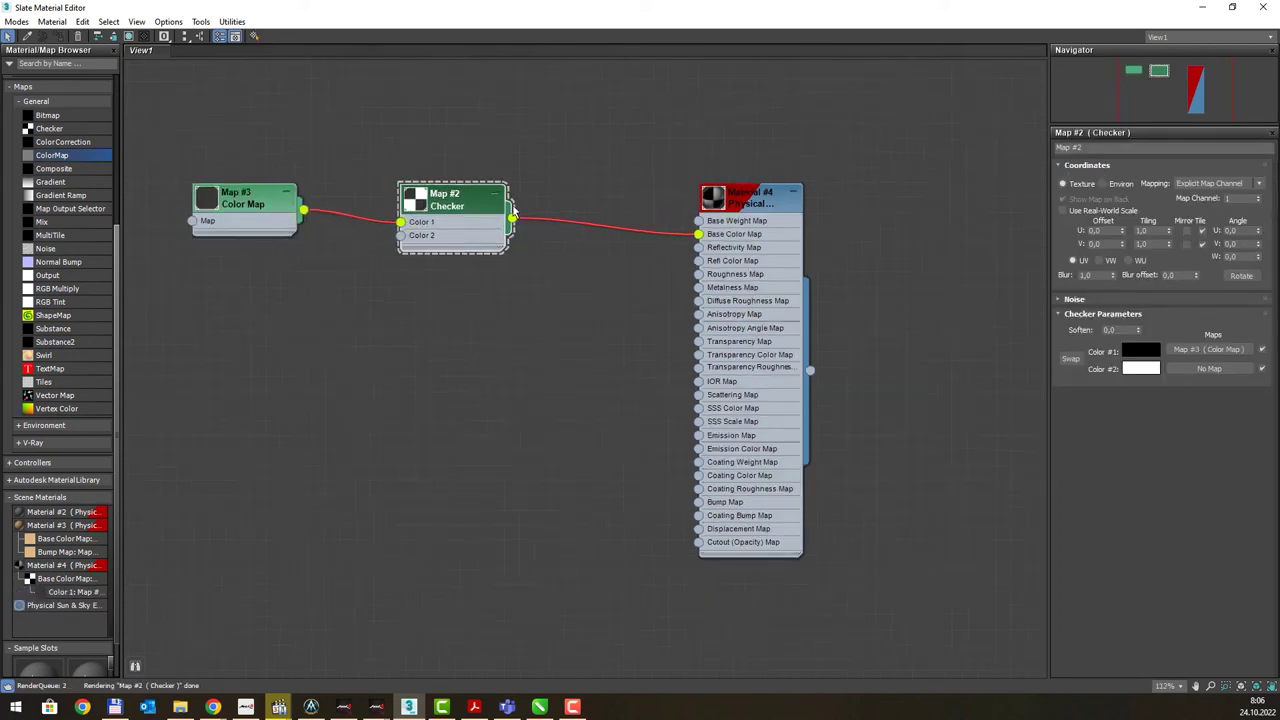
Drag a new Physical Material node from the browser onto the right of the canvas
{"action": "scroll", "coordinate": [560, 205], "scroll_direction": "down", "scroll_amount": 2}
{"action": "scroll", "coordinate": [501, 245], "scroll_direction": "down", "scroll_amount": 1}
{"action": "scroll", "coordinate": [494, 243], "scroll_direction": "down", "scroll_amount": 1}
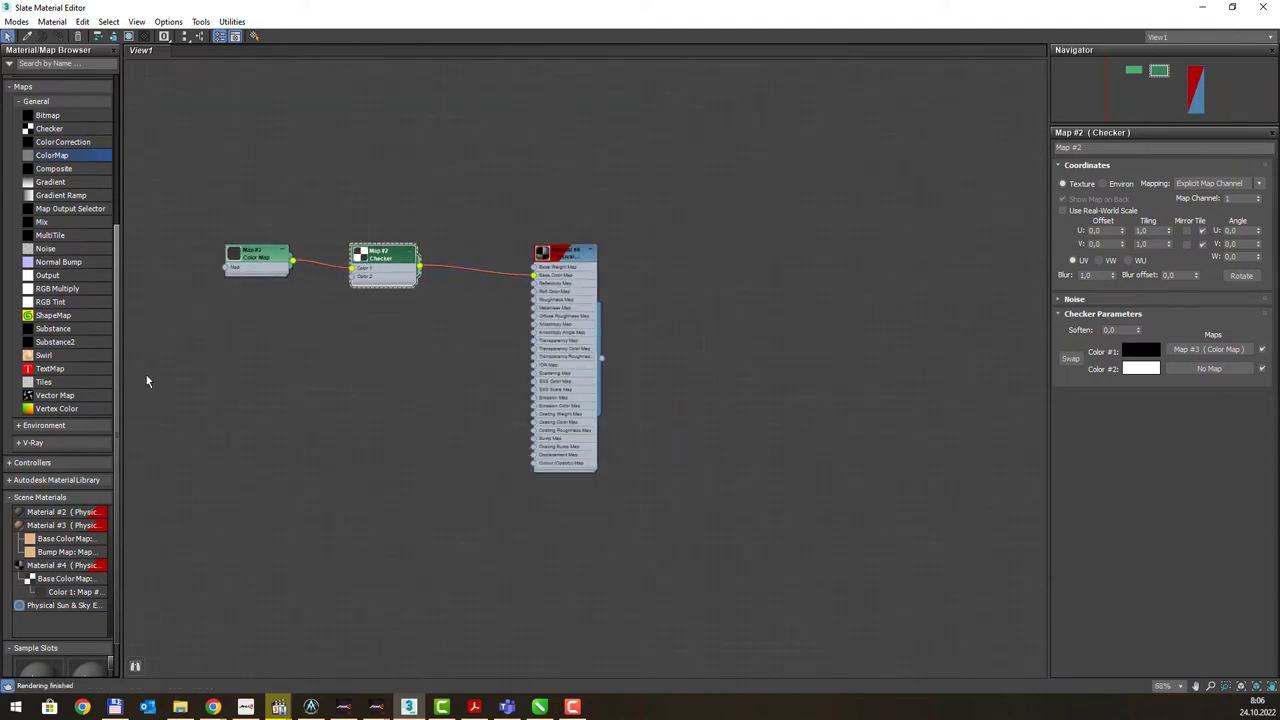
{"action": "scroll", "coordinate": [85, 135], "scroll_direction": "up", "scroll_amount": 5}
{"action": "left_click_drag", "start_coordinate": [70, 110], "coordinate": [840, 155]}
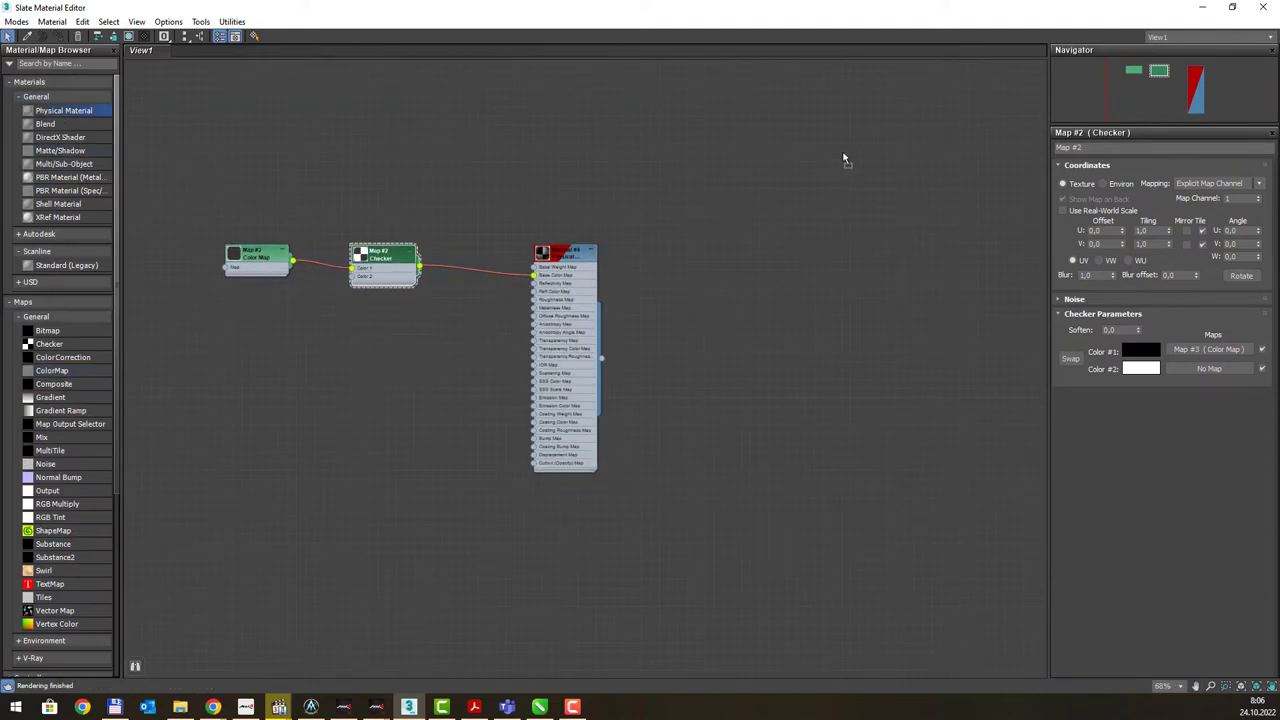
Rearrange the Material #4, Checker and Color Map nodes on the canvas
{"action": "left_click_drag", "start_coordinate": [560, 252], "coordinate": [523, 223]}
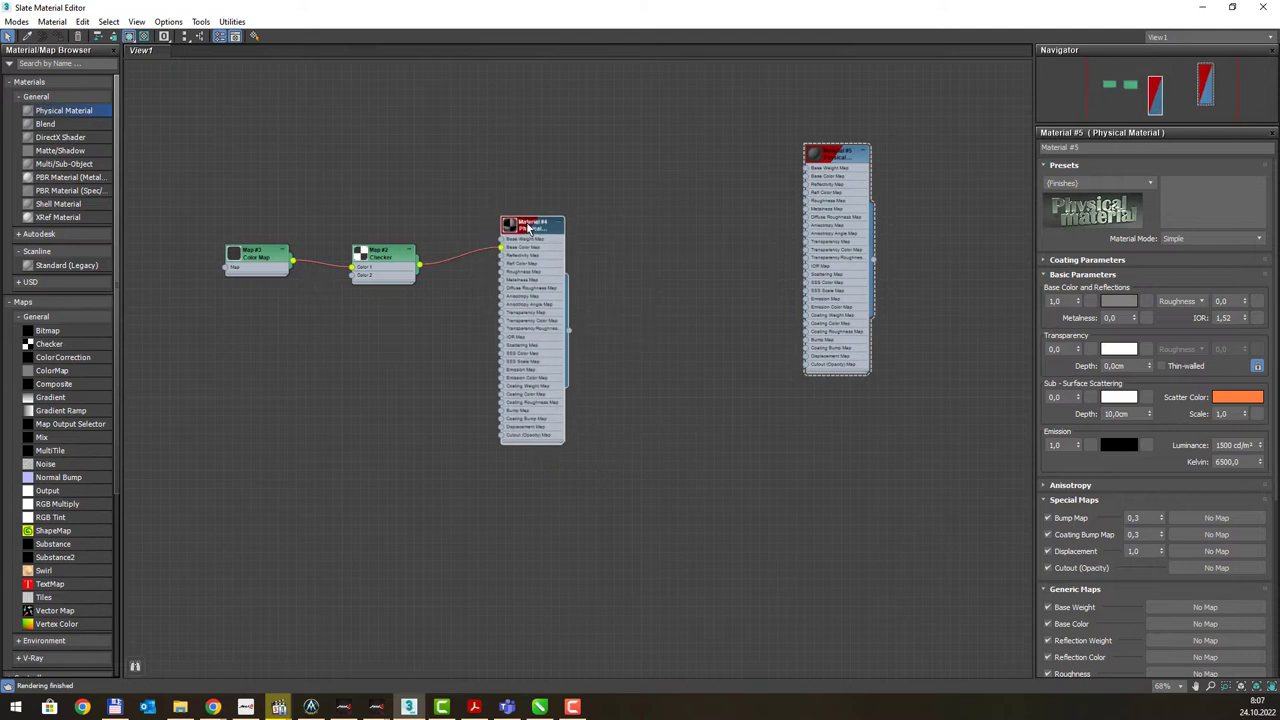
{"action": "left_click_drag", "start_coordinate": [399, 244], "coordinate": [399, 235]}
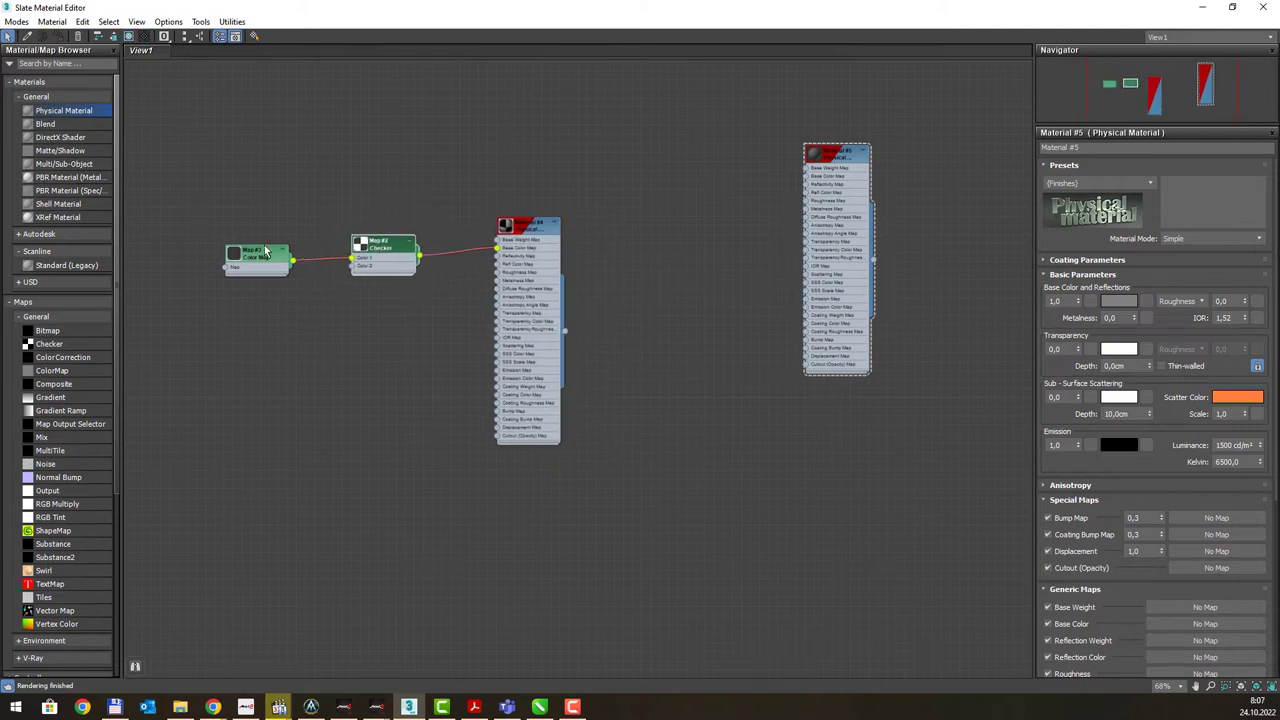
{"action": "mouse_move", "coordinate": [247, 242]}
{"action": "left_mouse_down"}
{"action": "mouse_move", "coordinate": [280, 222]}
{"action": "mouse_move", "coordinate": [265, 284]}
{"action": "left_mouse_up"}
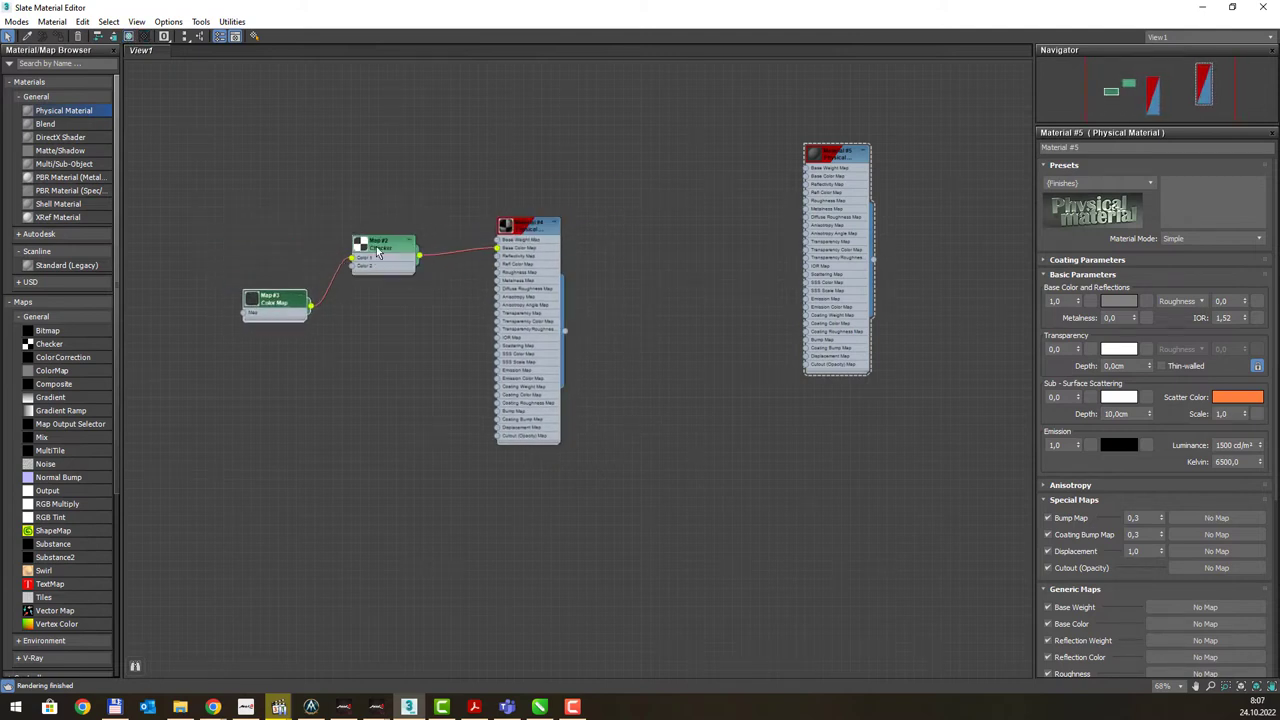
{"action": "mouse_move", "coordinate": [384, 245]}
{"action": "left_mouse_down"}
{"action": "mouse_move", "coordinate": [377, 264]}
{"action": "mouse_move", "coordinate": [385, 247]}
{"action": "left_mouse_up"}
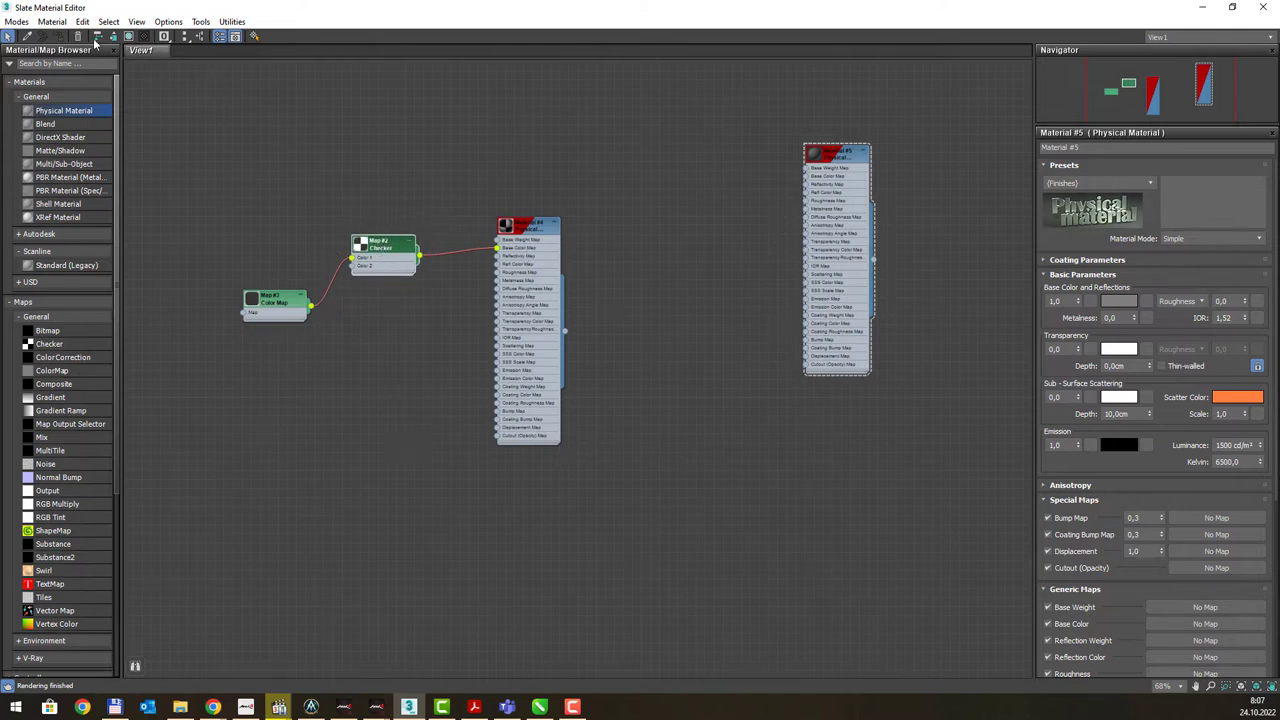
{"action": "left_click", "coordinate": [16, 21]}
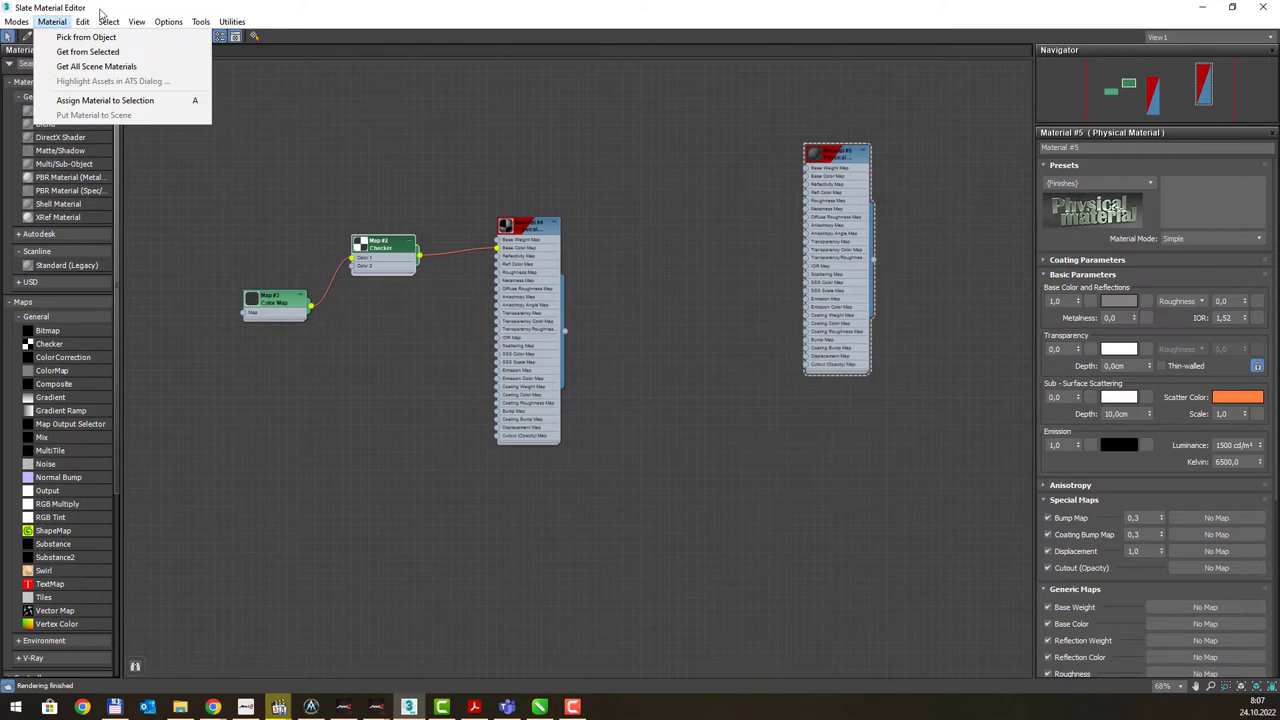
{"action": "left_click", "coordinate": [100, 12]}
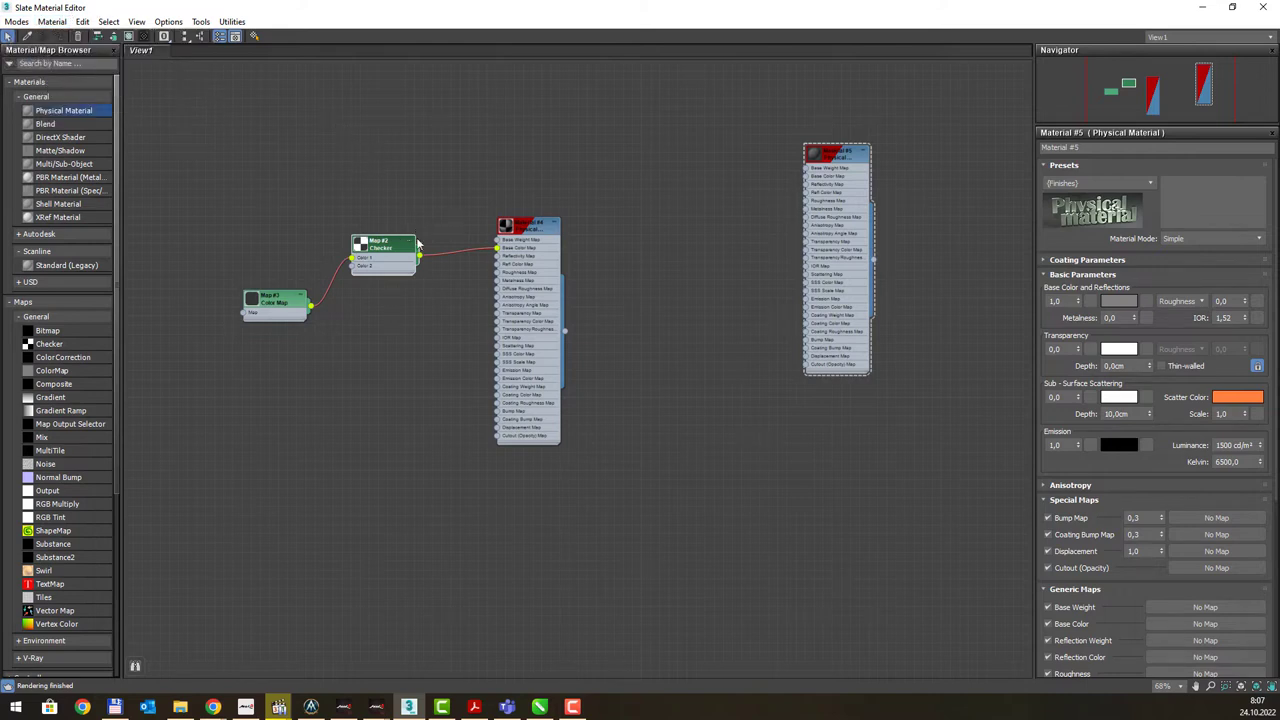
Box-select and reposition the checker network beside Material #5, then un-maximize the editor window
{"action": "left_click_drag", "start_coordinate": [410, 123], "coordinate": [750, 432]}
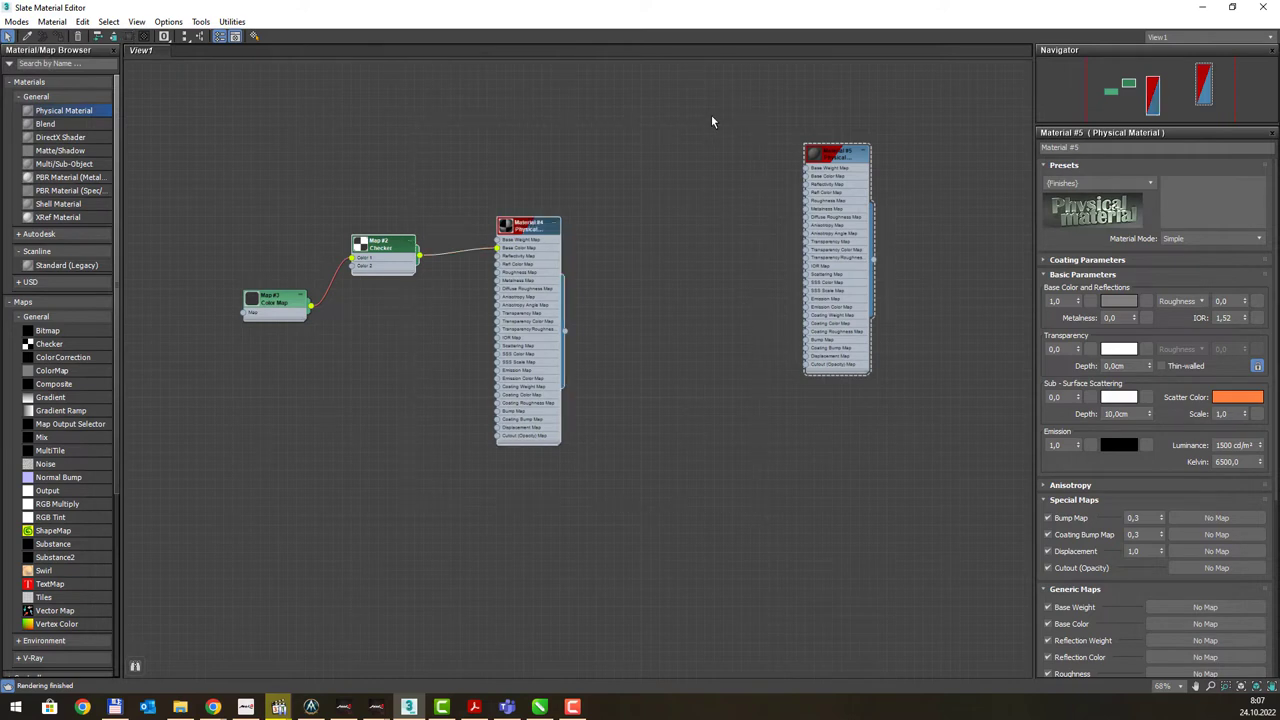
{"action": "left_click_drag", "start_coordinate": [712, 122], "coordinate": [886, 449]}
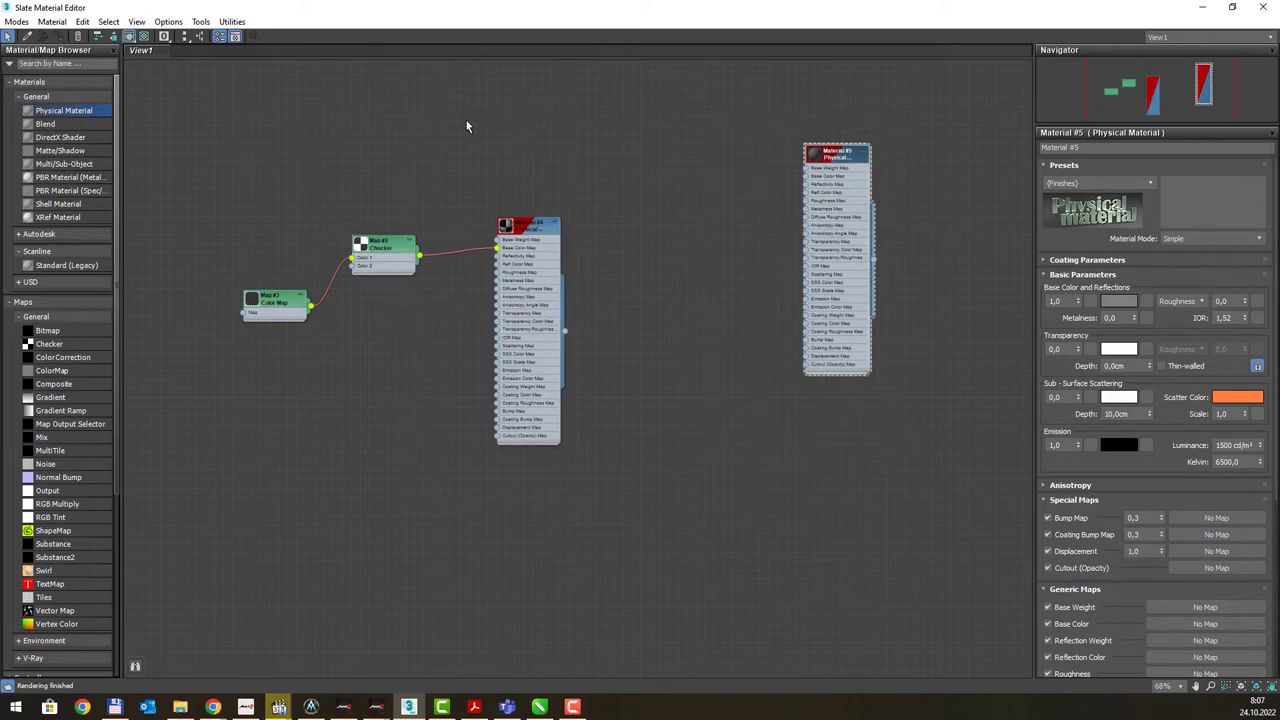
{"action": "left_click_drag", "start_coordinate": [229, 132], "coordinate": [596, 486]}
{"action": "mouse_move", "coordinate": [535, 230]}
{"action": "left_mouse_down"}
{"action": "mouse_move", "coordinate": [616, 208]}
{"action": "mouse_move", "coordinate": [535, 220]}
{"action": "left_mouse_up"}
{"action": "left_click_drag", "start_coordinate": [351, 150], "coordinate": [674, 506]}
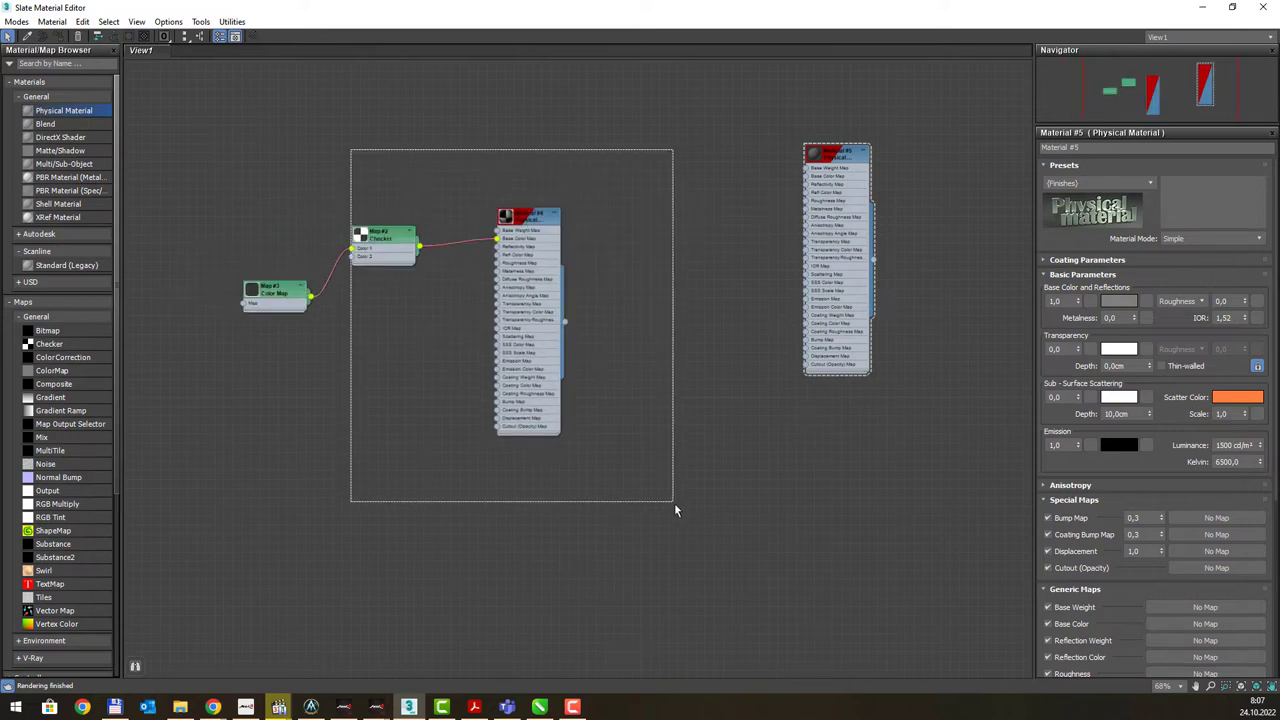
{"action": "mouse_move", "coordinate": [530, 240]}
{"action": "left_mouse_down"}
{"action": "mouse_move", "coordinate": [558, 222]}
{"action": "mouse_move", "coordinate": [579, 169]}
{"action": "left_mouse_up"}
{"action": "left_click", "coordinate": [810, 165]}
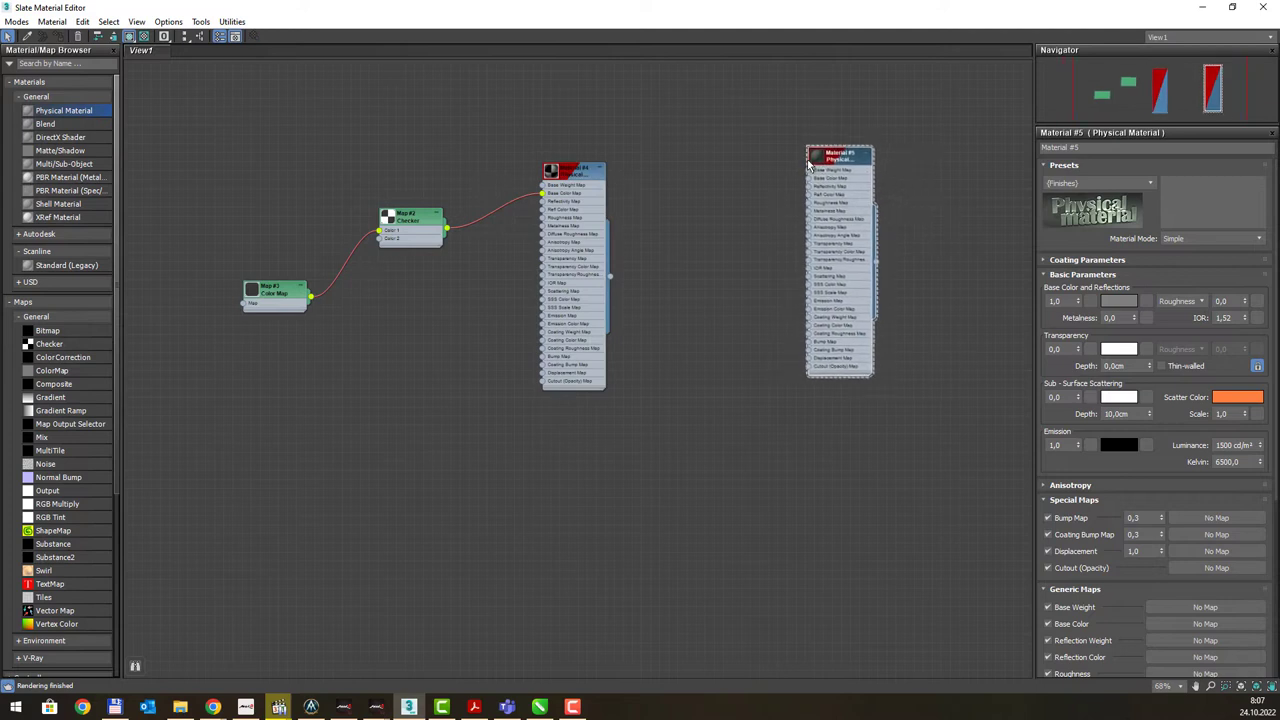
{"action": "left_click_drag", "start_coordinate": [810, 165], "coordinate": [808, 164]}
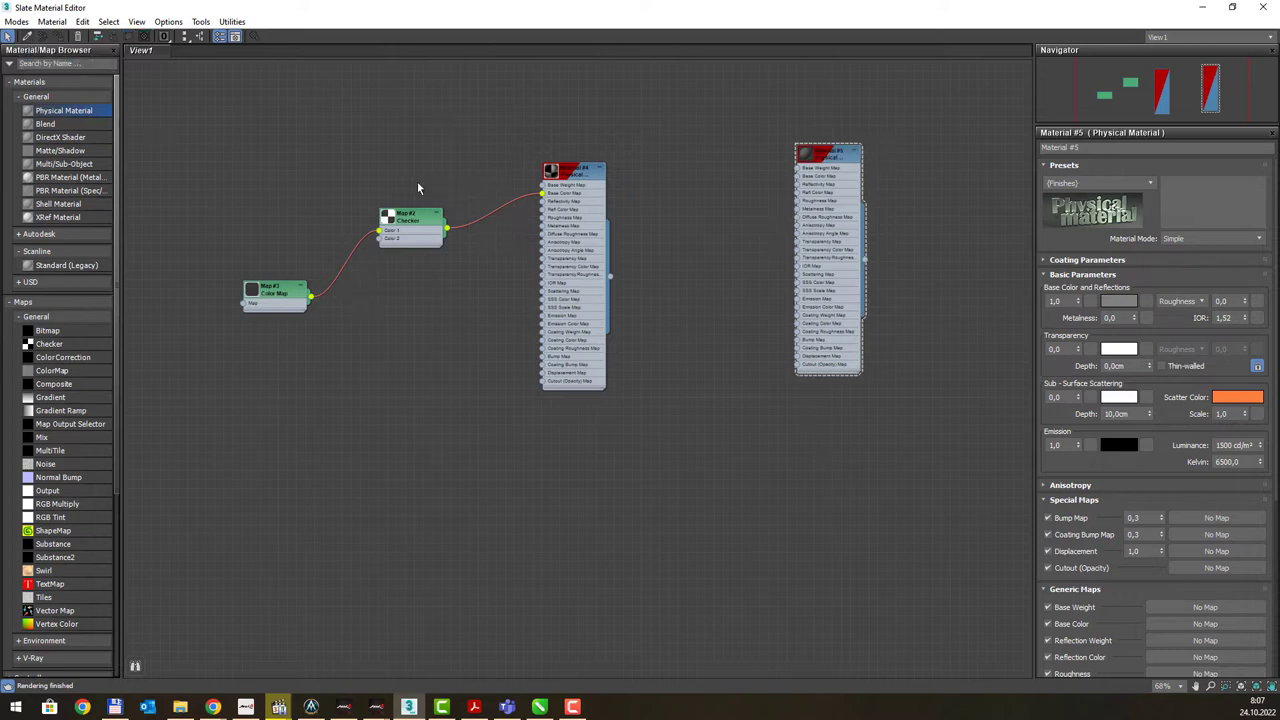
{"action": "mouse_move", "coordinate": [467, 8]}
{"action": "left_mouse_down"}
{"action": "mouse_move", "coordinate": [613, 528]}
{"action": "mouse_move", "coordinate": [850, 328]}
{"action": "left_mouse_up"}
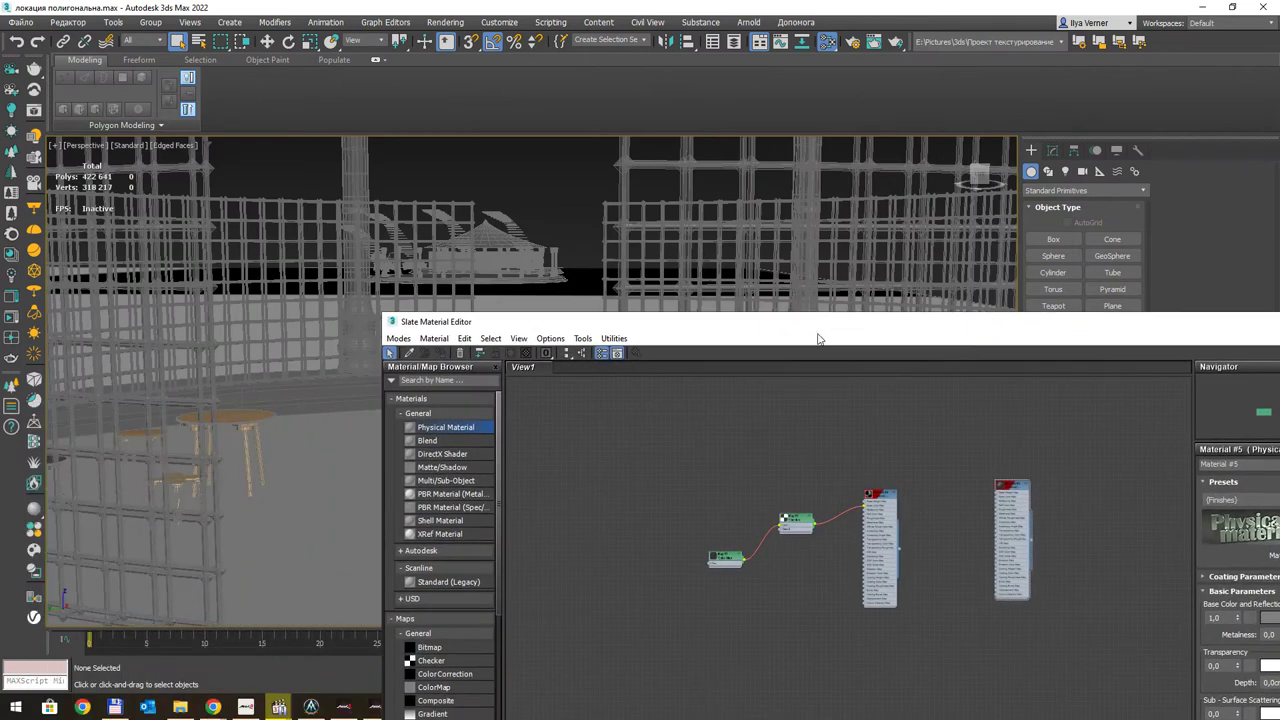
Pick the table top's material (Material #3) into the graph and maximize the editor
{"action": "left_click", "coordinate": [409, 353]}
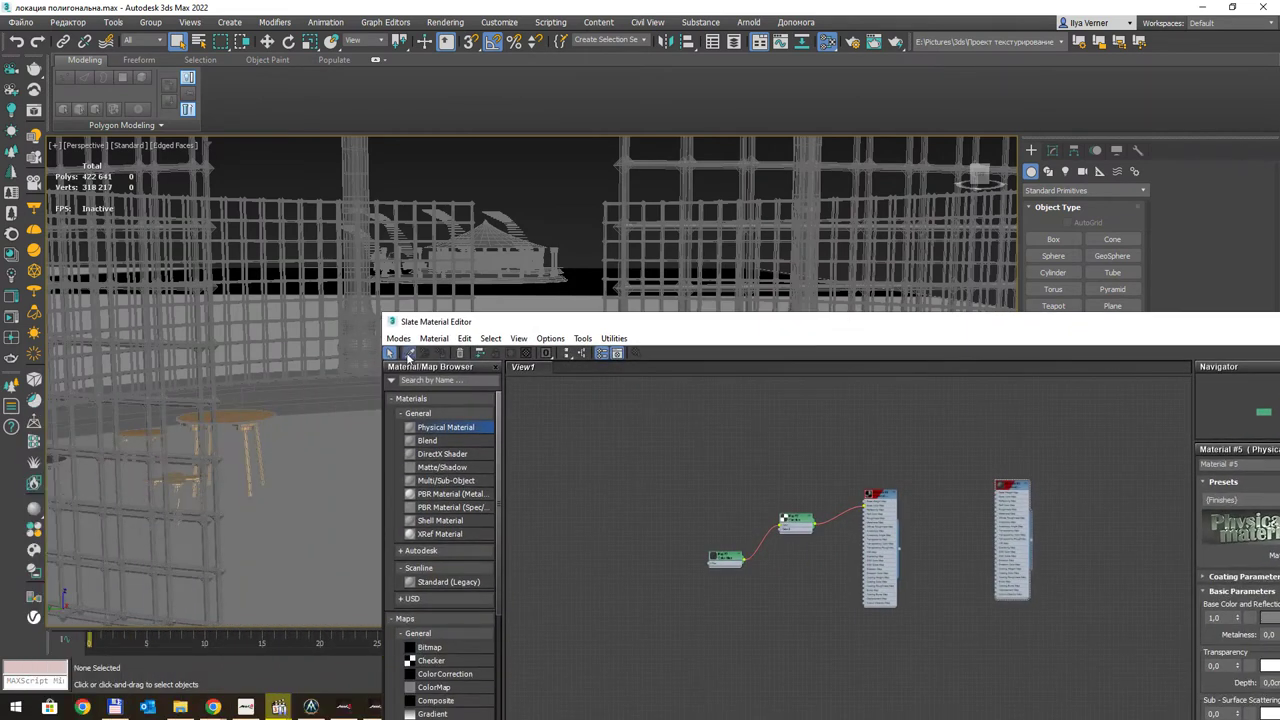
{"action": "left_click", "coordinate": [241, 411]}
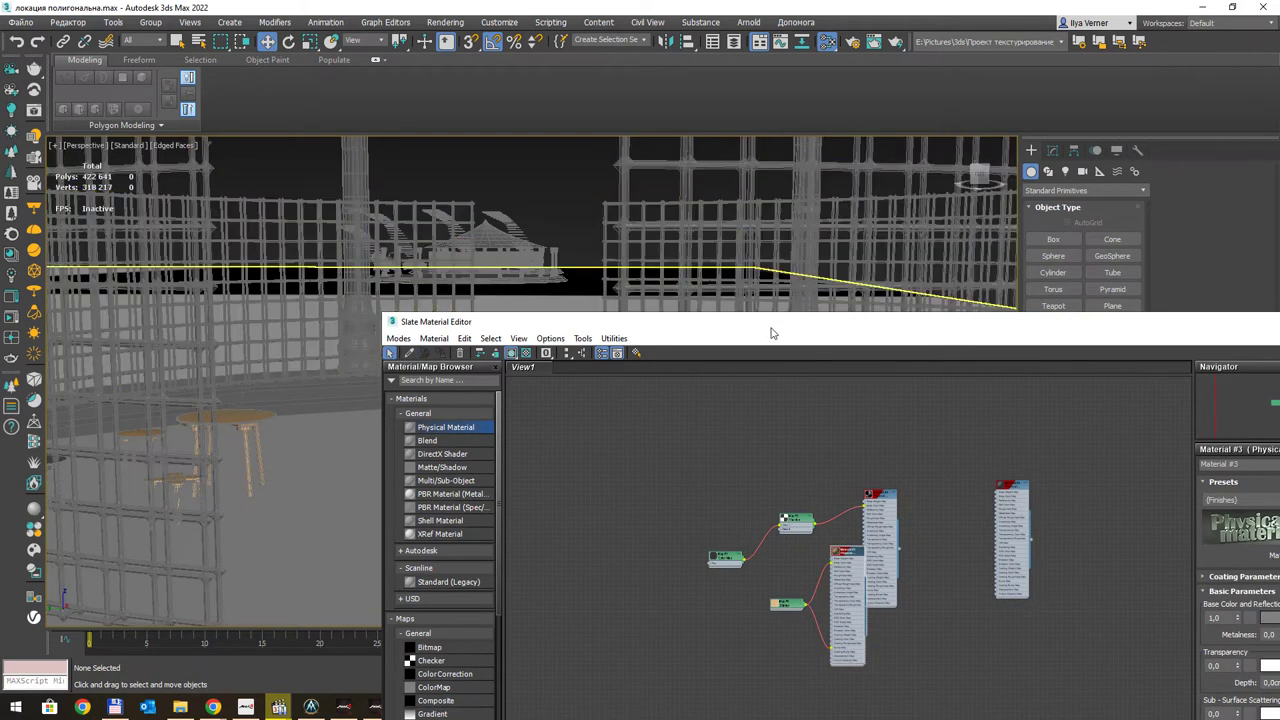
{"action": "mouse_move", "coordinate": [777, 323]}
{"action": "left_mouse_down"}
{"action": "mouse_move", "coordinate": [594, 287]}
{"action": "mouse_move", "coordinate": [494, 237]}
{"action": "left_mouse_up"}
{"action": "double_click", "coordinate": [494, 237]}
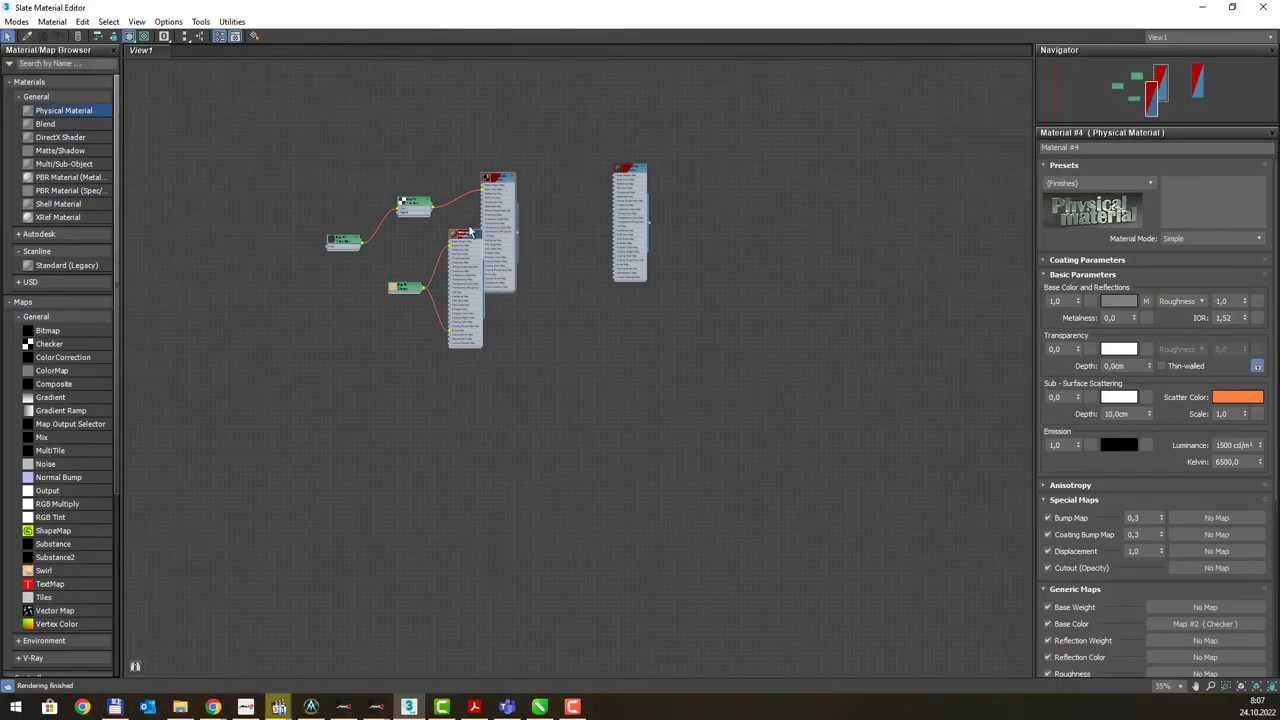
{"action": "scroll", "coordinate": [466, 265], "scroll_direction": "up", "scroll_amount": 3}
{"action": "scroll", "coordinate": [466, 265], "scroll_direction": "down", "scroll_amount": 2}
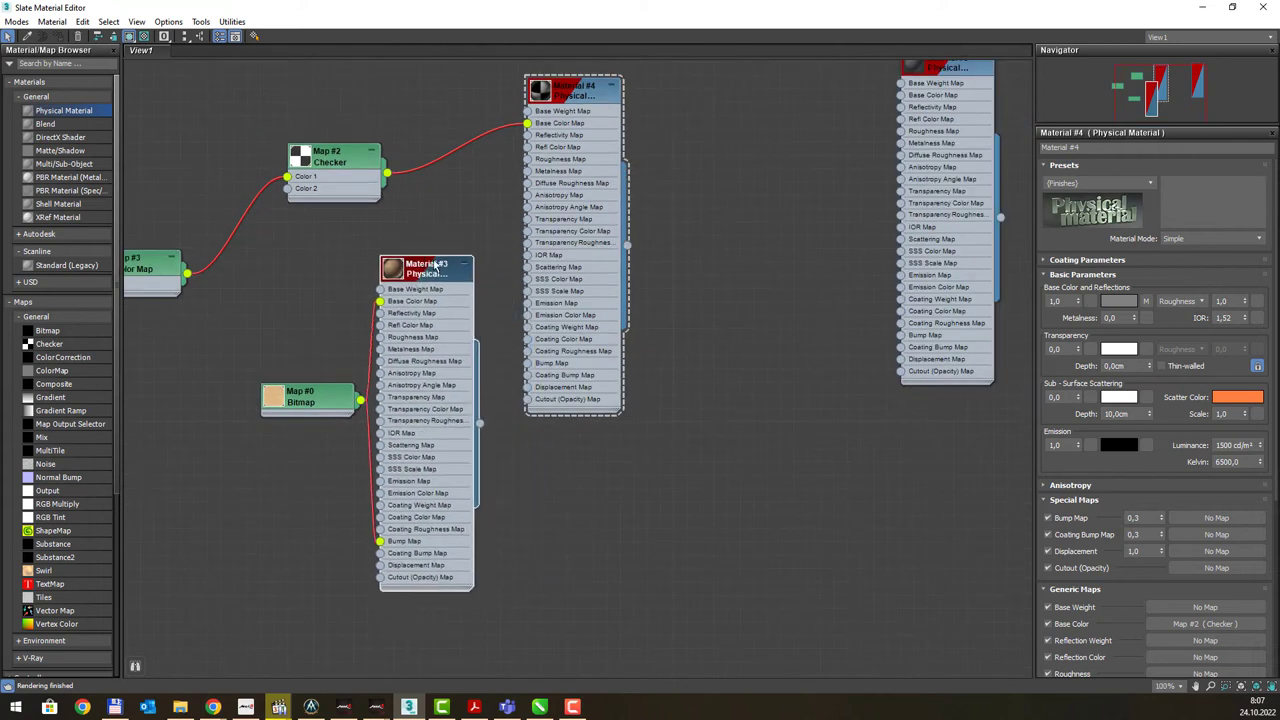
Move Material #3 and its Bitmap down-left, select Material #3, and close the editor
{"action": "left_click_drag", "start_coordinate": [466, 265], "coordinate": [442, 278]}
{"action": "left_click_drag", "start_coordinate": [316, 395], "coordinate": [222, 447]}
{"action": "mouse_move", "coordinate": [465, 258]}
{"action": "left_mouse_down"}
{"action": "mouse_move", "coordinate": [390, 306]}
{"action": "mouse_move", "coordinate": [400, 281]}
{"action": "left_mouse_up"}
{"action": "left_click_drag", "start_coordinate": [210, 450], "coordinate": [197, 436]}
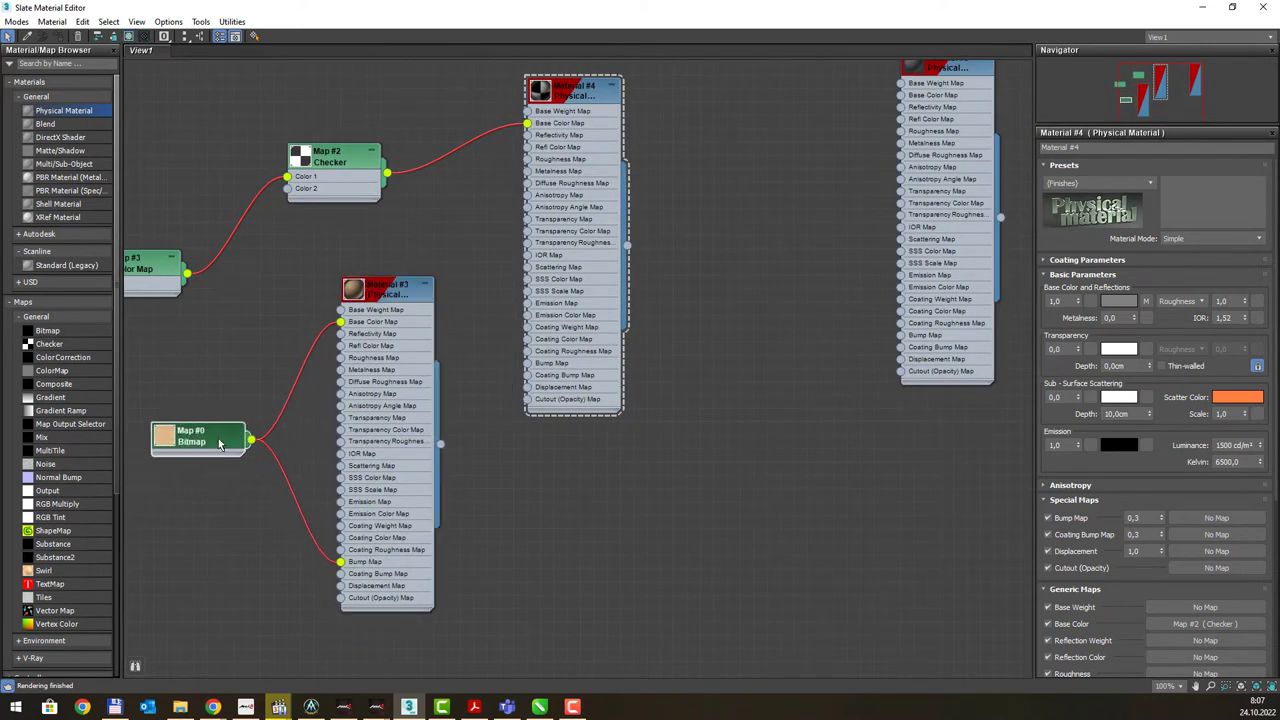
{"action": "middle_click_drag", "start_coordinate": [443, 371], "coordinate": [528, 400]}
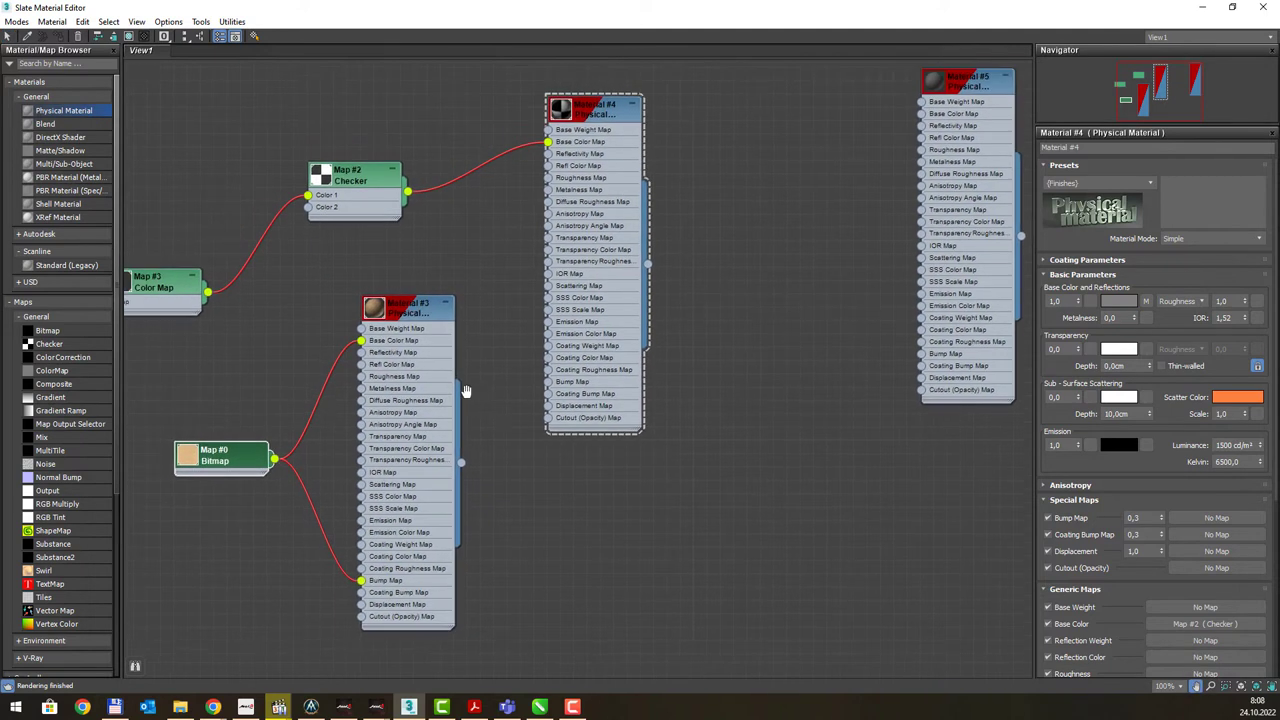
{"action": "scroll", "coordinate": [528, 396], "scroll_direction": "down", "scroll_amount": 1}
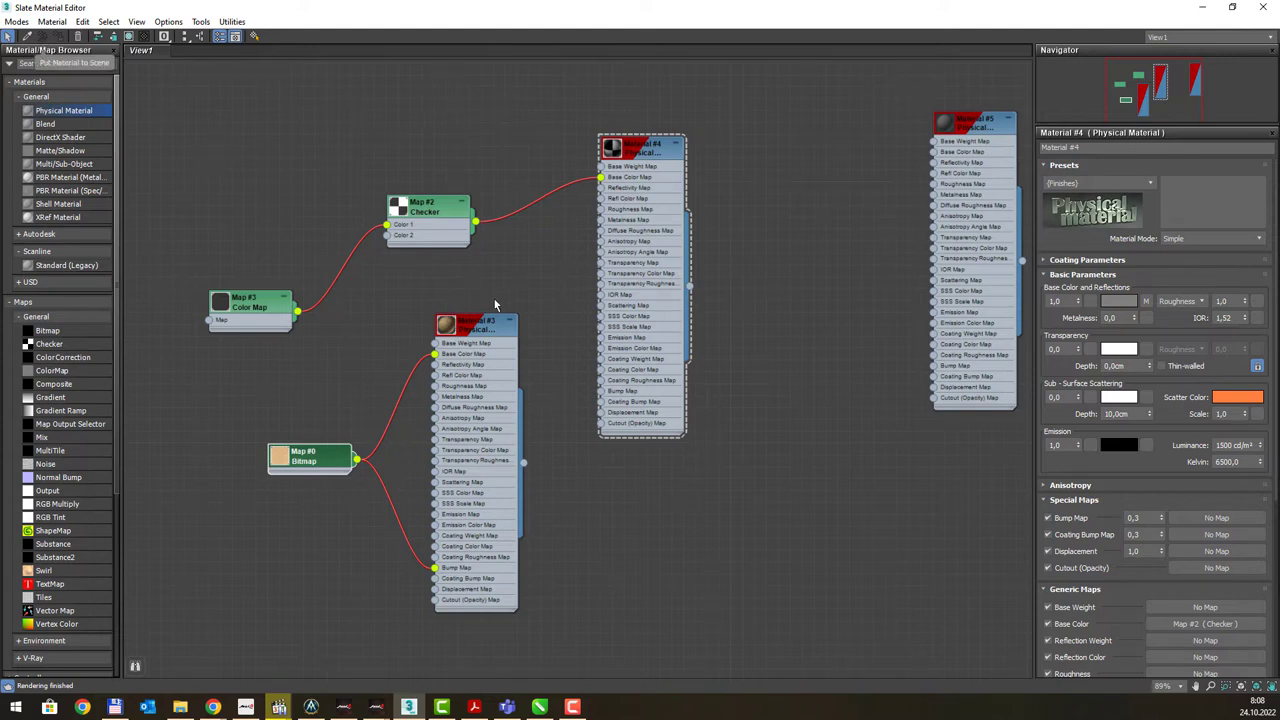
{"action": "left_click", "coordinate": [480, 325]}
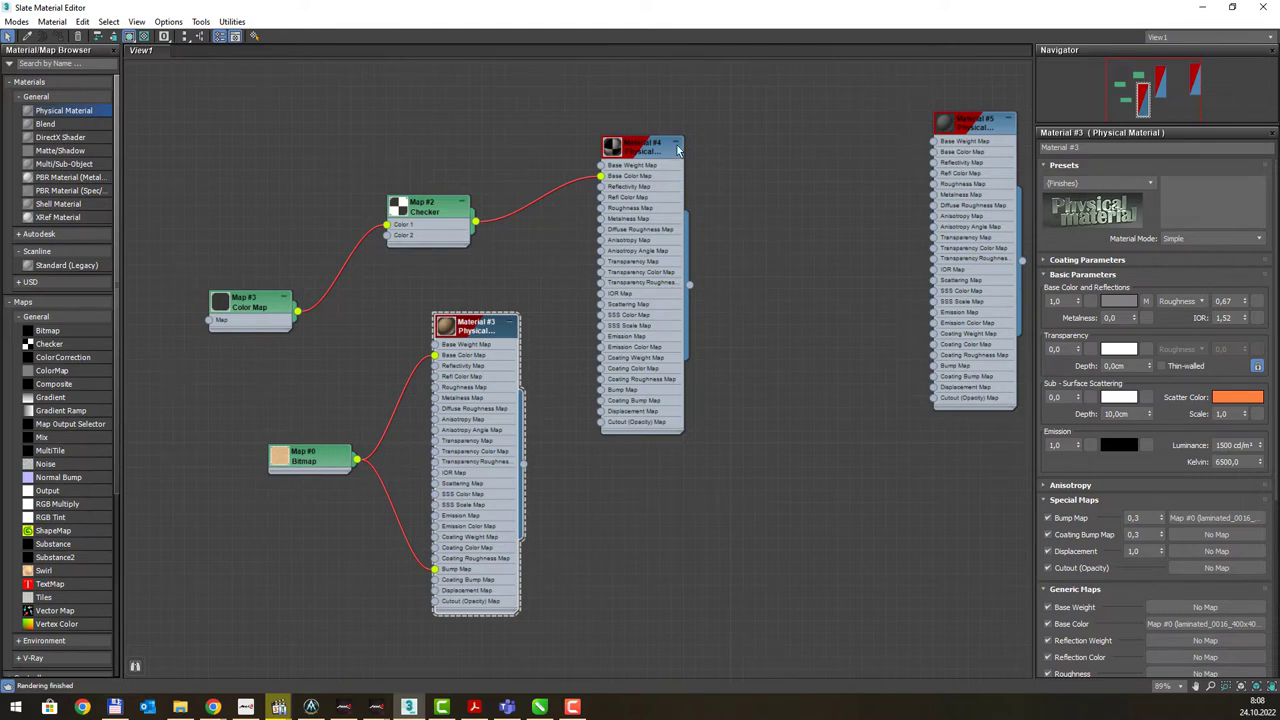
{"action": "left_click", "coordinate": [1202, 8]}
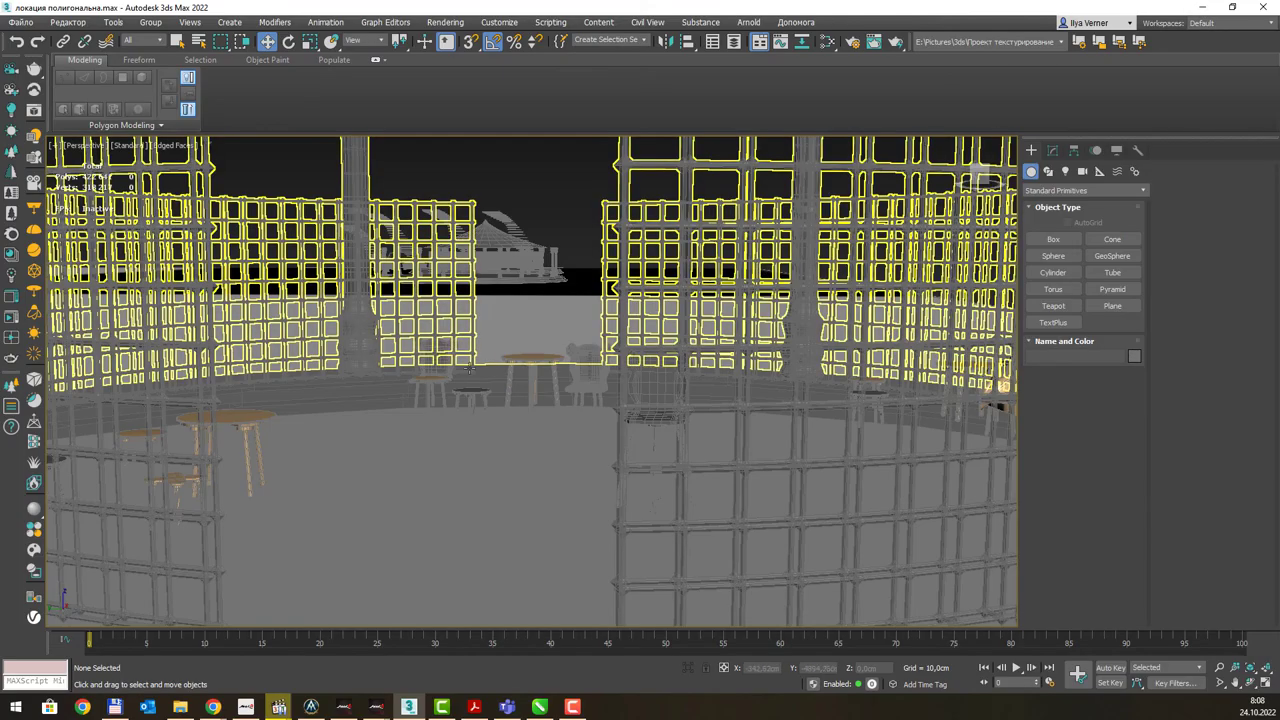
Select the small round table top (Cylinder010) and reopen the Slate editor with M
{"action": "scroll", "coordinate": [443, 362], "scroll_direction": "down", "scroll_amount": 5}
{"action": "scroll", "coordinate": [443, 362], "scroll_direction": "up", "scroll_amount": 6}
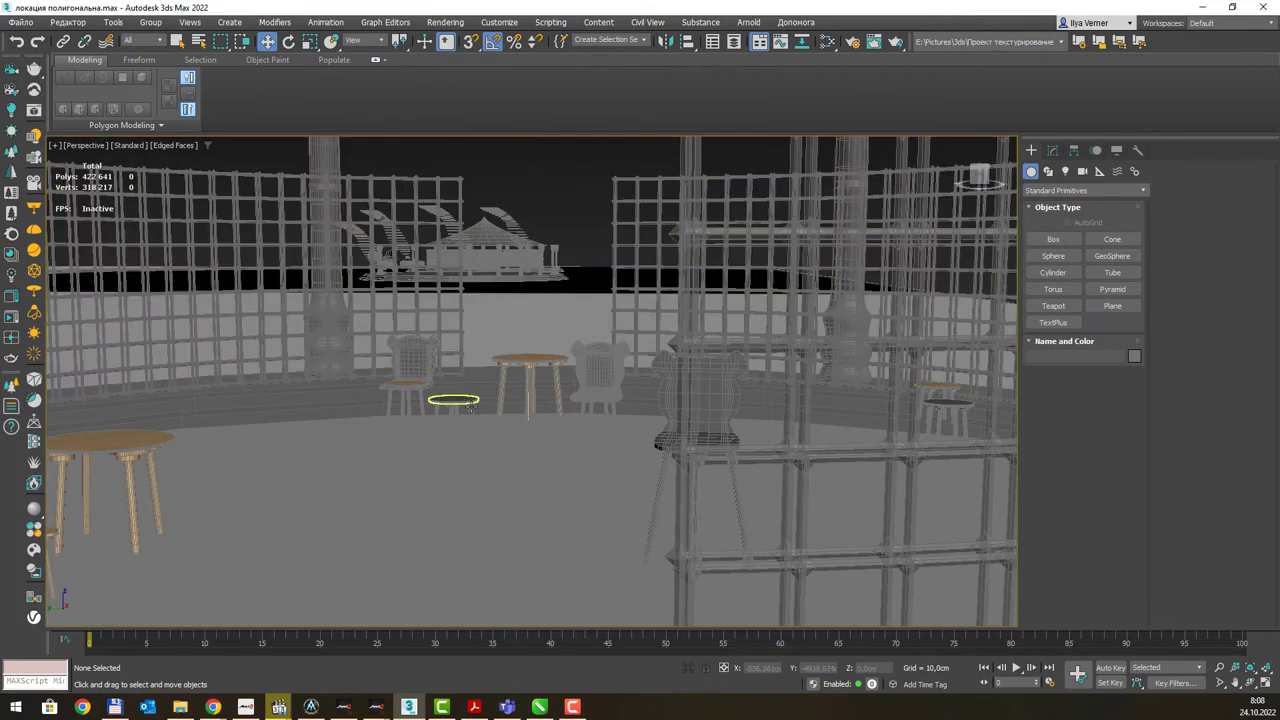
{"action": "scroll", "coordinate": [450, 396], "scroll_direction": "up", "scroll_amount": 3}
{"action": "left_click", "coordinate": [440, 391]}
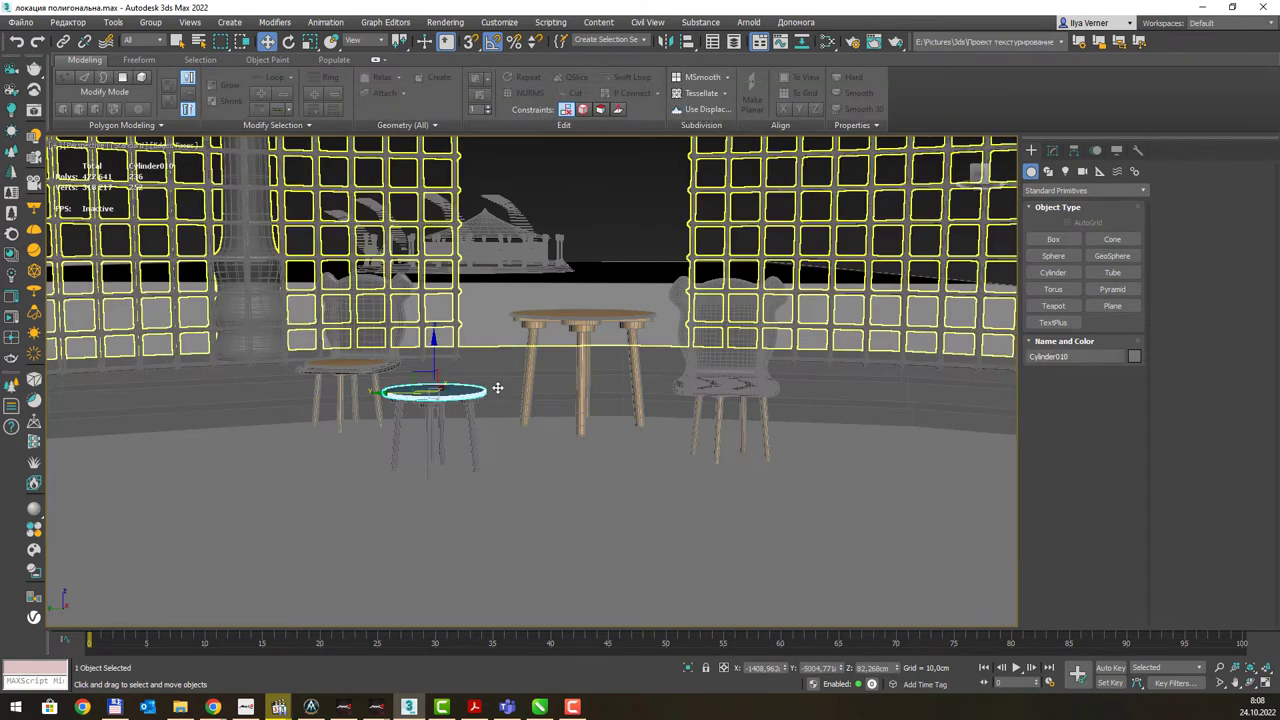
{"action": "scroll", "coordinate": [495, 392], "scroll_direction": "up", "scroll_amount": 3}
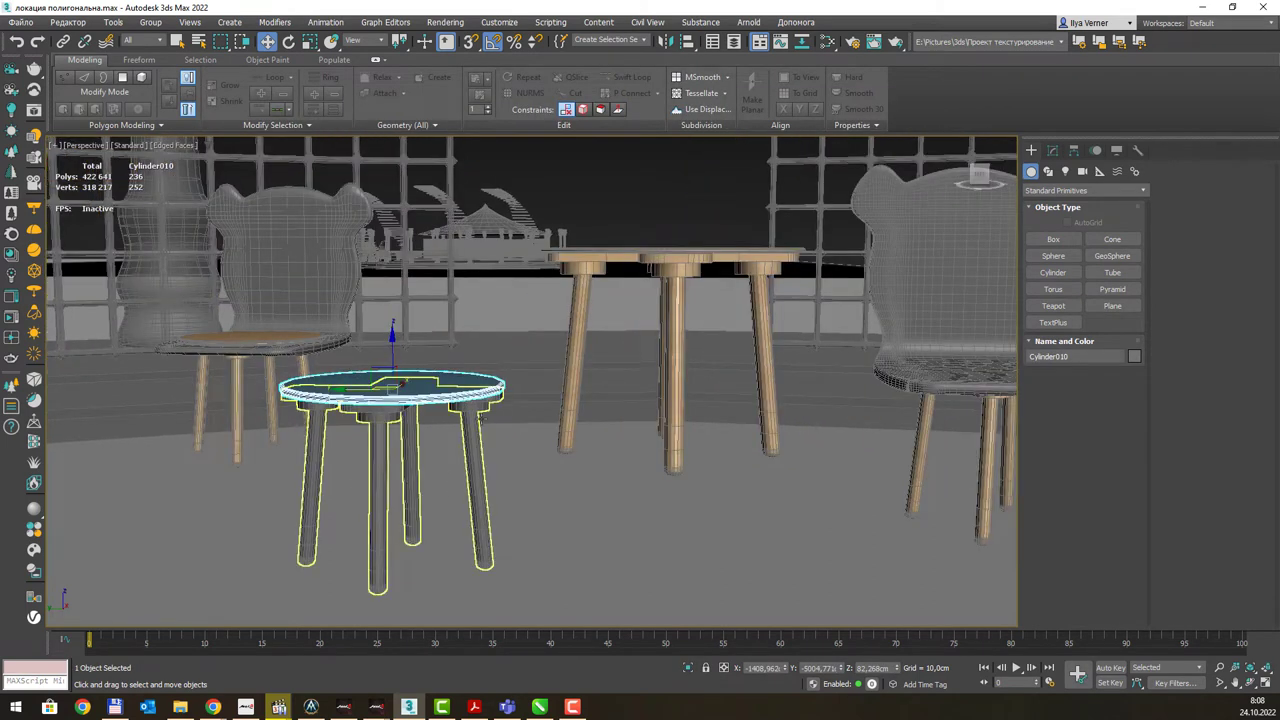
{"action": "key", "text": "m"}
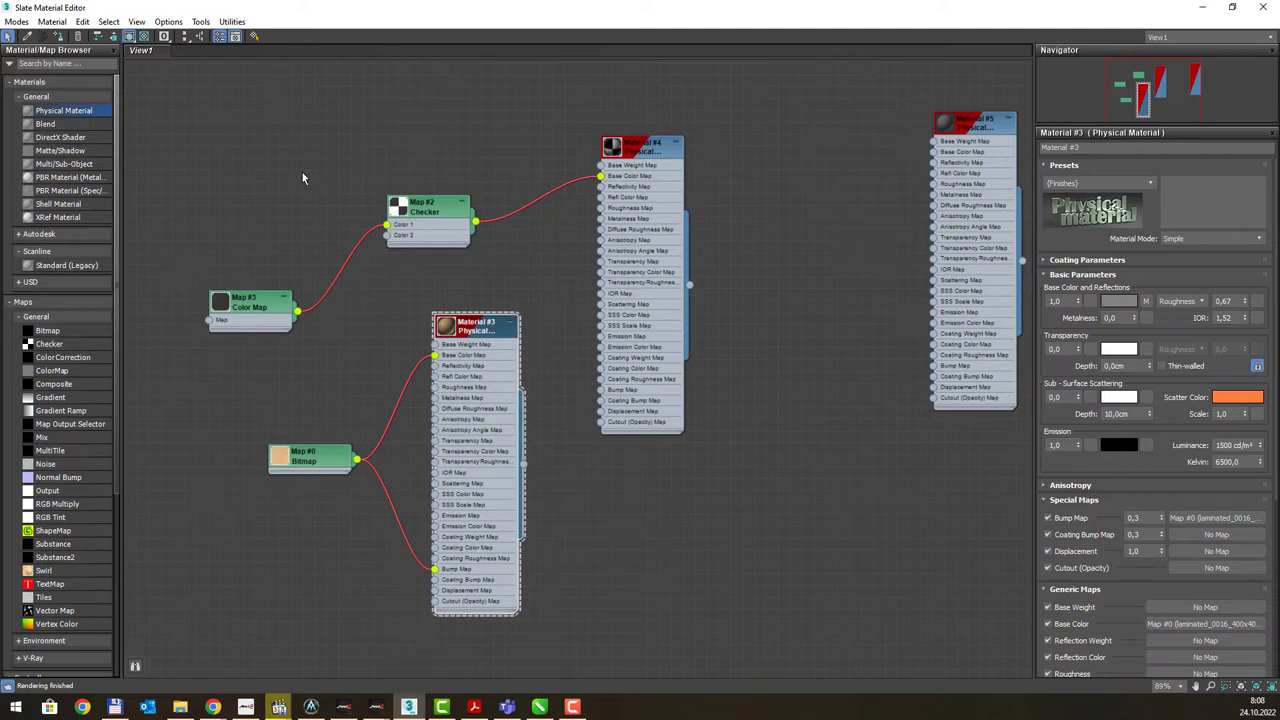
{"action": "middle_click_drag", "start_coordinate": [302, 172], "coordinate": [808, 196]}
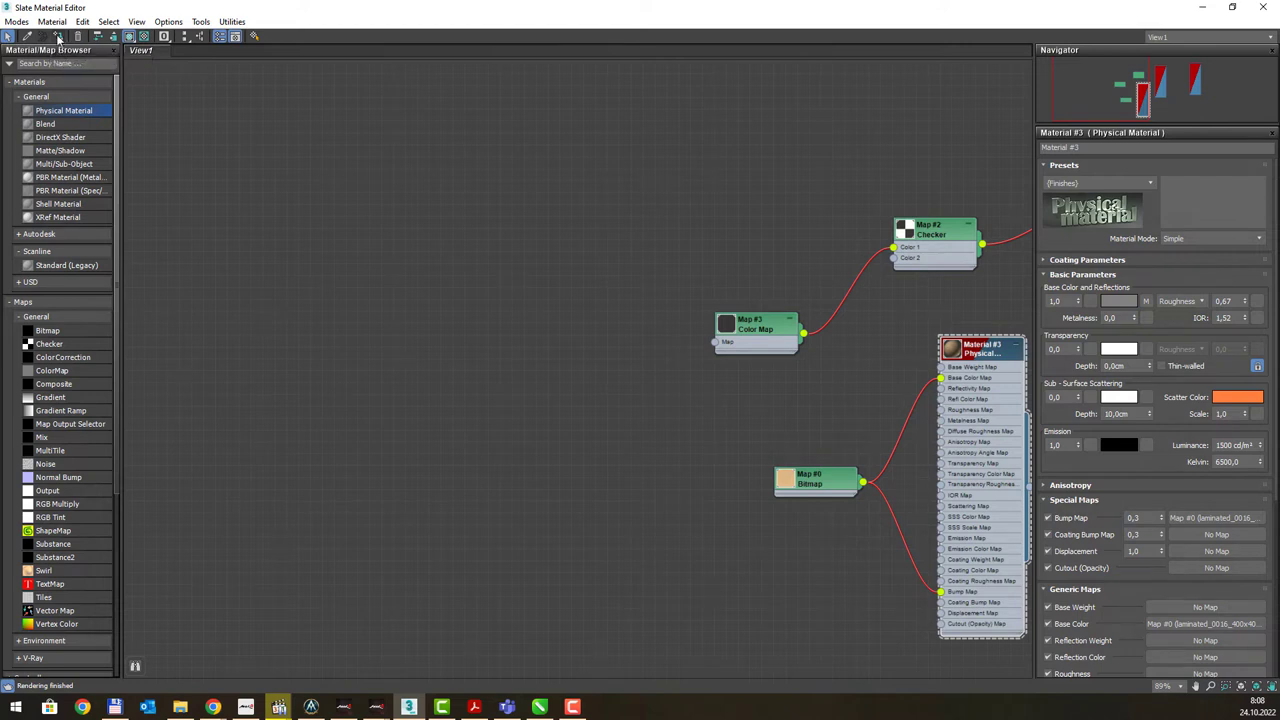
Assign Material #3 to the selected table top, then re-maximize the editor
{"action": "left_click_drag", "start_coordinate": [416, 13], "coordinate": [482, 456]}
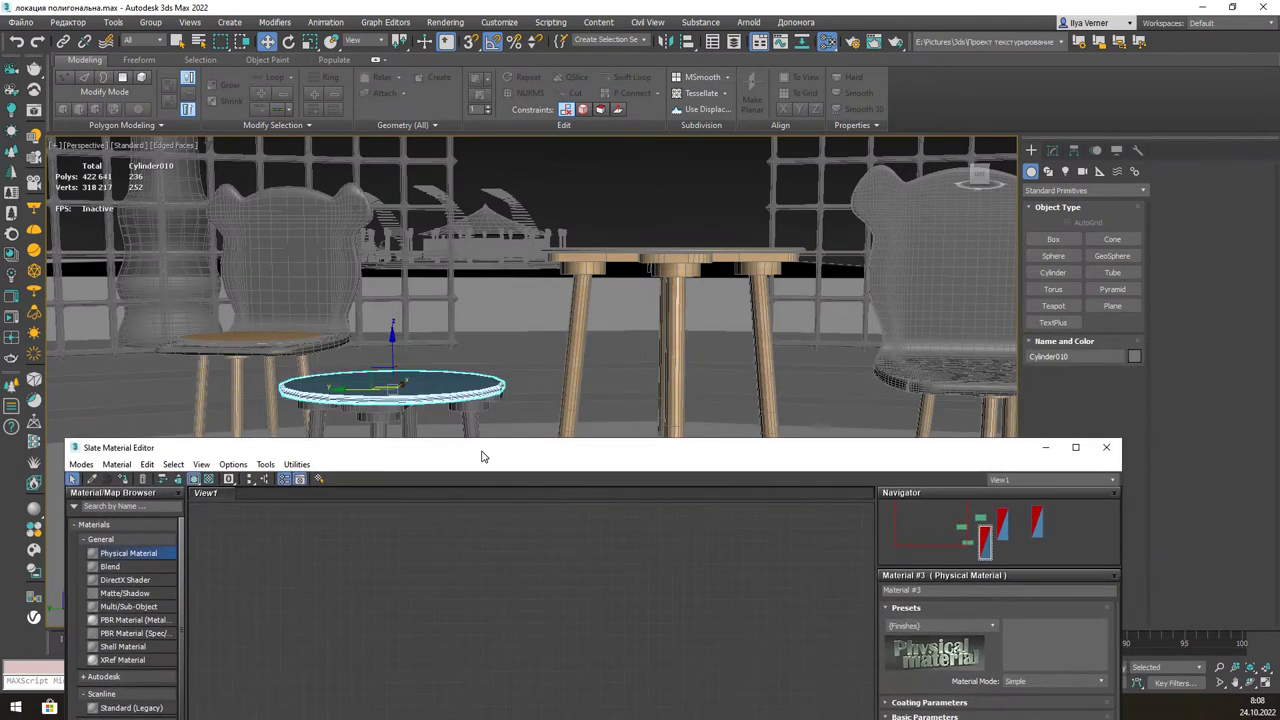
{"action": "left_click", "coordinate": [121, 487]}
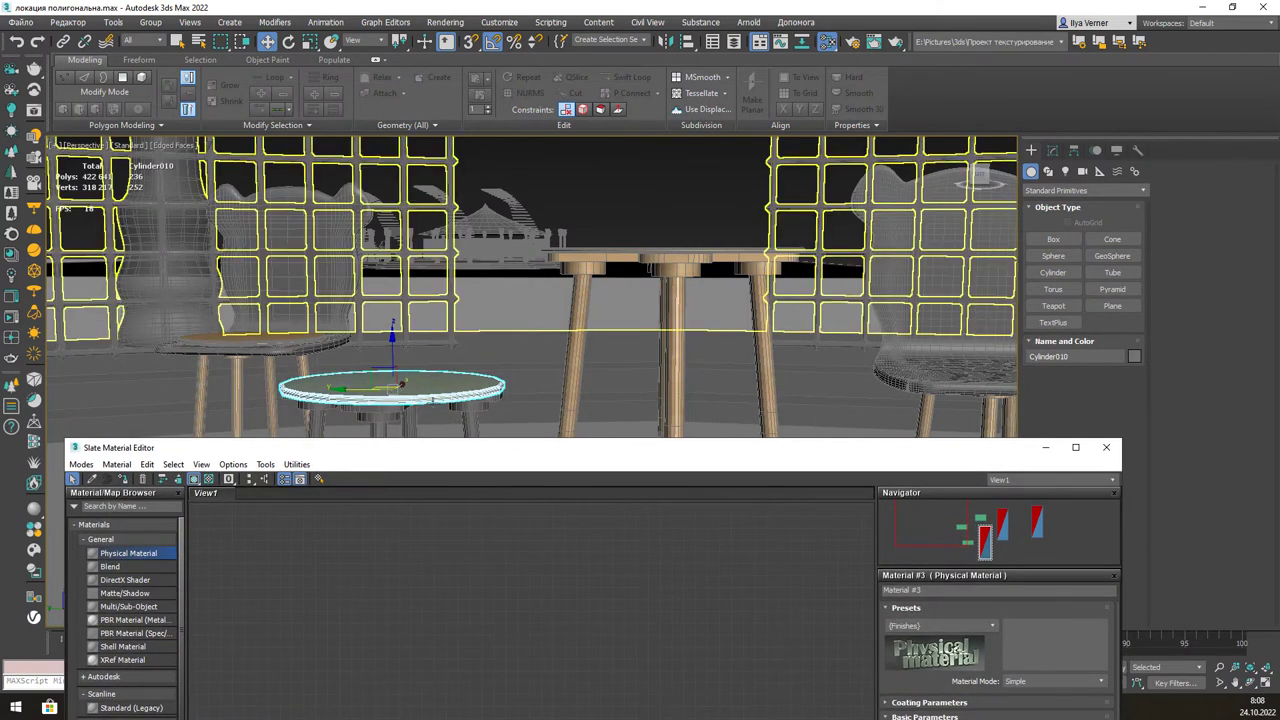
{"action": "left_click_drag", "start_coordinate": [520, 449], "coordinate": [486, 217]}
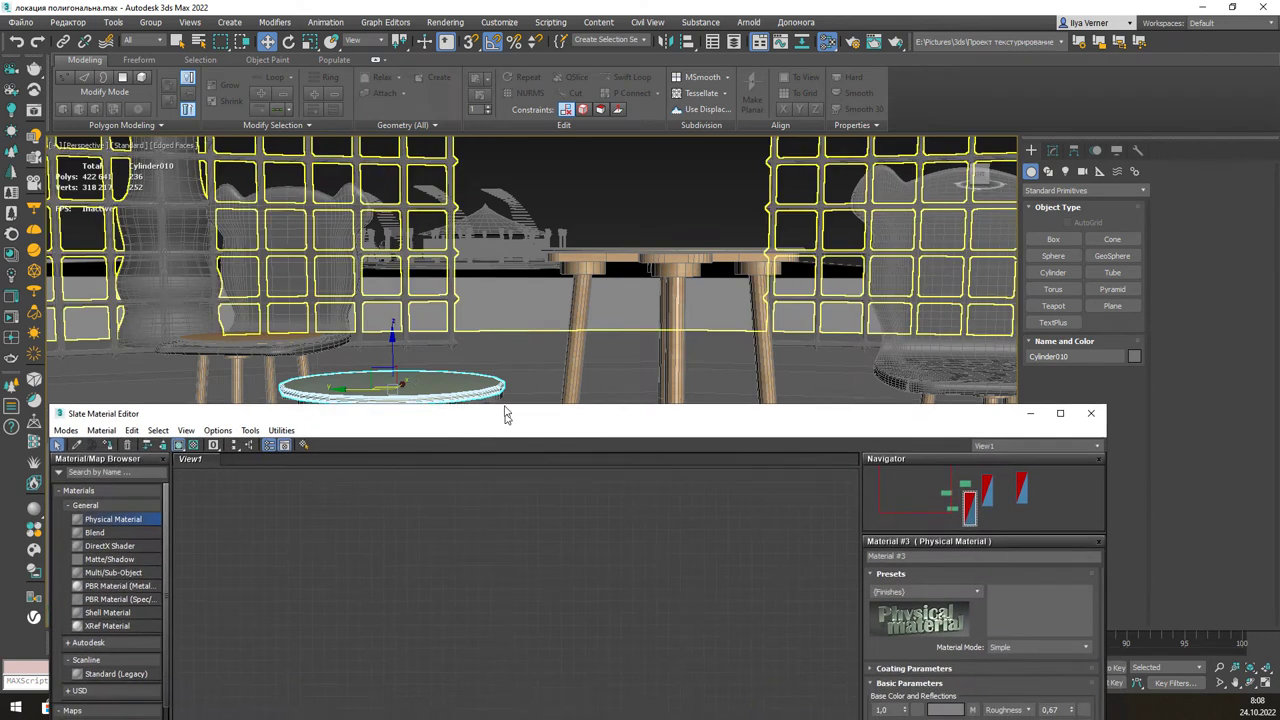
{"action": "double_click", "coordinate": [486, 217]}
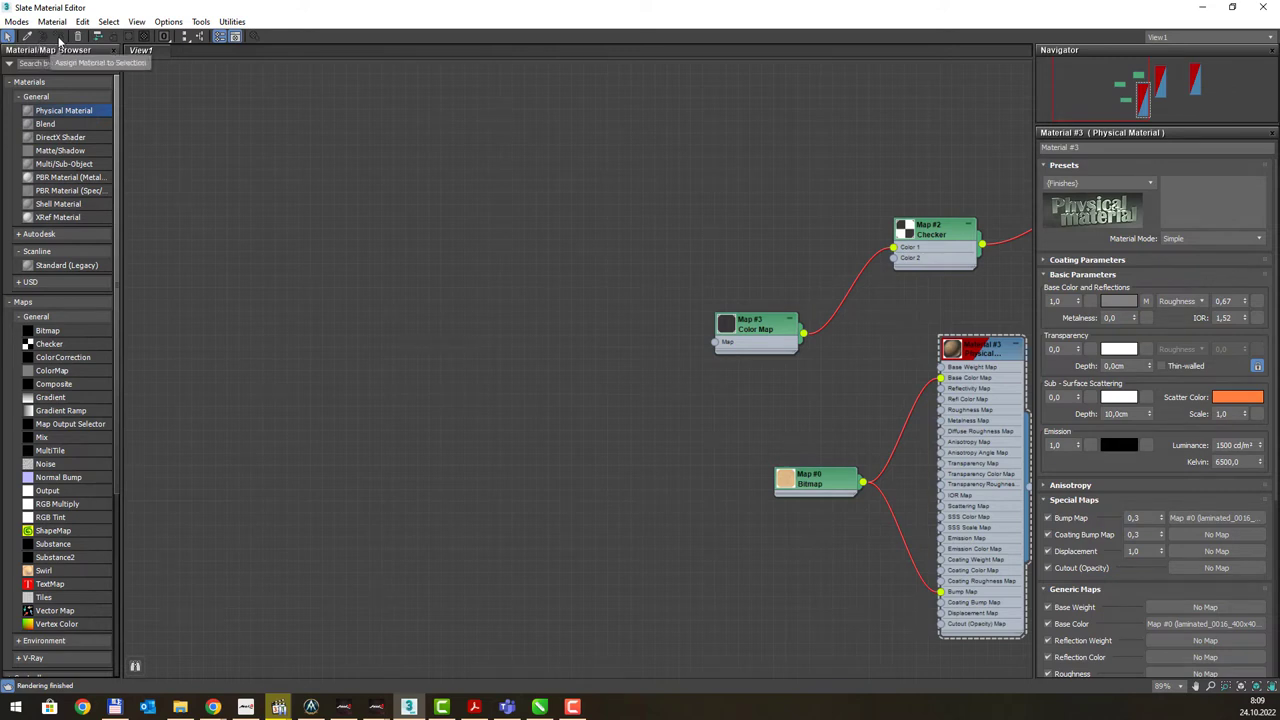
Delete the Material #3 node and its Bitmap node from the canvas
{"action": "key", "text": "z"}
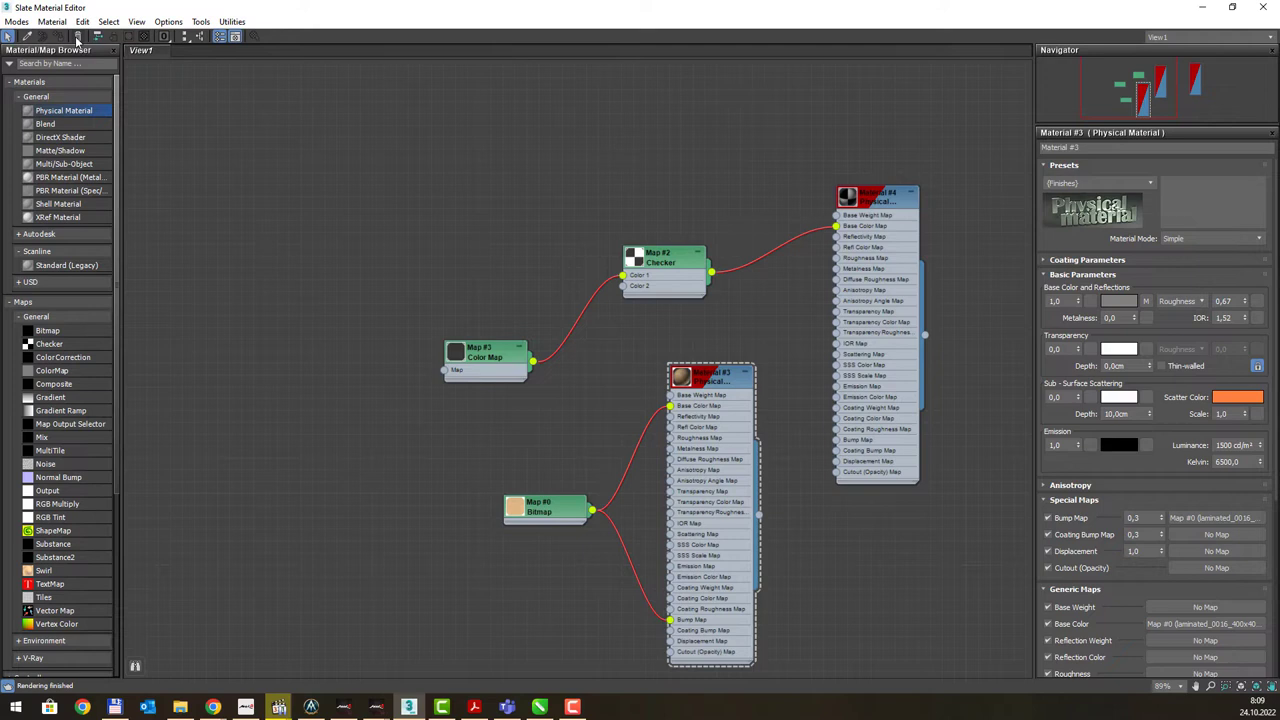
{"action": "left_click_drag", "start_coordinate": [727, 385], "coordinate": [688, 363]}
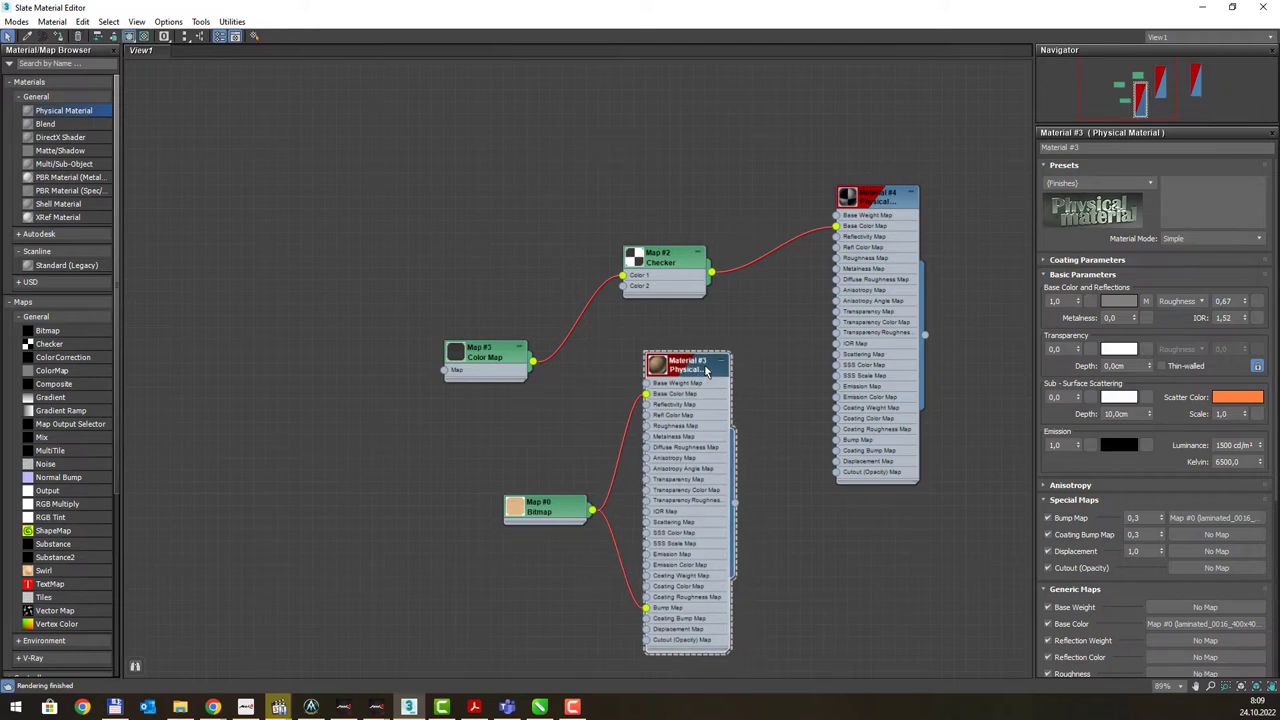
{"action": "left_click", "coordinate": [78, 37]}
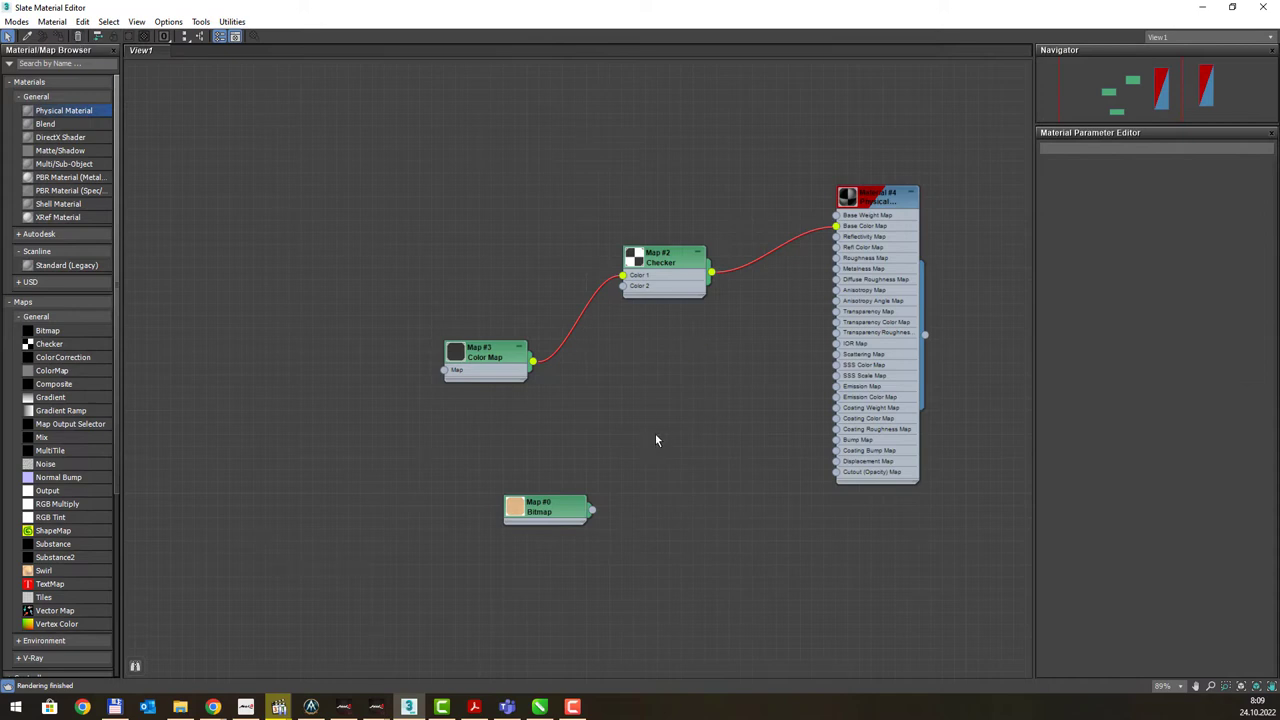
{"action": "left_click", "coordinate": [545, 510]}
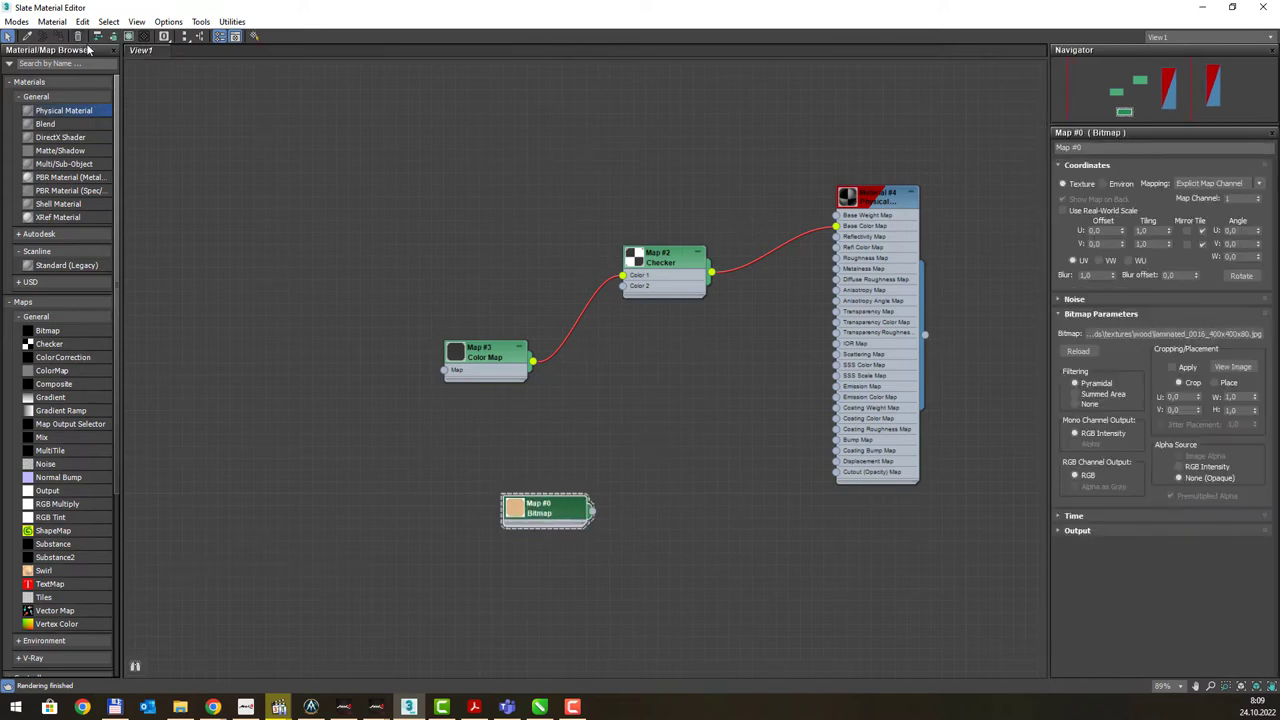
{"action": "left_click", "coordinate": [78, 37]}
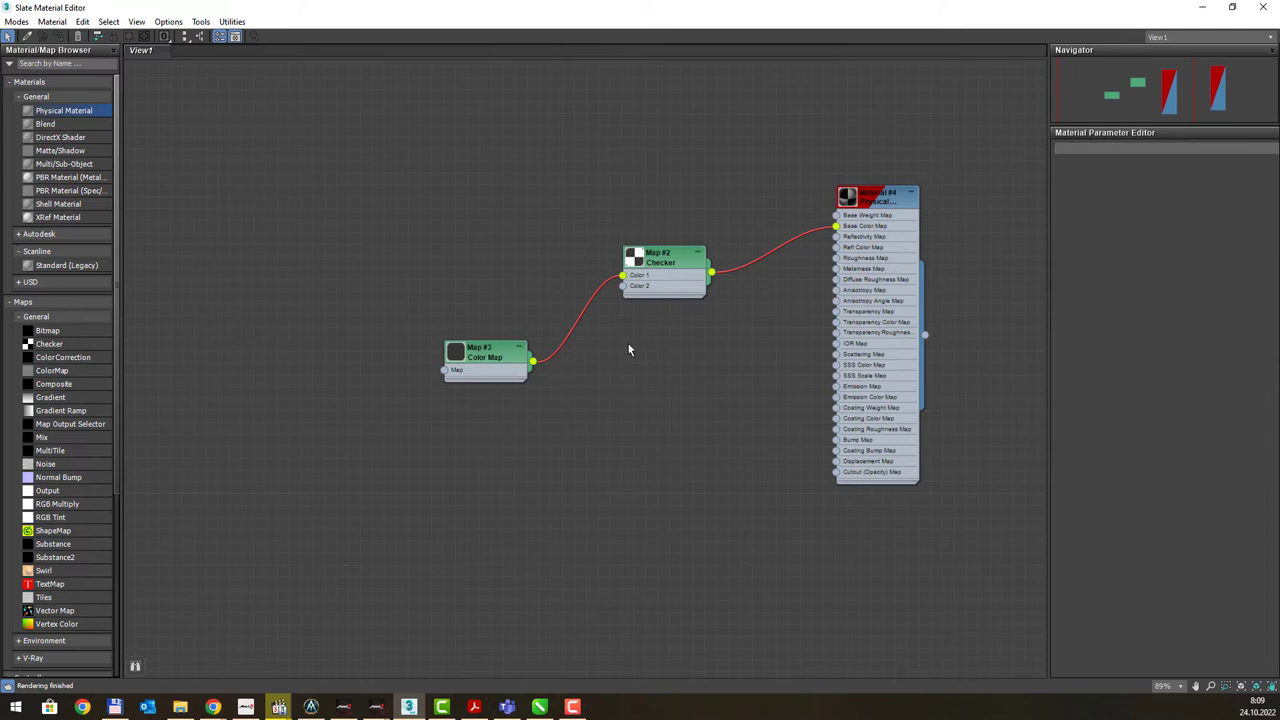
{"action": "left_click_drag", "start_coordinate": [515, 19], "coordinate": [615, 297]}
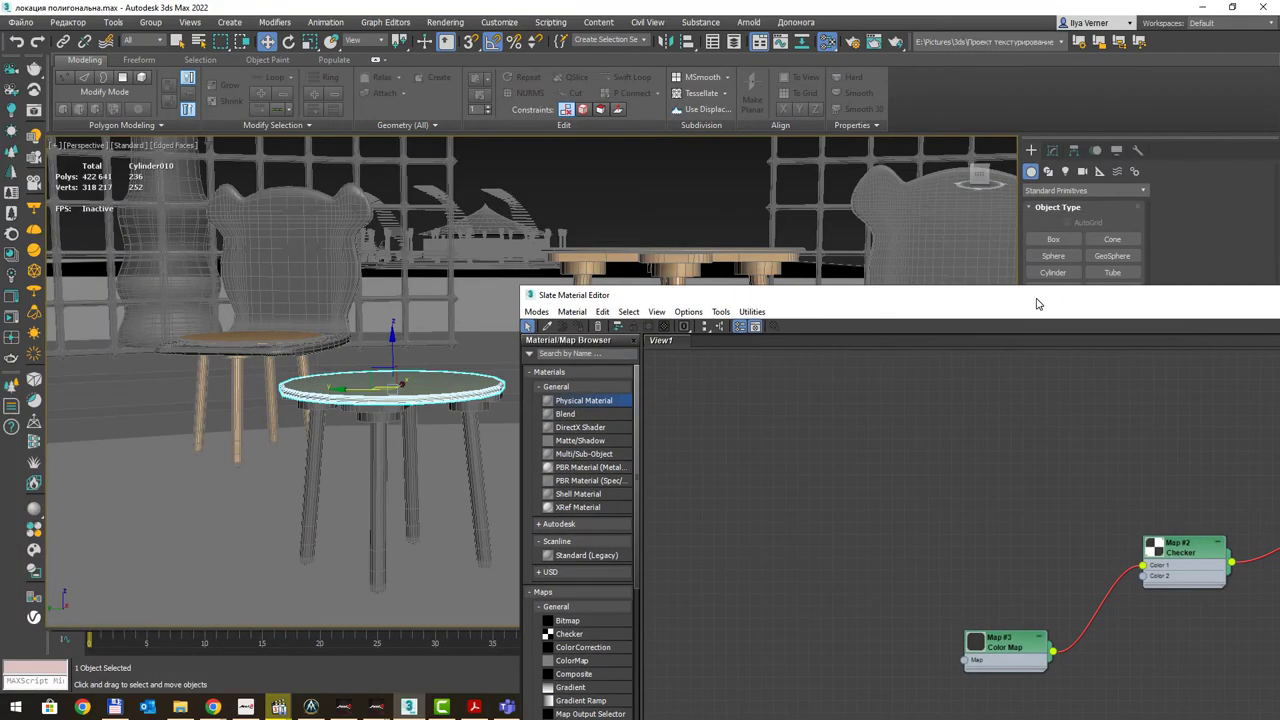
Bring back Material #3 and its Bitmap, maximize the editor, and move both nodes left
{"action": "key", "text": "q"}
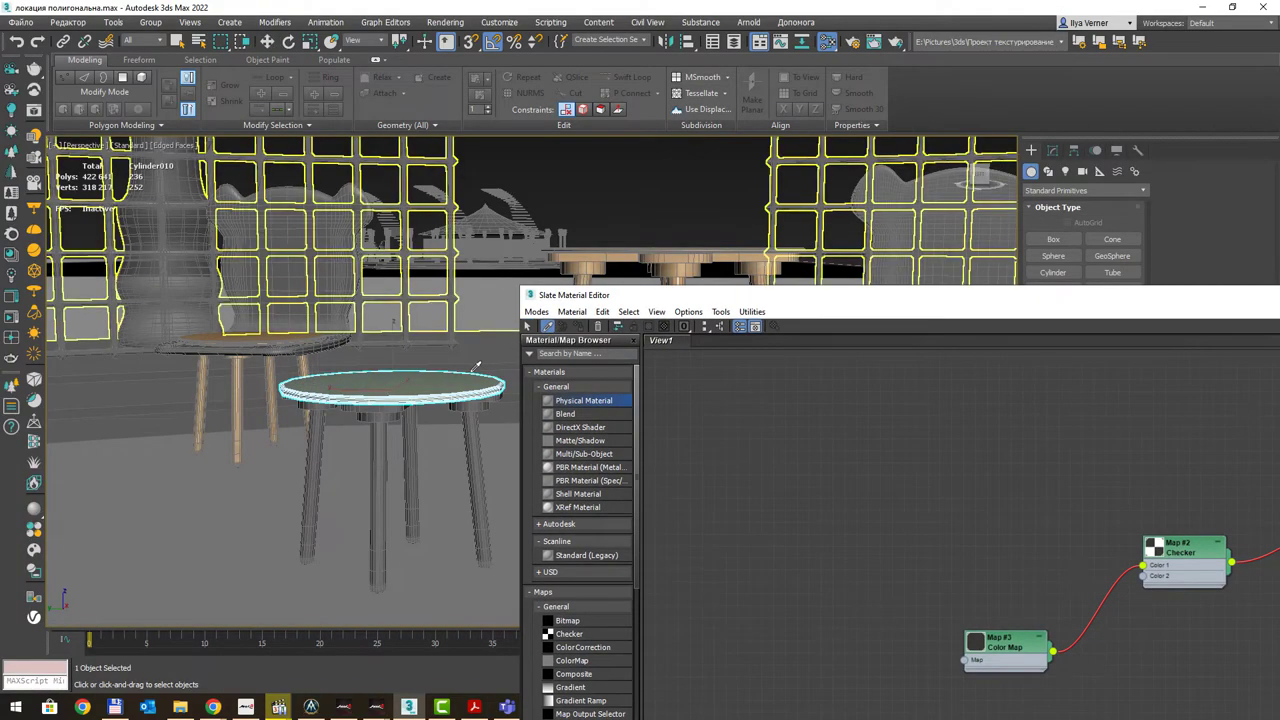
{"action": "left_click", "coordinate": [440, 378]}
{"action": "key", "text": "w"}
{"action": "left_click_drag", "start_coordinate": [986, 295], "coordinate": [548, 187]}
{"action": "double_click", "coordinate": [548, 187]}
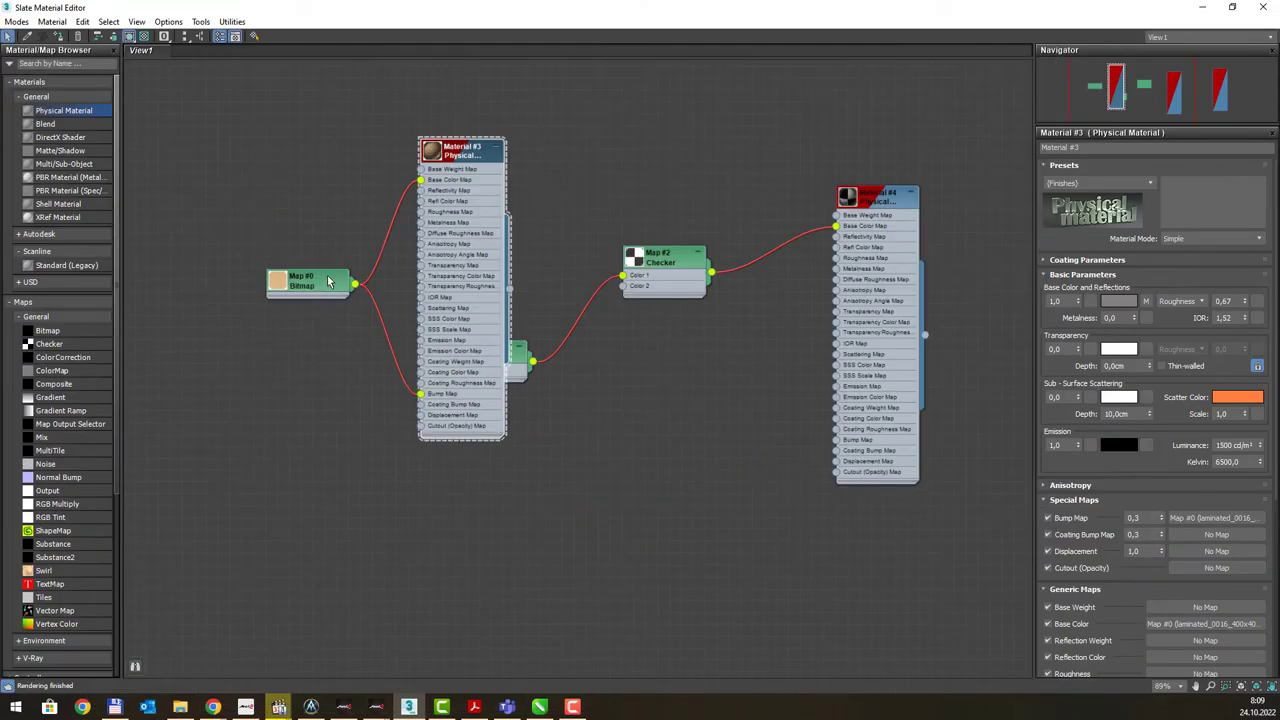
{"action": "left_click_drag", "start_coordinate": [330, 280], "coordinate": [240, 275]}
{"action": "left_click_drag", "start_coordinate": [450, 152], "coordinate": [354, 152]}
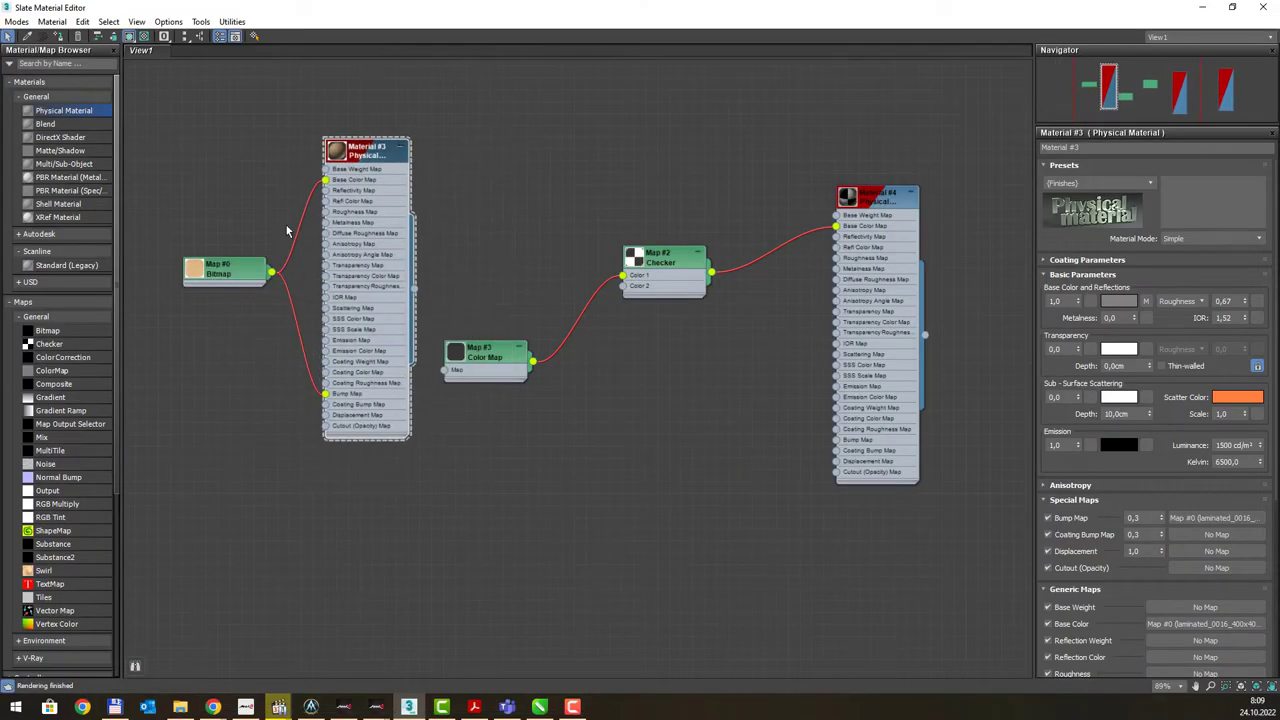
{"action": "left_click_drag", "start_coordinate": [235, 273], "coordinate": [199, 272]}
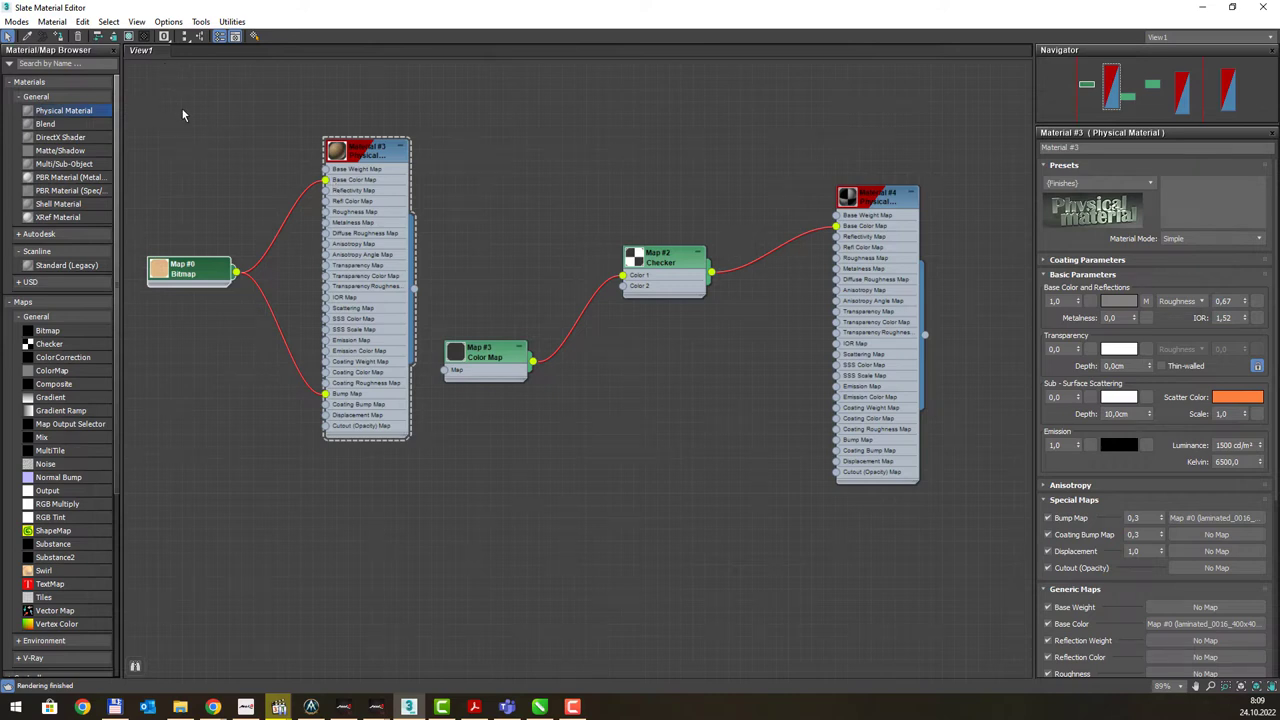
Box-select Material #3 and its Bitmap node and delete them
{"action": "left_click_drag", "start_coordinate": [166, 100], "coordinate": [432, 430]}
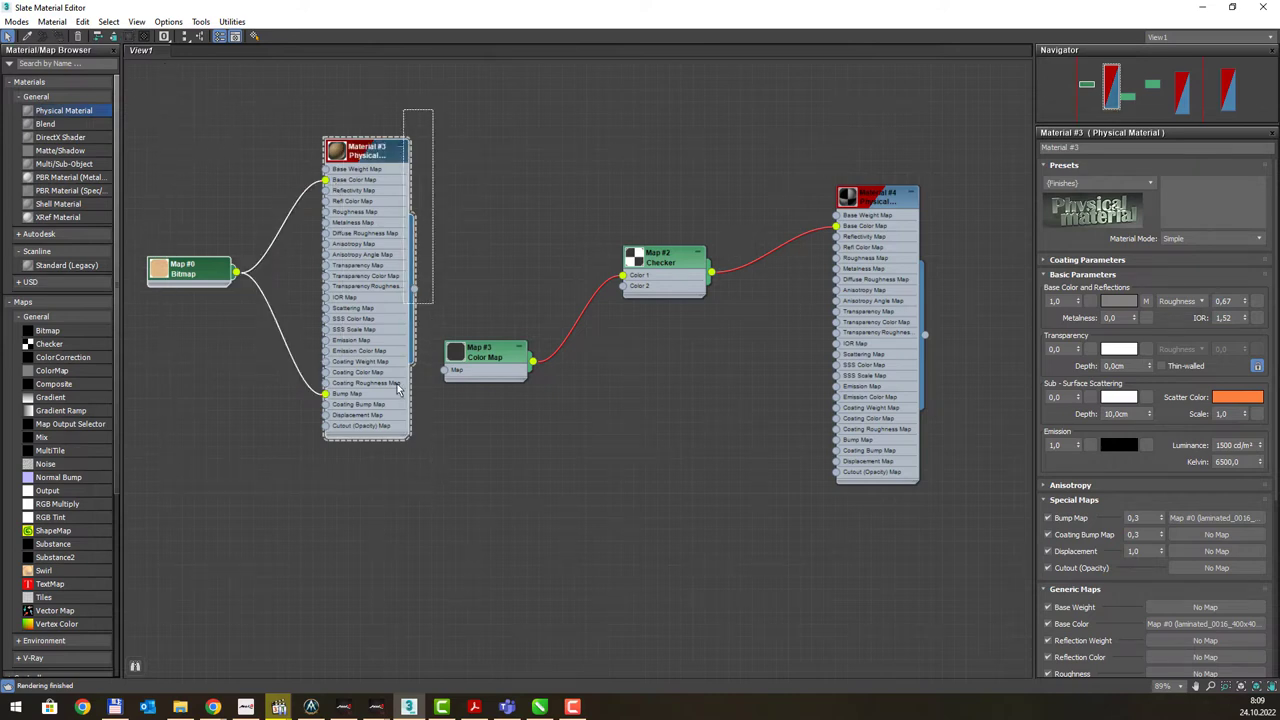
{"action": "left_click_drag", "start_coordinate": [397, 390], "coordinate": [140, 522]}
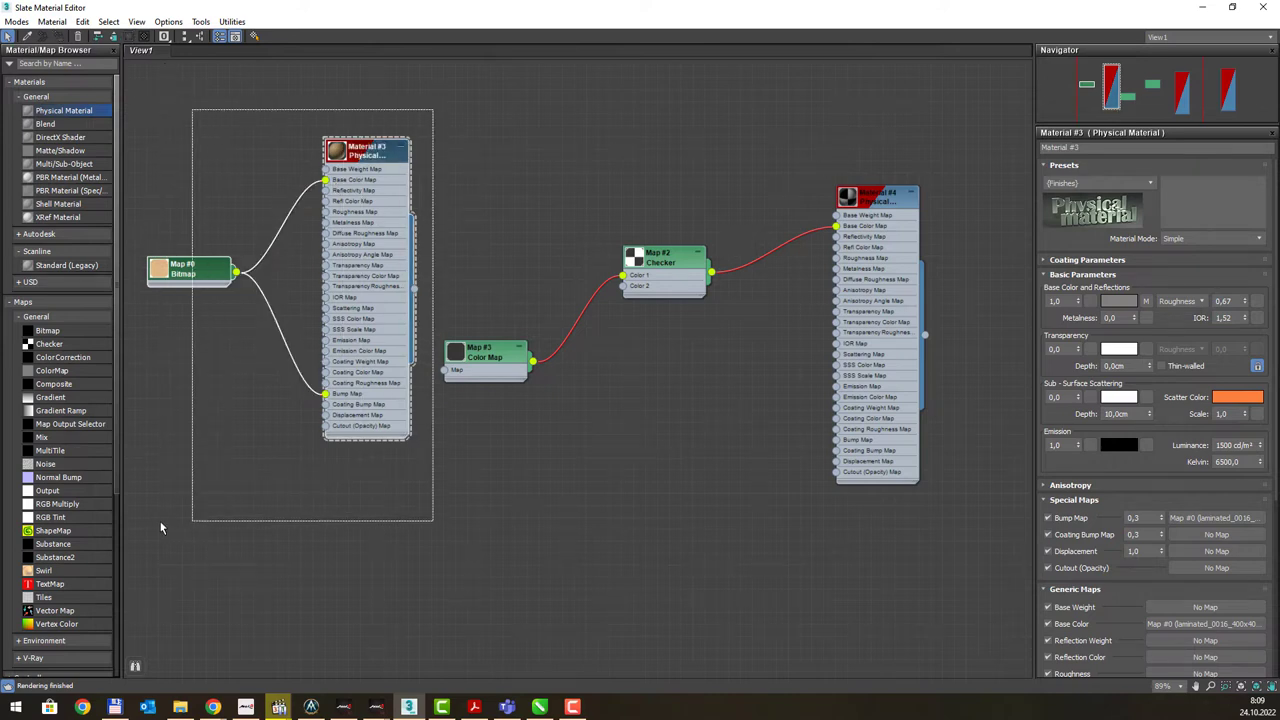
{"action": "left_click", "coordinate": [80, 37]}
{"action": "scroll", "coordinate": [453, 287], "scroll_direction": "down", "scroll_amount": 2}
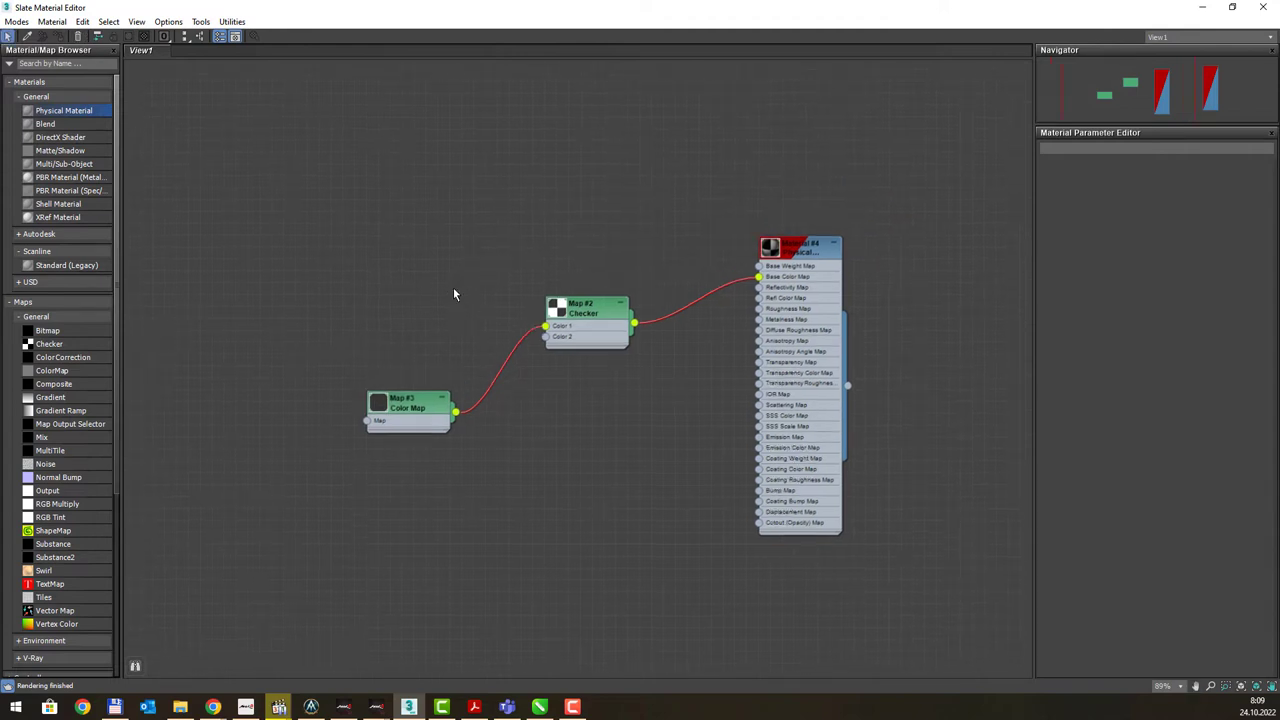
{"action": "scroll", "coordinate": [451, 286], "scroll_direction": "down", "scroll_amount": 2}
{"action": "left_click_drag", "start_coordinate": [295, 135], "coordinate": [941, 566]}
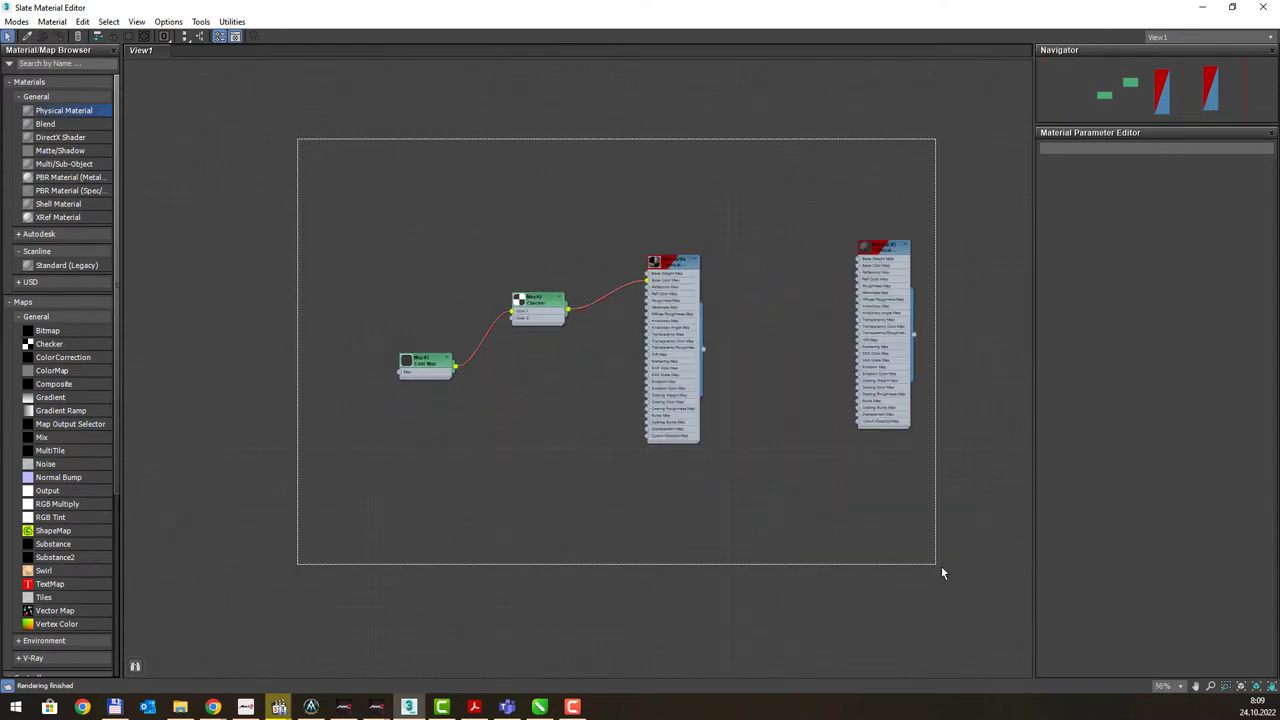
{"action": "left_click", "coordinate": [470, 182]}
{"action": "scroll", "coordinate": [670, 268], "scroll_direction": "up", "scroll_amount": 6}
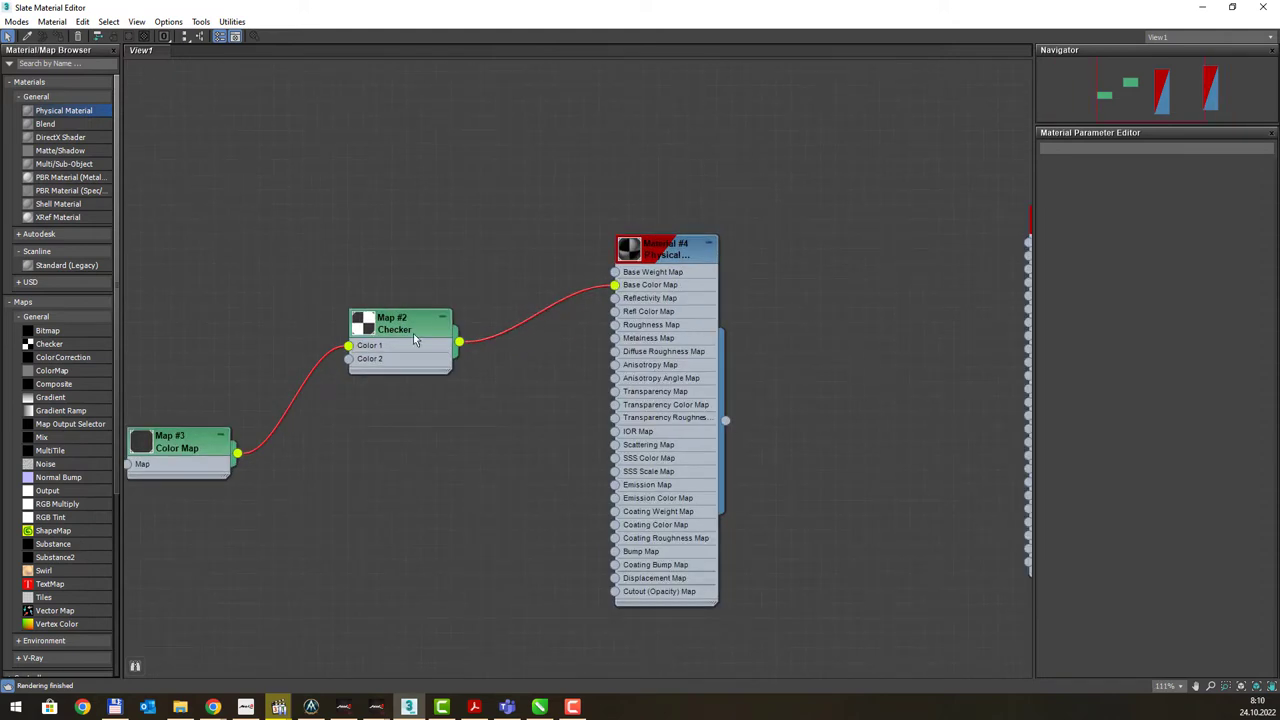
Move the Checker and Color Map nodes closer together and centre the graph
{"action": "left_click_drag", "start_coordinate": [415, 330], "coordinate": [399, 343]}
{"action": "left_click_drag", "start_coordinate": [214, 442], "coordinate": [227, 412]}
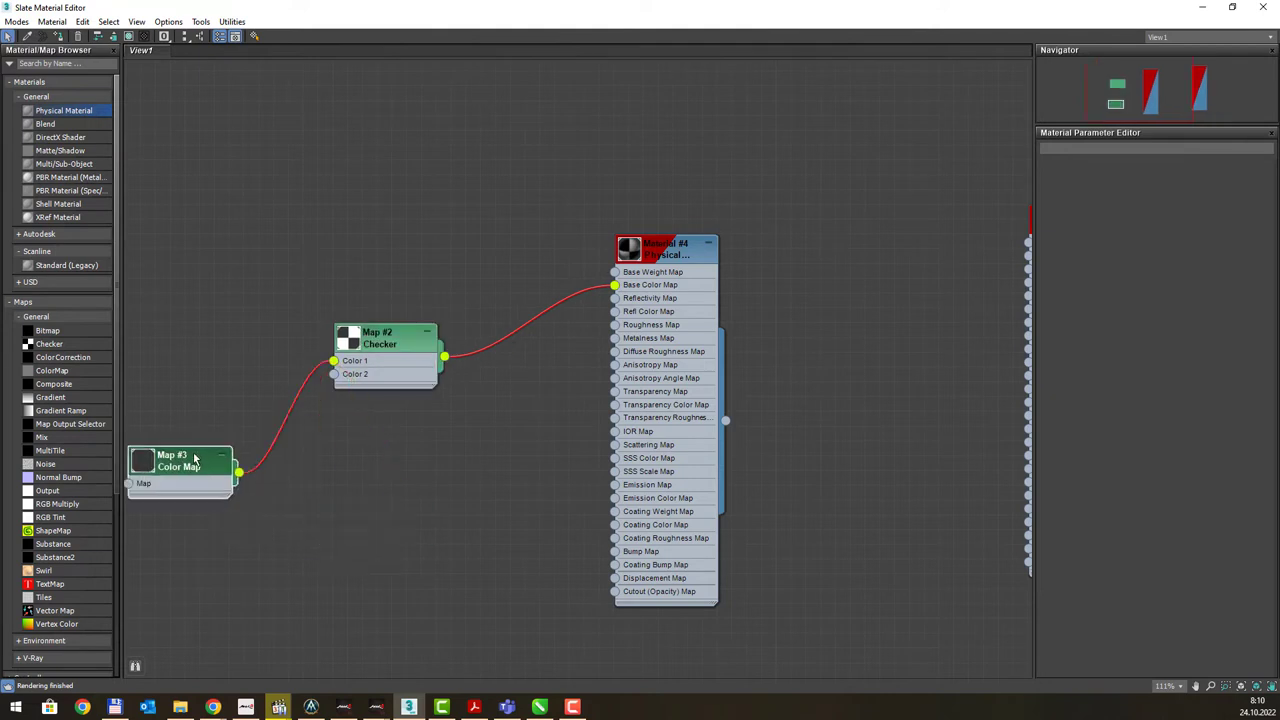
{"action": "scroll", "coordinate": [305, 265], "scroll_direction": "down", "scroll_amount": 3}
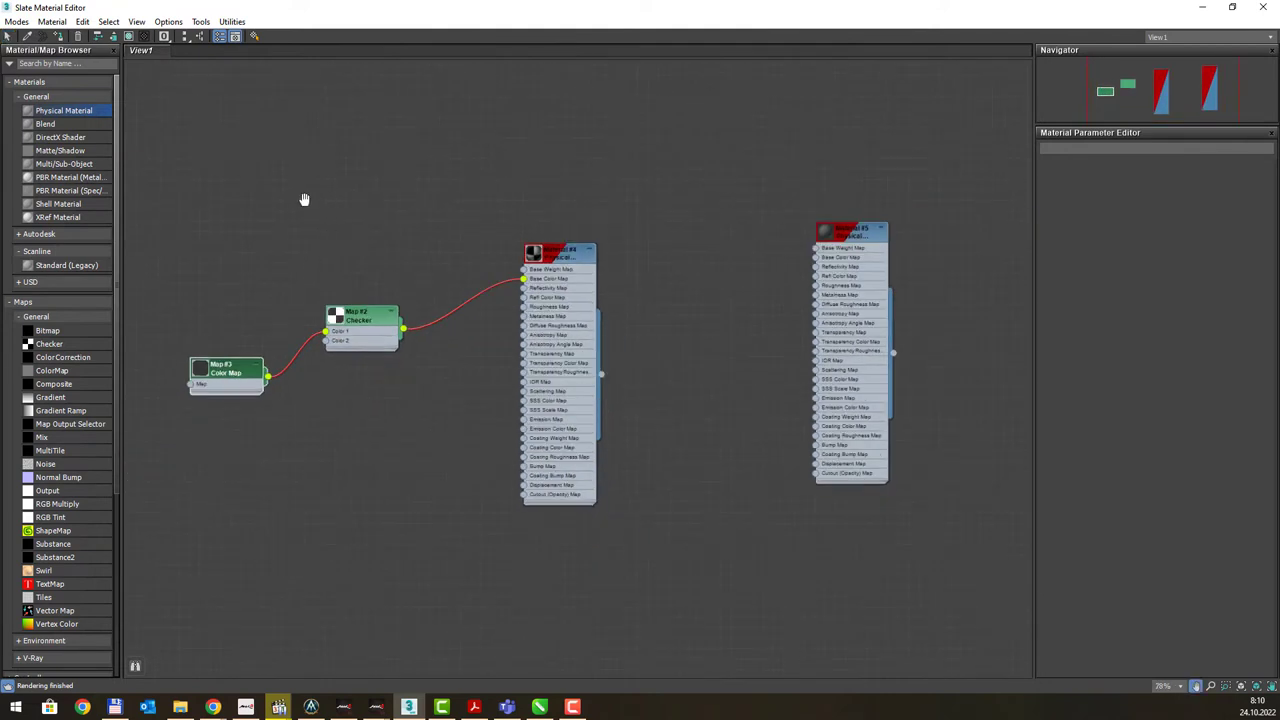
{"action": "middle_click_drag", "start_coordinate": [306, 200], "coordinate": [566, 200]}
{"action": "left_click", "coordinate": [246, 148]}
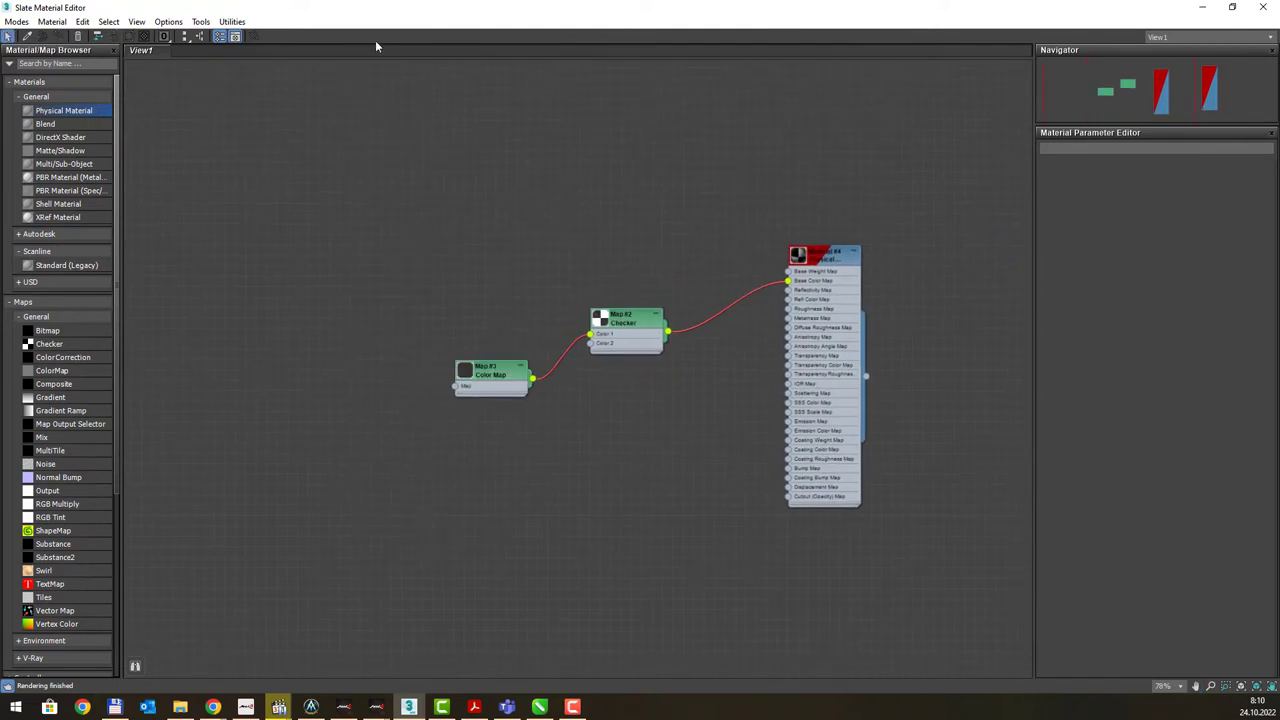
Restore the editor window to check the viewport, then maximize it again
{"action": "left_click", "coordinate": [1232, 7]}
{"action": "mouse_move", "coordinate": [583, 202]}
{"action": "left_mouse_down"}
{"action": "mouse_move", "coordinate": [600, 491]}
{"action": "mouse_move", "coordinate": [490, 500]}
{"action": "left_mouse_up"}
{"action": "left_click", "coordinate": [126, 500]}
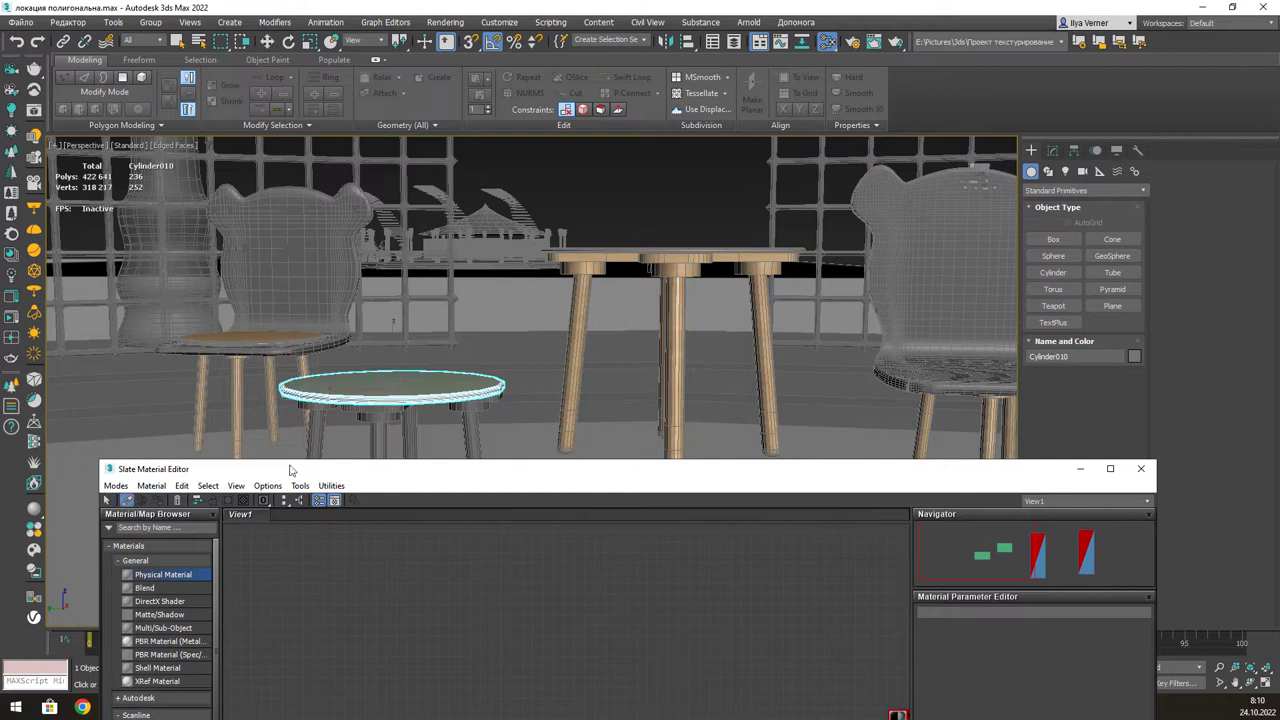
{"action": "left_click", "coordinate": [386, 378]}
{"action": "mouse_move", "coordinate": [617, 470]}
{"action": "left_mouse_down"}
{"action": "mouse_move", "coordinate": [600, 446]}
{"action": "mouse_move", "coordinate": [575, 200]}
{"action": "left_mouse_up"}
{"action": "double_click", "coordinate": [575, 197]}
Move the Map #0 Bitmap and Material #3 nodes left, off the Color Map node
{"action": "left_click_drag", "start_coordinate": [344, 274], "coordinate": [222, 288]}
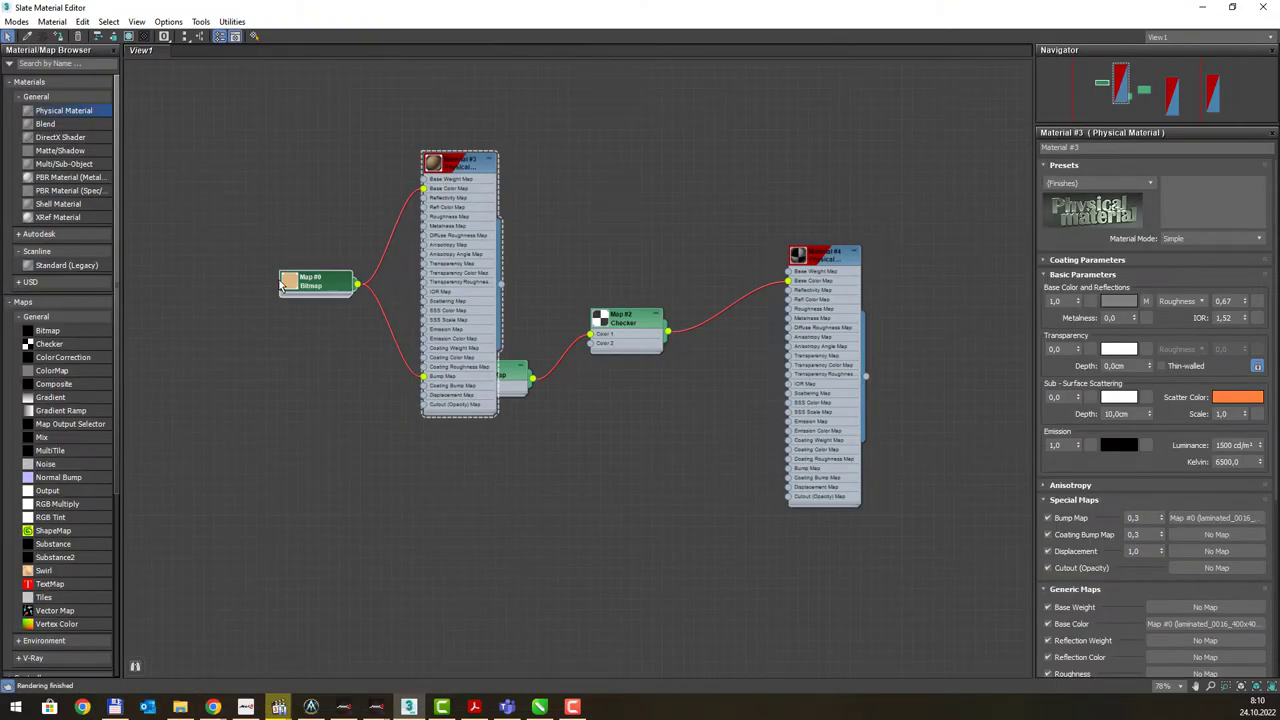
{"action": "left_click", "coordinate": [437, 183]}
{"action": "left_click_drag", "start_coordinate": [437, 183], "coordinate": [333, 193]}
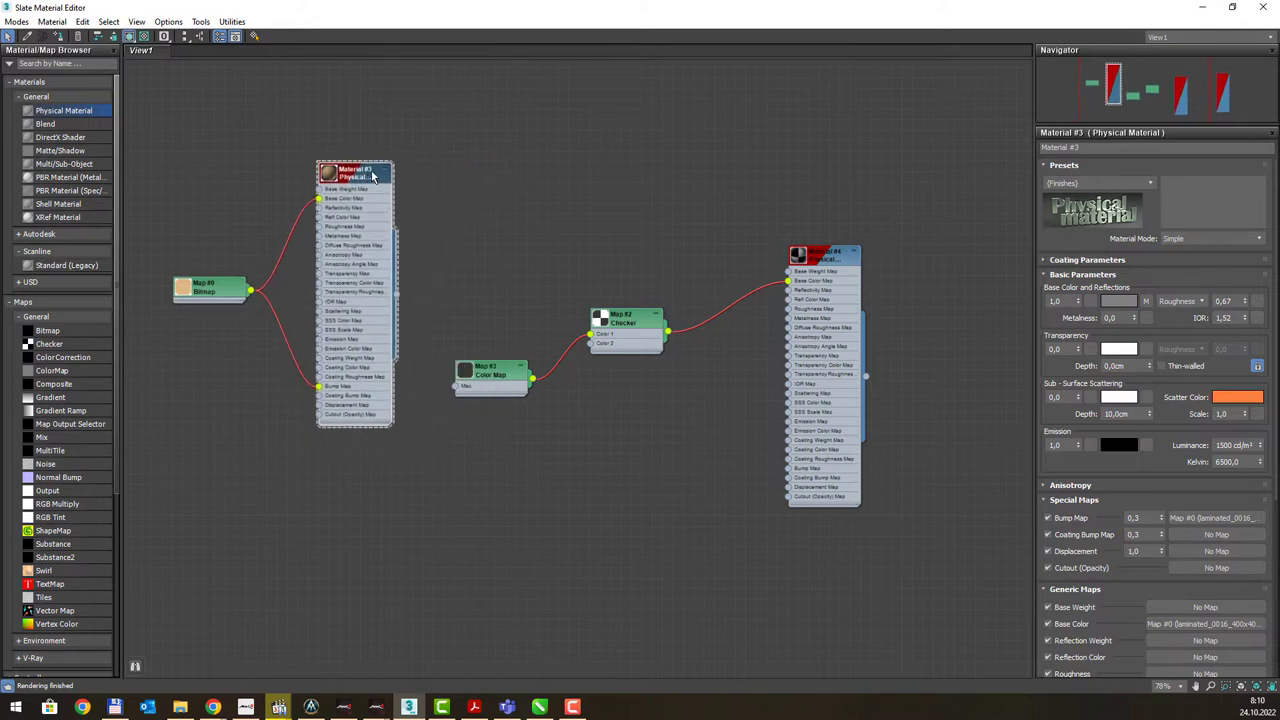
{"action": "scroll", "coordinate": [372, 174], "scroll_direction": "up", "scroll_amount": 3}
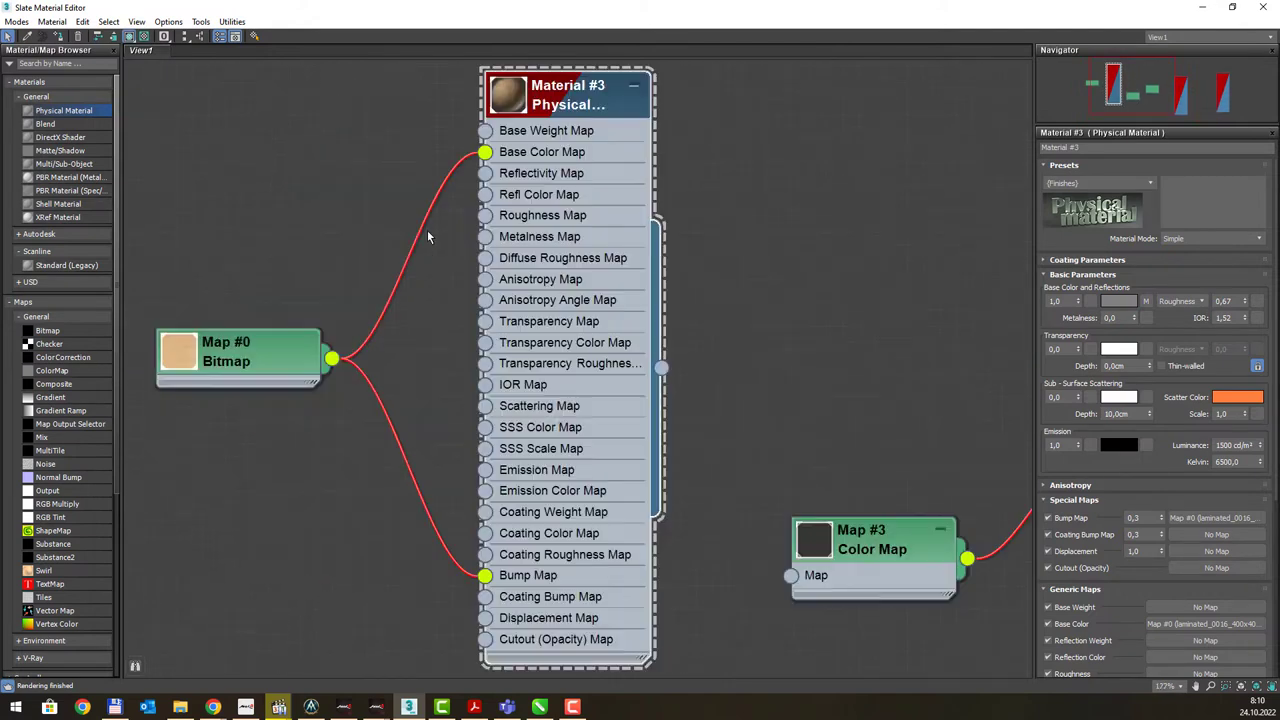
Zoom the node view and turn on Move Children so nodes carry their child maps
{"action": "scroll", "coordinate": [545, 243], "scroll_direction": "up", "scroll_amount": 3}
{"action": "scroll", "coordinate": [545, 243], "scroll_direction": "down", "scroll_amount": 1}
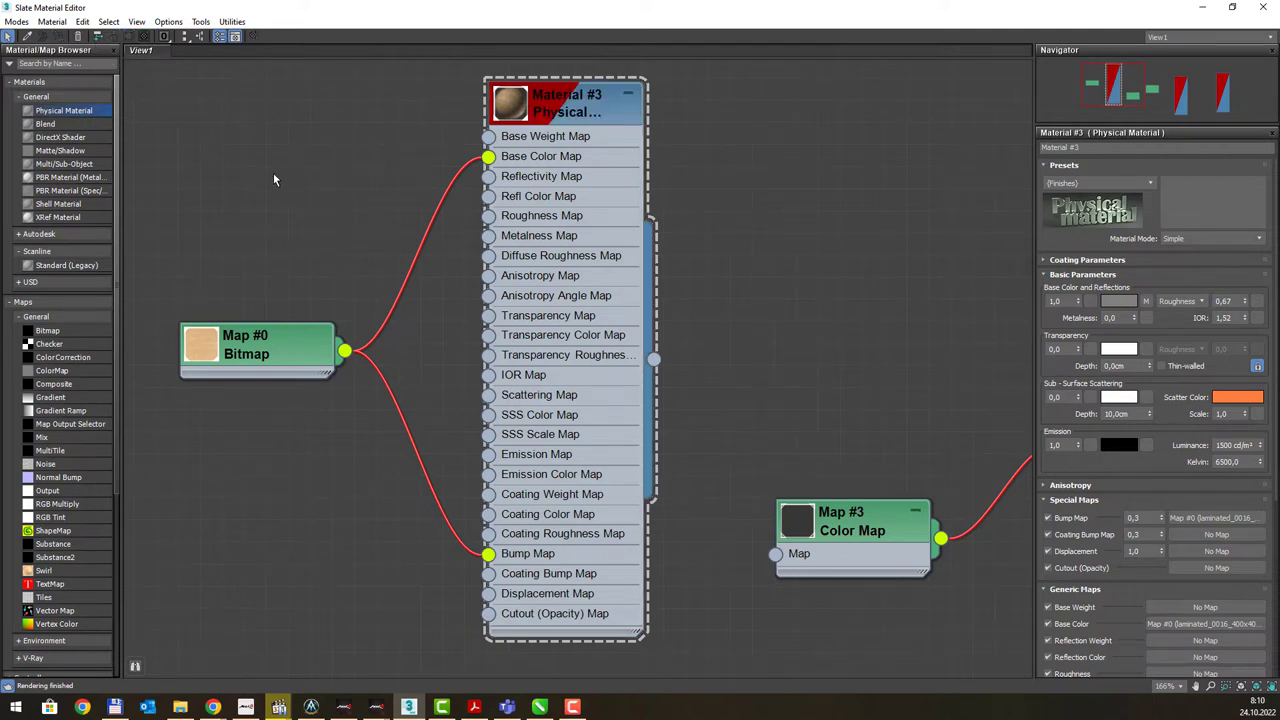
{"action": "scroll", "coordinate": [271, 175], "scroll_direction": "down", "scroll_amount": 2}
{"action": "scroll", "coordinate": [268, 176], "scroll_direction": "down", "scroll_amount": 3}
{"action": "scroll", "coordinate": [266, 181], "scroll_direction": "down", "scroll_amount": 1}
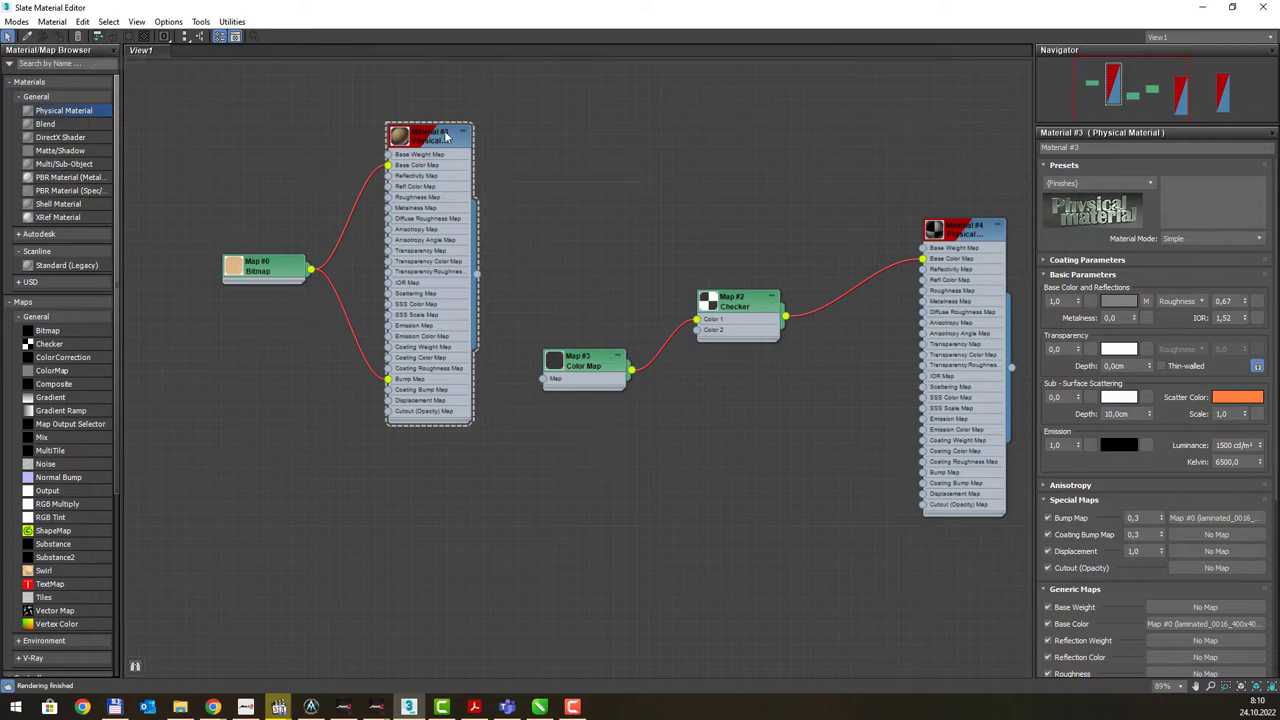
{"action": "left_click", "coordinate": [98, 37]}
Place Material #3 and its bitmap centre-left, with the Color Map–Checker–Material #4 chain to the right
{"action": "mouse_move", "coordinate": [440, 157]}
{"action": "left_mouse_down"}
{"action": "mouse_move", "coordinate": [381, 157]}
{"action": "mouse_move", "coordinate": [425, 164]}
{"action": "mouse_move", "coordinate": [404, 190]}
{"action": "mouse_move", "coordinate": [409, 209]}
{"action": "mouse_move", "coordinate": [410, 165]}
{"action": "mouse_move", "coordinate": [428, 143]}
{"action": "mouse_move", "coordinate": [405, 143]}
{"action": "mouse_move", "coordinate": [410, 160]}
{"action": "left_mouse_up"}
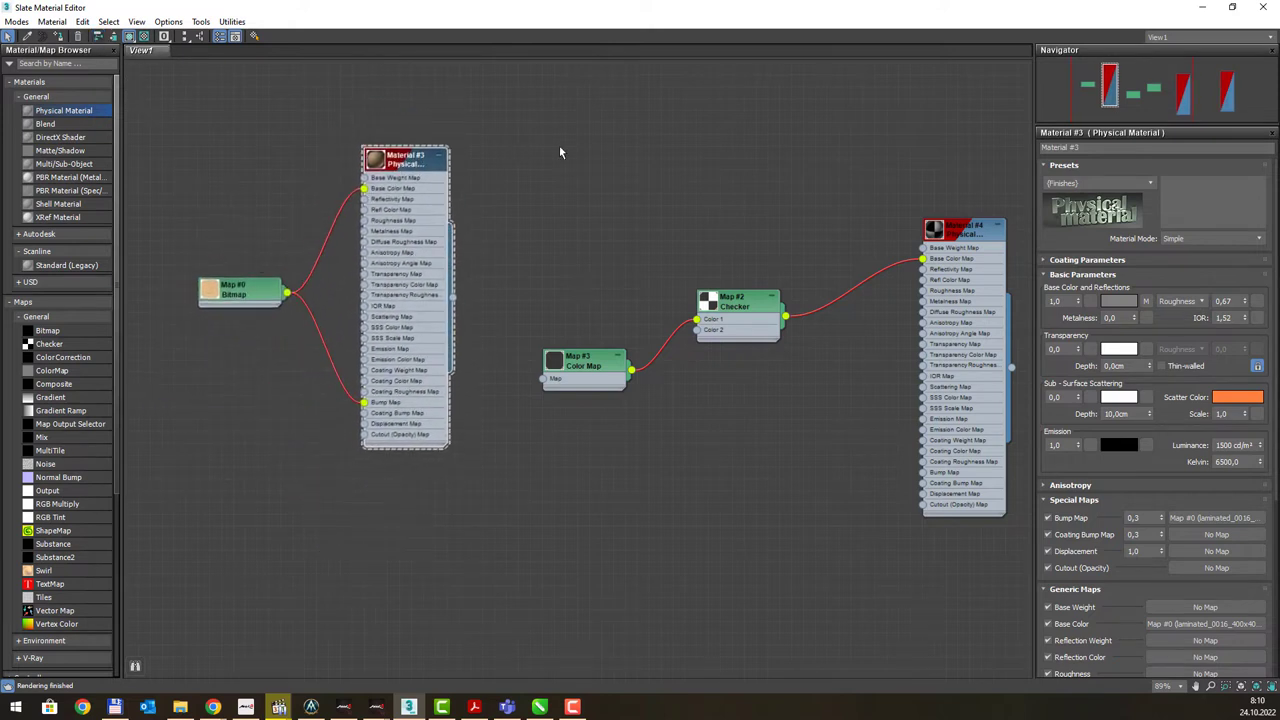
{"action": "middle_click_drag", "start_coordinate": [579, 209], "coordinate": [358, 232]}
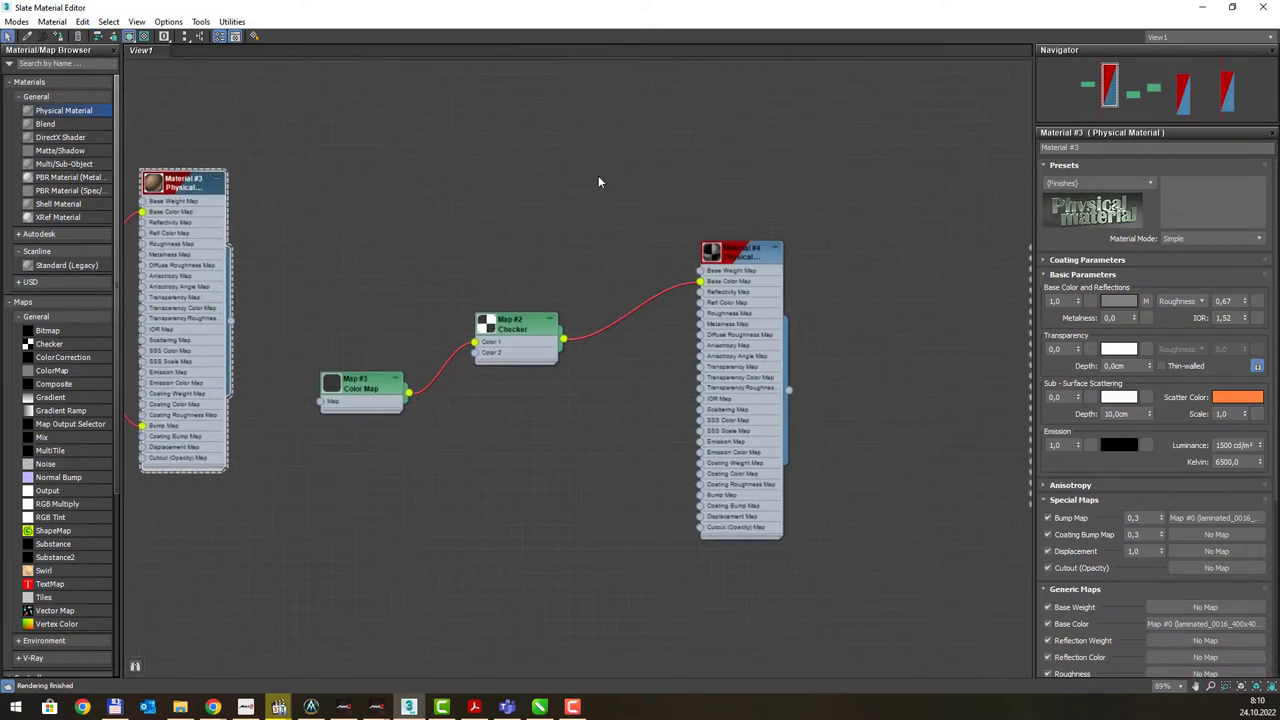
{"action": "mouse_move", "coordinate": [740, 258]}
{"action": "left_mouse_down"}
{"action": "mouse_move", "coordinate": [760, 210]}
{"action": "mouse_move", "coordinate": [690, 278]}
{"action": "left_mouse_up"}
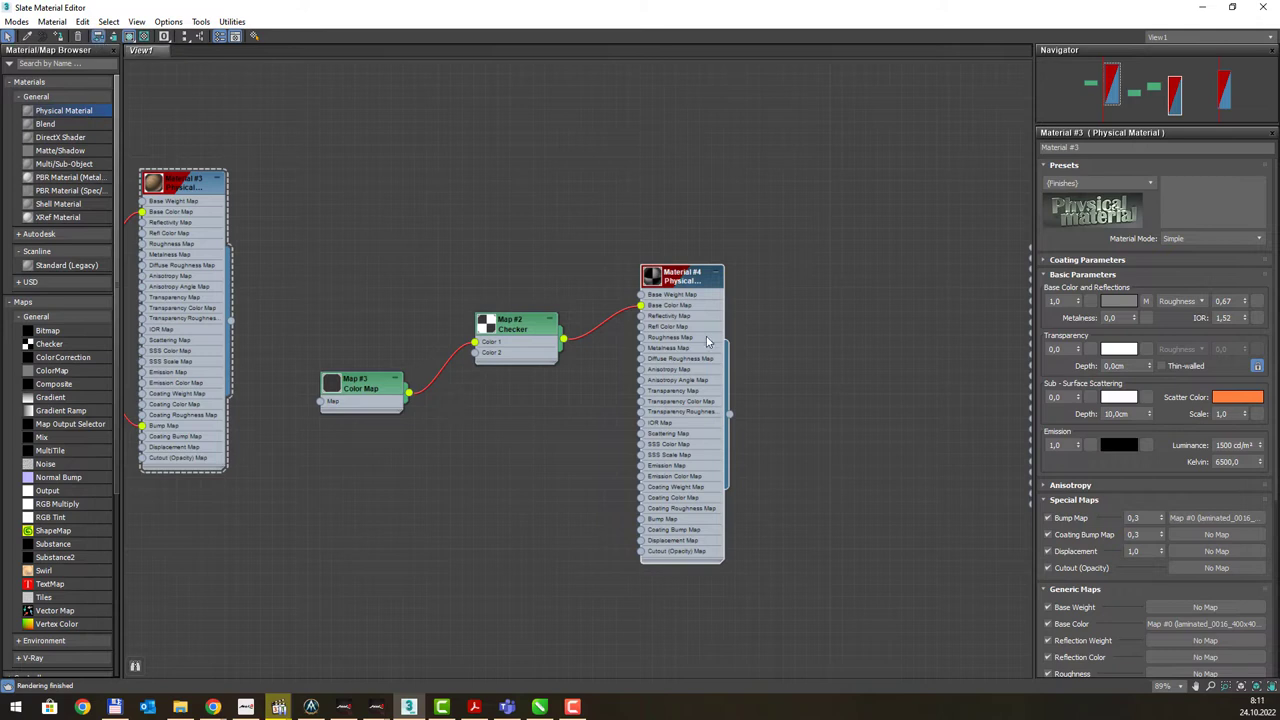
{"action": "mouse_move", "coordinate": [686, 277]}
{"action": "left_mouse_down"}
{"action": "mouse_move", "coordinate": [875, 218]}
{"action": "mouse_move", "coordinate": [667, 160]}
{"action": "mouse_move", "coordinate": [884, 190]}
{"action": "mouse_move", "coordinate": [888, 146]}
{"action": "left_mouse_up"}
{"action": "mouse_move", "coordinate": [195, 186]}
{"action": "left_mouse_down"}
{"action": "mouse_move", "coordinate": [721, 395]}
{"action": "mouse_move", "coordinate": [364, 201]}
{"action": "mouse_move", "coordinate": [445, 150]}
{"action": "left_mouse_up"}
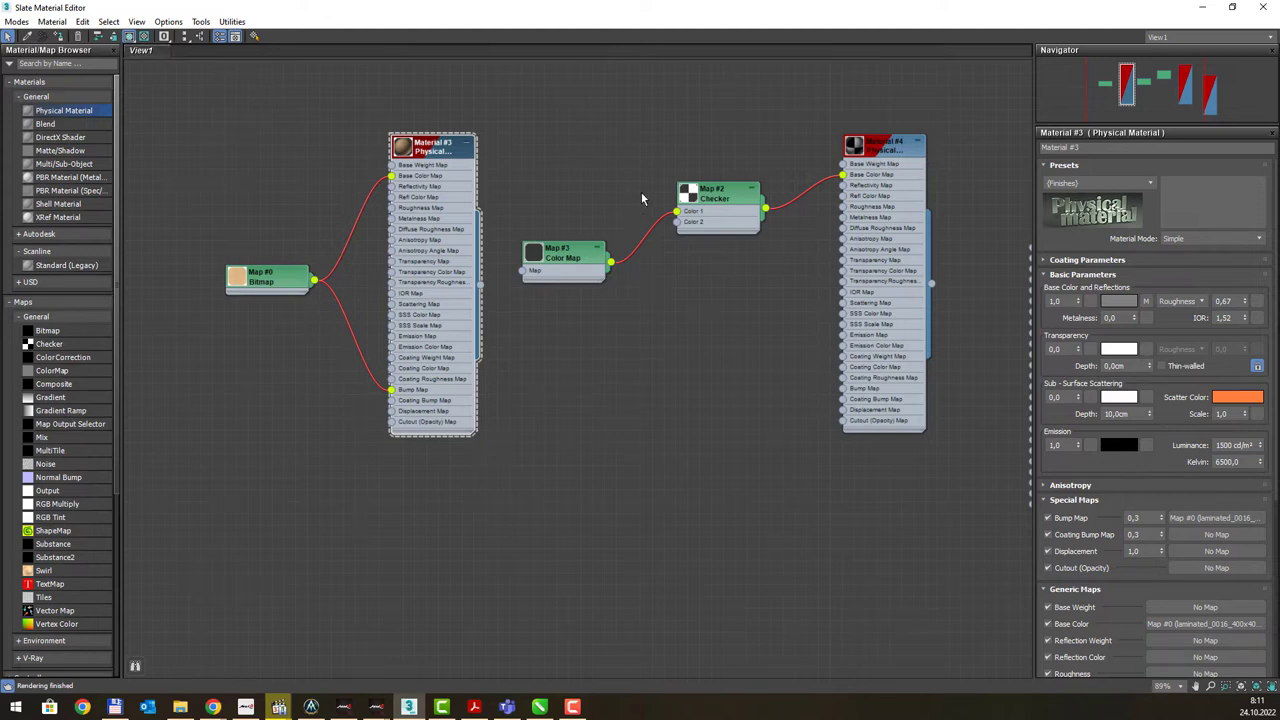
{"action": "left_click_drag", "start_coordinate": [742, 192], "coordinate": [730, 181]}
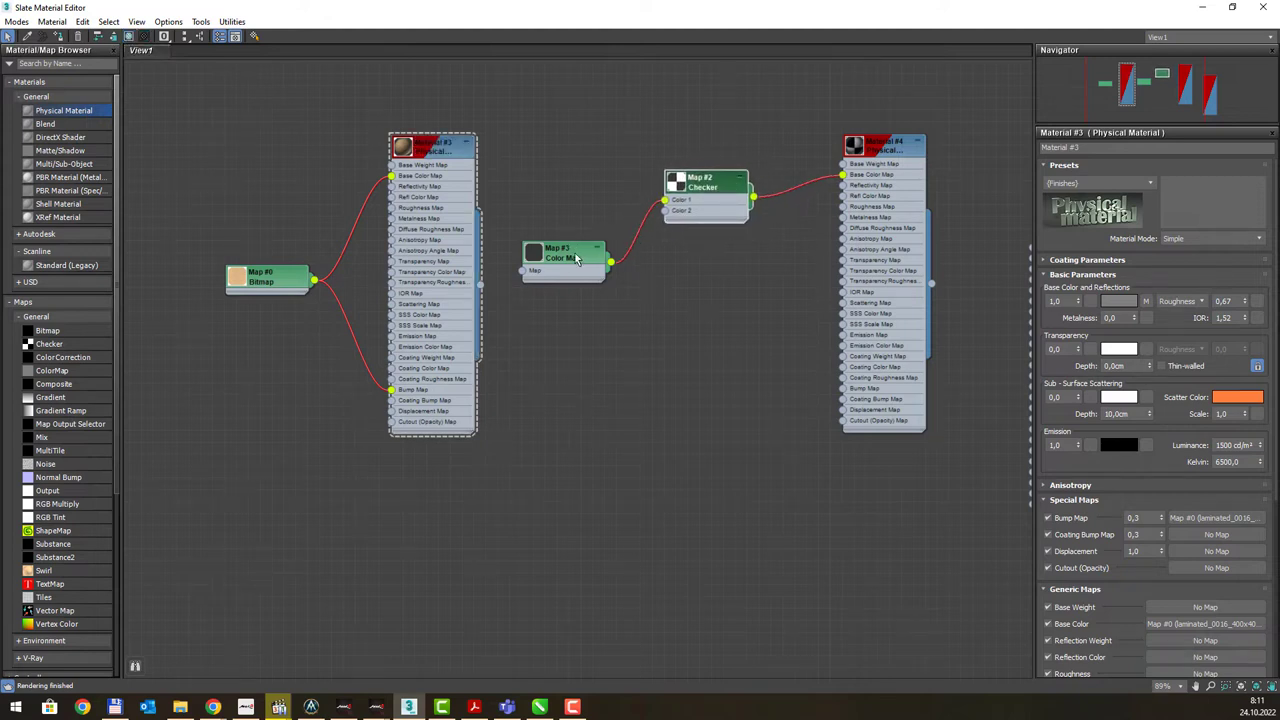
{"action": "left_click_drag", "start_coordinate": [581, 257], "coordinate": [598, 272]}
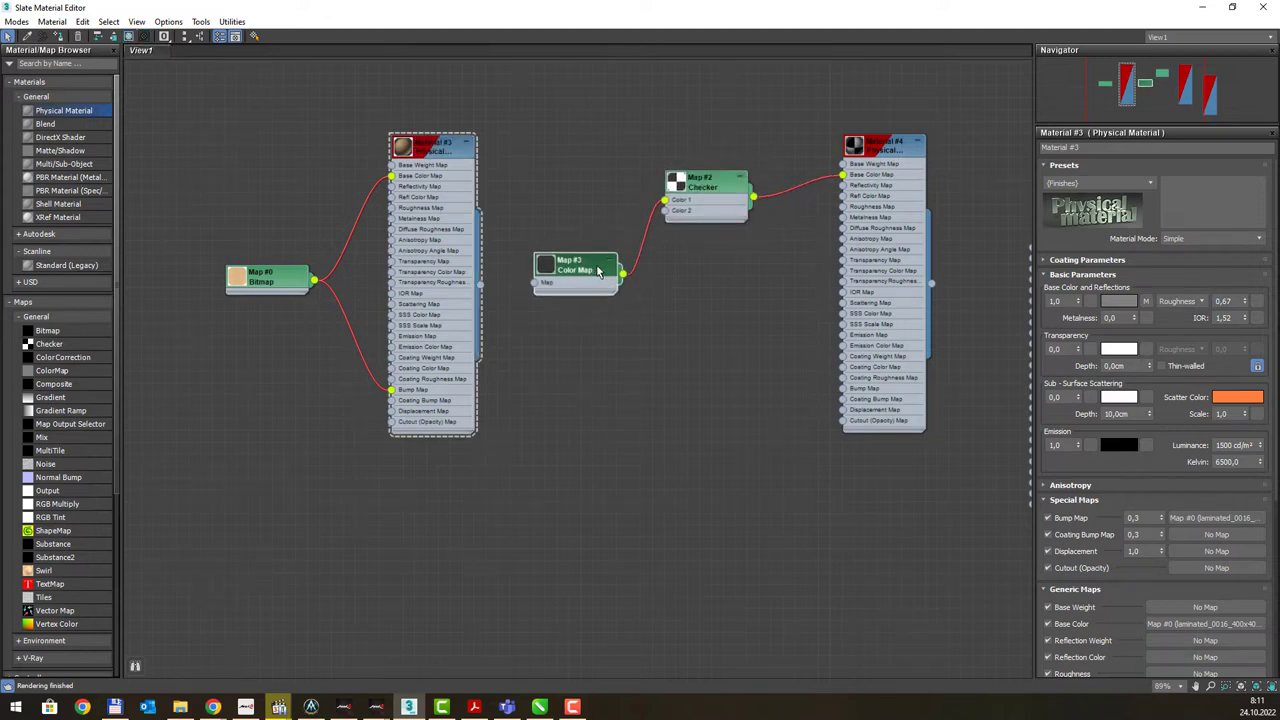
Spread Material #4's checker chain rightward and Material #3 with Map #0 leftward to even the gap
{"action": "left_click", "coordinate": [873, 180]}
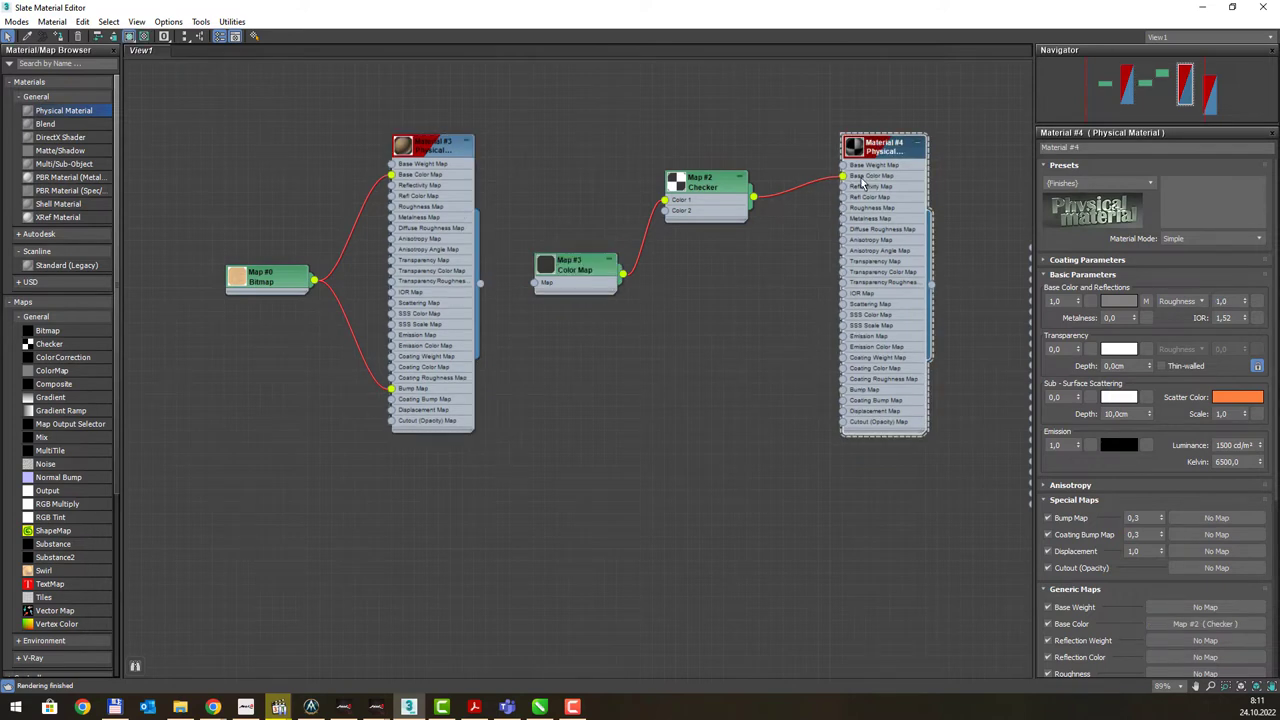
{"action": "mouse_move", "coordinate": [896, 183]}
{"action": "left_mouse_down"}
{"action": "mouse_move", "coordinate": [928, 174]}
{"action": "mouse_move", "coordinate": [932, 196]}
{"action": "left_mouse_up"}
{"action": "mouse_move", "coordinate": [430, 172]}
{"action": "left_mouse_down"}
{"action": "mouse_move", "coordinate": [372, 182]}
{"action": "mouse_move", "coordinate": [466, 184]}
{"action": "left_mouse_up"}
{"action": "left_click_drag", "start_coordinate": [936, 165], "coordinate": [922, 141]}
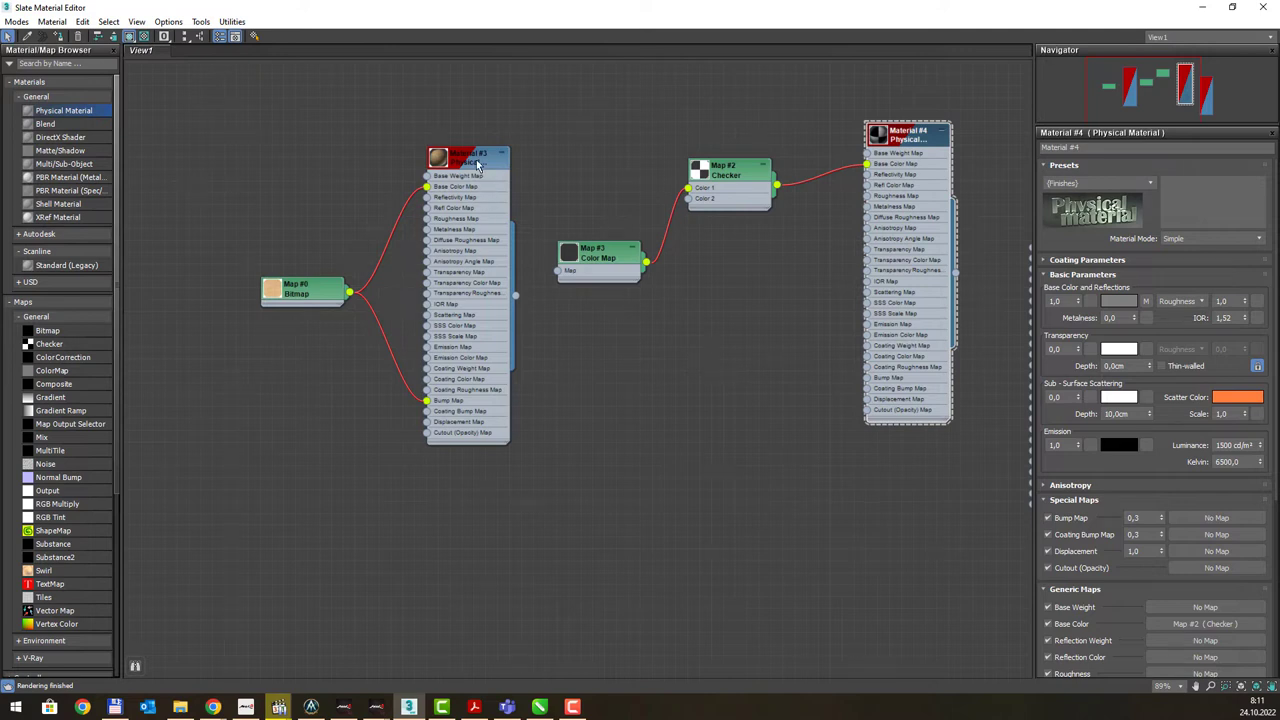
{"action": "mouse_move", "coordinate": [478, 163]}
{"action": "left_mouse_down"}
{"action": "mouse_move", "coordinate": [428, 154]}
{"action": "mouse_move", "coordinate": [415, 185]}
{"action": "left_mouse_up"}
{"action": "left_click_drag", "start_coordinate": [867, 150], "coordinate": [843, 161]}
{"action": "mouse_move", "coordinate": [381, 148]}
{"action": "left_mouse_down"}
{"action": "mouse_move", "coordinate": [310, 187]}
{"action": "mouse_move", "coordinate": [345, 135]}
{"action": "left_mouse_up"}
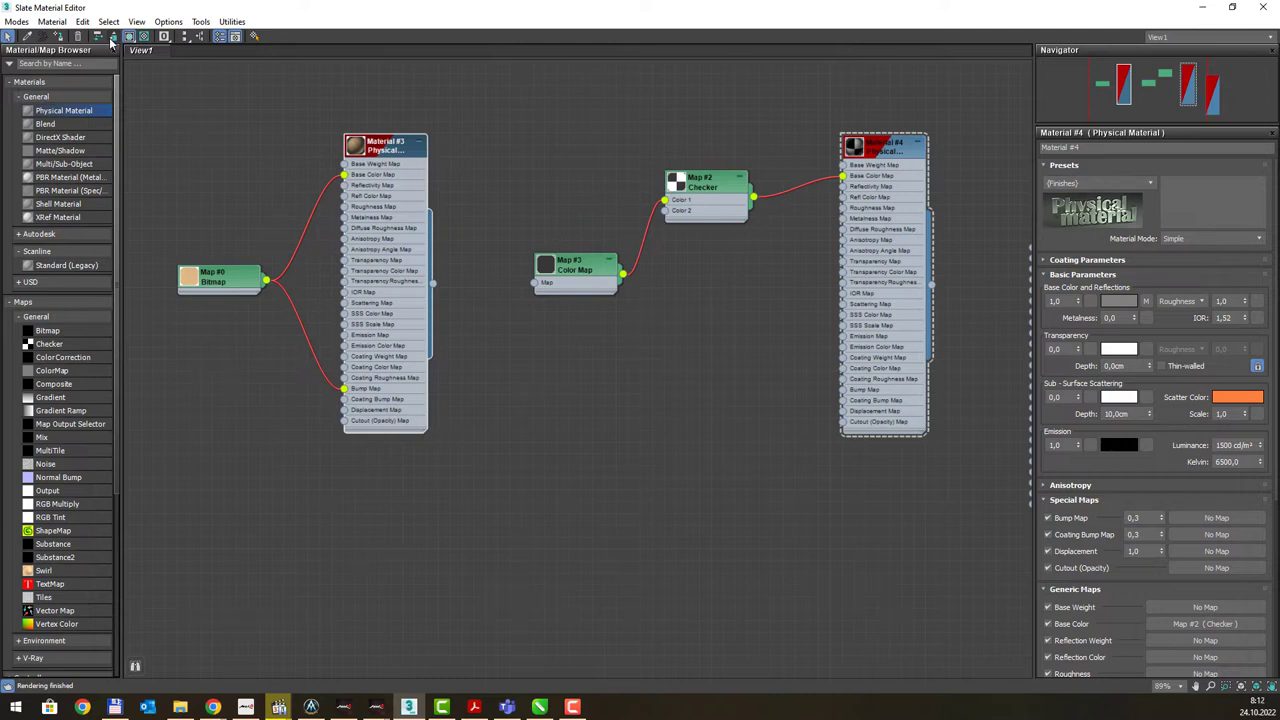
Hide Material #3's unused slots and move it down beside Map #0
{"action": "left_click", "coordinate": [112, 37]}
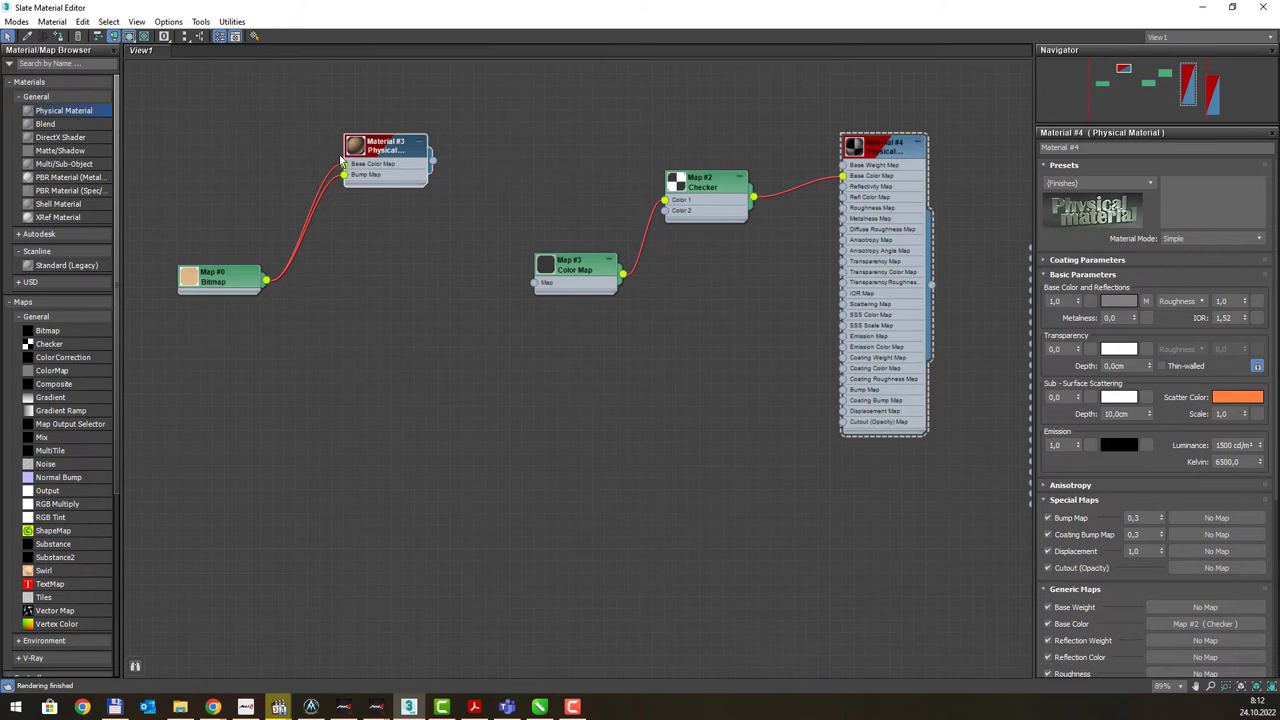
{"action": "scroll", "coordinate": [343, 160], "scroll_direction": "up", "scroll_amount": 2}
{"action": "mouse_move", "coordinate": [420, 150]}
{"action": "left_mouse_down"}
{"action": "mouse_move", "coordinate": [397, 300]}
{"action": "mouse_move", "coordinate": [400, 289]}
{"action": "left_mouse_up"}
{"action": "scroll", "coordinate": [436, 310], "scroll_direction": "down", "scroll_amount": 3}
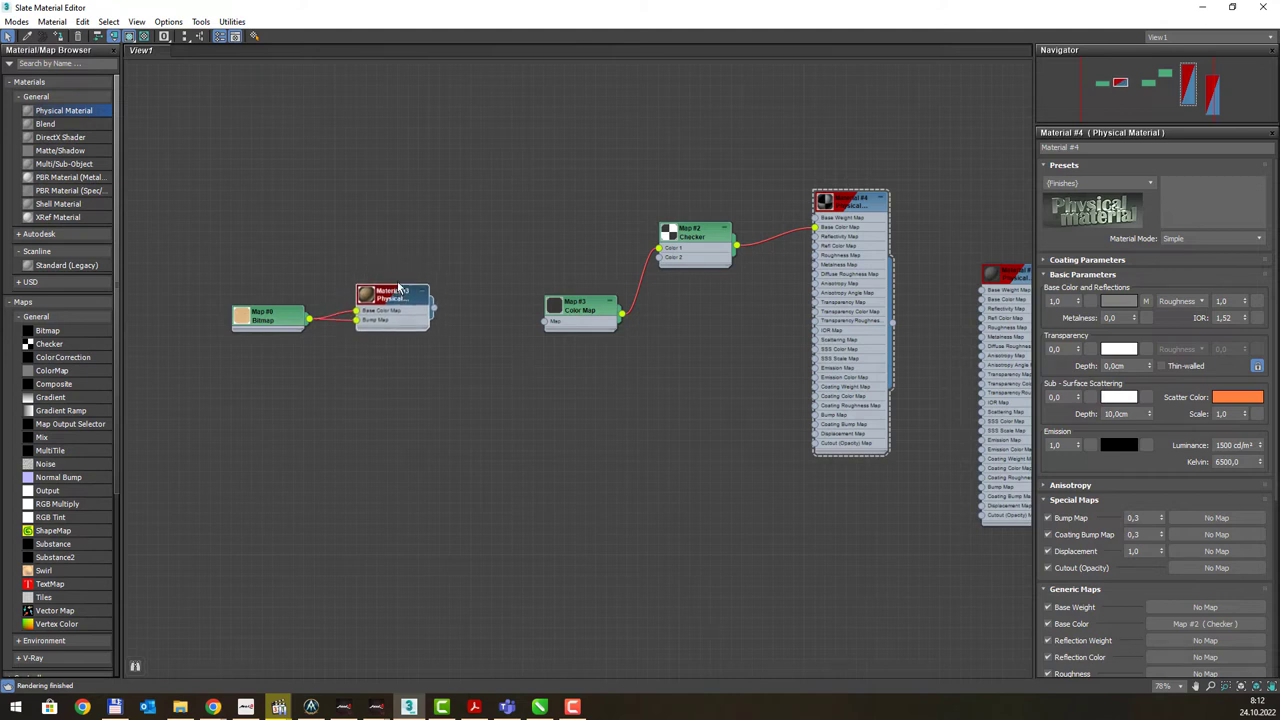
Hide Material #4's unused slots, then pull Material #5 closer and collapse its slots too
{"action": "left_click", "coordinate": [851, 205]}
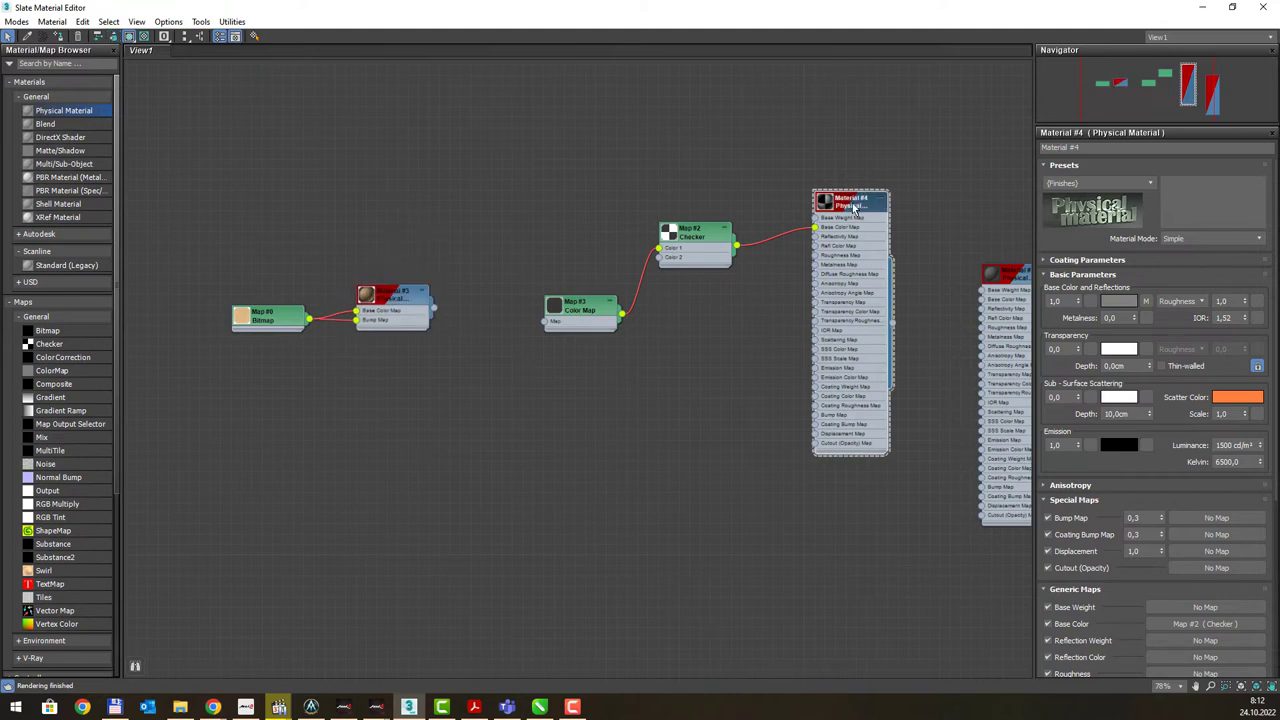
{"action": "left_click", "coordinate": [113, 36]}
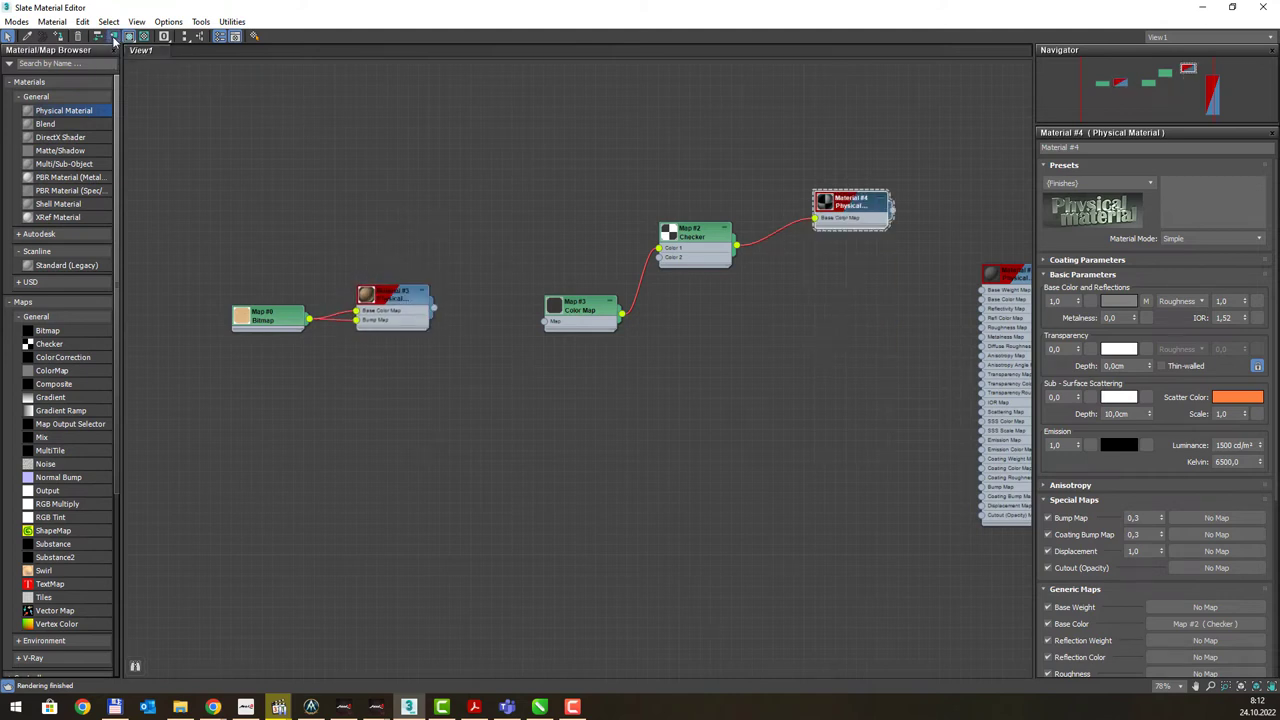
{"action": "middle_click_drag", "start_coordinate": [819, 293], "coordinate": [626, 309]}
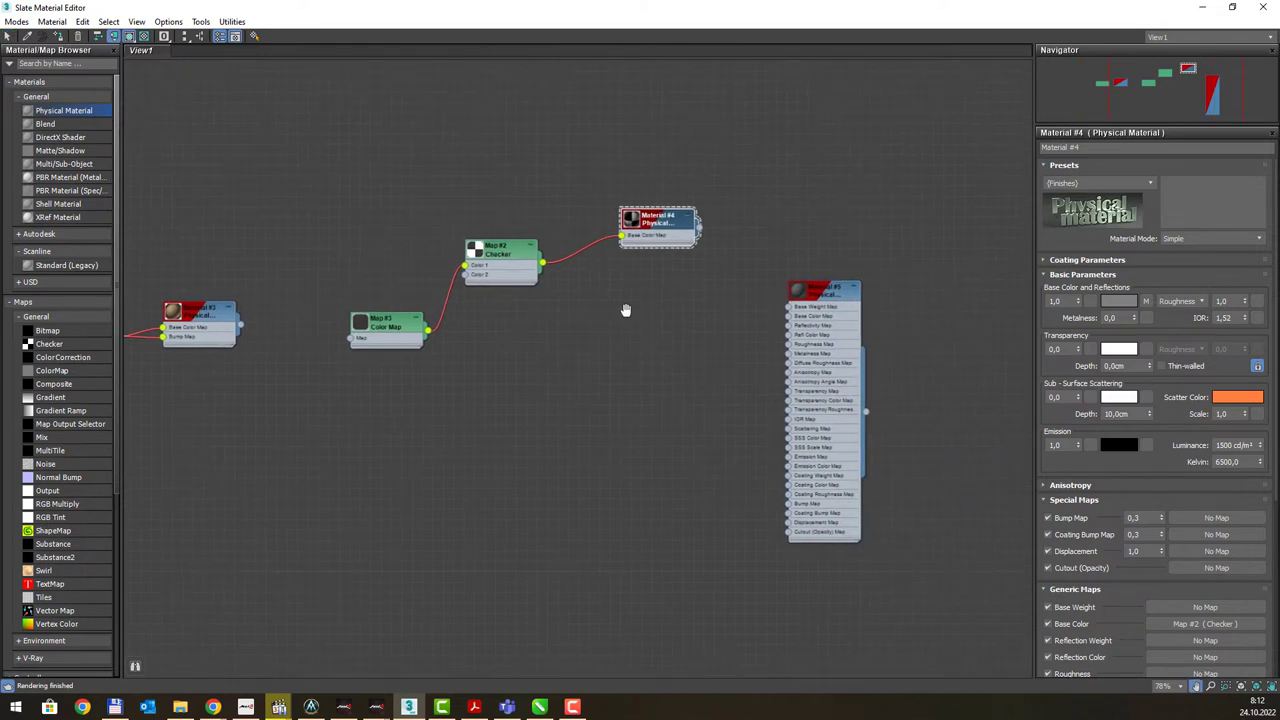
{"action": "left_click_drag", "start_coordinate": [745, 326], "coordinate": [378, 425]}
{"action": "left_click", "coordinate": [113, 36]}
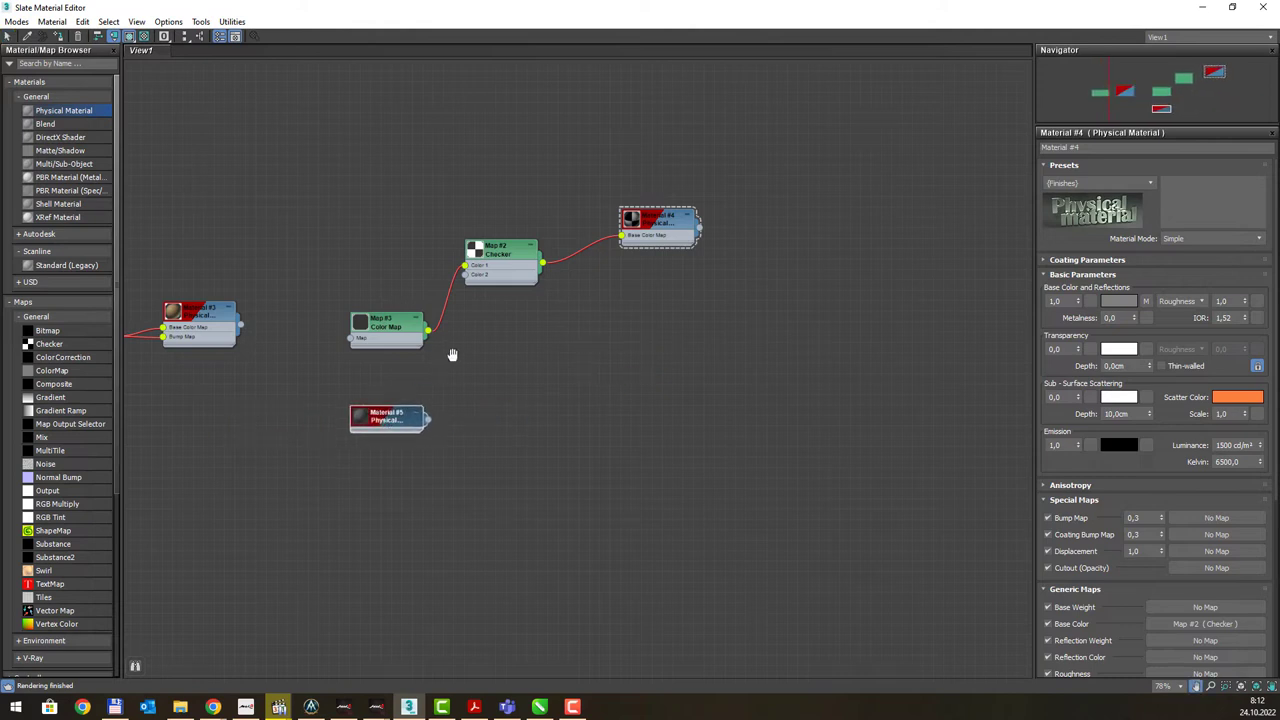
Re-collapse Material #5's slots and move it beneath the gap between Material #3 and the Color Map node
{"action": "scroll", "coordinate": [451, 354], "scroll_direction": "up", "scroll_amount": 2}
{"action": "scroll", "coordinate": [420, 360], "scroll_direction": "up", "scroll_amount": 3}
{"action": "middle_click_drag", "start_coordinate": [548, 285], "coordinate": [571, 420]}
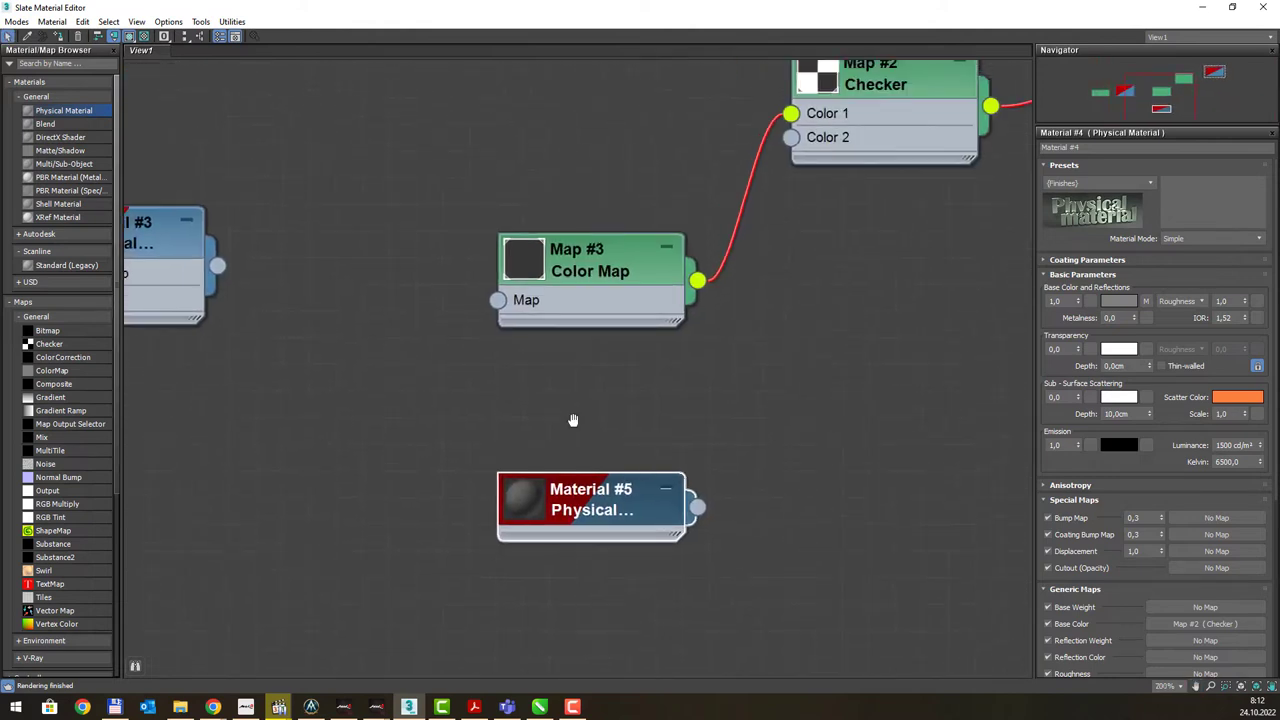
{"action": "left_click_drag", "start_coordinate": [630, 492], "coordinate": [604, 439]}
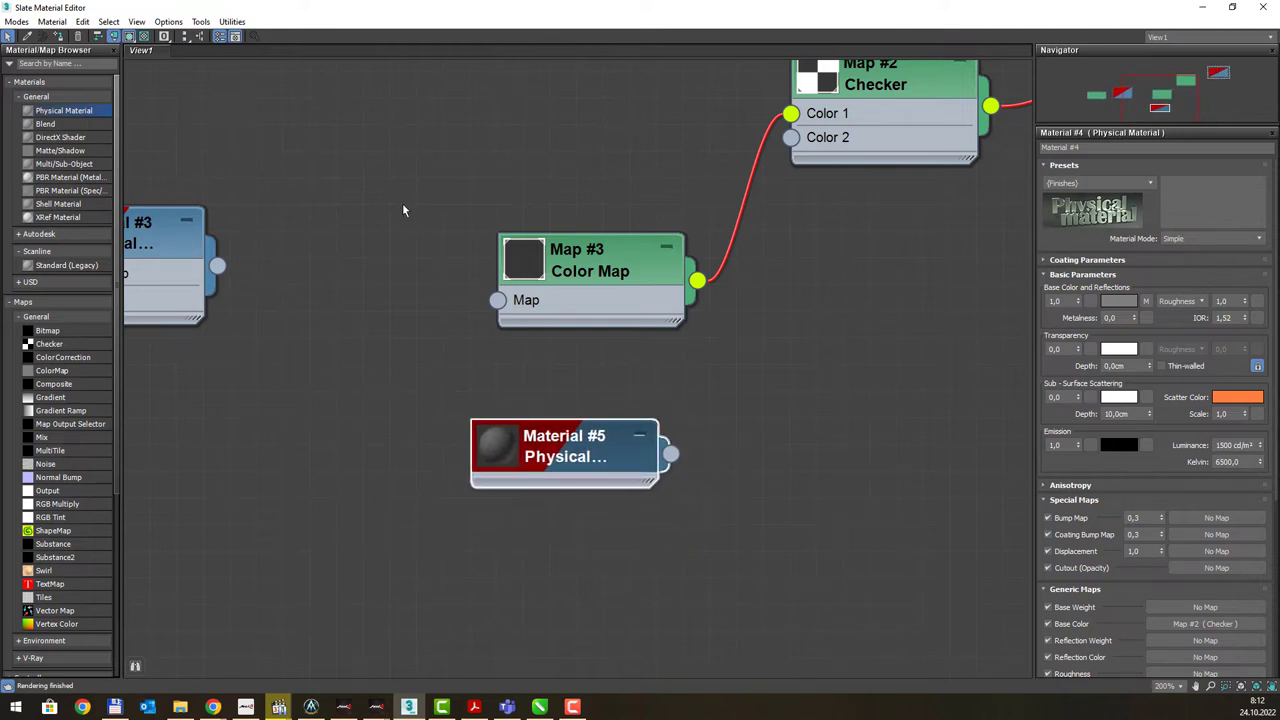
{"action": "left_click", "coordinate": [369, 203]}
{"action": "left_click", "coordinate": [513, 424]}
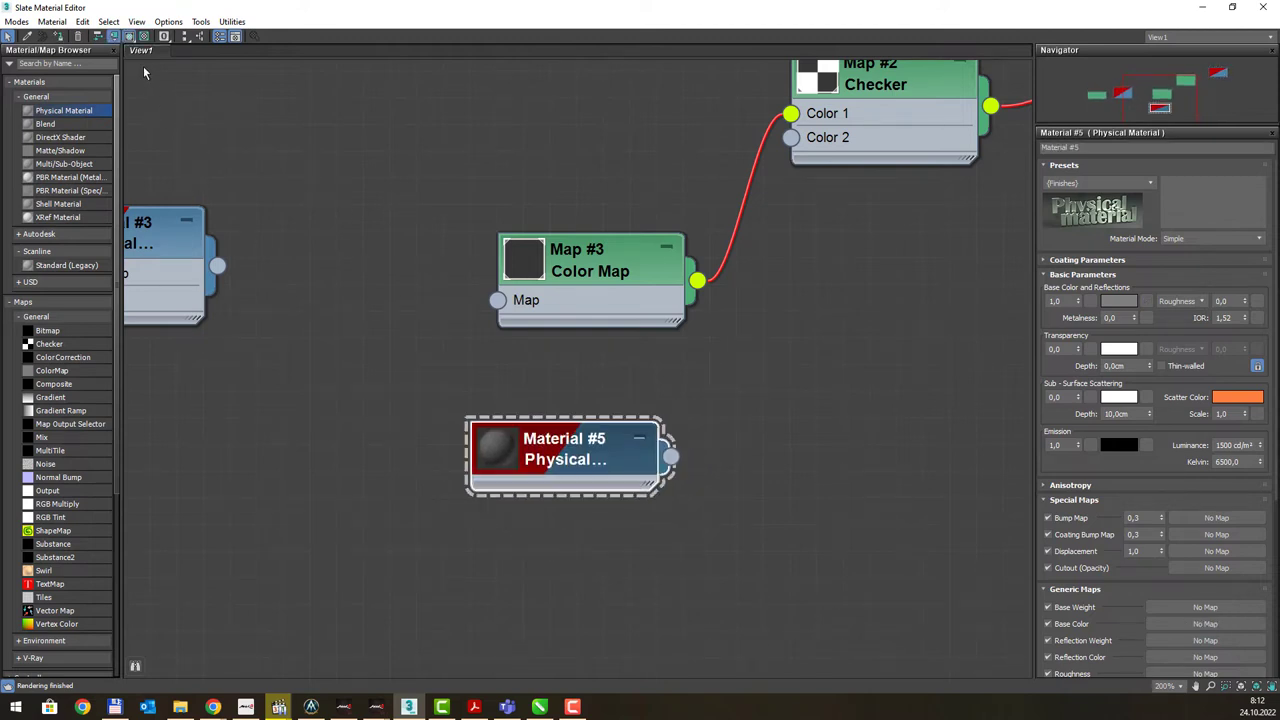
{"action": "left_click", "coordinate": [113, 38]}
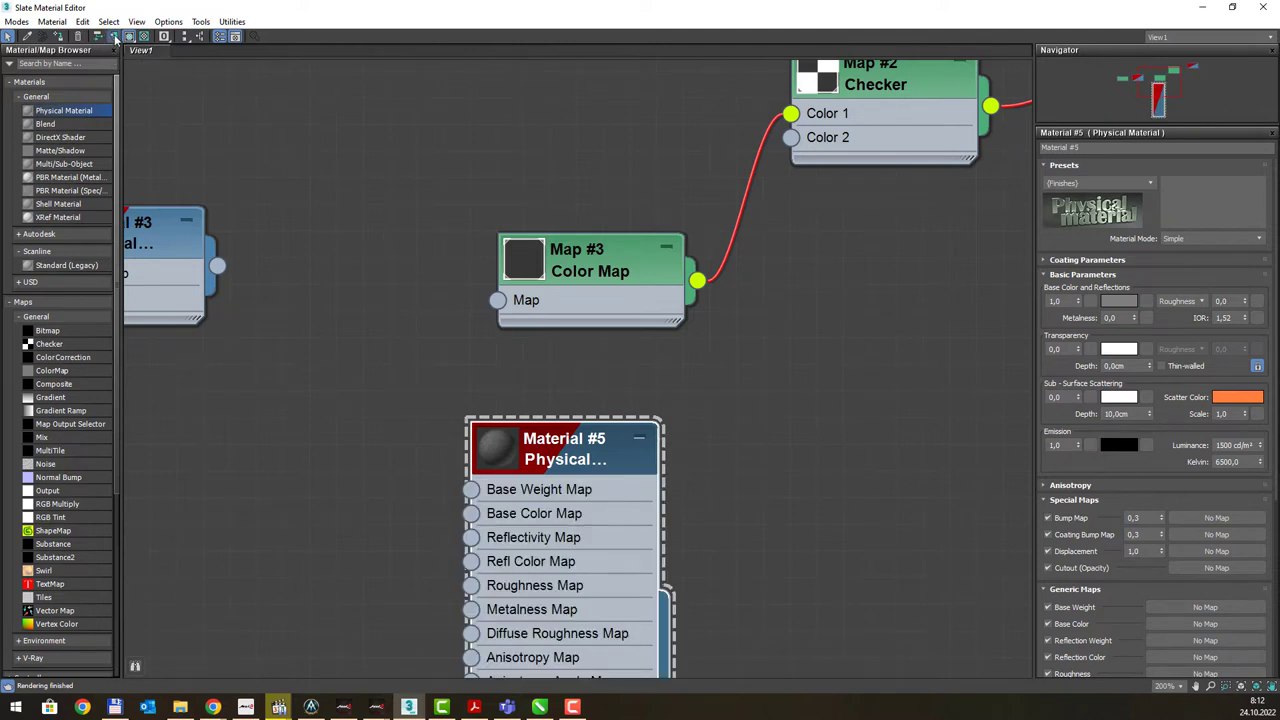
{"action": "left_click", "coordinate": [113, 38]}
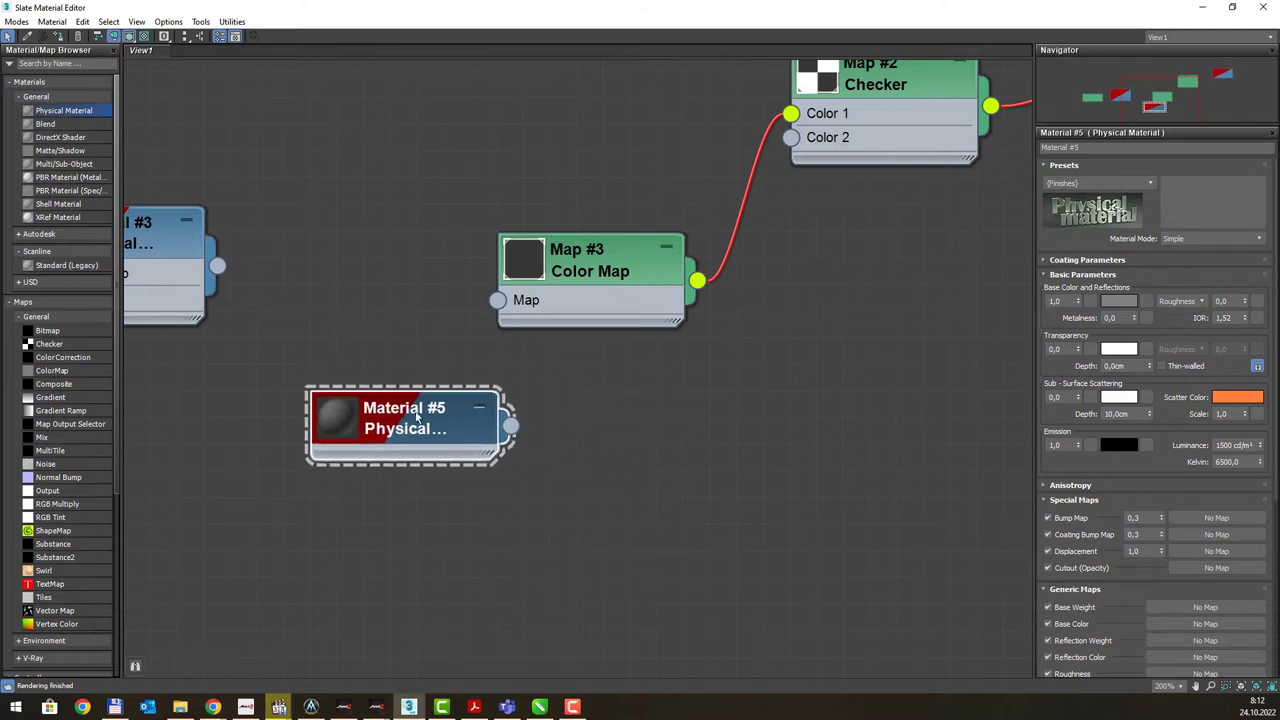
{"action": "left_click_drag", "start_coordinate": [580, 438], "coordinate": [420, 412]}
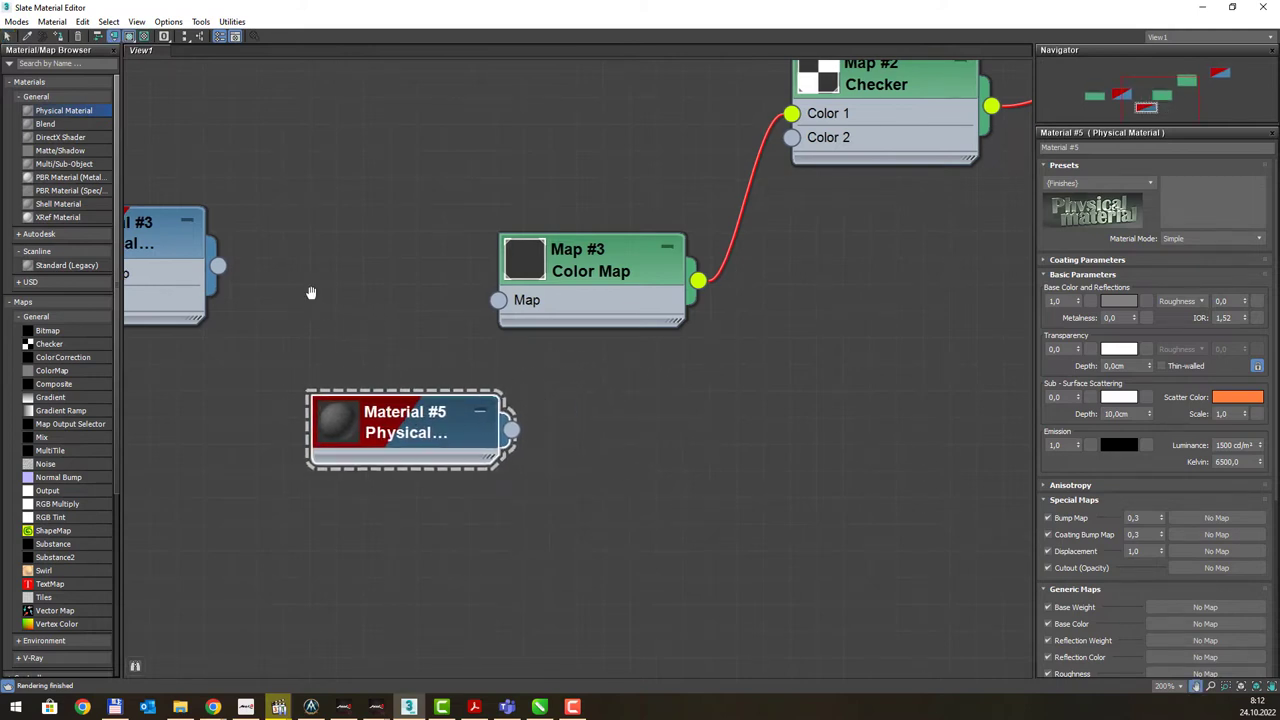
Make Material #5 the active node, then open Material #3's parameters
{"action": "middle_click_drag", "start_coordinate": [348, 280], "coordinate": [458, 268]}
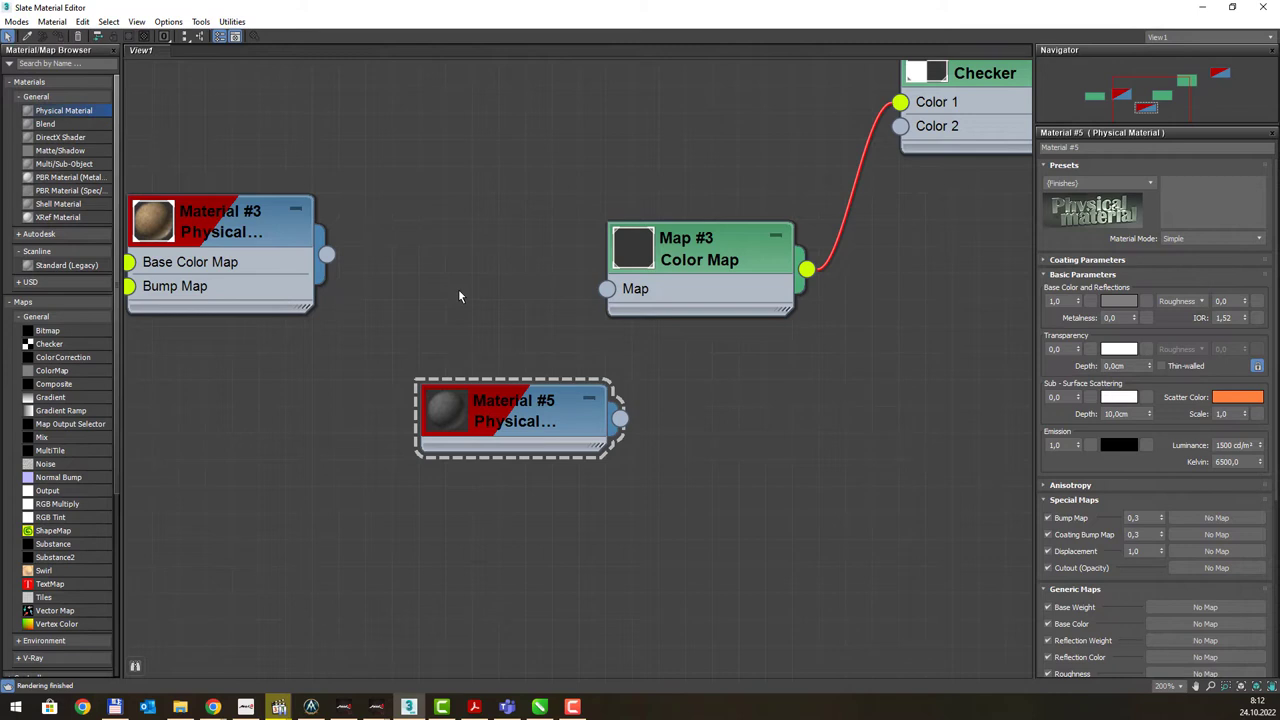
{"action": "left_click", "coordinate": [507, 398]}
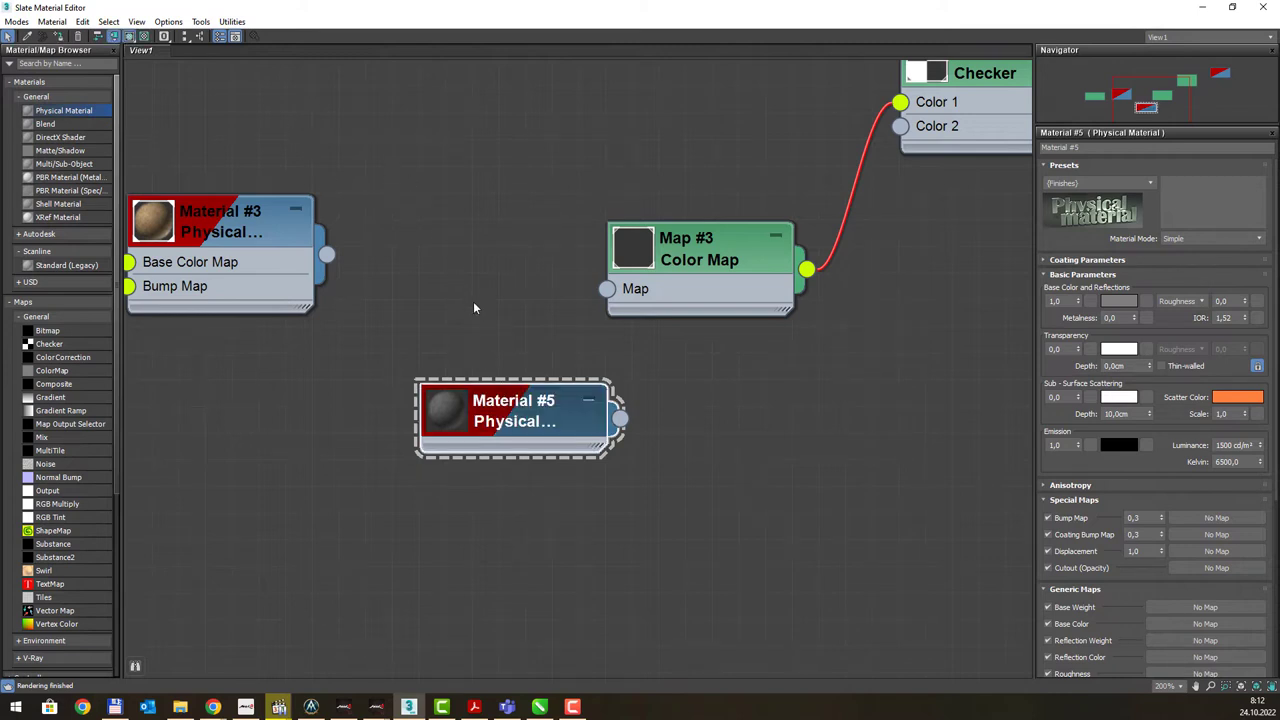
{"action": "scroll", "coordinate": [450, 237], "scroll_direction": "down", "scroll_amount": 1}
{"action": "double_click", "coordinate": [300, 225]}
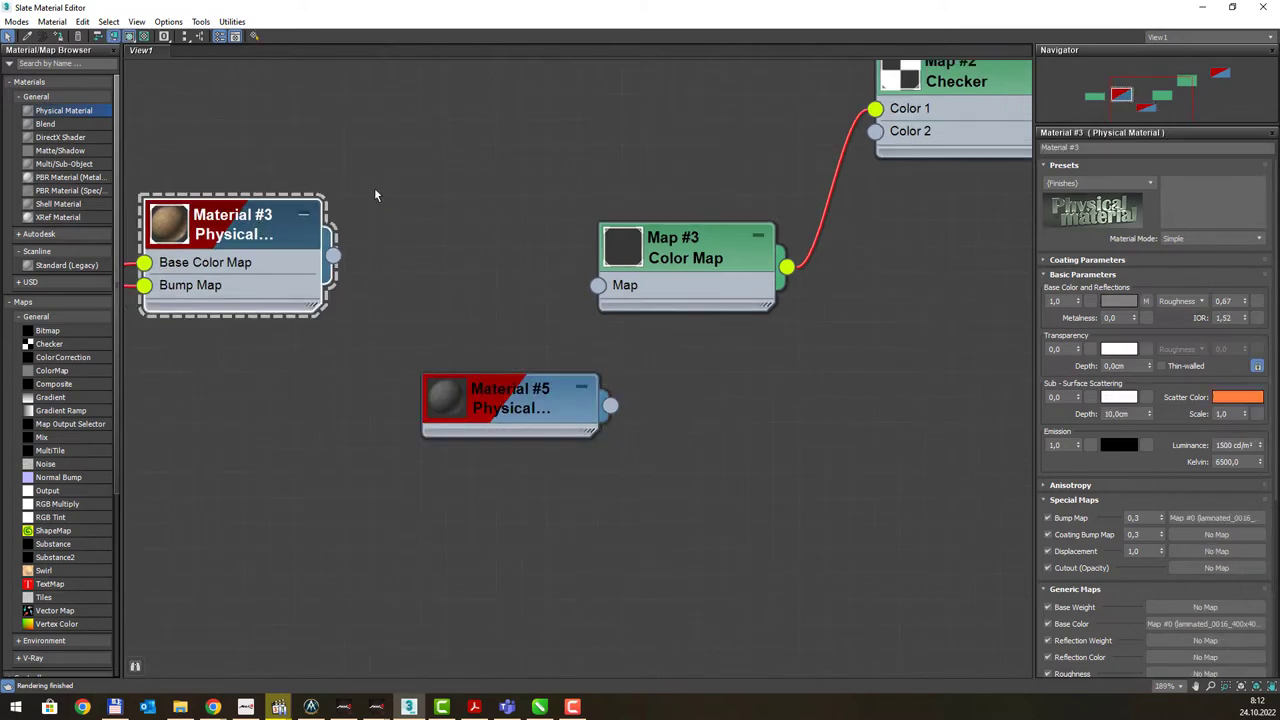
{"action": "middle_click_drag", "start_coordinate": [375, 195], "coordinate": [563, 285]}
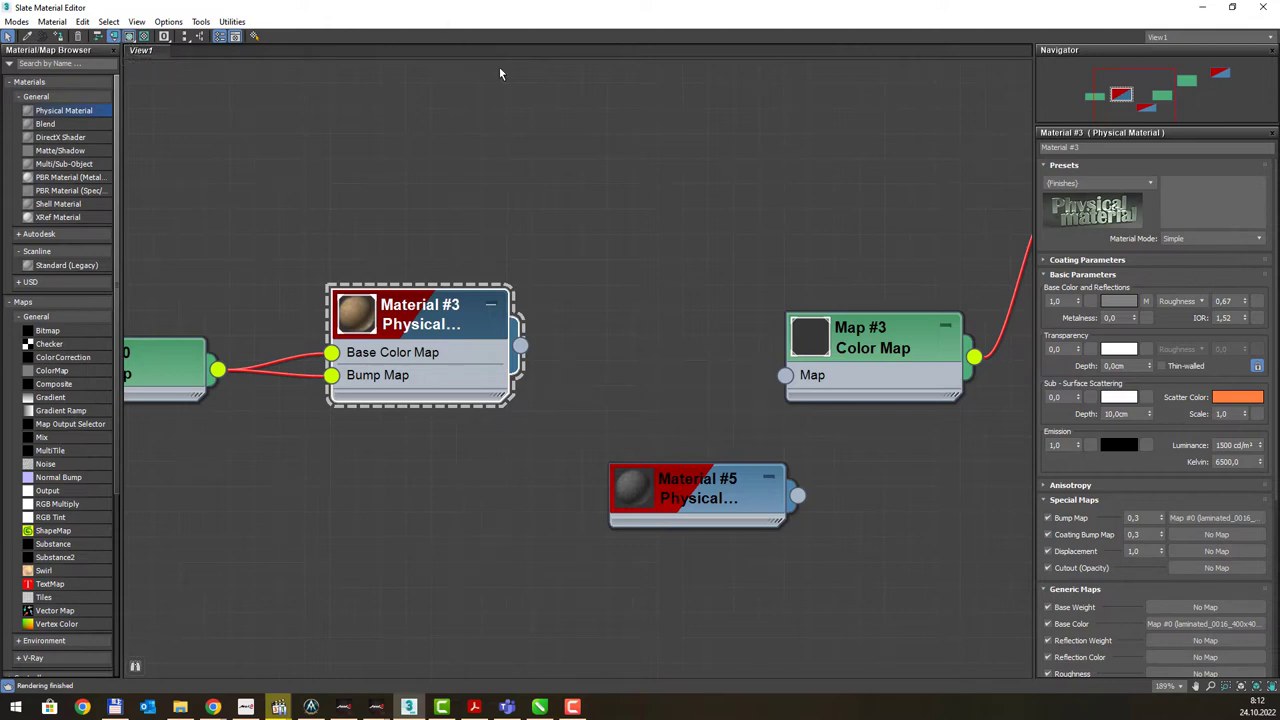
Restore the Slate editor from full screen and shift it to reveal the scene
{"action": "left_click", "coordinate": [1232, 7]}
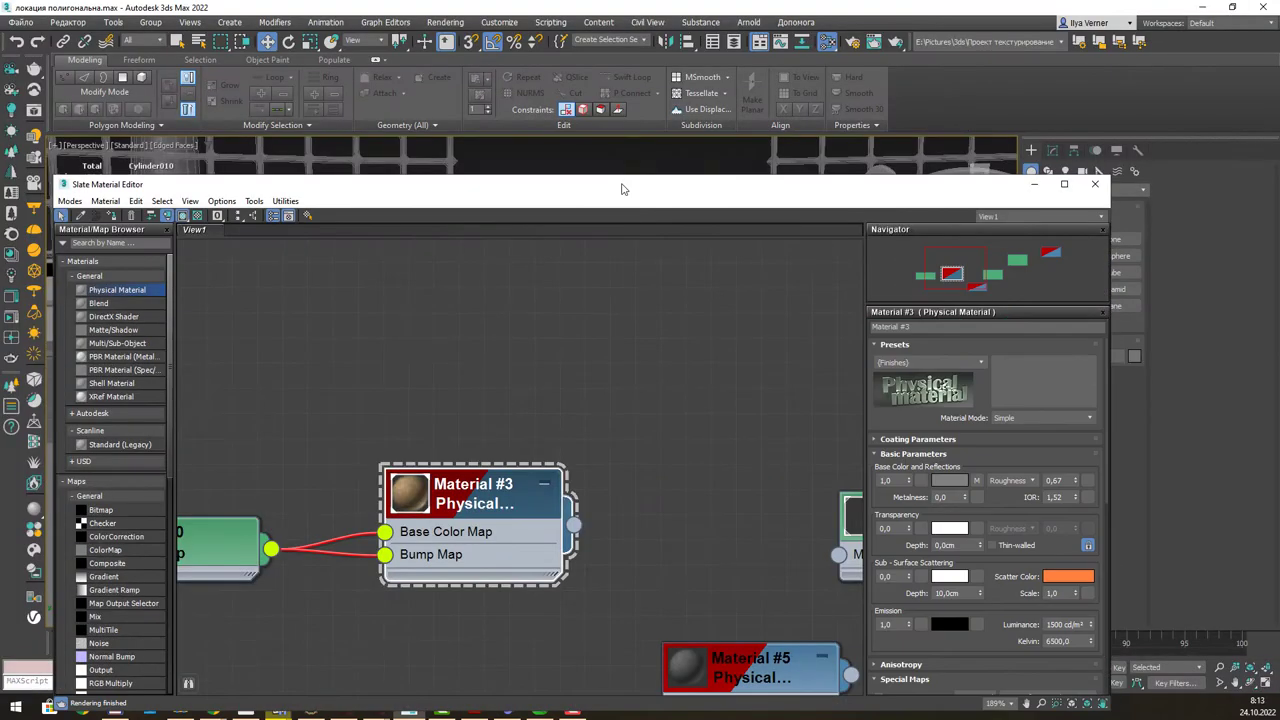
{"action": "mouse_move", "coordinate": [613, 200]}
{"action": "left_mouse_down"}
{"action": "mouse_move", "coordinate": [775, 485]}
{"action": "mouse_move", "coordinate": [929, 397]}
{"action": "left_mouse_up"}
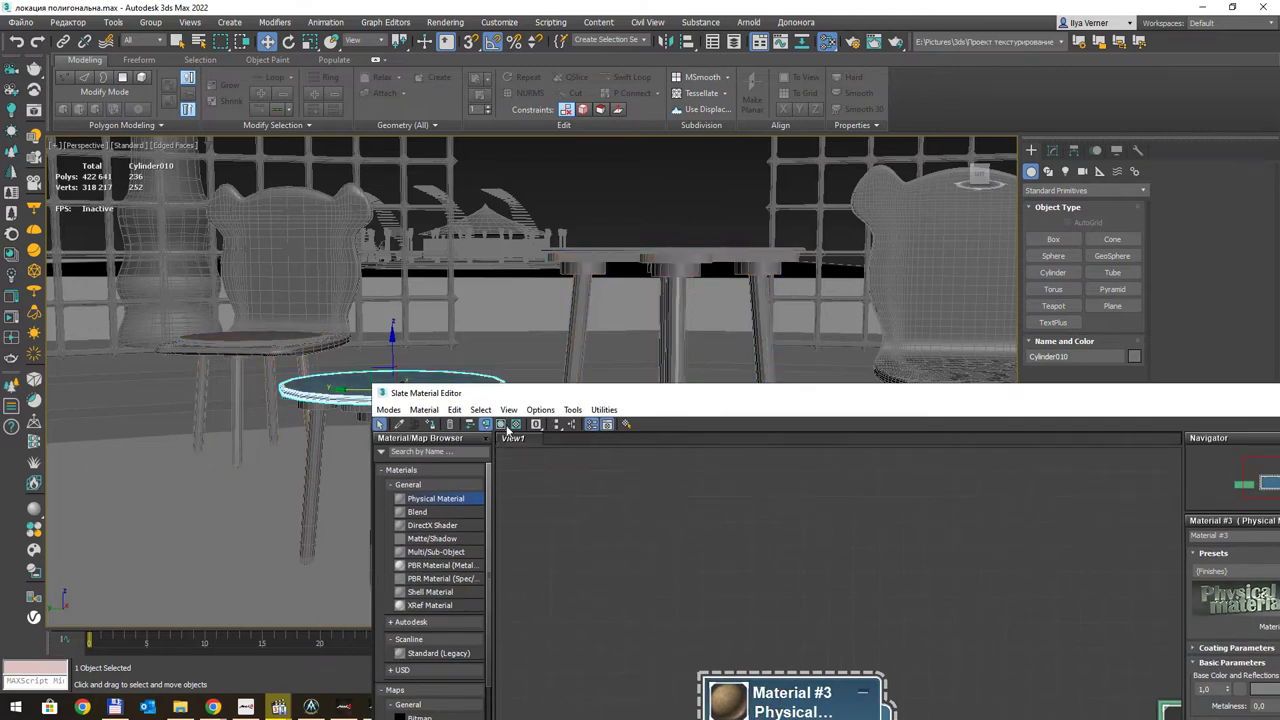
{"action": "left_click_drag", "start_coordinate": [597, 396], "coordinate": [925, 354]}
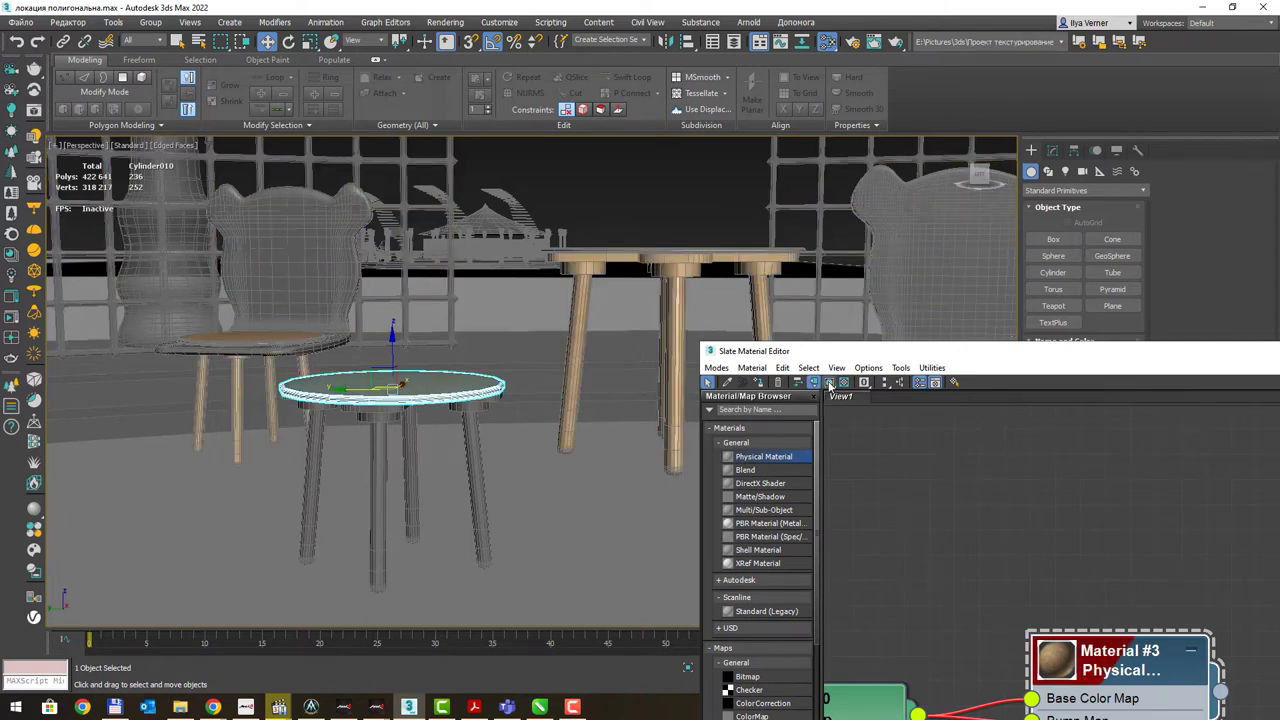
{"action": "left_click_drag", "start_coordinate": [953, 351], "coordinate": [520, 226]}
{"action": "double_click", "coordinate": [520, 226]}
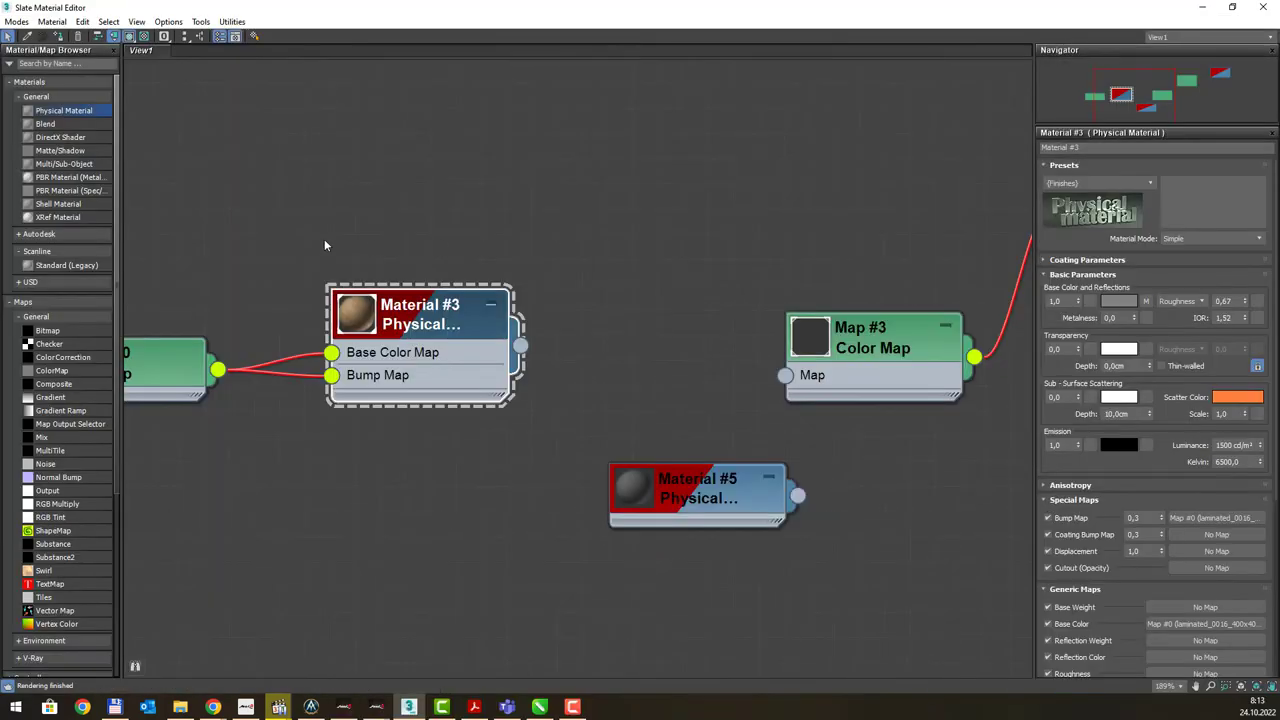
Turn off realistic viewport display for Material #3 so its textures leave the scene objects
{"action": "left_click", "coordinate": [133, 40]}
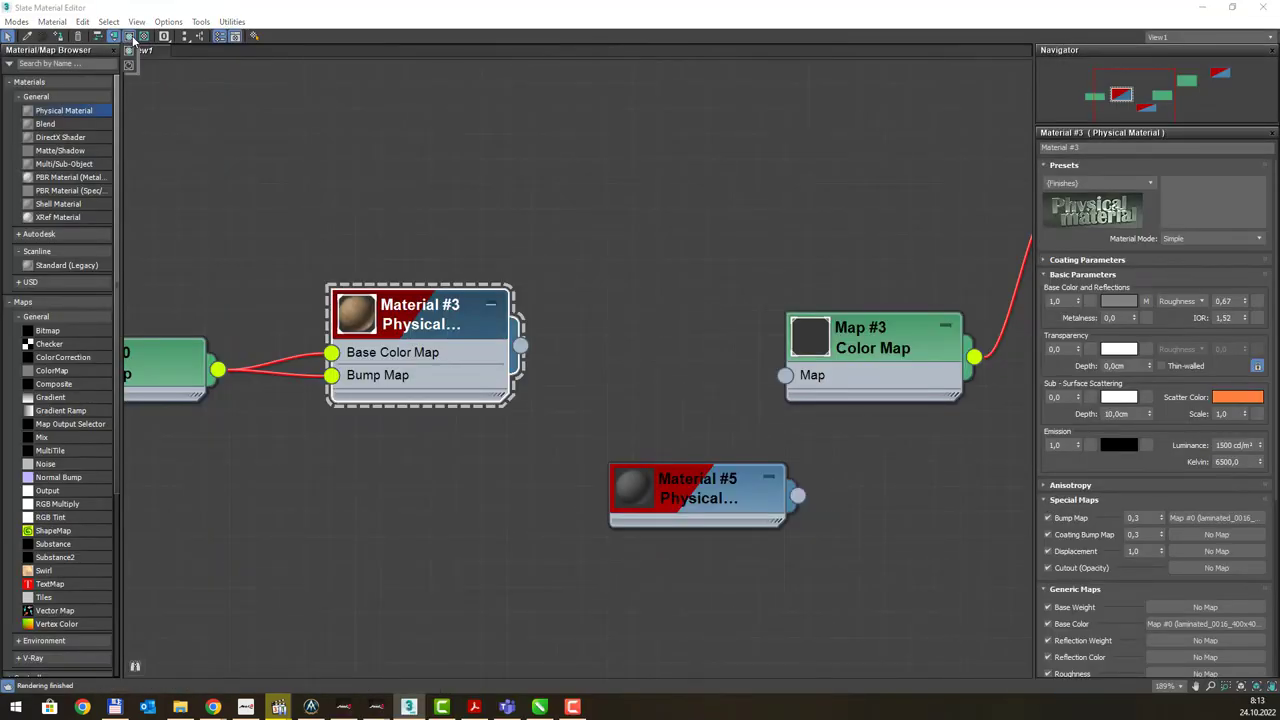
{"action": "left_click", "coordinate": [132, 40]}
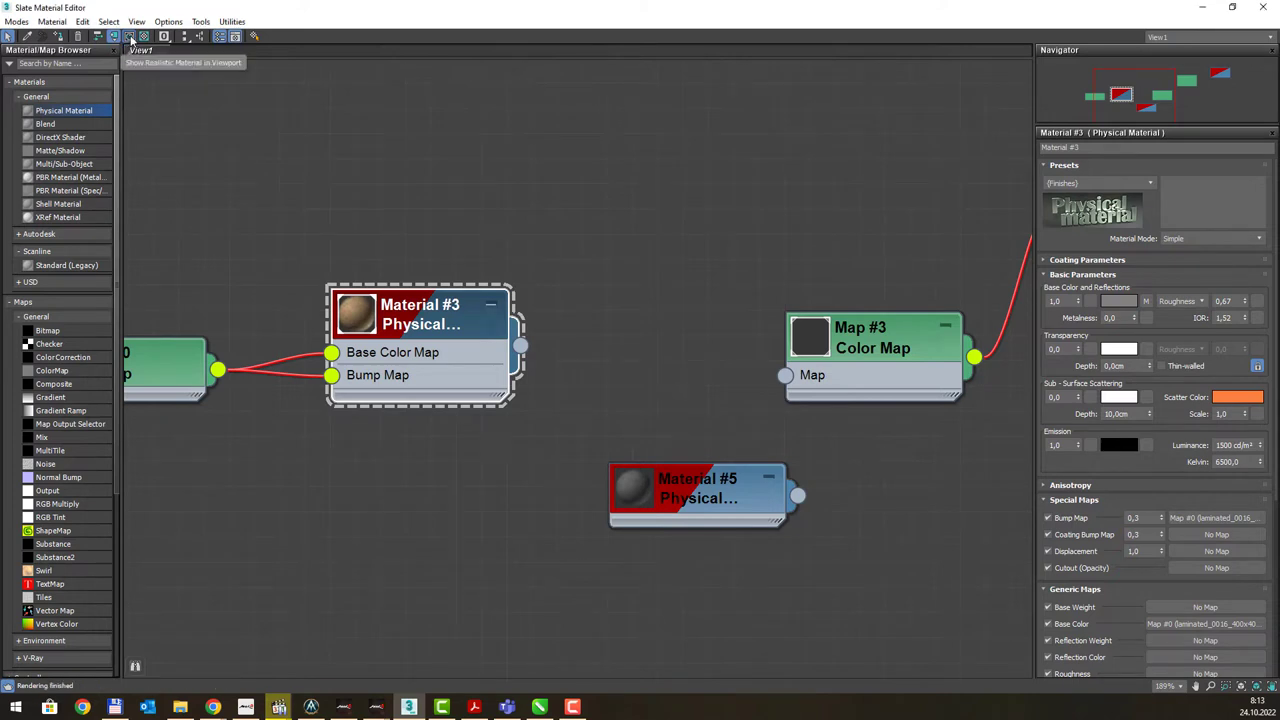
{"action": "mouse_move", "coordinate": [356, 8]}
{"action": "left_mouse_down"}
{"action": "mouse_move", "coordinate": [898, 380]}
{"action": "mouse_move", "coordinate": [823, 217]}
{"action": "left_mouse_up"}
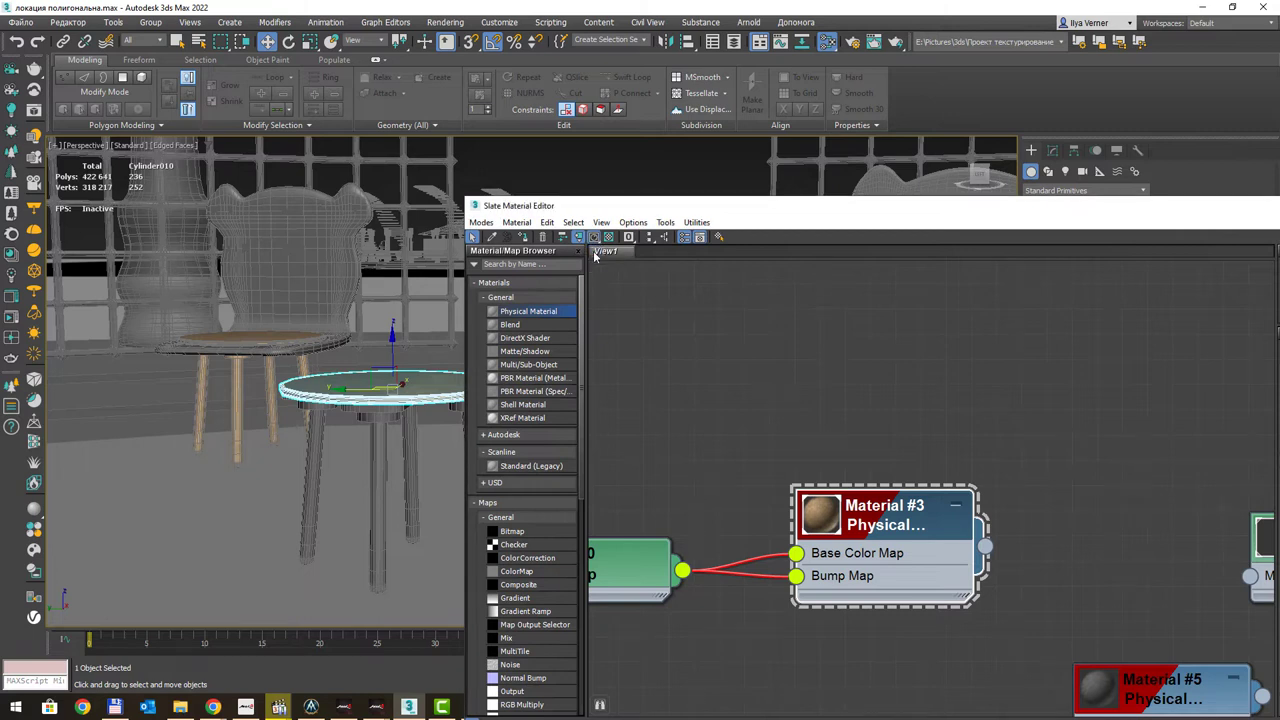
{"action": "left_click", "coordinate": [595, 237]}
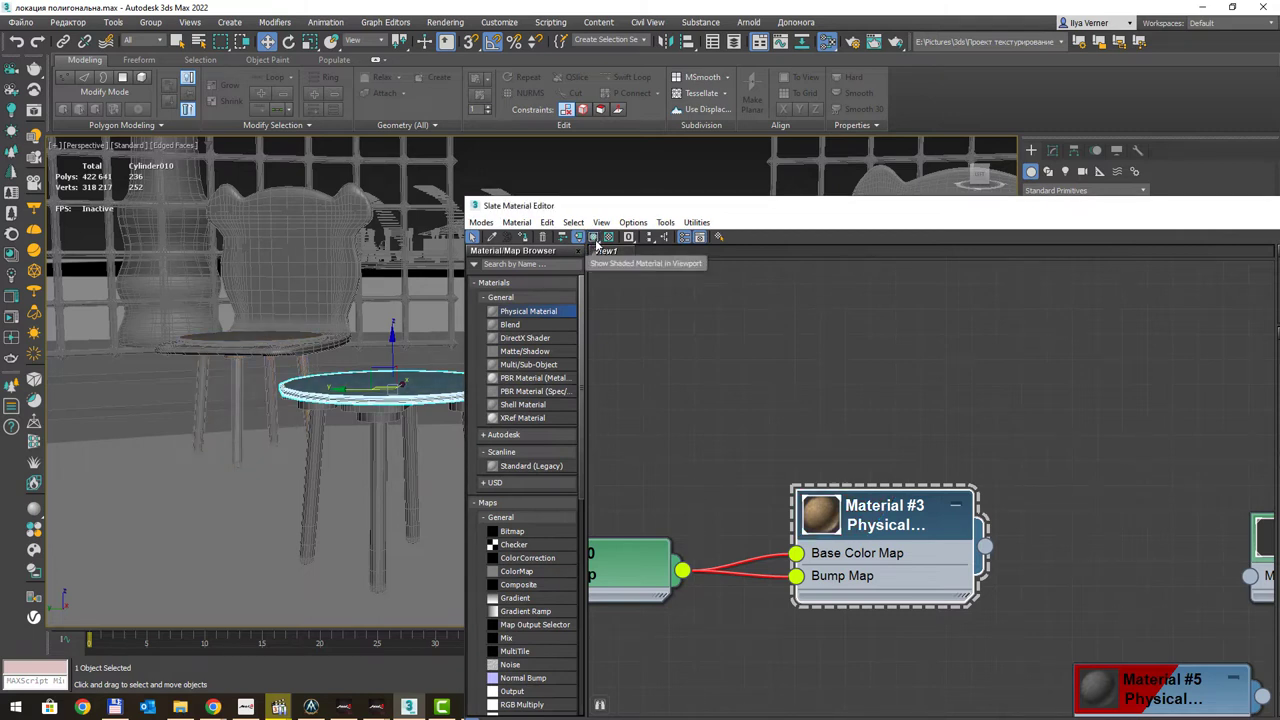
{"action": "left_click_drag", "start_coordinate": [596, 244], "coordinate": [597, 268]}
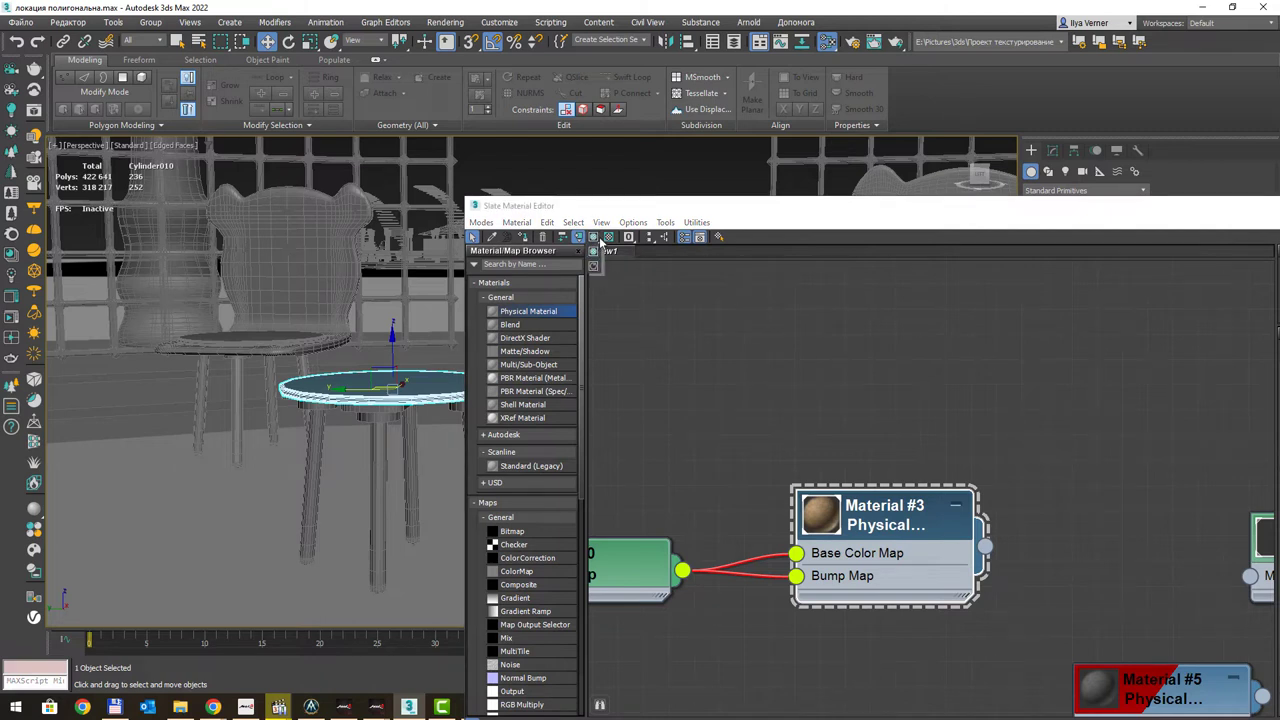
{"action": "left_click_drag", "start_coordinate": [610, 205], "coordinate": [342, 161]}
Maximize the editor and expand Material #3's node into a large sphere preview, nudged upward
{"action": "double_click", "coordinate": [342, 161]}
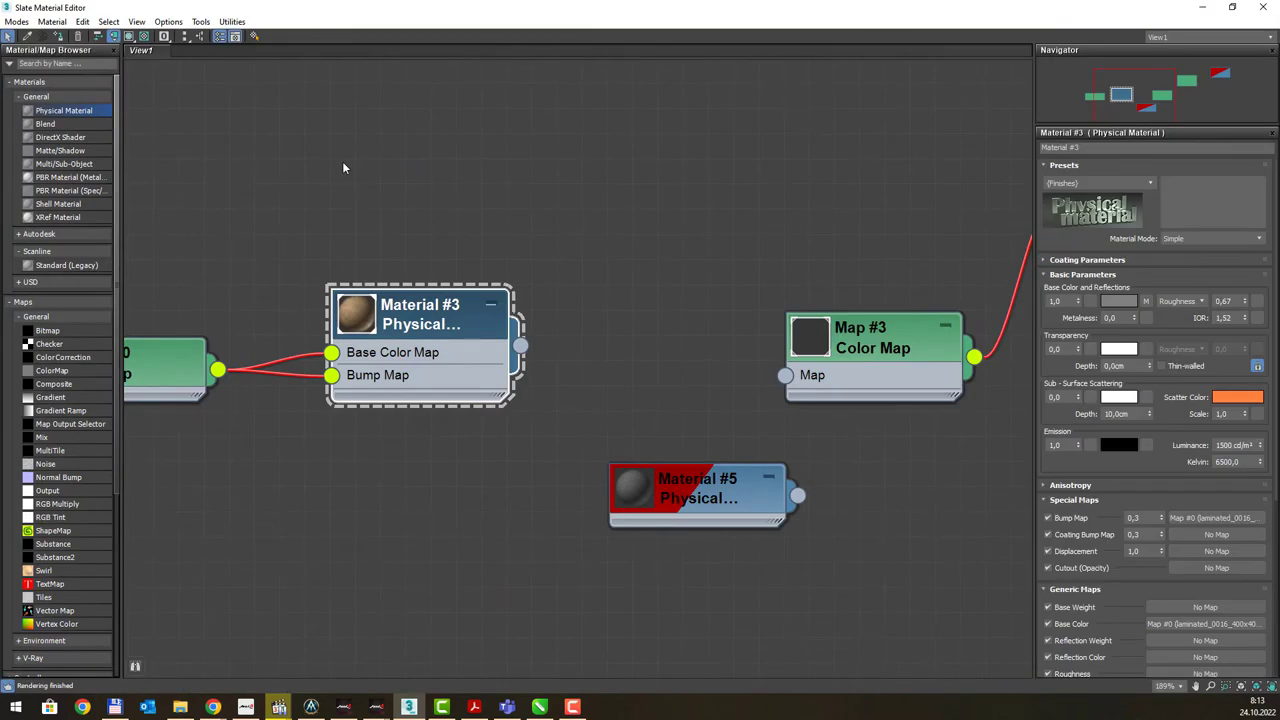
{"action": "double_click", "coordinate": [357, 314]}
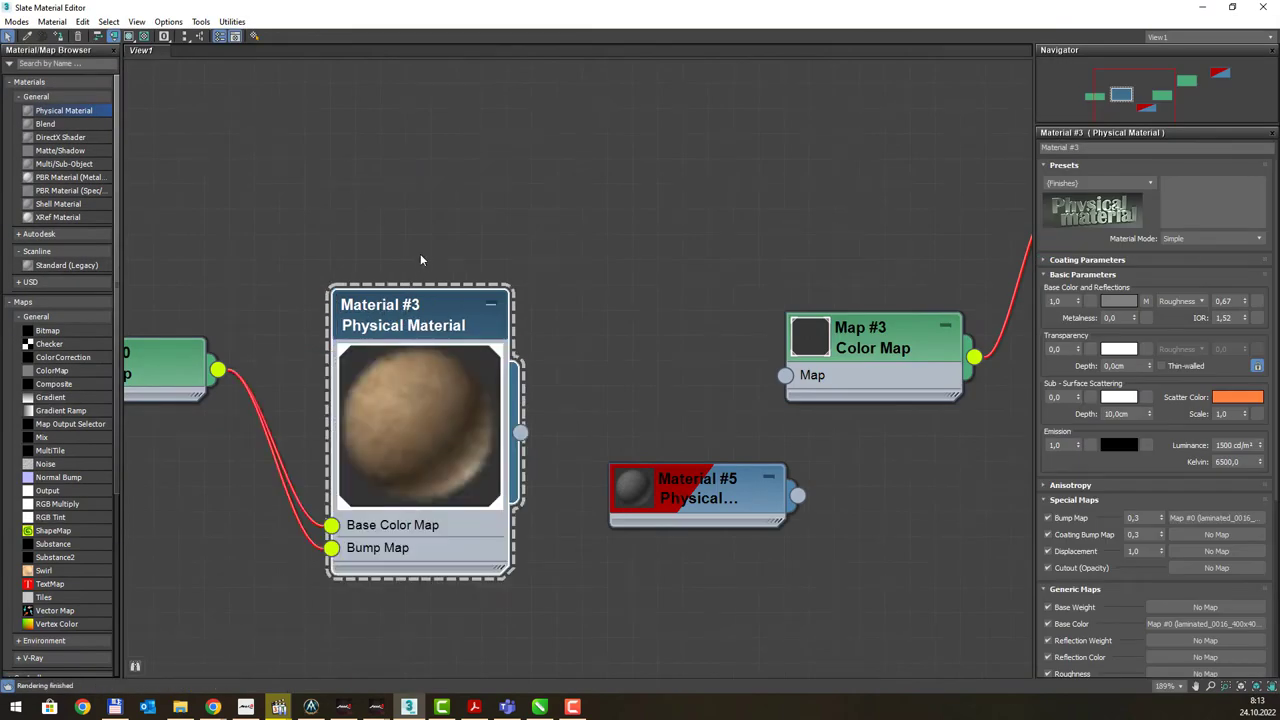
{"action": "mouse_move", "coordinate": [428, 275]}
{"action": "left_mouse_down"}
{"action": "mouse_move", "coordinate": [422, 249]}
{"action": "mouse_move", "coordinate": [451, 149]}
{"action": "left_mouse_up"}
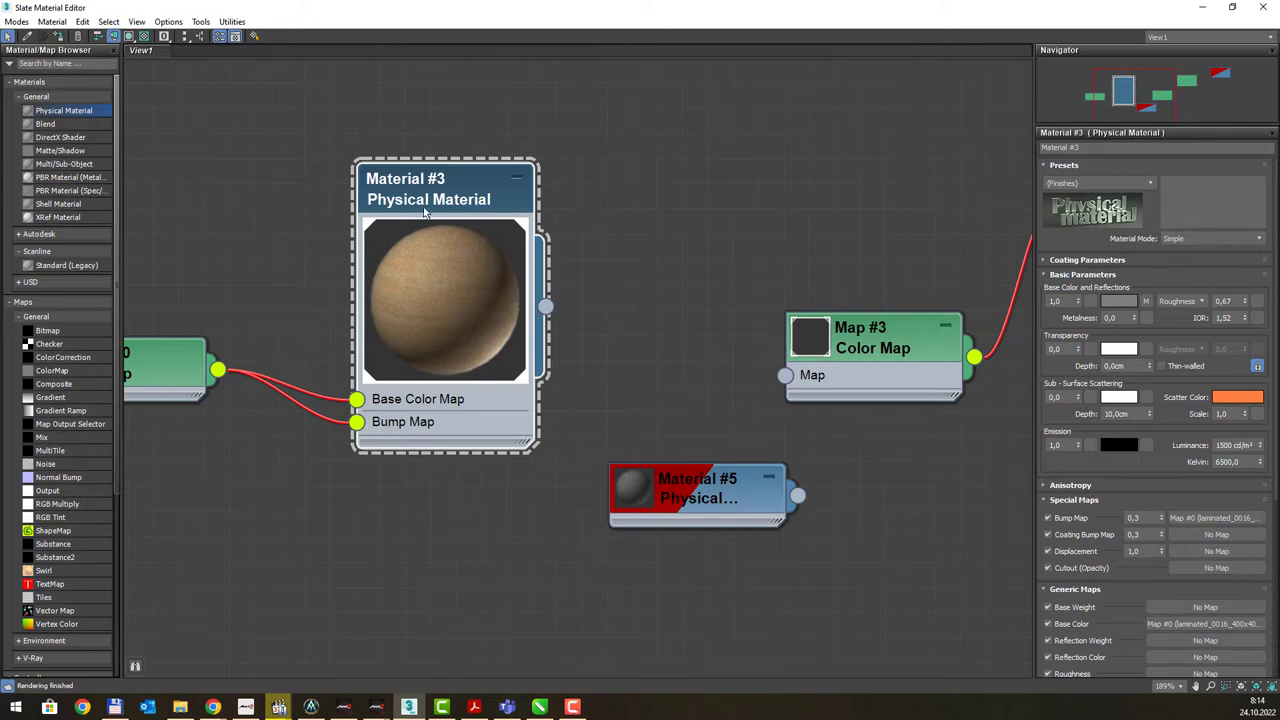
{"action": "scroll", "coordinate": [440, 261], "scroll_direction": "up", "scroll_amount": 1}
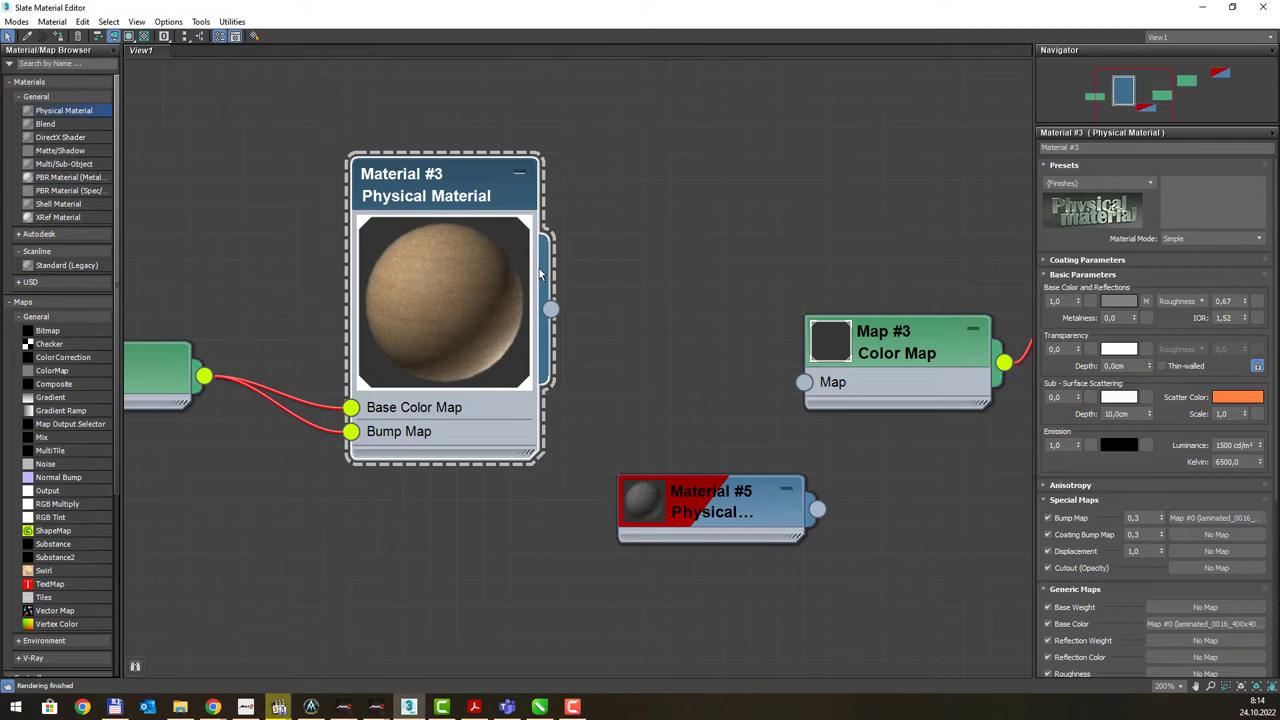
Turn on the checker preview background, lower Transparency from 0,6, and set Roughness to 0
{"action": "left_click", "coordinate": [145, 41]}
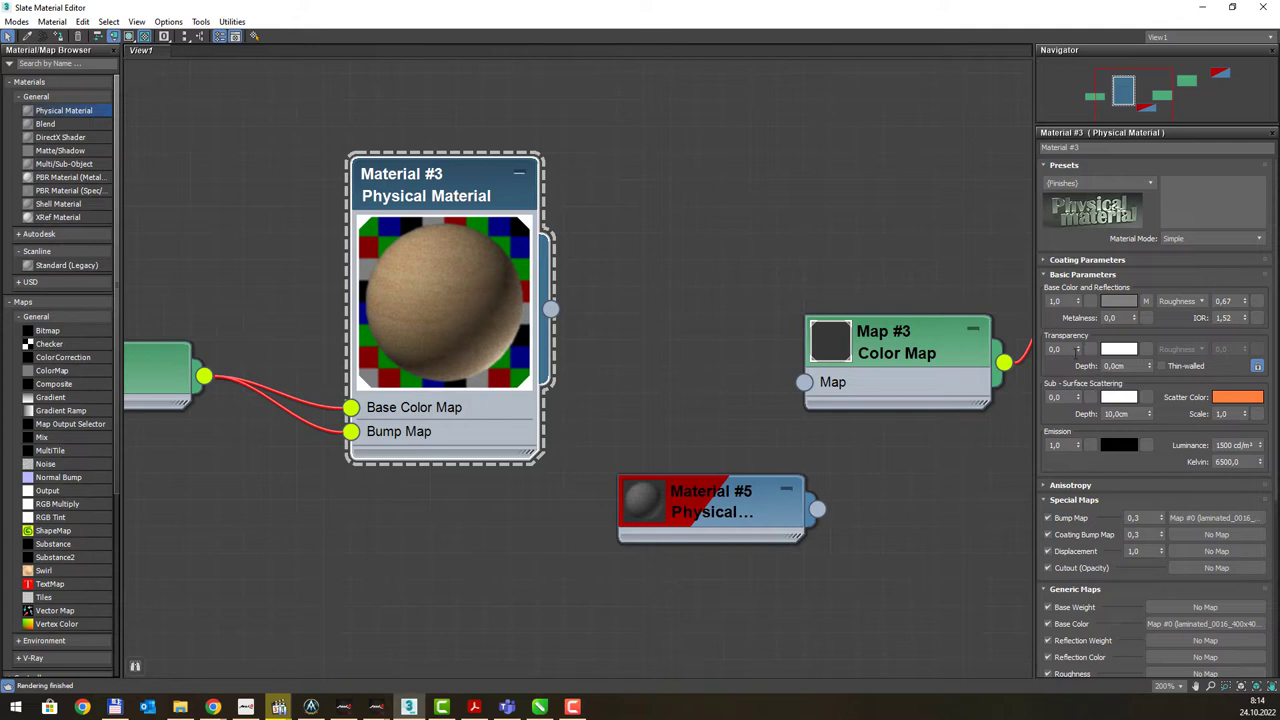
{"action": "left_click", "coordinate": [1054, 349]}
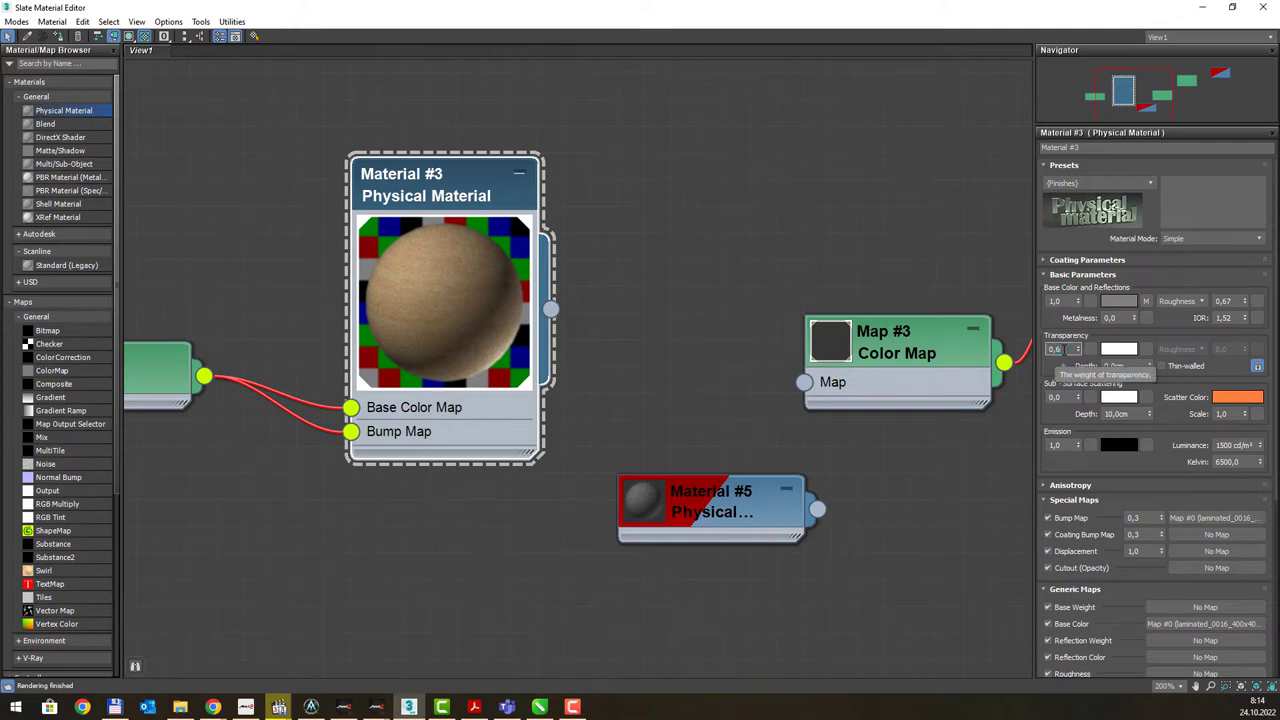
{"action": "type", "text": "0,6"}
{"action": "key", "text": "Return"}
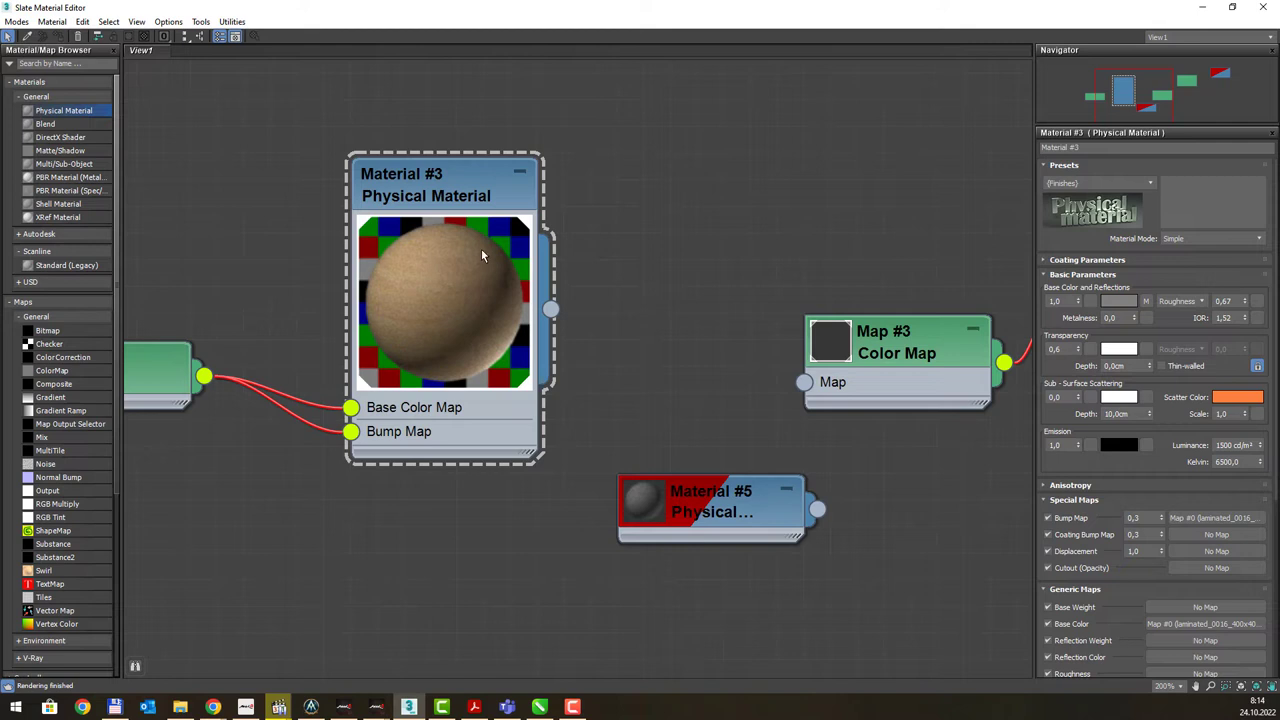
{"action": "left_click_drag", "start_coordinate": [1078, 352], "coordinate": [1078, 376]}
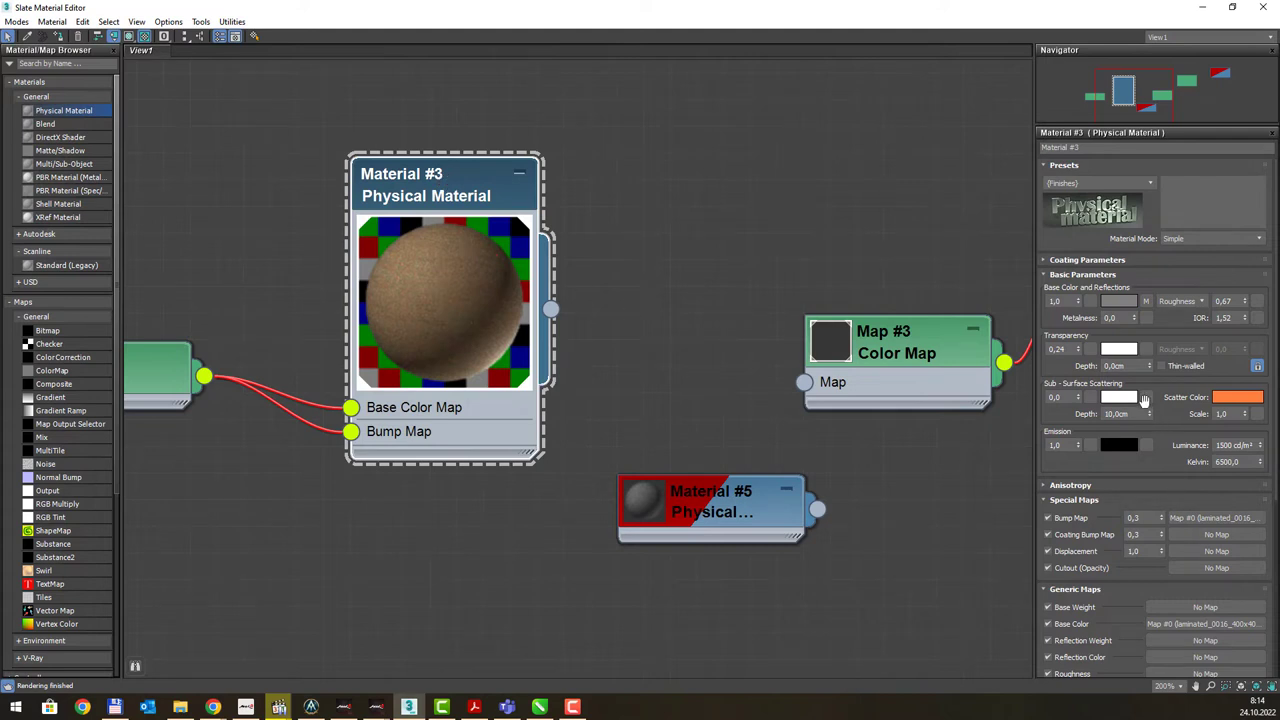
{"action": "left_click_drag", "start_coordinate": [1078, 349], "coordinate": [1078, 365]}
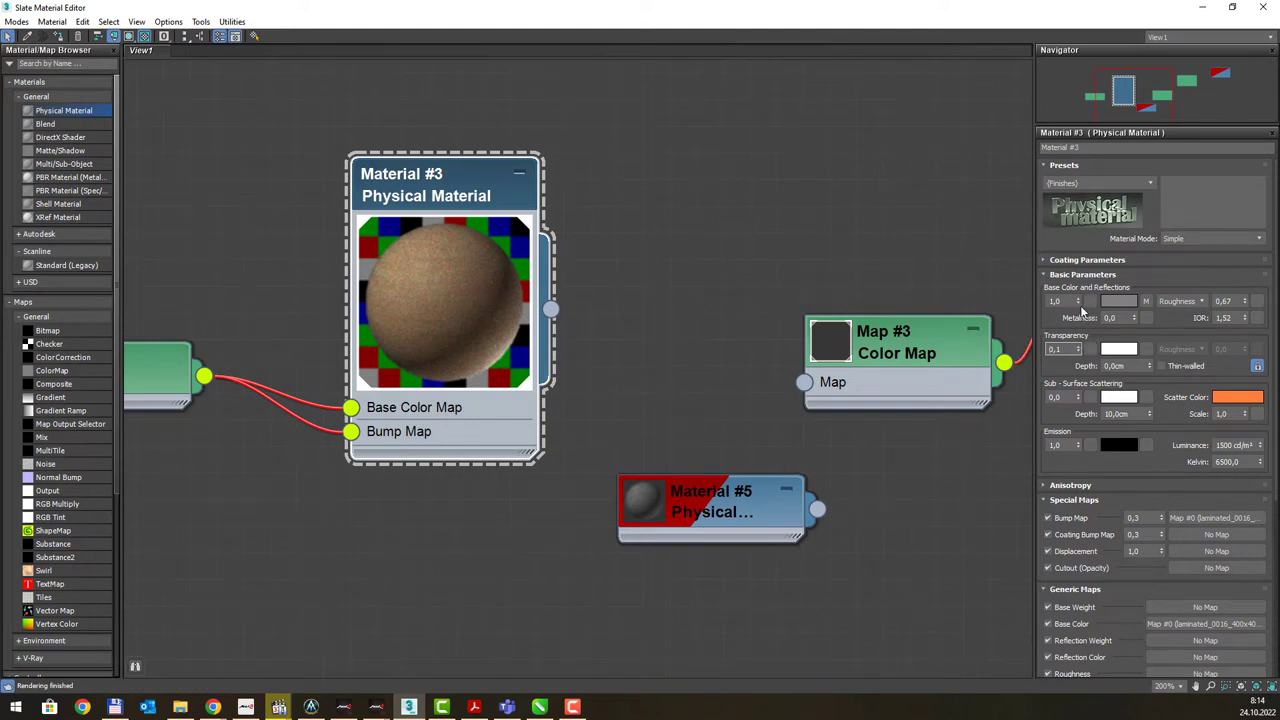
{"action": "left_click_drag", "start_coordinate": [1223, 306], "coordinate": [1186, 300]}
{"action": "type", "text": "0"}
{"action": "key", "text": "Return"}
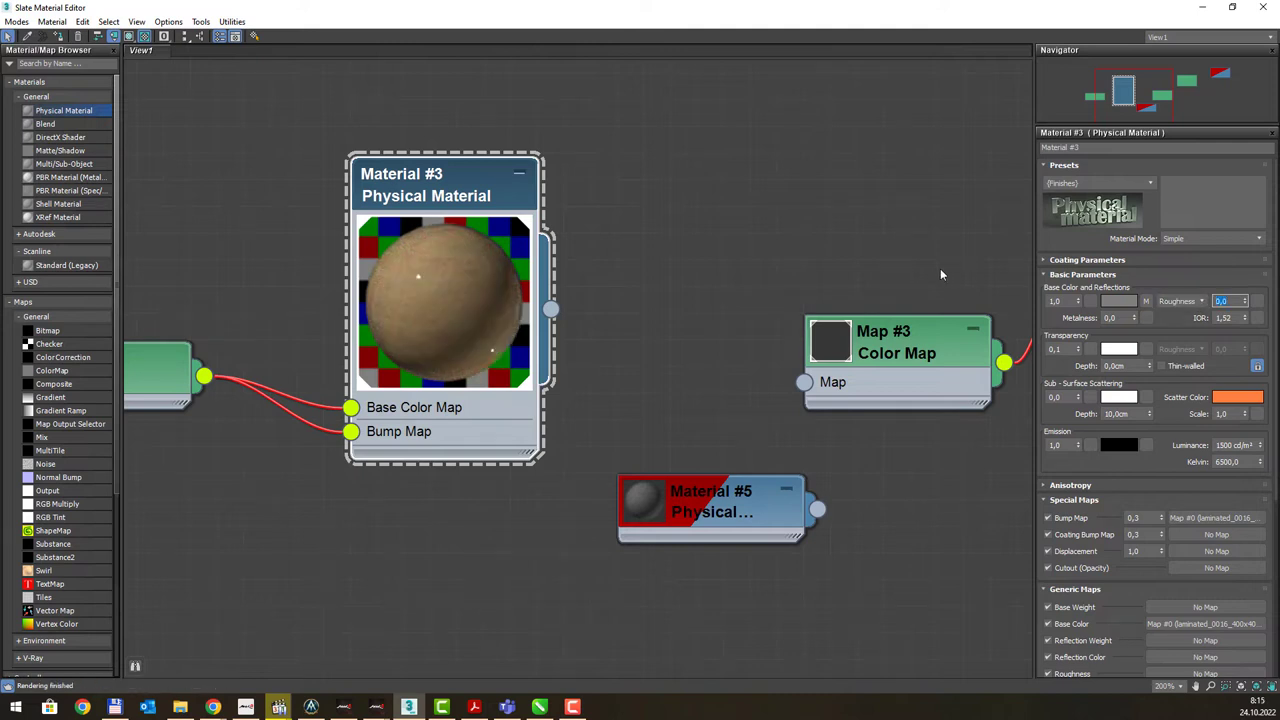
Reset and re-adjust Transparency with the spinner to about 0,7, then toggle the checker background
{"action": "right_click", "coordinate": [1077, 352]}
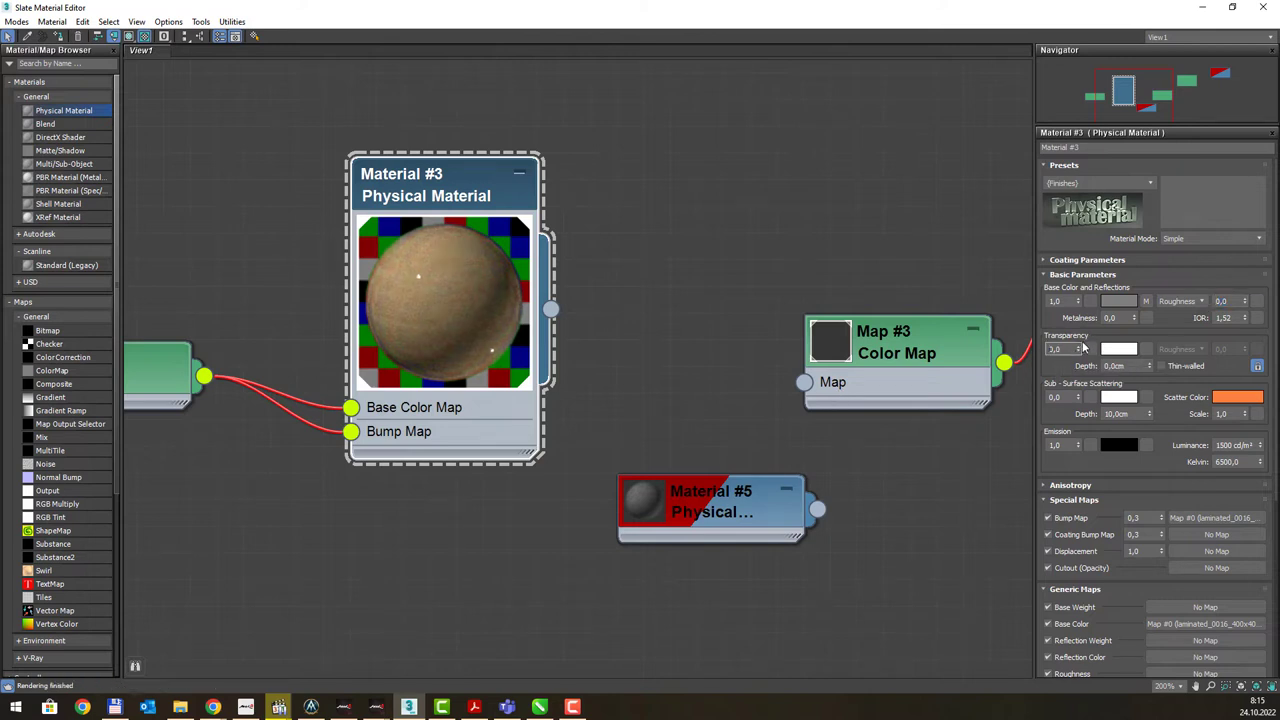
{"action": "left_click_drag", "start_coordinate": [1077, 352], "coordinate": [1086, 278]}
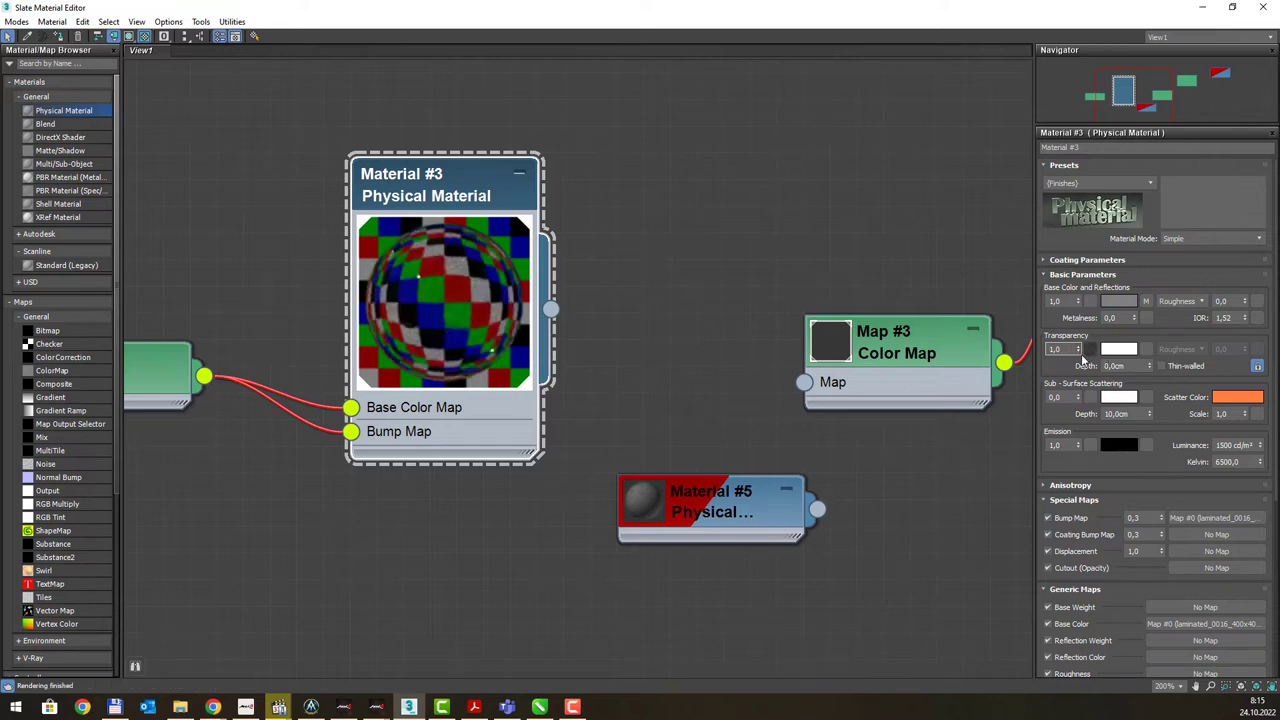
{"action": "left_click", "coordinate": [1078, 354]}
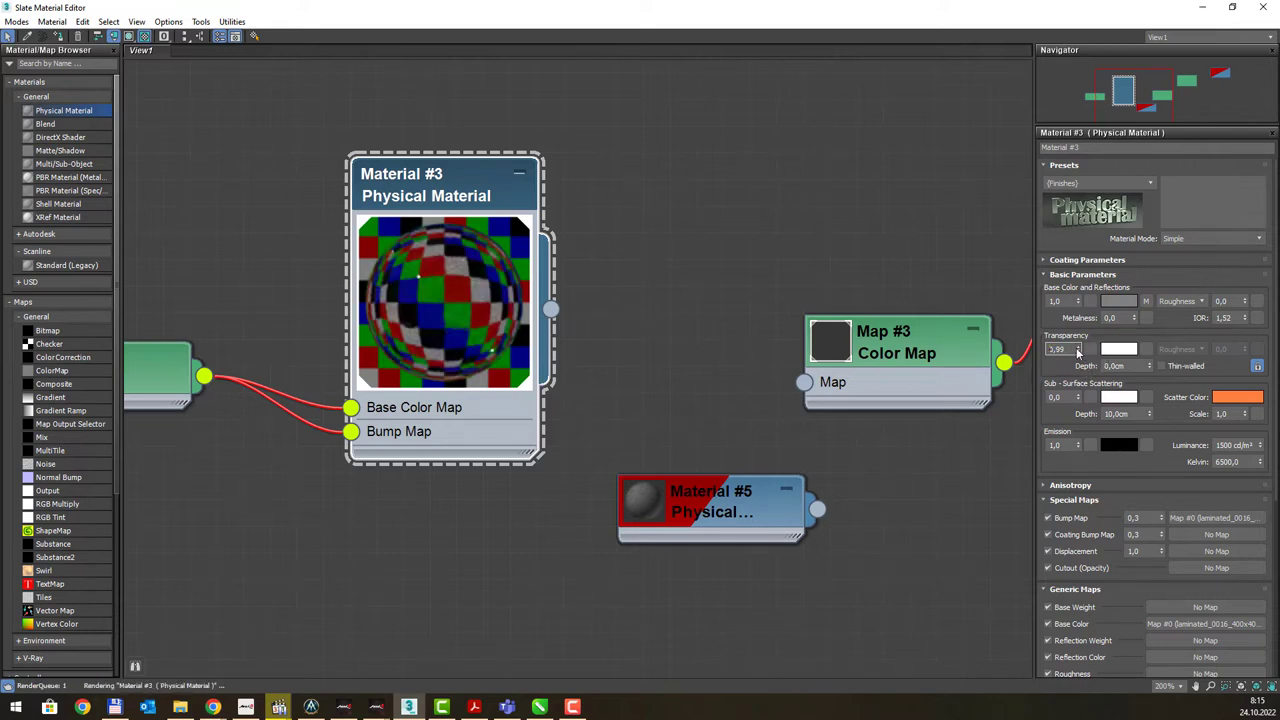
{"action": "left_click_drag", "start_coordinate": [1083, 356], "coordinate": [1078, 354]}
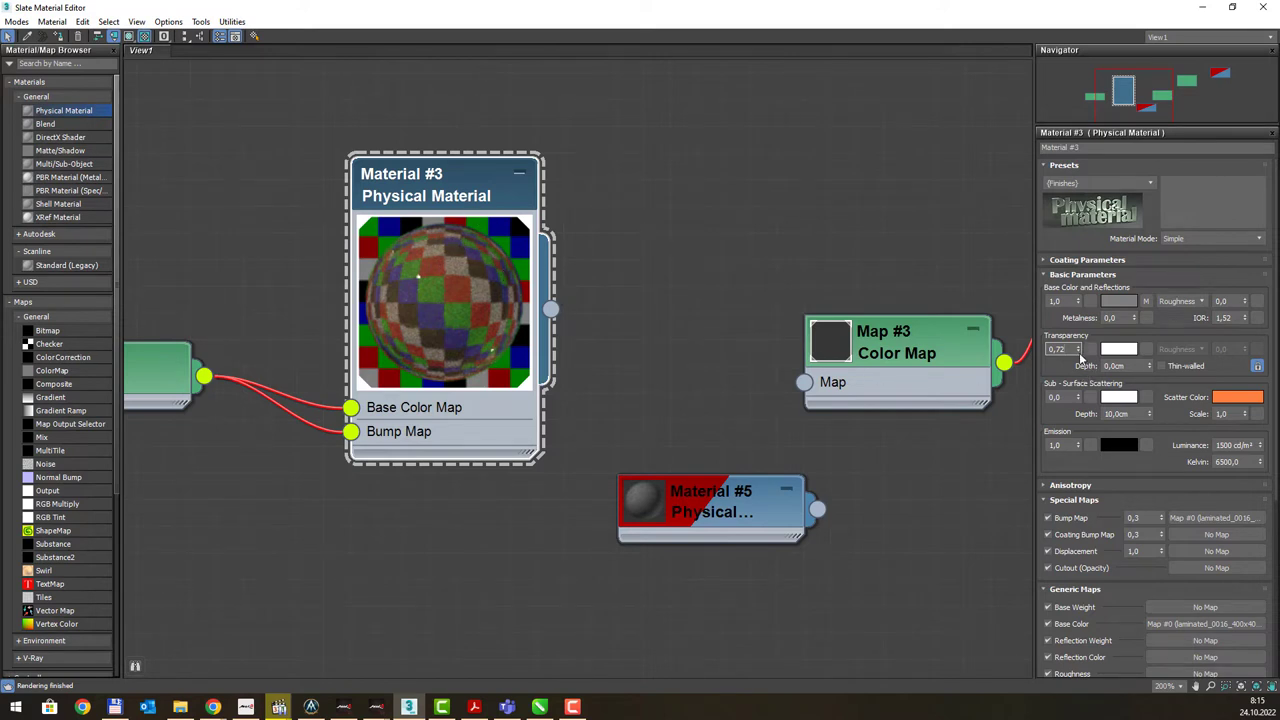
{"action": "left_click_drag", "start_coordinate": [1078, 350], "coordinate": [1078, 365]}
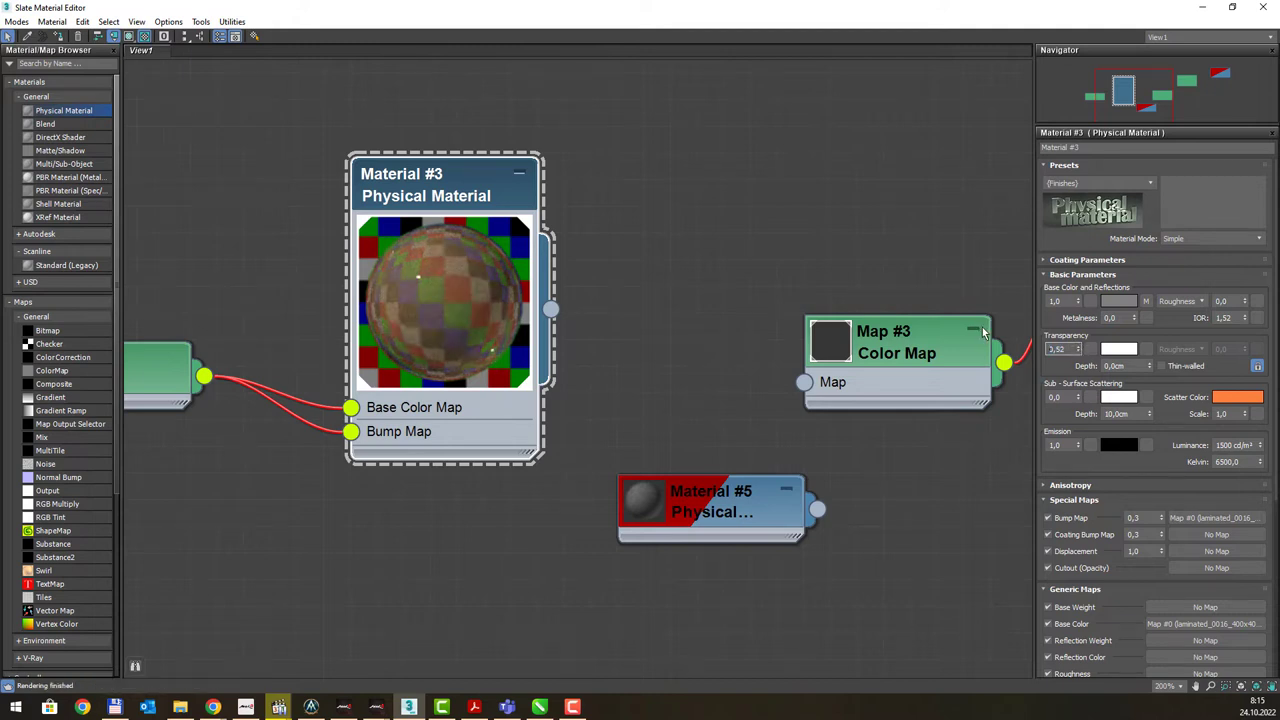
{"action": "left_click_drag", "start_coordinate": [1079, 355], "coordinate": [1081, 355]}
{"action": "type", "text": "0,7"}
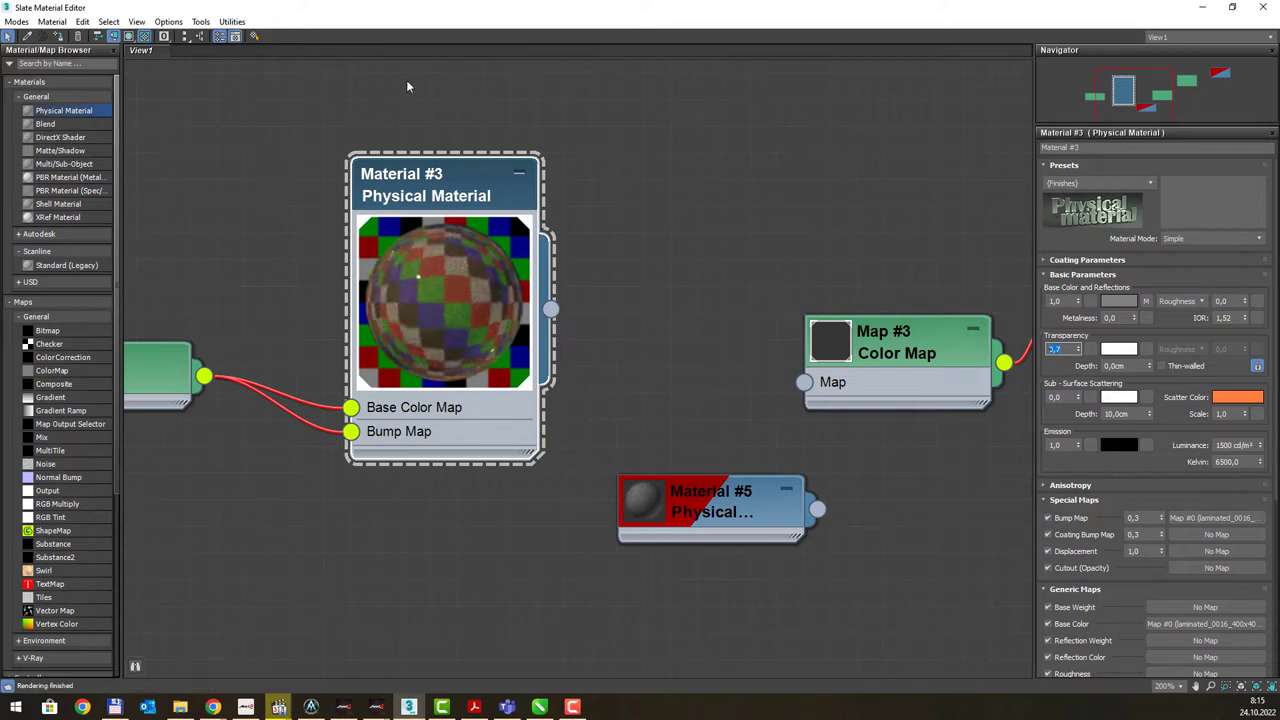
{"action": "left_click", "coordinate": [145, 37]}
Try Roughness 1,0 and spinner values, then settle Material #3's Roughness at 0,2
{"action": "double_click", "coordinate": [1222, 301]}
{"action": "type", "text": "1"}
{"action": "key", "text": "Return"}
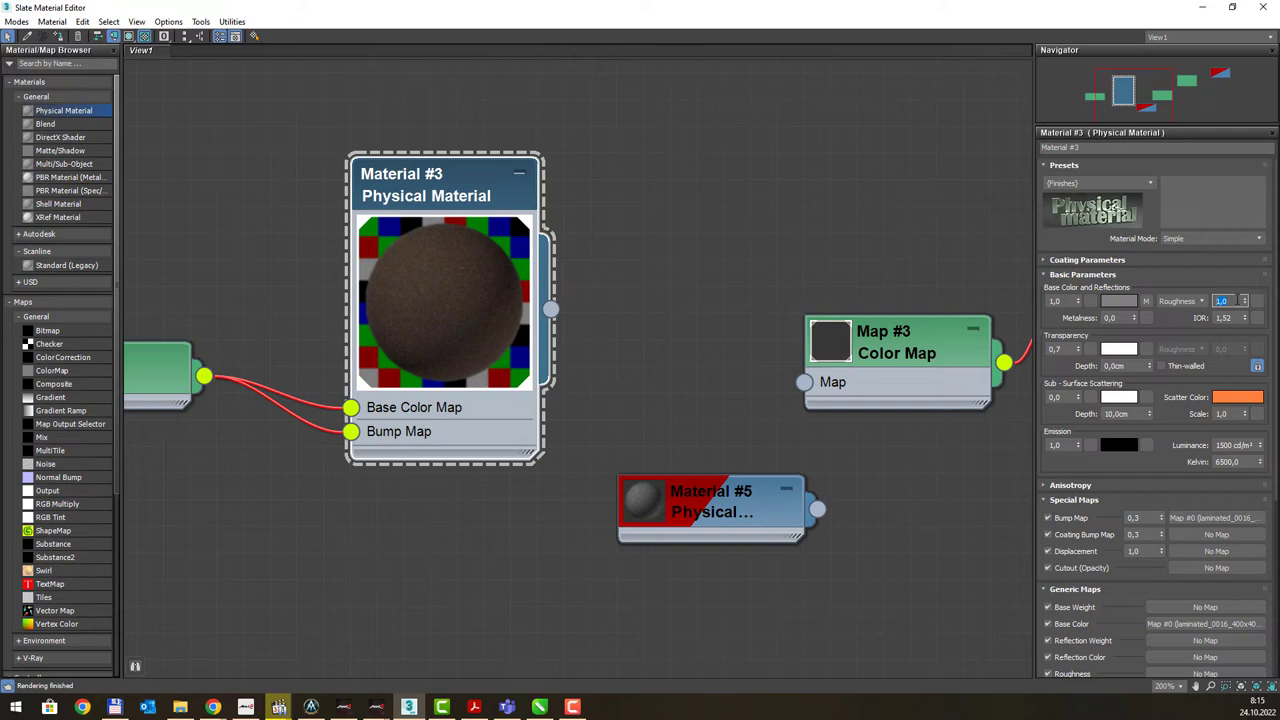
{"action": "mouse_move", "coordinate": [1244, 302]}
{"action": "left_mouse_down"}
{"action": "mouse_move", "coordinate": [1248, 345]}
{"action": "mouse_move", "coordinate": [1232, 306]}
{"action": "left_mouse_up"}
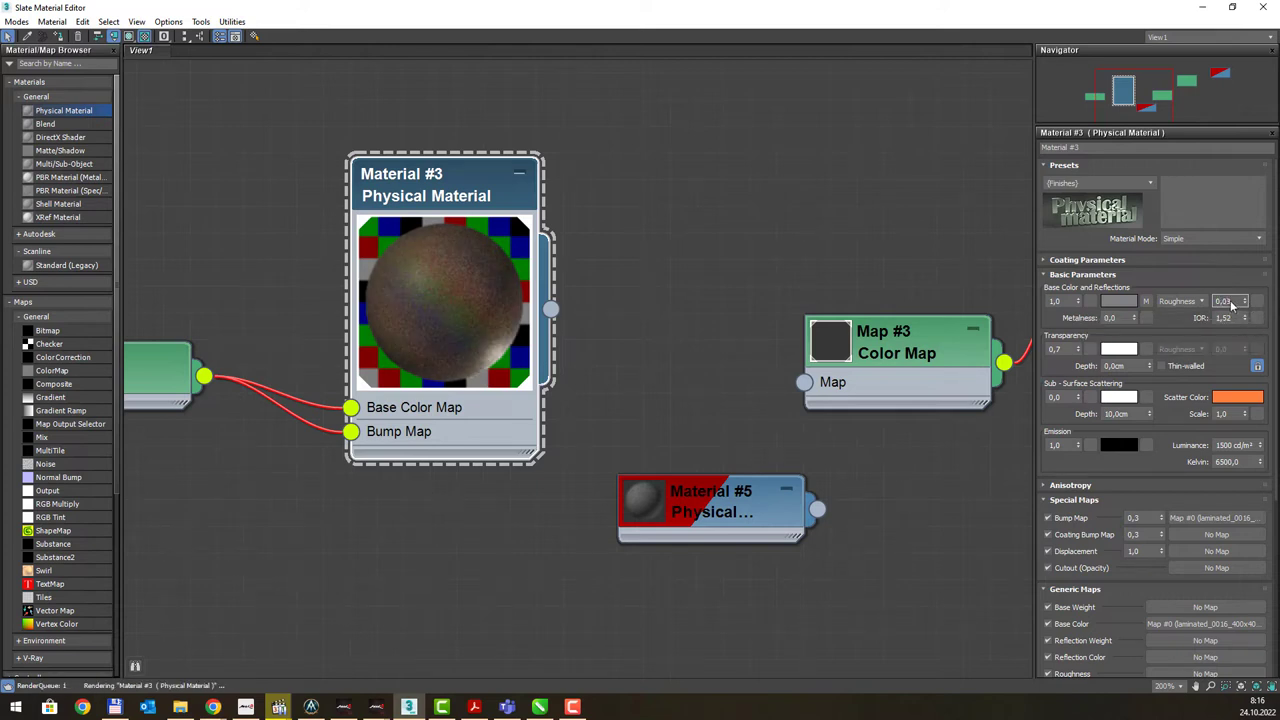
{"action": "double_click", "coordinate": [1226, 301]}
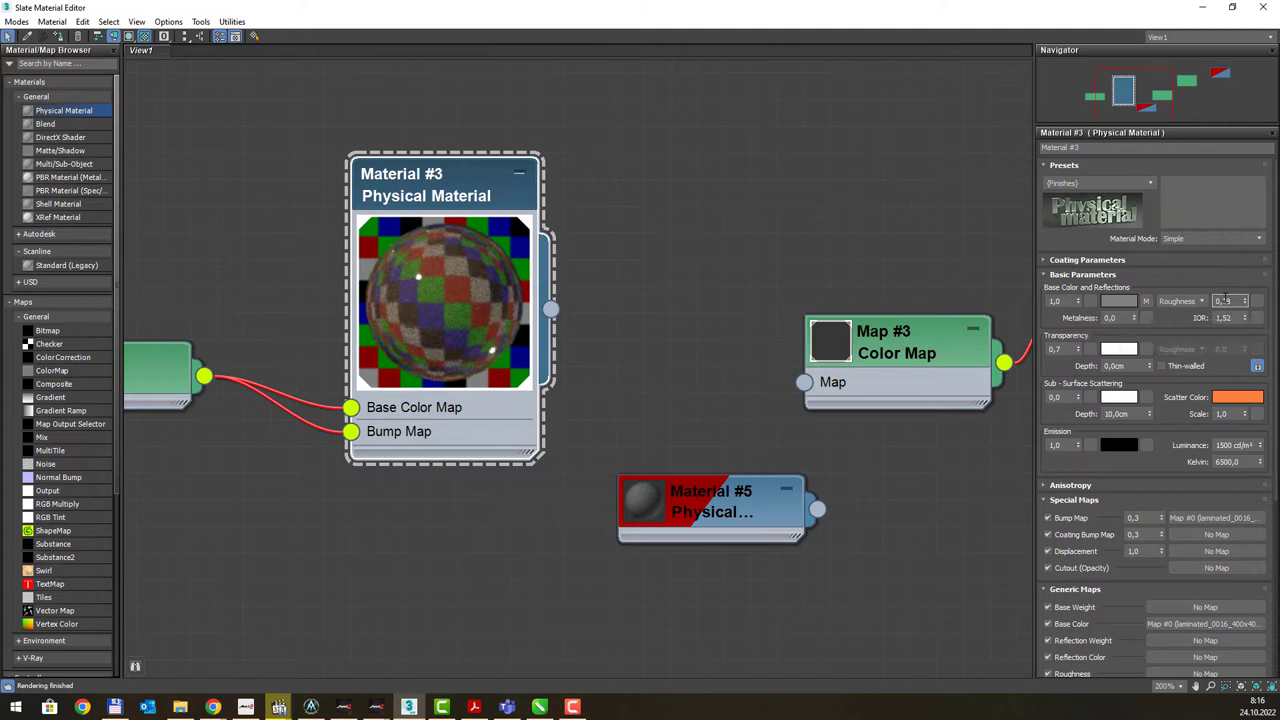
{"action": "type", "text": "0,2"}
{"action": "key", "text": "Return"}
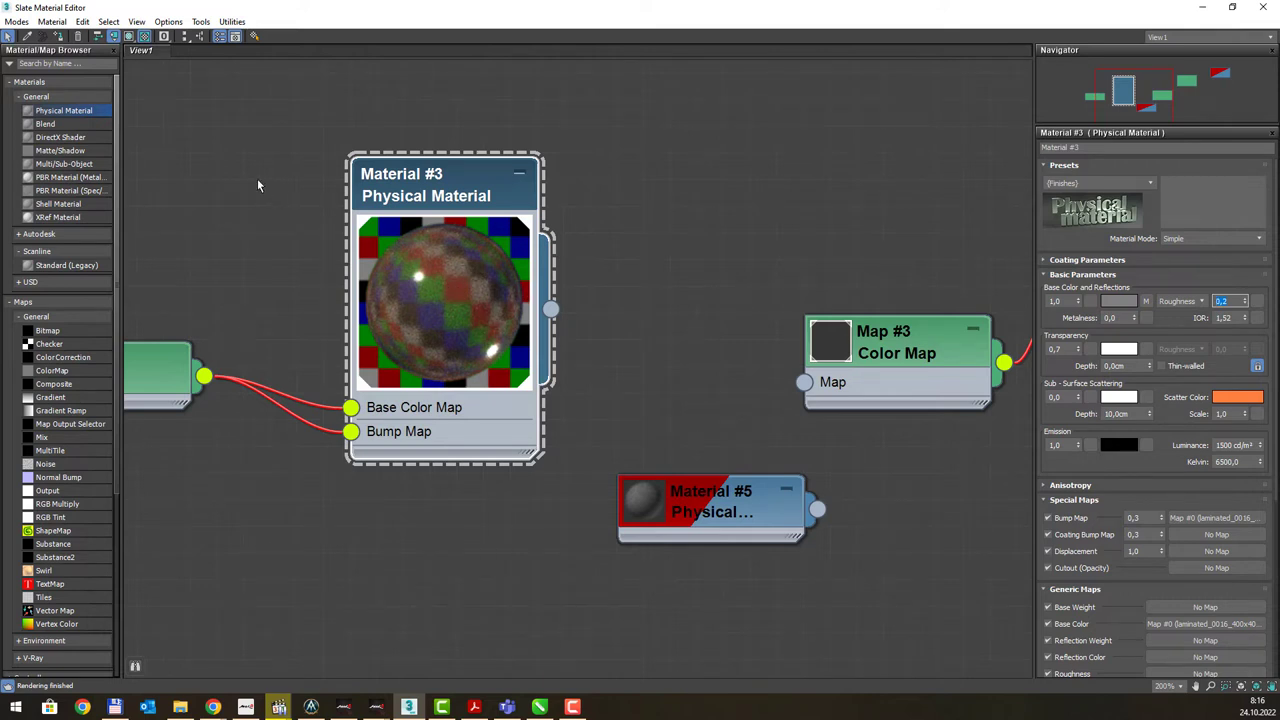
{"action": "left_click", "coordinate": [164, 37]}
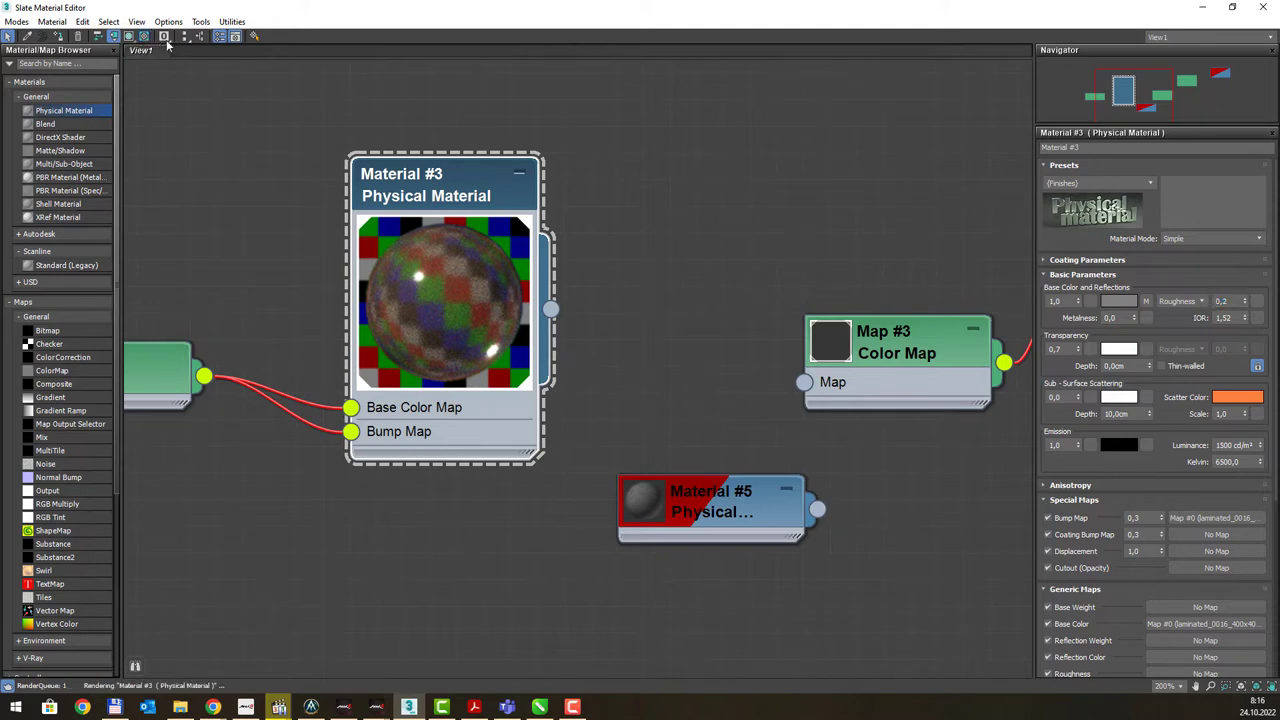
{"action": "left_click", "coordinate": [166, 42]}
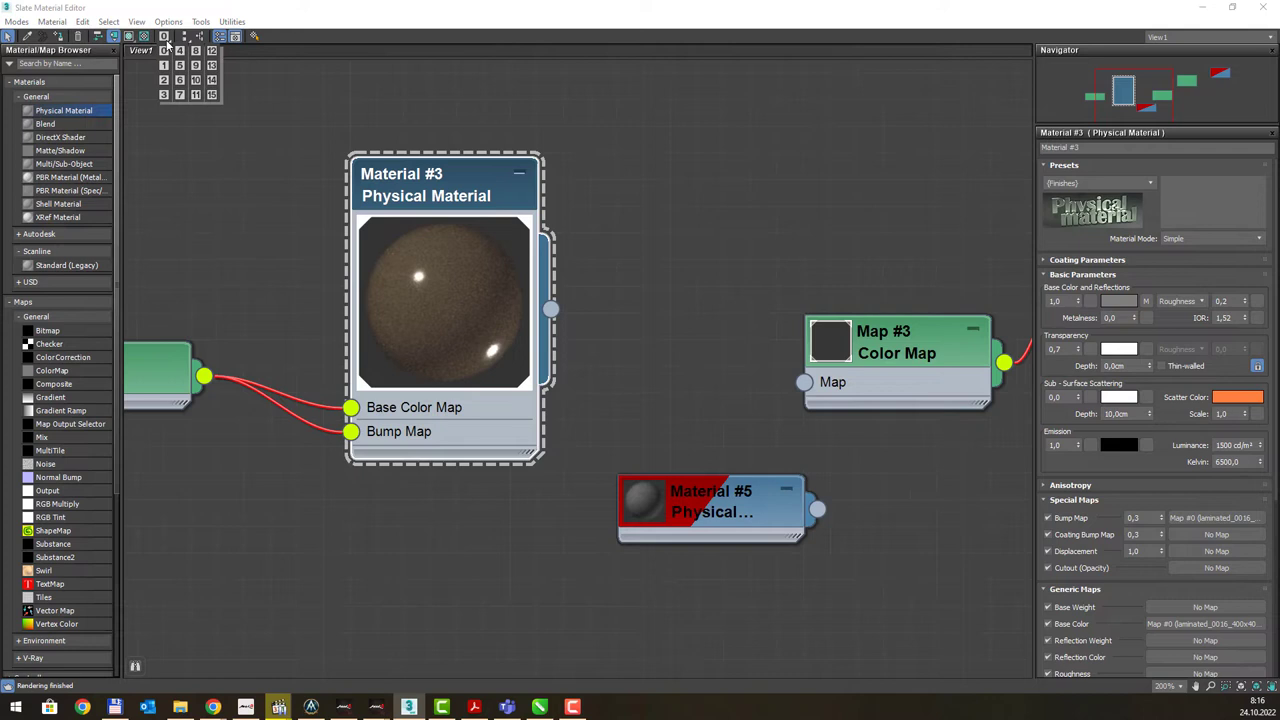
{"action": "left_click", "coordinate": [166, 46]}
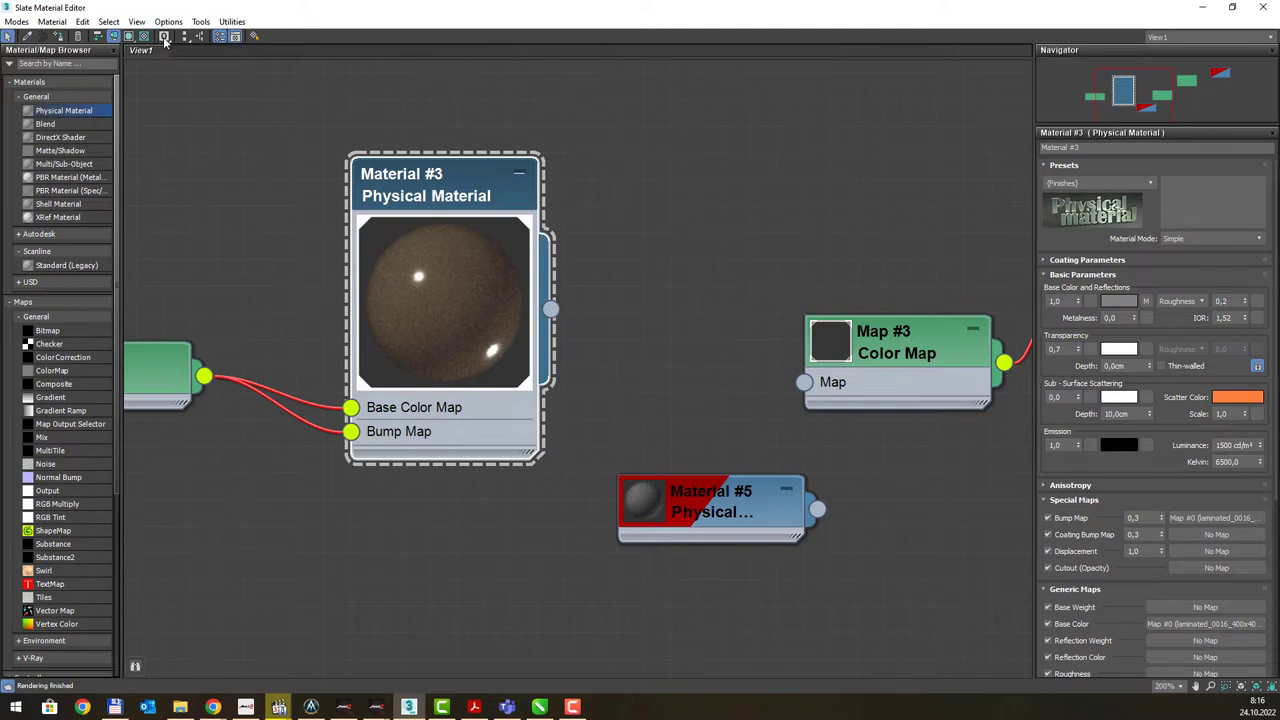
{"action": "left_click_drag", "start_coordinate": [165, 40], "coordinate": [196, 80]}
{"action": "left_click_drag", "start_coordinate": [165, 38], "coordinate": [166, 52]}
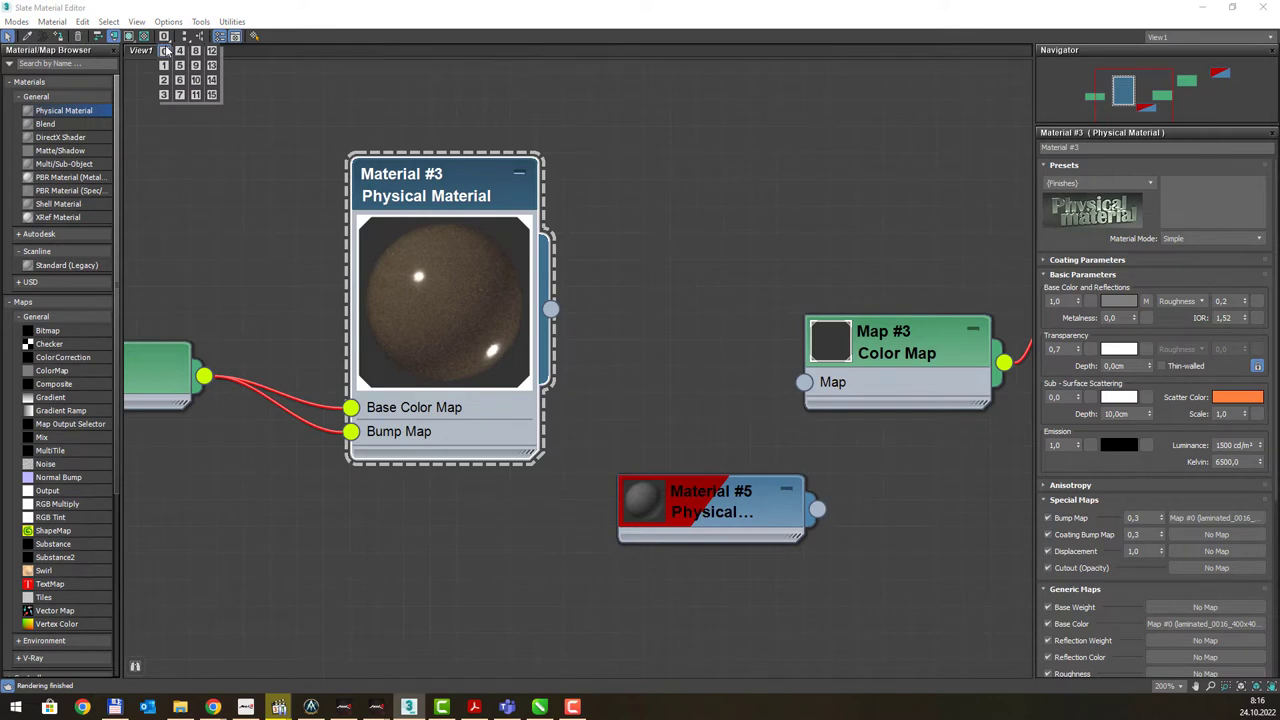
Zoom out to 78% to frame the Bitmap, Checker chain and Material #5, then box-select all nodes
{"action": "scroll", "coordinate": [243, 210], "scroll_direction": "down", "scroll_amount": 1}
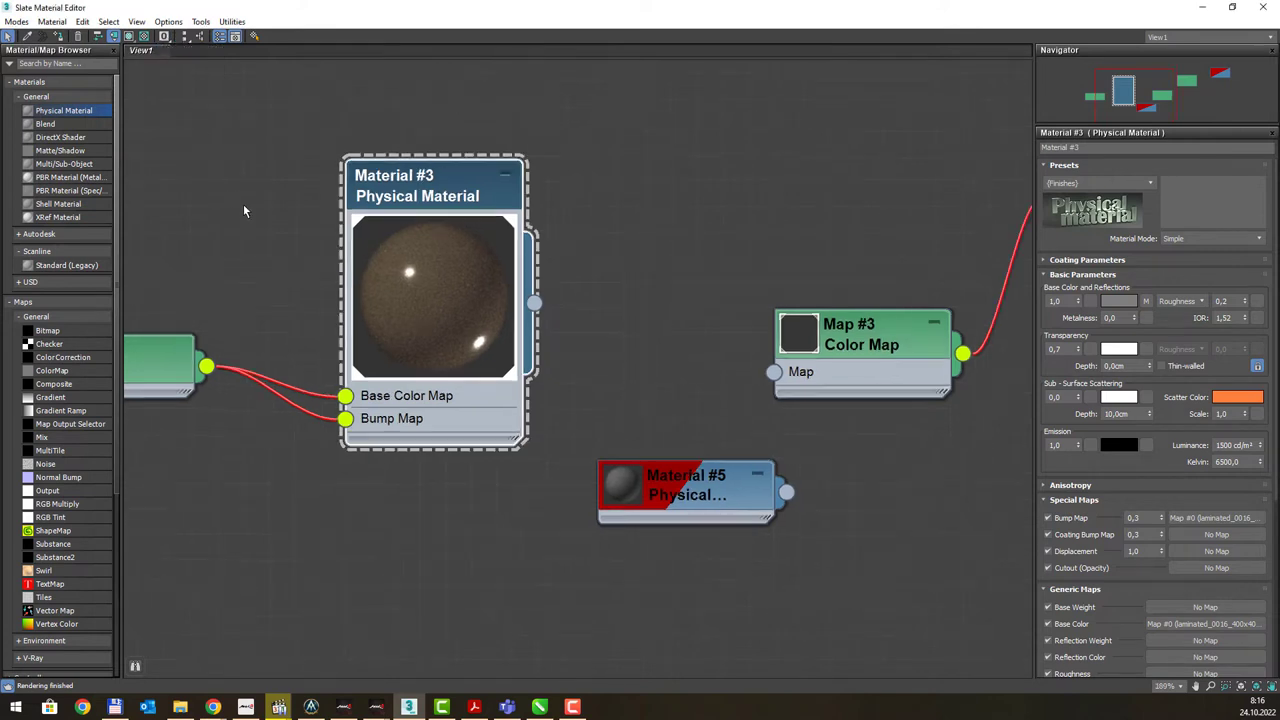
{"action": "scroll", "coordinate": [243, 210], "scroll_direction": "down", "scroll_amount": 1}
{"action": "middle_click_drag", "start_coordinate": [259, 175], "coordinate": [489, 195]}
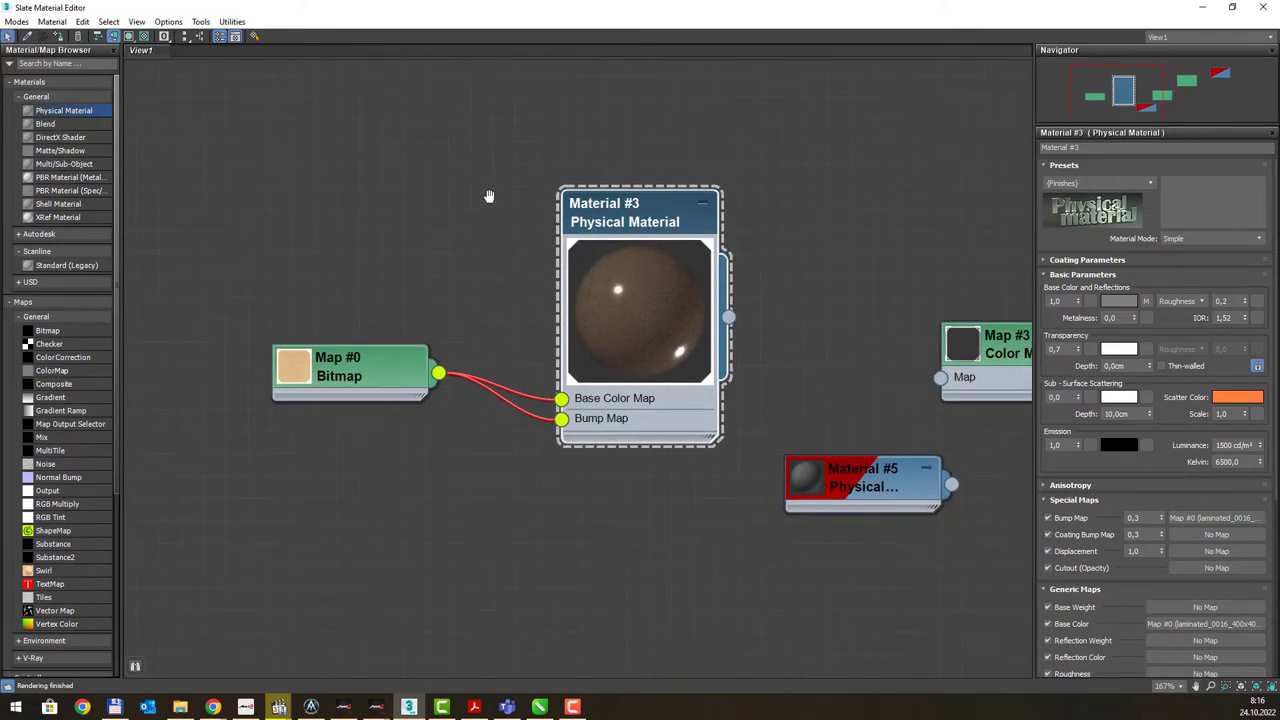
{"action": "middle_click_drag", "start_coordinate": [397, 211], "coordinate": [324, 222]}
{"action": "scroll", "coordinate": [324, 222], "scroll_direction": "down", "scroll_amount": 1}
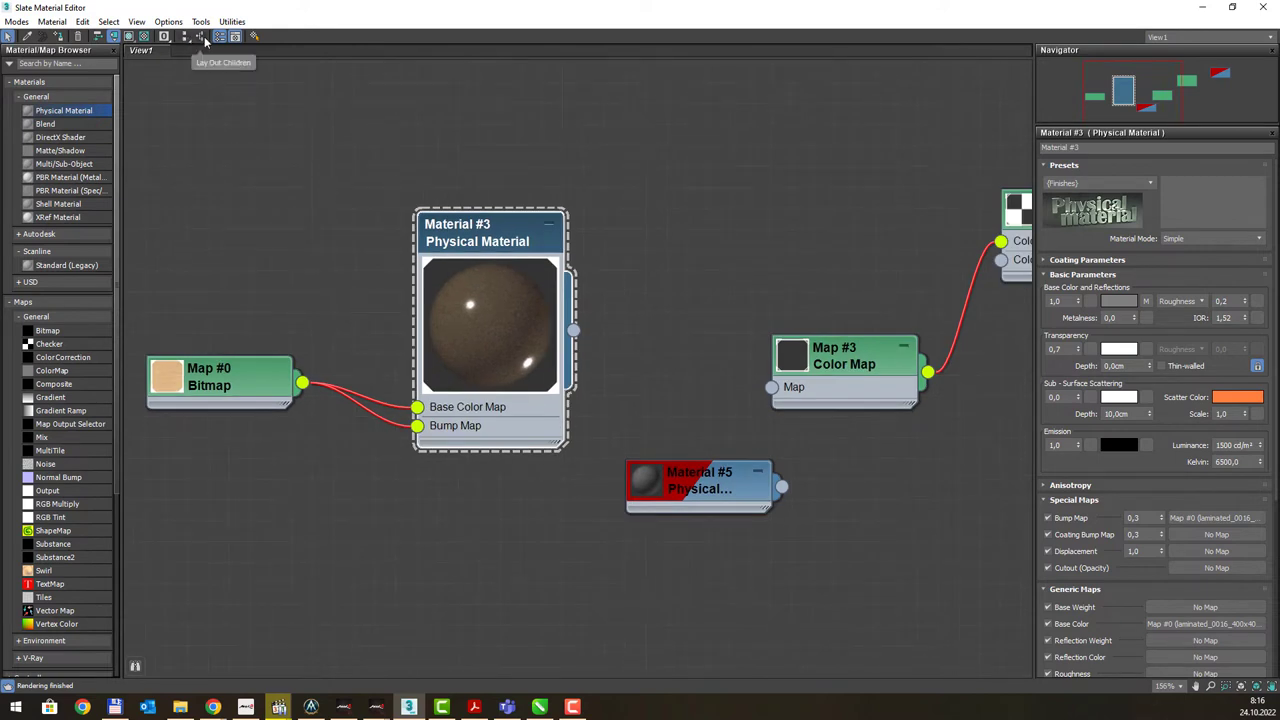
{"action": "scroll", "coordinate": [337, 162], "scroll_direction": "down", "scroll_amount": 6}
{"action": "scroll", "coordinate": [330, 162], "scroll_direction": "down", "scroll_amount": 3}
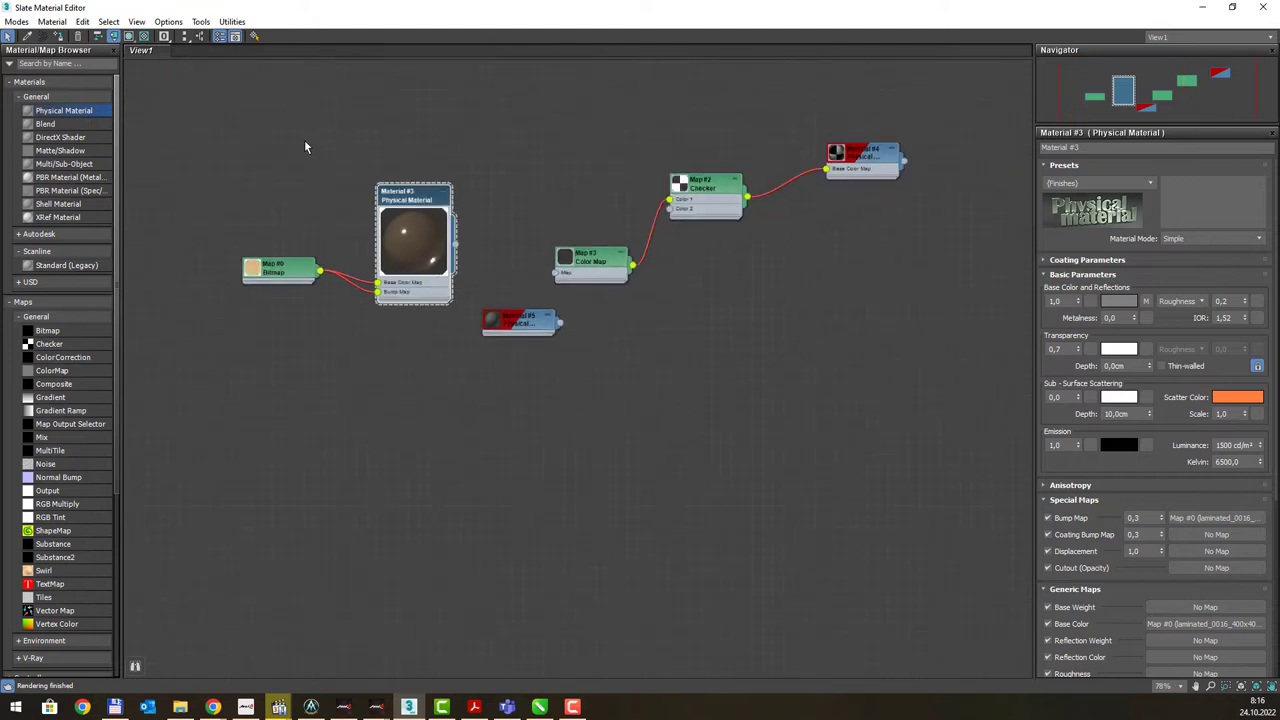
{"action": "left_click_drag", "start_coordinate": [182, 76], "coordinate": [974, 489]}
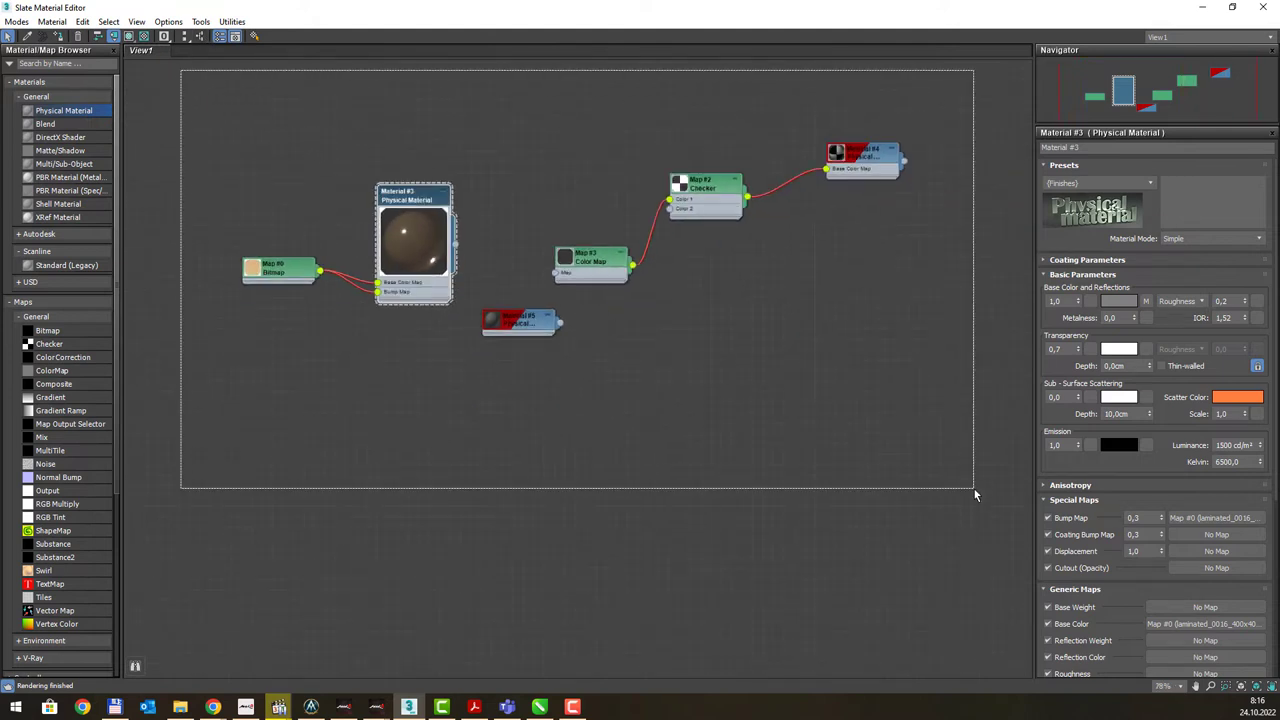
{"action": "left_click_drag", "start_coordinate": [171, 80], "coordinate": [984, 462]}
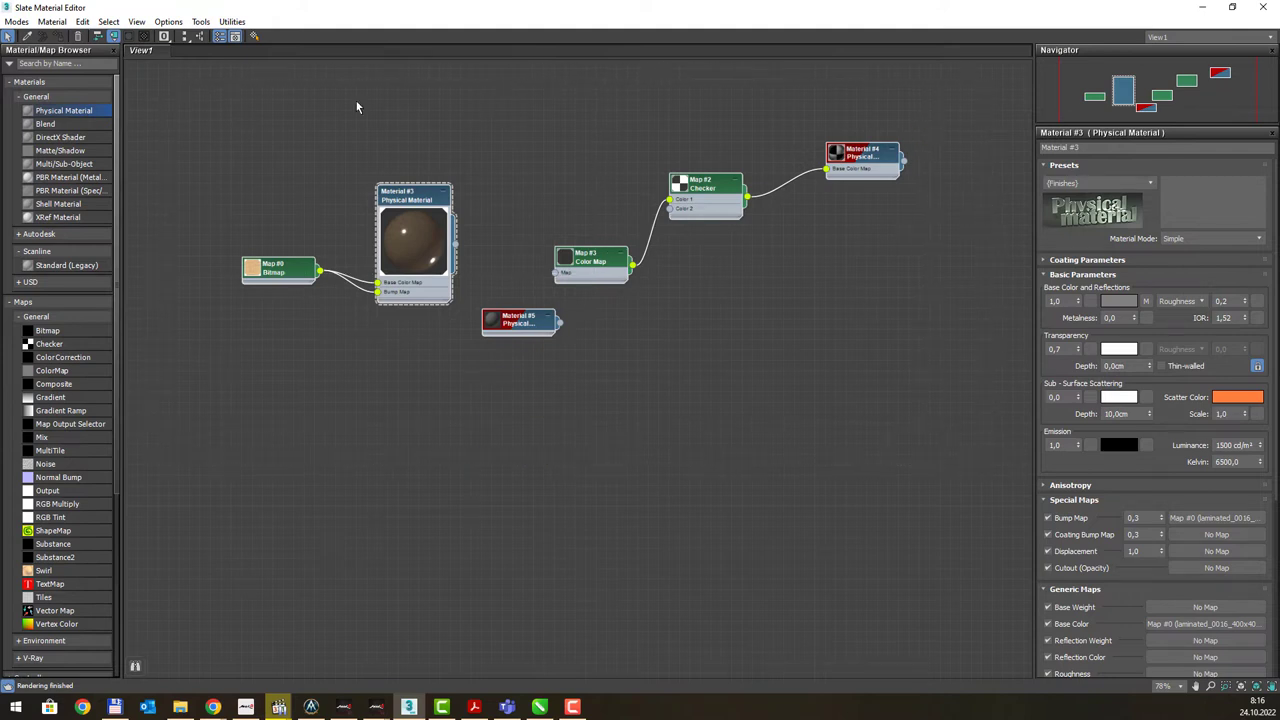
Apply Lay Out All – Vertical, then move Material #3, its Bitmap and Material #5 by hand
{"action": "left_click", "coordinate": [185, 44]}
{"action": "scroll", "coordinate": [672, 286], "scroll_direction": "down", "scroll_amount": 2}
{"action": "scroll", "coordinate": [671, 288], "scroll_direction": "down", "scroll_amount": 2}
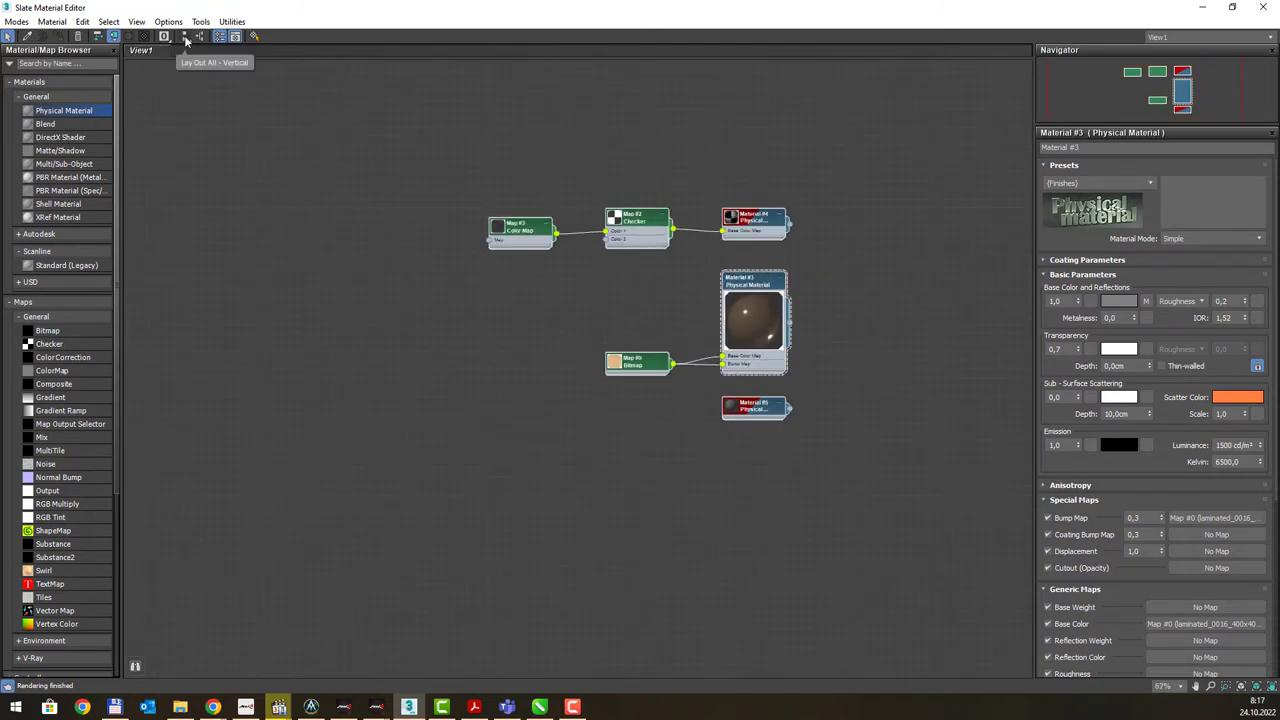
{"action": "left_click_drag", "start_coordinate": [185, 40], "coordinate": [188, 66]}
{"action": "scroll", "coordinate": [761, 341], "scroll_direction": "down", "scroll_amount": 3}
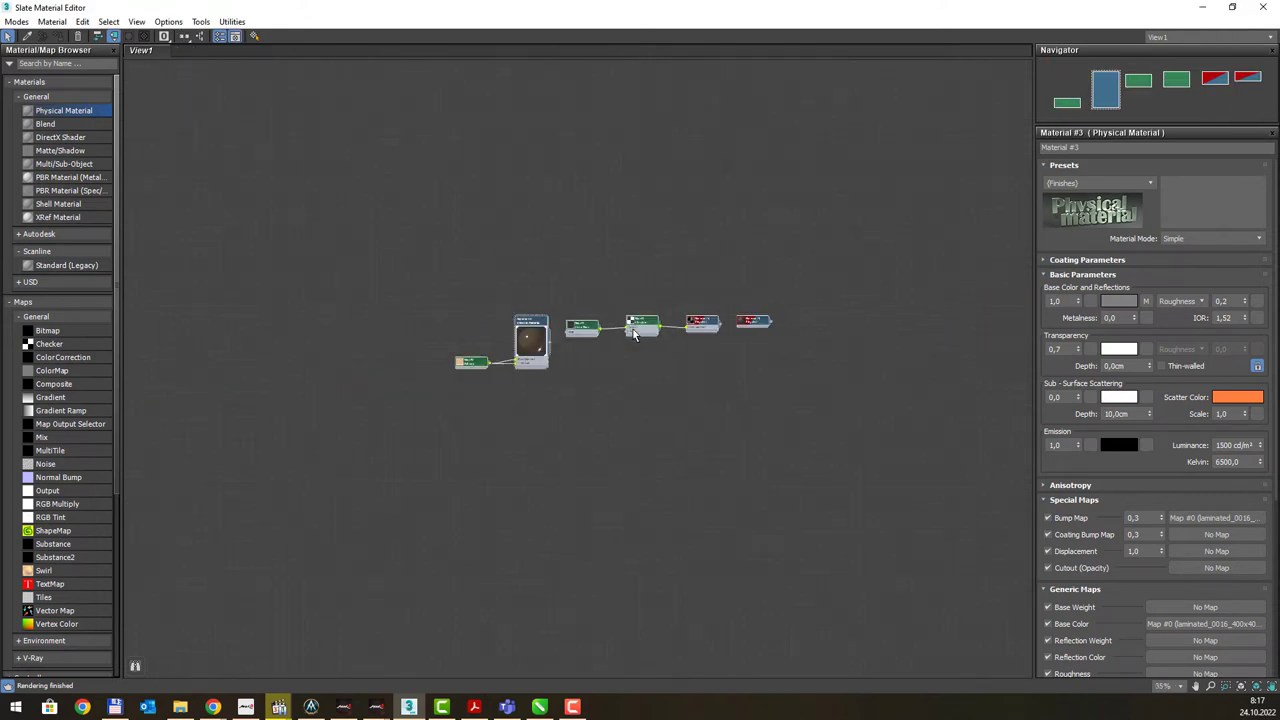
{"action": "scroll", "coordinate": [761, 341], "scroll_direction": "up", "scroll_amount": 2}
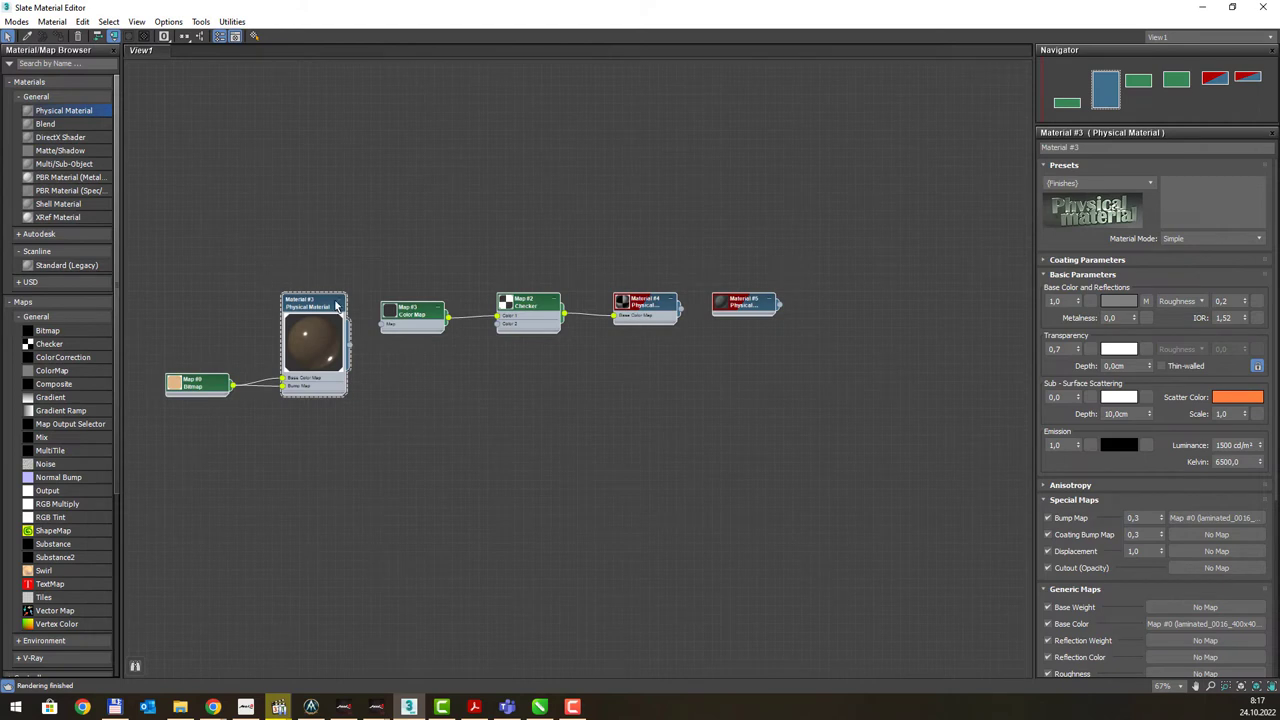
{"action": "middle_click_drag", "start_coordinate": [317, 306], "coordinate": [352, 314]}
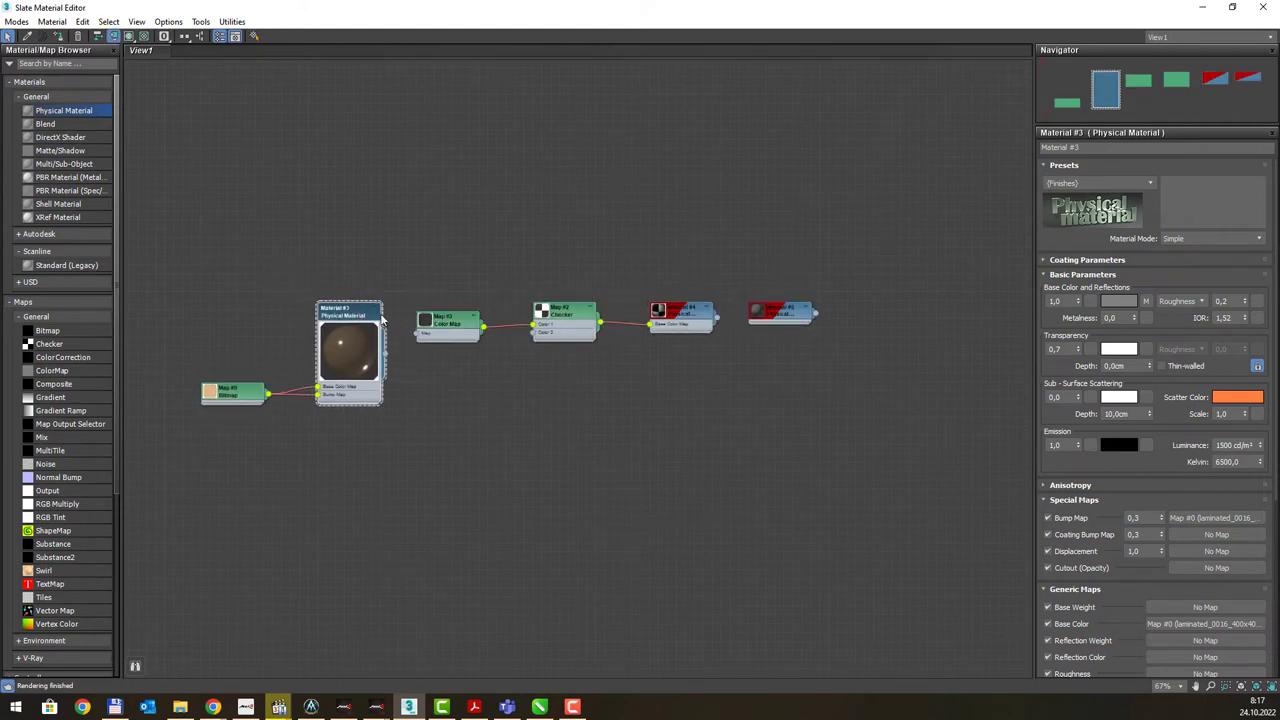
{"action": "left_click_drag", "start_coordinate": [348, 312], "coordinate": [572, 312]}
{"action": "left_click_drag", "start_coordinate": [779, 318], "coordinate": [564, 360]}
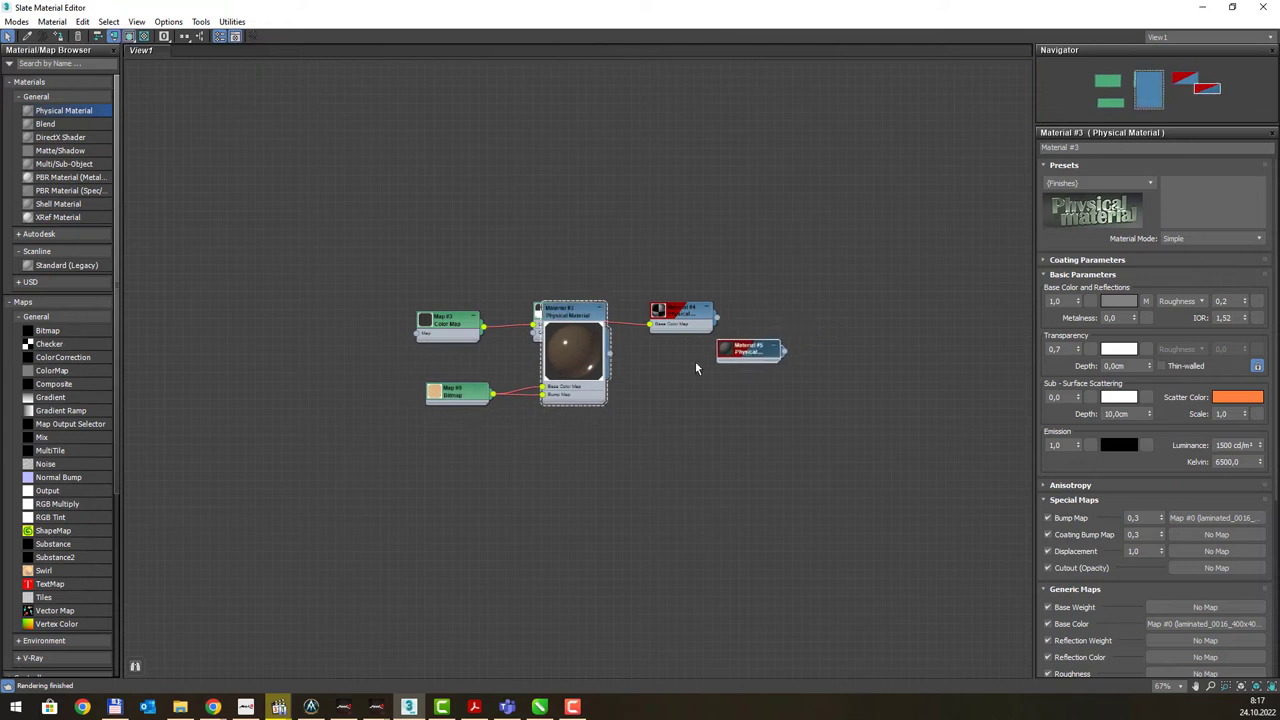
Box-select the nodes, apply Lay Out All – Horizontal, and recentre Material #3 in the view
{"action": "left_click_drag", "start_coordinate": [309, 210], "coordinate": [886, 522]}
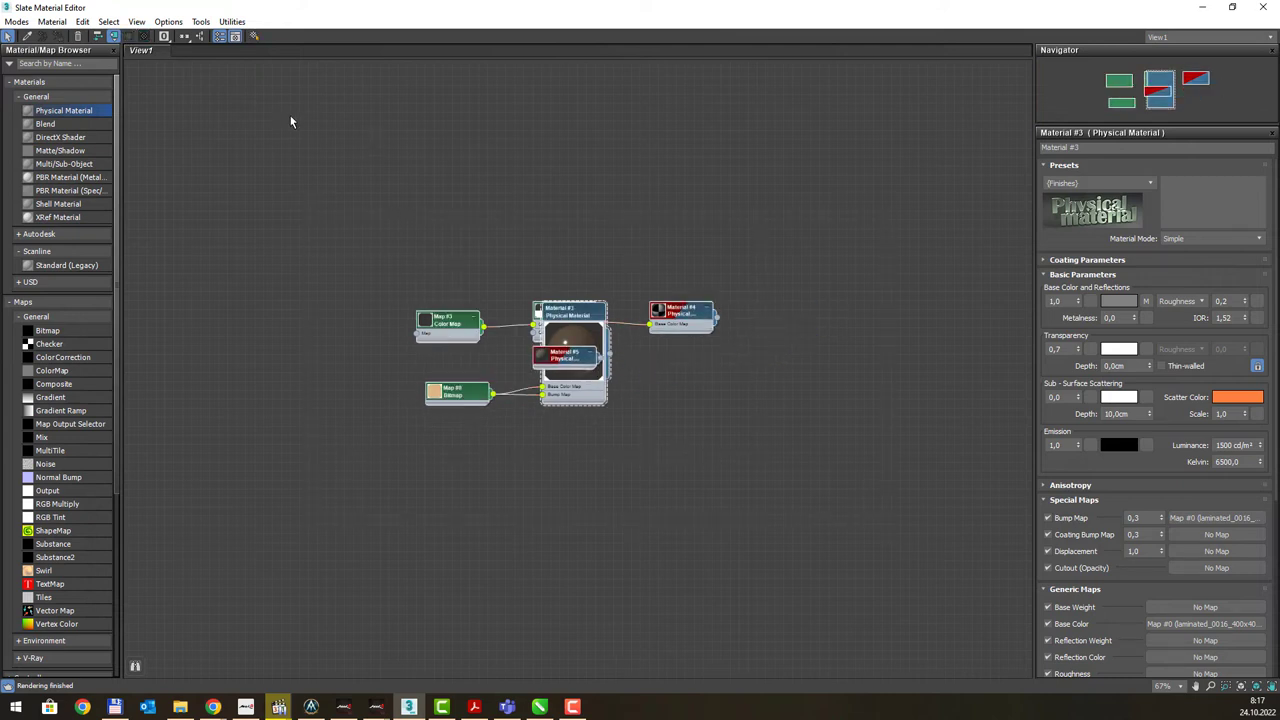
{"action": "left_click", "coordinate": [188, 40]}
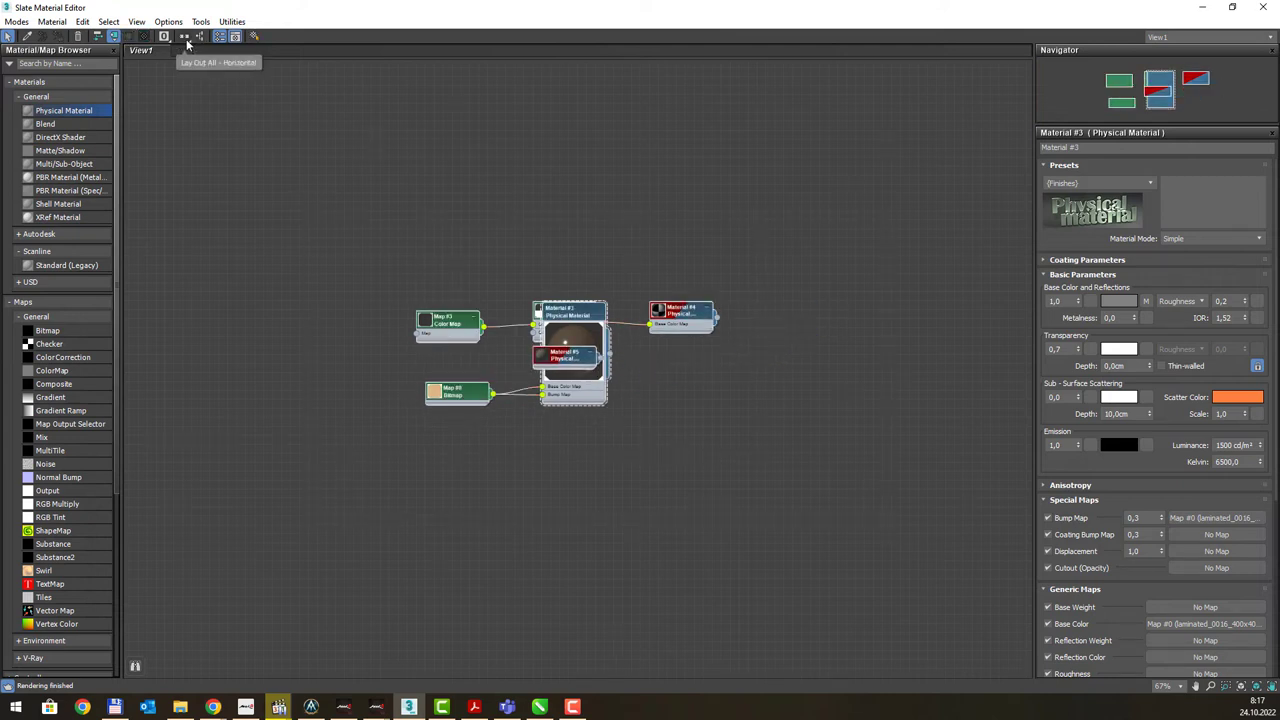
{"action": "scroll", "coordinate": [475, 209], "scroll_direction": "down", "scroll_amount": 1}
{"action": "scroll", "coordinate": [475, 209], "scroll_direction": "up", "scroll_amount": 1}
{"action": "scroll", "coordinate": [499, 211], "scroll_direction": "down", "scroll_amount": 3}
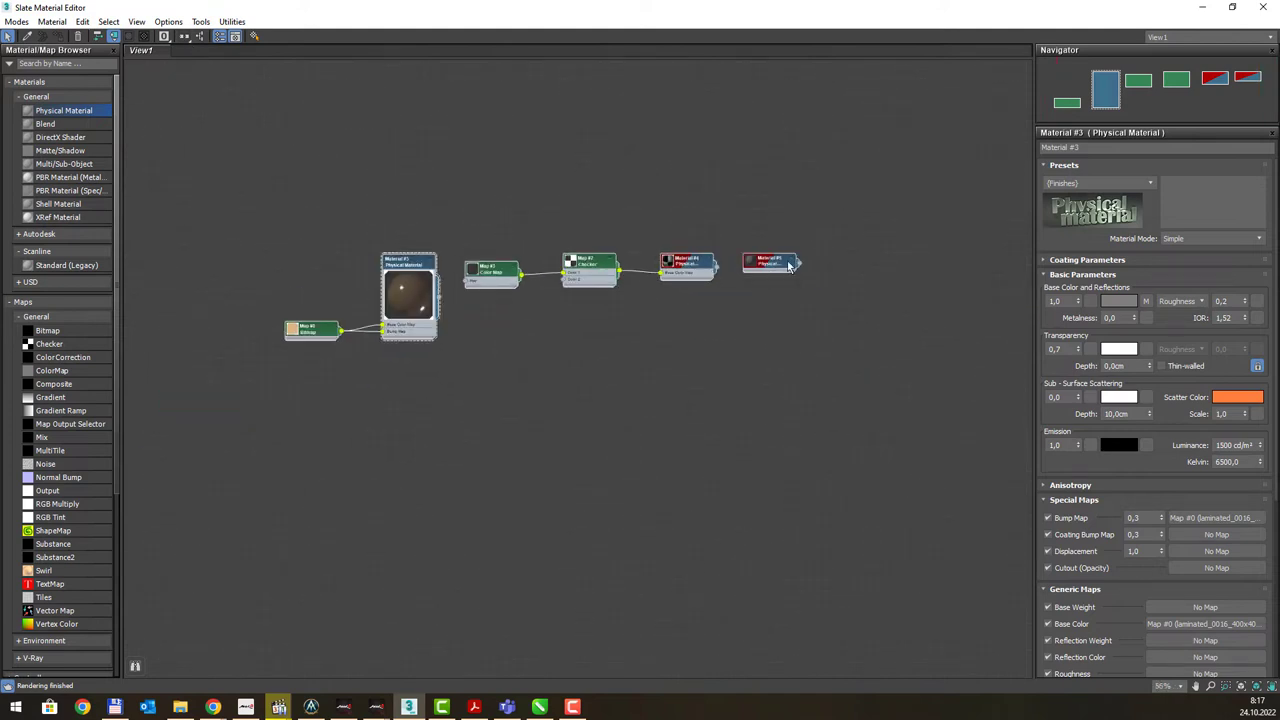
{"action": "left_click", "coordinate": [185, 40]}
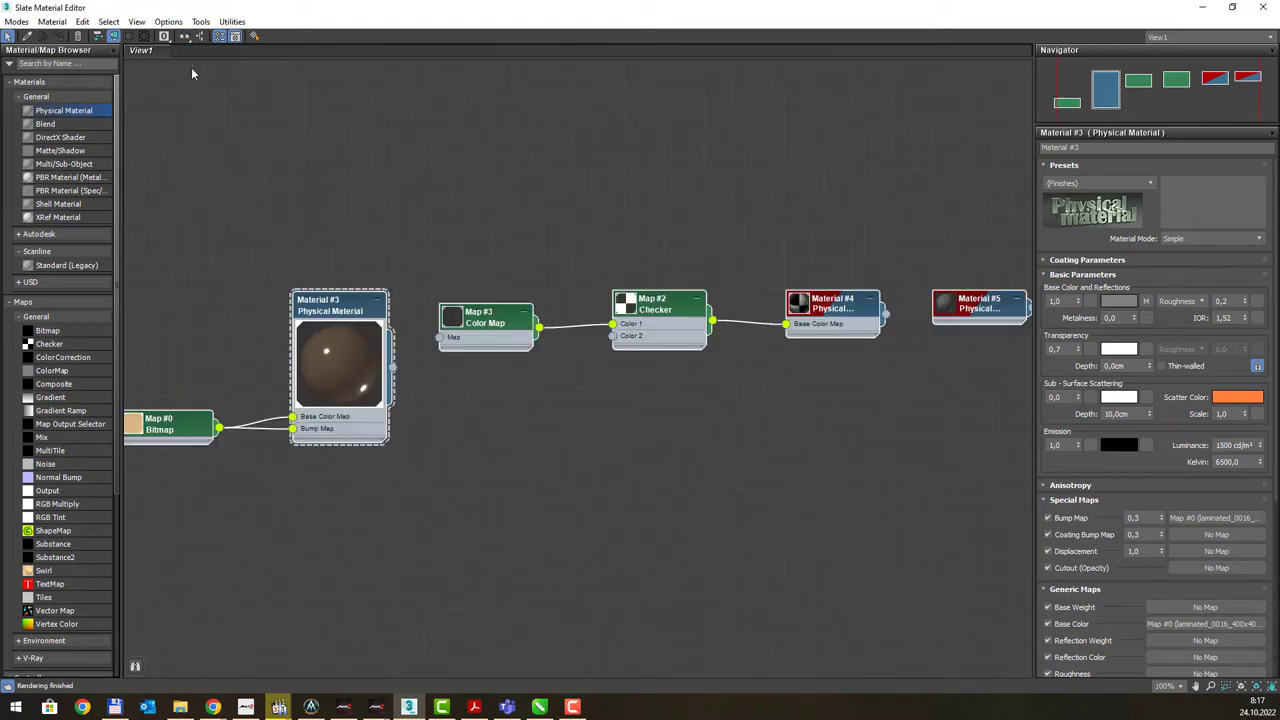
{"action": "left_click_drag", "start_coordinate": [185, 38], "coordinate": [185, 62]}
{"action": "scroll", "coordinate": [542, 197], "scroll_direction": "down", "scroll_amount": 3}
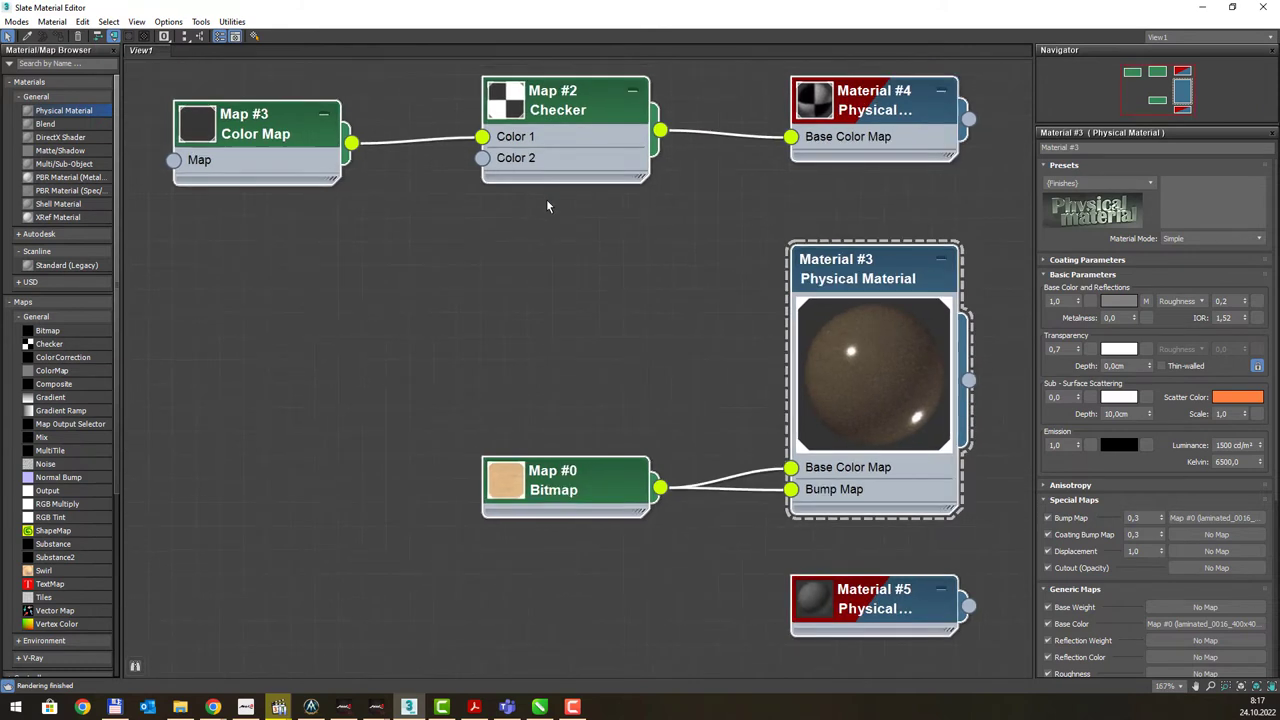
{"action": "scroll", "coordinate": [587, 205], "scroll_direction": "down", "scroll_amount": 5}
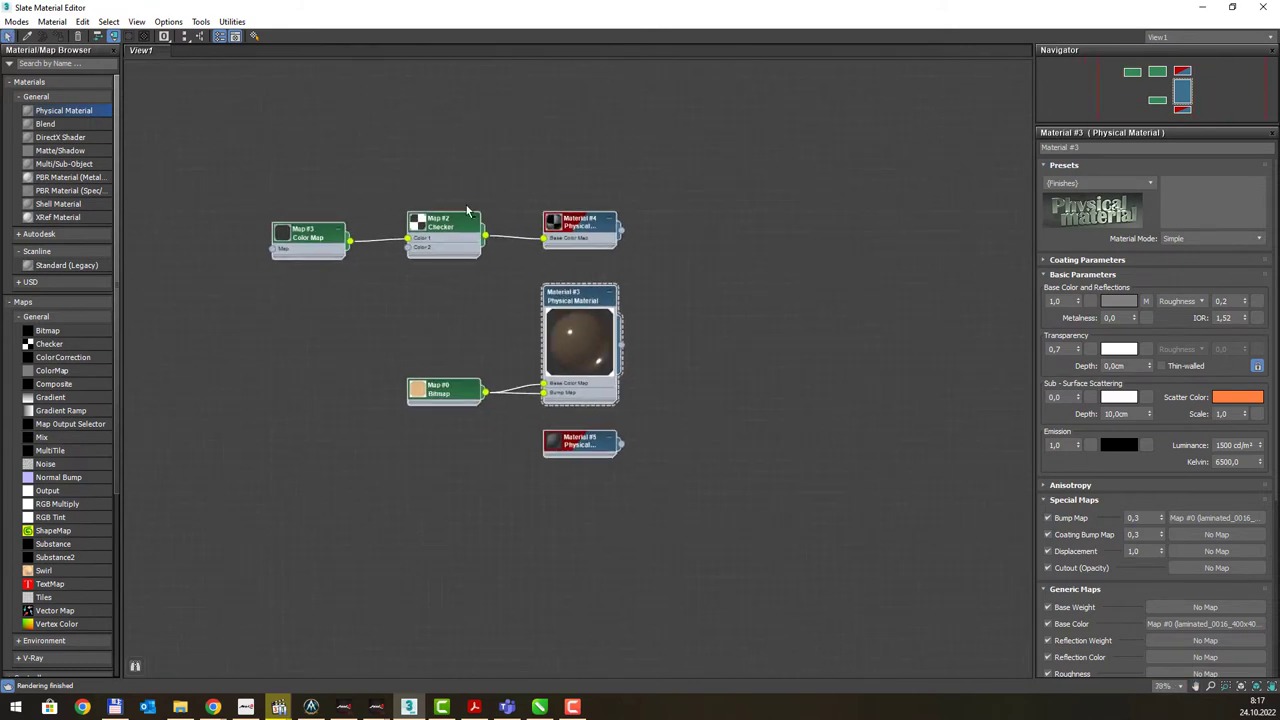
{"action": "middle_click_drag", "start_coordinate": [677, 467], "coordinate": [470, 197]}
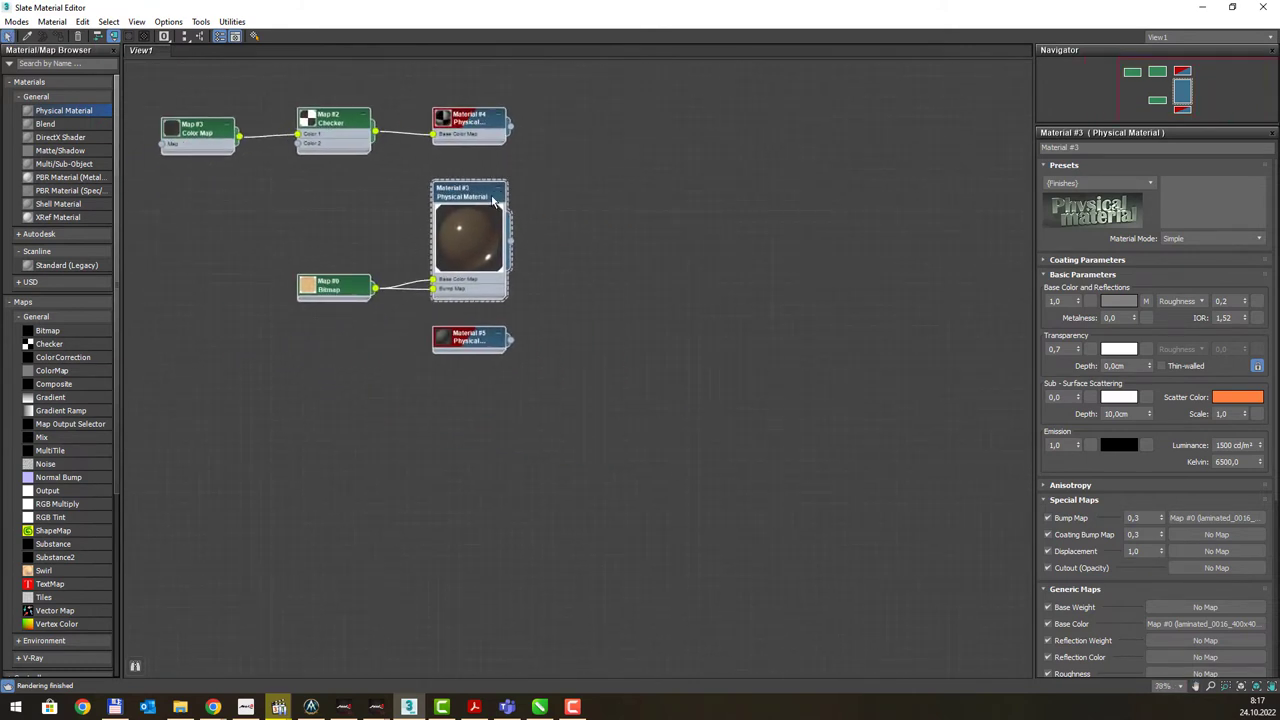
{"action": "middle_click_drag", "start_coordinate": [518, 244], "coordinate": [545, 314]}
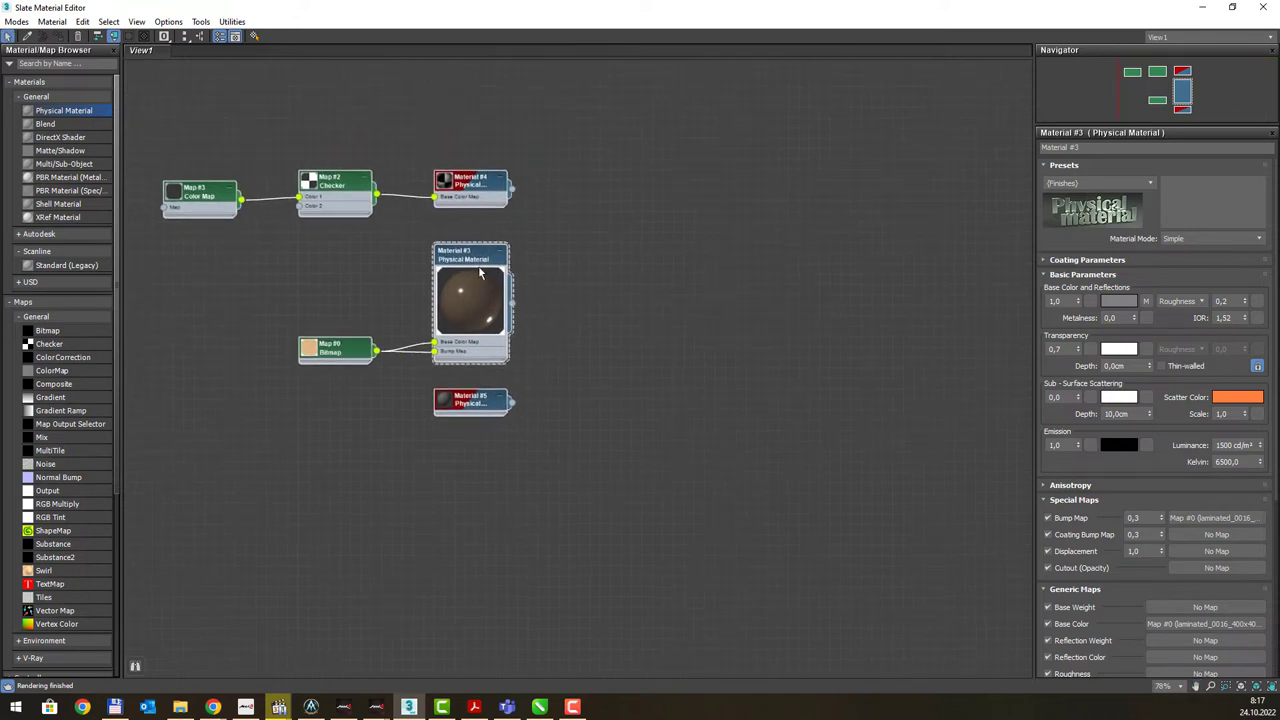
Lay out Material #4's child nodes, then reposition Material #4, the Checker and the Color Map nodes
{"action": "left_click", "coordinate": [200, 38]}
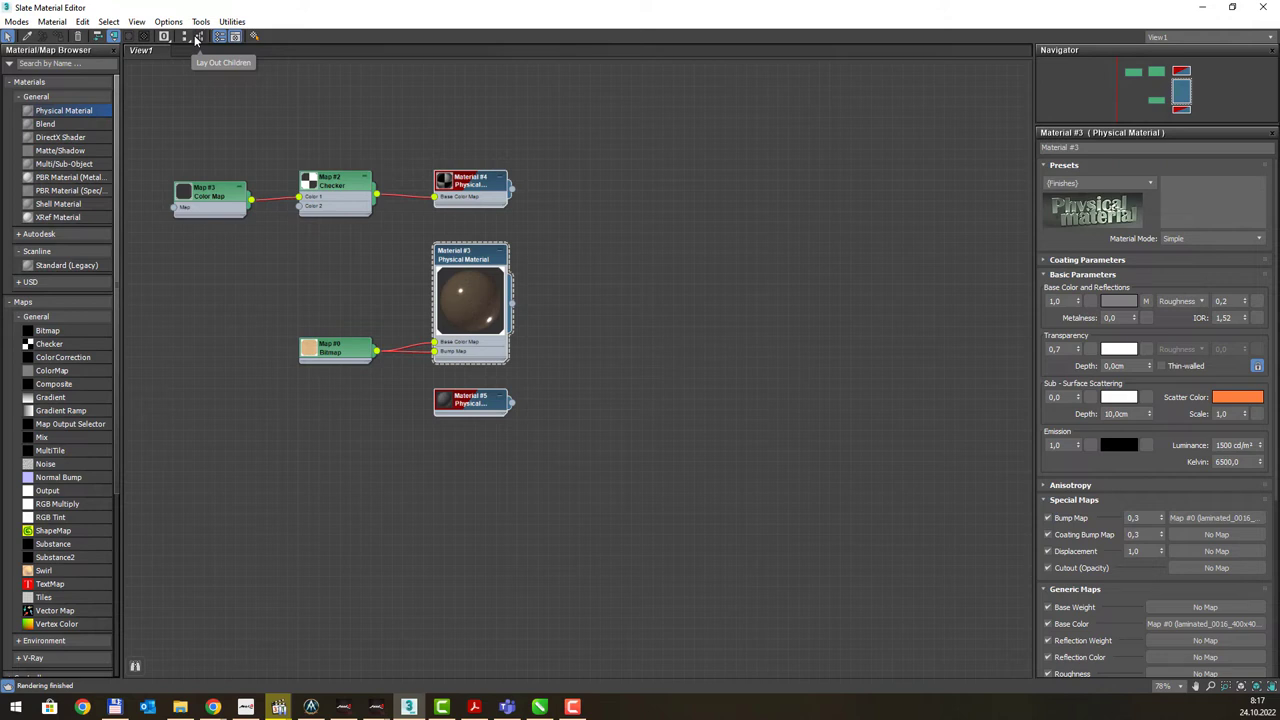
{"action": "left_click", "coordinate": [197, 40]}
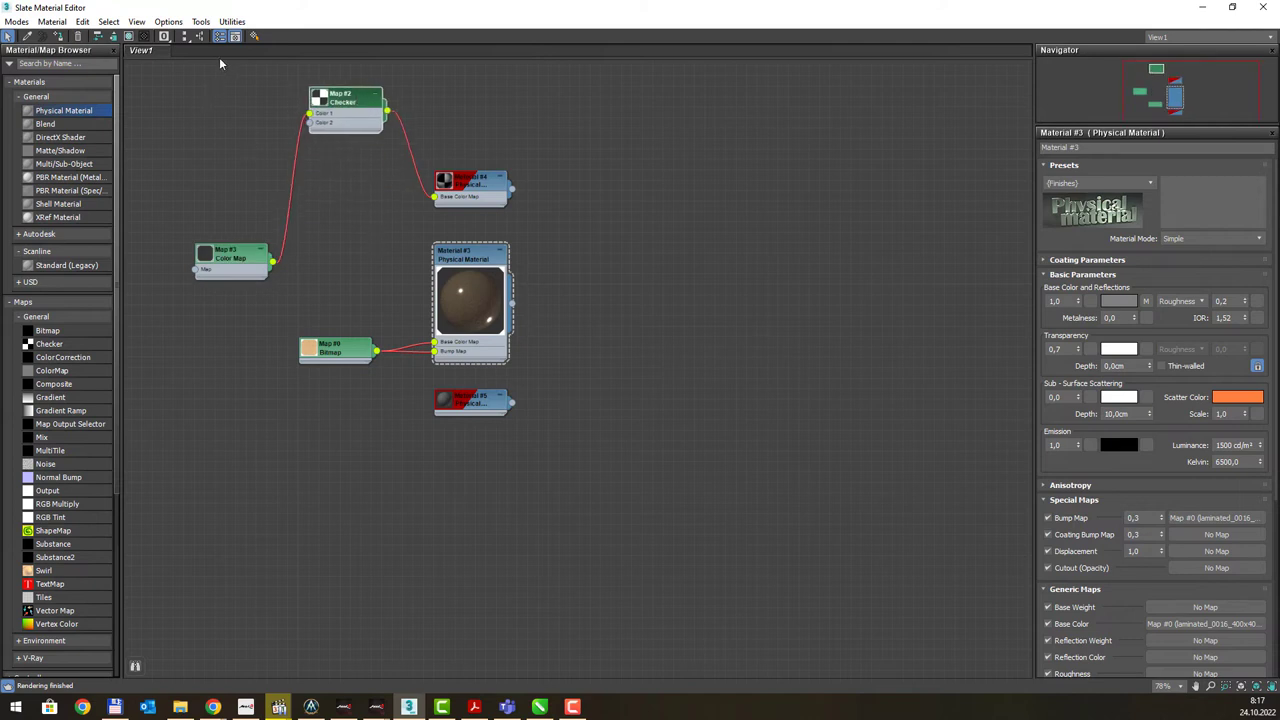
{"action": "left_click", "coordinate": [478, 186]}
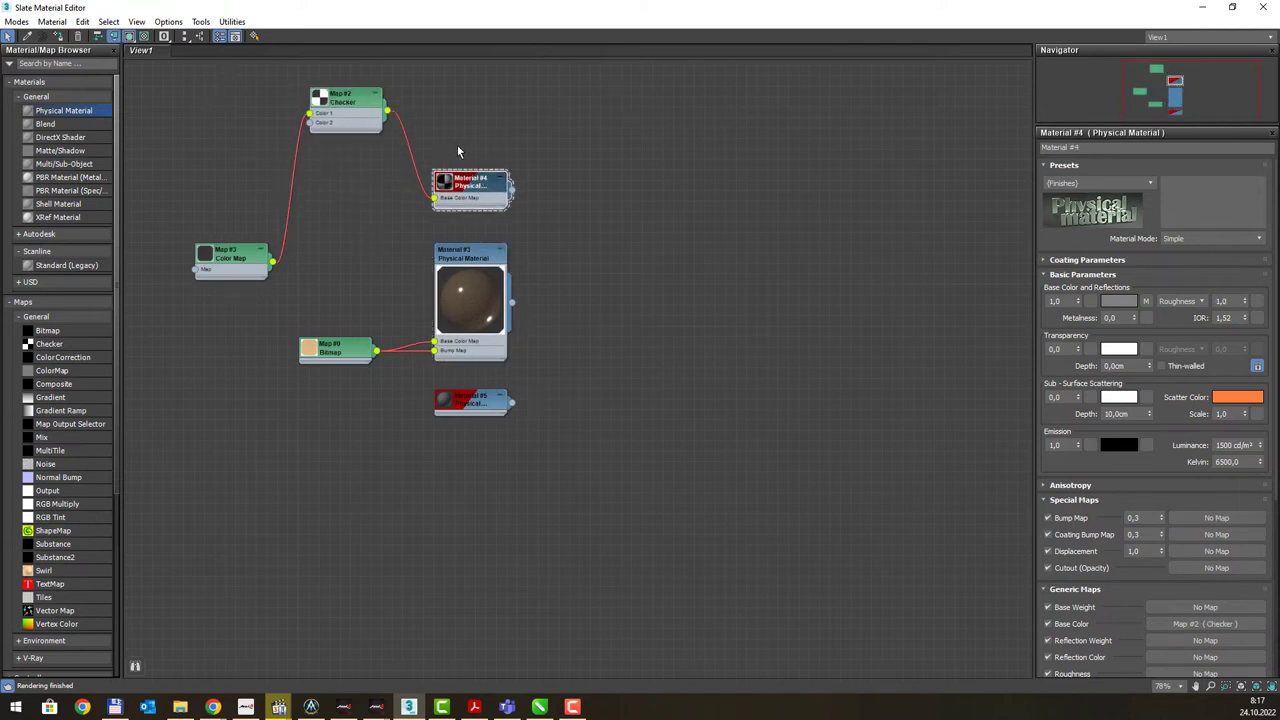
{"action": "left_click", "coordinate": [199, 36]}
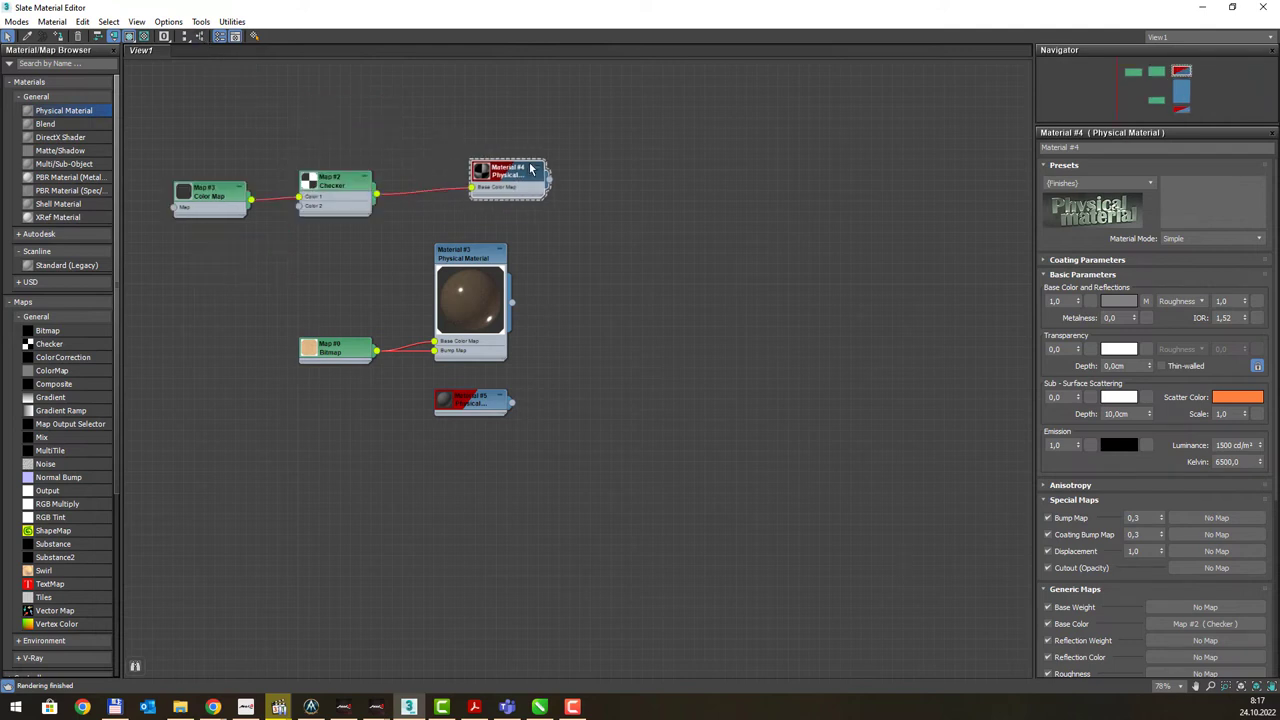
{"action": "left_click_drag", "start_coordinate": [488, 176], "coordinate": [404, 144]}
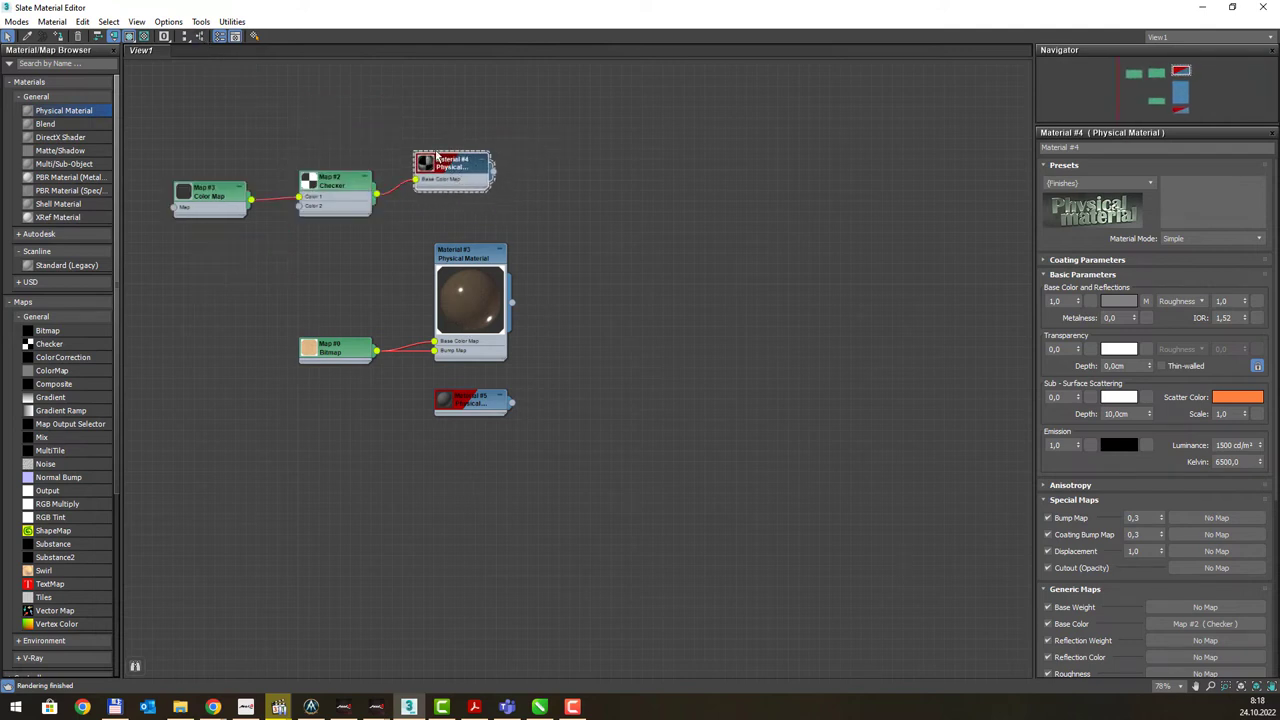
{"action": "mouse_move", "coordinate": [369, 196]}
{"action": "left_mouse_down"}
{"action": "mouse_move", "coordinate": [601, 575]}
{"action": "mouse_move", "coordinate": [702, 558]}
{"action": "left_mouse_up"}
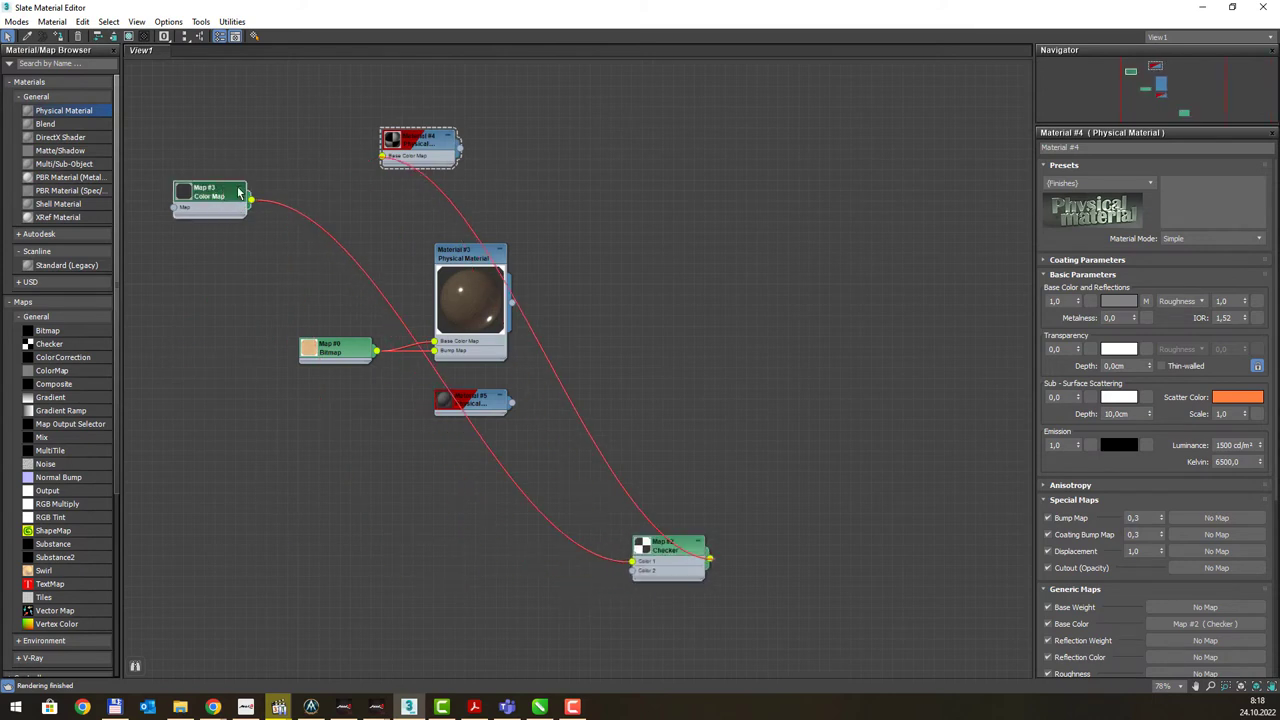
{"action": "mouse_move", "coordinate": [221, 195]}
{"action": "left_mouse_down"}
{"action": "mouse_move", "coordinate": [740, 196]}
{"action": "mouse_move", "coordinate": [866, 225]}
{"action": "mouse_move", "coordinate": [866, 193]}
{"action": "left_mouse_up"}
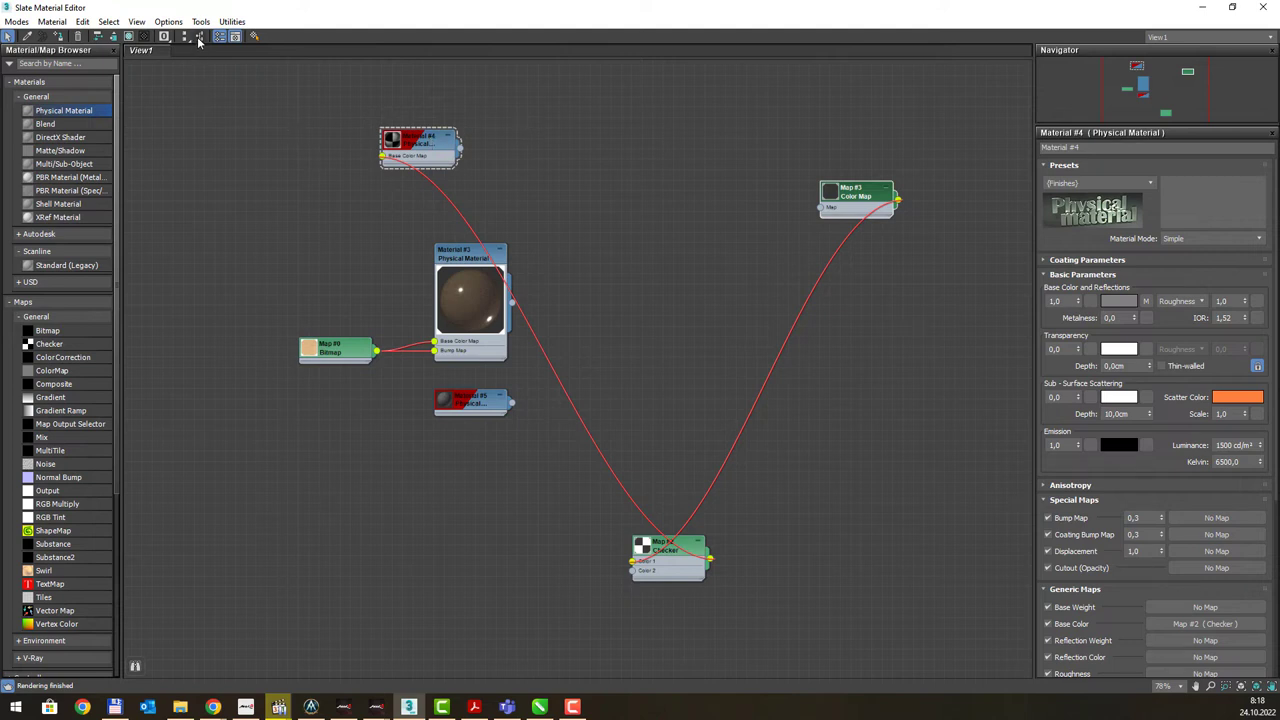
Line up Color Map and Checker in a row before Material #4, then hide the browser and parameter panels
{"action": "left_click", "coordinate": [555, 143]}
{"action": "left_click", "coordinate": [440, 145]}
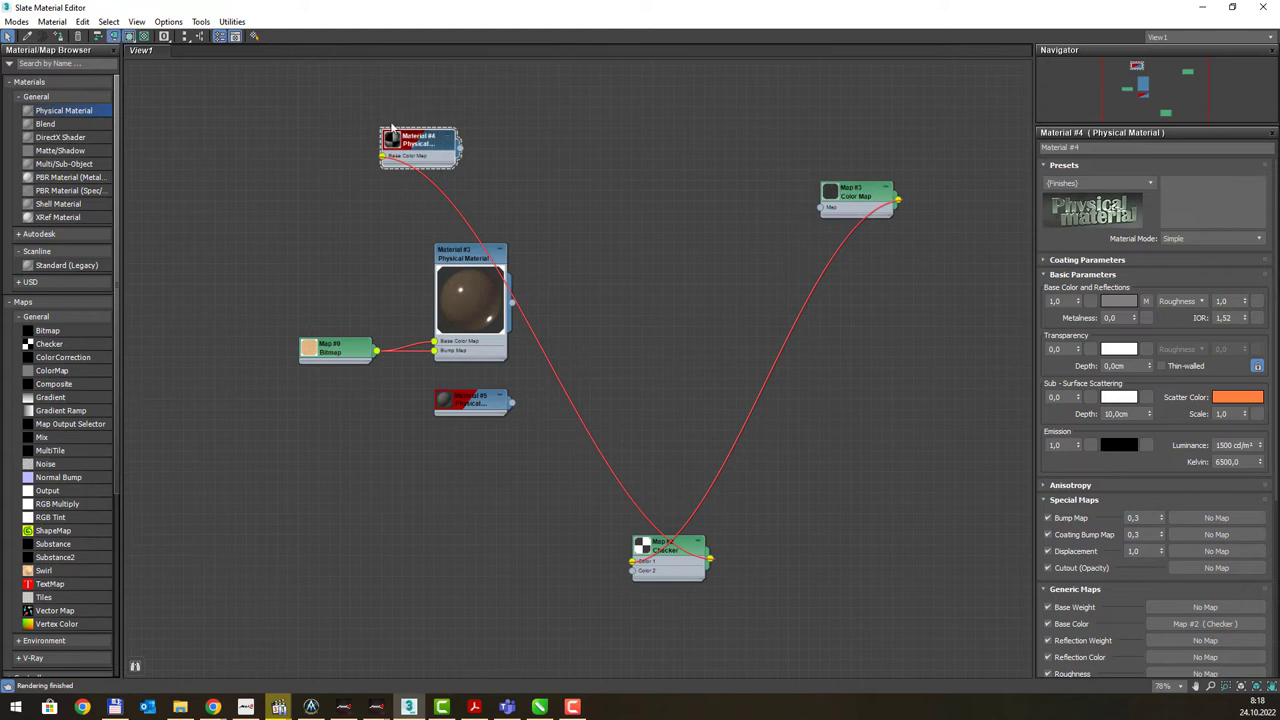
{"action": "left_click", "coordinate": [201, 37]}
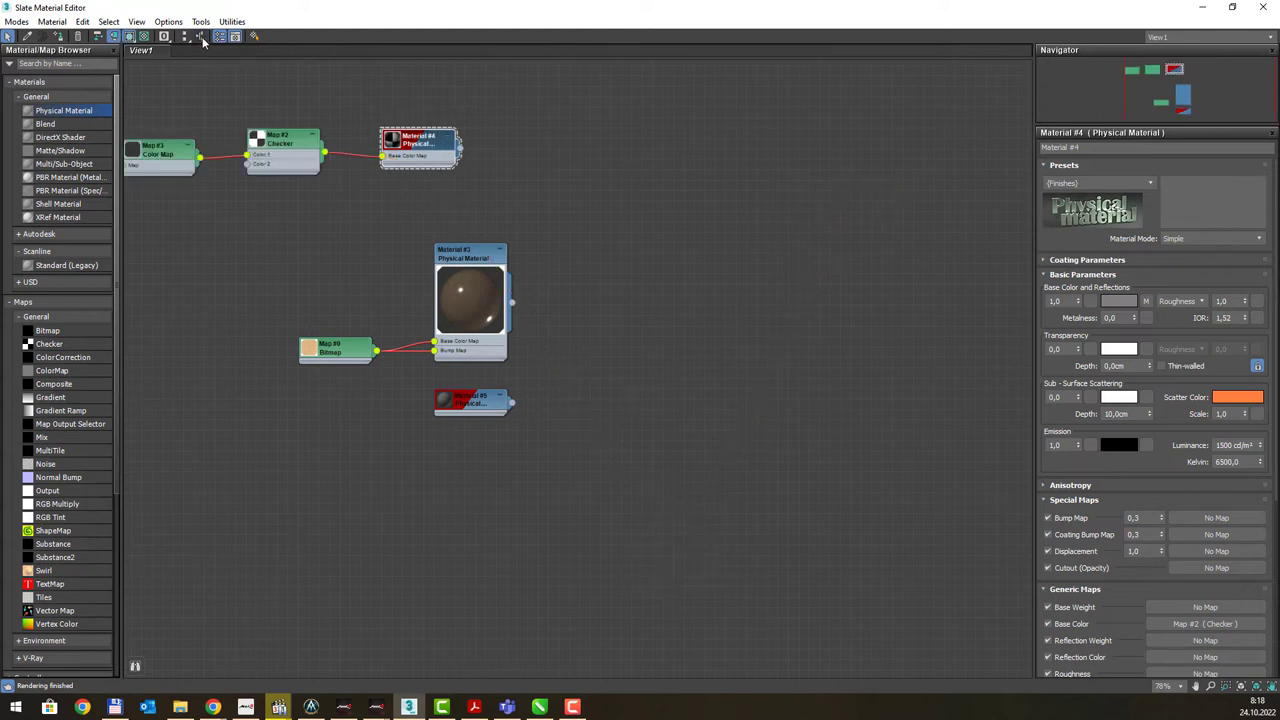
{"action": "mouse_move", "coordinate": [433, 145]}
{"action": "left_mouse_down"}
{"action": "mouse_move", "coordinate": [436, 160]}
{"action": "mouse_move", "coordinate": [422, 145]}
{"action": "left_mouse_up"}
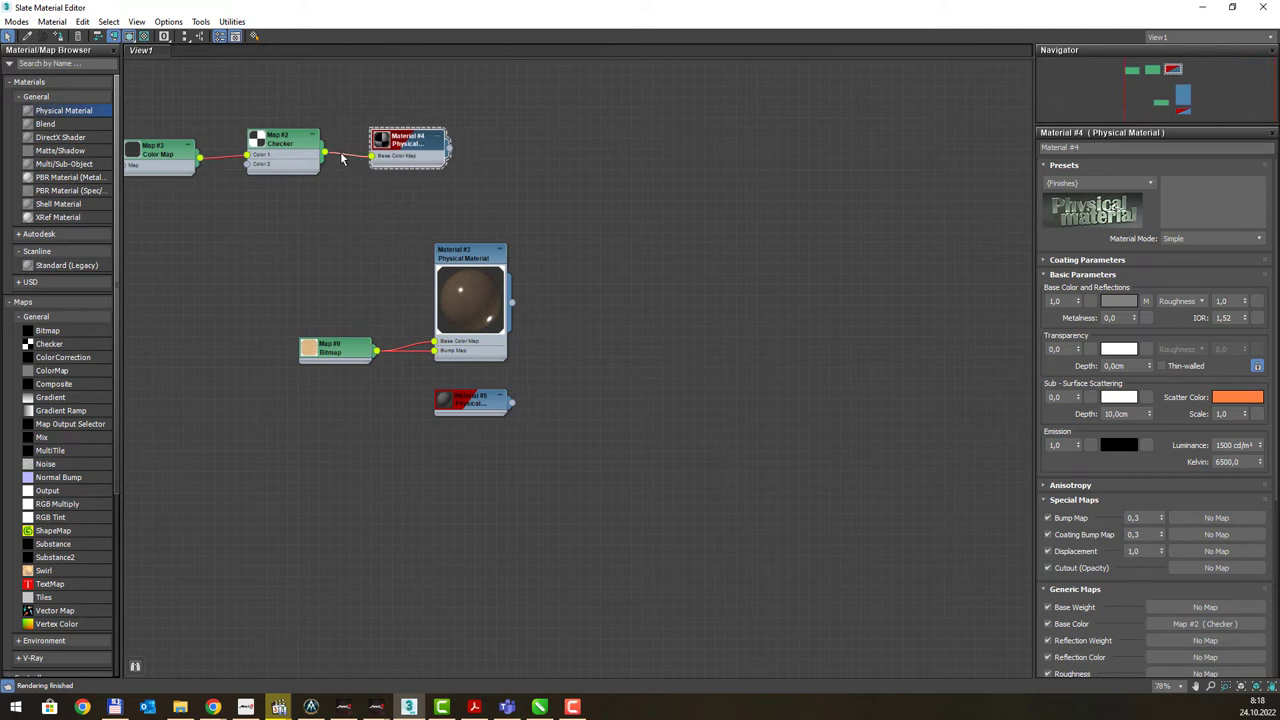
{"action": "middle_click_drag", "start_coordinate": [340, 157], "coordinate": [476, 276]}
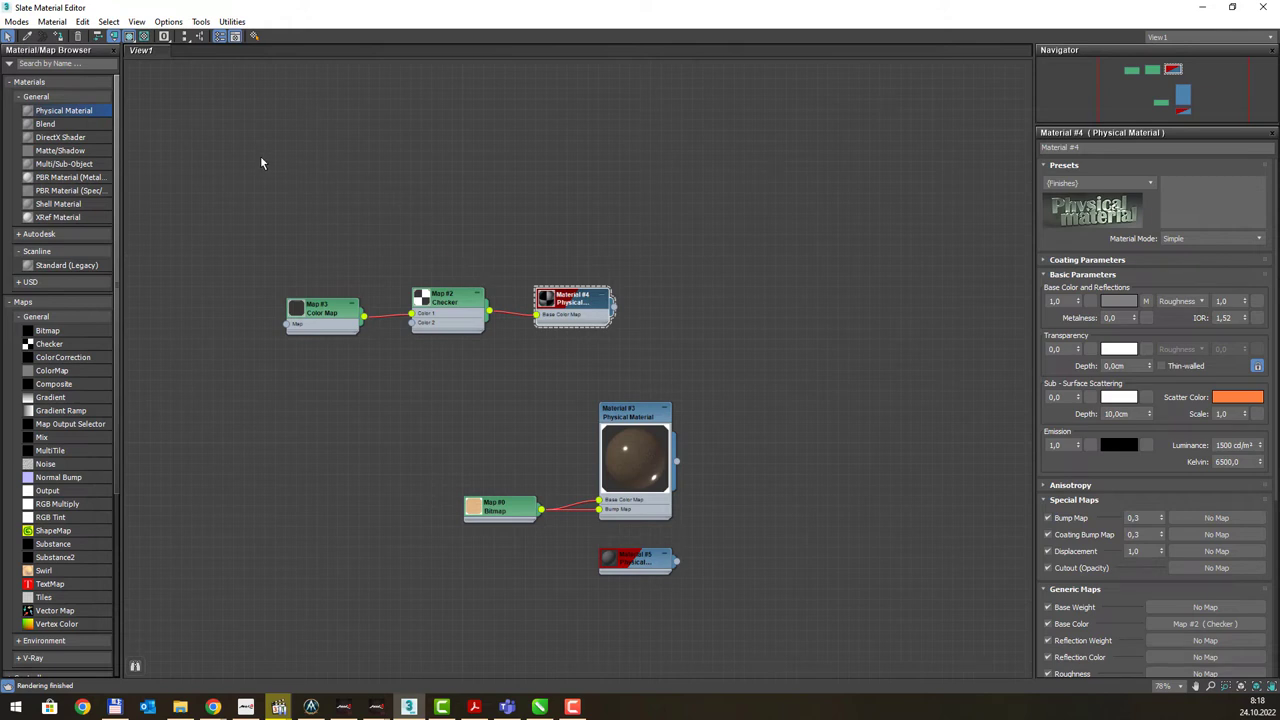
{"action": "left_click", "coordinate": [219, 36]}
{"action": "left_click", "coordinate": [234, 37]}
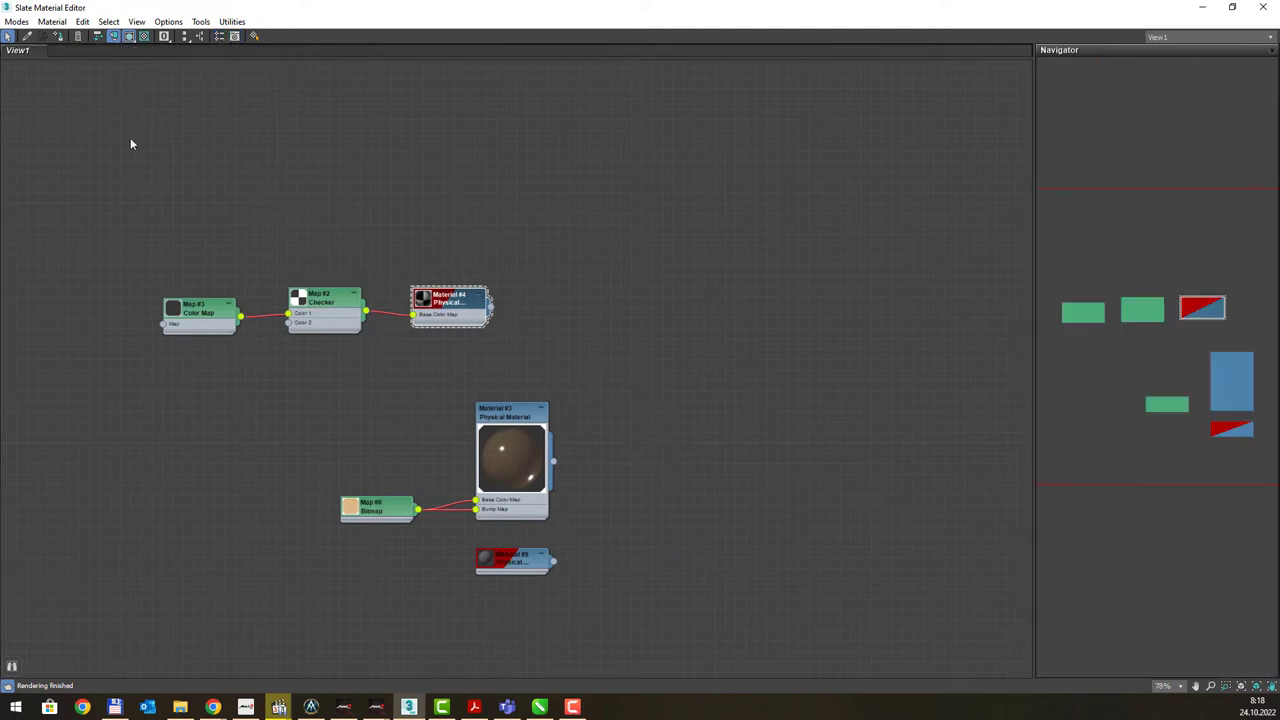
Reshow a wider Material/Map Browser and an enlarged Parameter Editor, then select Material #3
{"action": "left_click", "coordinate": [218, 40]}
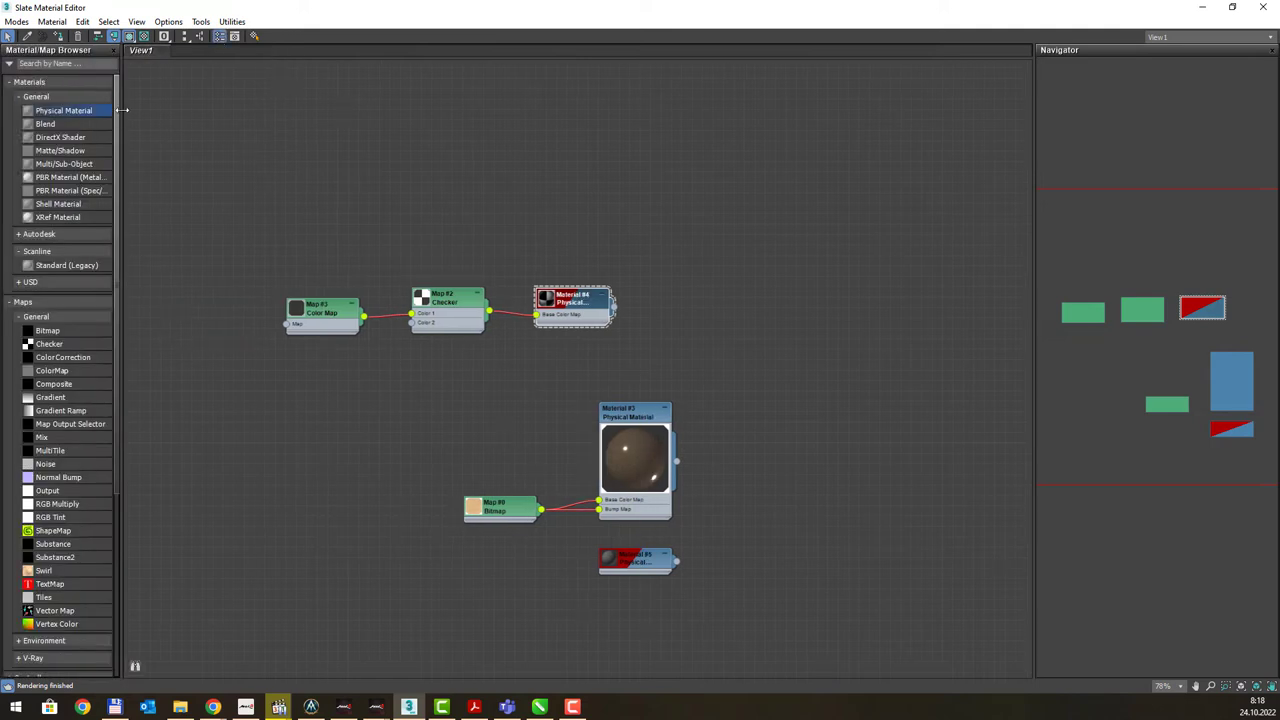
{"action": "left_click_drag", "start_coordinate": [122, 110], "coordinate": [146, 112]}
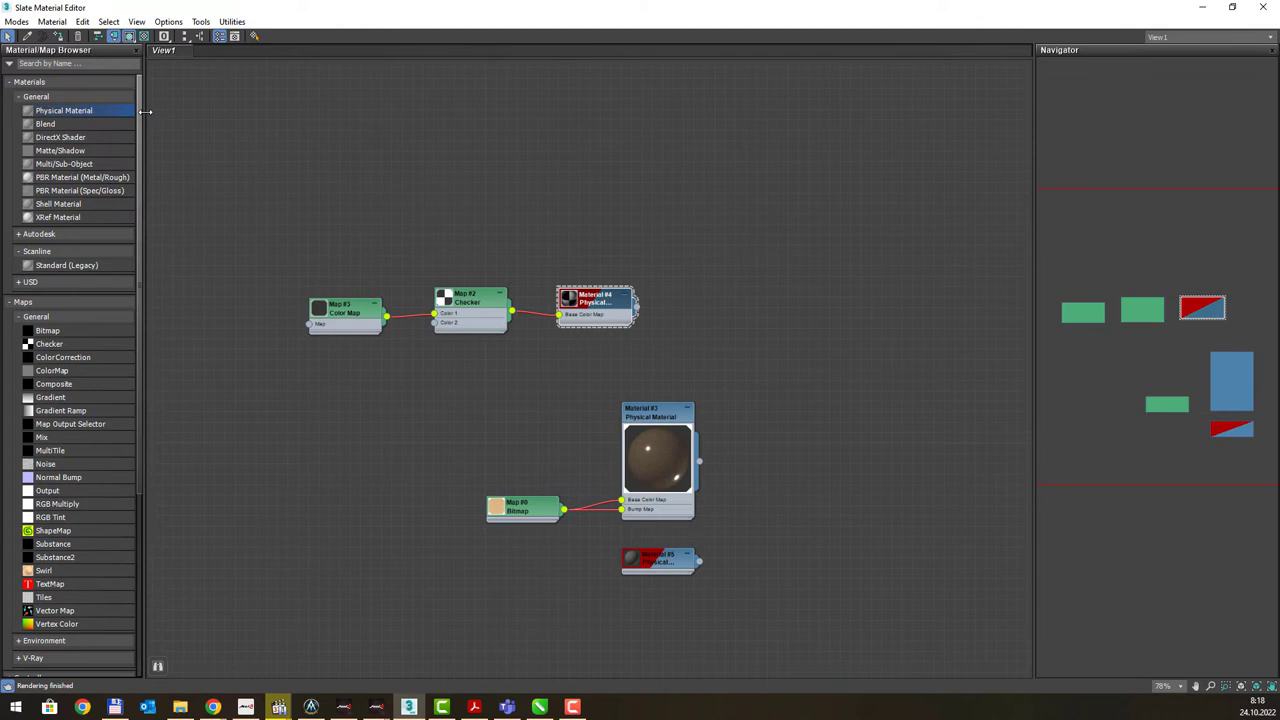
{"action": "left_click", "coordinate": [235, 40]}
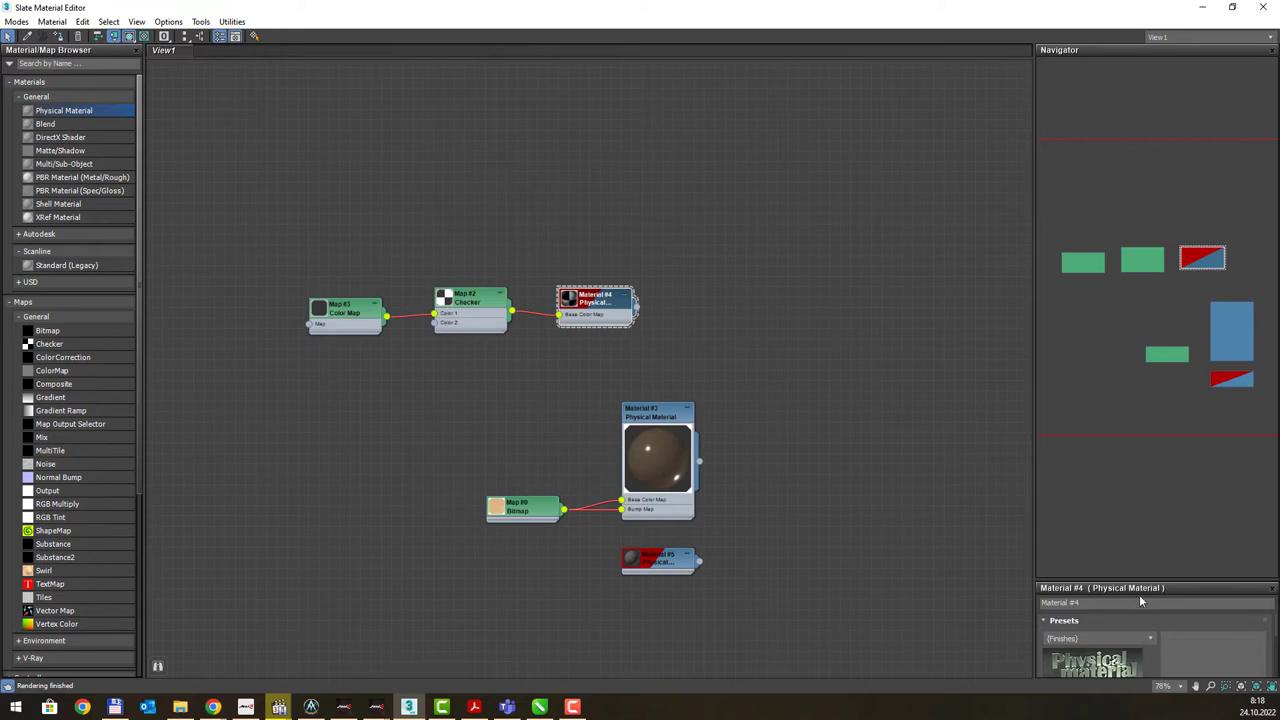
{"action": "left_click_drag", "start_coordinate": [1145, 583], "coordinate": [1145, 190]}
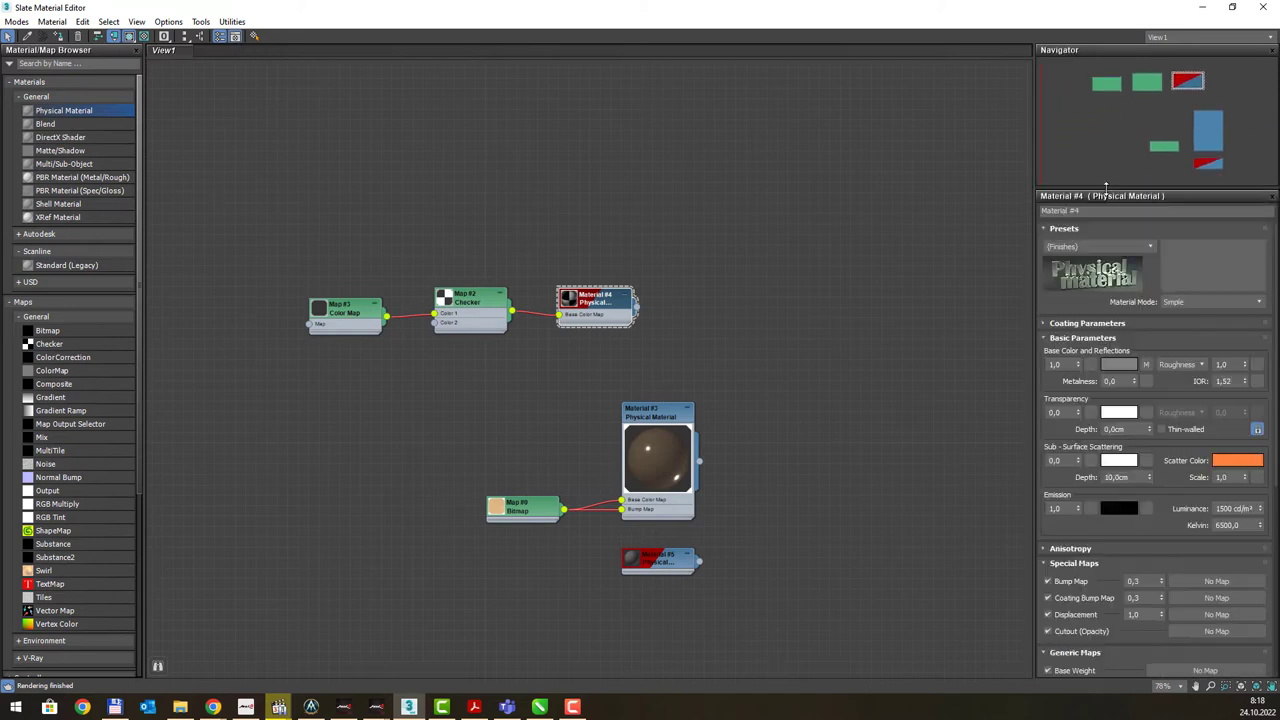
{"action": "left_click", "coordinate": [237, 37]}
{"action": "left_click", "coordinate": [237, 37]}
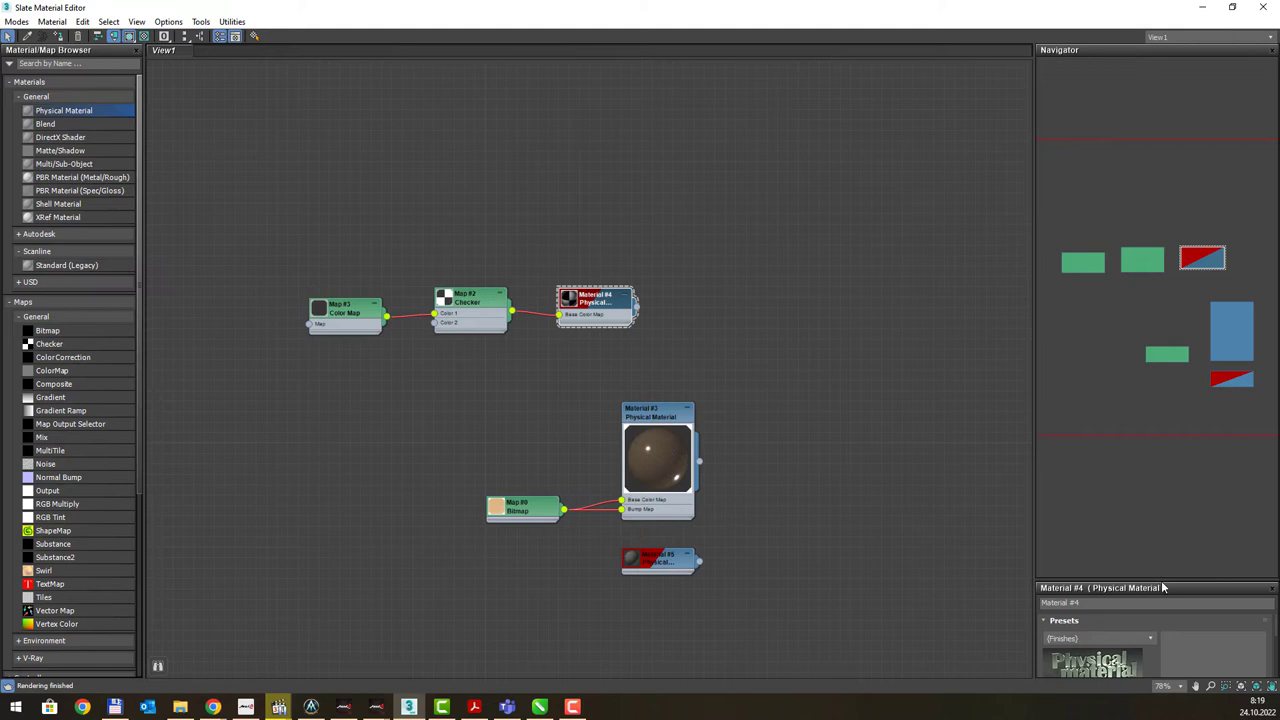
{"action": "left_click_drag", "start_coordinate": [1161, 578], "coordinate": [1111, 197]}
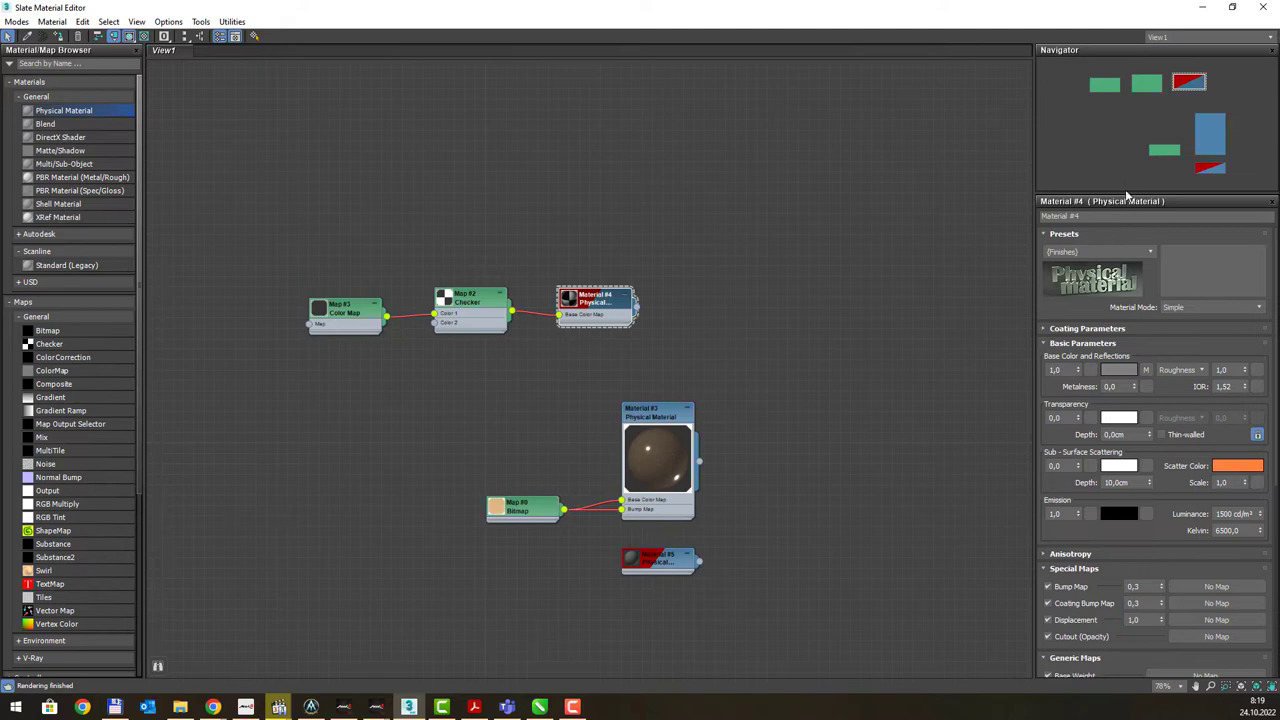
{"action": "left_click_drag", "start_coordinate": [1127, 191], "coordinate": [1127, 150]}
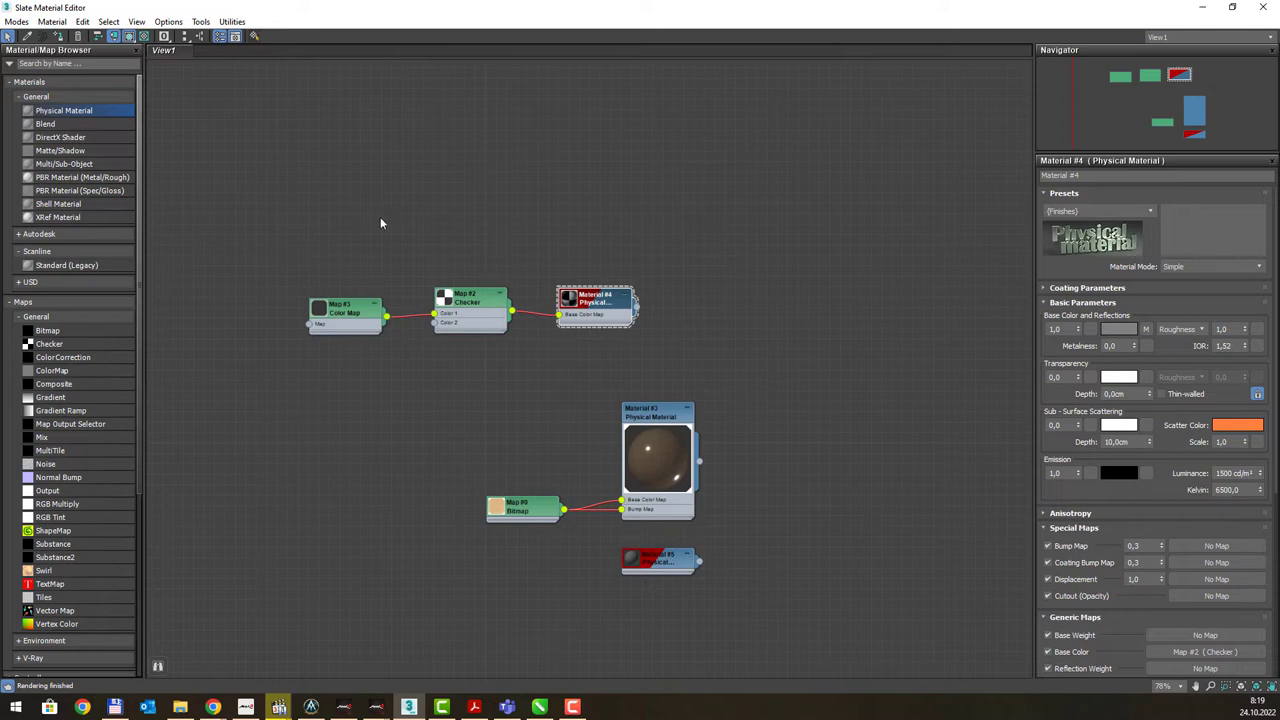
{"action": "left_click", "coordinate": [645, 413]}
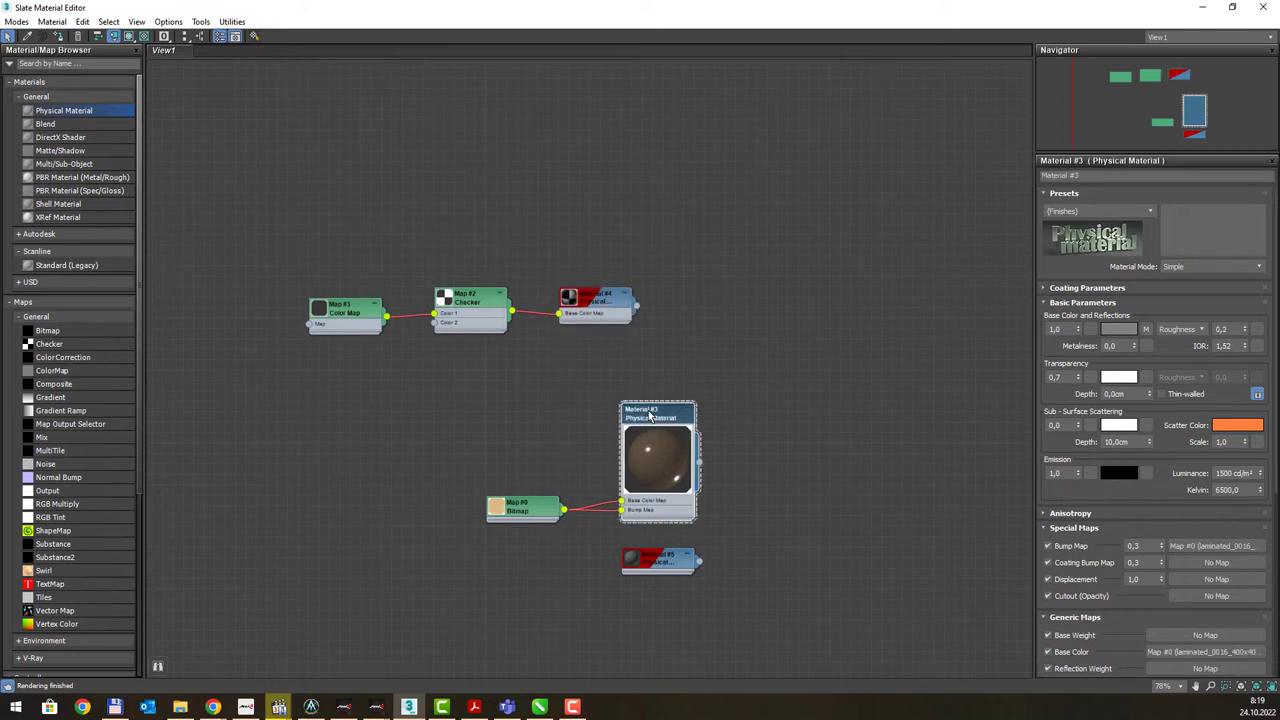
Restore the Slate editor to a smaller window and move it down to uncover the scene
{"action": "double_click", "coordinate": [745, 19]}
{"action": "left_click_drag", "start_coordinate": [650, 436], "coordinate": [566, 500]}
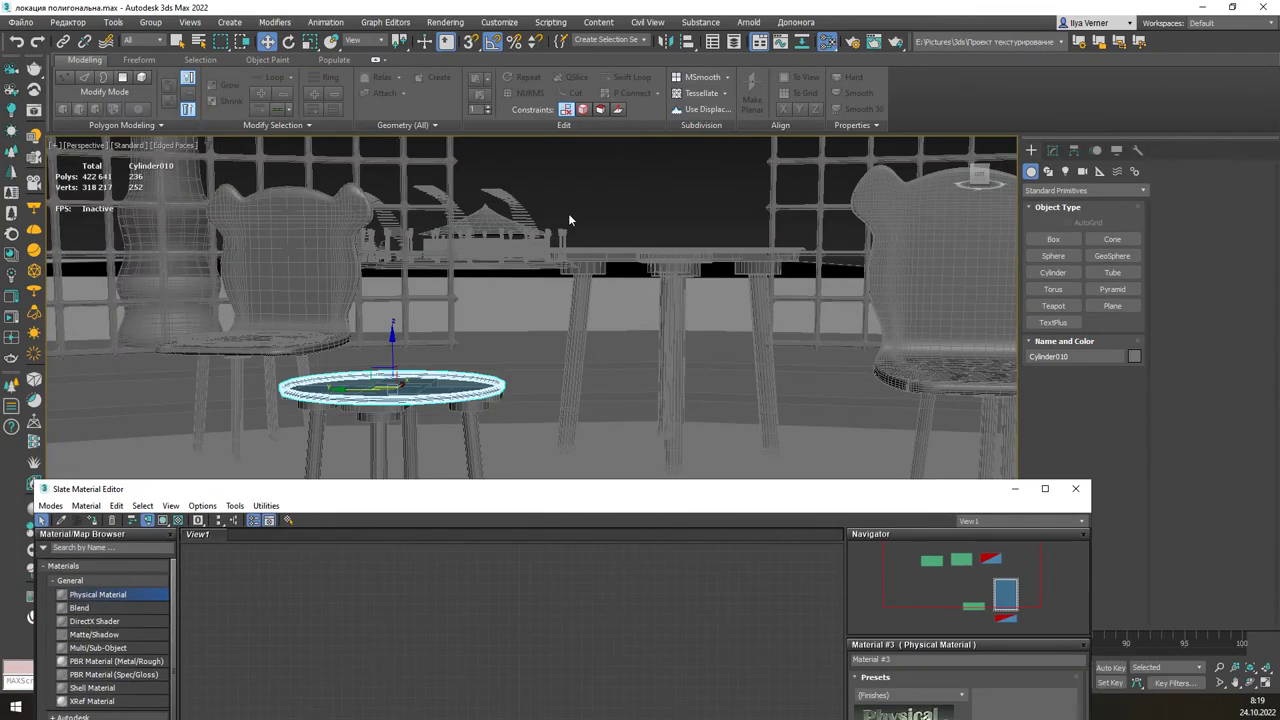
{"action": "scroll", "coordinate": [570, 213], "scroll_direction": "down", "scroll_amount": 2}
{"action": "scroll", "coordinate": [572, 212], "scroll_direction": "down", "scroll_amount": 3}
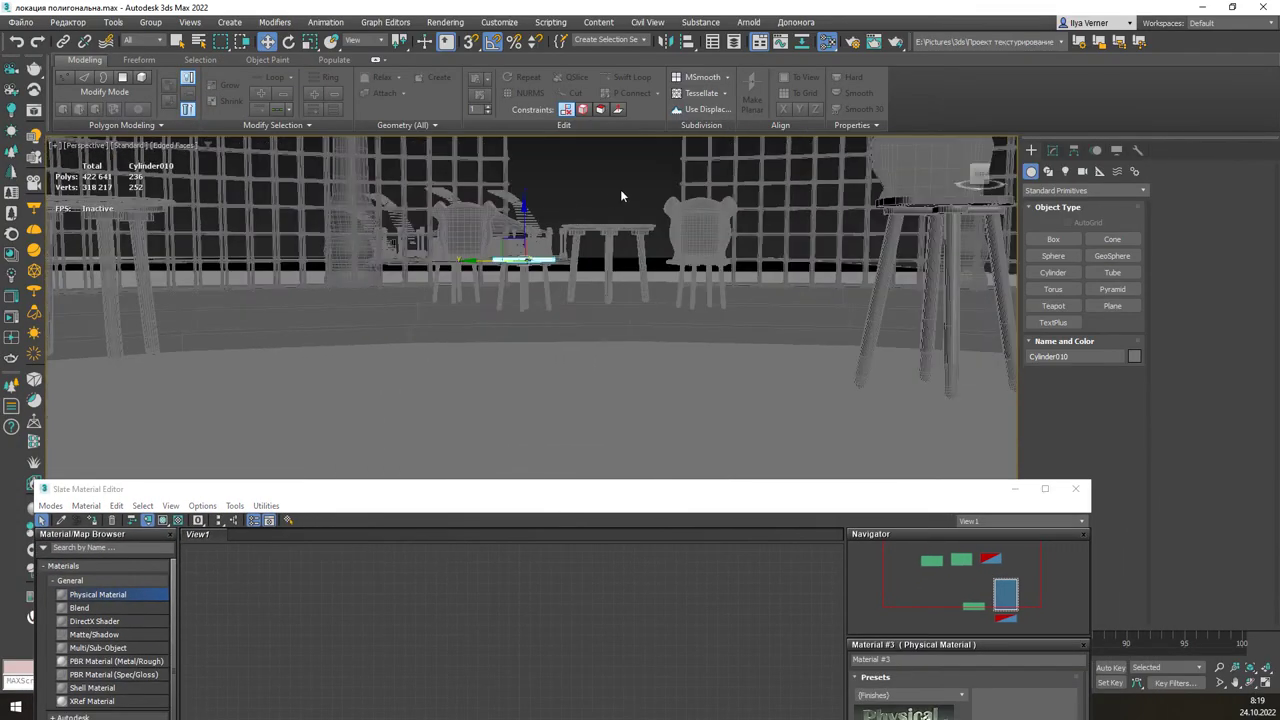
{"action": "scroll", "coordinate": [620, 196], "scroll_direction": "down", "scroll_amount": 2}
{"action": "scroll", "coordinate": [620, 196], "scroll_direction": "down", "scroll_amount": 3}
{"action": "scroll", "coordinate": [565, 268], "scroll_direction": "up", "scroll_amount": 5}
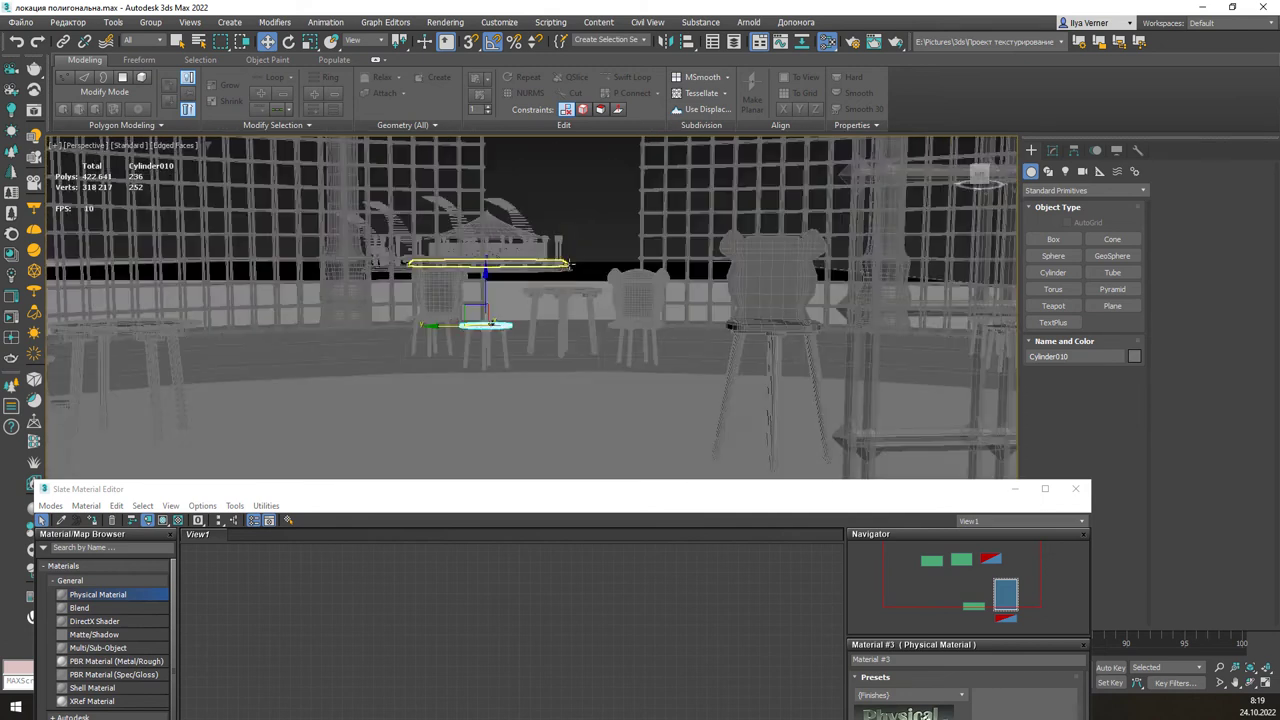
{"action": "left_click", "coordinate": [628, 477]}
{"action": "mouse_move", "coordinate": [624, 490]}
{"action": "left_mouse_down"}
{"action": "mouse_move", "coordinate": [753, 298]}
{"action": "mouse_move", "coordinate": [667, 249]}
{"action": "left_mouse_up"}
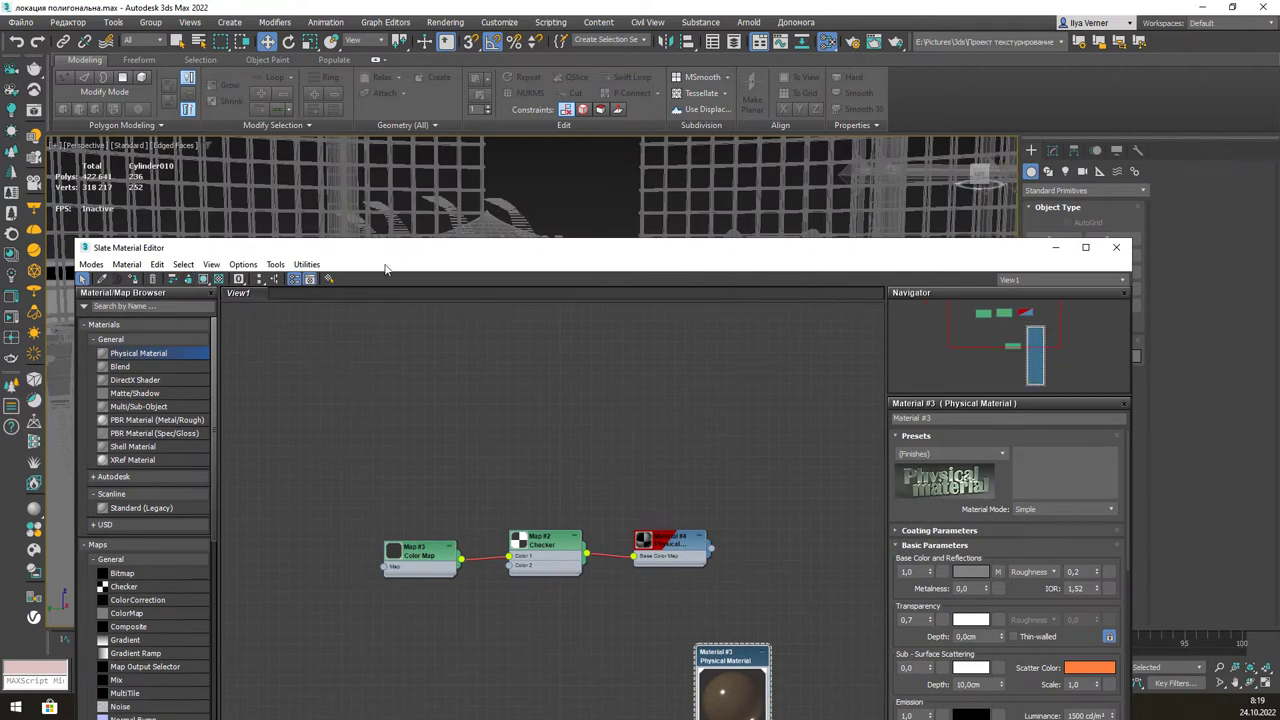
{"action": "mouse_move", "coordinate": [480, 250]}
{"action": "left_mouse_down"}
{"action": "mouse_move", "coordinate": [493, 590]}
{"action": "mouse_move", "coordinate": [497, 305]}
{"action": "left_mouse_up"}
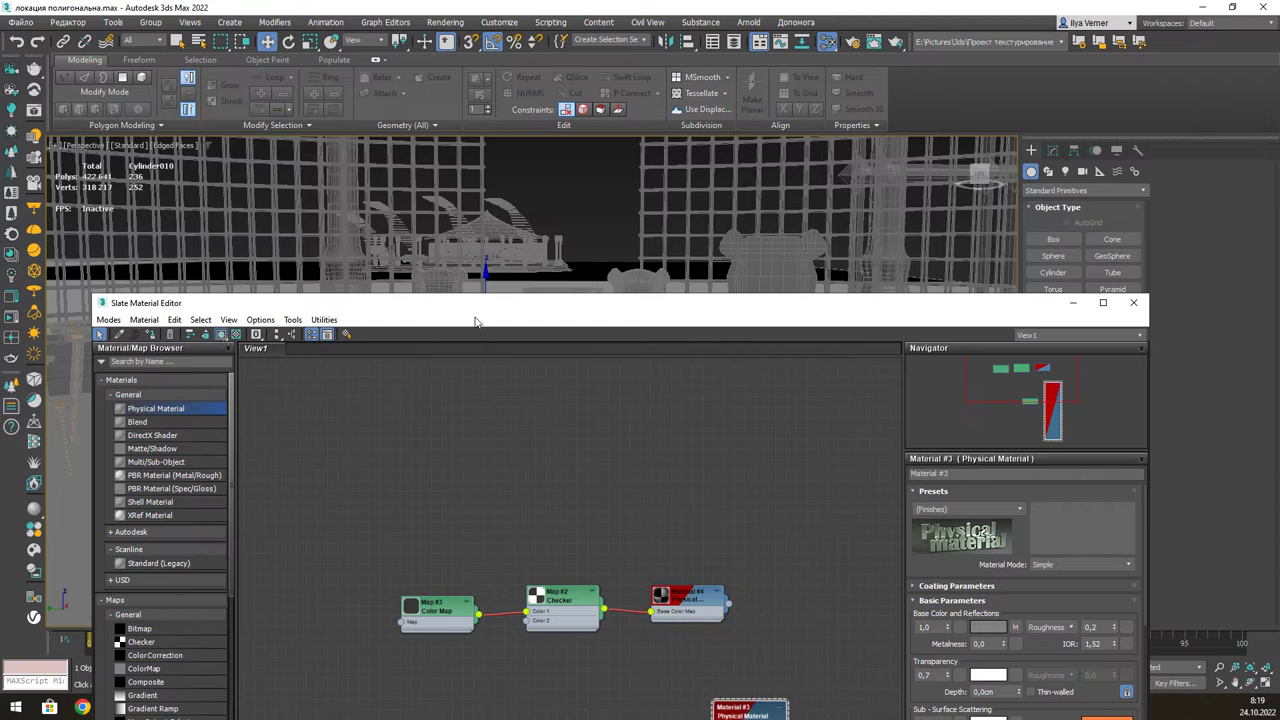
{"action": "left_click_drag", "start_coordinate": [478, 303], "coordinate": [458, 514]}
{"action": "scroll", "coordinate": [468, 354], "scroll_direction": "down", "scroll_amount": 5}
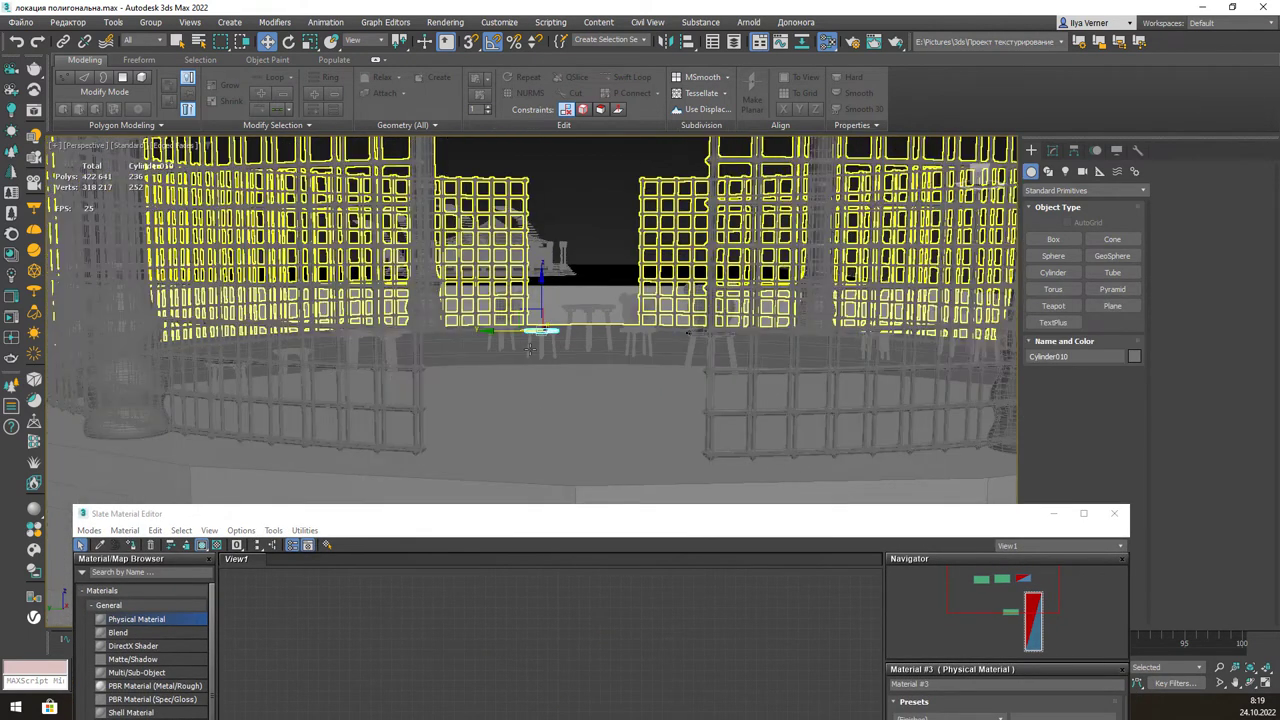
{"action": "mouse_move", "coordinate": [750, 522]}
{"action": "left_mouse_down"}
{"action": "mouse_move", "coordinate": [758, 490]}
{"action": "mouse_move", "coordinate": [855, 422]}
{"action": "mouse_move", "coordinate": [773, 490]}
{"action": "left_mouse_up"}
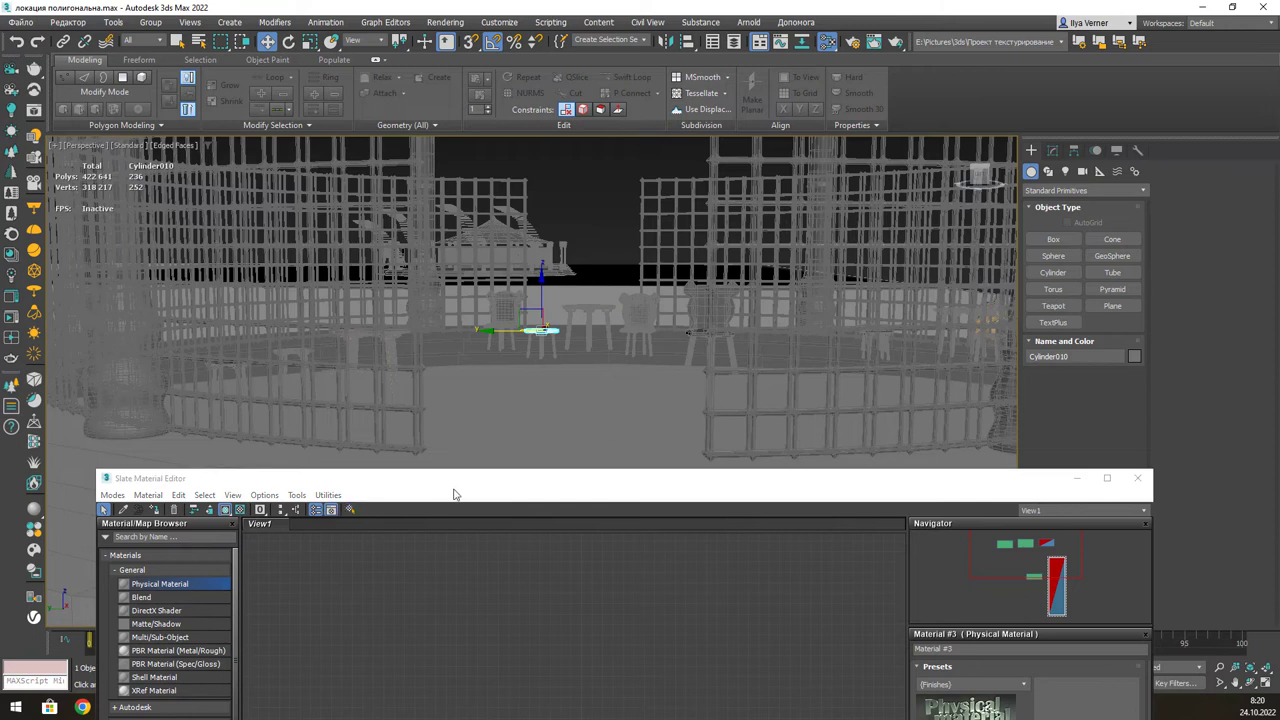
Select the 17 Cylinder tables and stools by name, then raise the editor back up
{"action": "key", "text": "h"}
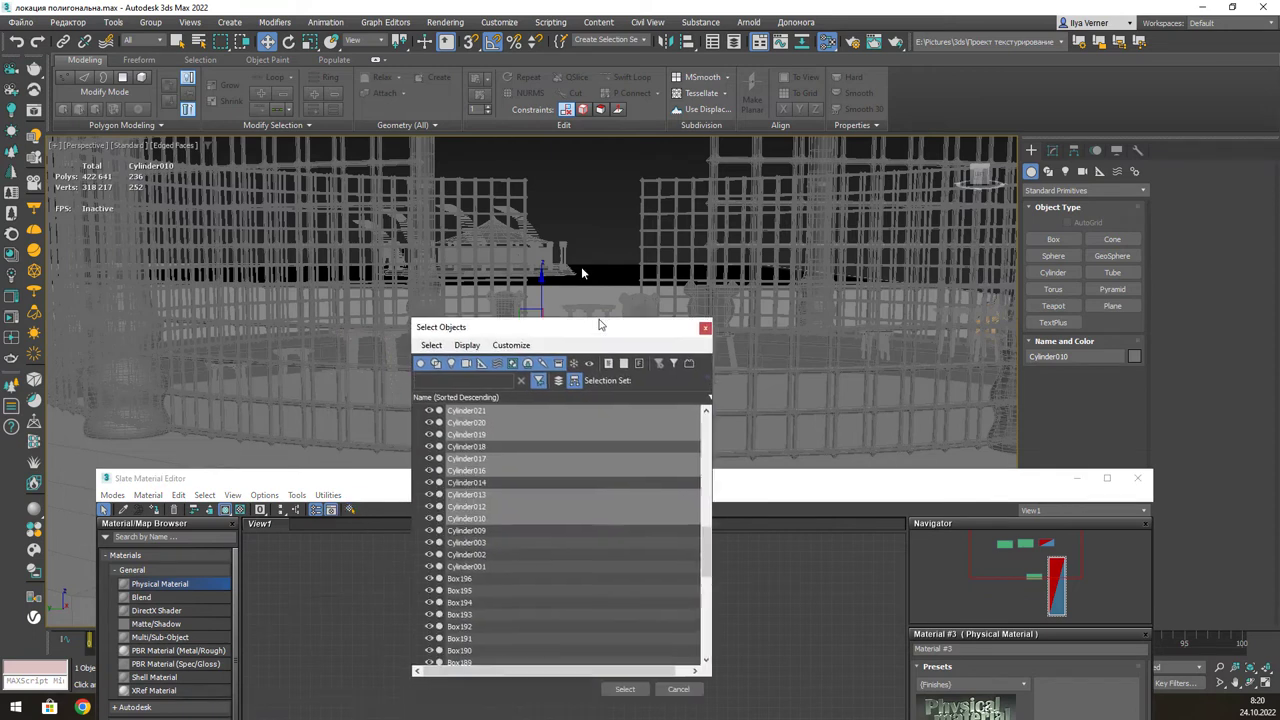
{"action": "left_click_drag", "start_coordinate": [603, 251], "coordinate": [417, 122]}
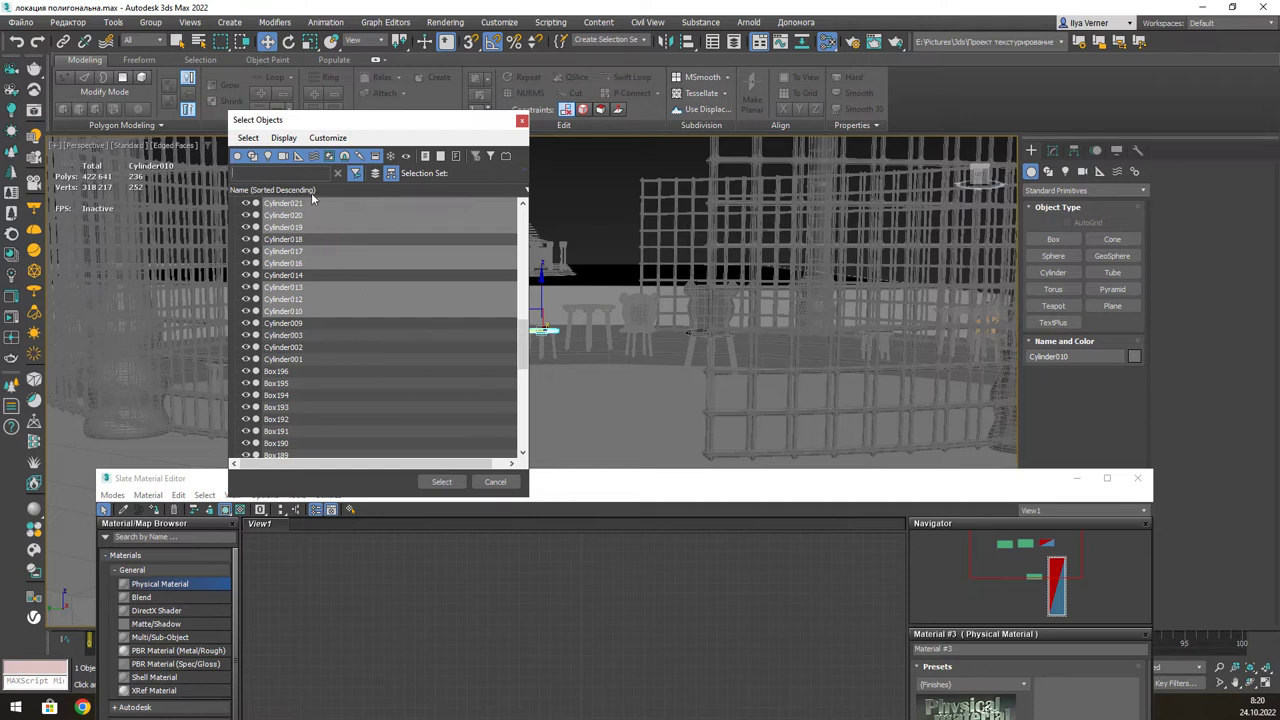
{"action": "left_click", "coordinate": [441, 483]}
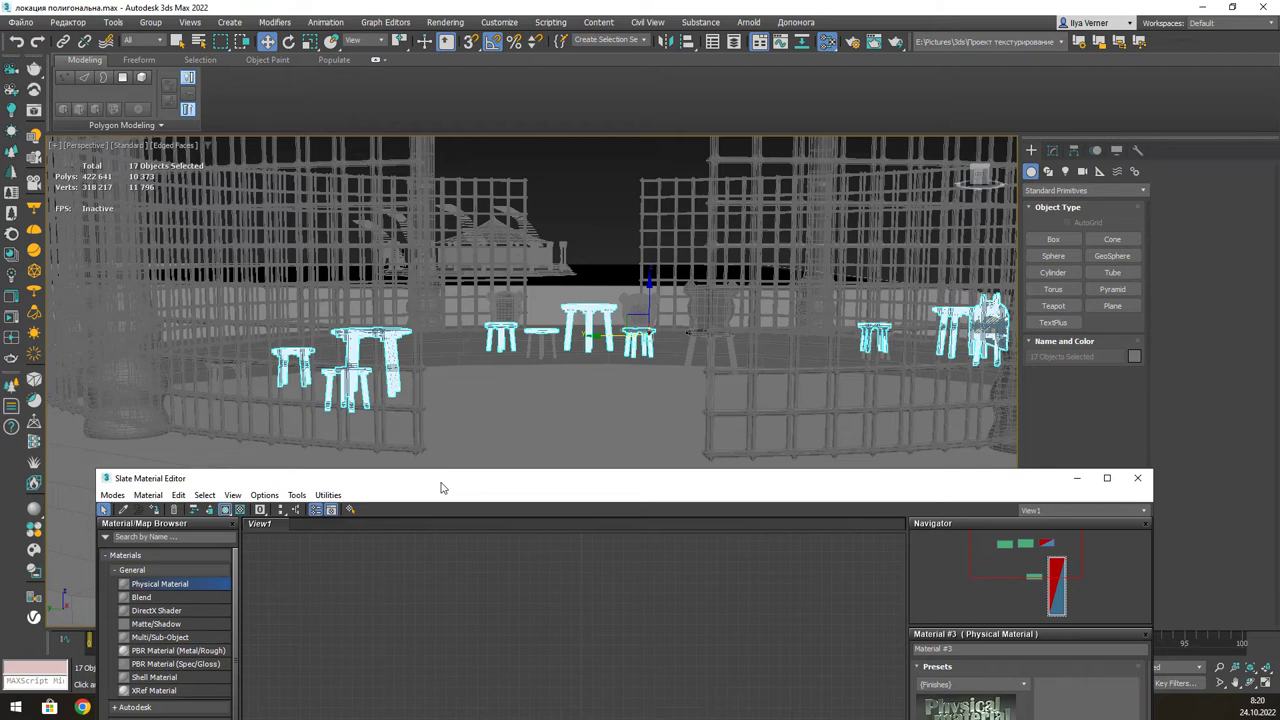
{"action": "left_click_drag", "start_coordinate": [443, 488], "coordinate": [447, 116]}
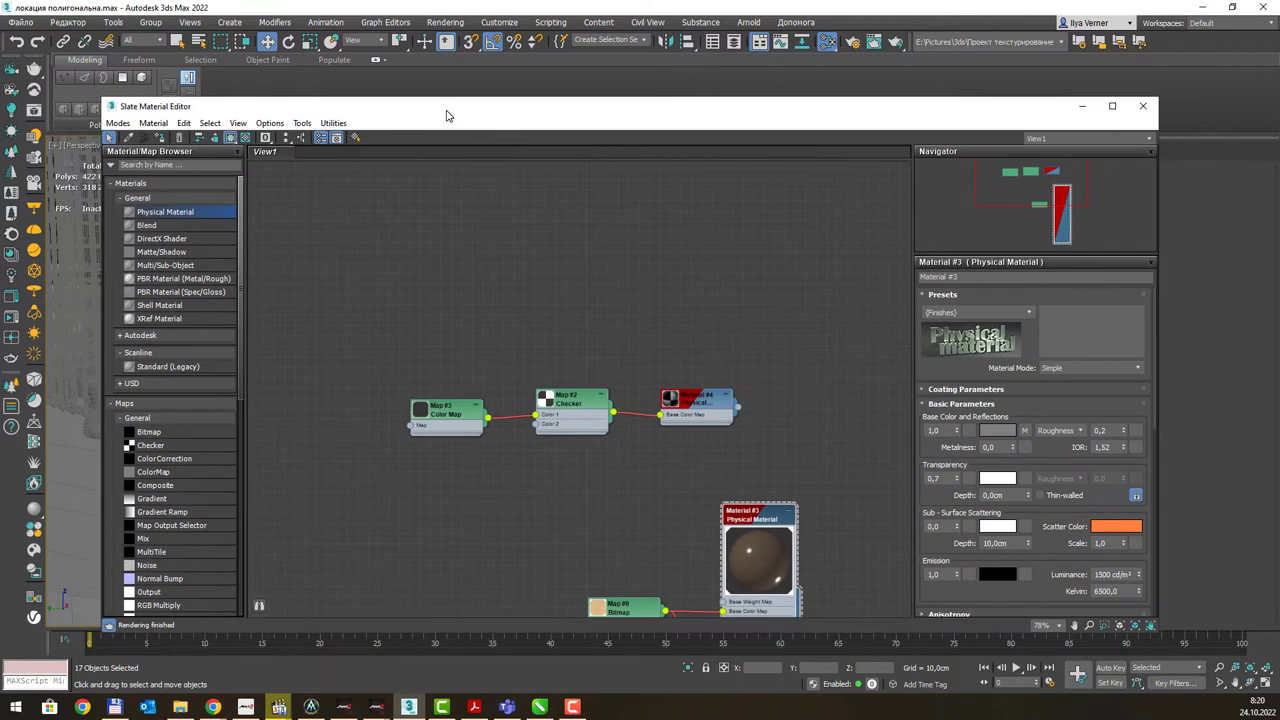
Pan the node view and maximize the Slate Material Editor to full screen
{"action": "scroll", "coordinate": [693, 536], "scroll_direction": "down", "scroll_amount": 3}
{"action": "scroll", "coordinate": [693, 536], "scroll_direction": "down", "scroll_amount": 1}
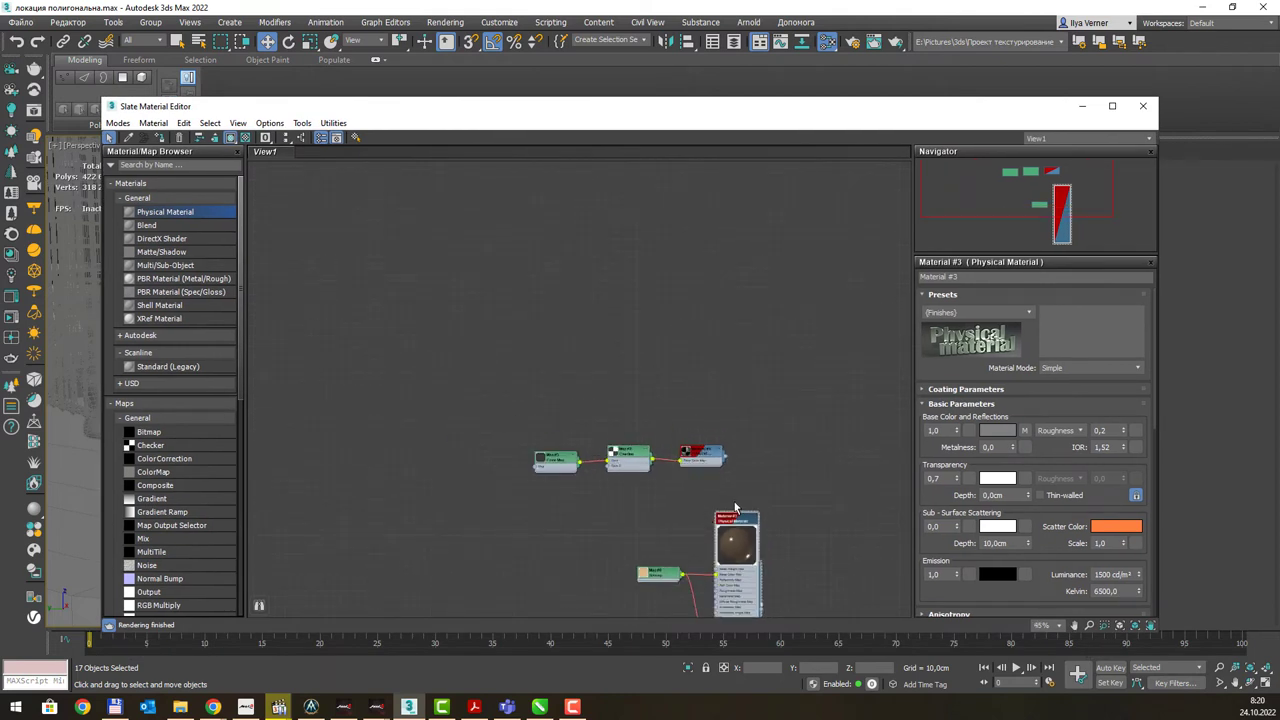
{"action": "middle_click_drag", "start_coordinate": [705, 467], "coordinate": [575, 312]}
{"action": "double_click", "coordinate": [520, 107]}
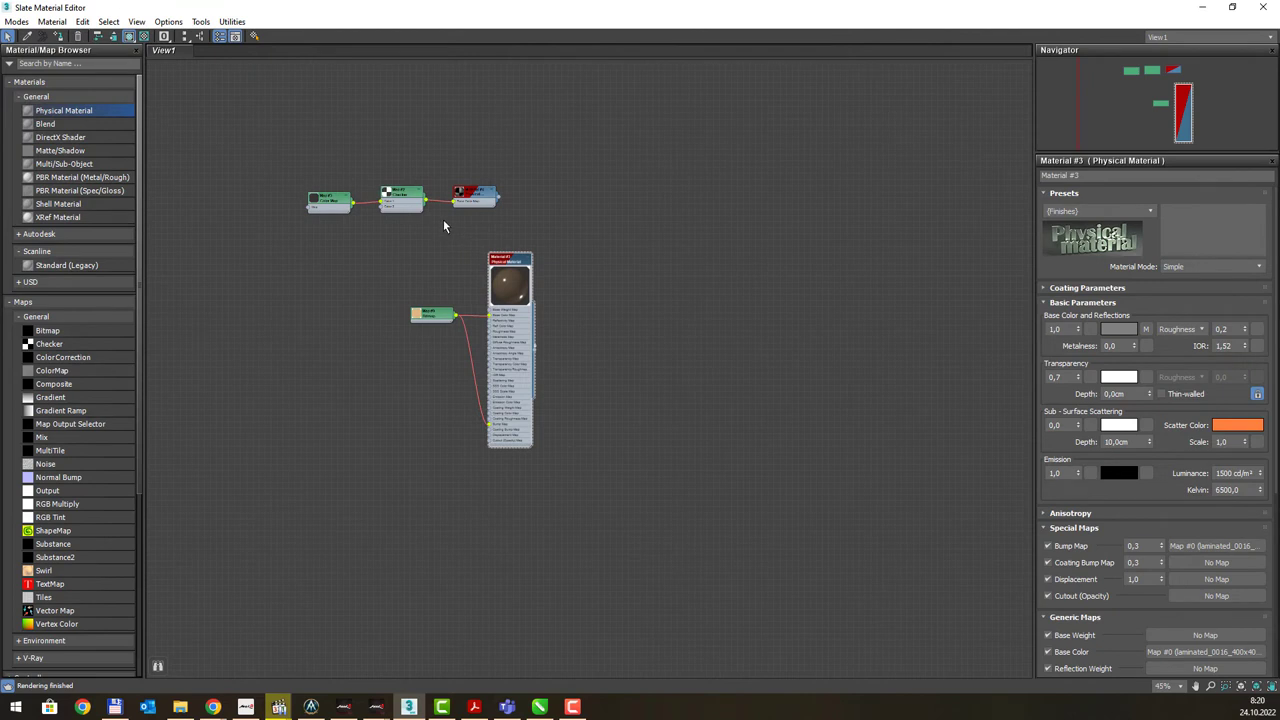
{"action": "left_click", "coordinate": [474, 707]}
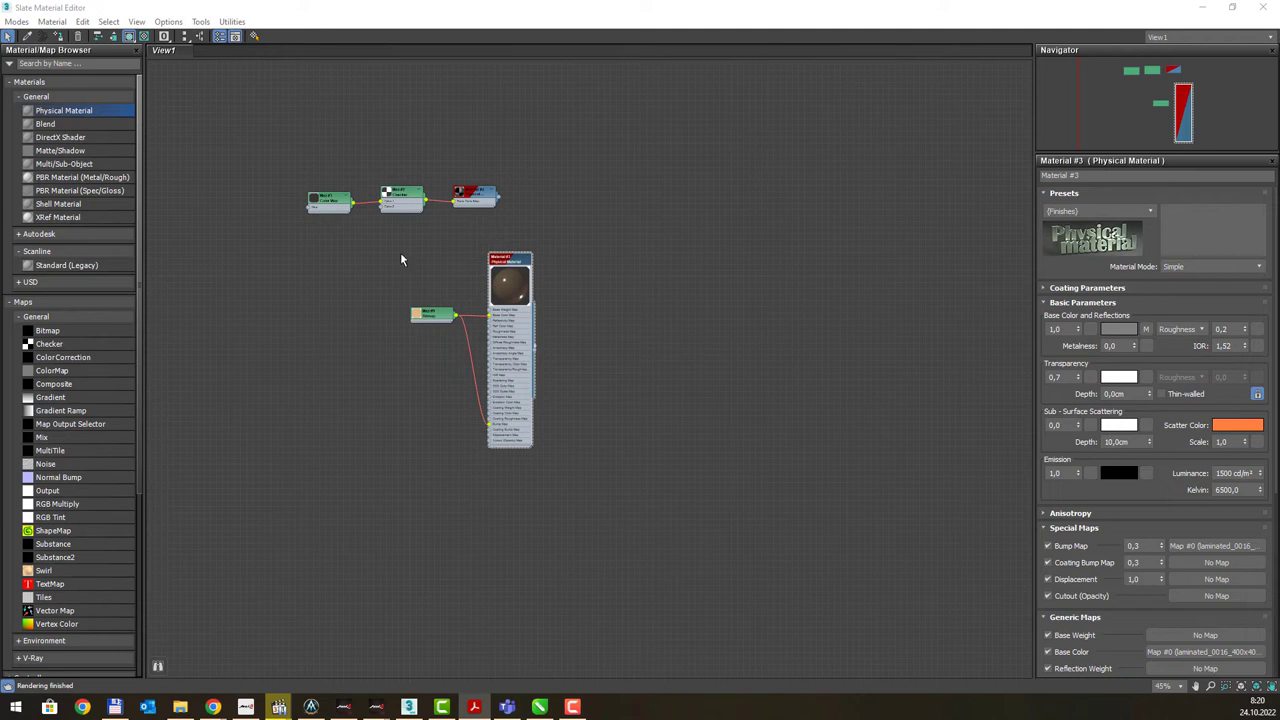
Load every scene material into the node view with Get All Scene Materials
{"action": "left_click", "coordinate": [51, 21]}
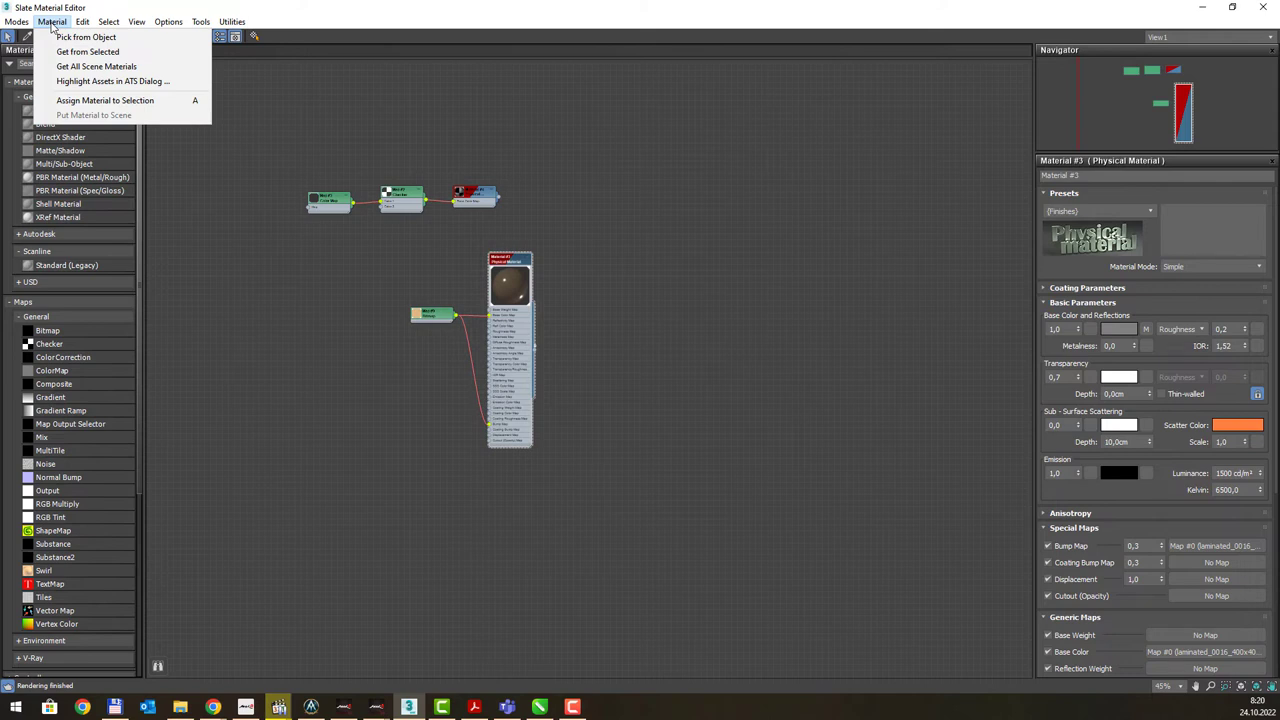
{"action": "left_click", "coordinate": [51, 21]}
{"action": "left_click", "coordinate": [232, 21]}
{"action": "left_click", "coordinate": [152, 37]}
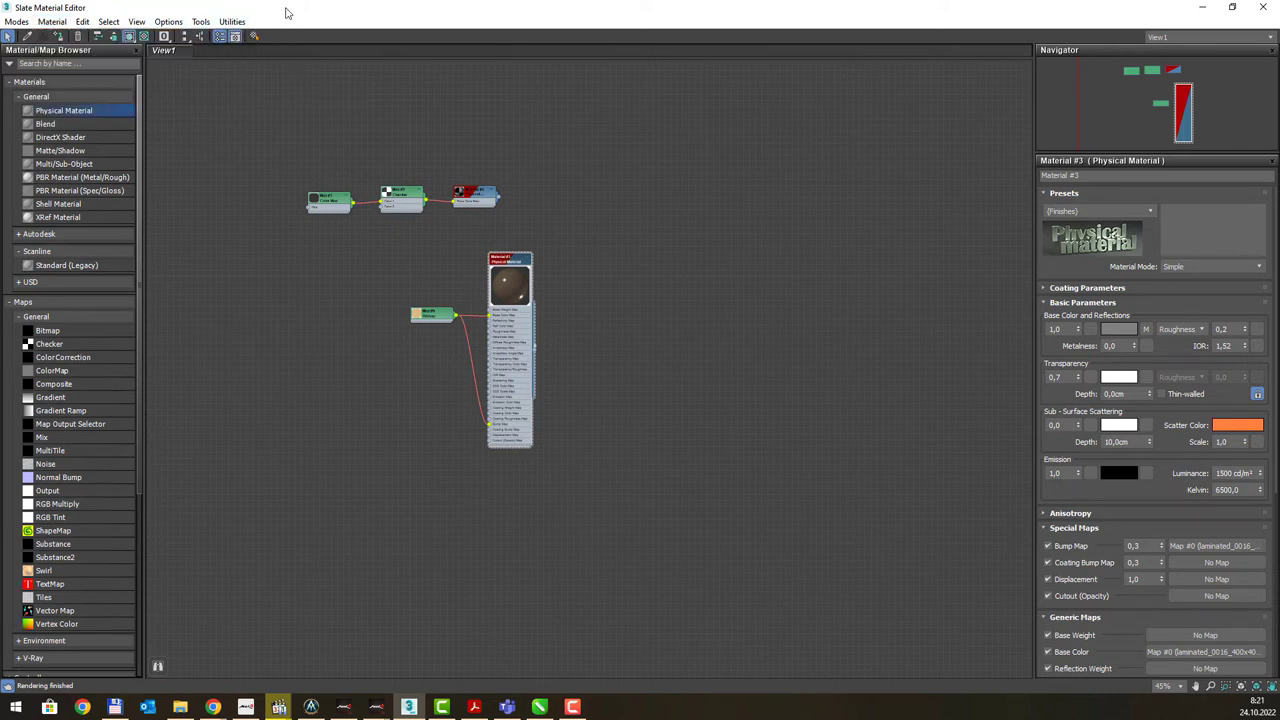
{"action": "left_click", "coordinate": [52, 21]}
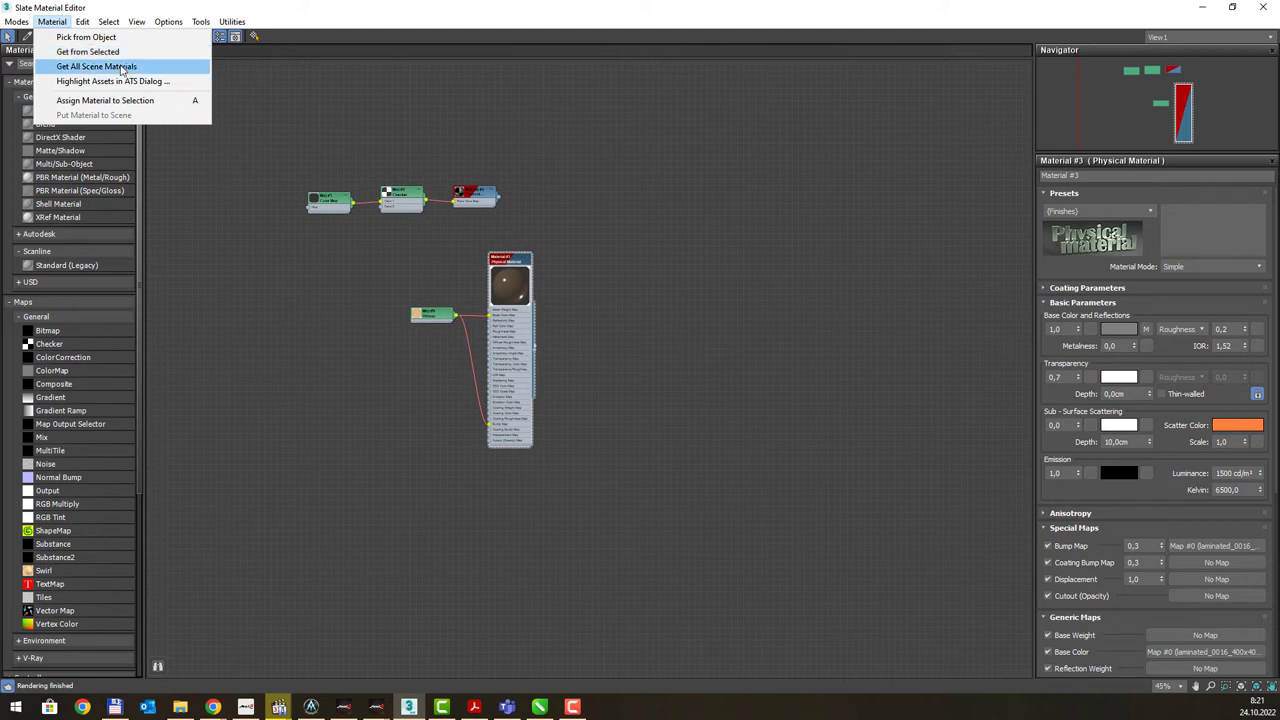
{"action": "left_click", "coordinate": [122, 67]}
Select all nodes in View1 and delete them
{"action": "scroll", "coordinate": [670, 244], "scroll_direction": "down", "scroll_amount": 4}
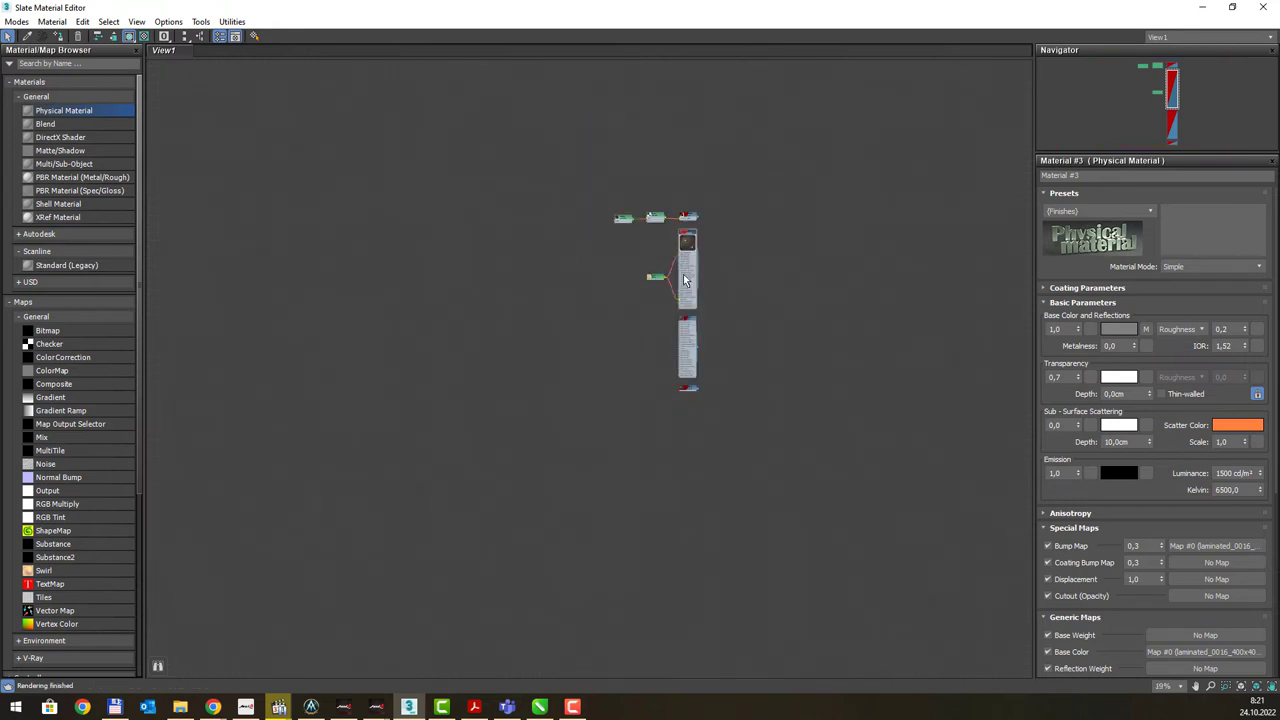
{"action": "scroll", "coordinate": [670, 244], "scroll_direction": "up", "scroll_amount": 4}
{"action": "left_click_drag", "start_coordinate": [450, 124], "coordinate": [879, 684]}
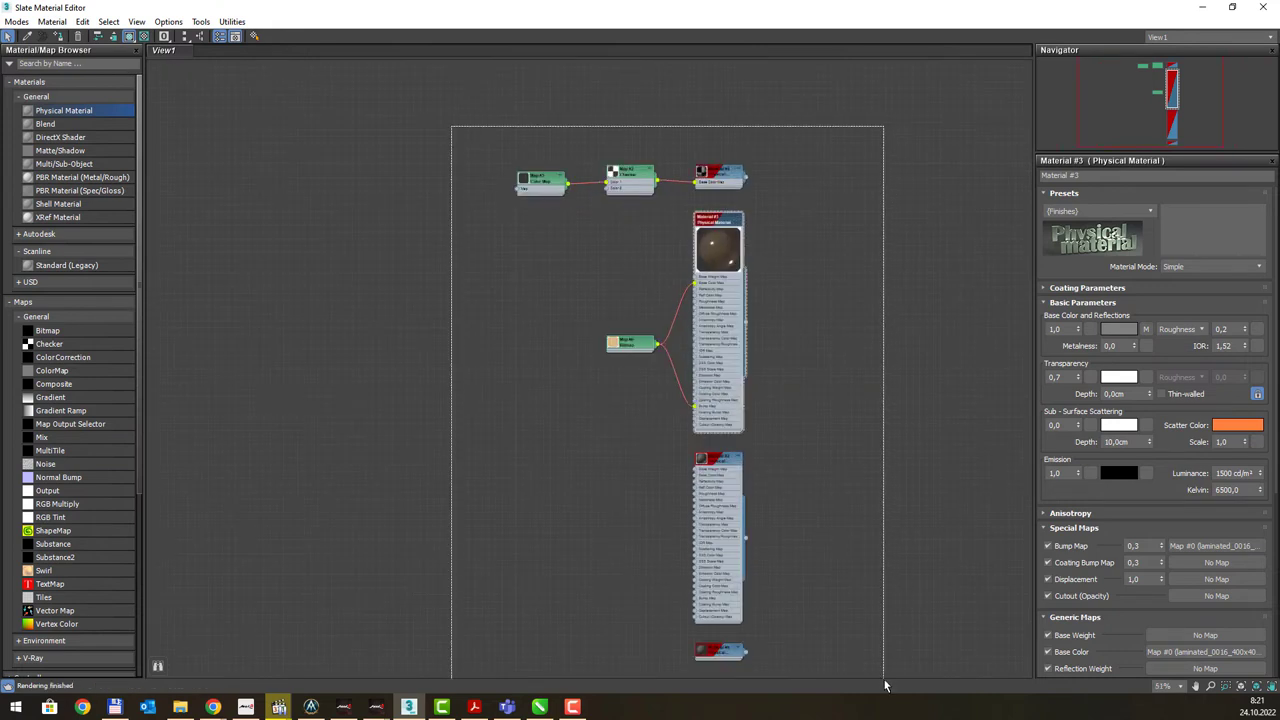
{"action": "key", "text": "Delete"}
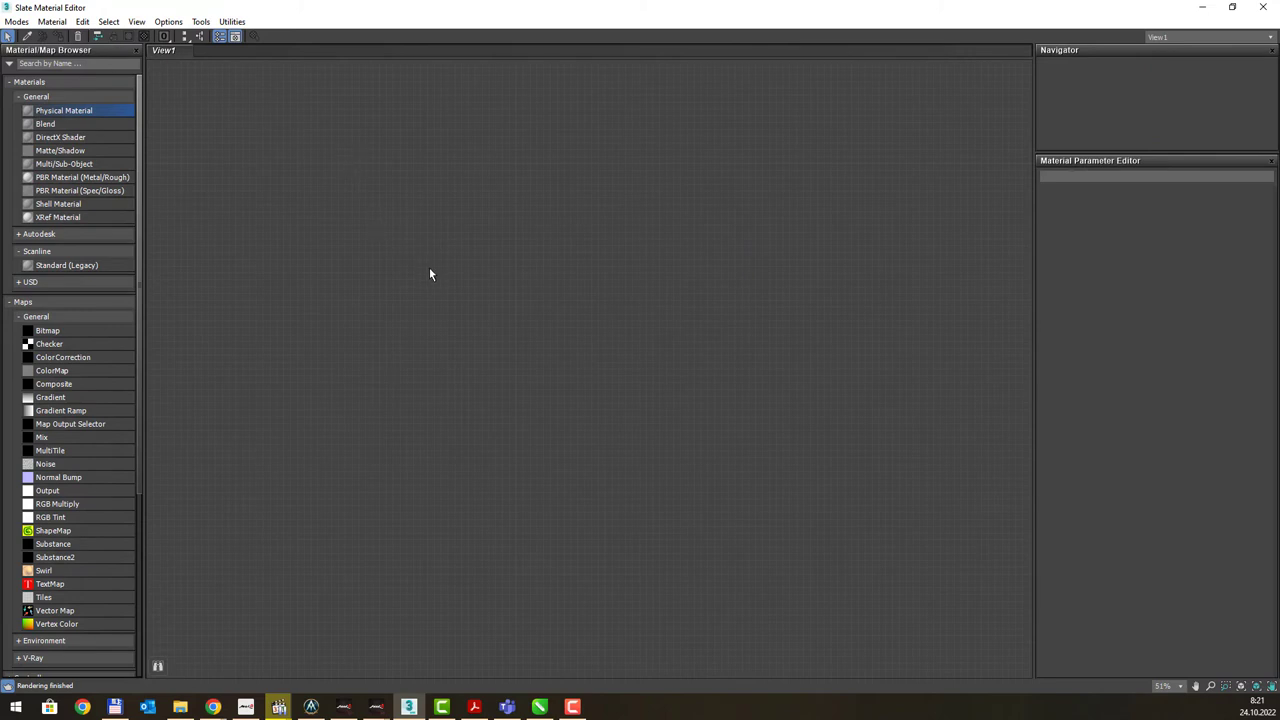
Reload all scene materials, lay them out side by side and fit them in view
{"action": "left_click", "coordinate": [52, 21]}
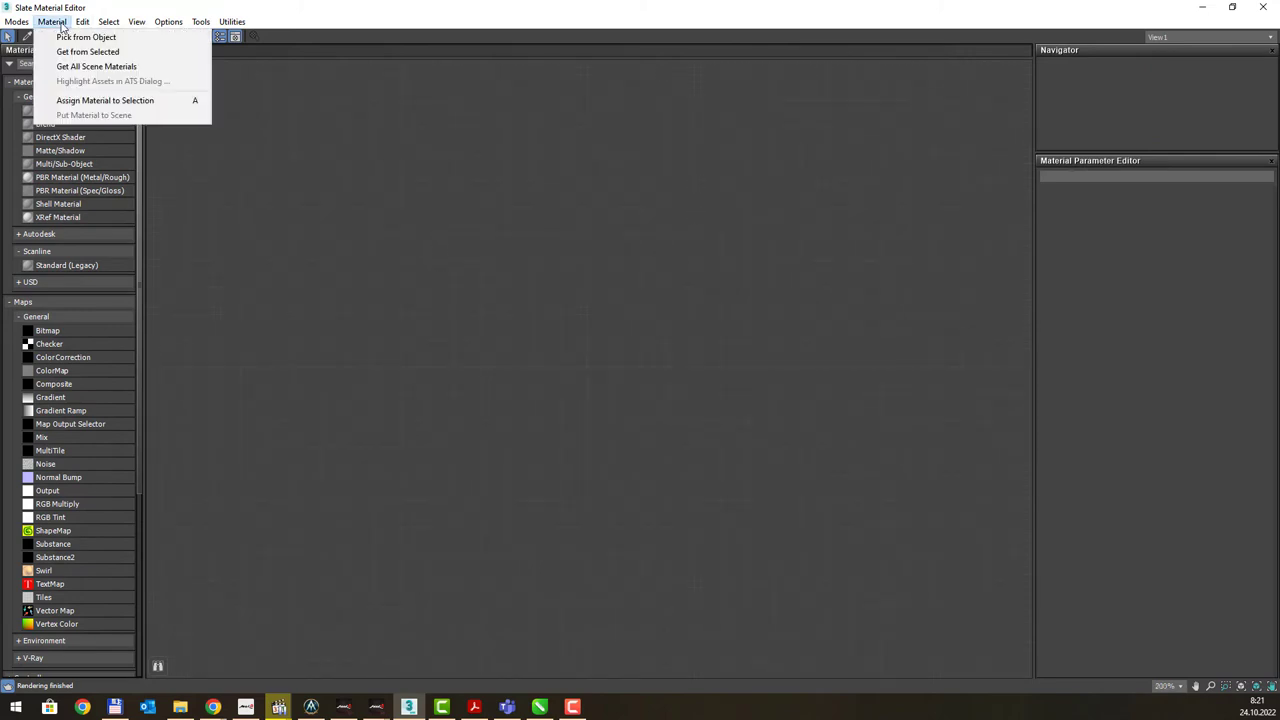
{"action": "left_click", "coordinate": [103, 64]}
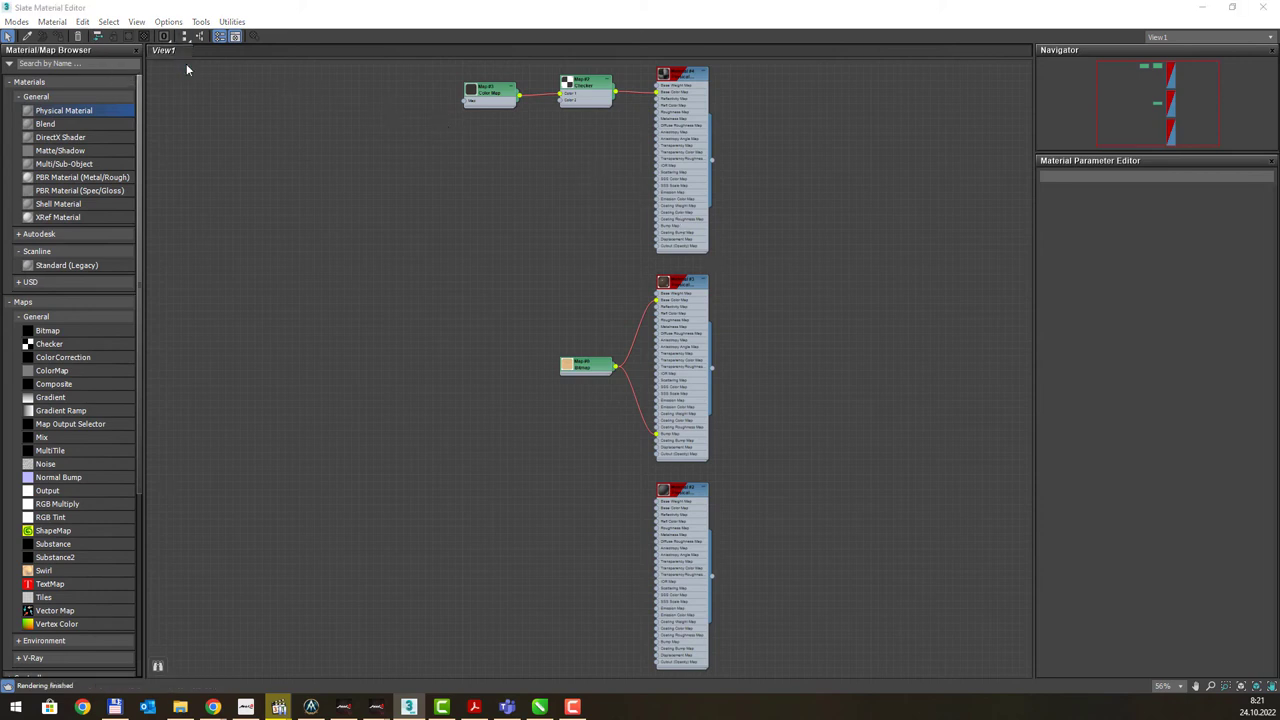
{"action": "key", "text": "l"}
{"action": "key", "text": "z"}
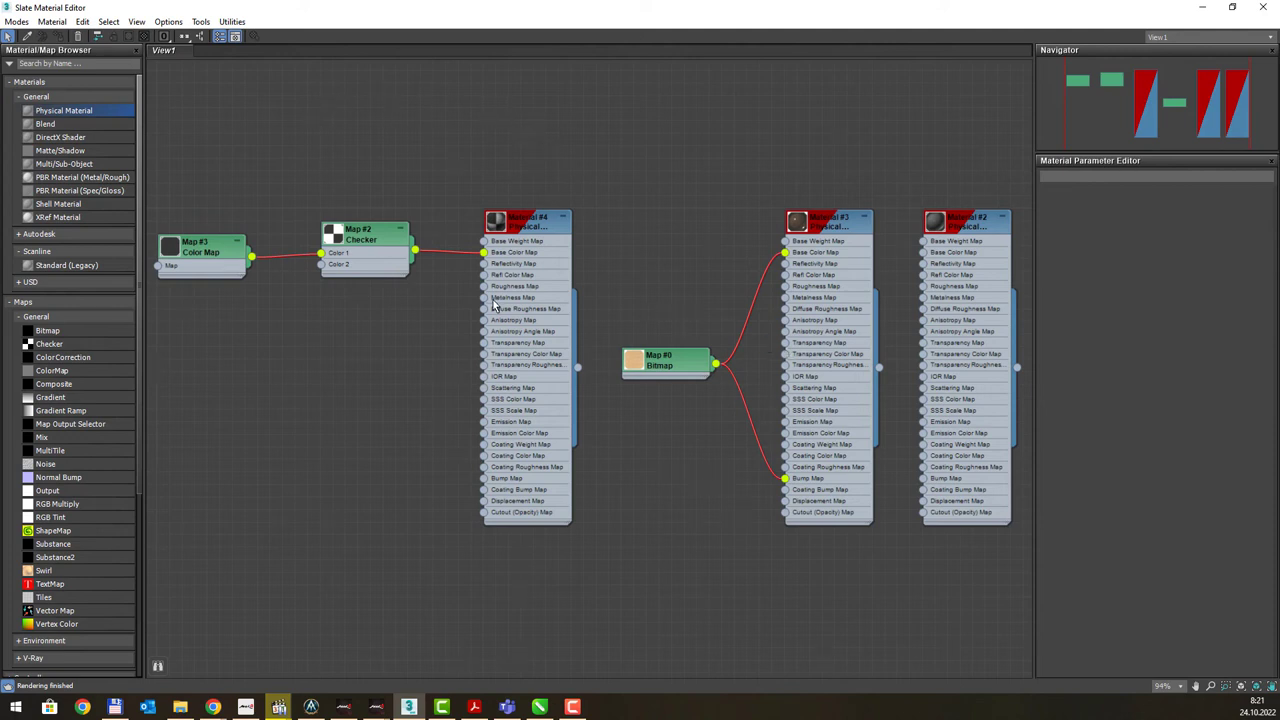
Show Material #4's parameters and bring up the Edit menu's preview commands
{"action": "left_click", "coordinate": [47, 22]}
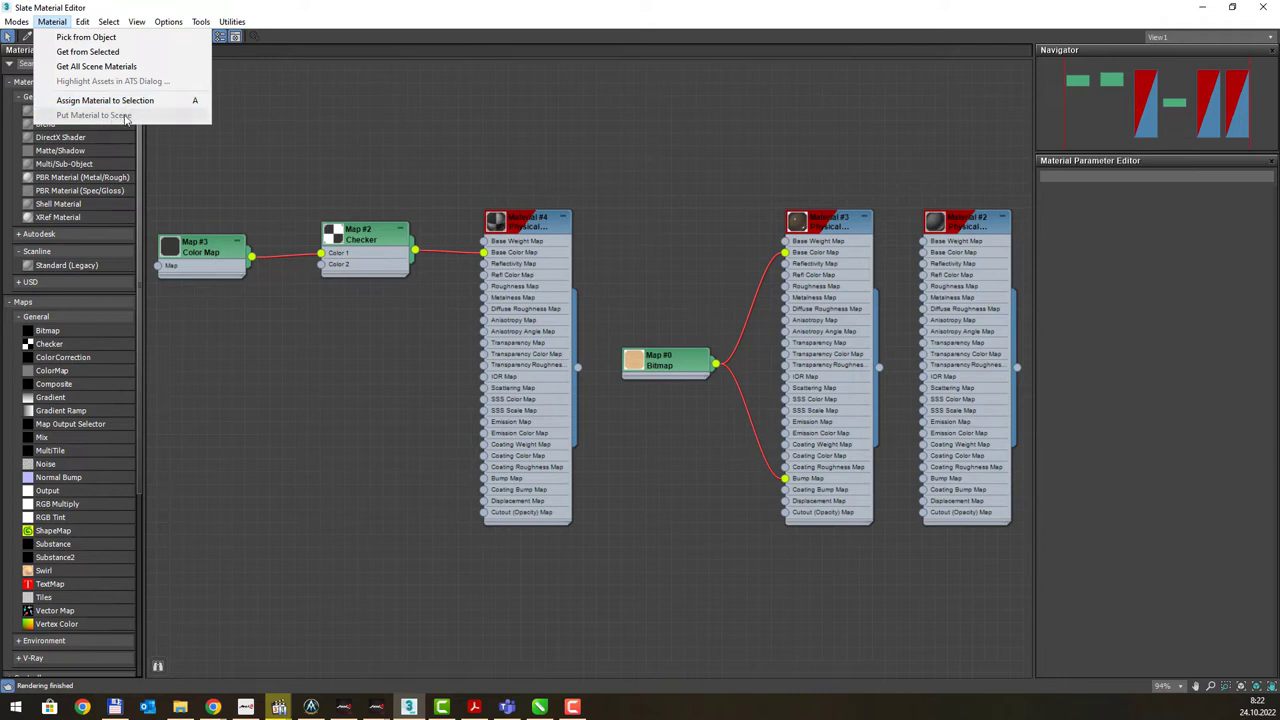
{"action": "left_click", "coordinate": [249, 145]}
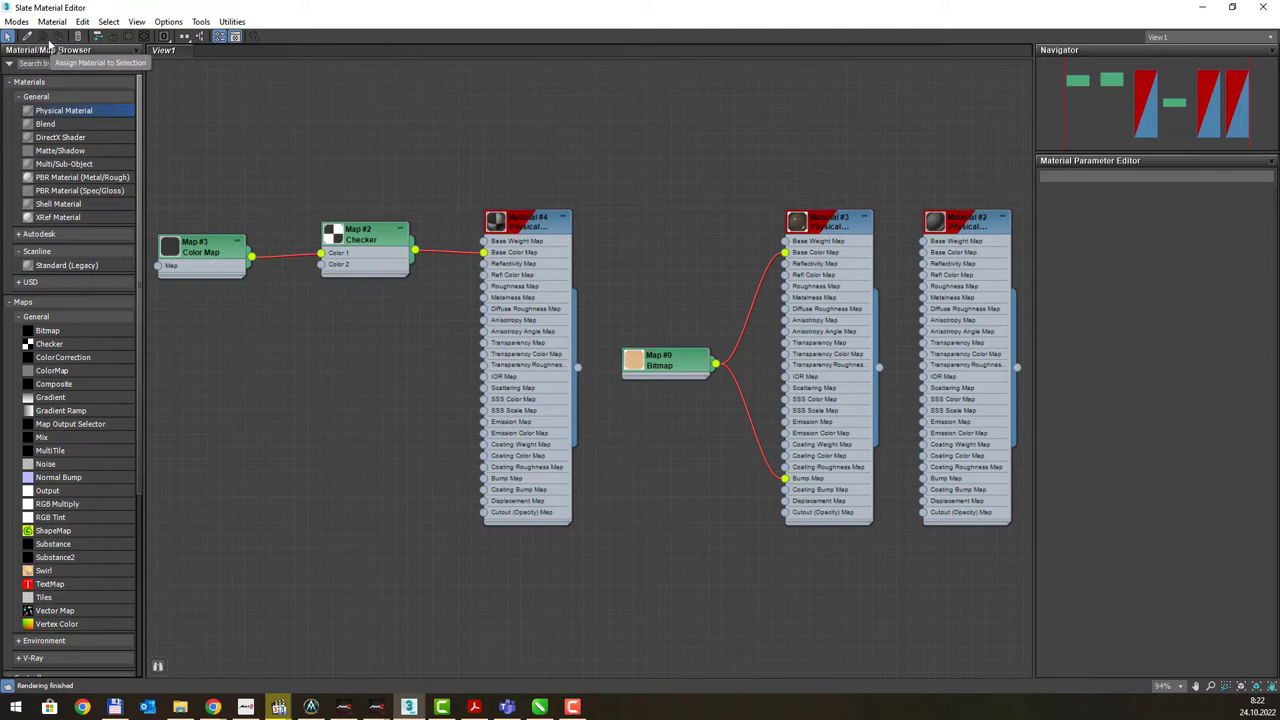
{"action": "double_click", "coordinate": [547, 217]}
{"action": "left_click", "coordinate": [82, 22]}
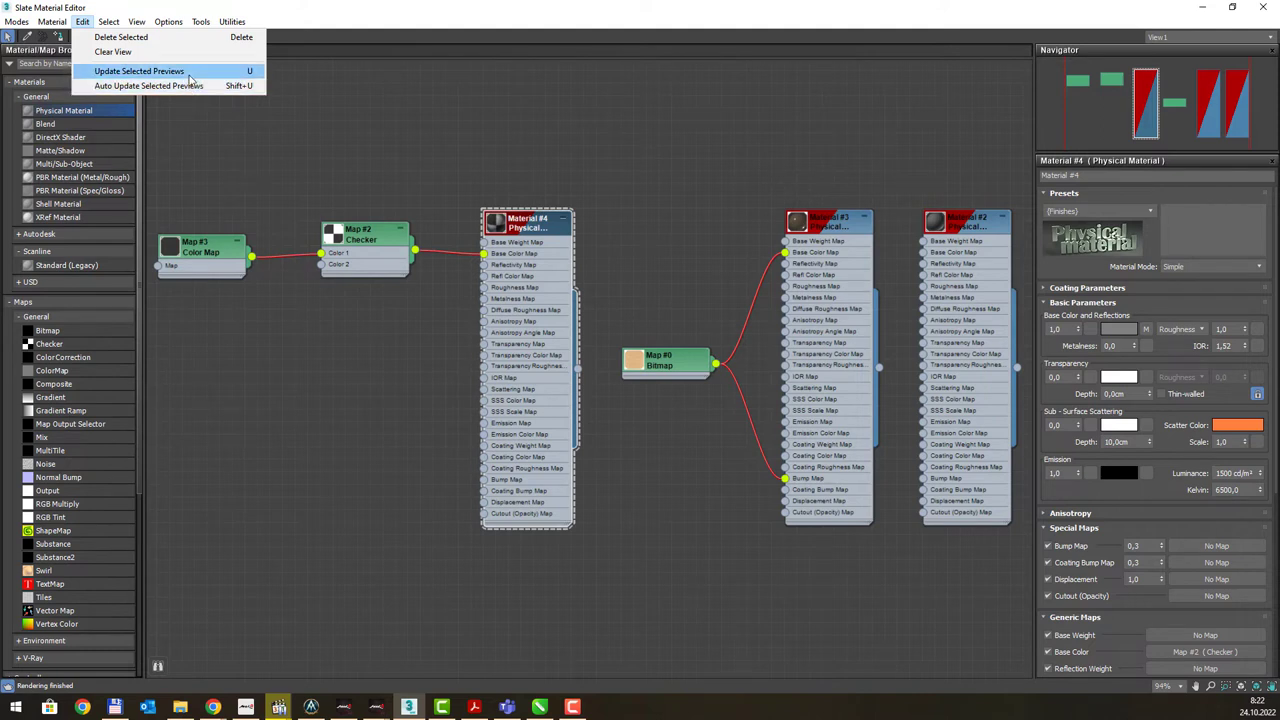
Expand Material #4's node to show its preview sphere and move it higher
{"action": "left_click_drag", "start_coordinate": [538, 224], "coordinate": [528, 200]}
{"action": "scroll", "coordinate": [507, 203], "scroll_direction": "up", "scroll_amount": 2}
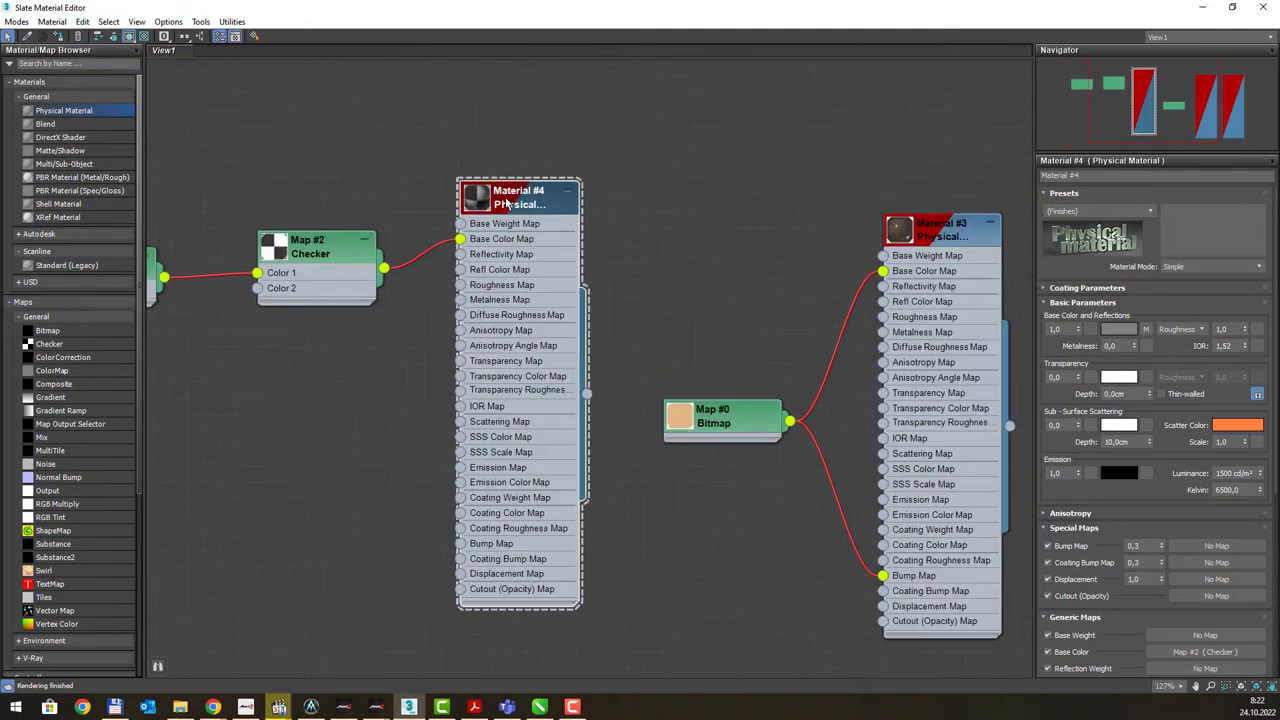
{"action": "scroll", "coordinate": [507, 203], "scroll_direction": "up", "scroll_amount": 1}
{"action": "double_click", "coordinate": [507, 203]}
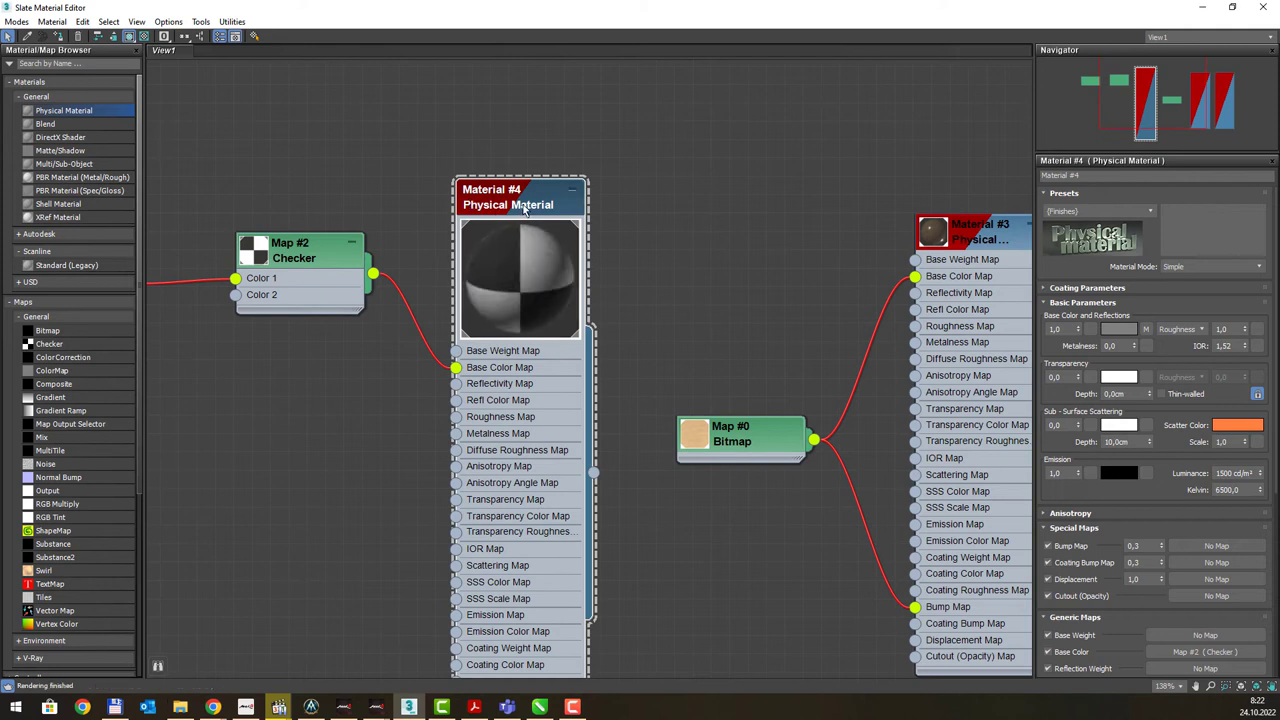
{"action": "left_click_drag", "start_coordinate": [524, 207], "coordinate": [521, 126]}
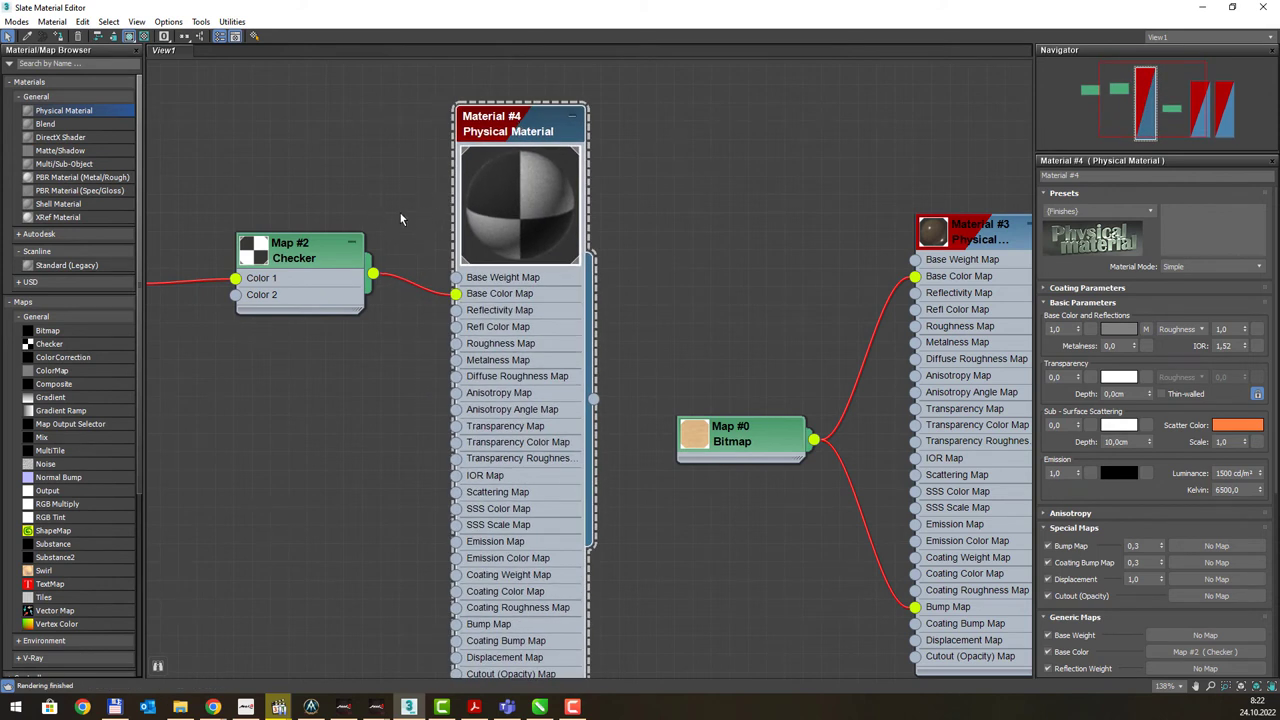
Set the Map #2 Checker's Color #1 to pink and update Material #4's preview
{"action": "double_click", "coordinate": [326, 250]}
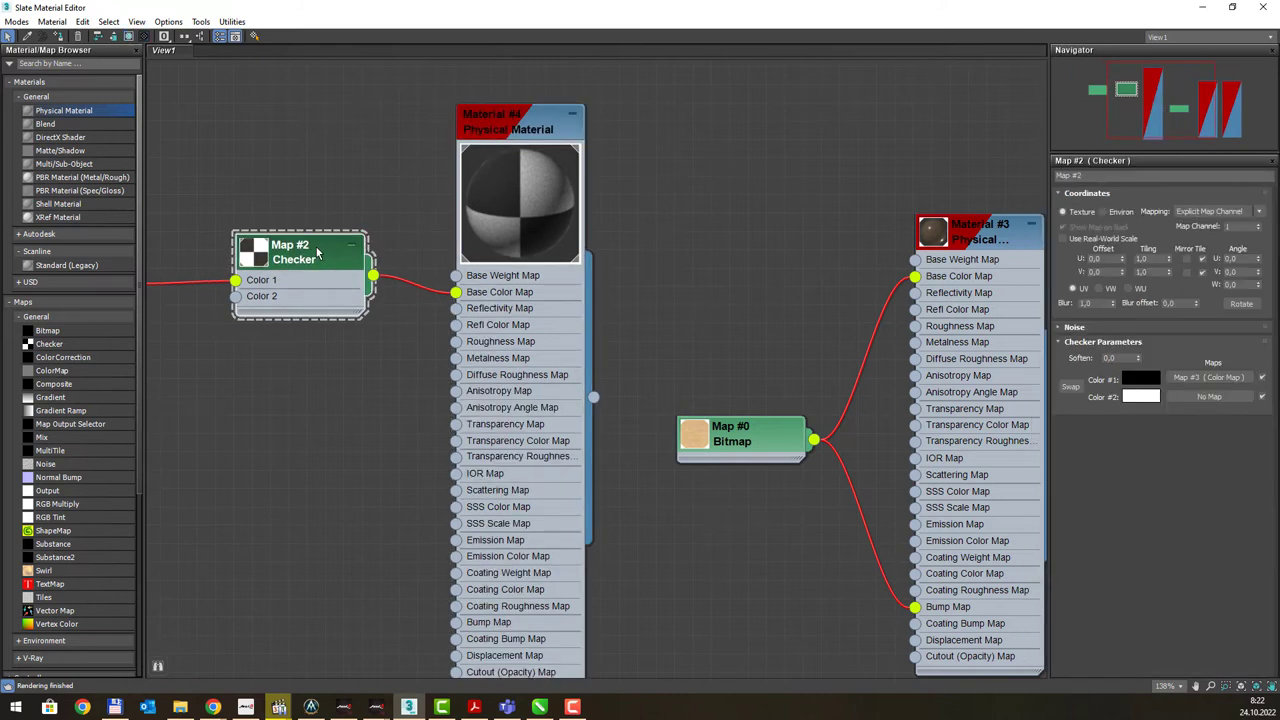
{"action": "left_click", "coordinate": [1139, 376]}
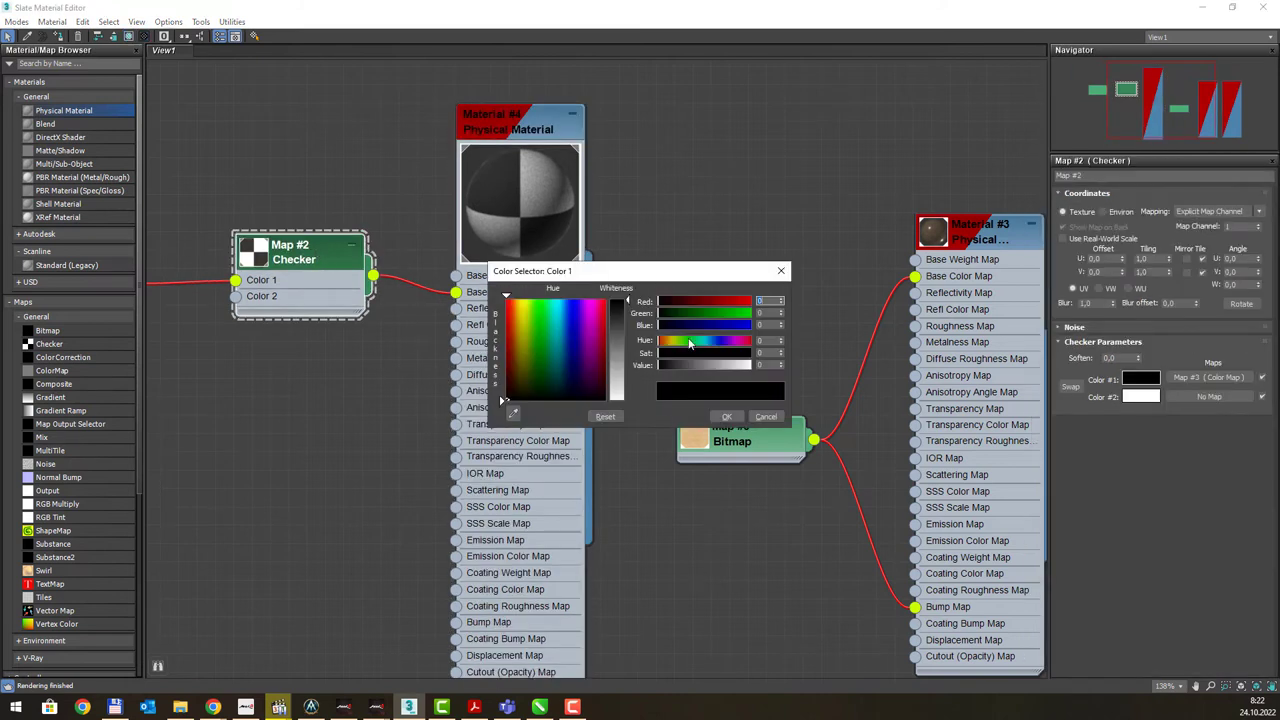
{"action": "left_click", "coordinate": [597, 309]}
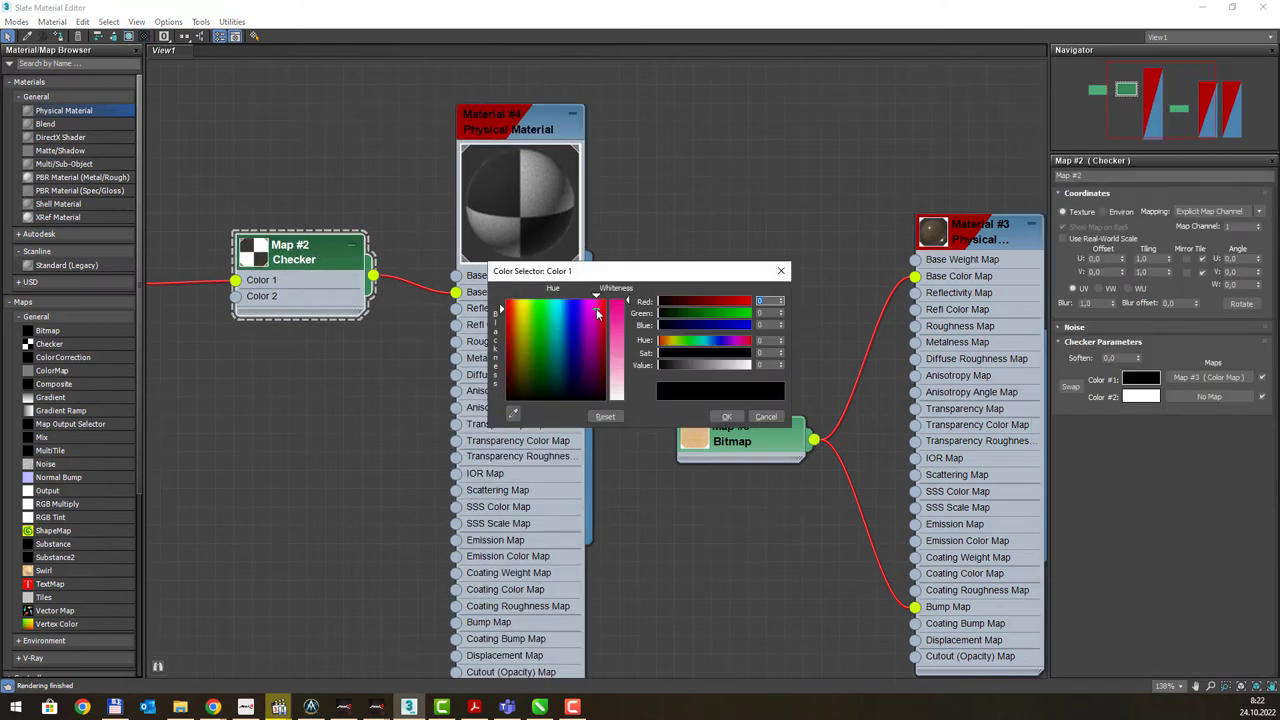
{"action": "left_click", "coordinate": [727, 416]}
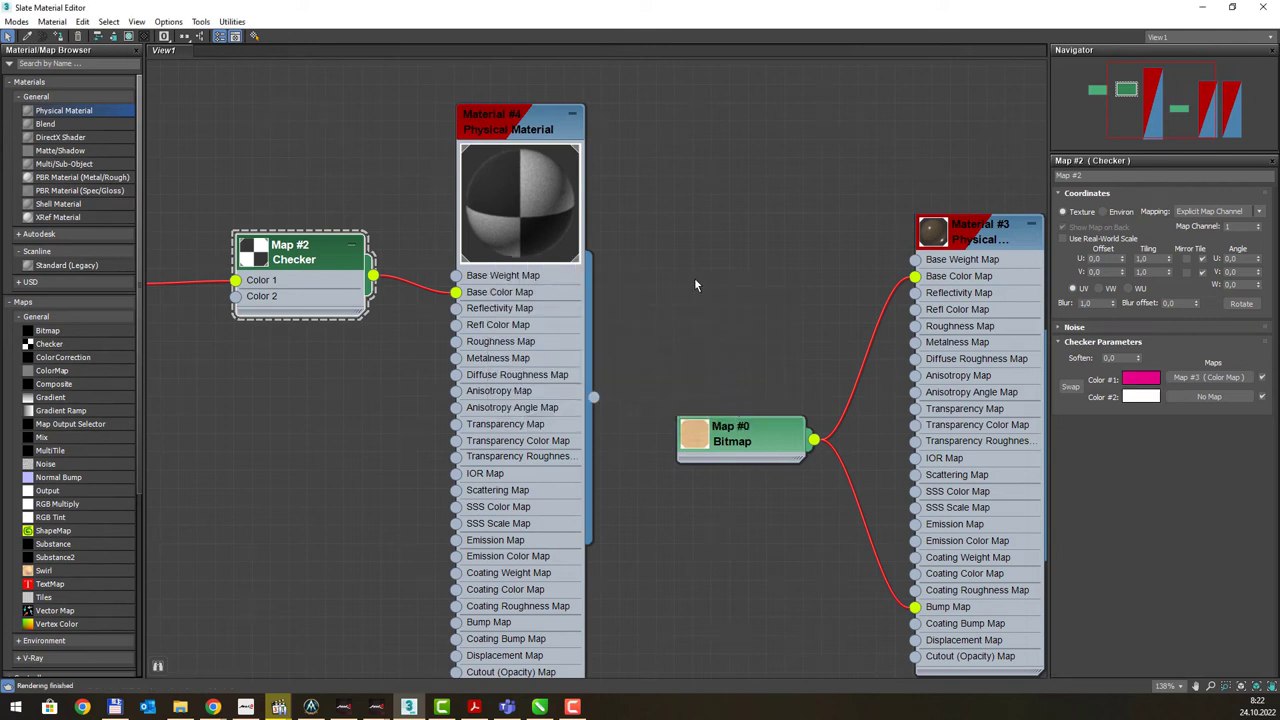
{"action": "right_click", "coordinate": [518, 181]}
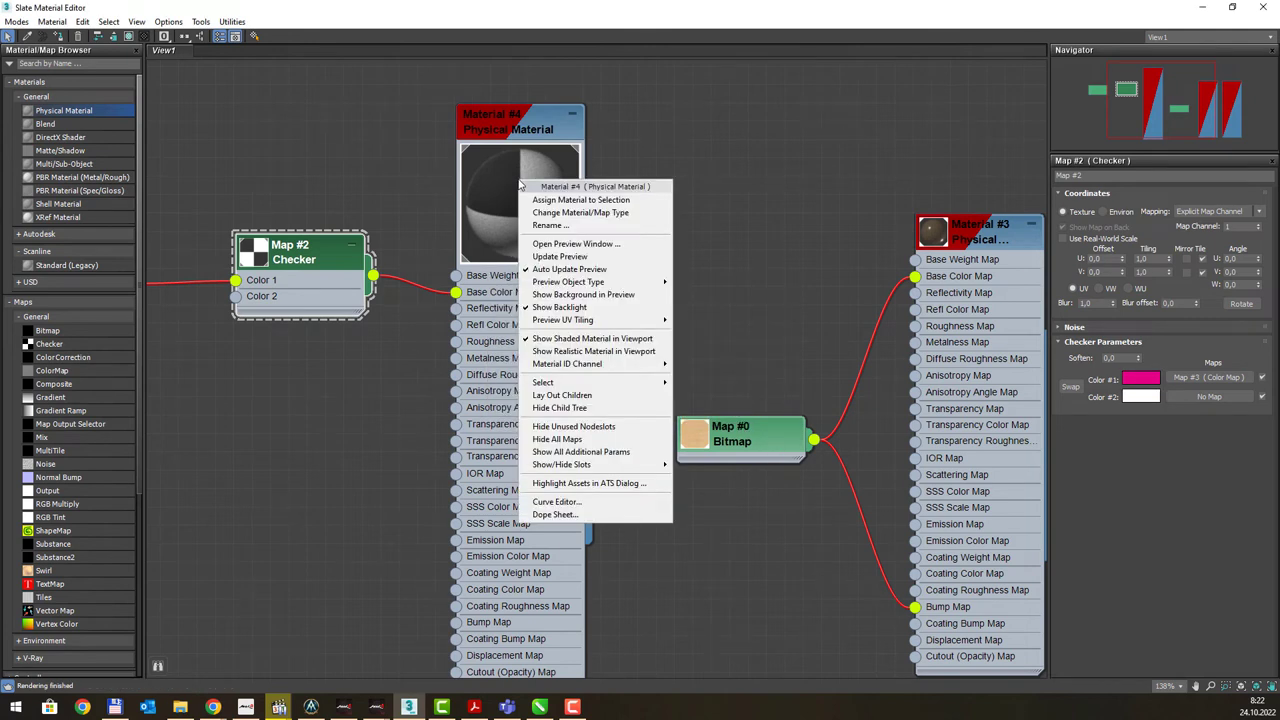
{"action": "left_click", "coordinate": [585, 257]}
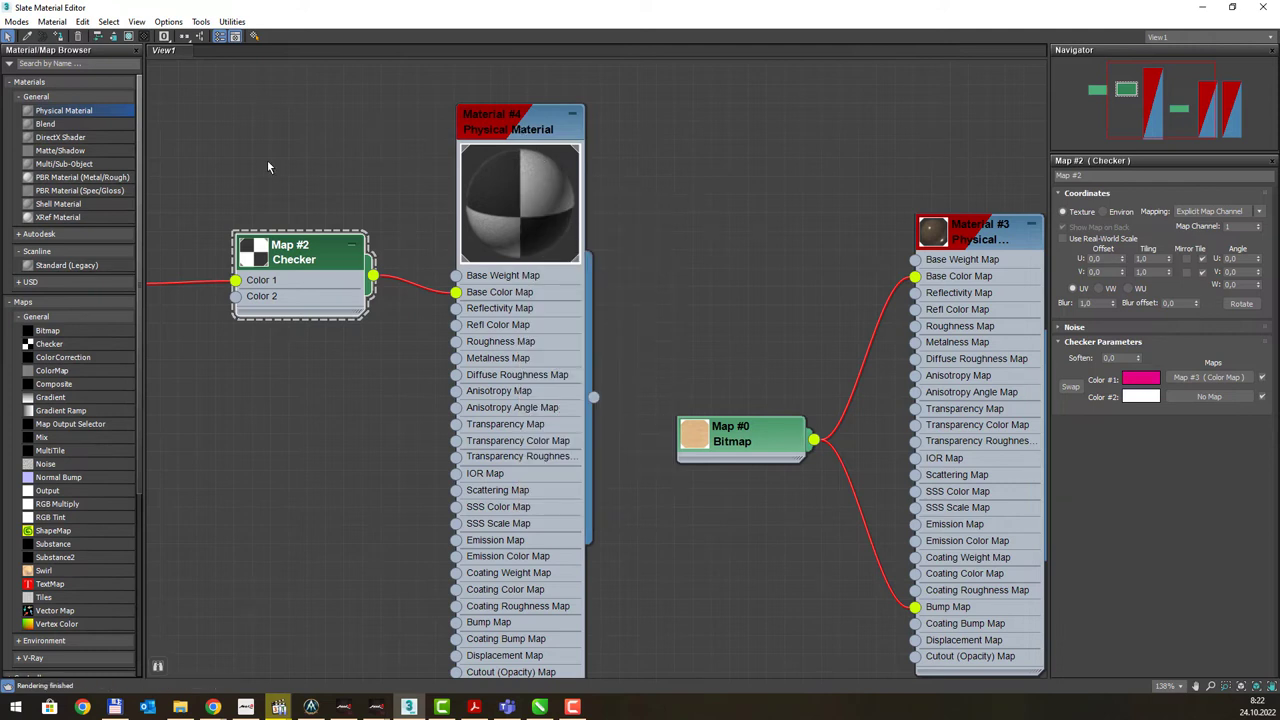
Disconnect Map #3 from the checker's first colour and refresh Material #4's preview
{"action": "scroll", "coordinate": [267, 160], "scroll_direction": "down", "scroll_amount": 1}
{"action": "scroll", "coordinate": [258, 181], "scroll_direction": "down", "scroll_amount": 2}
{"action": "middle_click_drag", "start_coordinate": [288, 178], "coordinate": [421, 222]}
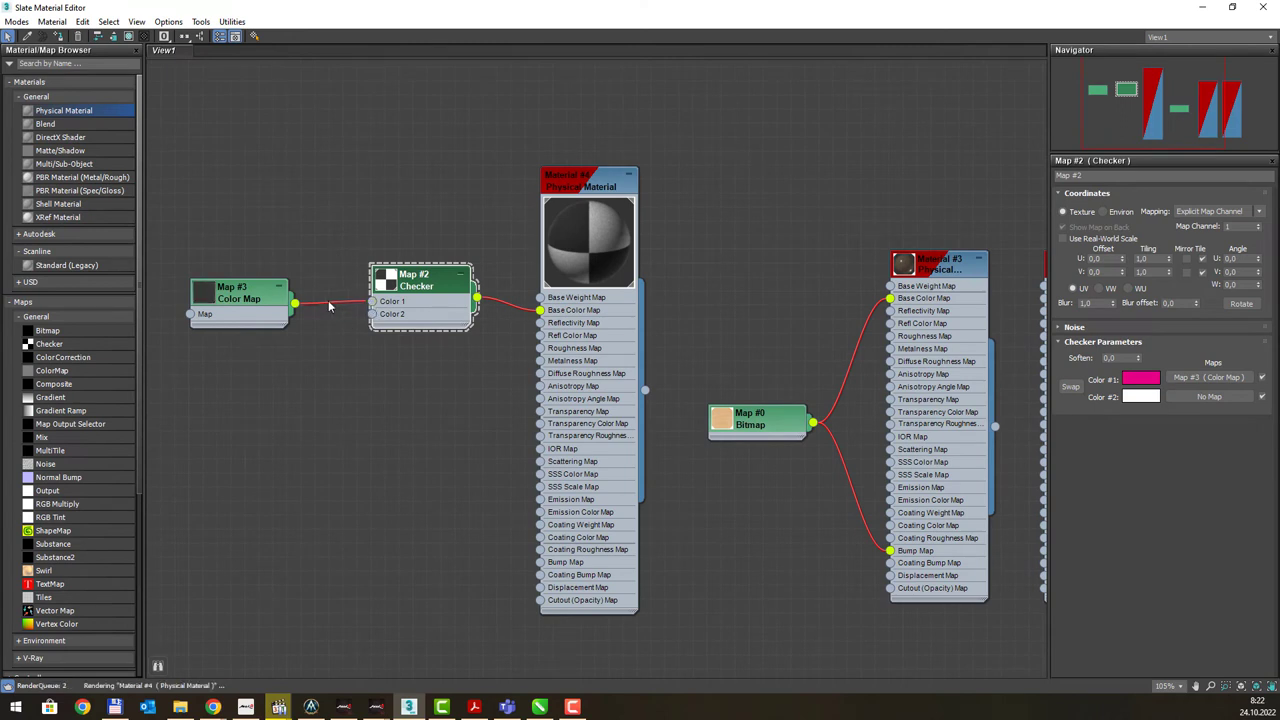
{"action": "left_click_drag", "start_coordinate": [371, 303], "coordinate": [333, 307]}
{"action": "scroll", "coordinate": [433, 266], "scroll_direction": "up", "scroll_amount": 2}
{"action": "scroll", "coordinate": [433, 266], "scroll_direction": "up", "scroll_amount": 2}
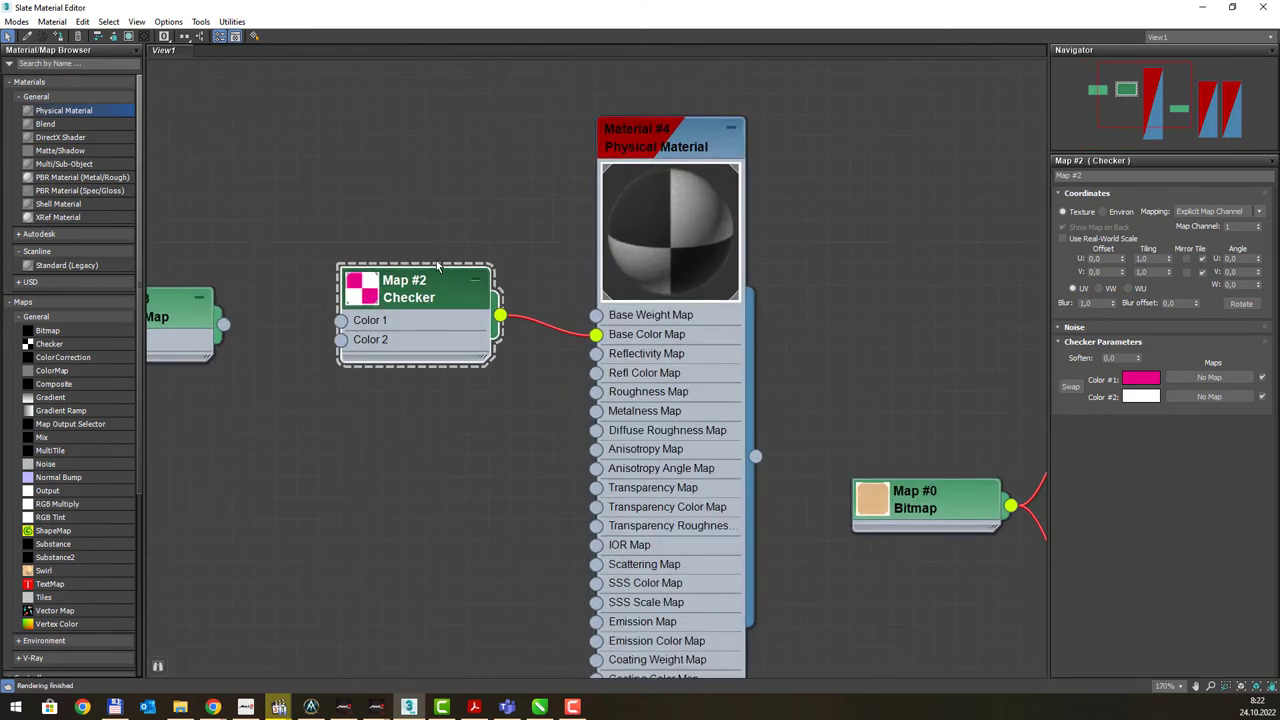
{"action": "middle_click_drag", "start_coordinate": [697, 320], "coordinate": [593, 338]}
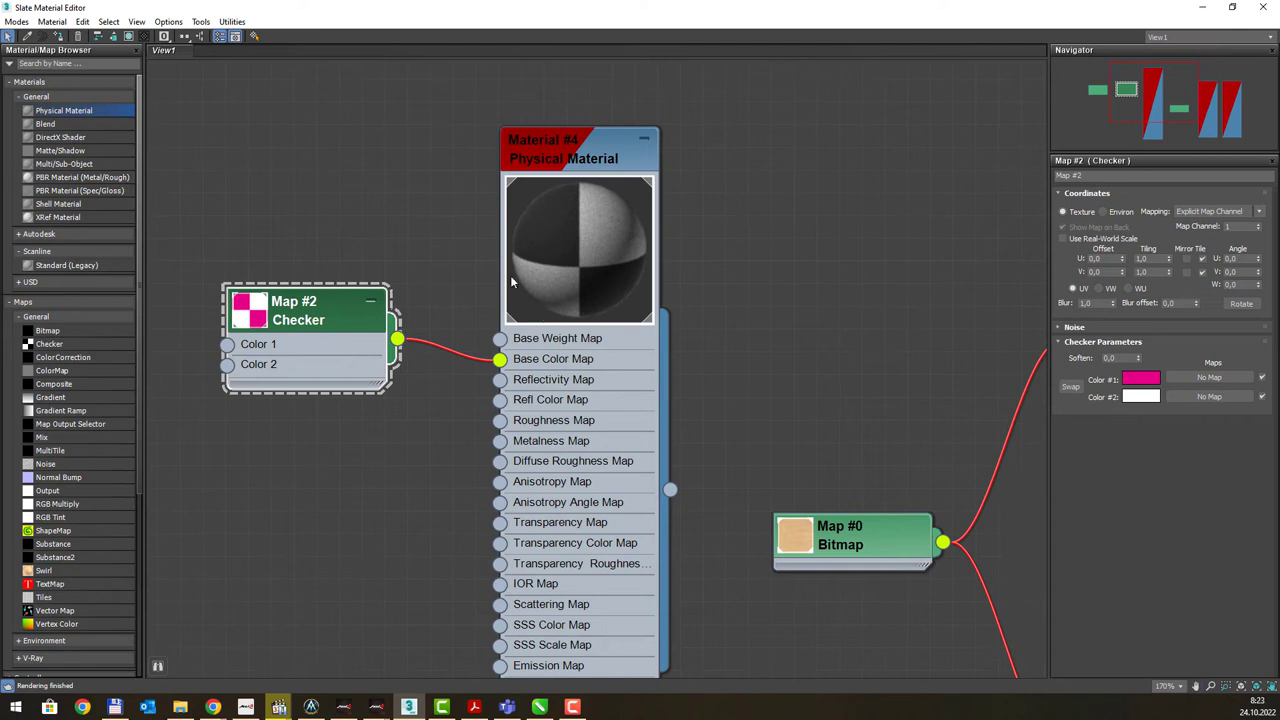
{"action": "left_click_drag", "start_coordinate": [372, 297], "coordinate": [395, 298]}
{"action": "left_click", "coordinate": [587, 158]}
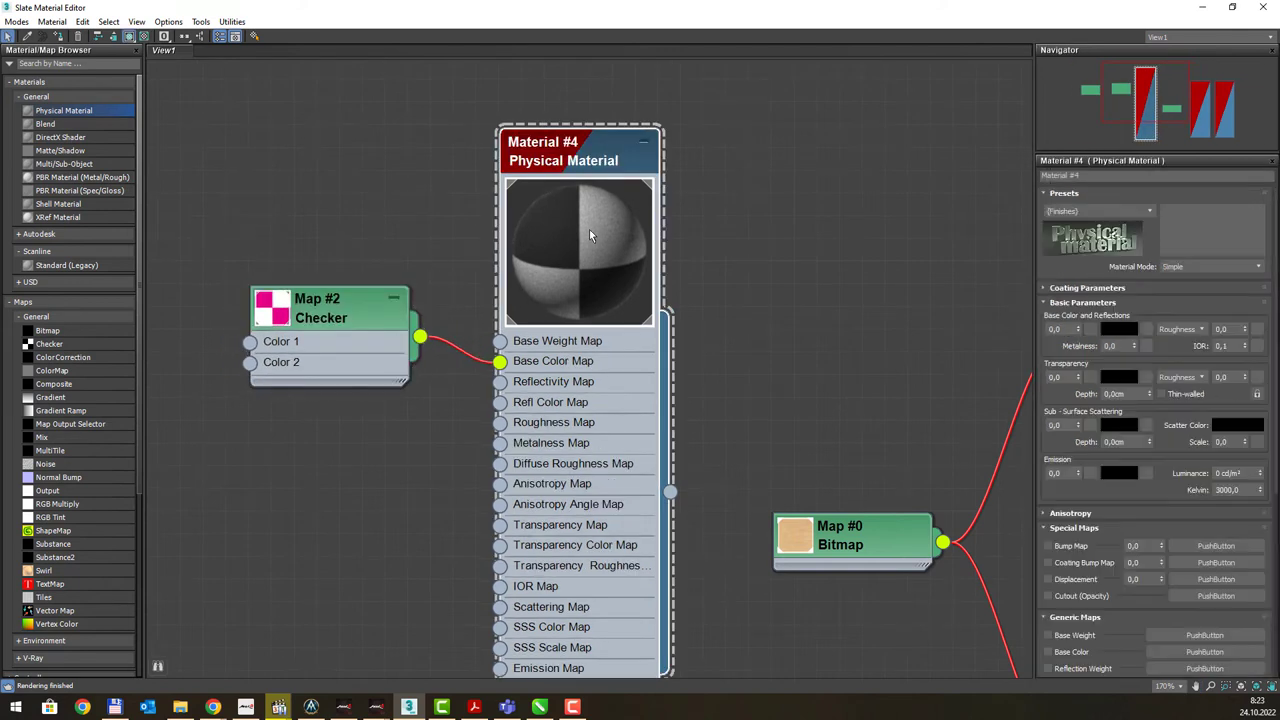
{"action": "right_click", "coordinate": [589, 229]}
{"action": "left_click", "coordinate": [643, 306]}
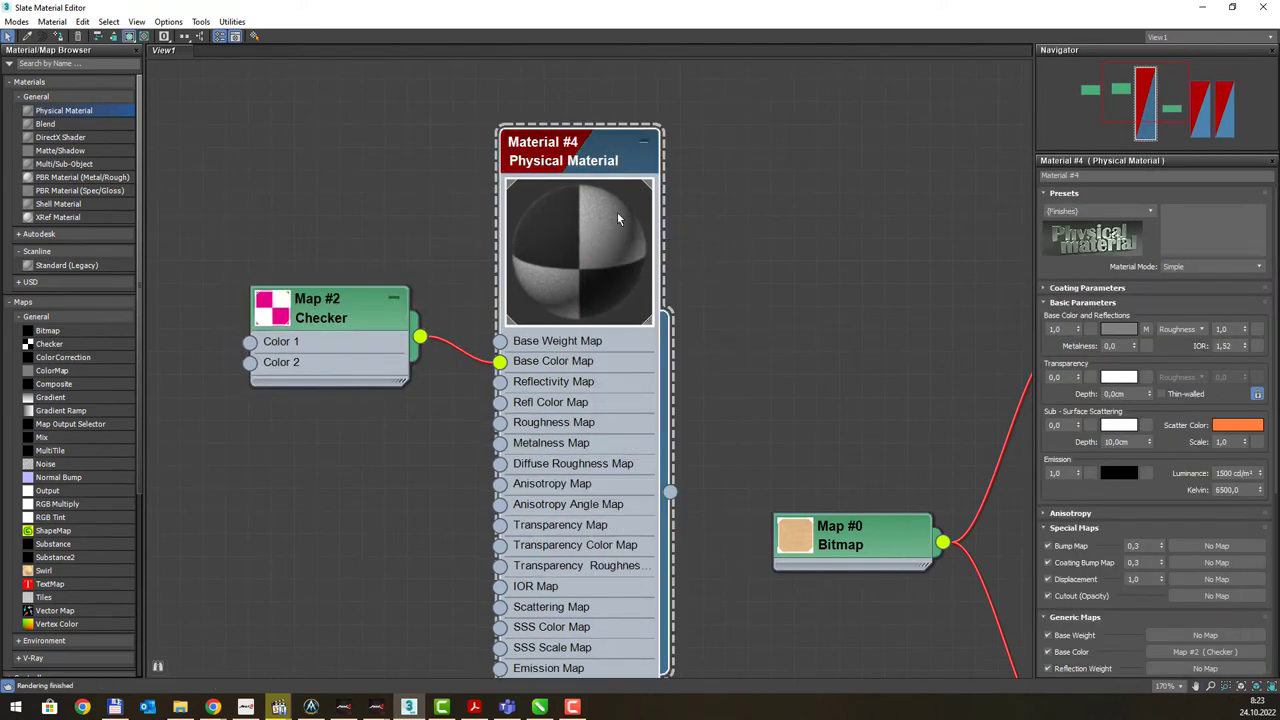
Rearrange the nodes, expand Material #4's preview sphere and update it to render the checker
{"action": "left_click_drag", "start_coordinate": [598, 157], "coordinate": [598, 134]}
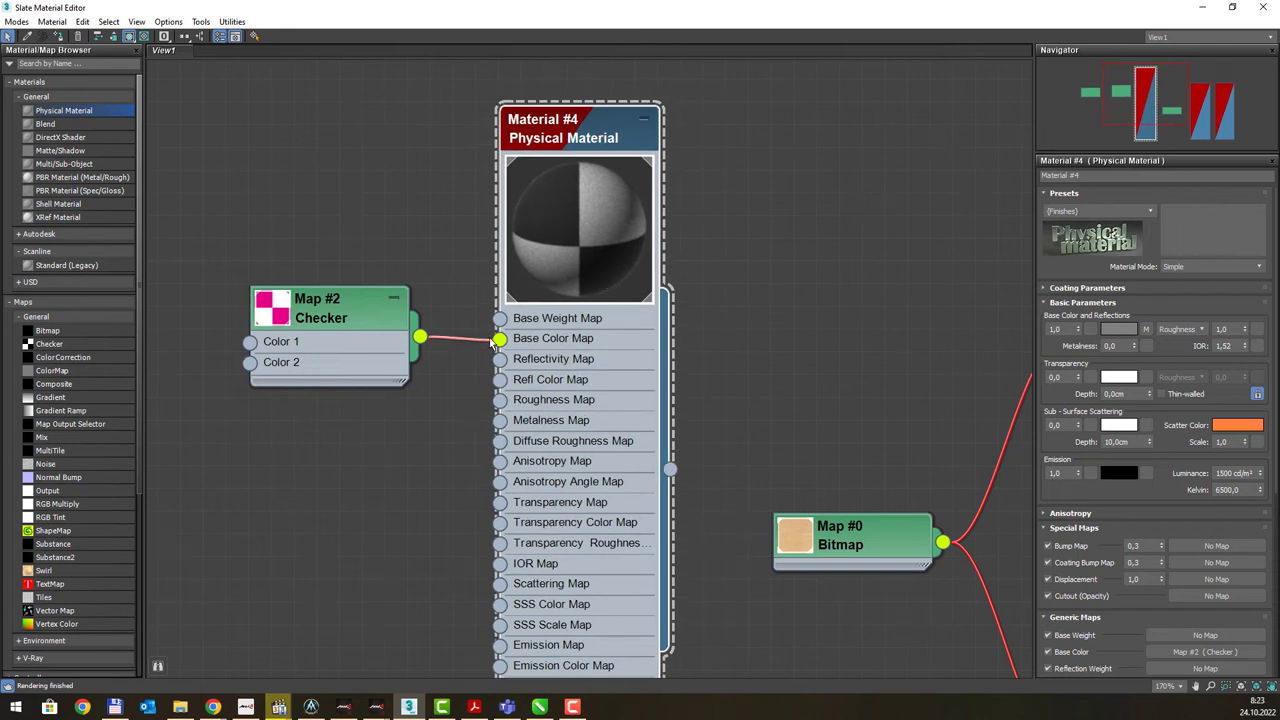
{"action": "left_click_drag", "start_coordinate": [359, 308], "coordinate": [290, 331]}
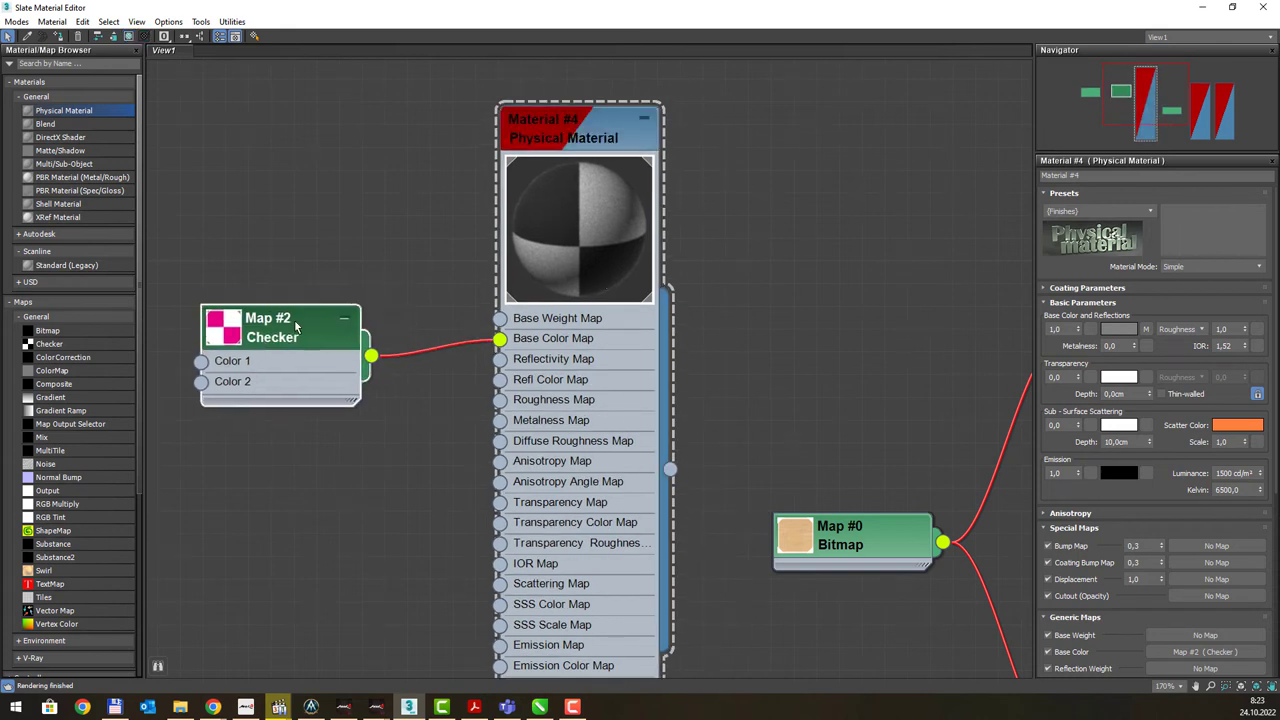
{"action": "scroll", "coordinate": [563, 209], "scroll_direction": "down", "scroll_amount": 1}
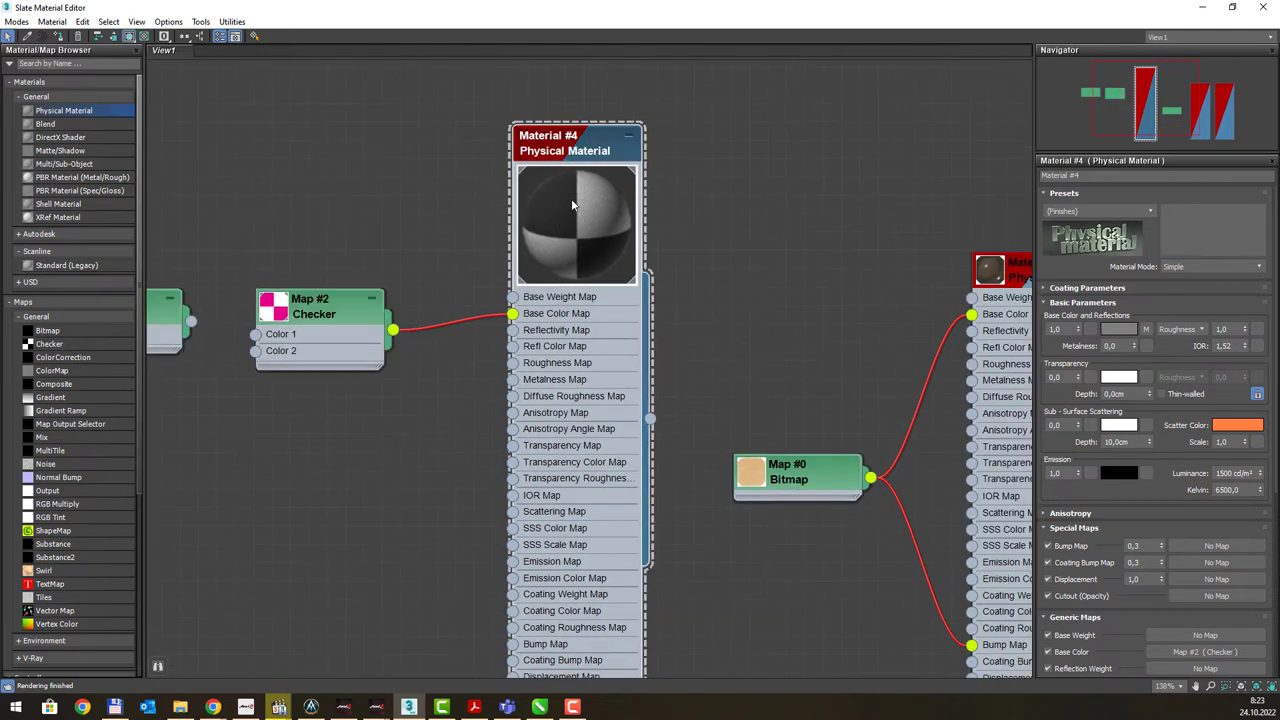
{"action": "scroll", "coordinate": [580, 190], "scroll_direction": "down", "scroll_amount": 1}
{"action": "double_click", "coordinate": [535, 148]}
{"action": "right_click", "coordinate": [578, 217]}
{"action": "left_click", "coordinate": [597, 179]}
{"action": "mouse_move", "coordinate": [1062, 377]}
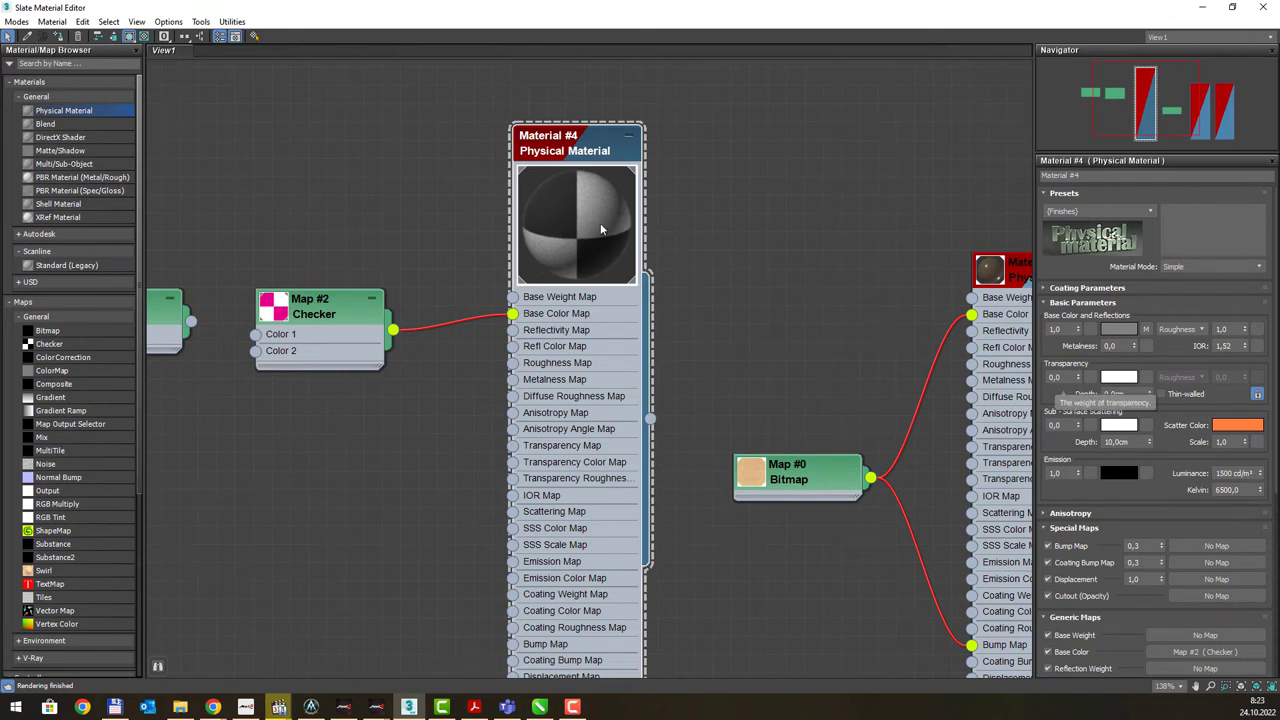
{"action": "scroll", "coordinate": [572, 158], "scroll_direction": "down", "scroll_amount": 2}
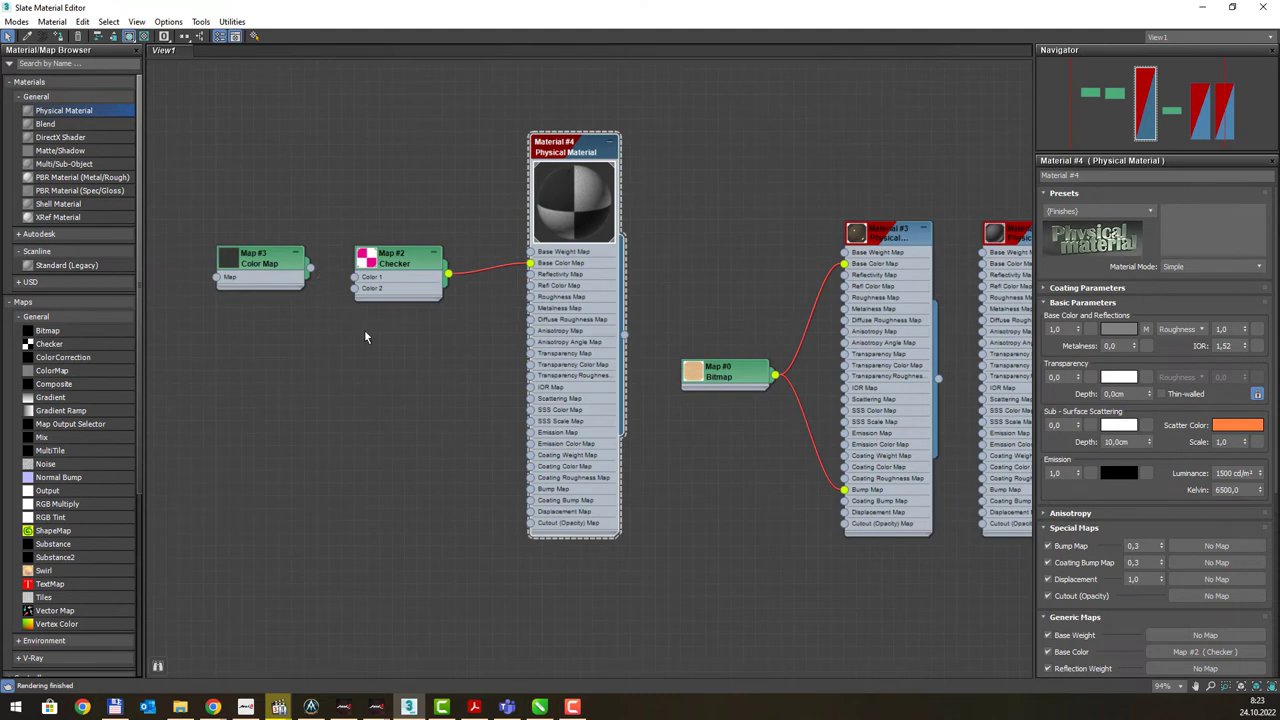
Add a new Checker map and Physical Material #6, wiring Map #4 into its Base Color Map
{"action": "middle_click_drag", "start_coordinate": [364, 337], "coordinate": [452, 274]}
{"action": "left_click_drag", "start_coordinate": [49, 343], "coordinate": [280, 381]}
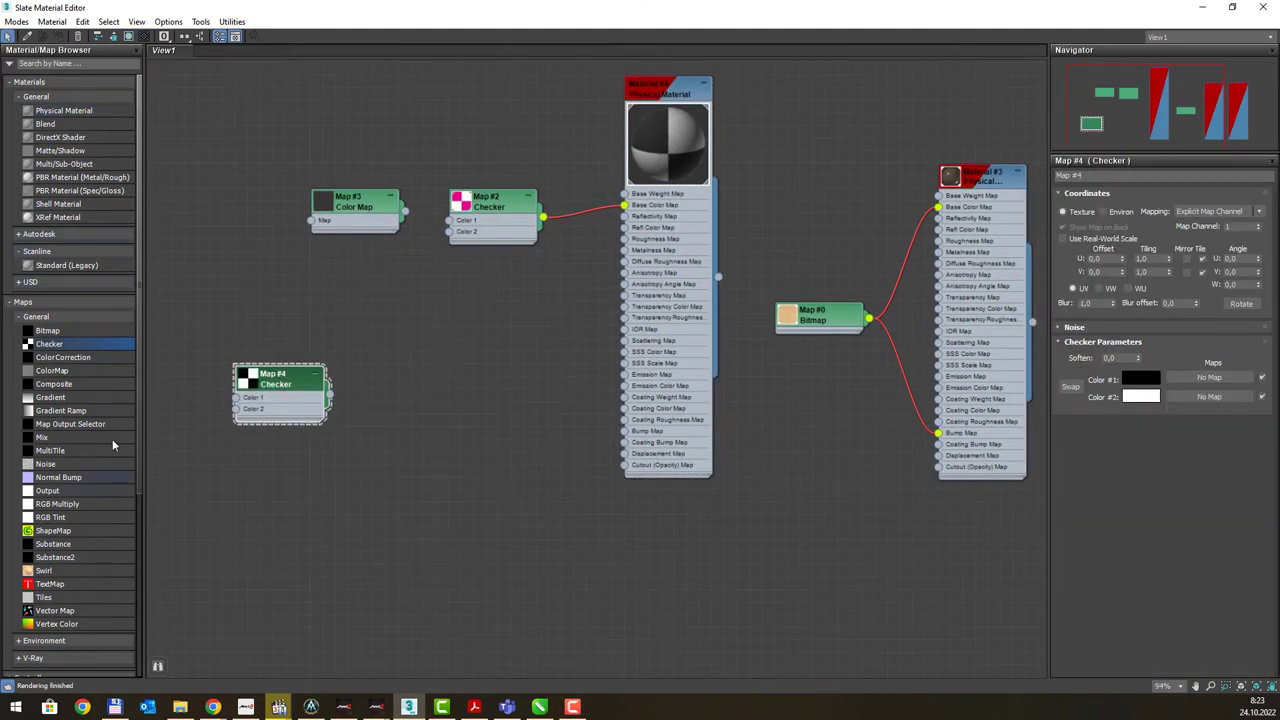
{"action": "left_click_drag", "start_coordinate": [64, 110], "coordinate": [445, 374]}
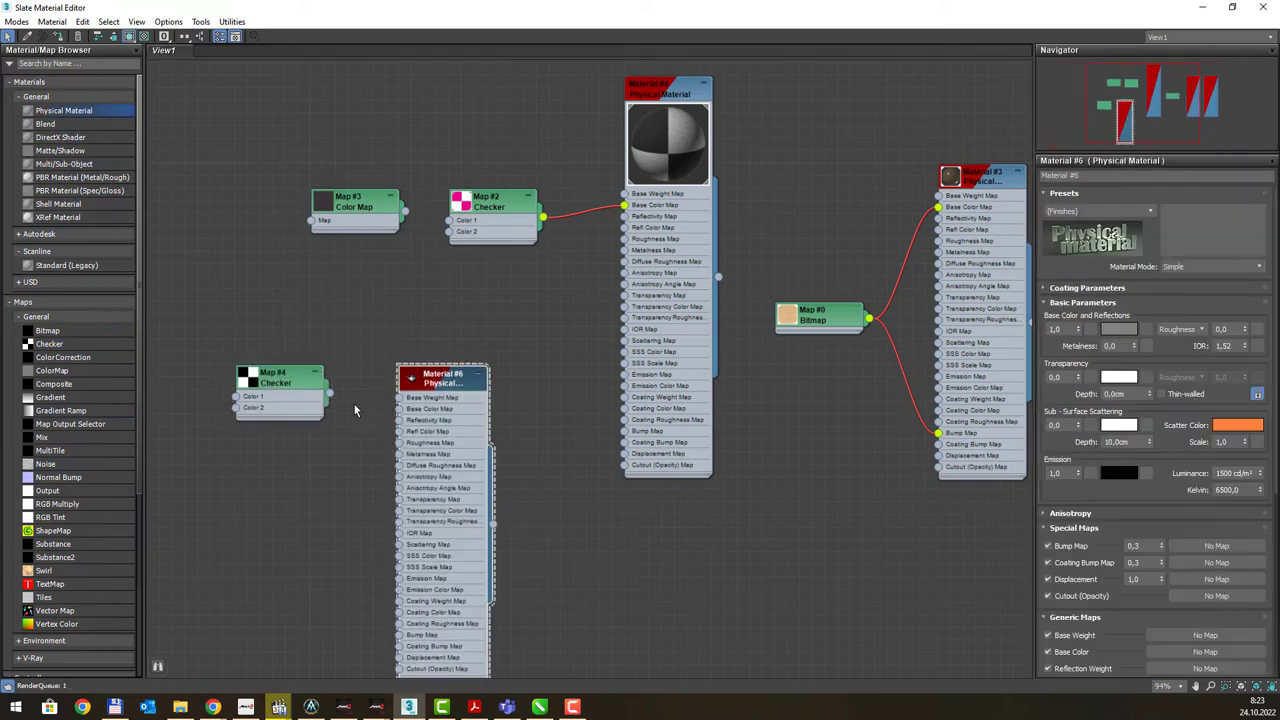
{"action": "left_click_drag", "start_coordinate": [330, 393], "coordinate": [400, 409]}
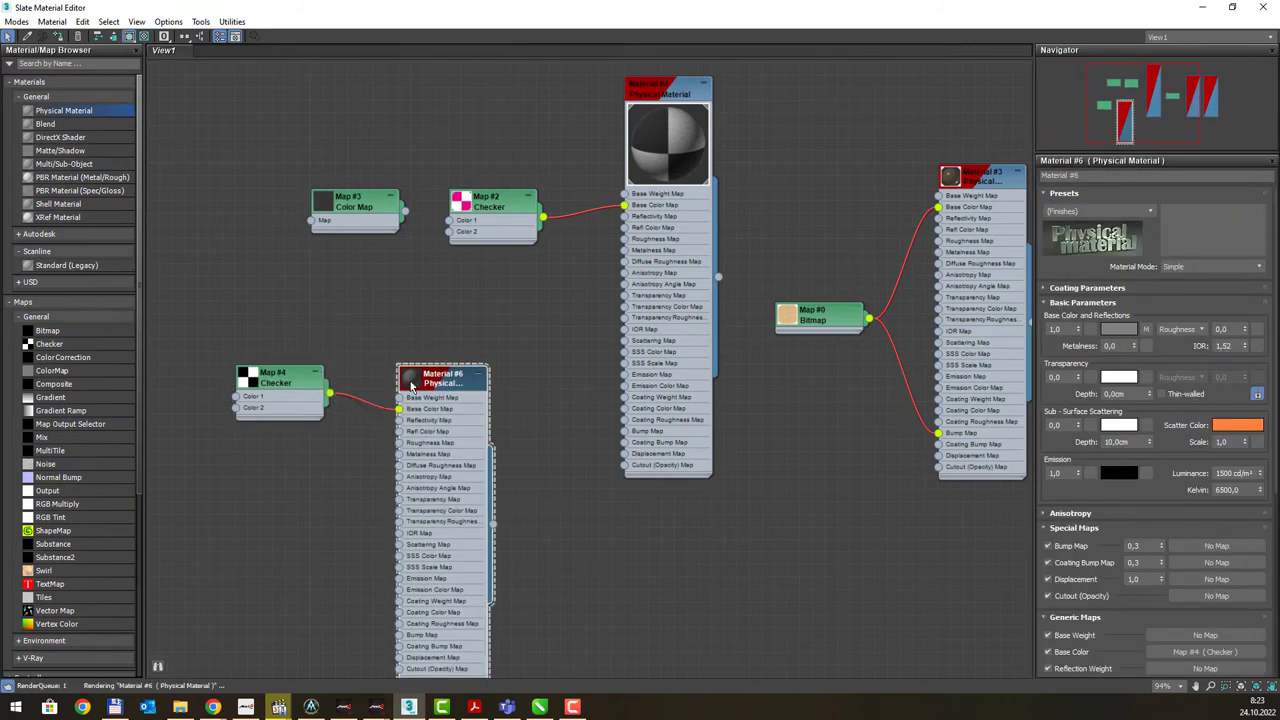
{"action": "double_click", "coordinate": [411, 386]}
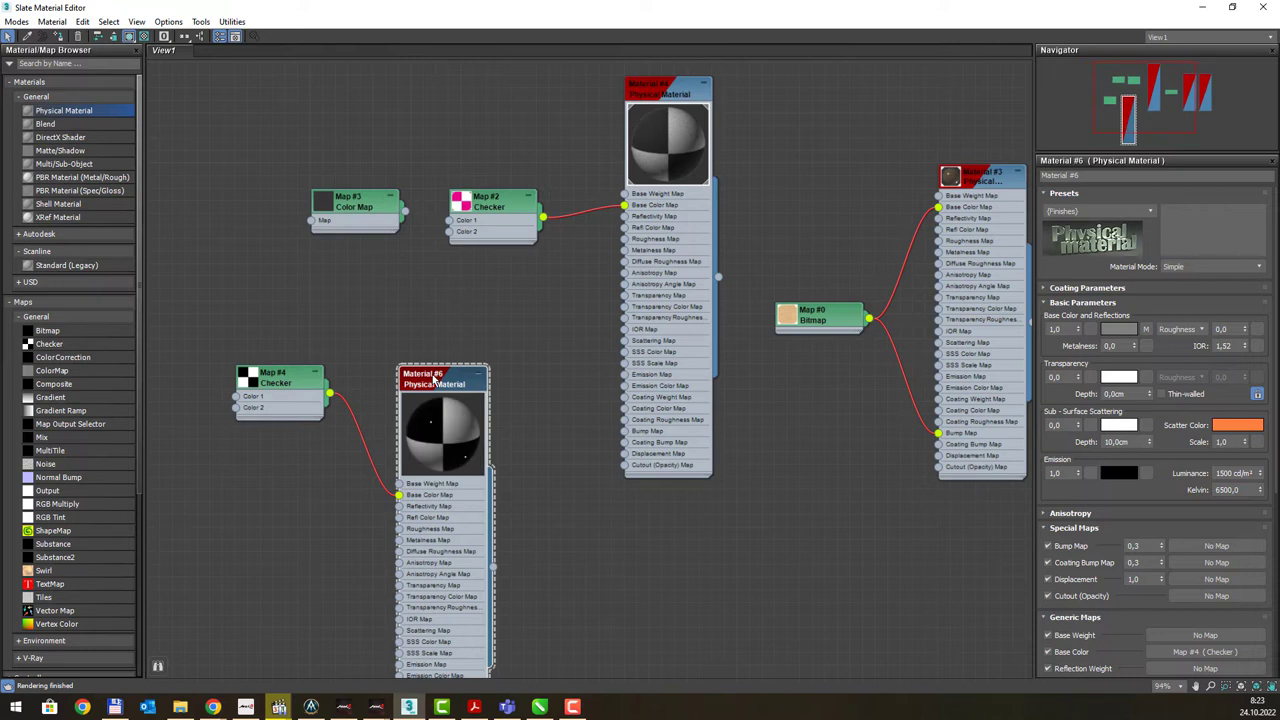
{"action": "left_click_drag", "start_coordinate": [420, 418], "coordinate": [456, 344]}
Set the Map #4 Checker's Color #1 to purple
{"action": "scroll", "coordinate": [456, 344], "scroll_direction": "up", "scroll_amount": 2}
{"action": "scroll", "coordinate": [456, 344], "scroll_direction": "up", "scroll_amount": 1}
{"action": "left_click", "coordinate": [205, 400]}
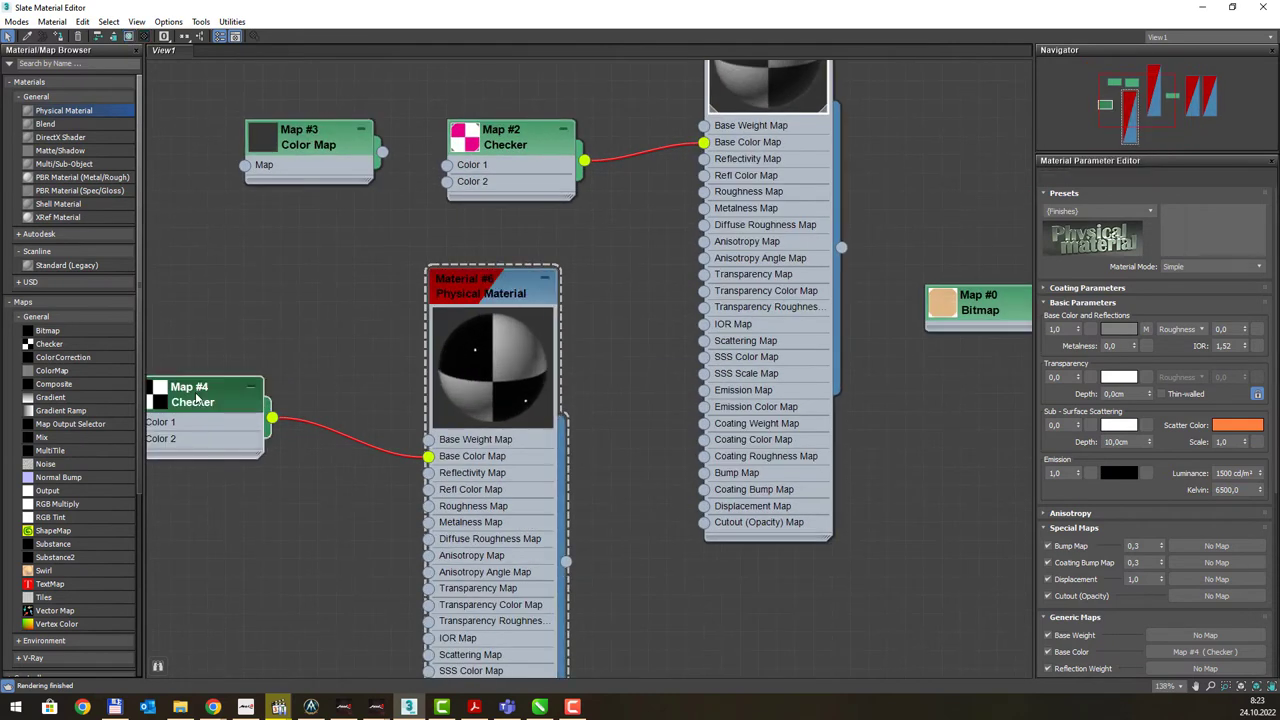
{"action": "left_click", "coordinate": [1140, 378]}
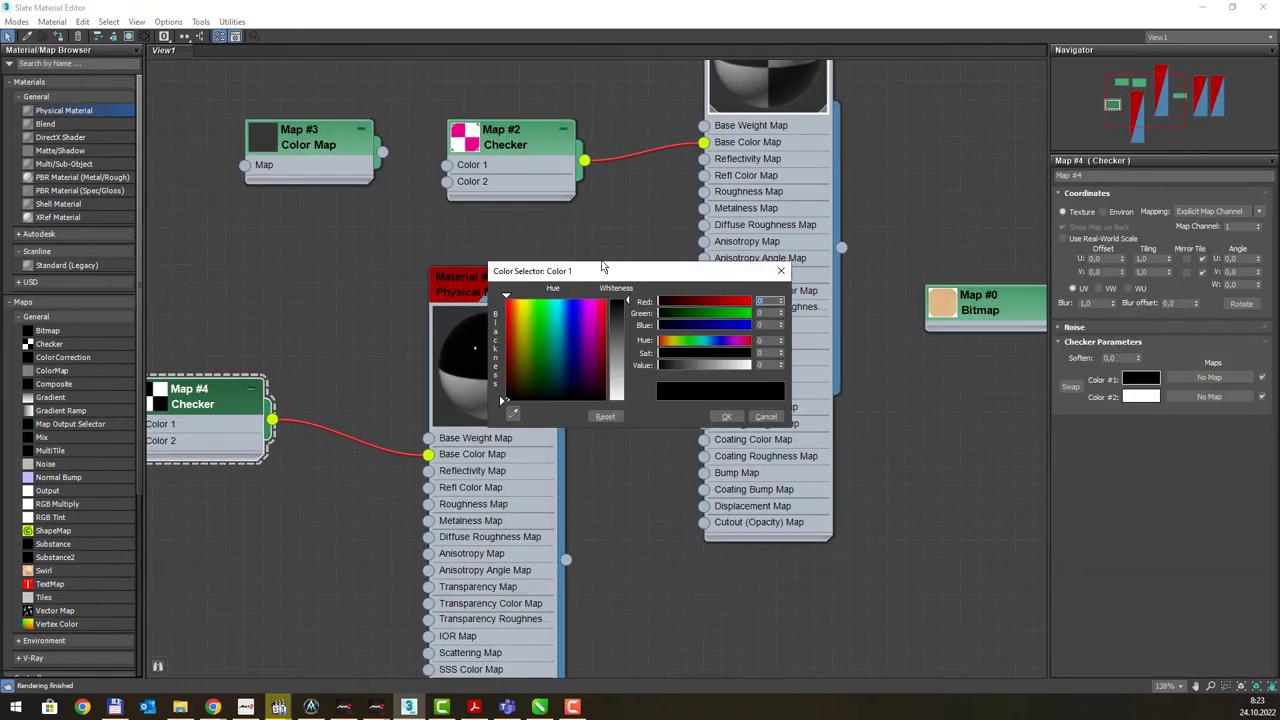
{"action": "left_click", "coordinate": [583, 317]}
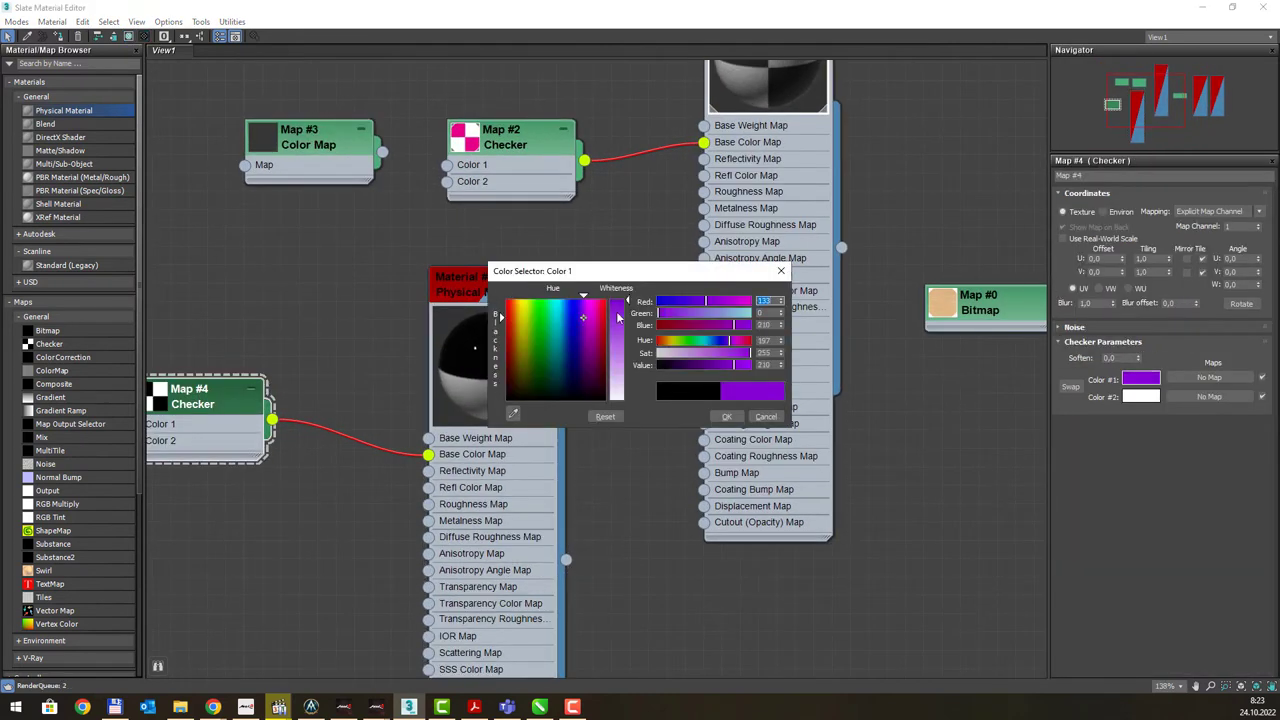
{"action": "left_click", "coordinate": [726, 416]}
{"action": "scroll", "coordinate": [607, 240], "scroll_direction": "down", "scroll_amount": 2}
Move the Map #4 Checker node beside Material #6 with all nodes in view
{"action": "scroll", "coordinate": [680, 188], "scroll_direction": "down", "scroll_amount": 2}
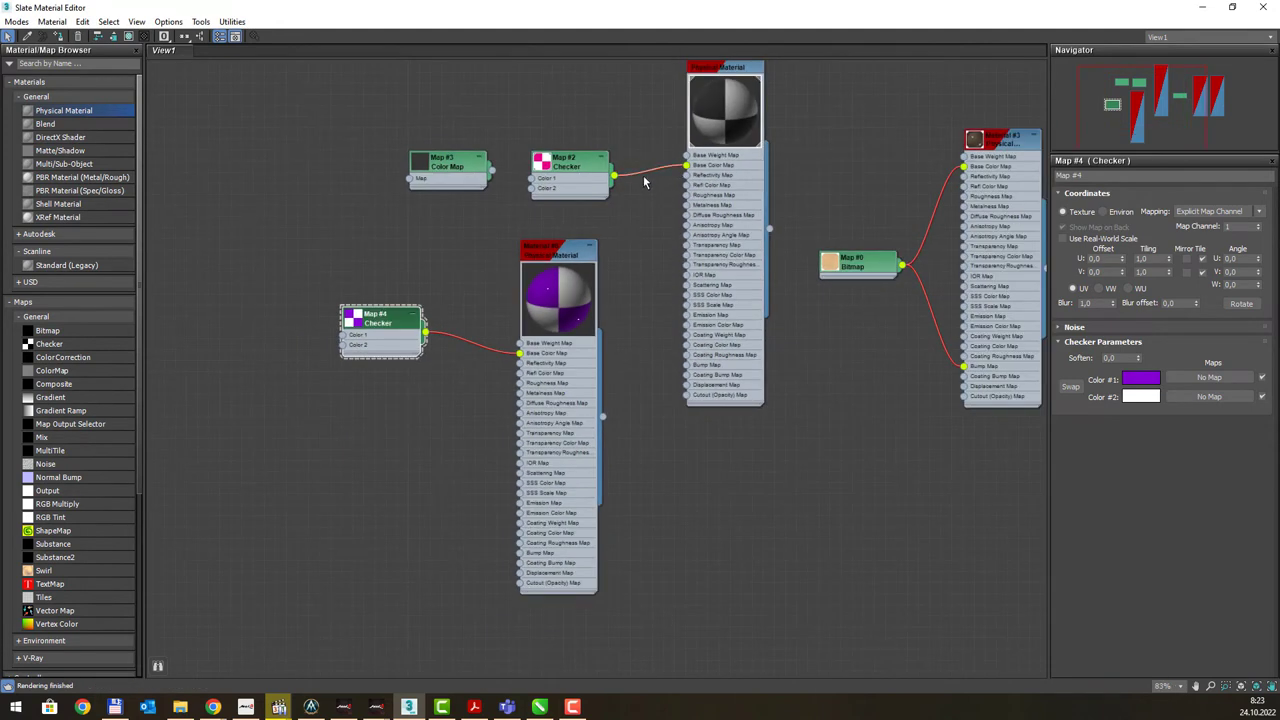
{"action": "middle_click_drag", "start_coordinate": [650, 172], "coordinate": [622, 248]}
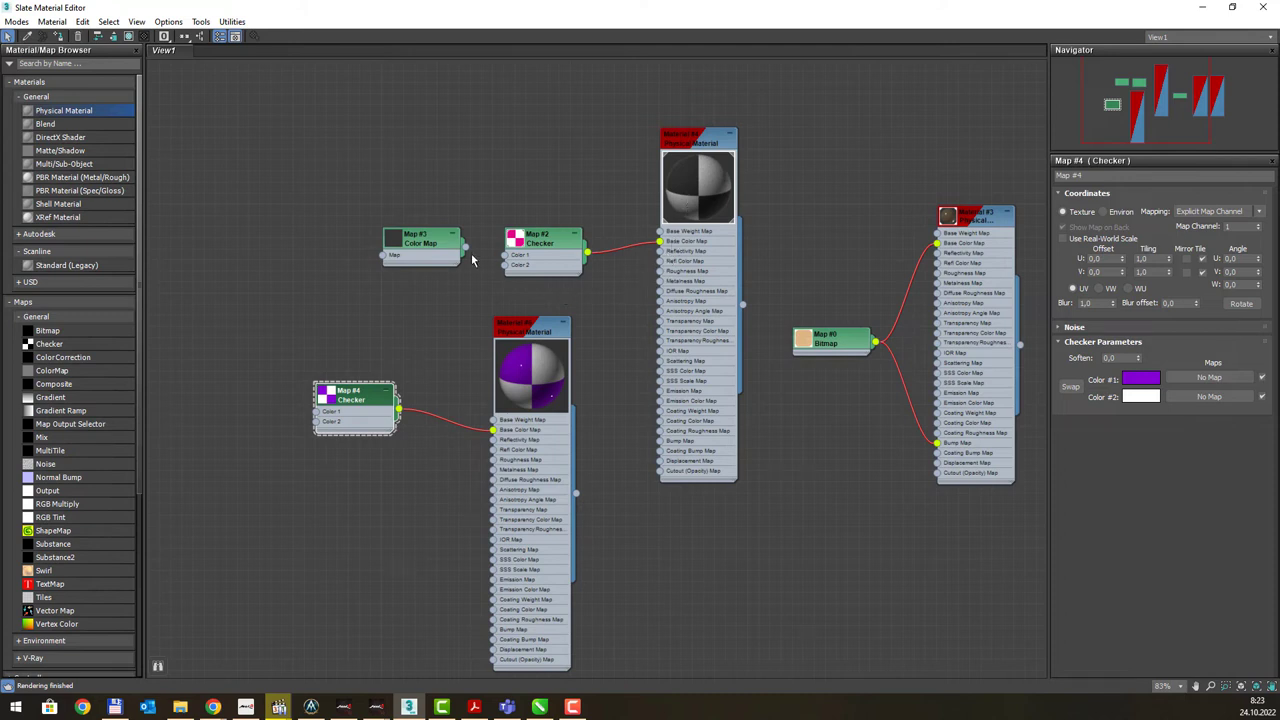
{"action": "scroll", "coordinate": [535, 363], "scroll_direction": "up", "scroll_amount": 2}
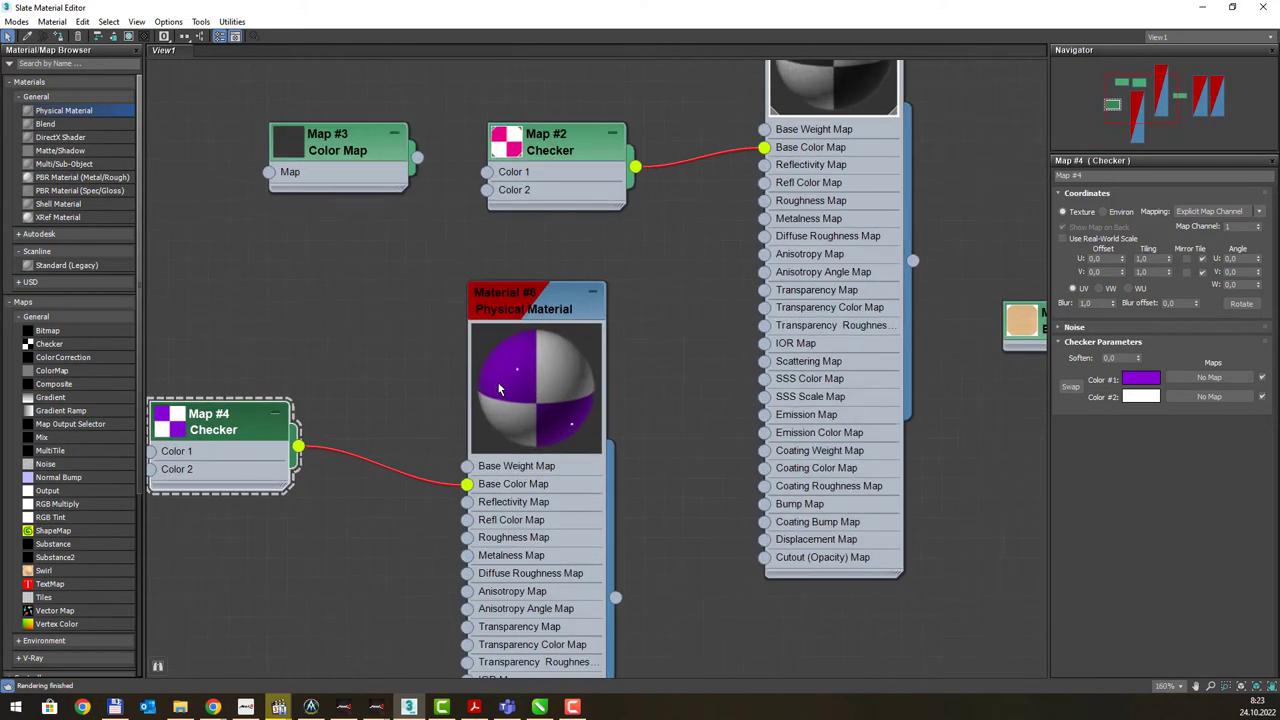
{"action": "scroll", "coordinate": [497, 381], "scroll_direction": "up", "scroll_amount": 2}
{"action": "scroll", "coordinate": [507, 391], "scroll_direction": "up", "scroll_amount": 2}
{"action": "middle_click_drag", "start_coordinate": [603, 311], "coordinate": [671, 334]}
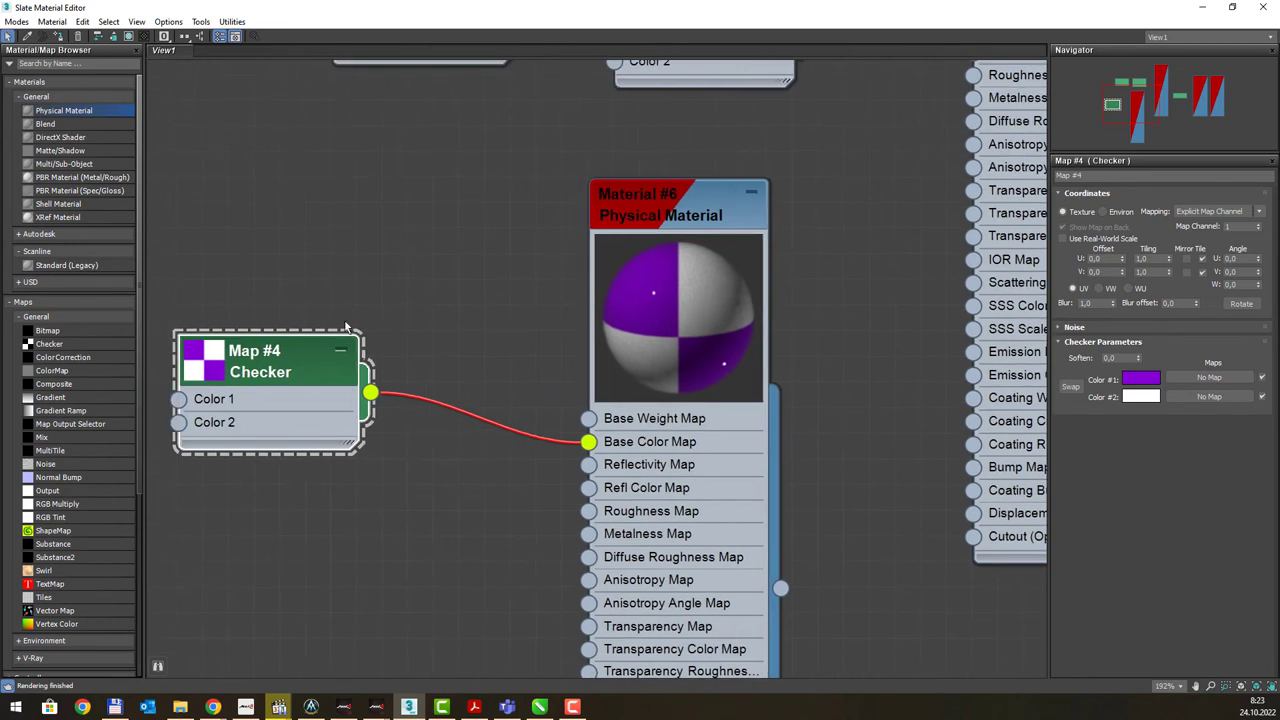
{"action": "left_click_drag", "start_coordinate": [230, 355], "coordinate": [336, 358]}
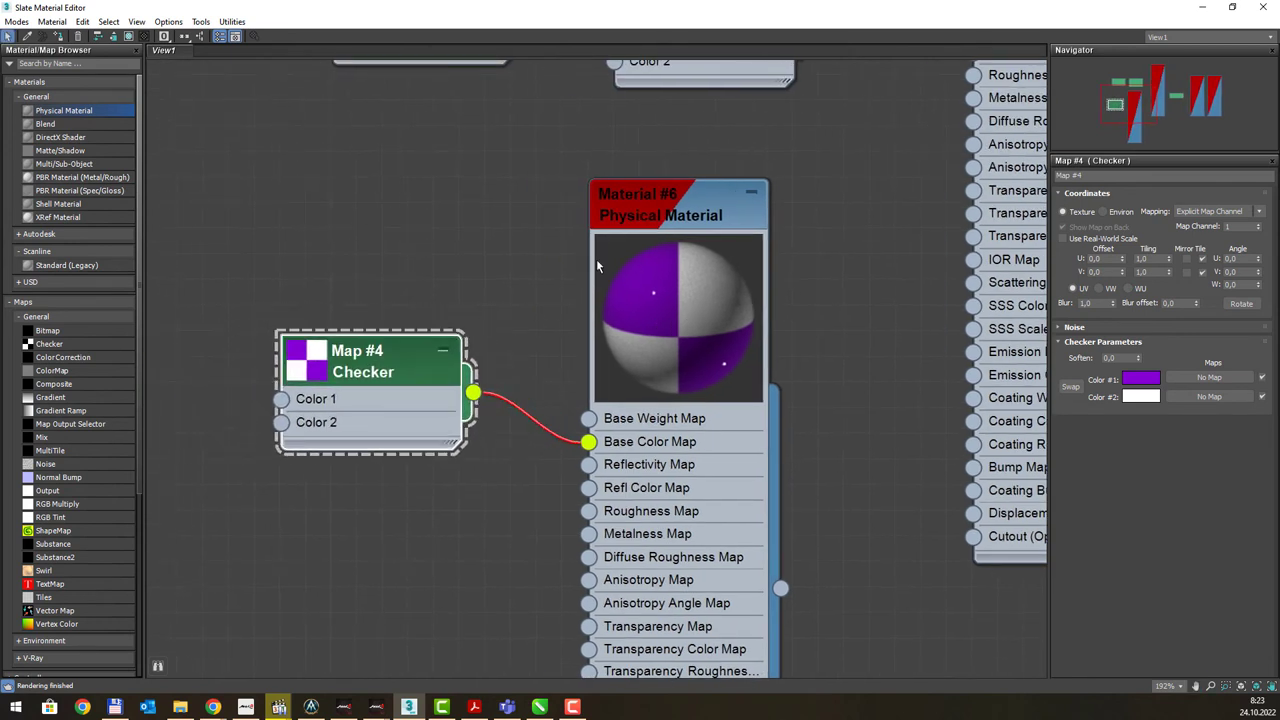
{"action": "left_click_drag", "start_coordinate": [675, 216], "coordinate": [674, 216]}
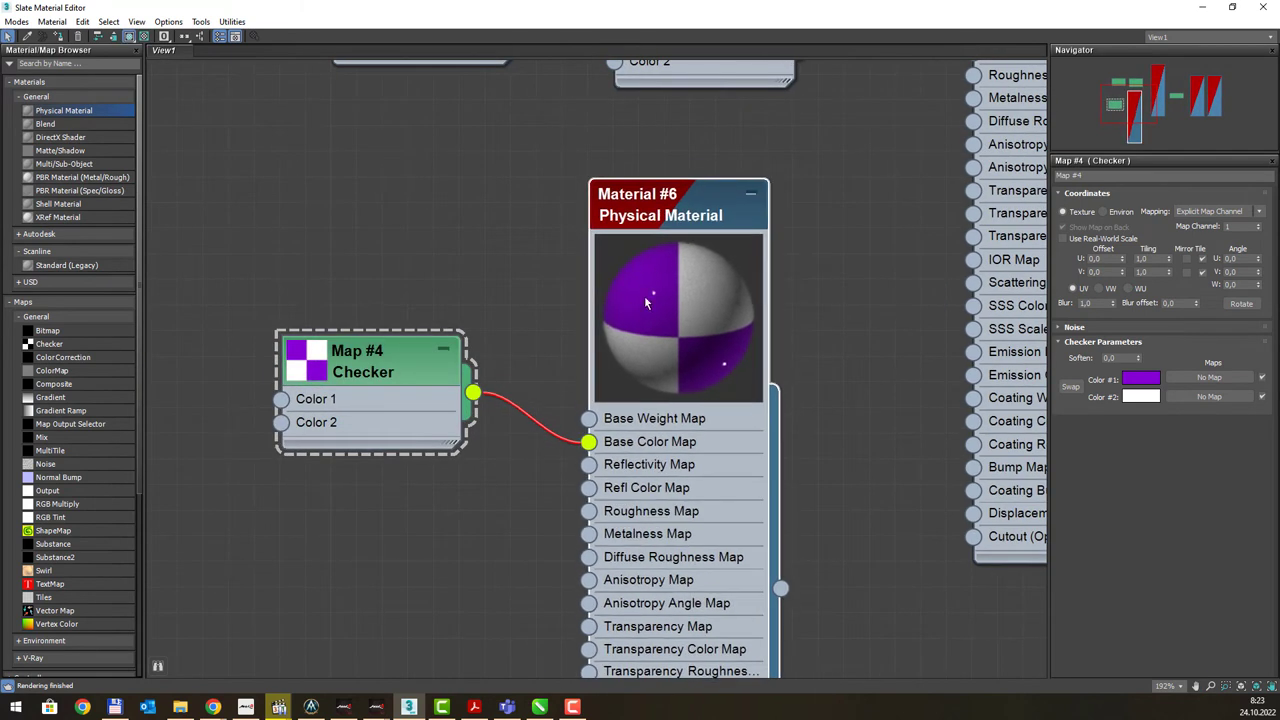
Turn off Auto Update Preview on Material #6, then select the Checker map for editing
{"action": "left_click", "coordinate": [83, 22]}
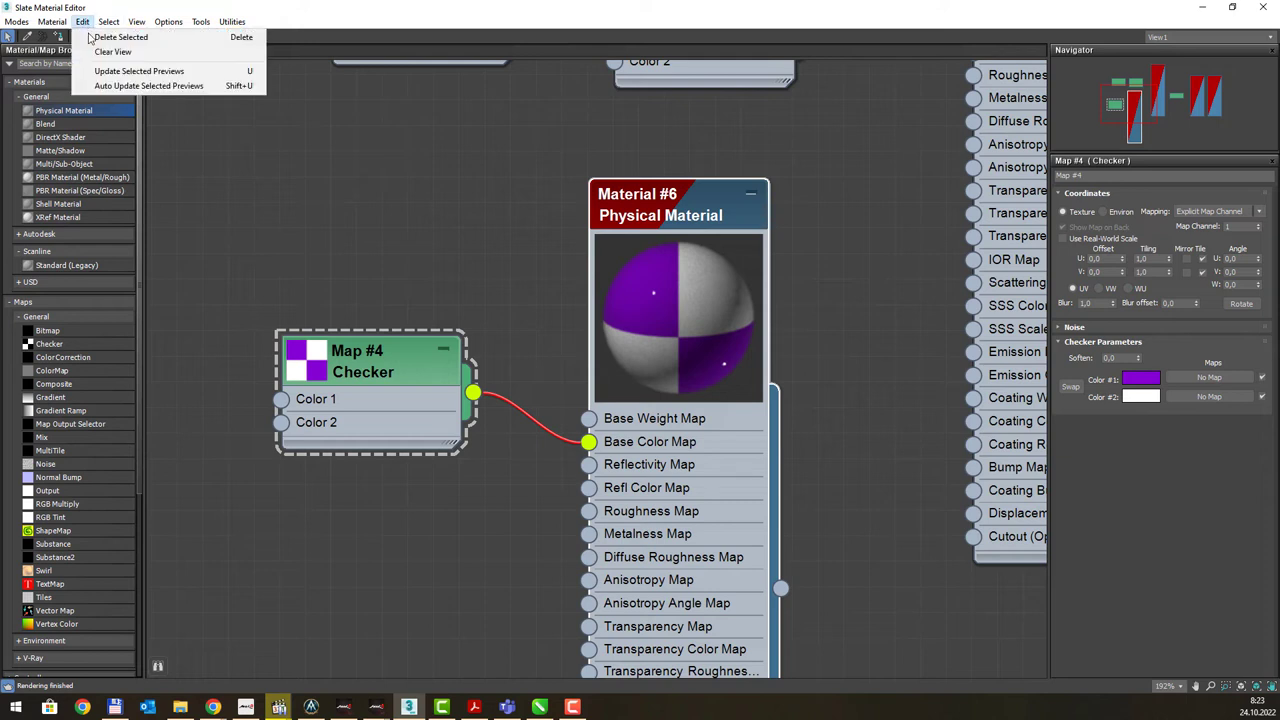
{"action": "left_click", "coordinate": [682, 289]}
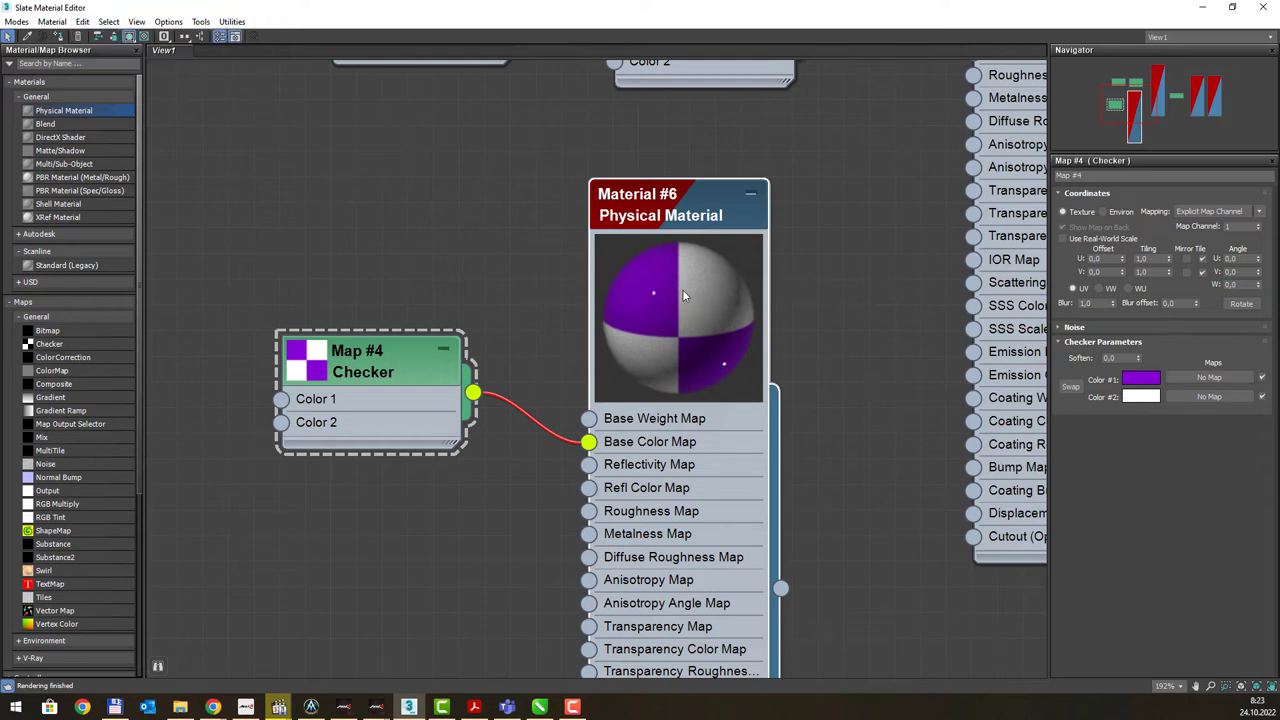
{"action": "right_click", "coordinate": [679, 285]}
{"action": "left_click", "coordinate": [727, 367]}
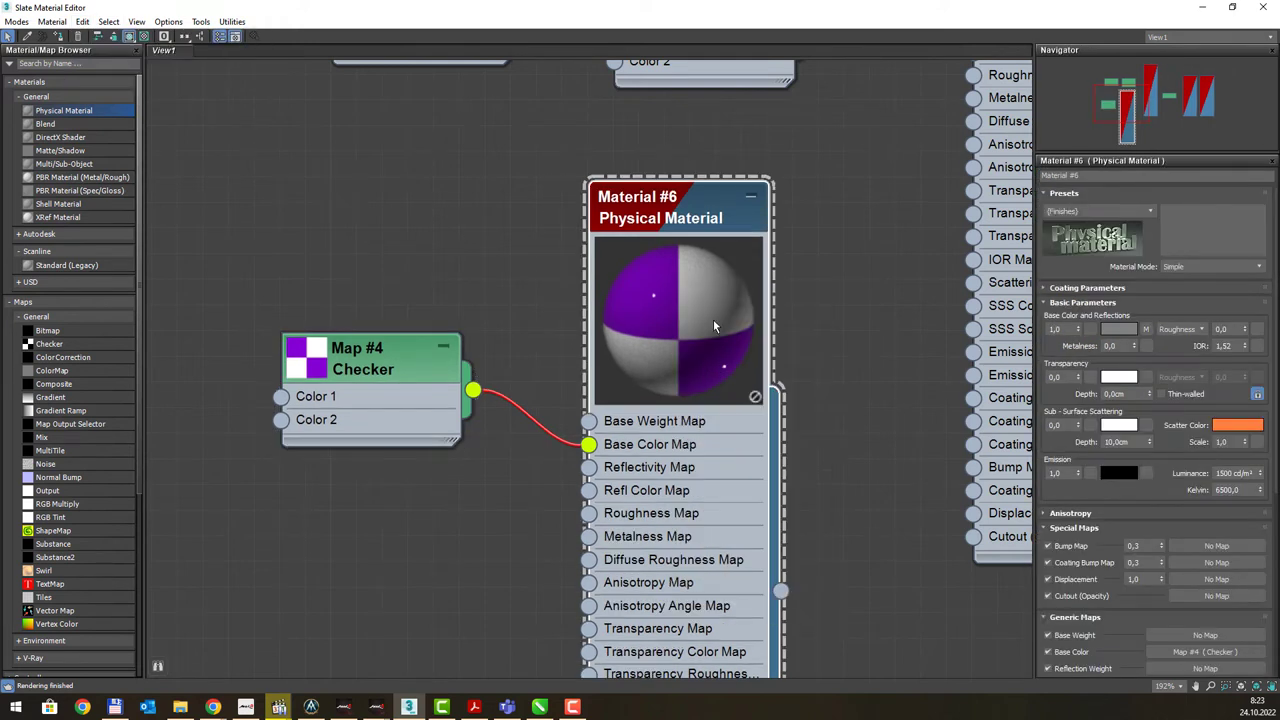
{"action": "right_click", "coordinate": [669, 288]}
{"action": "left_click", "coordinate": [673, 206]}
{"action": "scroll", "coordinate": [755, 396], "scroll_direction": "down", "scroll_amount": 2}
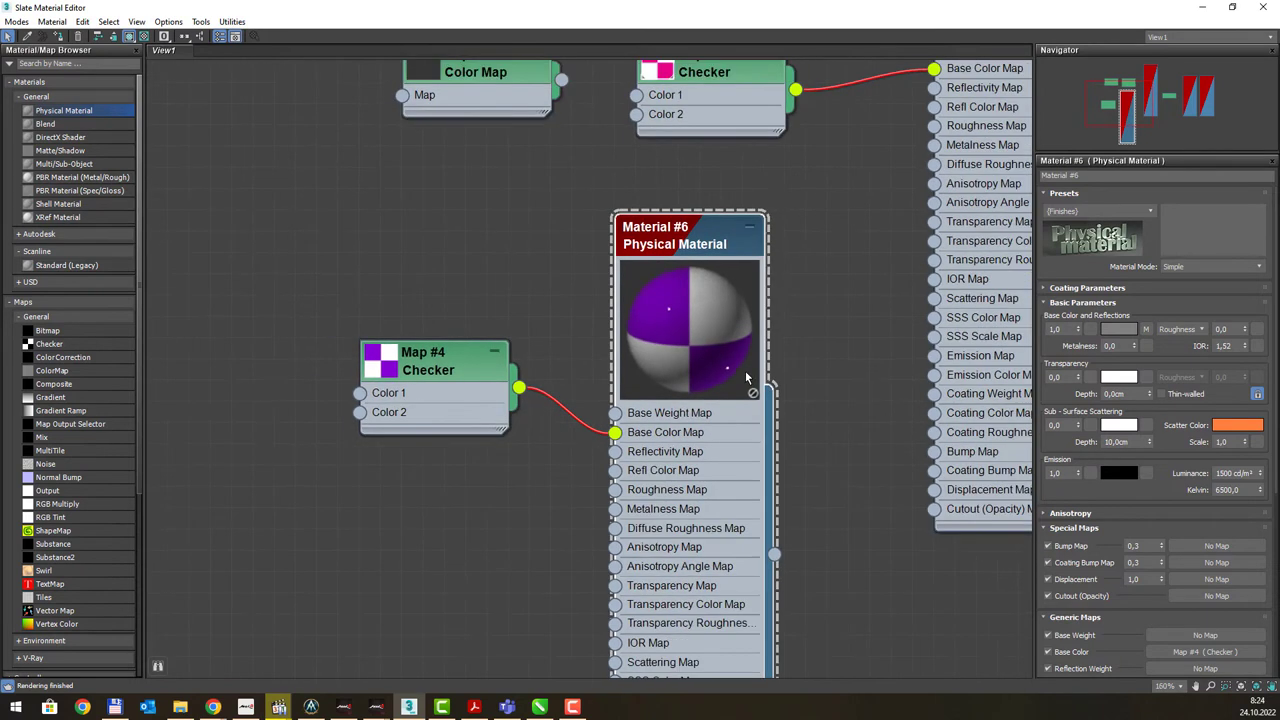
{"action": "scroll", "coordinate": [752, 392], "scroll_direction": "down", "scroll_amount": 2}
{"action": "scroll", "coordinate": [752, 392], "scroll_direction": "up", "scroll_amount": 3}
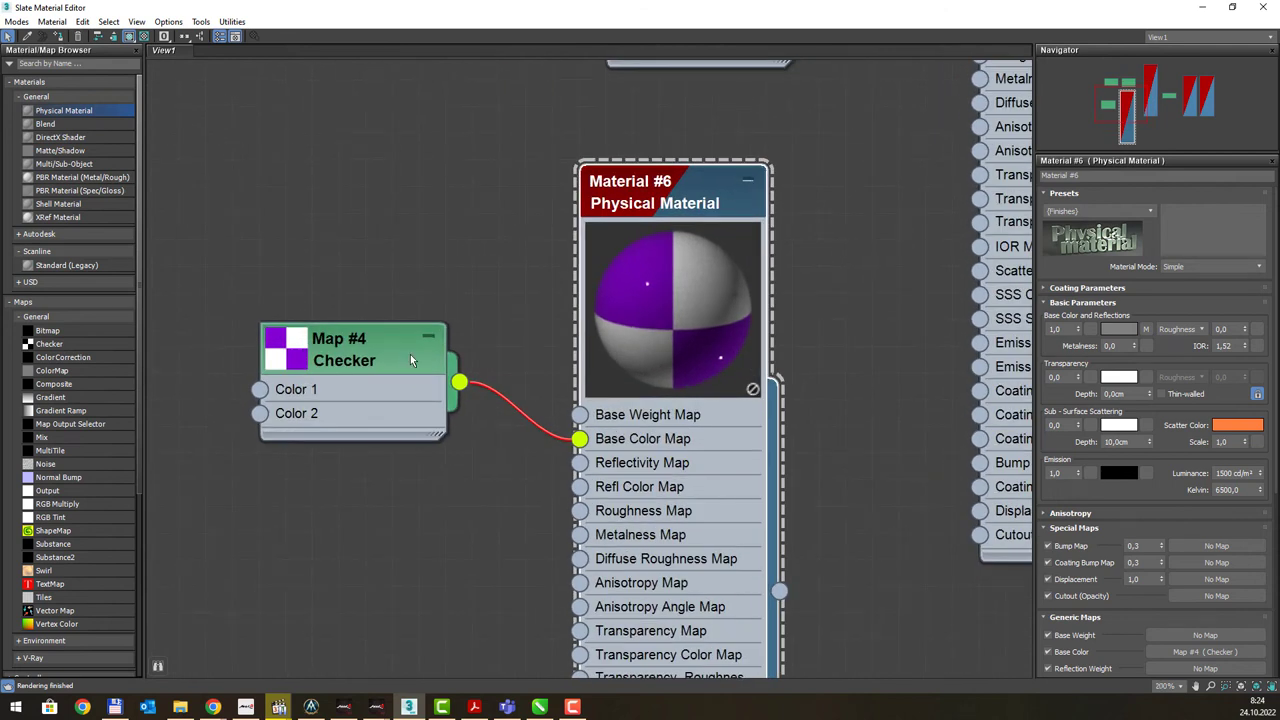
{"action": "left_click", "coordinate": [377, 362]}
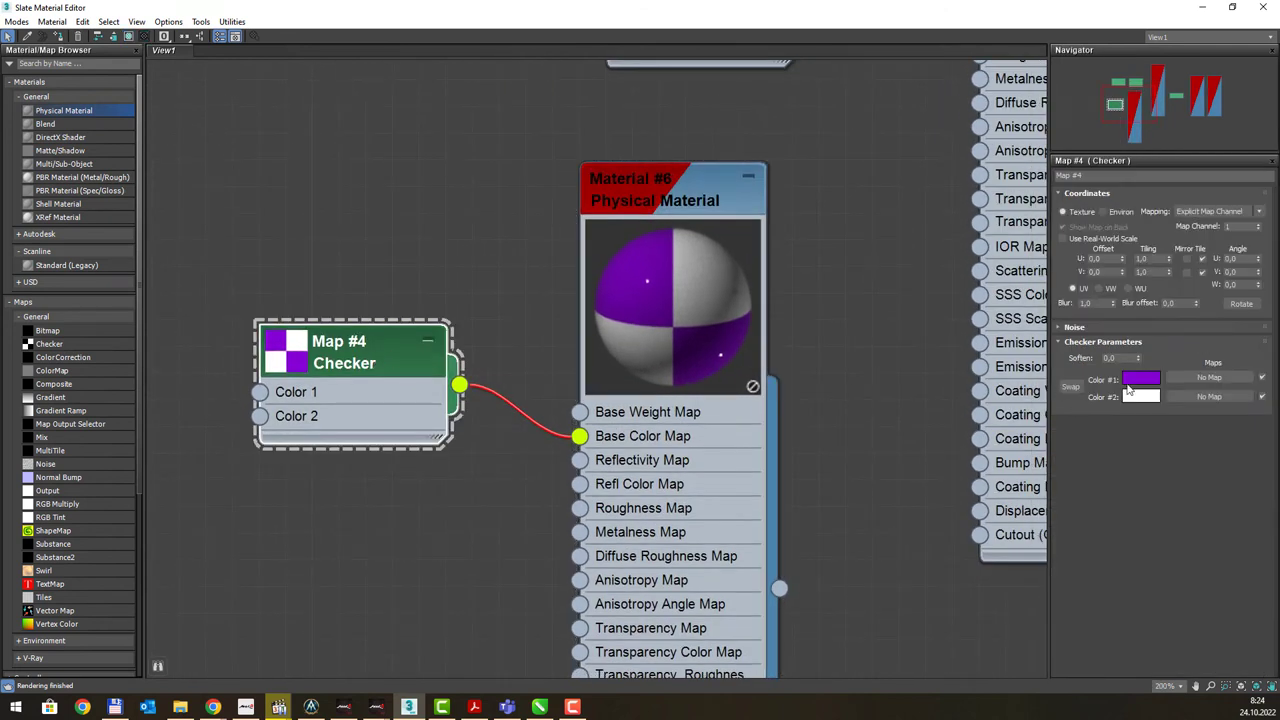
Change the Checker's Color #1 from purple to blue
{"action": "left_click", "coordinate": [1141, 378]}
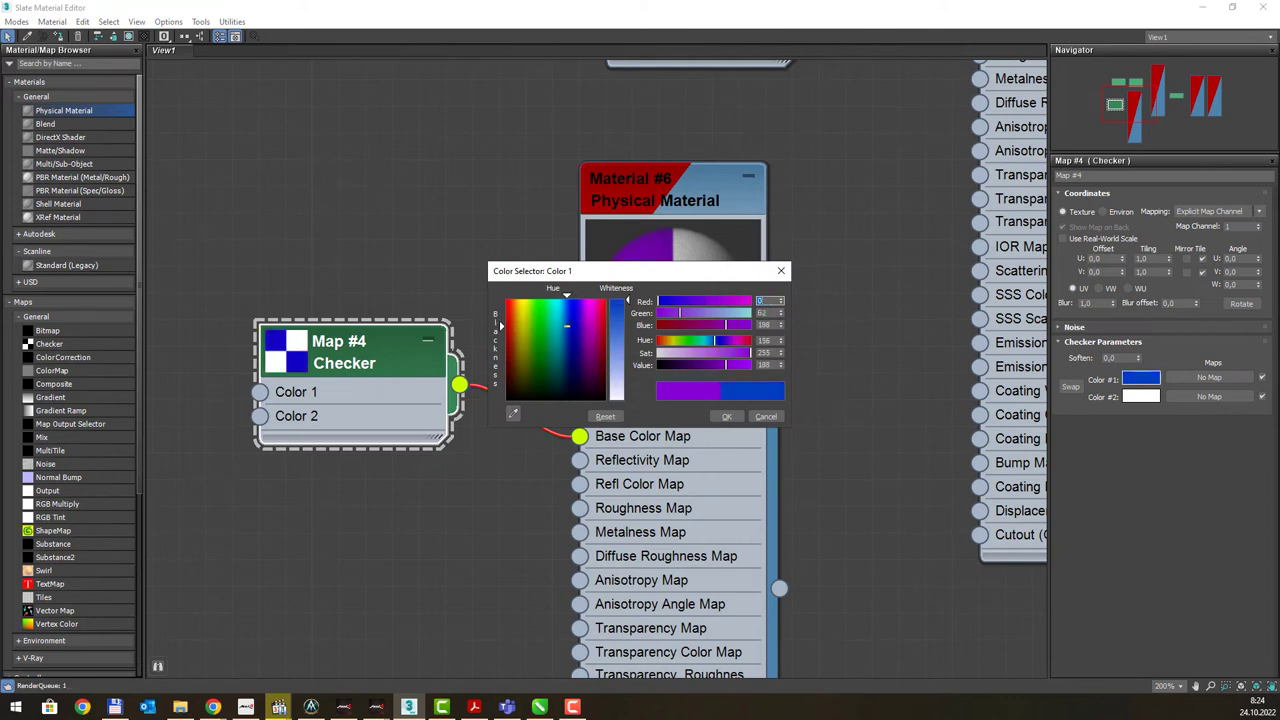
{"action": "left_click_drag", "start_coordinate": [585, 316], "coordinate": [562, 327]}
{"action": "left_click", "coordinate": [725, 416]}
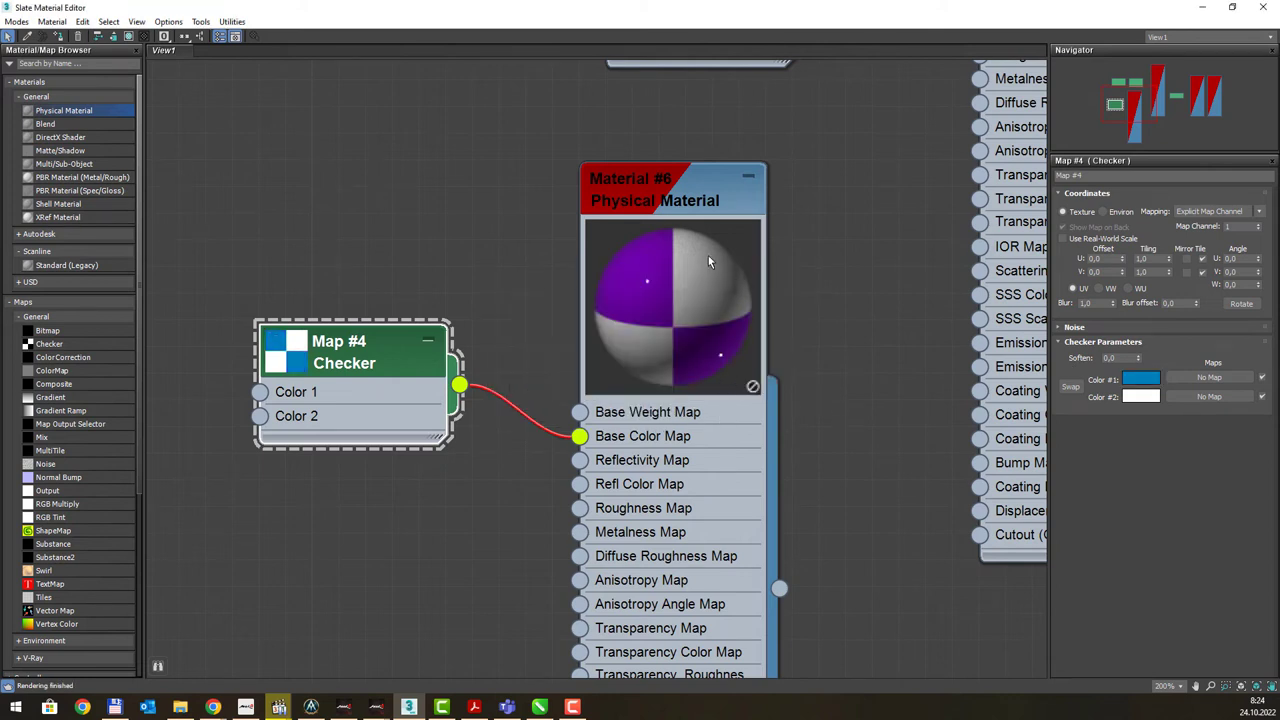
Tidy the nodes and refresh Material #6's preview with Update Selected Previews
{"action": "left_click_drag", "start_coordinate": [405, 343], "coordinate": [405, 289]}
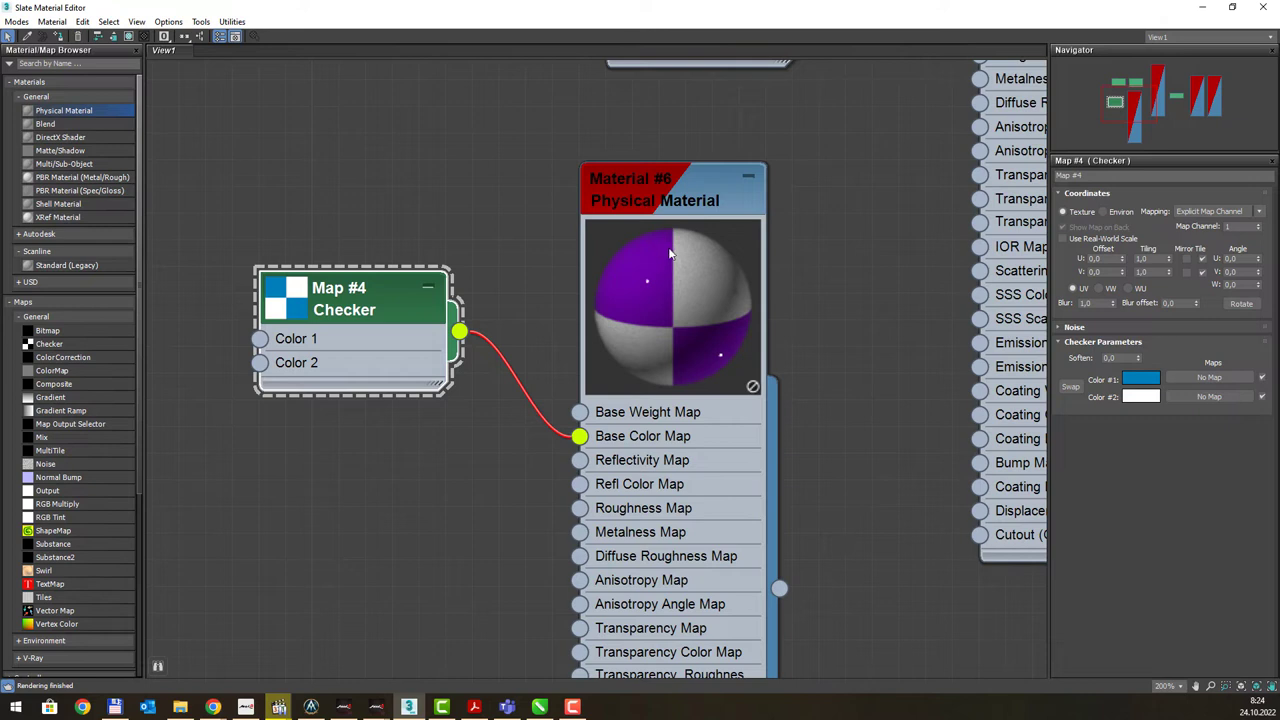
{"action": "left_click_drag", "start_coordinate": [656, 210], "coordinate": [656, 183]}
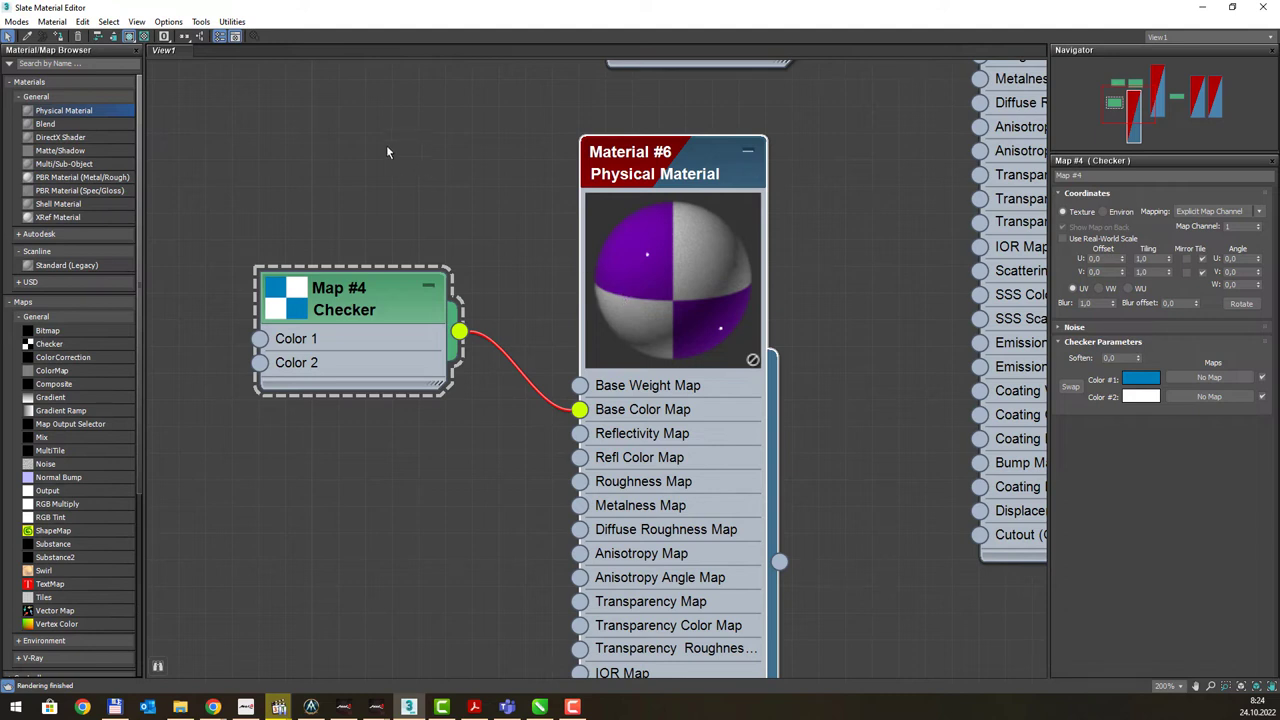
{"action": "left_click", "coordinate": [655, 178]}
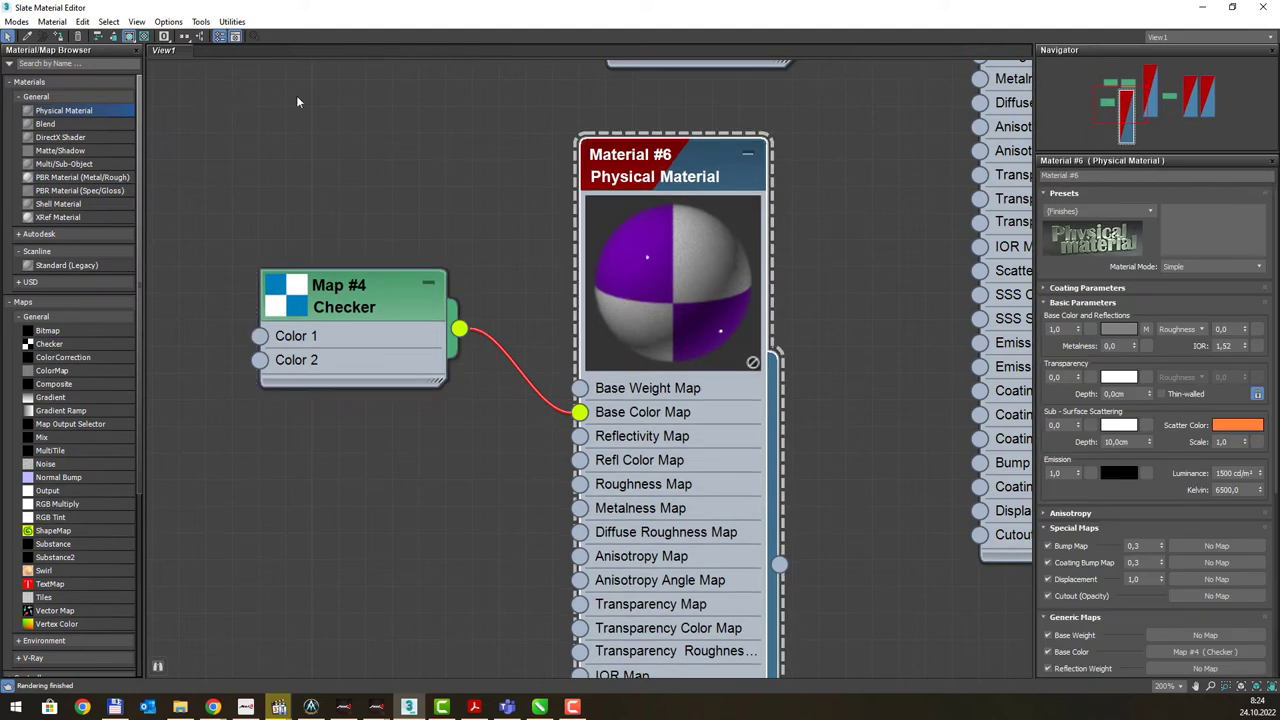
{"action": "left_click", "coordinate": [82, 22]}
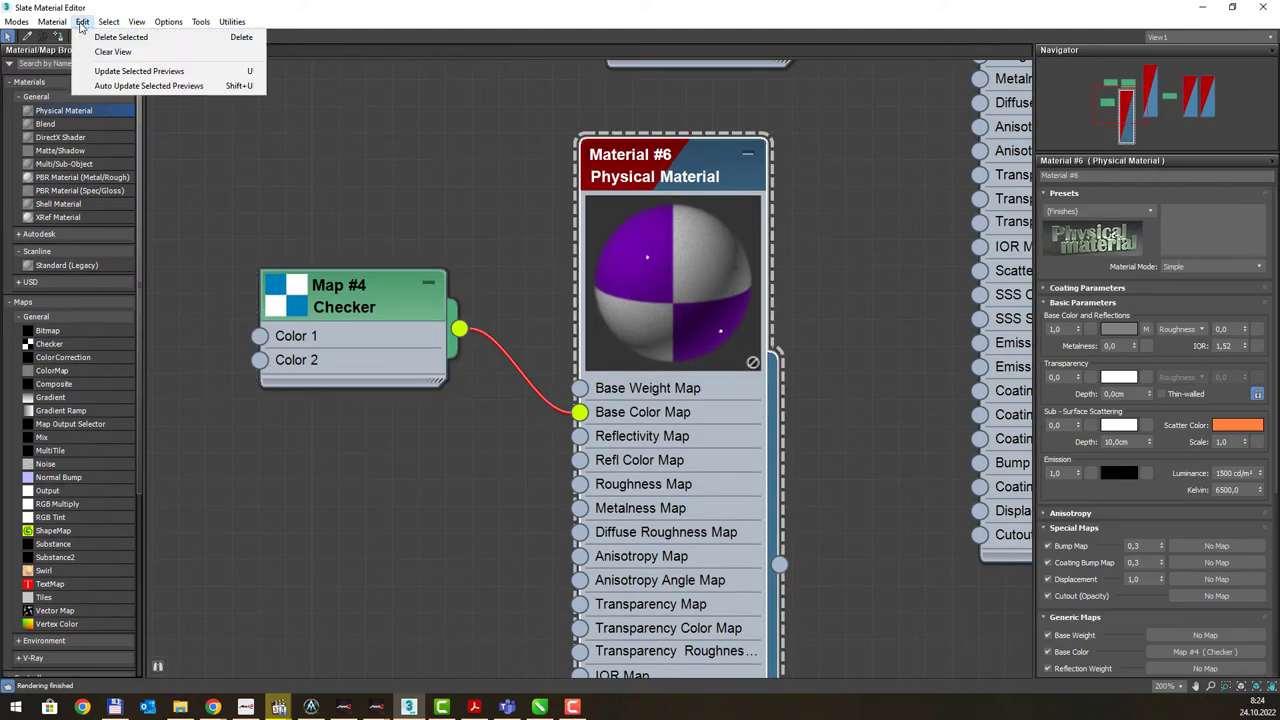
{"action": "left_click", "coordinate": [168, 72]}
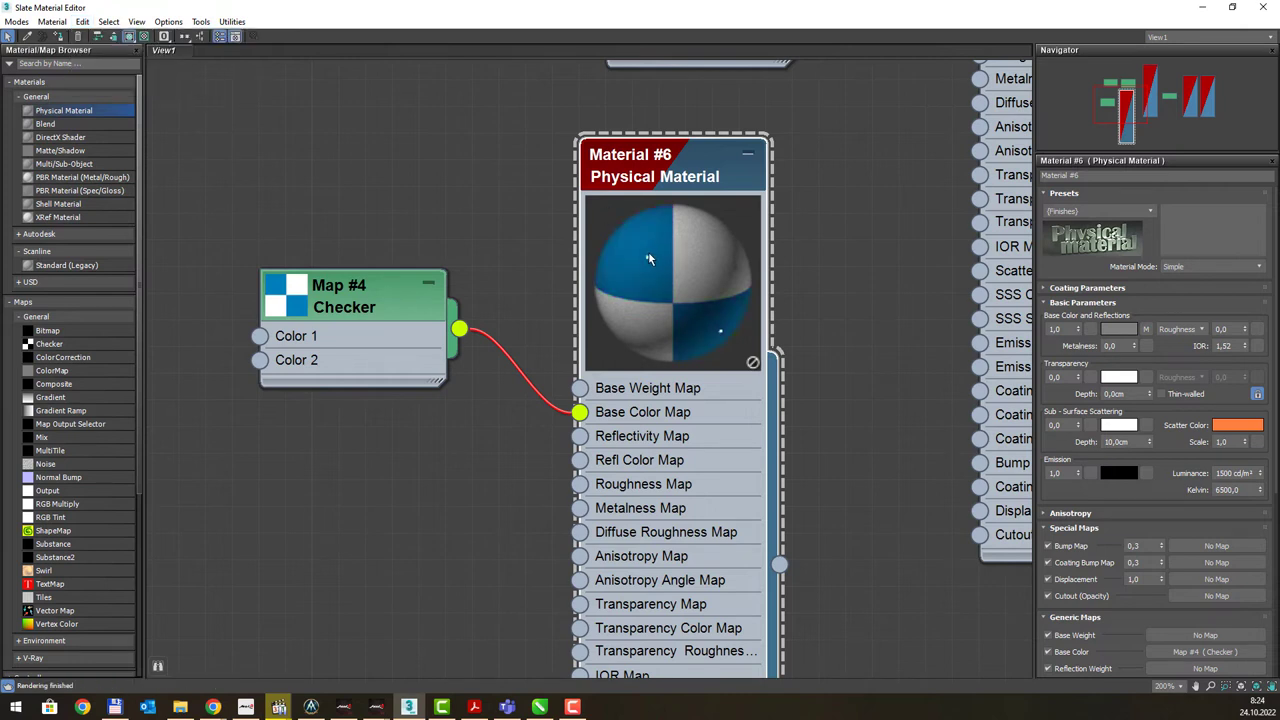
Refresh Material #6's preview, then set the Checker map's Color 1 to yellow-green
{"action": "right_click", "coordinate": [646, 258]}
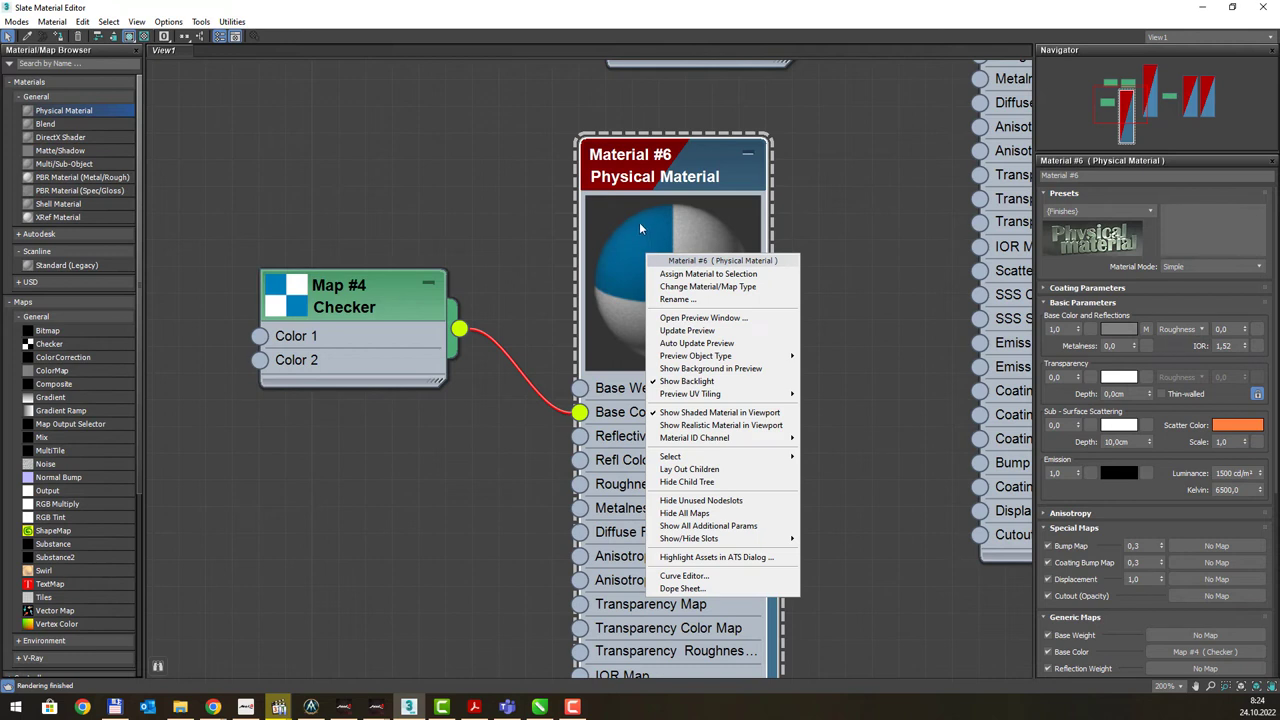
{"action": "left_click", "coordinate": [704, 330]}
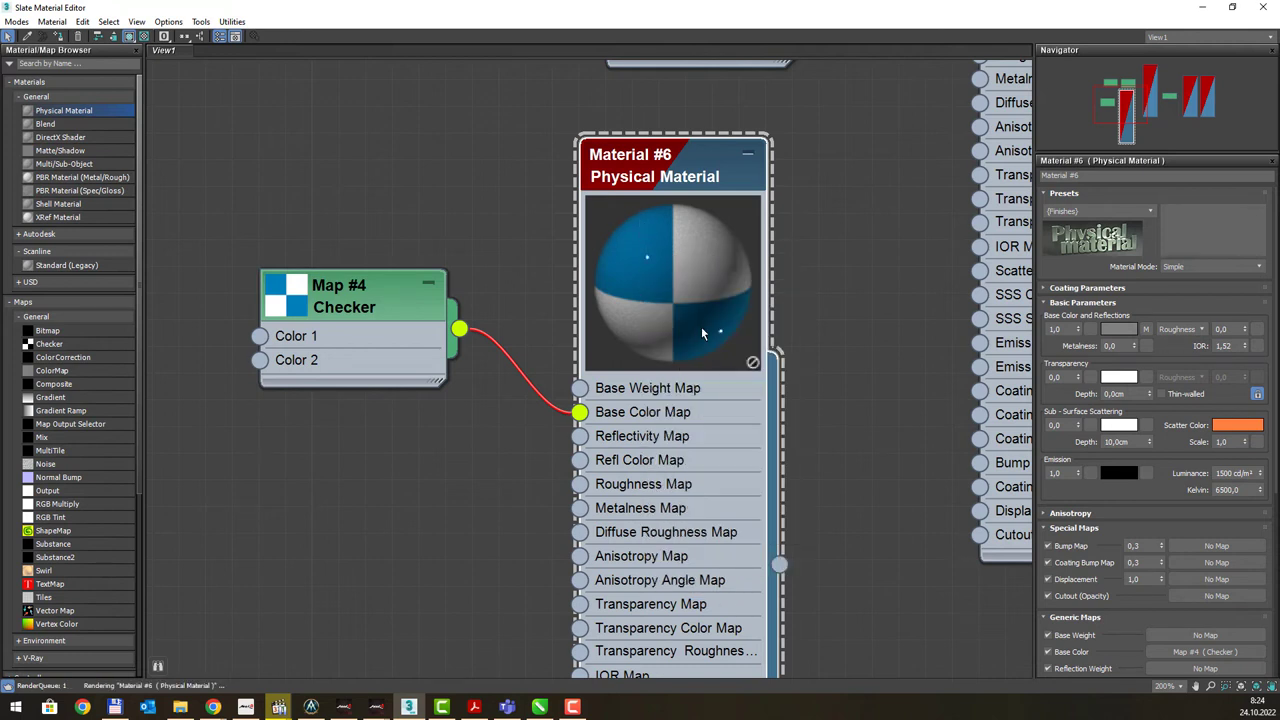
{"action": "left_click", "coordinate": [436, 305]}
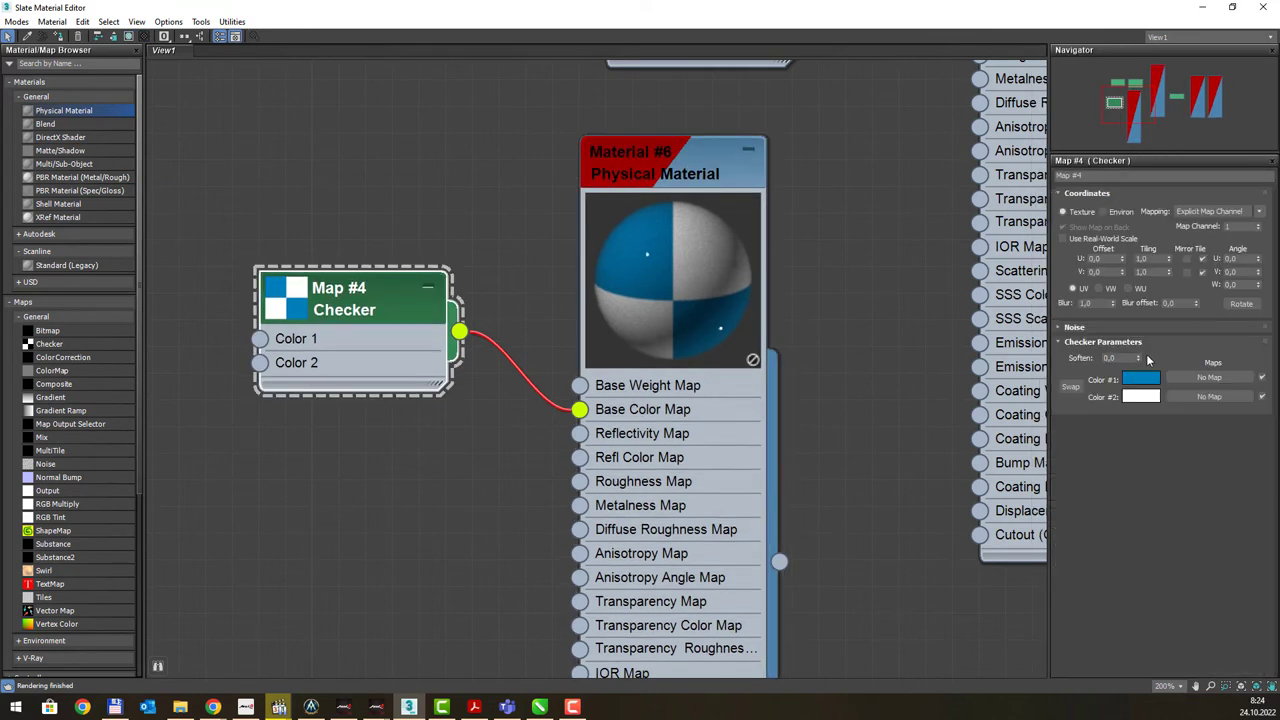
{"action": "left_click", "coordinate": [1133, 382]}
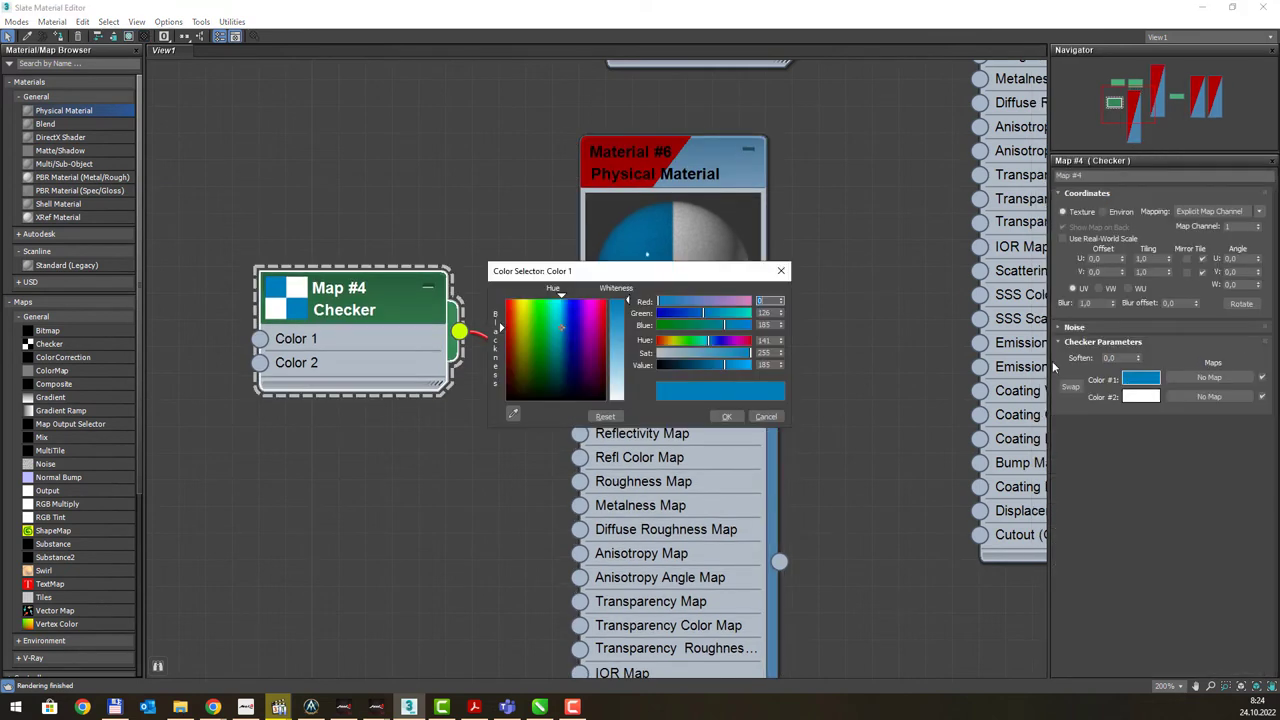
{"action": "left_click", "coordinate": [526, 345]}
{"action": "left_click", "coordinate": [727, 416]}
Update Material #6's preview and turn on Auto Update Preview for it
{"action": "right_click", "coordinate": [680, 266]}
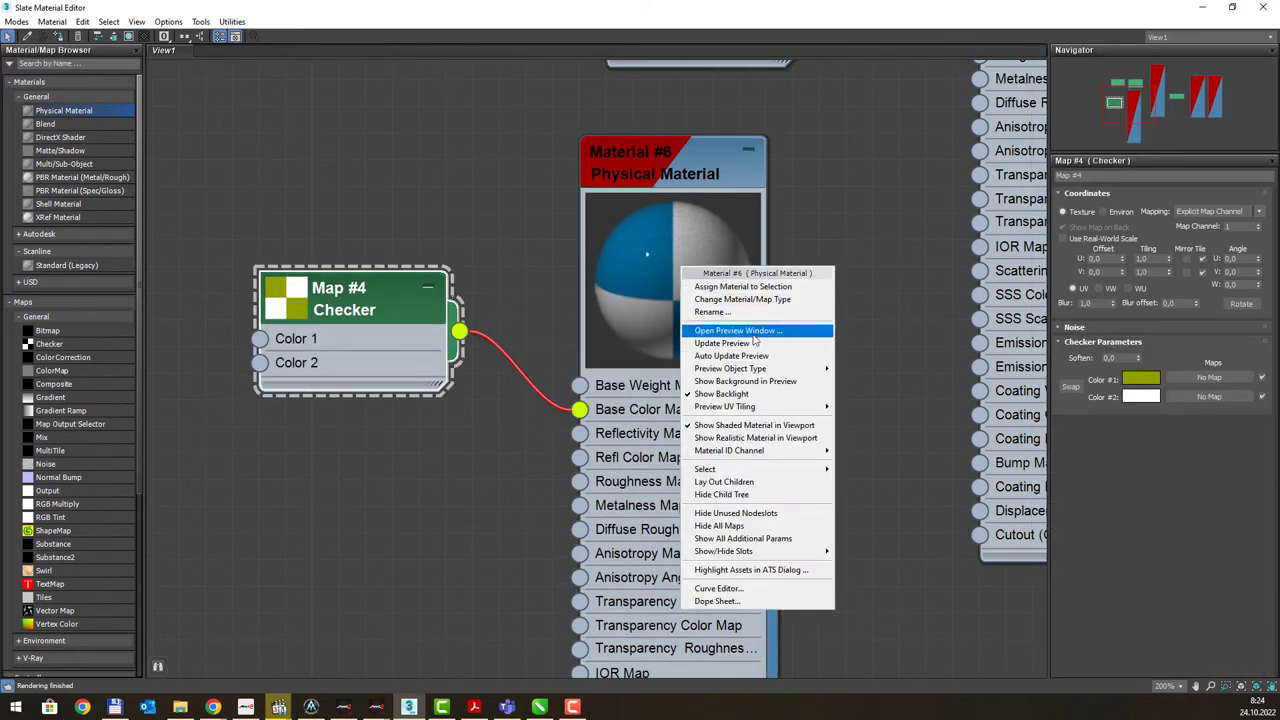
{"action": "left_click", "coordinate": [753, 345]}
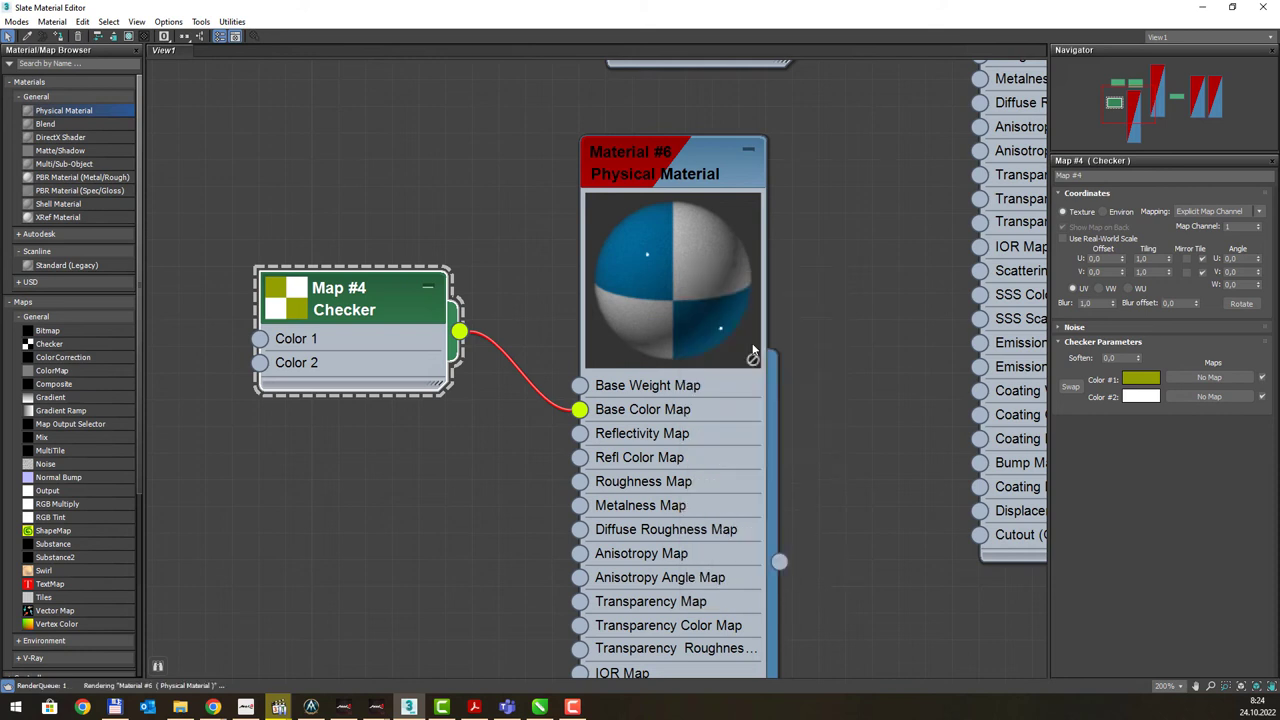
{"action": "left_click", "coordinate": [52, 21]}
{"action": "mouse_move", "coordinate": [82, 21]}
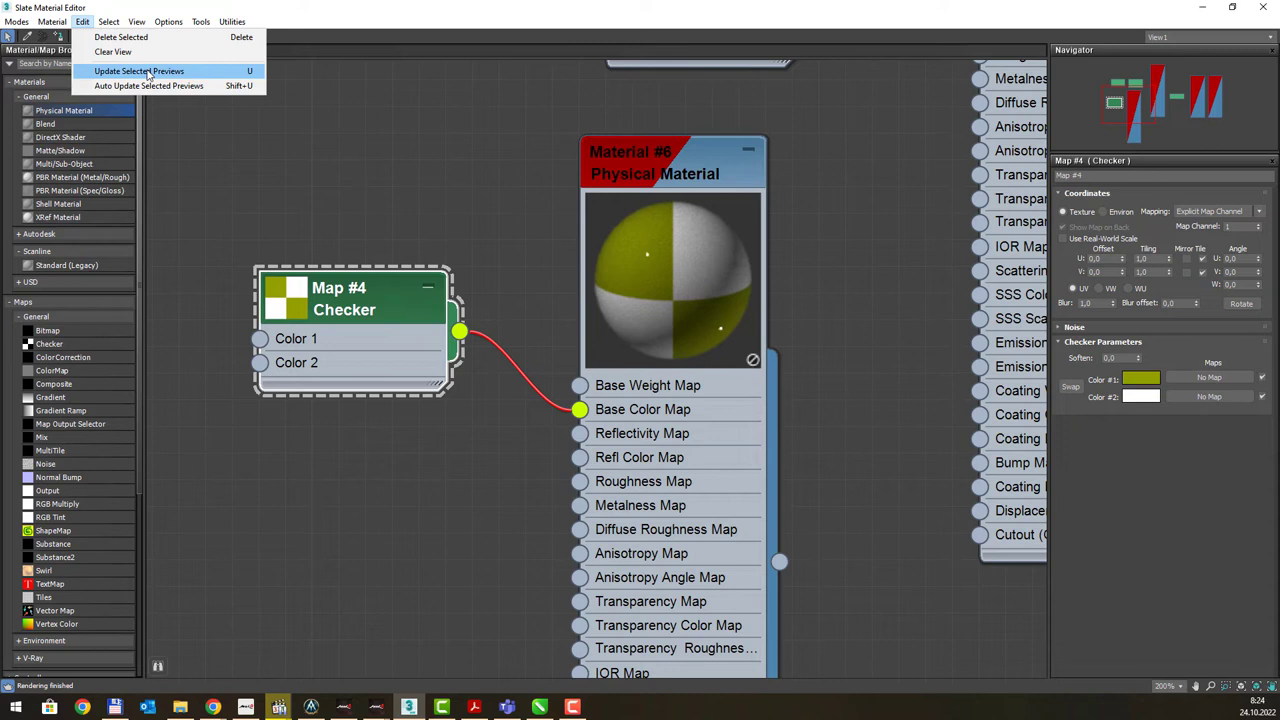
{"action": "left_click", "coordinate": [675, 244]}
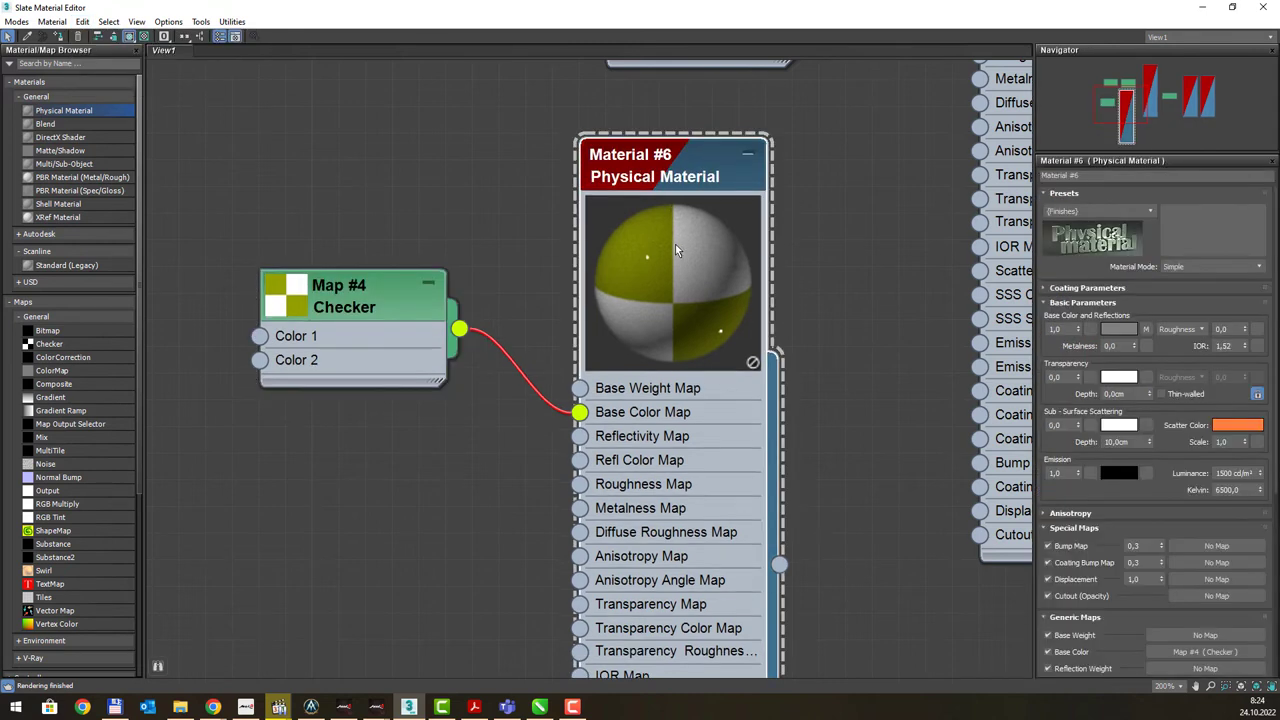
{"action": "right_click", "coordinate": [675, 250]}
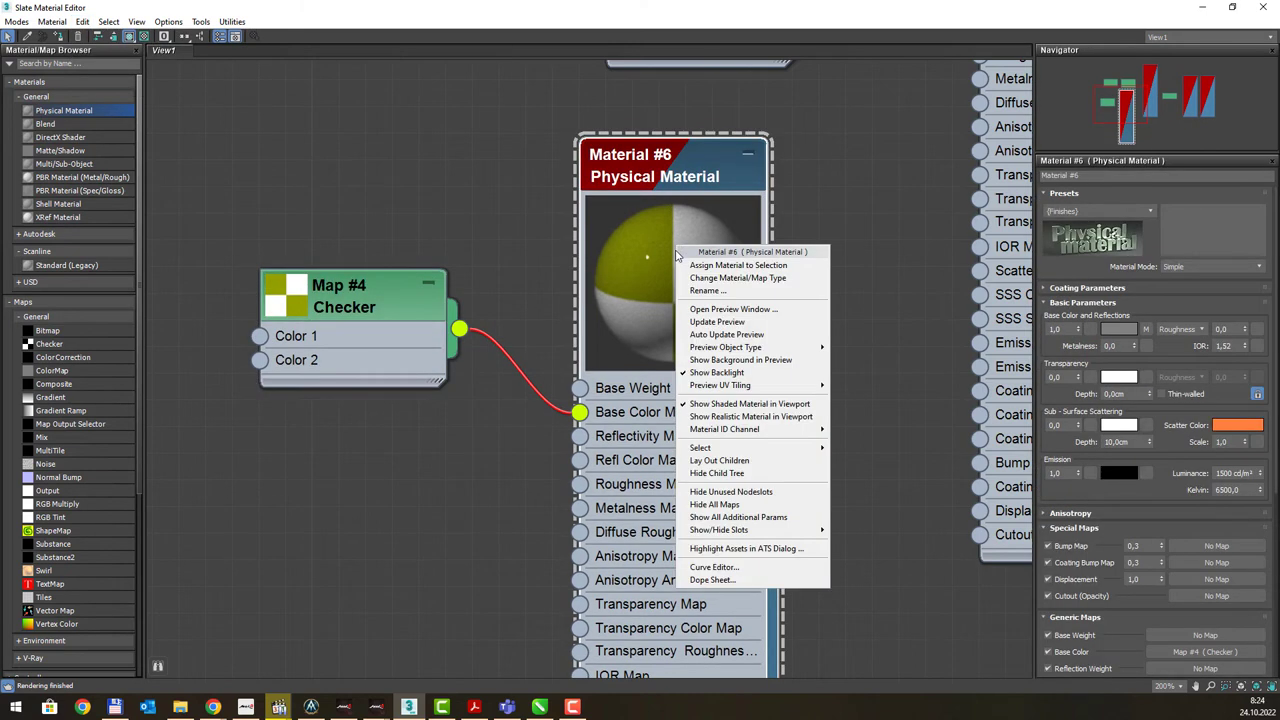
{"action": "left_click", "coordinate": [733, 335]}
Confirm Auto Update Preview is enabled for Material #6 and review the menu commands
{"action": "right_click", "coordinate": [667, 229]}
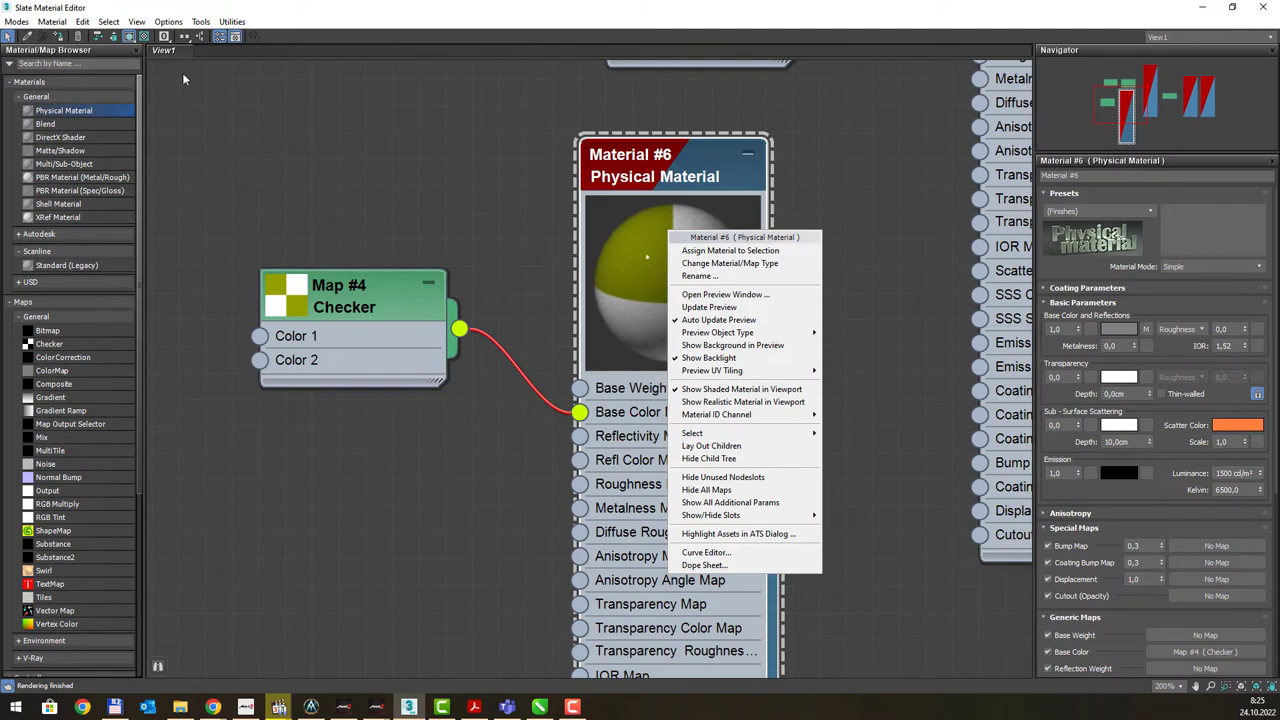
{"action": "left_click", "coordinate": [82, 21]}
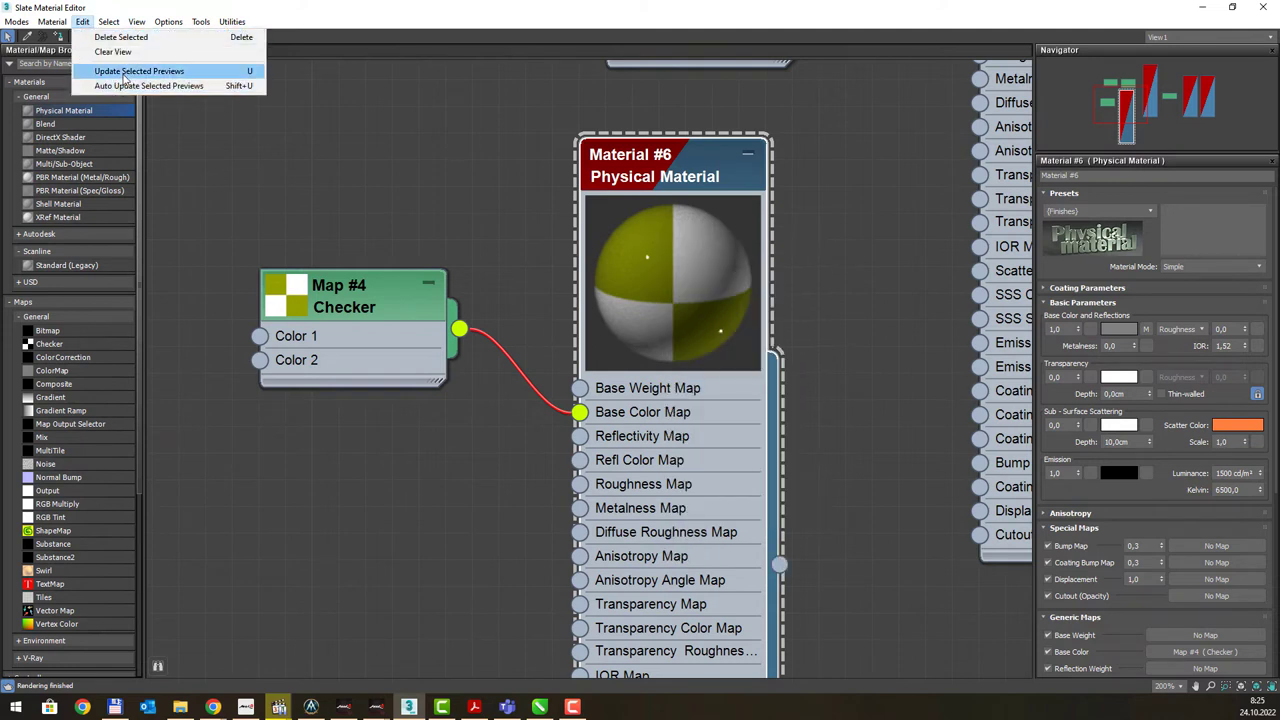
{"action": "right_click", "coordinate": [708, 248]}
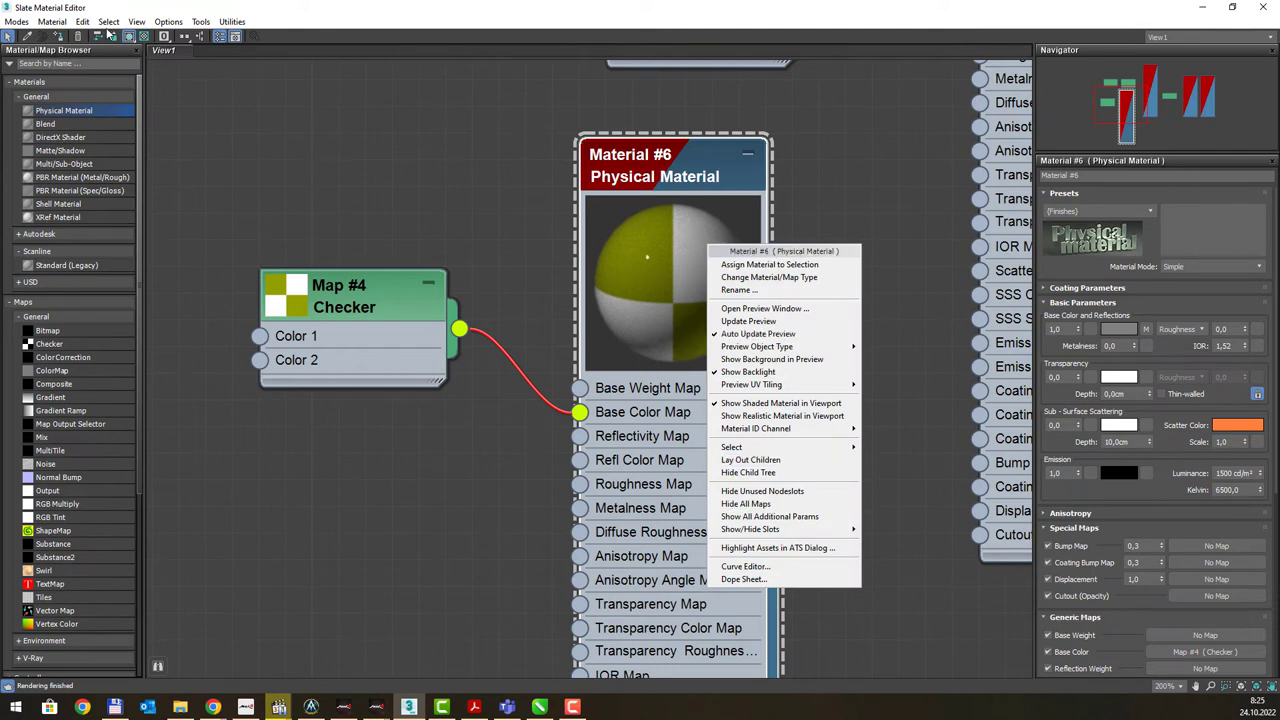
{"action": "left_click", "coordinate": [110, 21]}
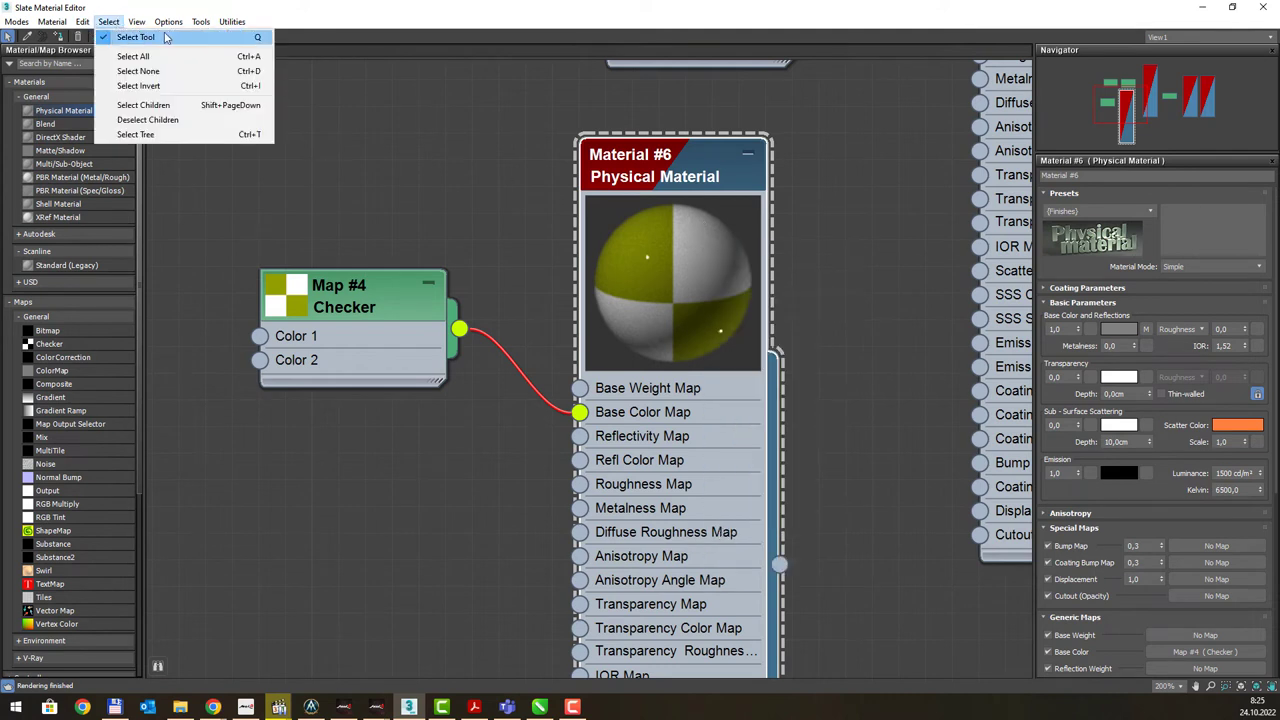
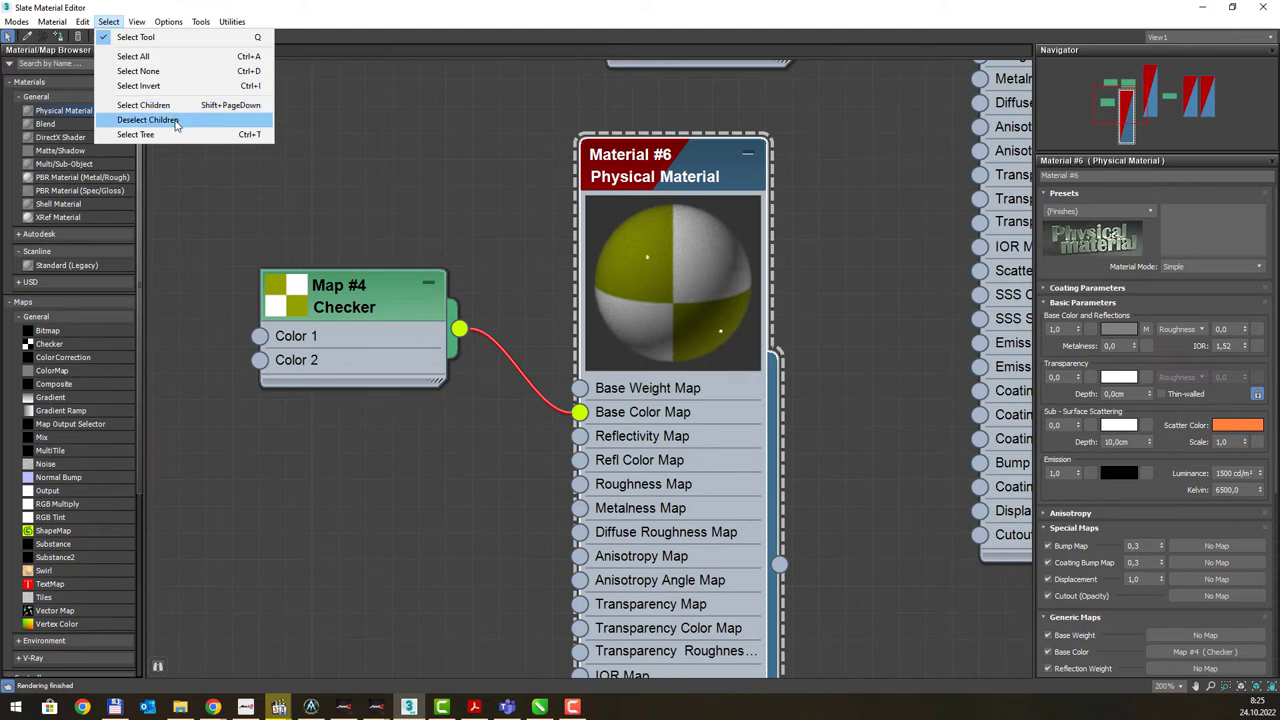
Select the whole Material #6 node tree using the selection commands
{"action": "left_click", "coordinate": [174, 135]}
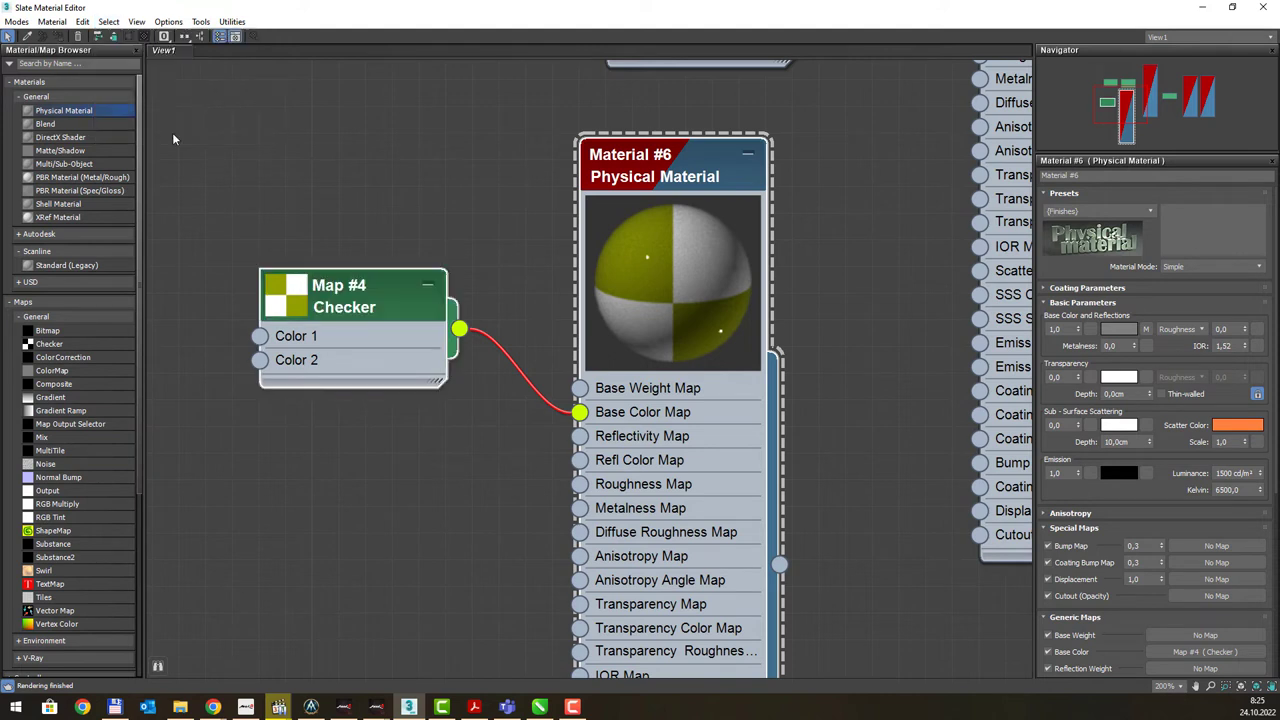
{"action": "left_click", "coordinate": [605, 162]}
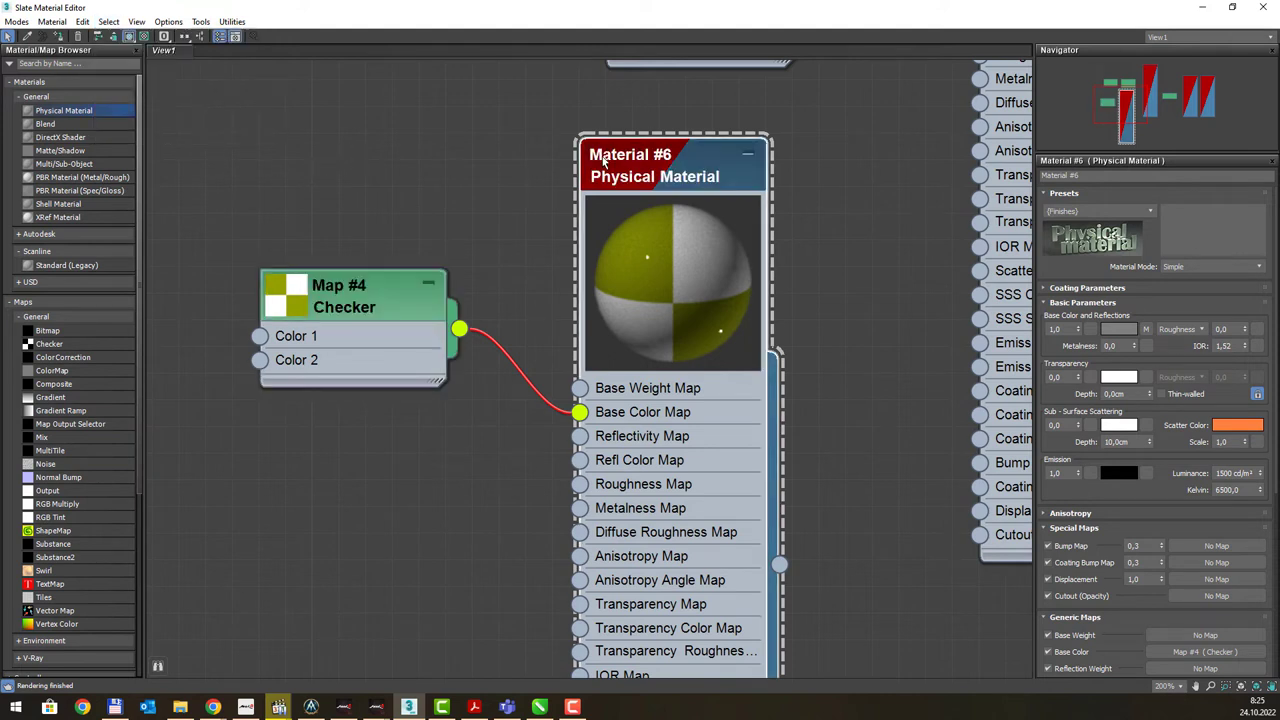
{"action": "left_click", "coordinate": [108, 21]}
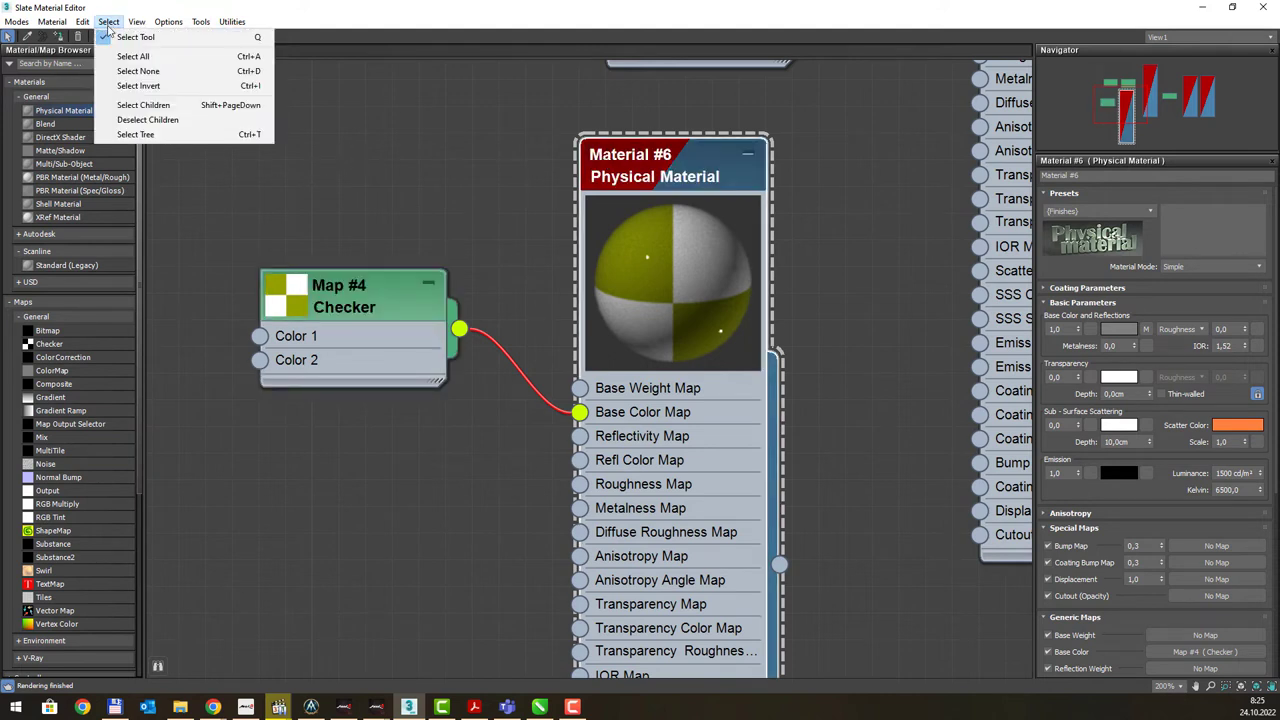
{"action": "left_click", "coordinate": [165, 135]}
{"action": "double_click", "coordinate": [360, 298]}
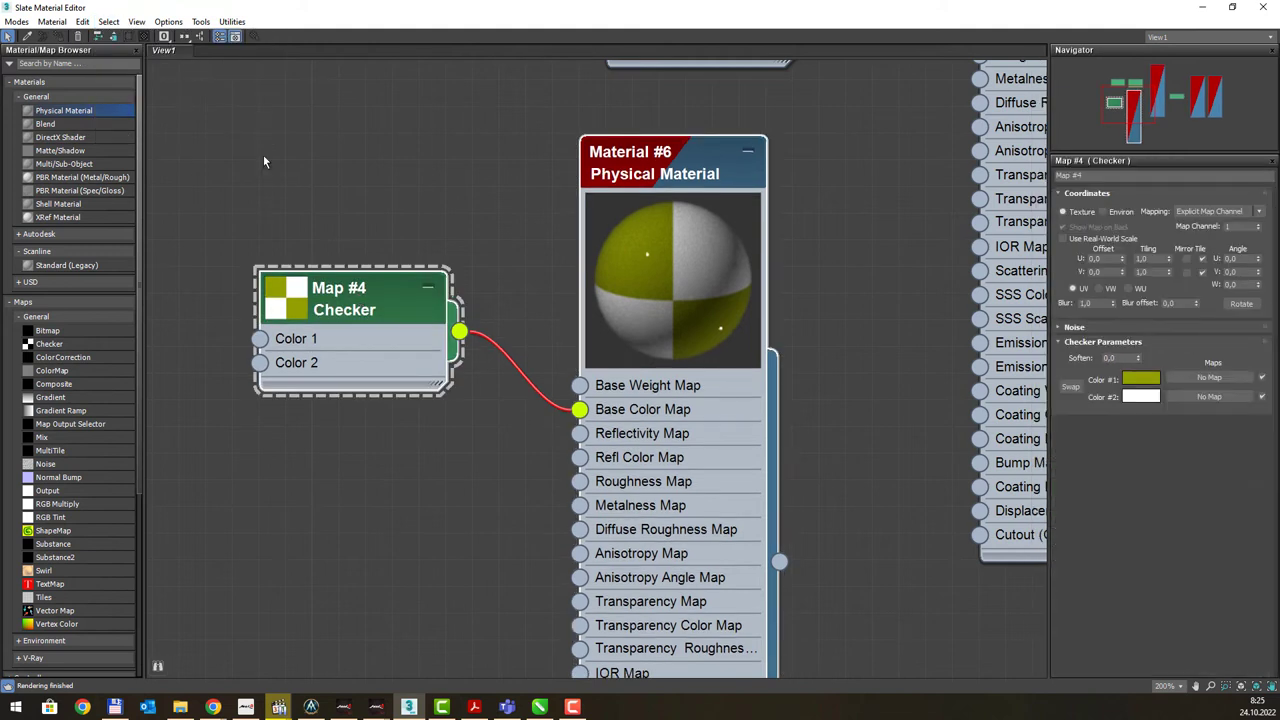
{"action": "left_click", "coordinate": [108, 21]}
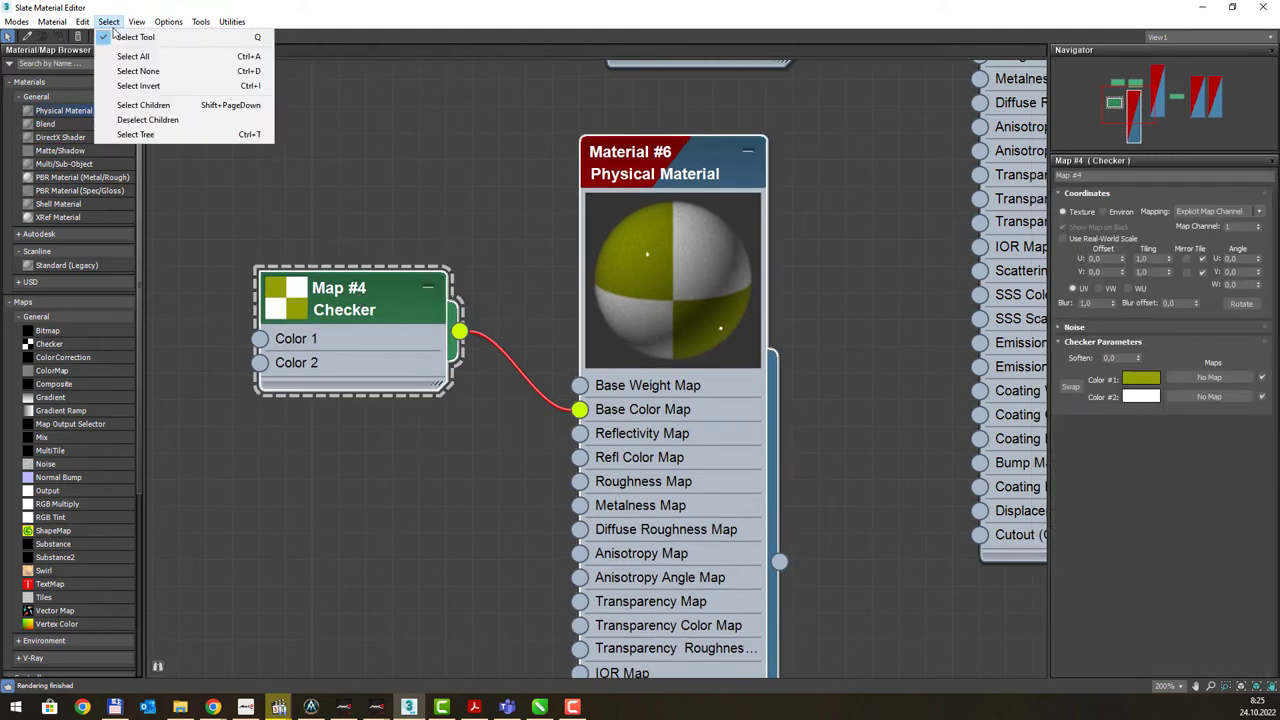
{"action": "left_click", "coordinate": [145, 134]}
{"action": "left_click", "coordinate": [108, 21]}
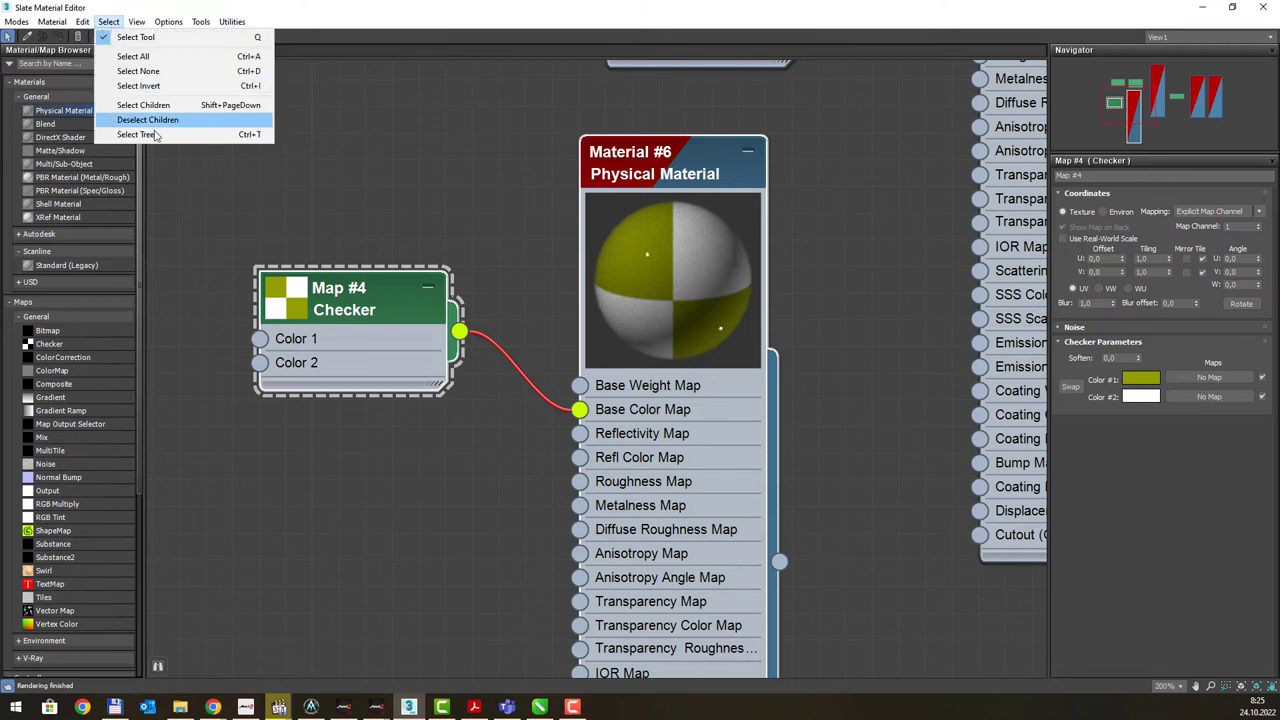
{"action": "left_click", "coordinate": [155, 134]}
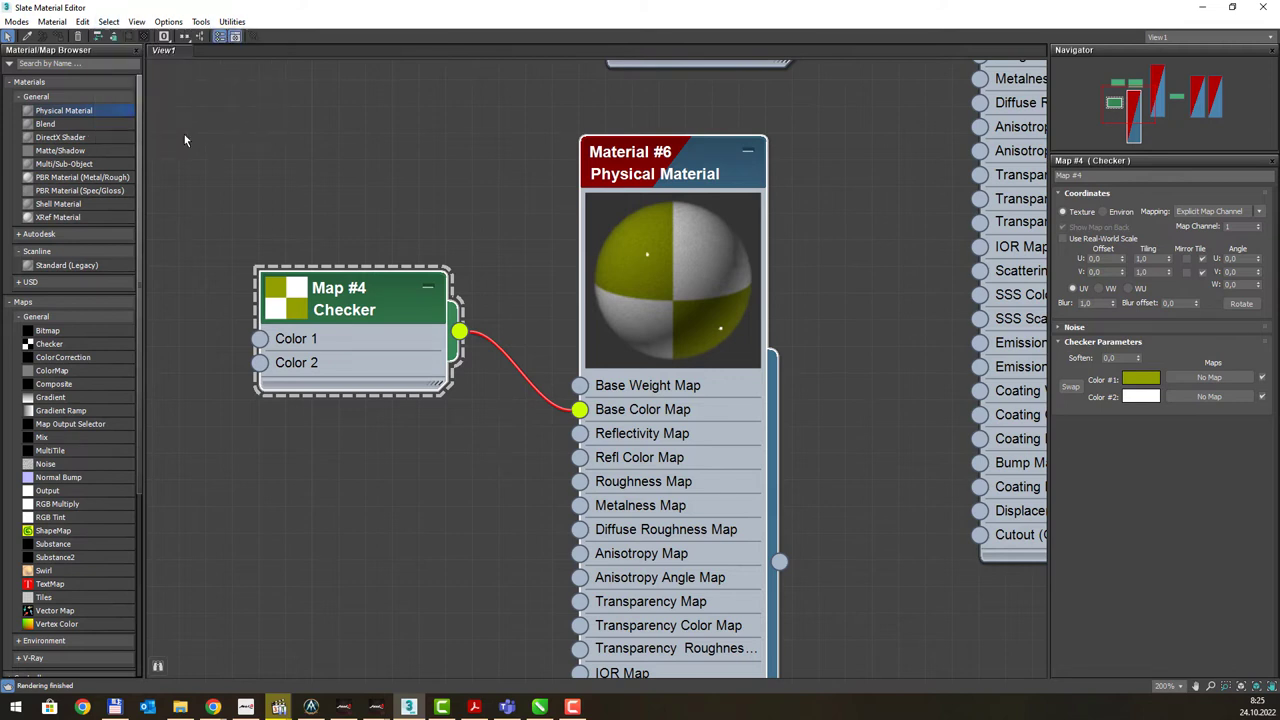
Collapse Material #6 to its connected slot with Open/Close Selected Nodes, then expand it again
{"action": "left_click", "coordinate": [135, 22]}
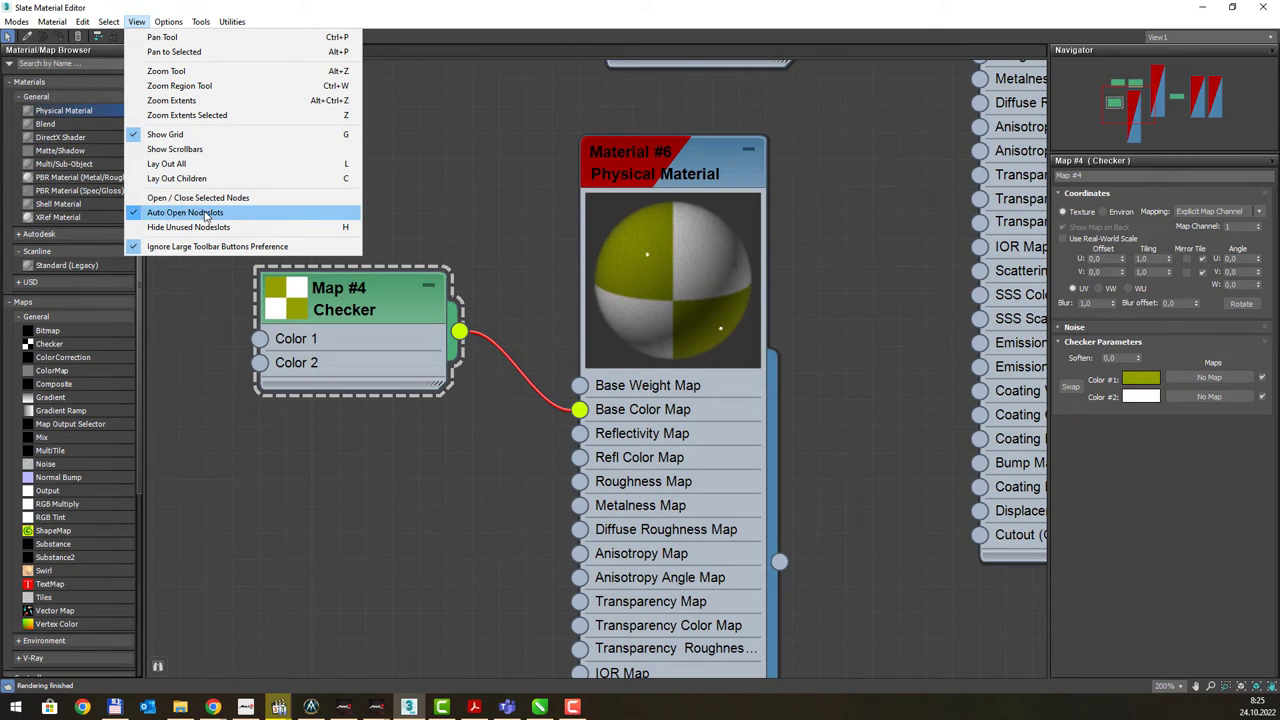
{"action": "left_click", "coordinate": [229, 228]}
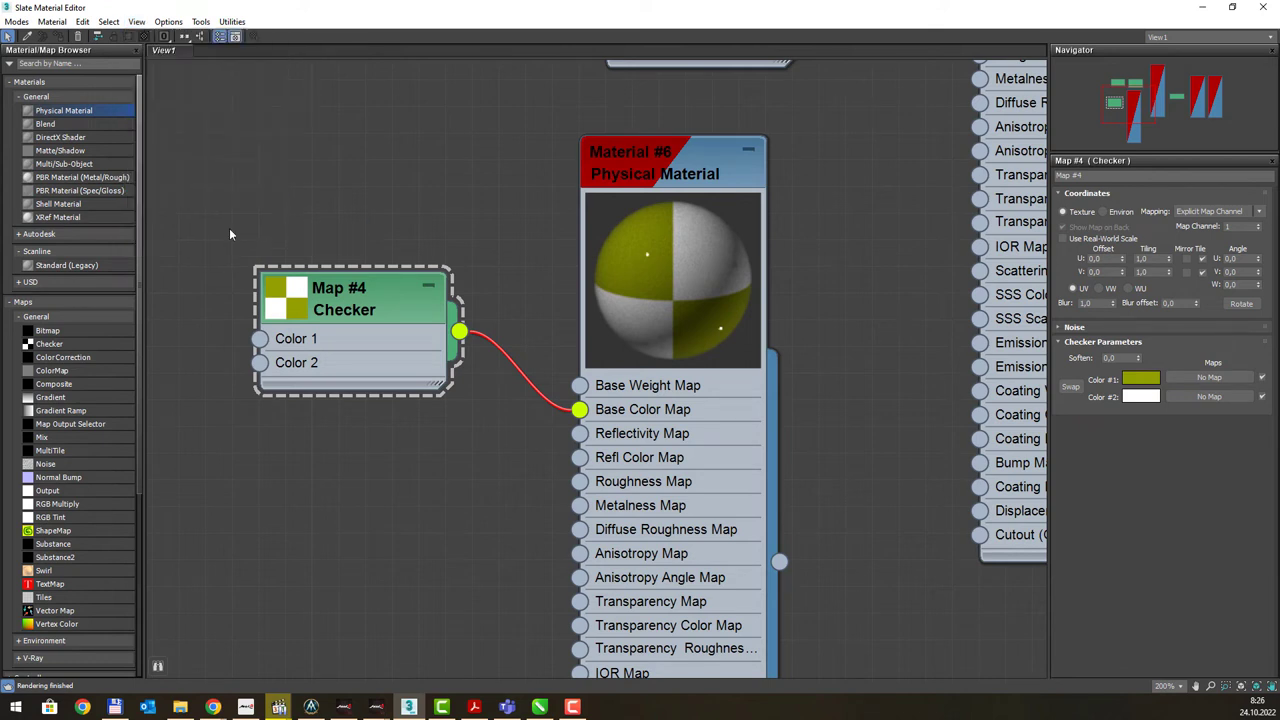
{"action": "left_click", "coordinate": [673, 183]}
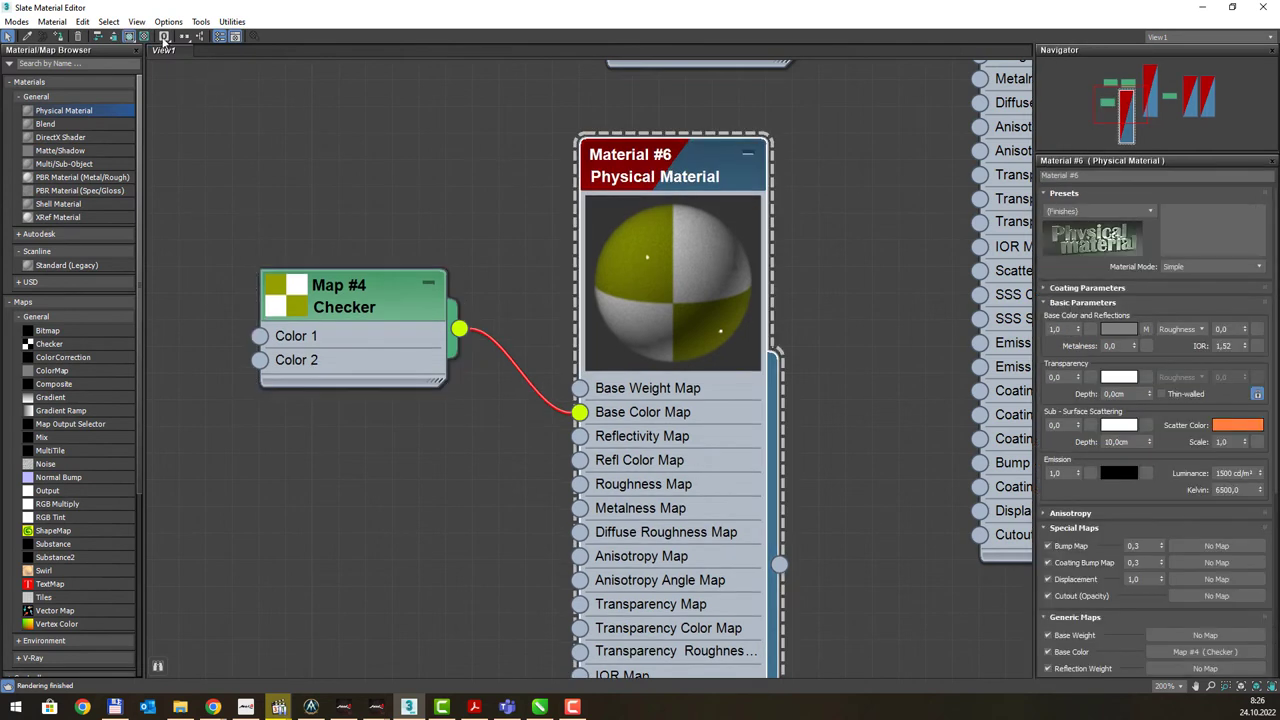
{"action": "left_click", "coordinate": [136, 21]}
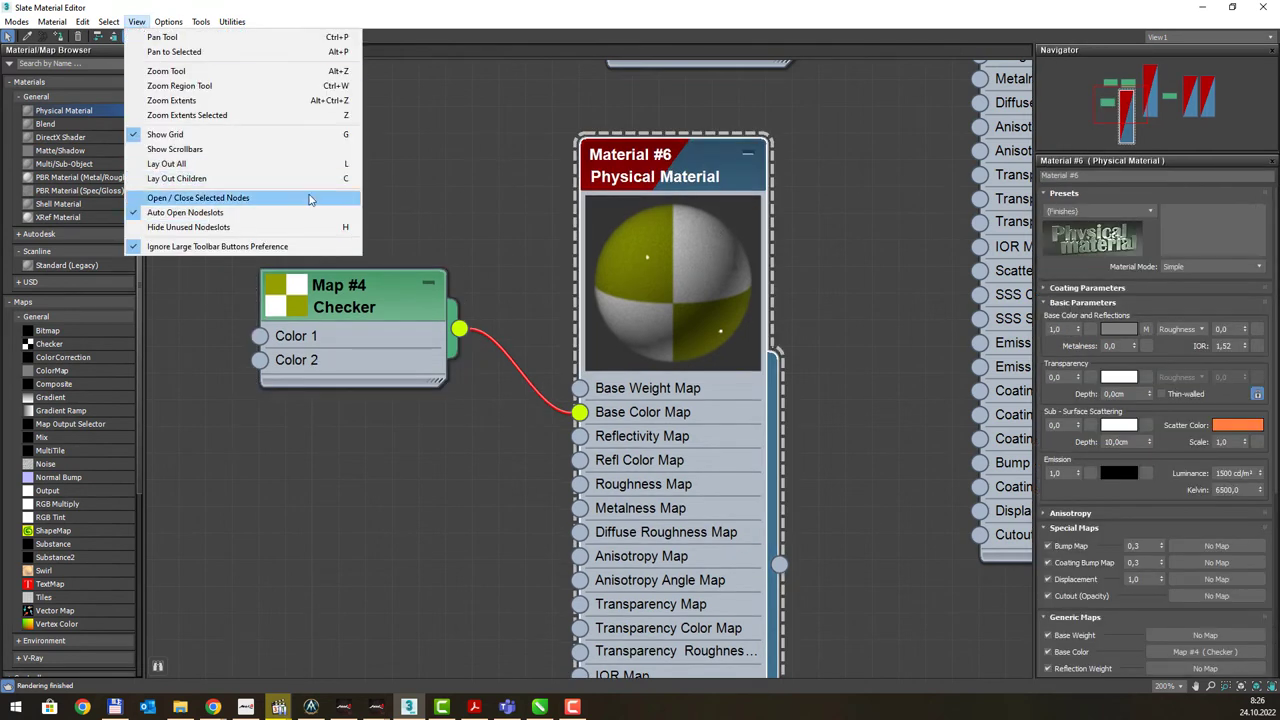
{"action": "left_click", "coordinate": [186, 227]}
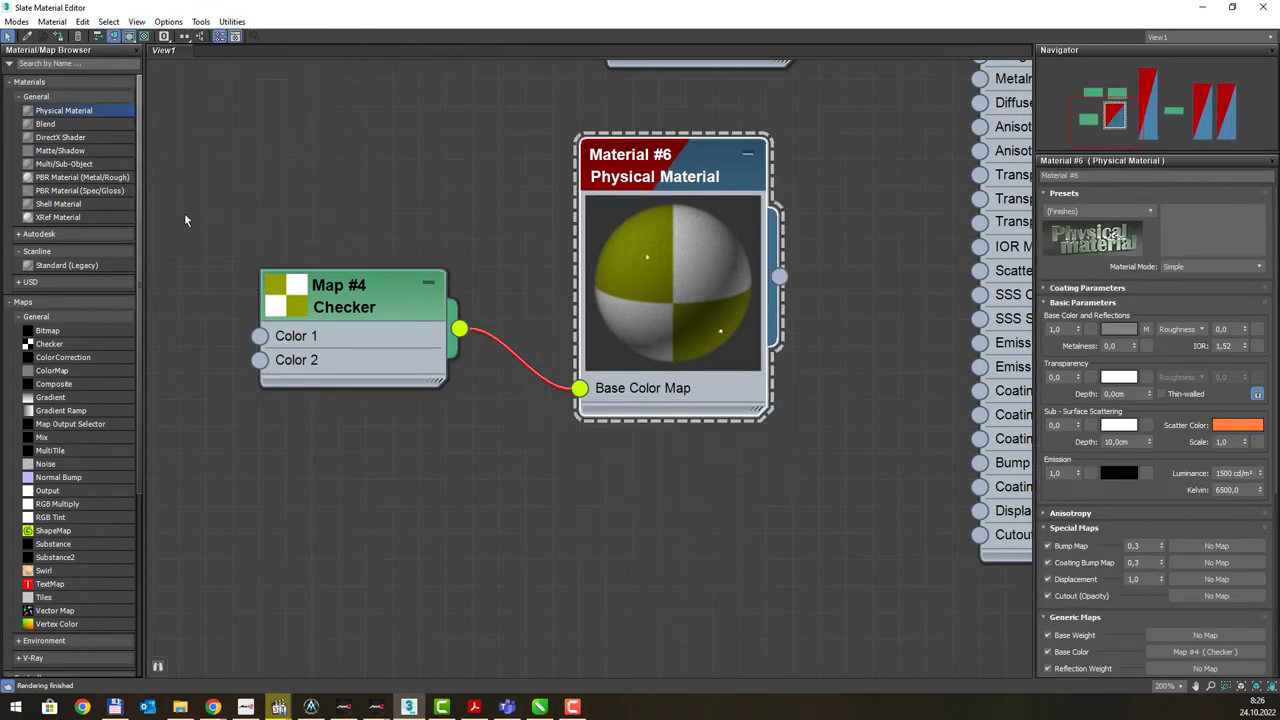
{"action": "left_click", "coordinate": [136, 21]}
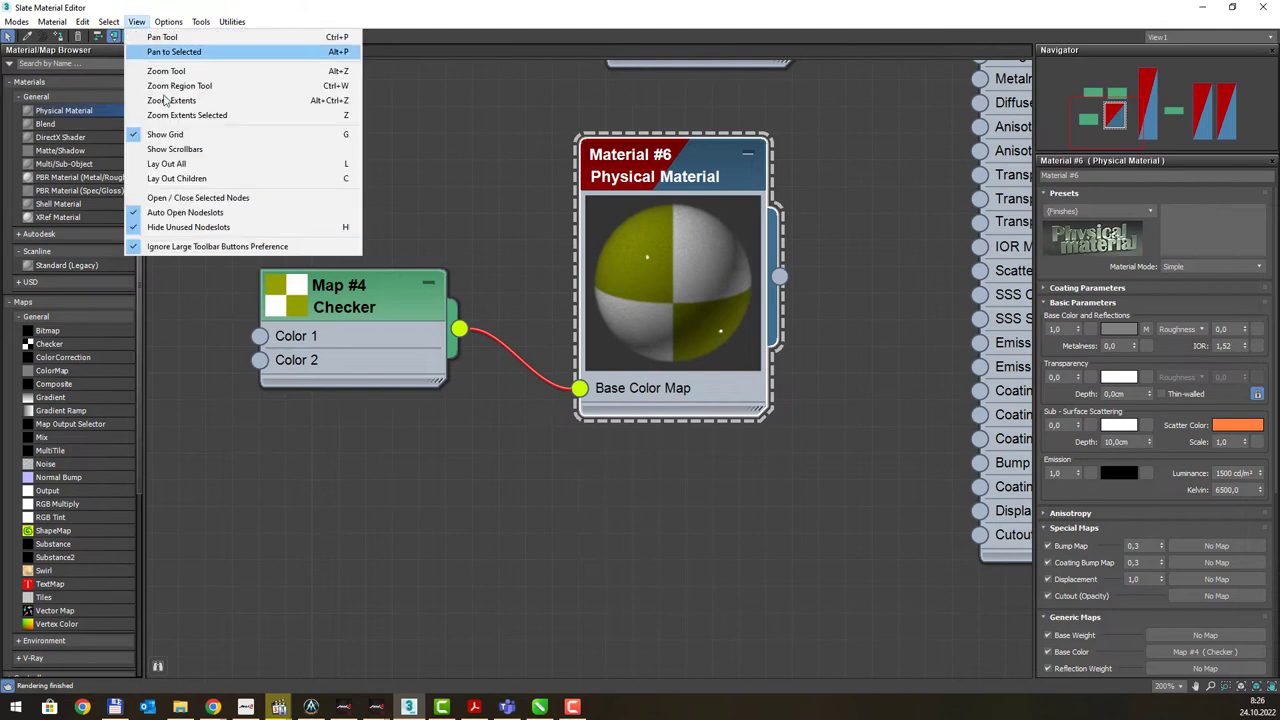
{"action": "left_click", "coordinate": [186, 226]}
{"action": "left_click", "coordinate": [168, 21]}
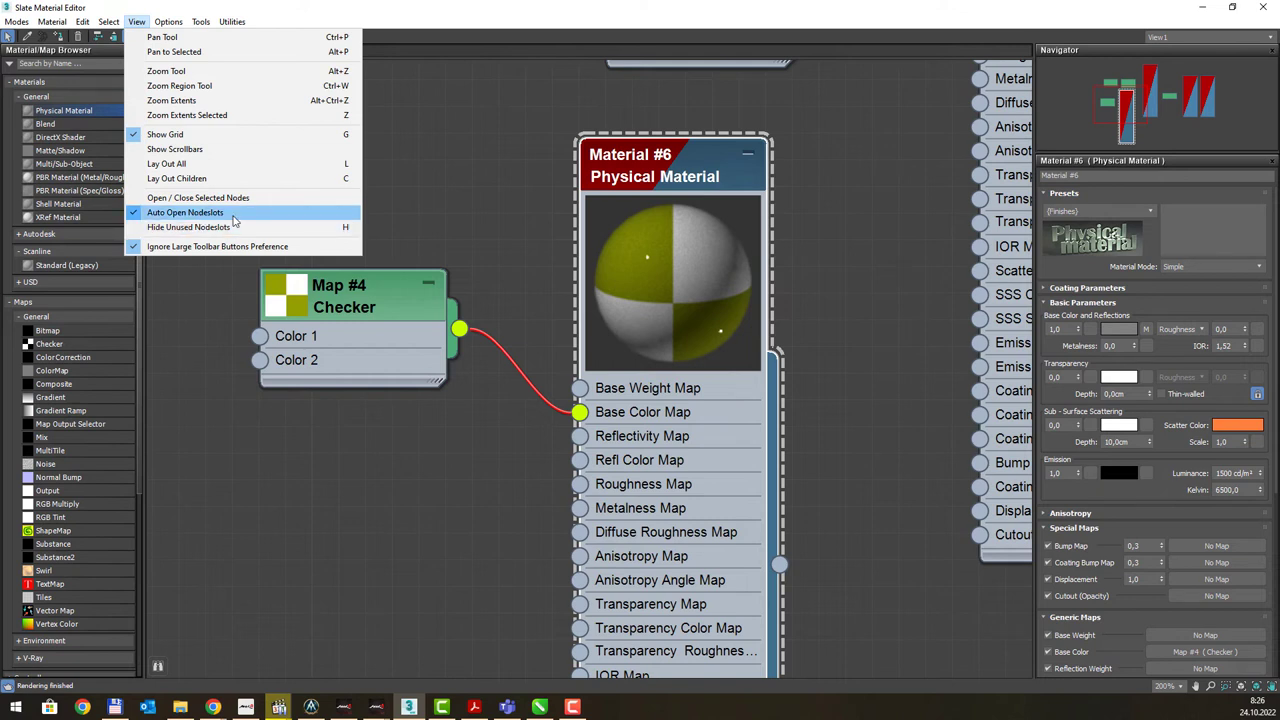
{"action": "left_click", "coordinate": [677, 196]}
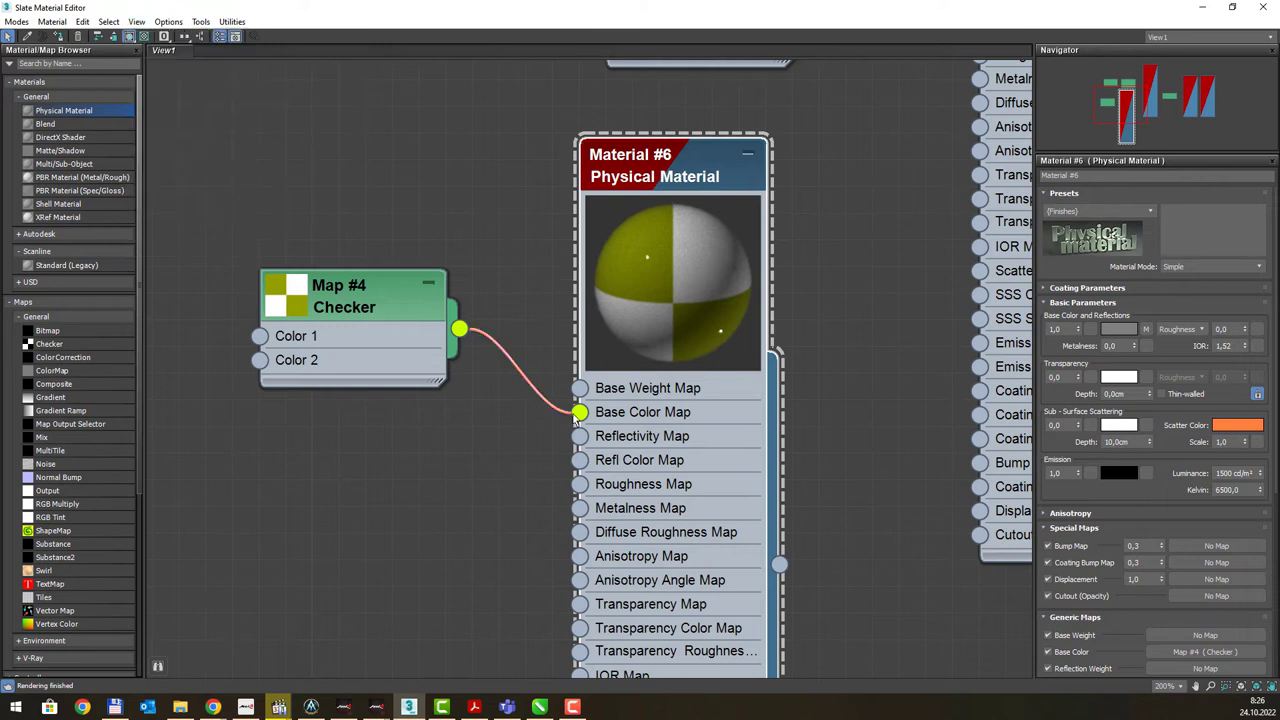
Disconnect the Checker map from Base Color Map and hide Material #6's map slots
{"action": "left_click_drag", "start_coordinate": [578, 413], "coordinate": [515, 345]}
{"action": "right_click", "coordinate": [667, 157]}
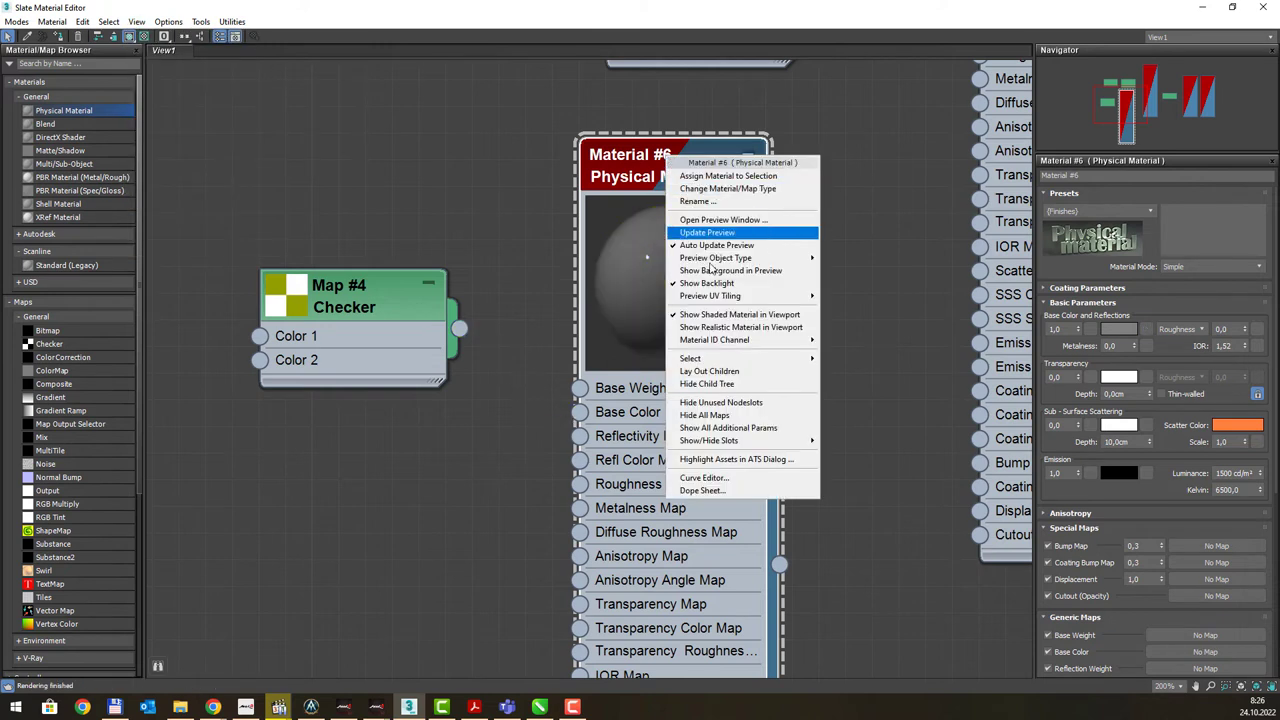
{"action": "left_click", "coordinate": [716, 403]}
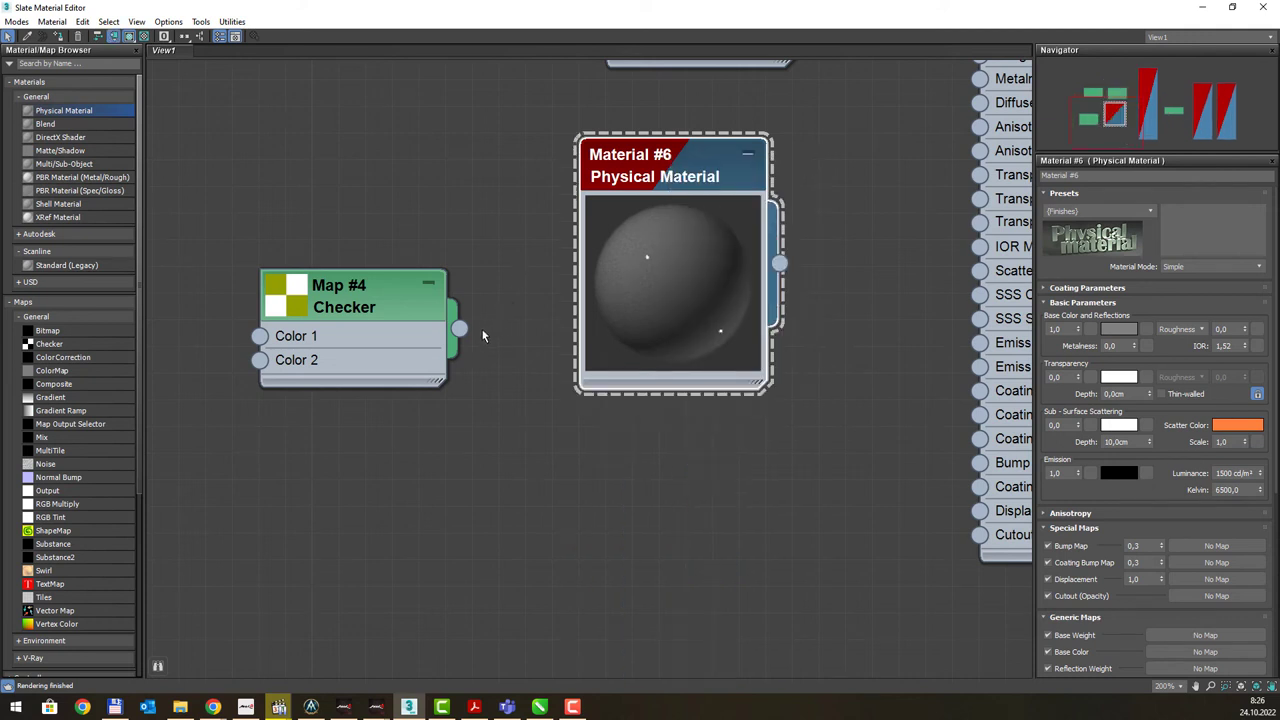
{"action": "left_click_drag", "start_coordinate": [459, 331], "coordinate": [628, 294]}
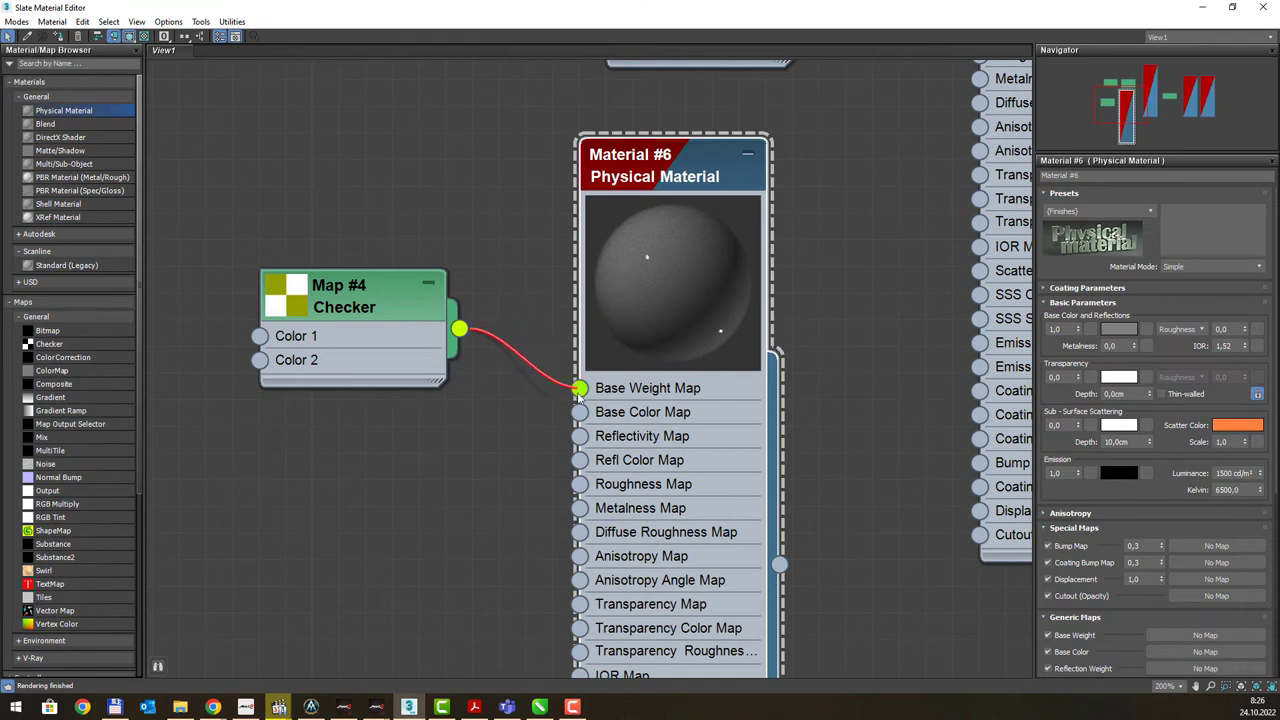
{"action": "left_click_drag", "start_coordinate": [618, 301], "coordinate": [580, 416]}
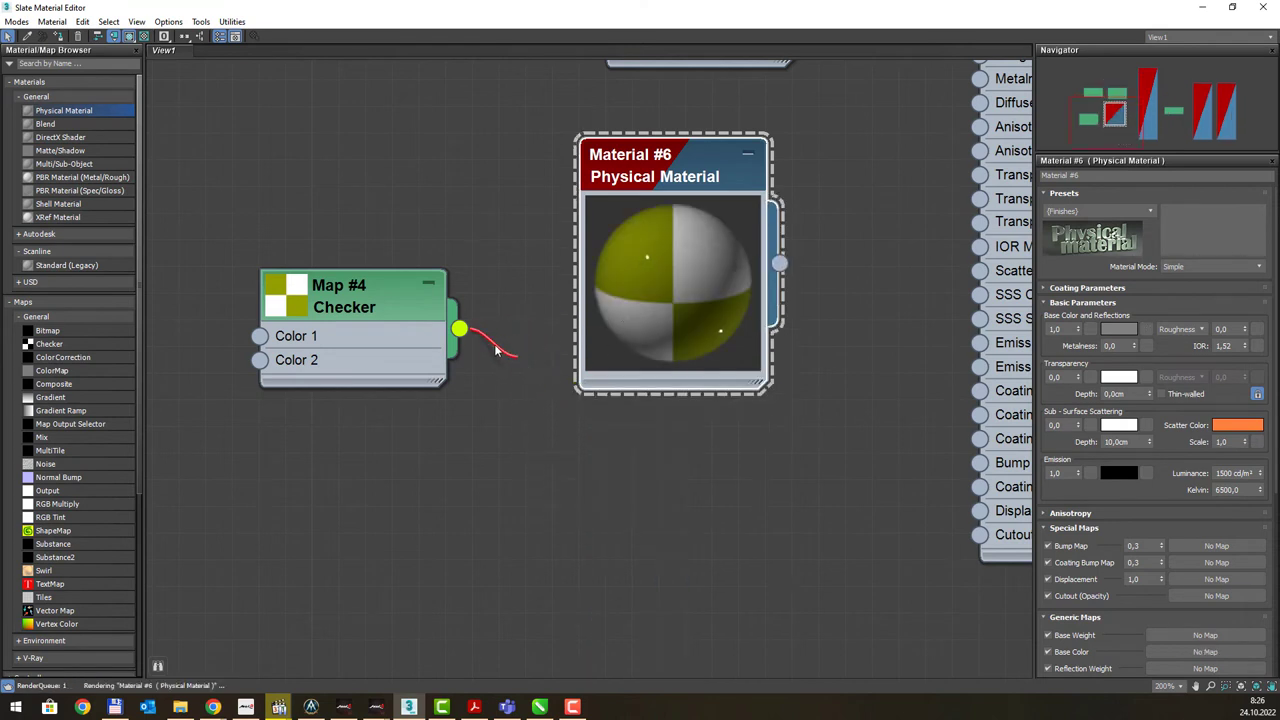
{"action": "key", "text": "ctrl+z"}
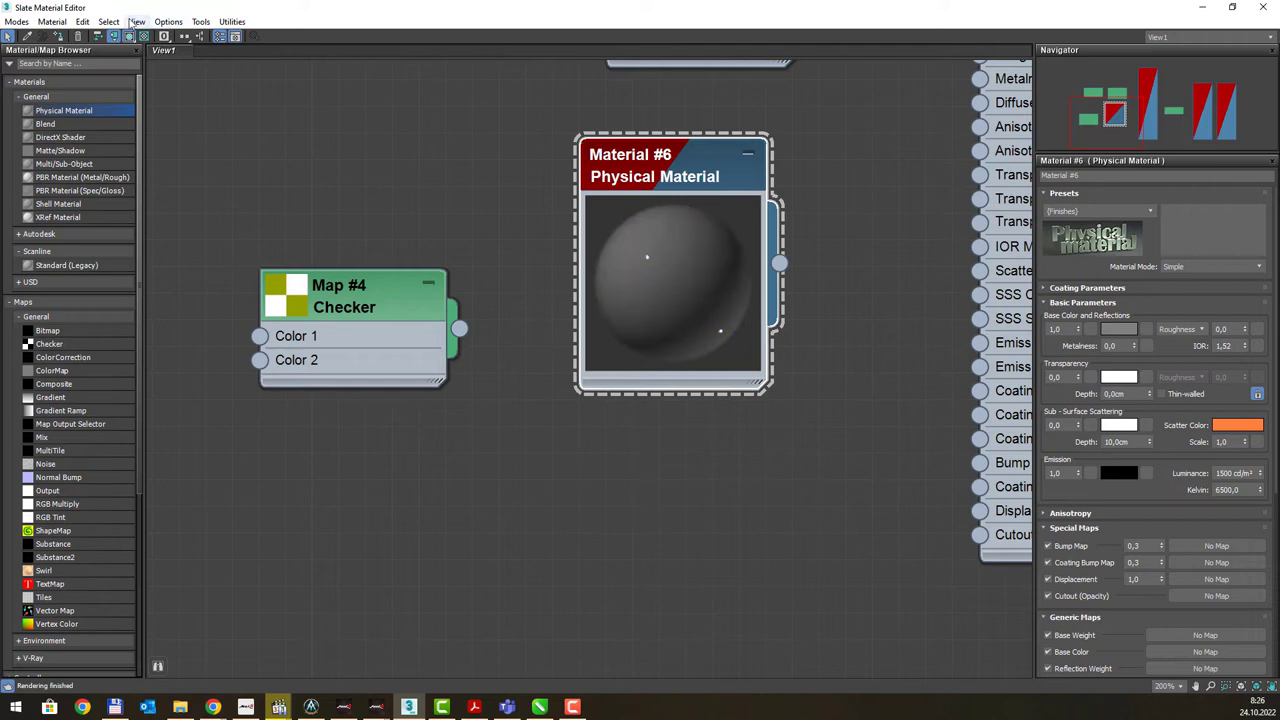
Rewire Checker Map #4 into Base Color Map and hide Material #6's unused slots
{"action": "left_click", "coordinate": [136, 21]}
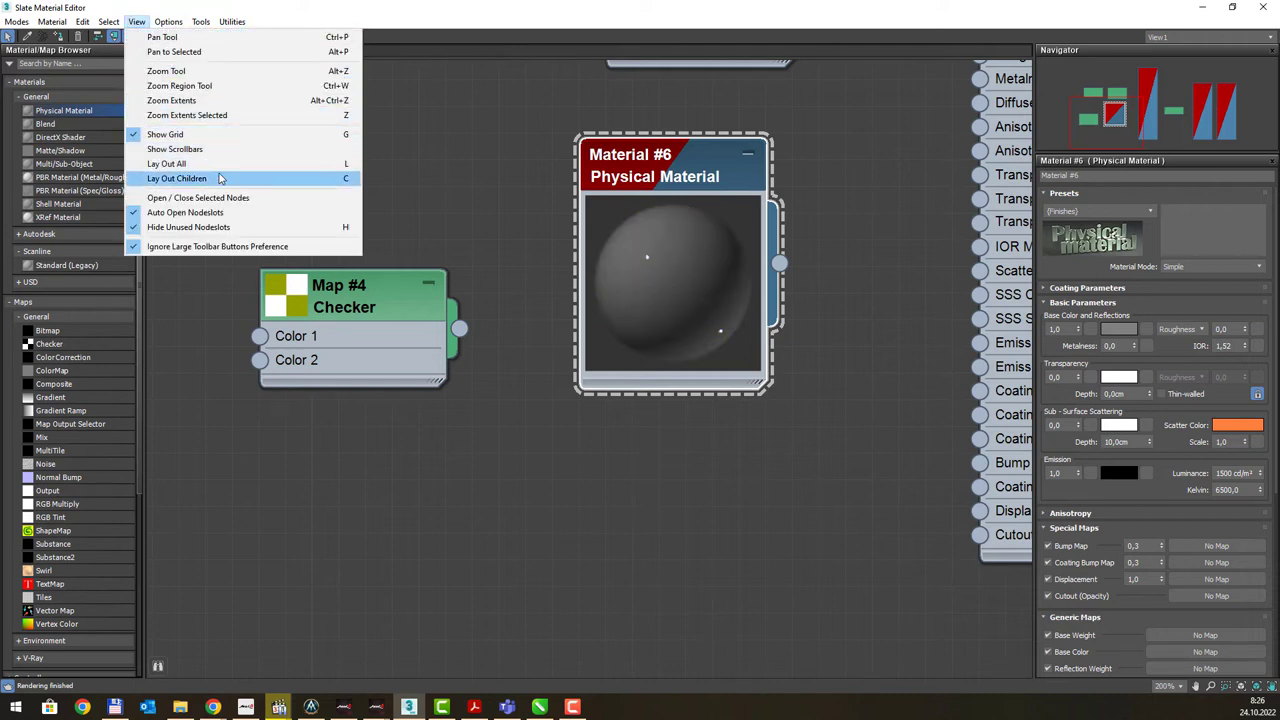
{"action": "left_click", "coordinate": [229, 211]}
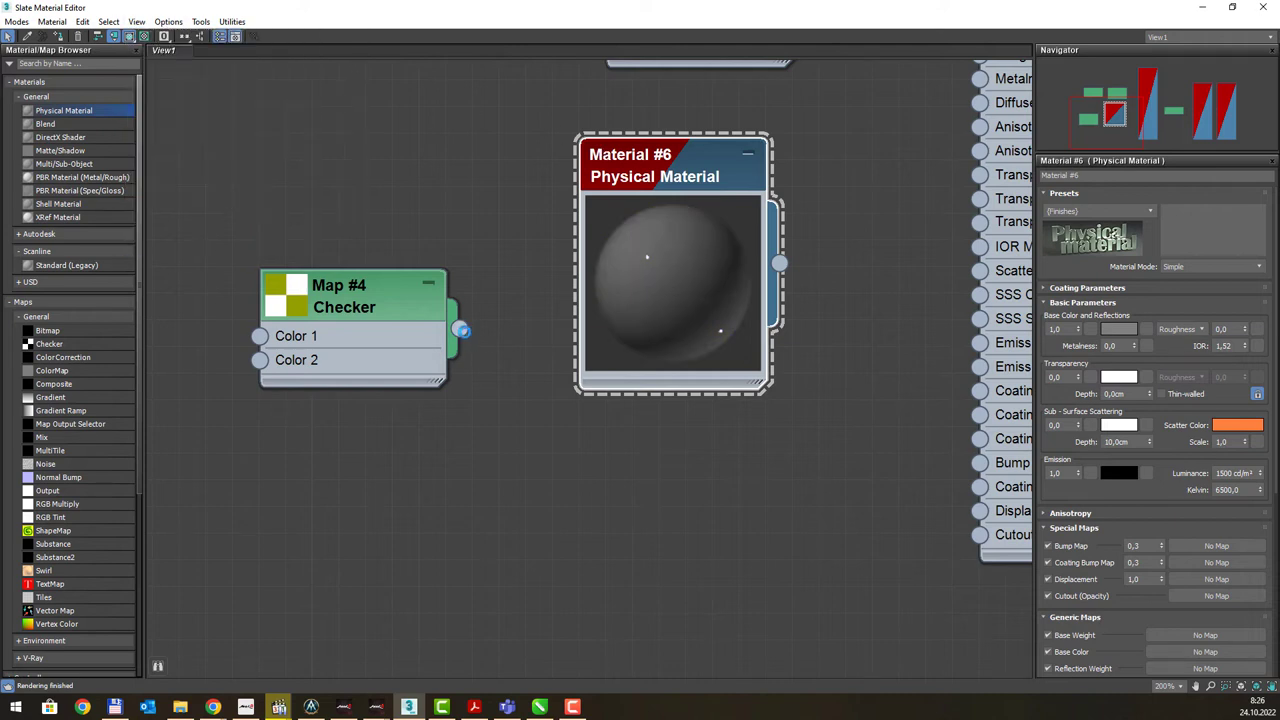
{"action": "left_click", "coordinate": [461, 323]}
{"action": "left_click_drag", "start_coordinate": [461, 323], "coordinate": [635, 320]}
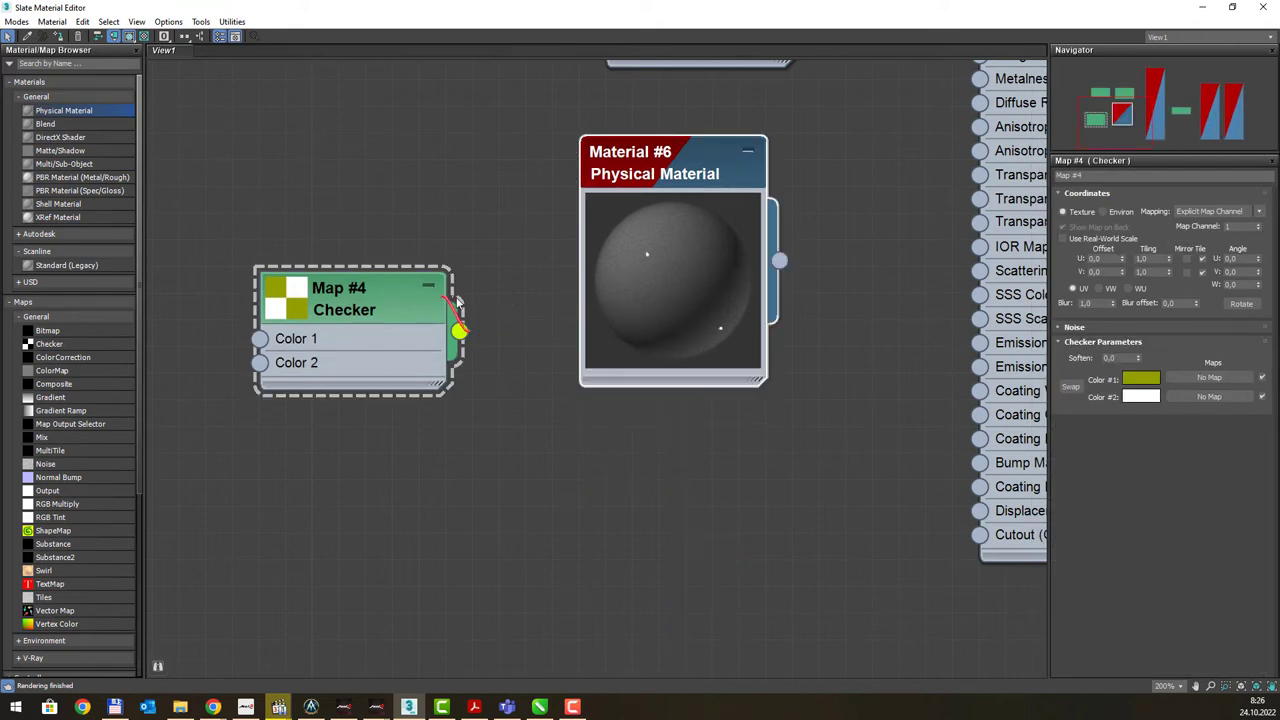
{"action": "left_click_drag", "start_coordinate": [636, 320], "coordinate": [588, 418]}
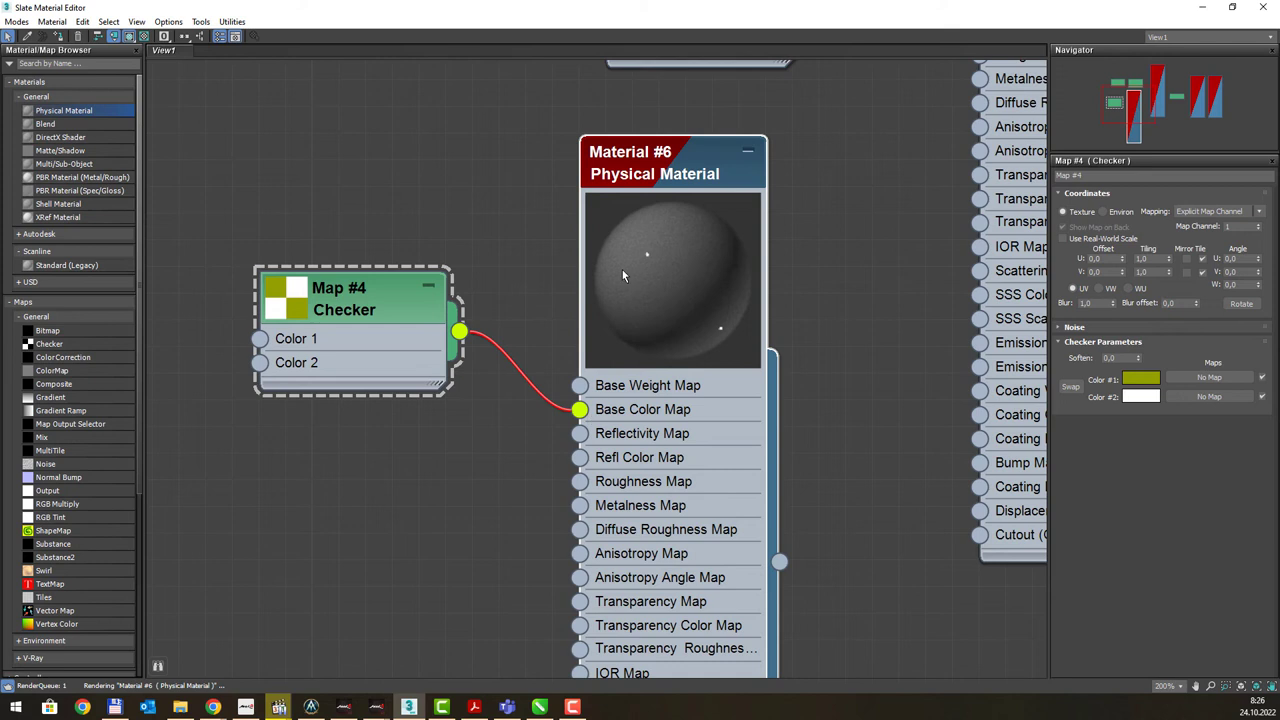
{"action": "key", "text": "h"}
{"action": "scroll", "coordinate": [635, 215], "scroll_direction": "down", "scroll_amount": 3}
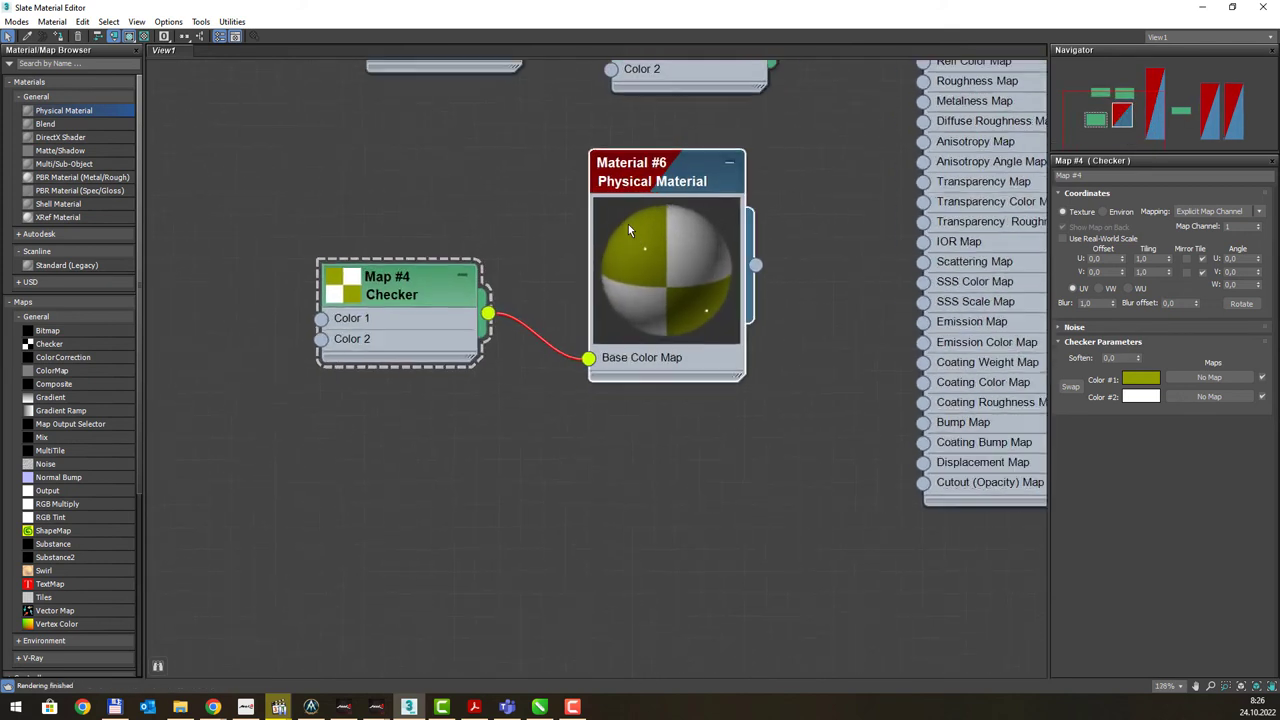
Toggle a View menu option on and off, leaving the View menu open
{"action": "scroll", "coordinate": [628, 230], "scroll_direction": "up", "scroll_amount": 2}
{"action": "left_click", "coordinate": [136, 21]}
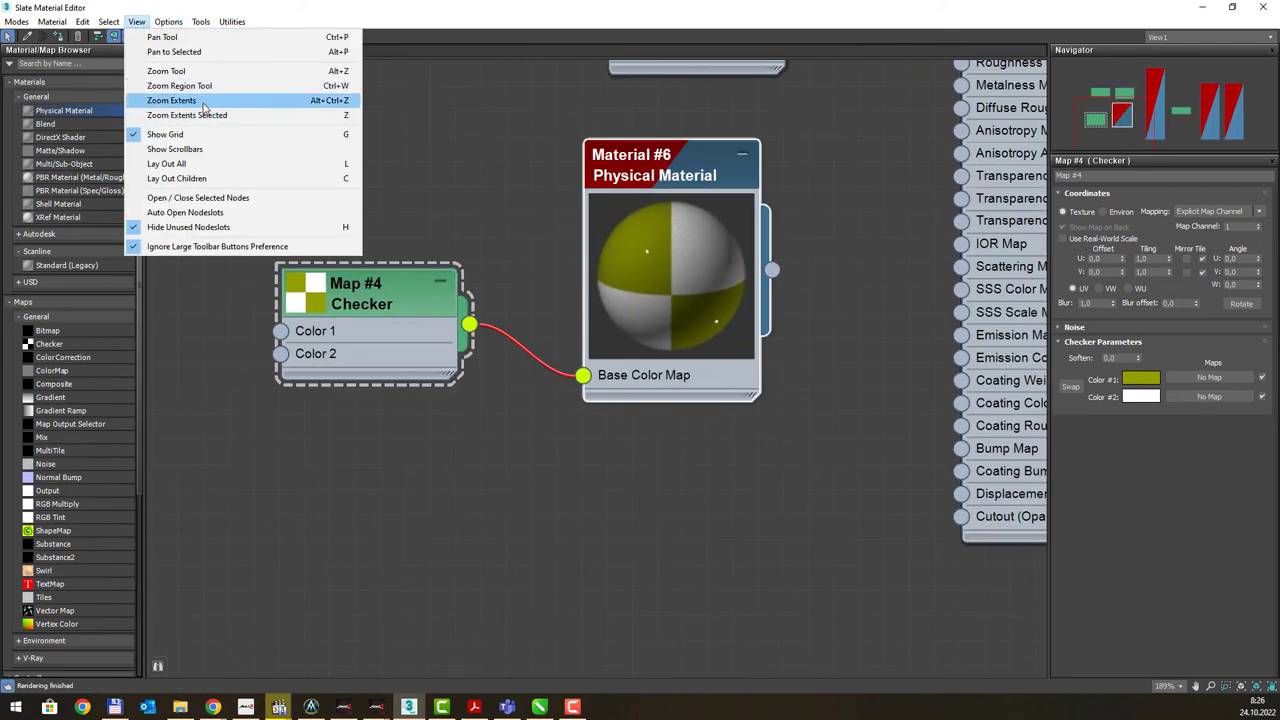
{"action": "left_click", "coordinate": [212, 214]}
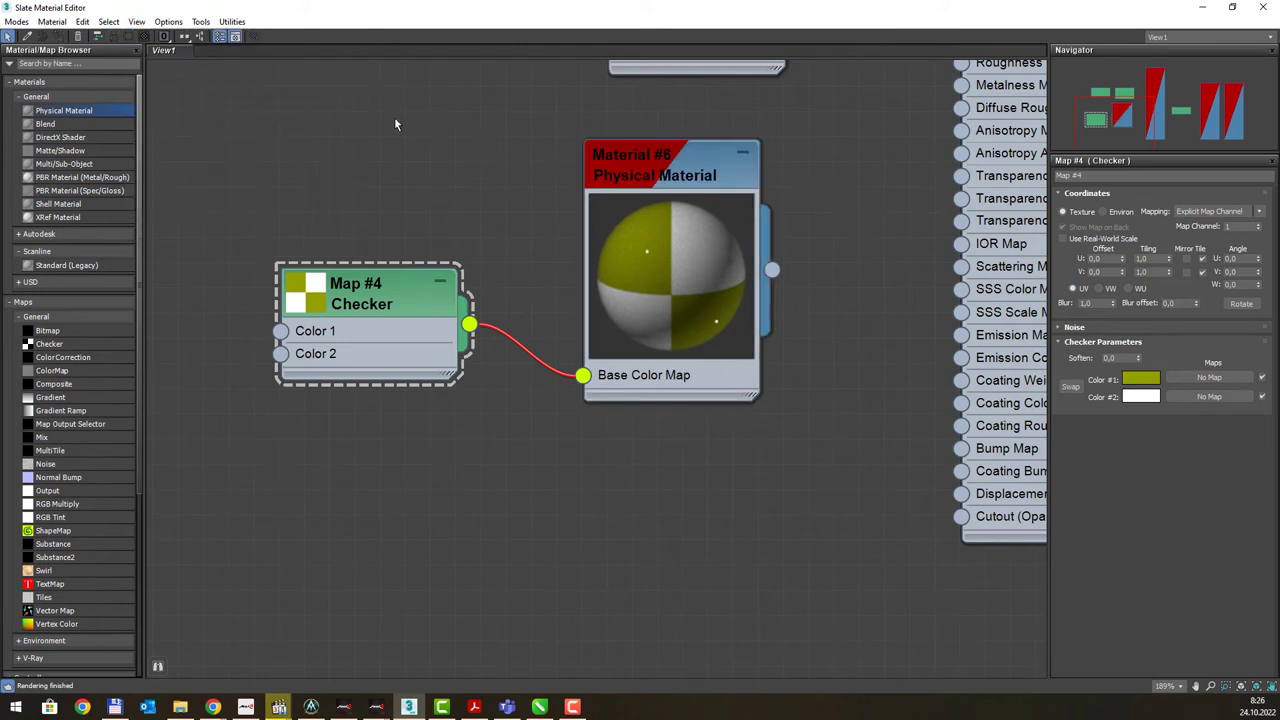
{"action": "left_click", "coordinate": [136, 22]}
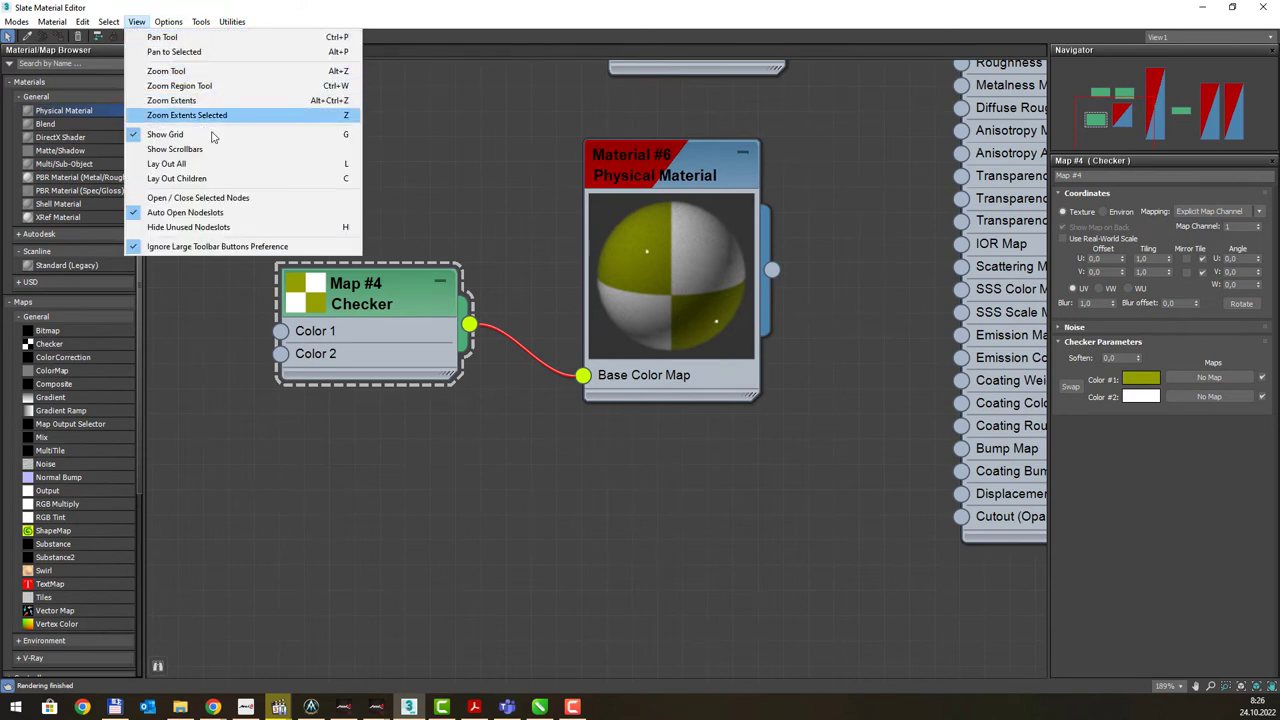
{"action": "left_click", "coordinate": [212, 214]}
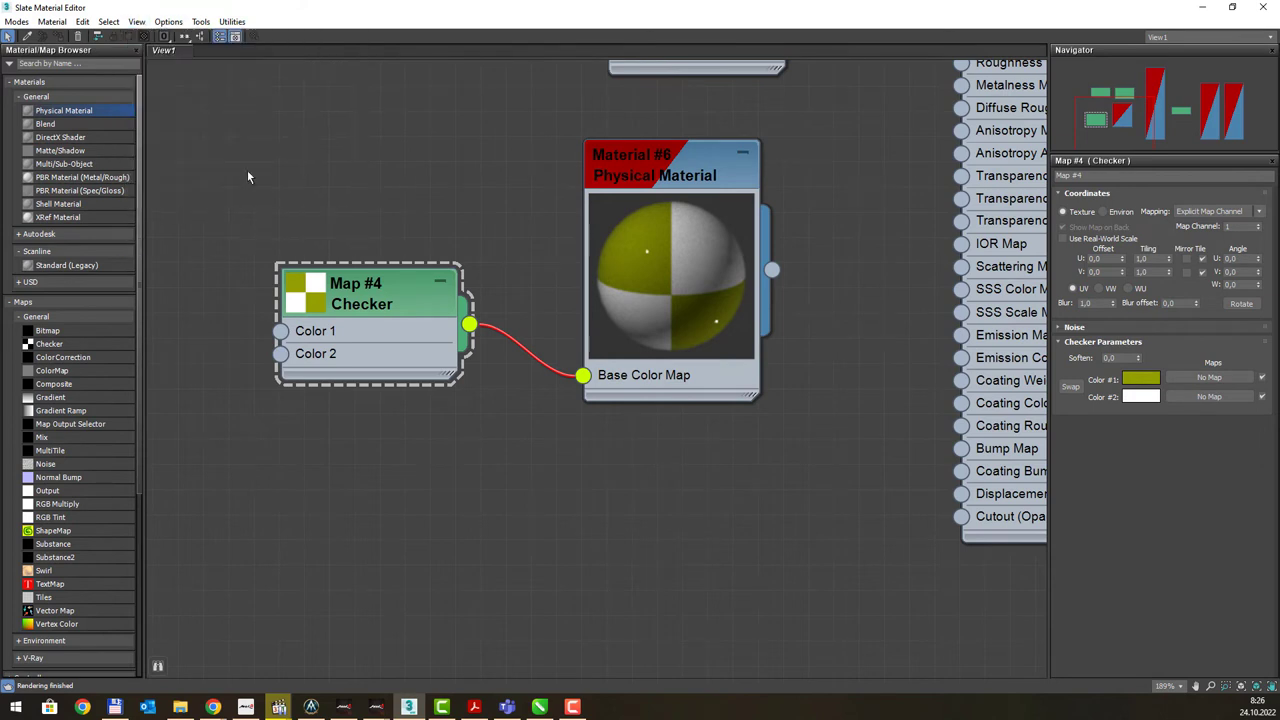
{"action": "left_click", "coordinate": [136, 22]}
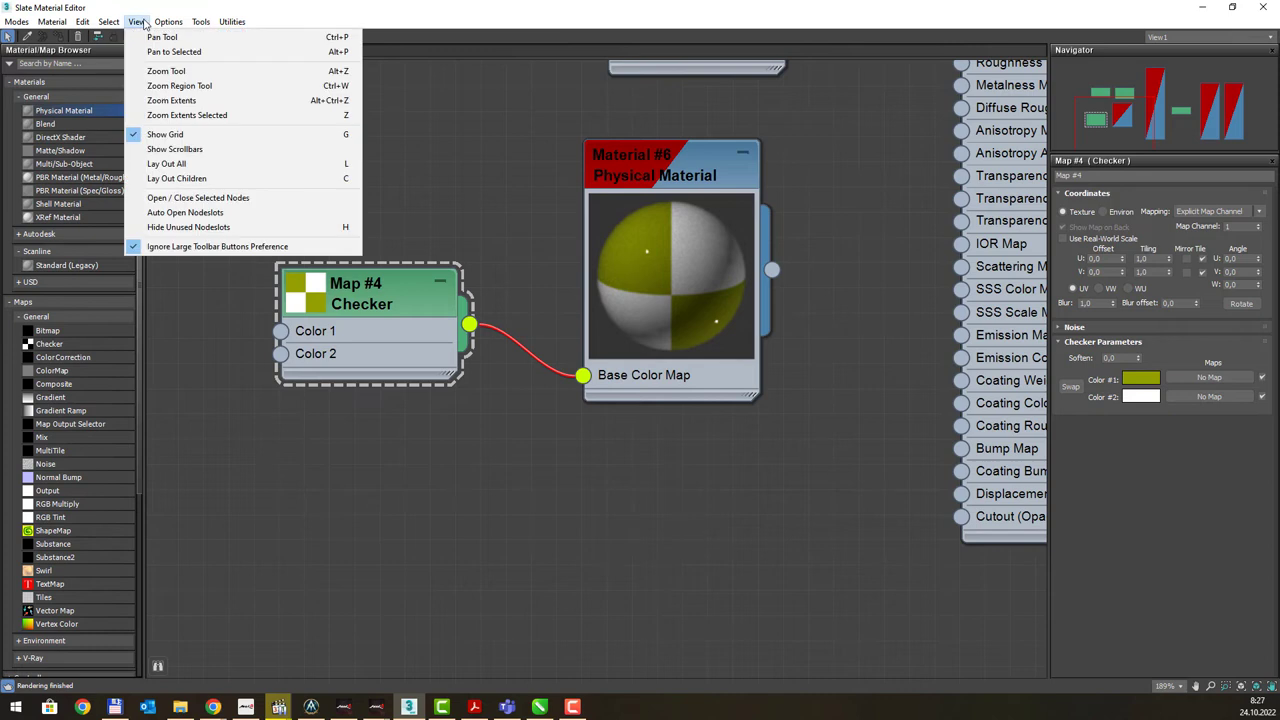
{"action": "left_click", "coordinate": [136, 22]}
Place two Physical Material nodes, Material #7 and Material #8, on the canvas
{"action": "mouse_move", "coordinate": [99, 117]}
{"action": "left_mouse_down"}
{"action": "mouse_move", "coordinate": [517, 459]}
{"action": "mouse_move", "coordinate": [362, 466]}
{"action": "left_mouse_up"}
{"action": "double_click", "coordinate": [517, 466]}
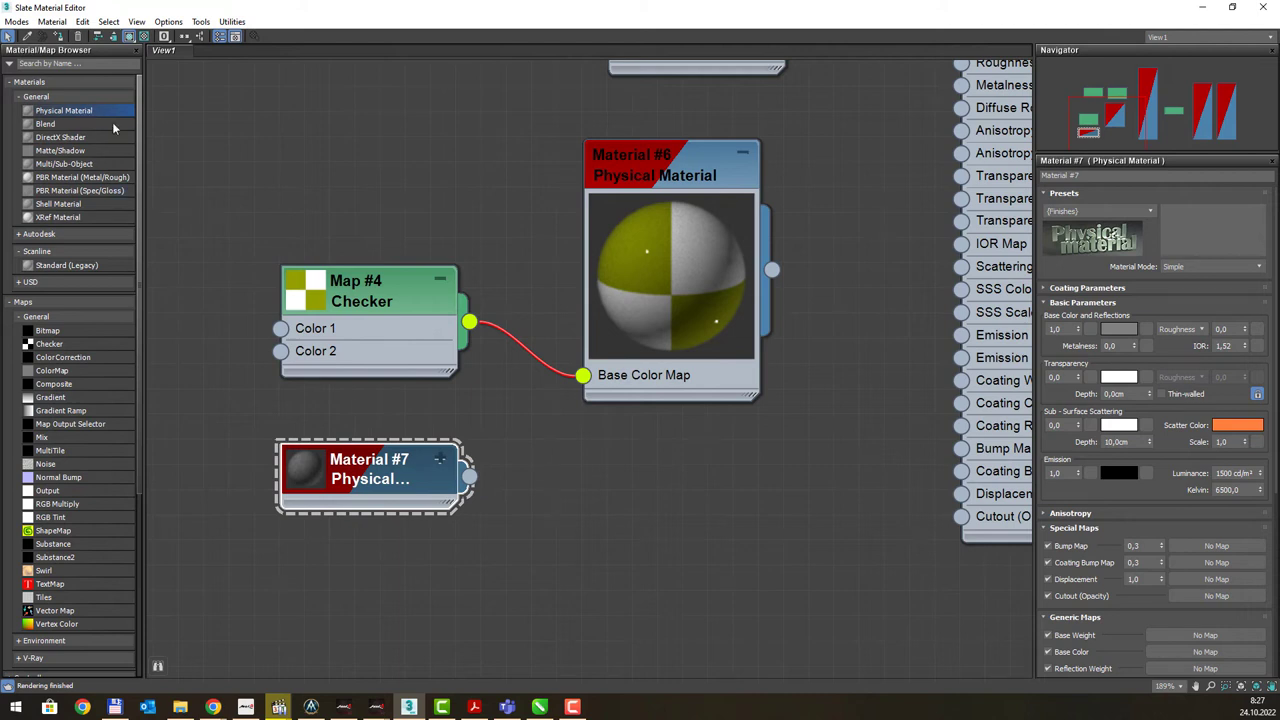
{"action": "left_click", "coordinate": [640, 466]}
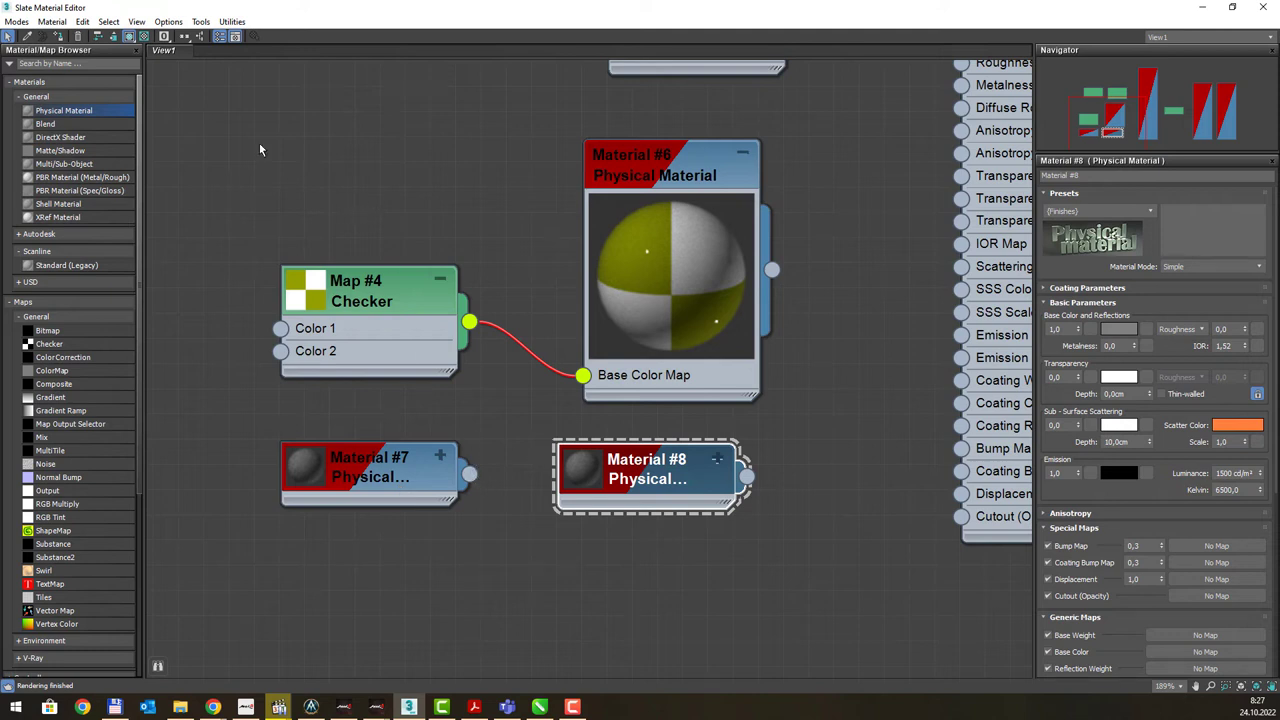
Enable Auto Open Nodeslots and add Material #9 with its slots already open
{"action": "left_click", "coordinate": [137, 21]}
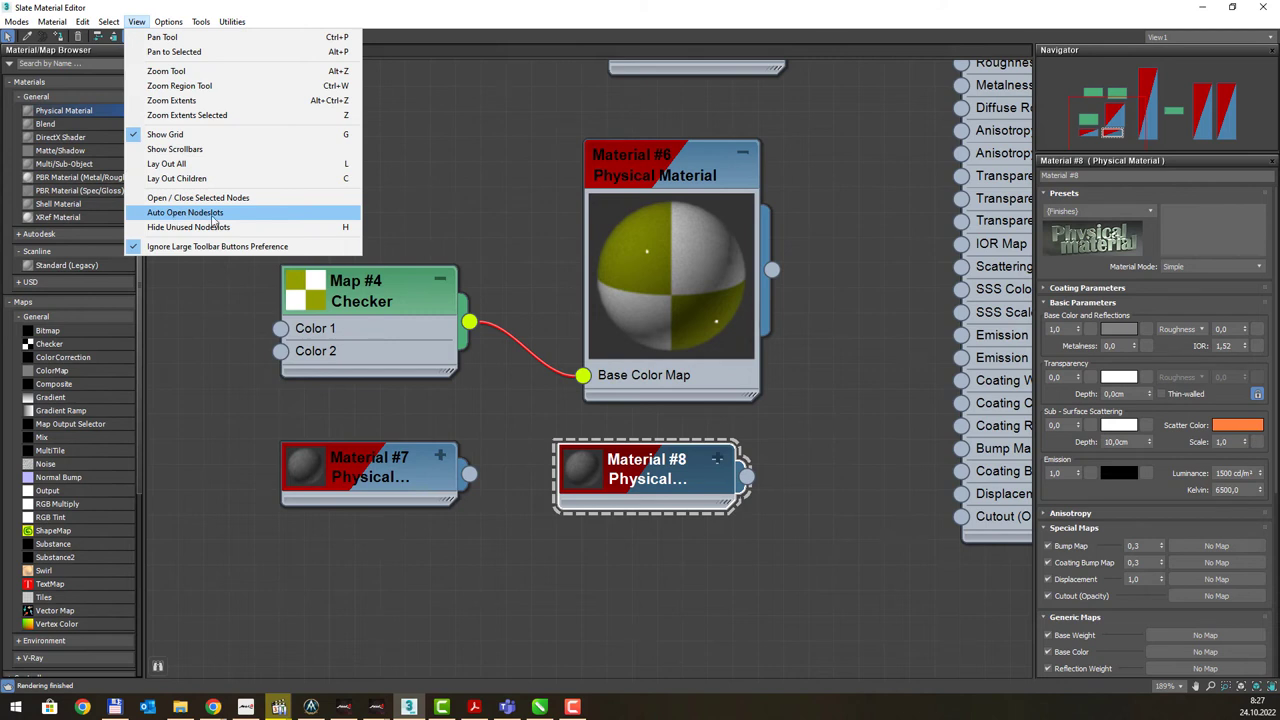
{"action": "left_click", "coordinate": [214, 214]}
{"action": "middle_click_drag", "start_coordinate": [388, 260], "coordinate": [625, 245]}
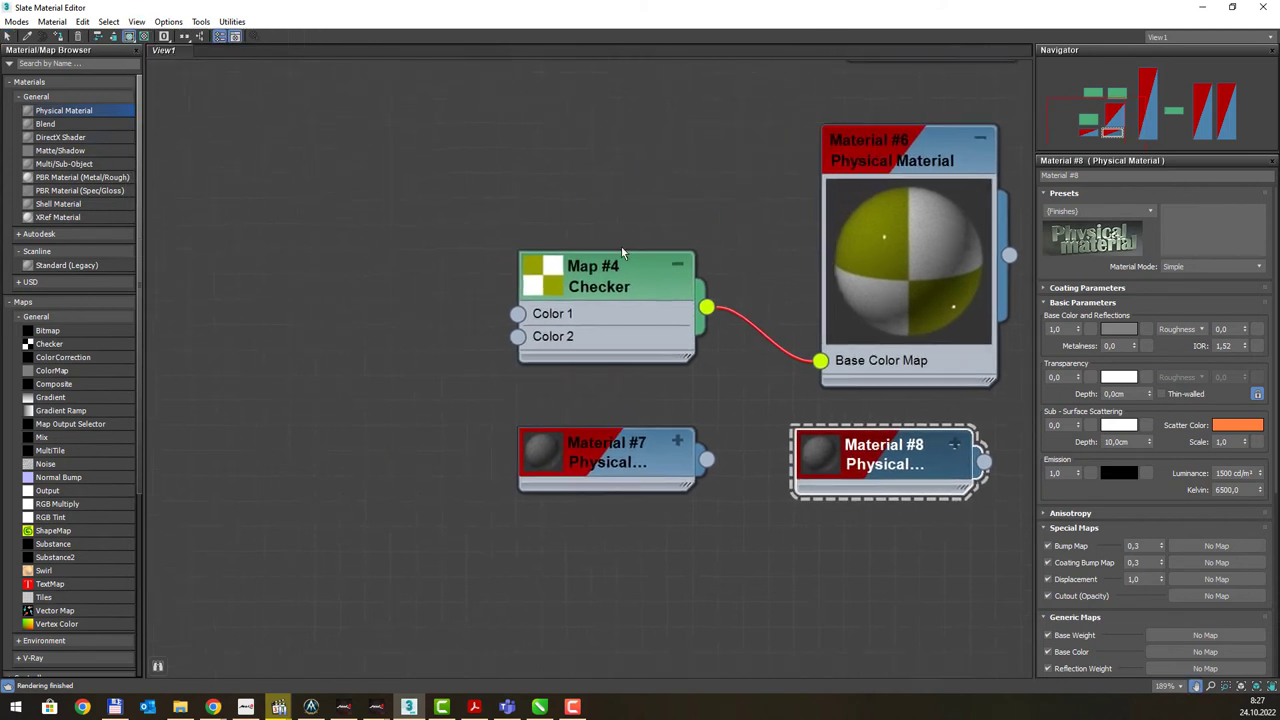
{"action": "left_click_drag", "start_coordinate": [64, 110], "coordinate": [300, 215]}
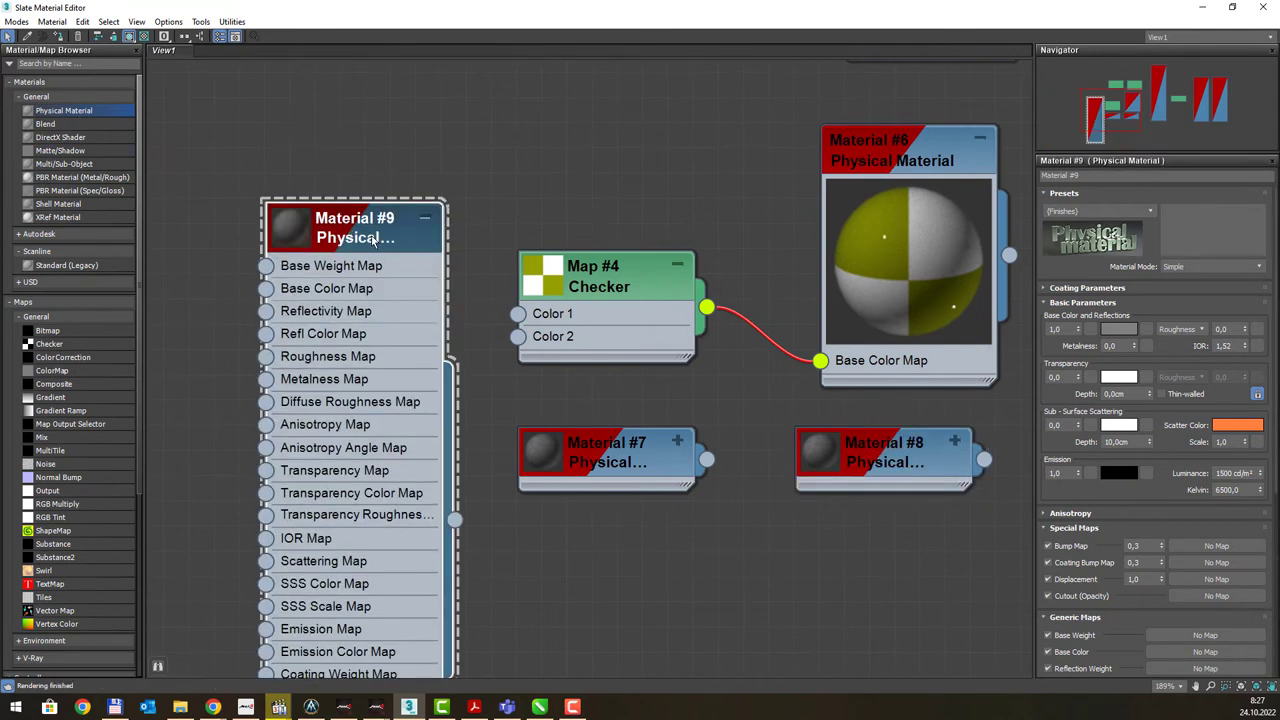
{"action": "mouse_move", "coordinate": [563, 455]}
{"action": "left_mouse_down"}
{"action": "mouse_move", "coordinate": [610, 450]}
{"action": "mouse_move", "coordinate": [588, 455]}
{"action": "left_mouse_up"}
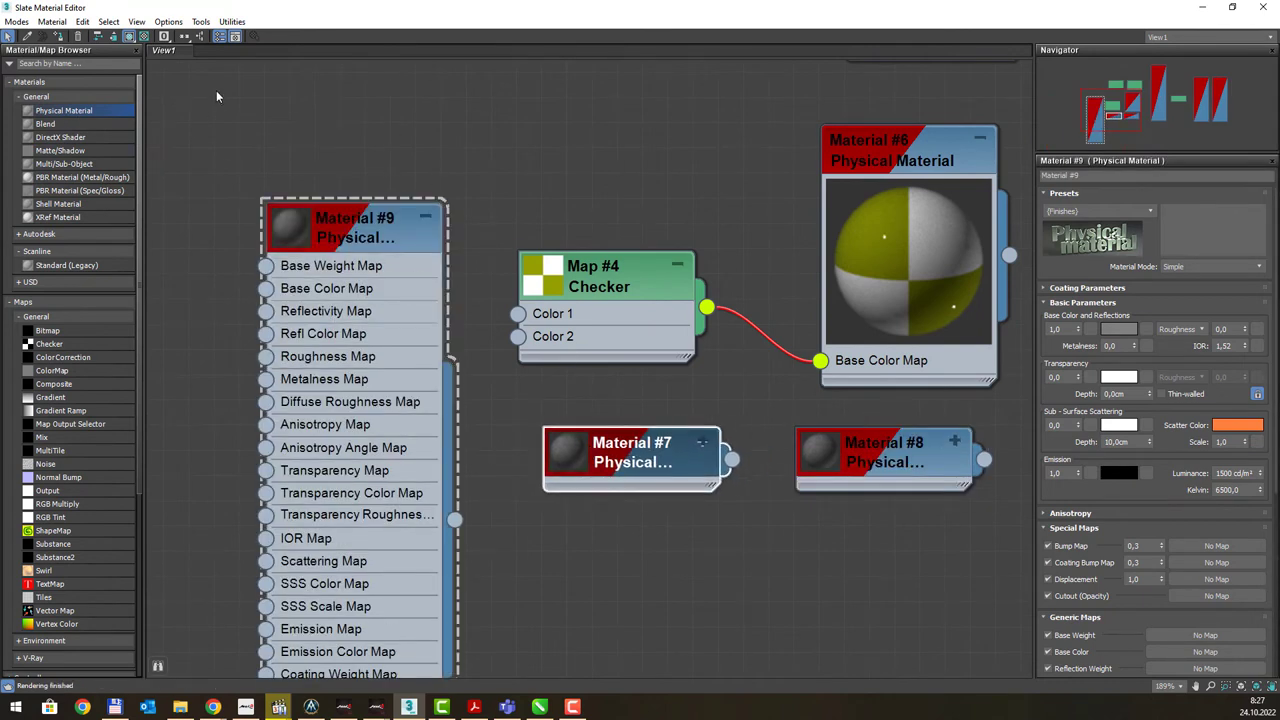
Turn the canvas grid off and then back on
{"action": "left_click", "coordinate": [137, 22]}
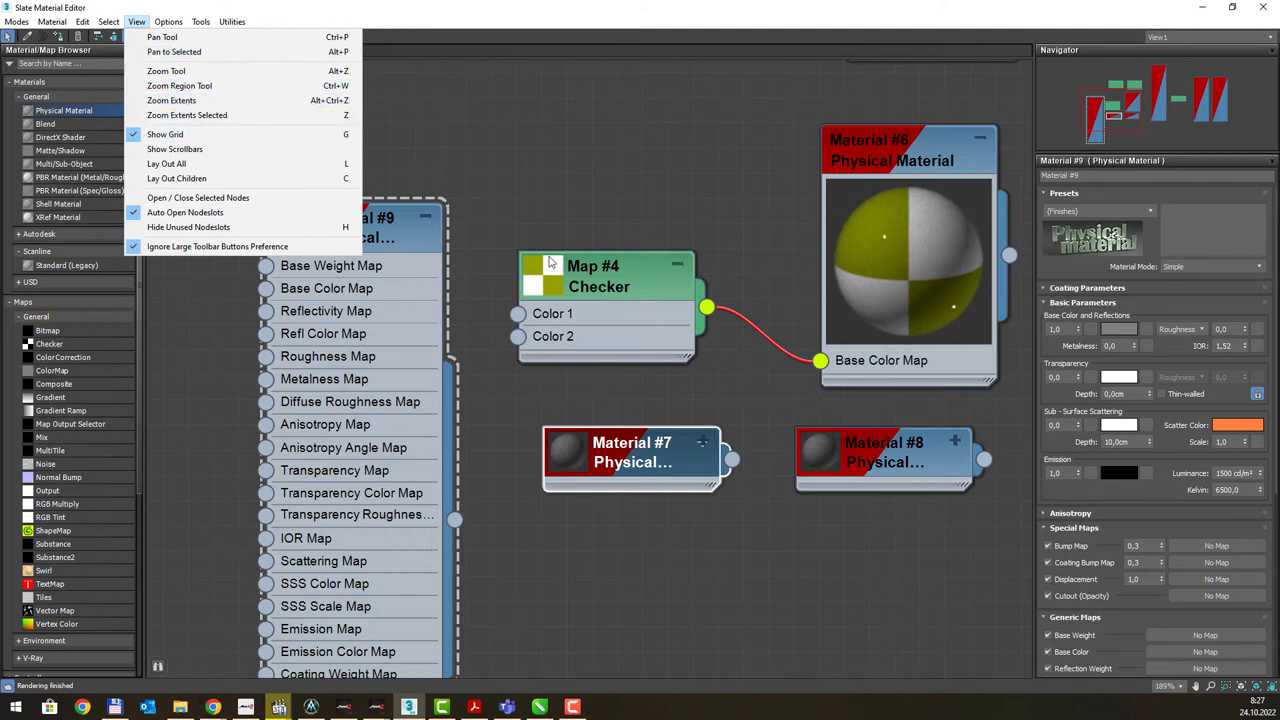
{"action": "left_click", "coordinate": [254, 140]}
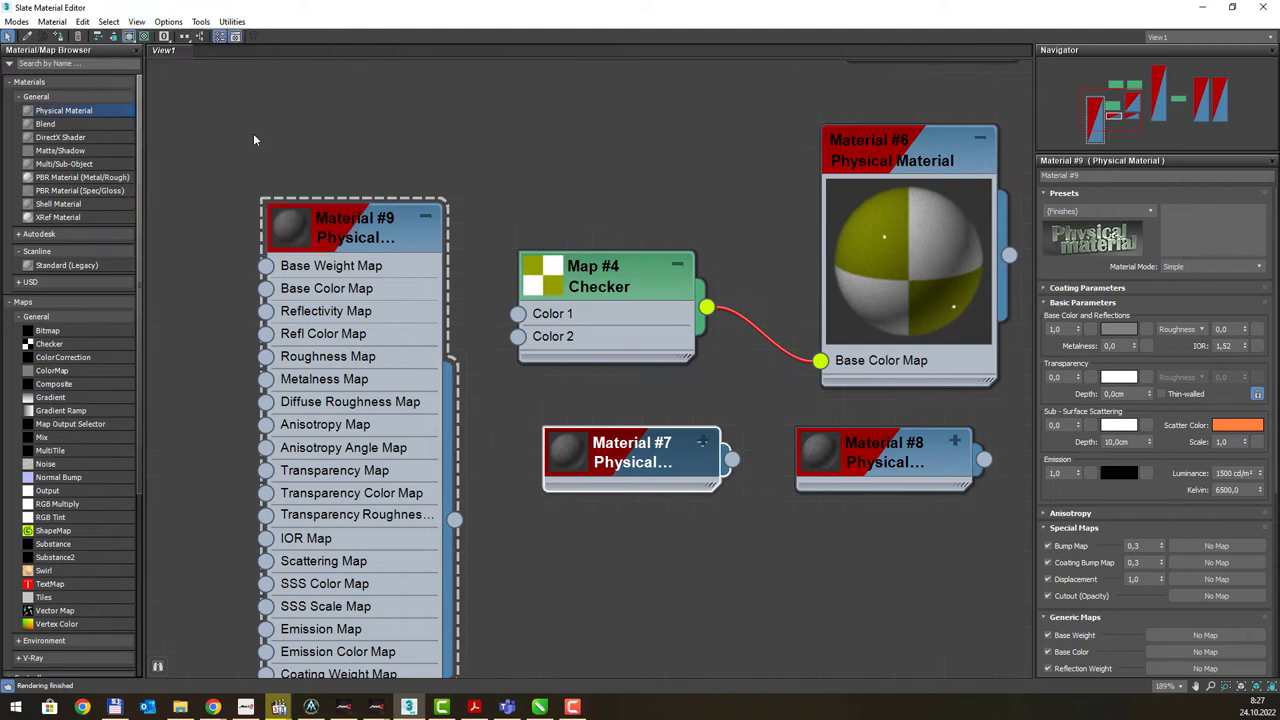
{"action": "left_click", "coordinate": [138, 22]}
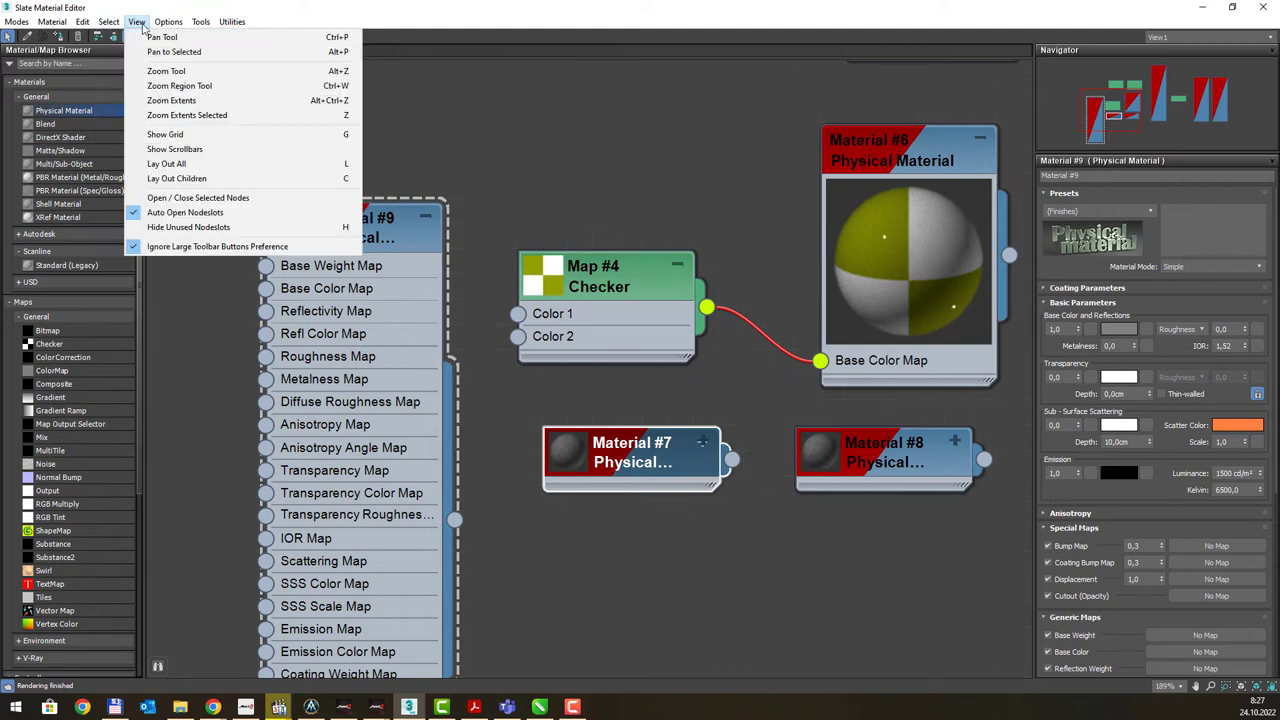
{"action": "left_click", "coordinate": [165, 134]}
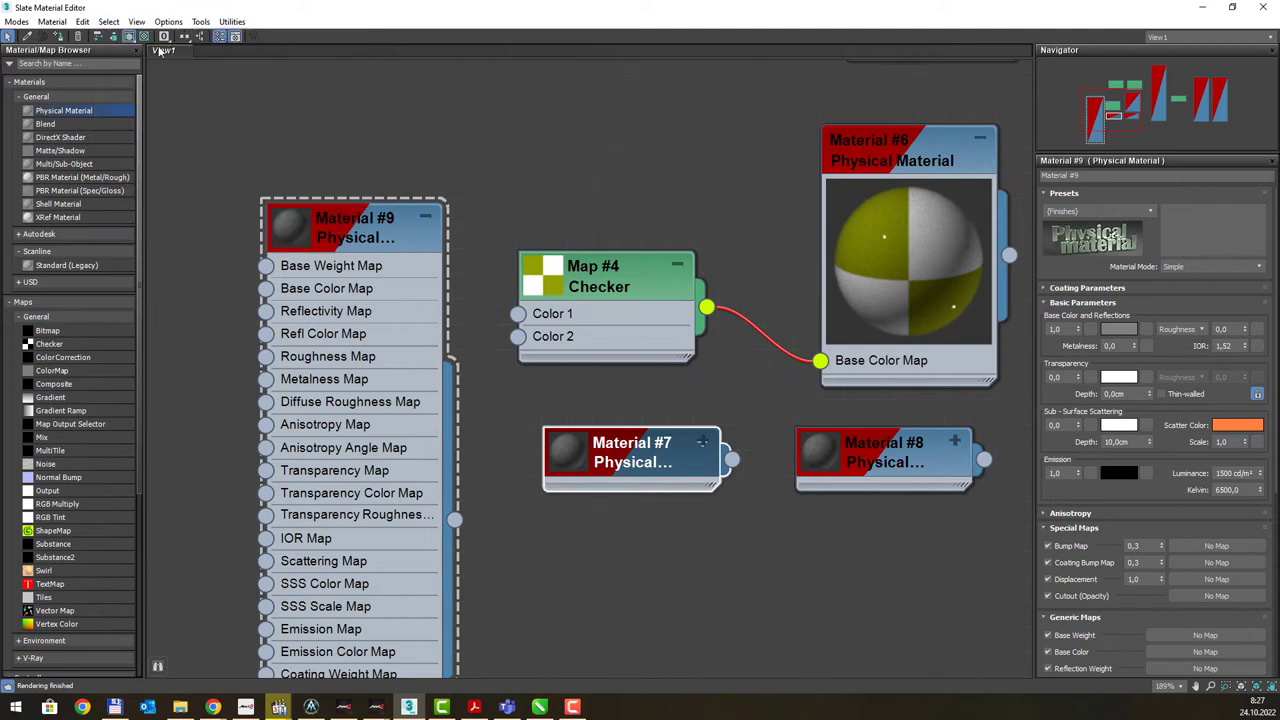
{"action": "left_click", "coordinate": [137, 21]}
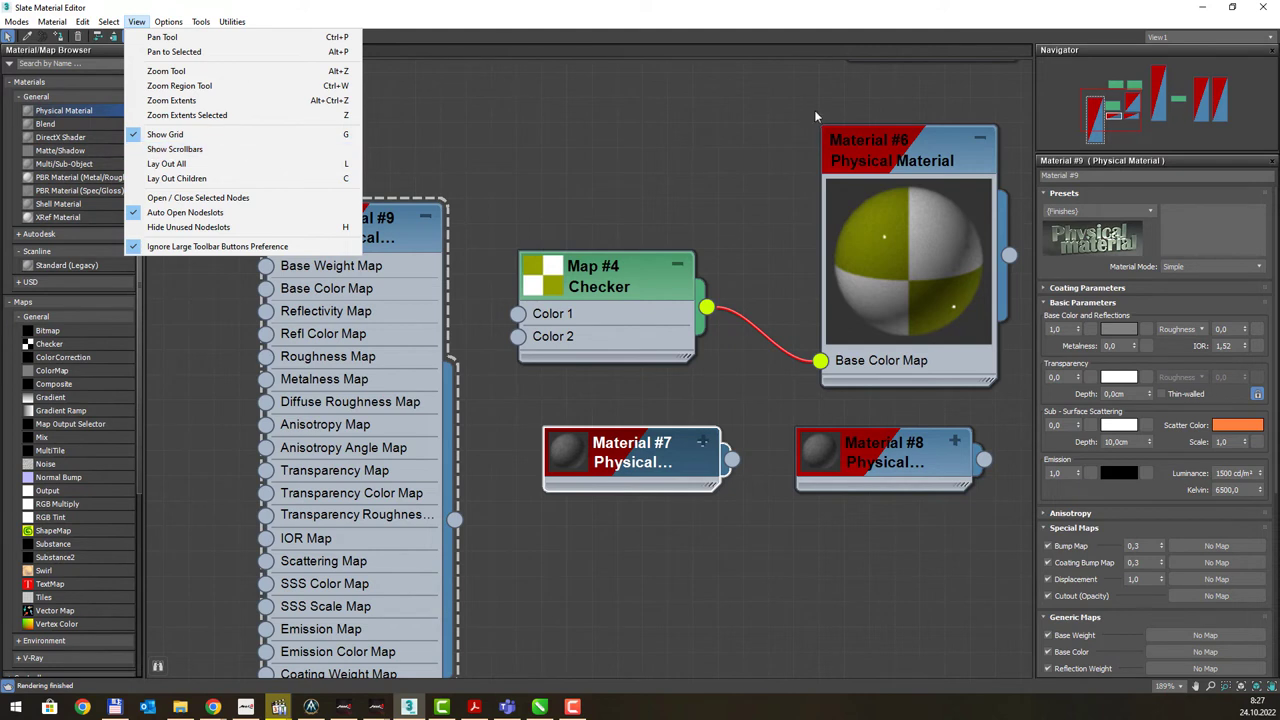
Enable Show Scrollbars on the node canvas and scroll the view up
{"action": "left_click", "coordinate": [272, 150]}
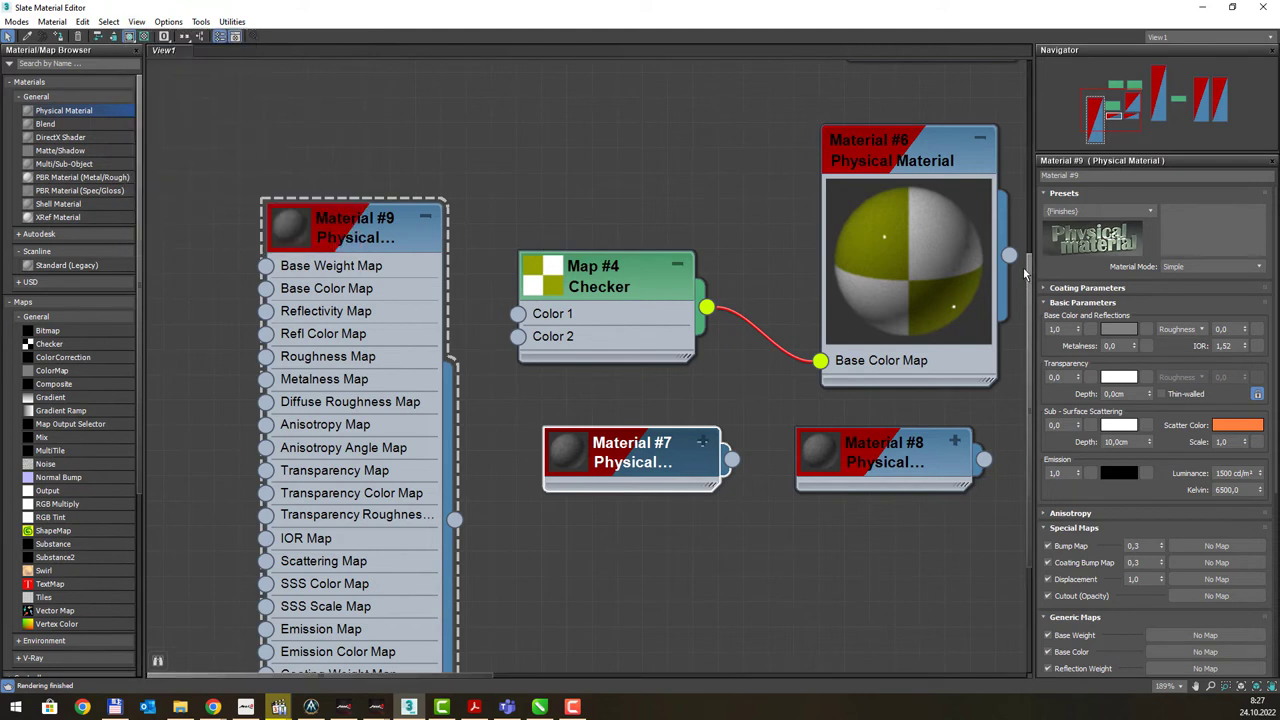
{"action": "mouse_move", "coordinate": [1029, 276]}
{"action": "left_mouse_down"}
{"action": "mouse_move", "coordinate": [1040, 142]}
{"action": "mouse_move", "coordinate": [1041, 187]}
{"action": "left_mouse_up"}
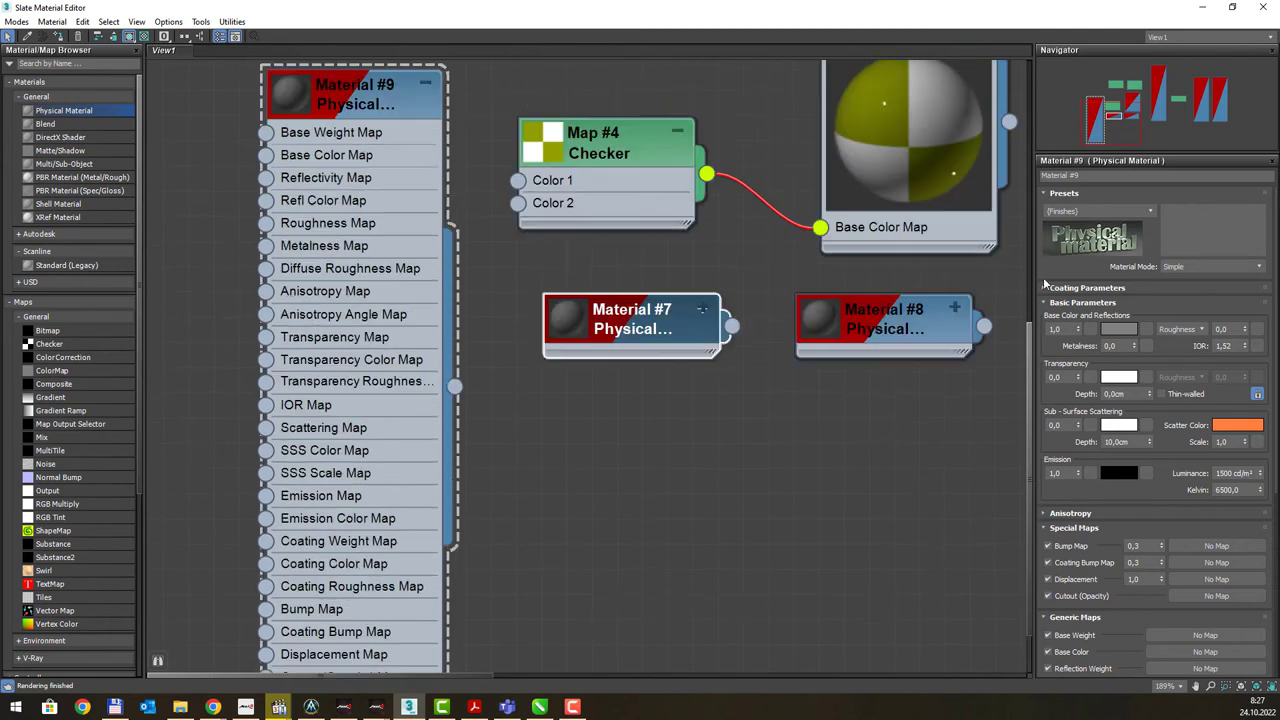
{"action": "left_click", "coordinate": [148, 24]}
Open the editor Preferences, move the window aside, and close it unchanged
{"action": "left_click", "coordinate": [165, 25]}
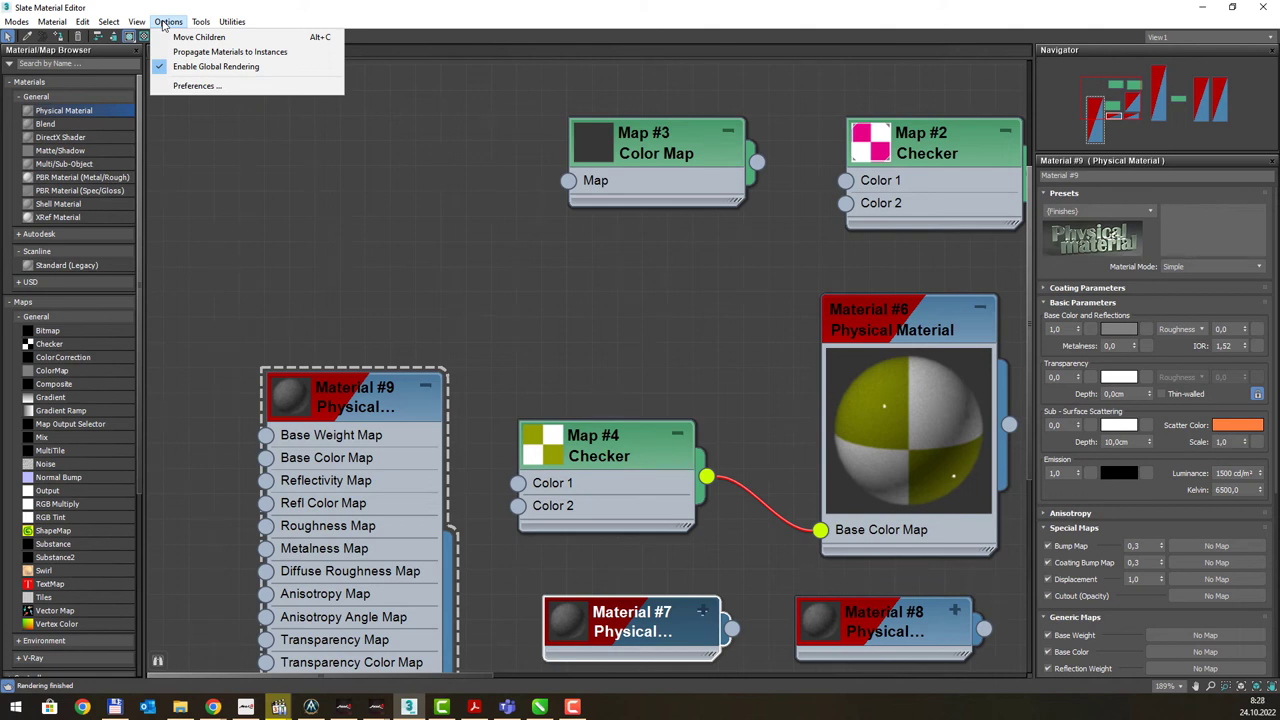
{"action": "left_click", "coordinate": [197, 85]}
{"action": "mouse_move", "coordinate": [619, 195]}
{"action": "left_mouse_down"}
{"action": "mouse_move", "coordinate": [455, 158]}
{"action": "mouse_move", "coordinate": [343, 87]}
{"action": "left_mouse_up"}
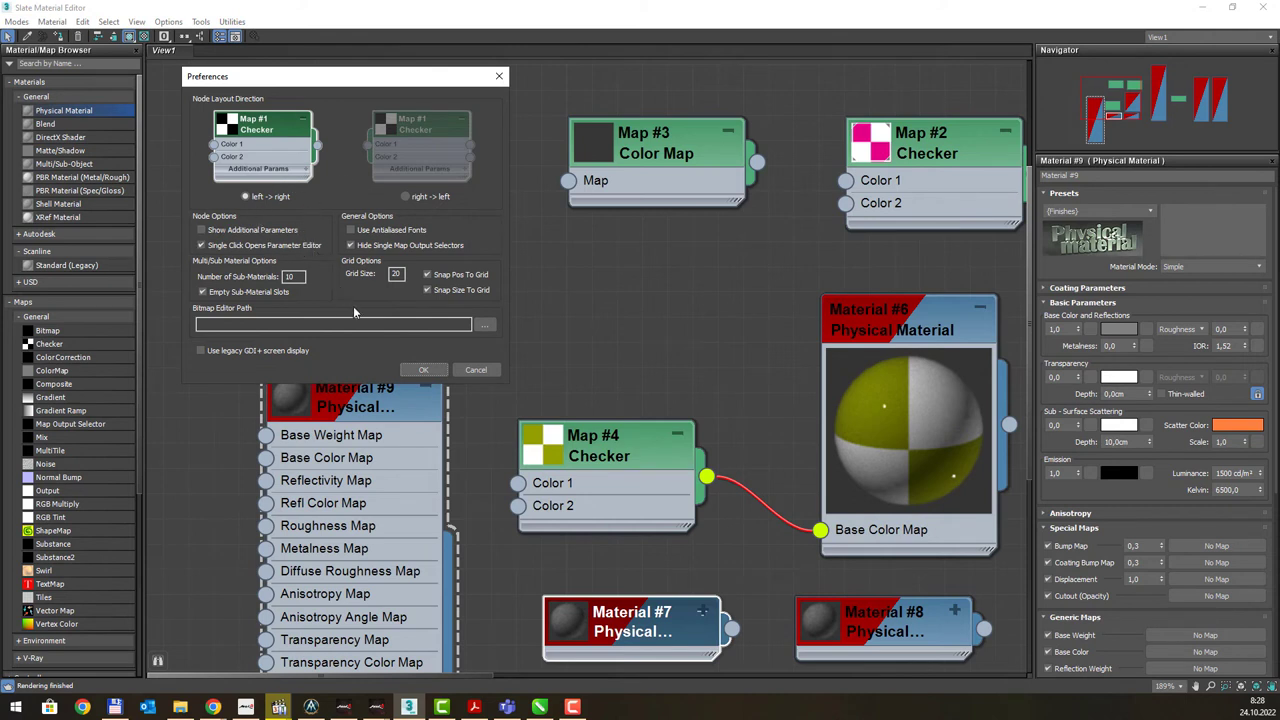
{"action": "left_click", "coordinate": [475, 370]}
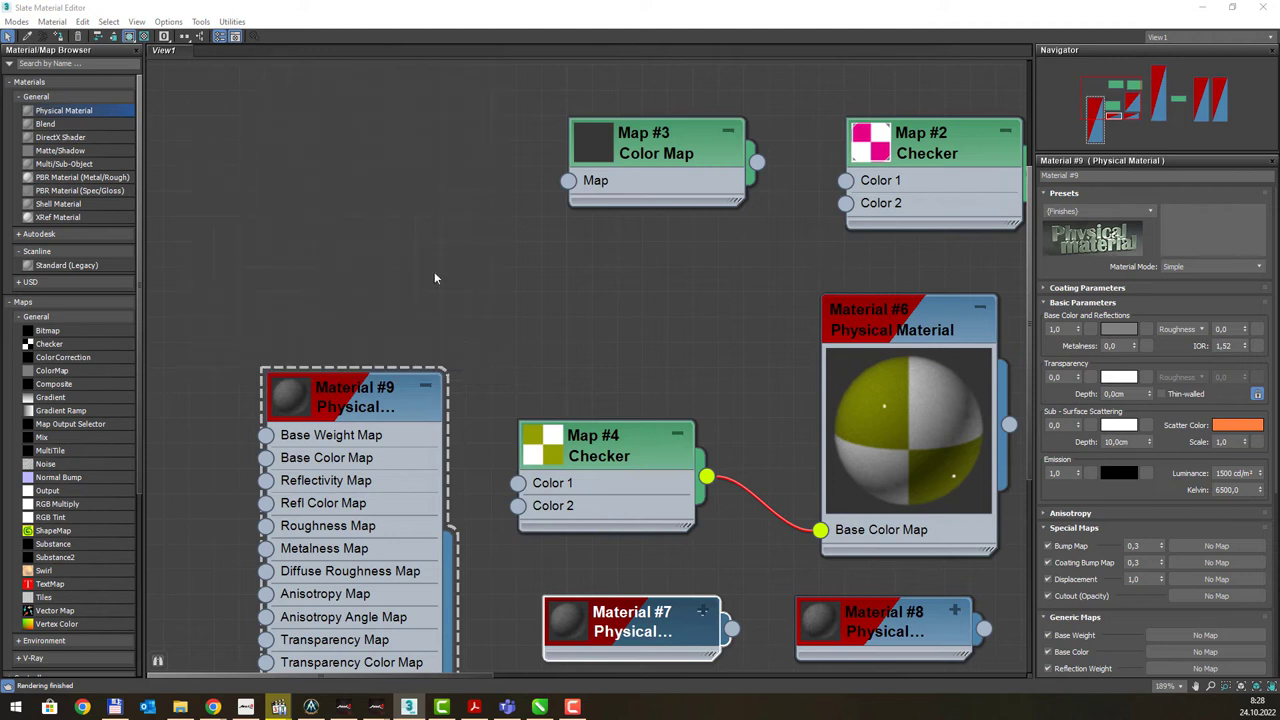
{"action": "left_click", "coordinate": [168, 22]}
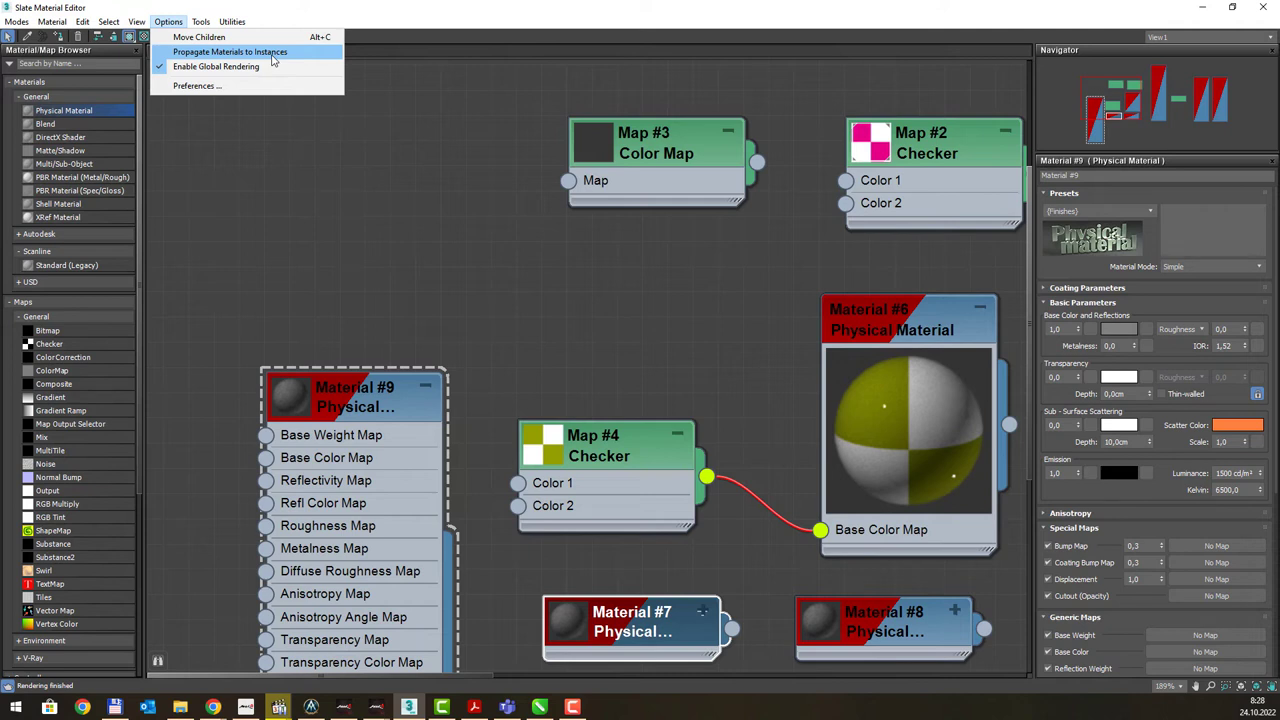
{"action": "left_click", "coordinate": [230, 66]}
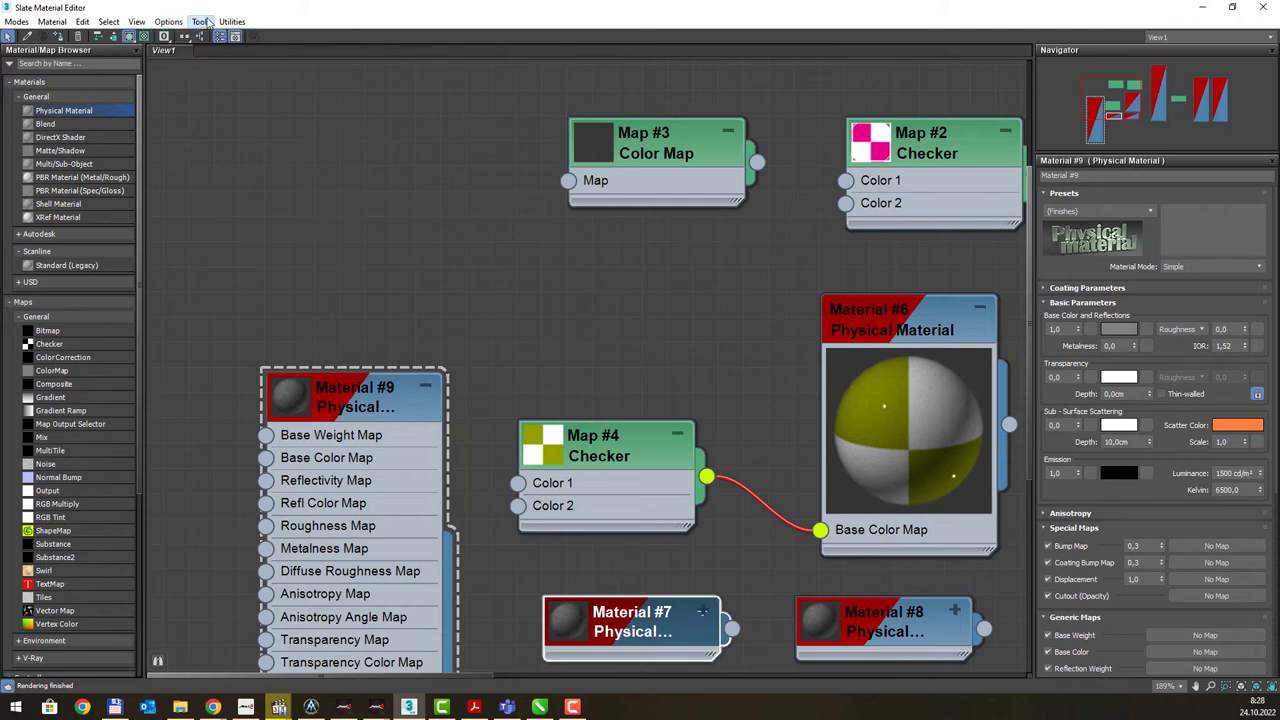
{"action": "left_click", "coordinate": [201, 22]}
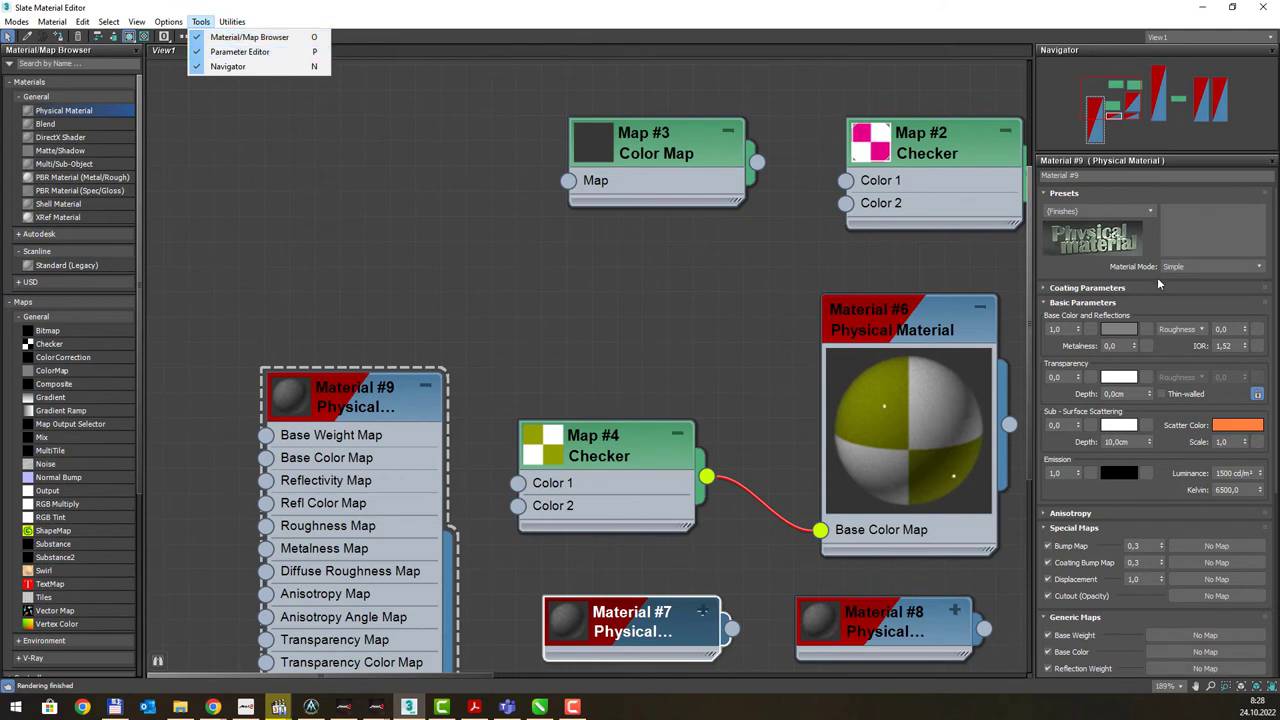
{"action": "left_click", "coordinate": [262, 67]}
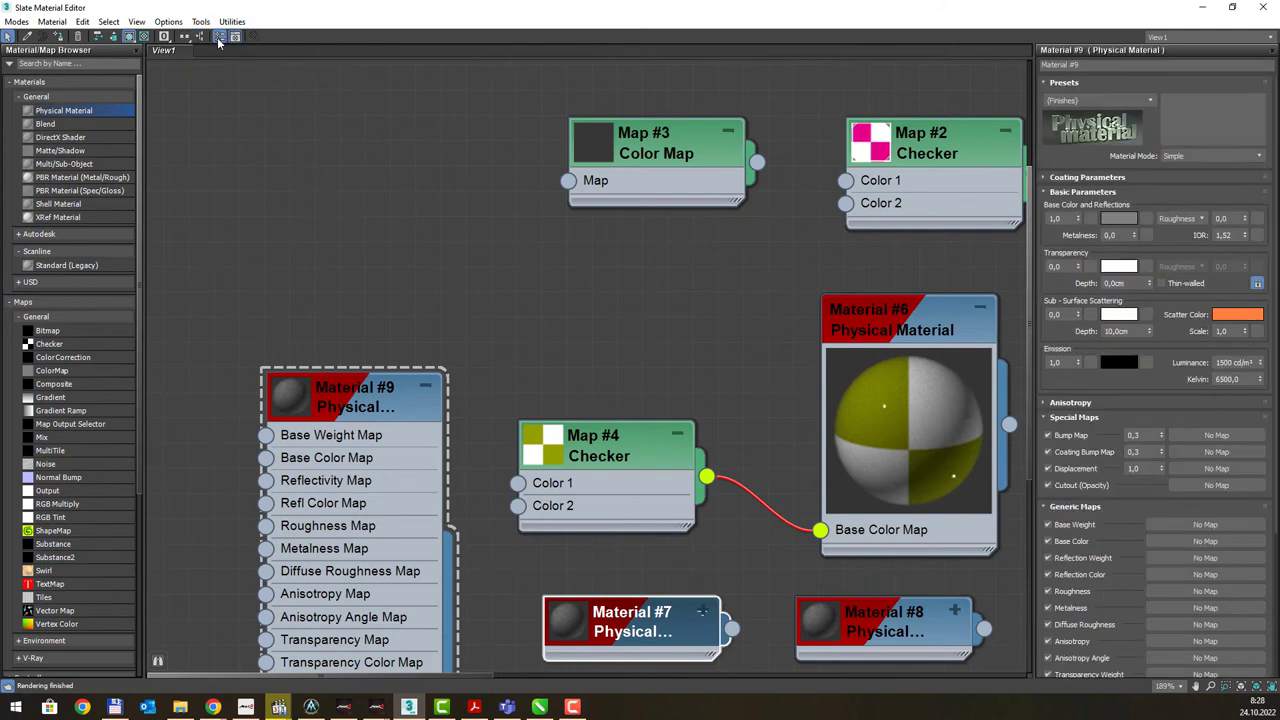
{"action": "left_click", "coordinate": [201, 21]}
{"action": "left_click", "coordinate": [249, 37]}
{"action": "left_click", "coordinate": [201, 21]}
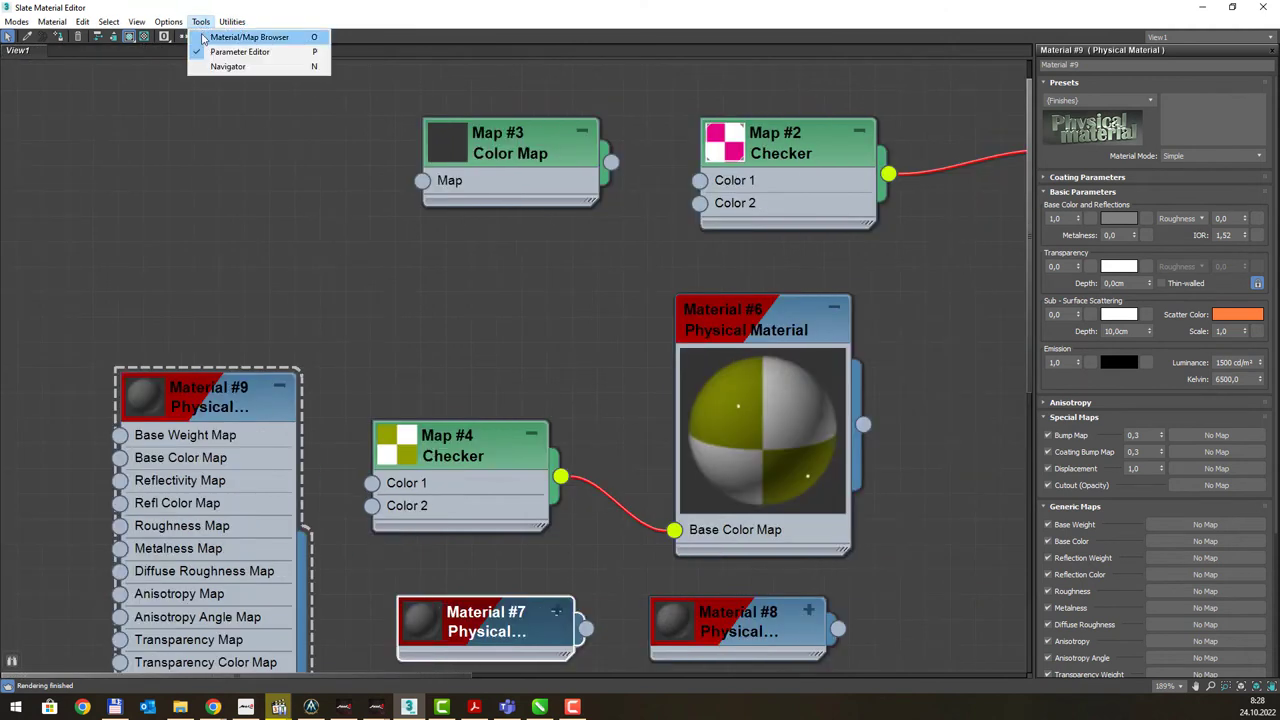
{"action": "left_click", "coordinate": [207, 55]}
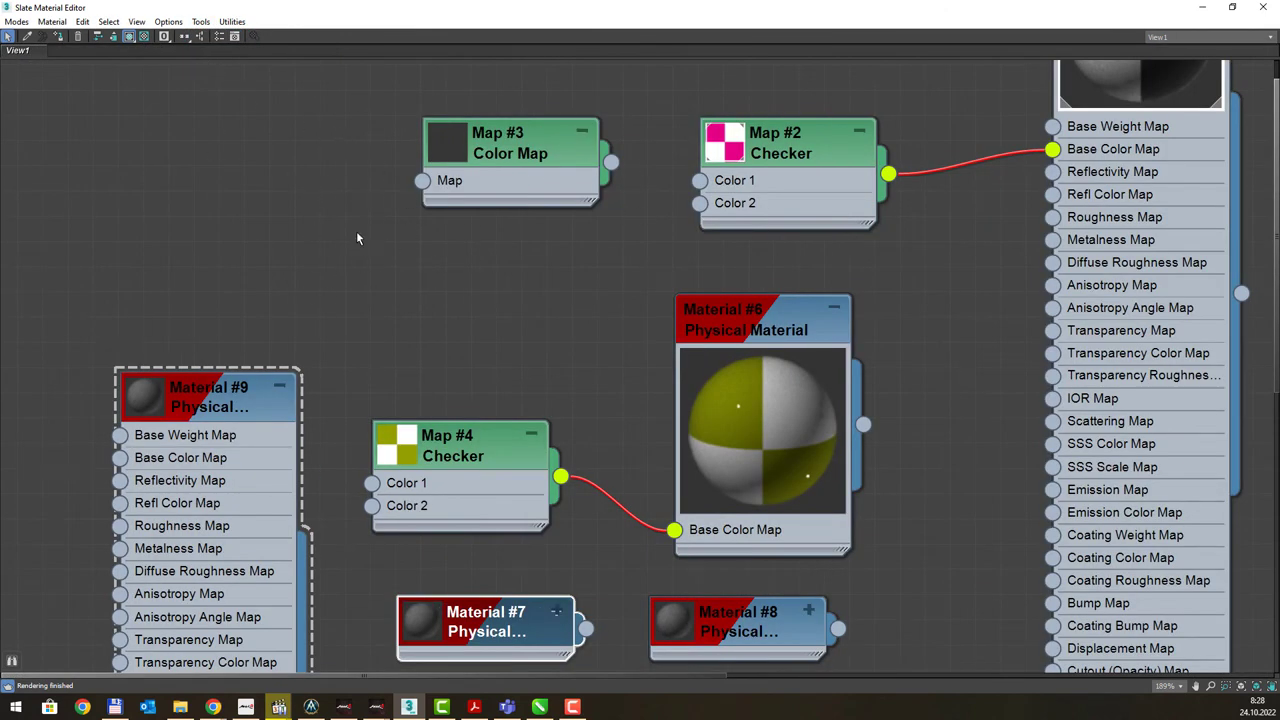
{"action": "key", "text": "o"}
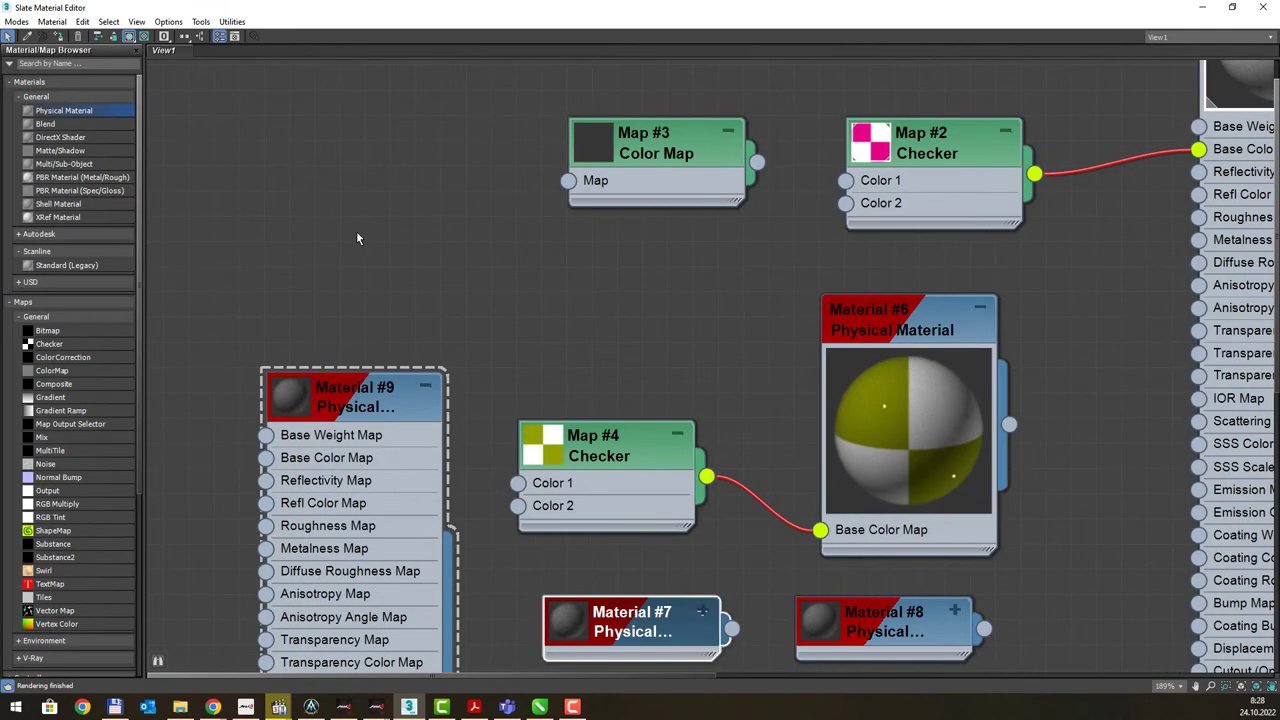
{"action": "key", "text": "p"}
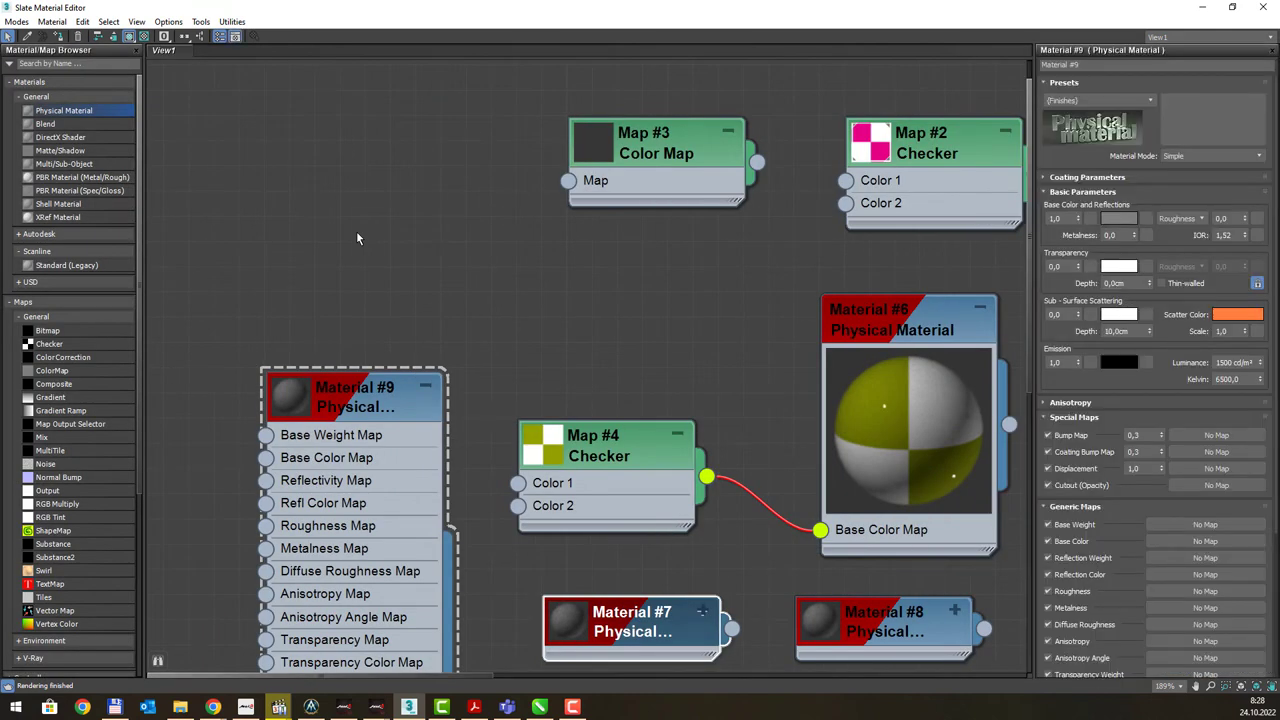
{"action": "left_click", "coordinate": [200, 21]}
{"action": "left_click", "coordinate": [228, 66]}
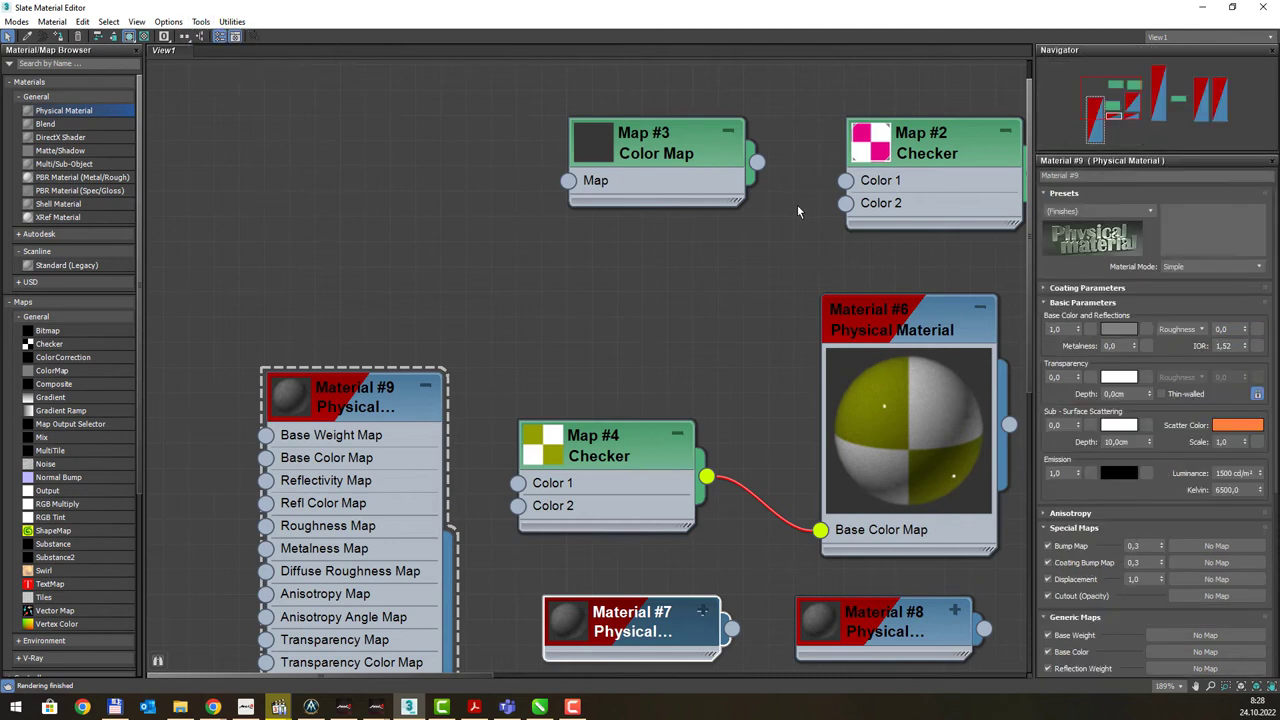
{"action": "left_click", "coordinate": [232, 21]}
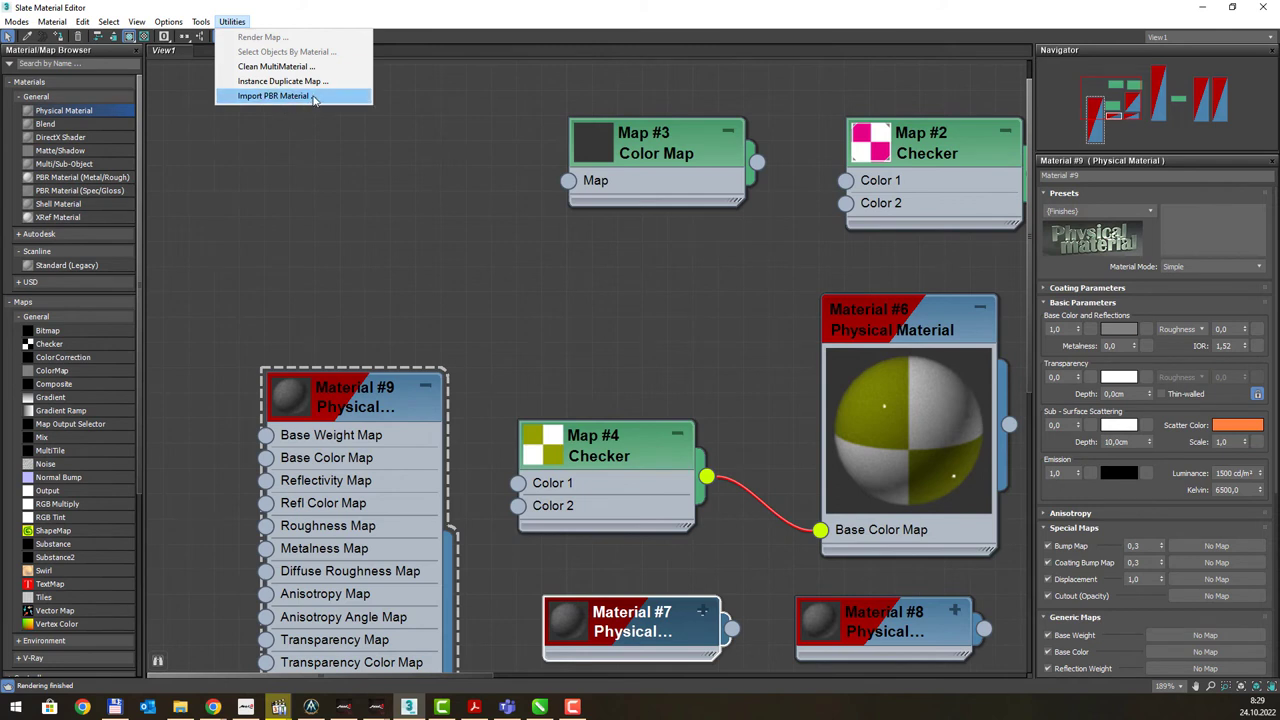
{"action": "left_click", "coordinate": [318, 179]}
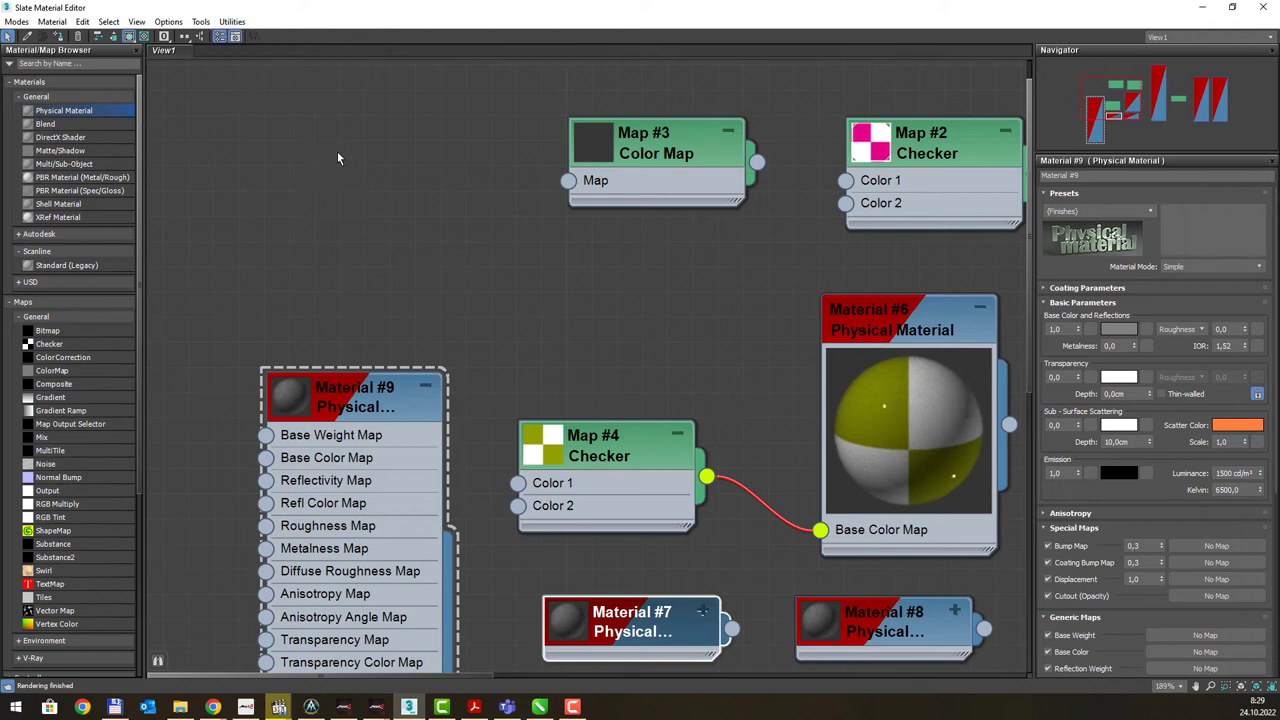
{"action": "scroll", "coordinate": [337, 155], "scroll_direction": "down", "scroll_amount": 4}
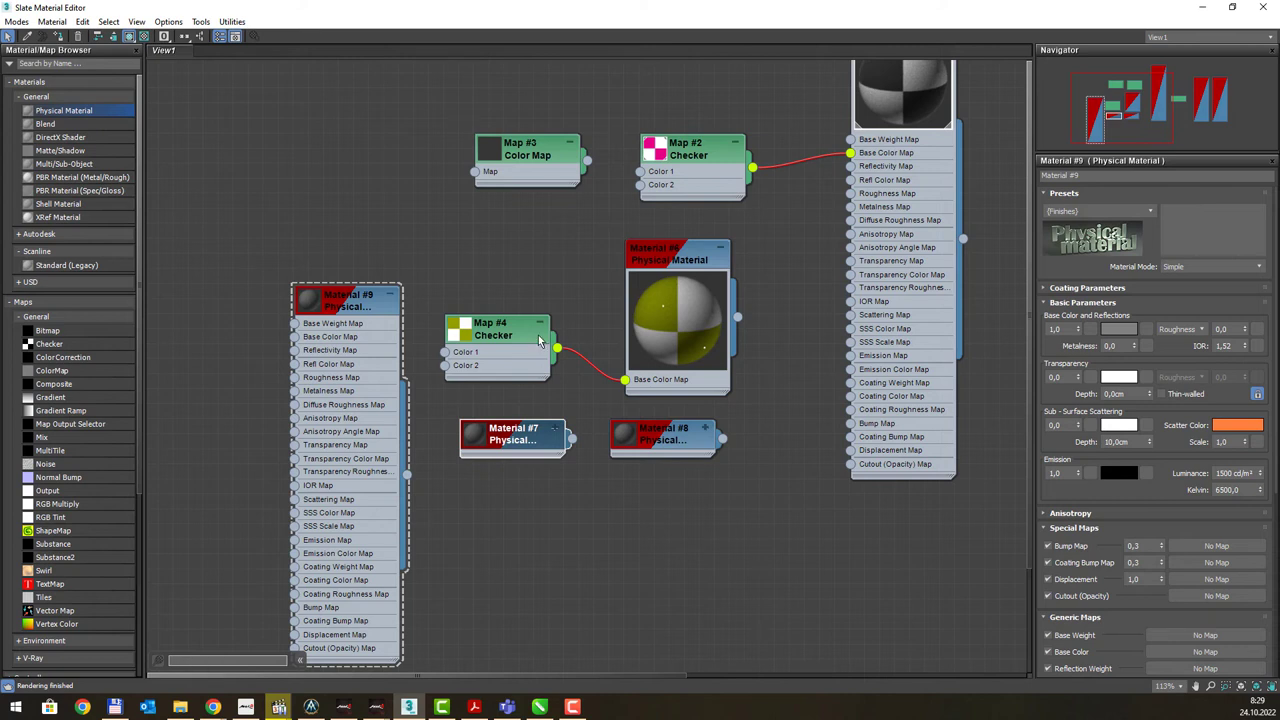
Zoom and pan the canvas onto Material #4 and select it
{"action": "scroll", "coordinate": [440, 175], "scroll_direction": "down", "scroll_amount": 3}
{"action": "scroll", "coordinate": [497, 155], "scroll_direction": "down", "scroll_amount": 1}
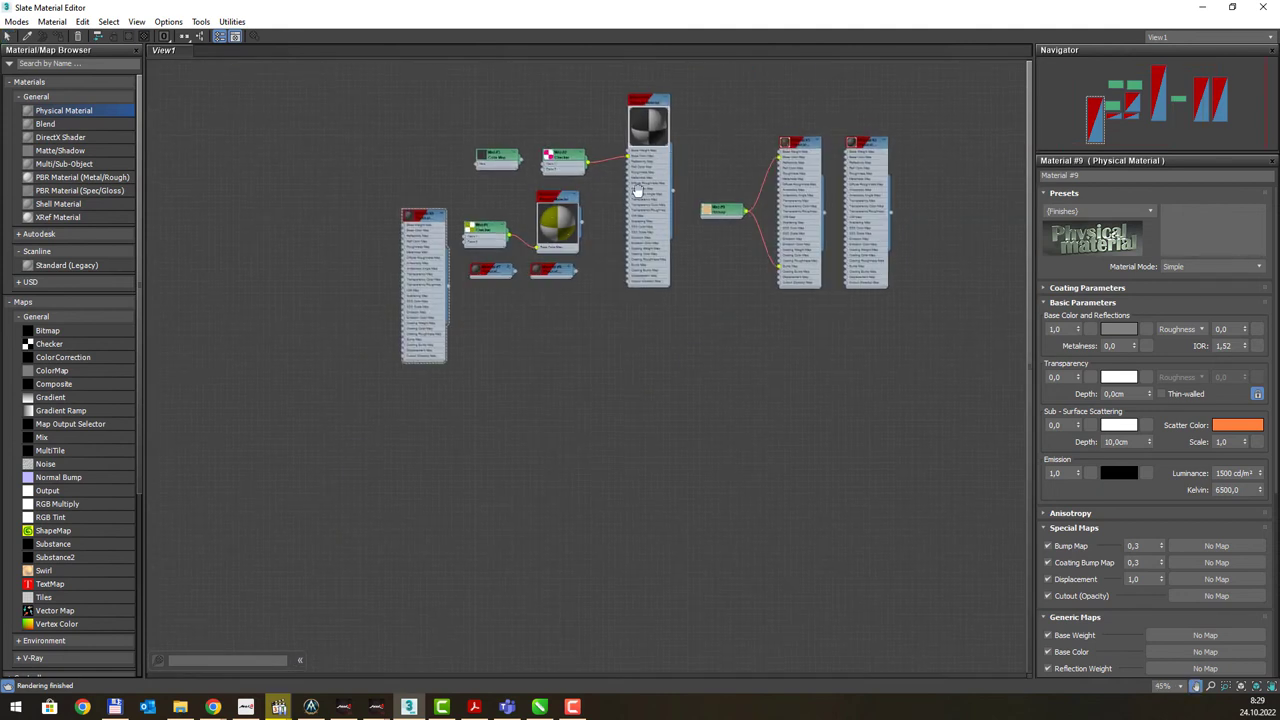
{"action": "mouse_move", "coordinate": [754, 95]}
{"action": "middle_mouse_down"}
{"action": "mouse_move", "coordinate": [454, 241]}
{"action": "mouse_move", "coordinate": [426, 241]}
{"action": "middle_mouse_up"}
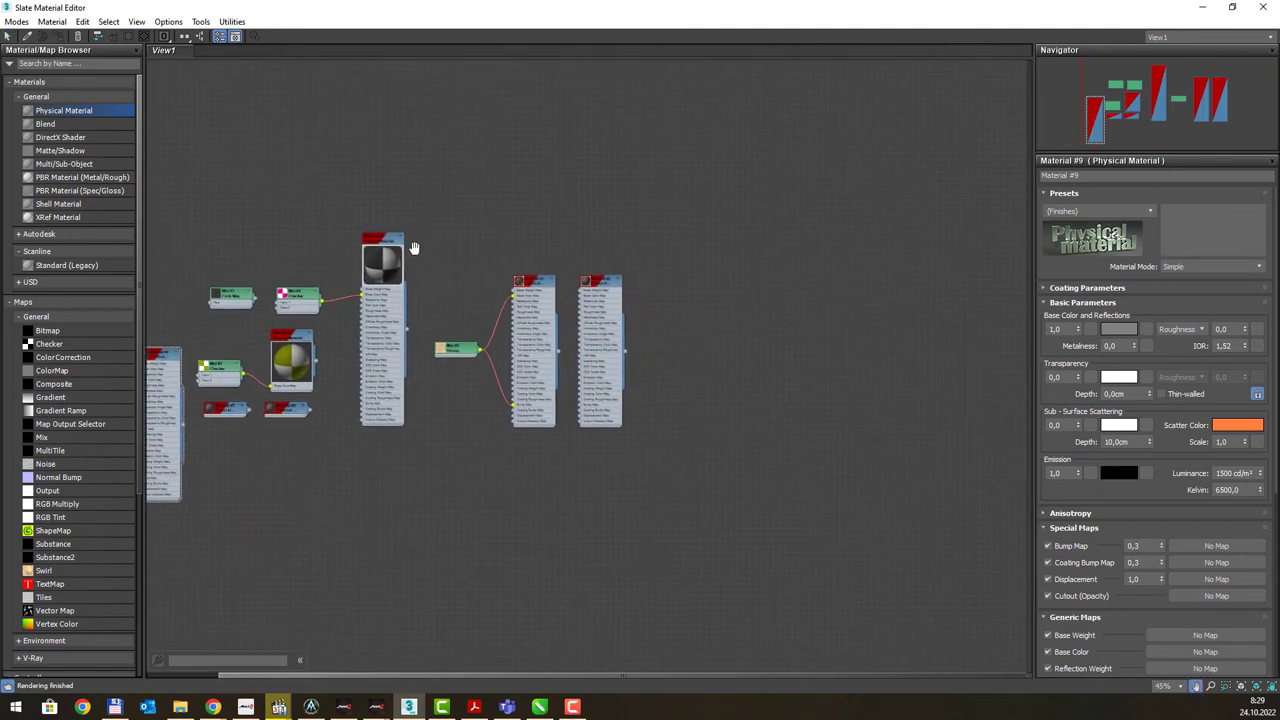
{"action": "scroll", "coordinate": [385, 230], "scroll_direction": "up", "scroll_amount": 2}
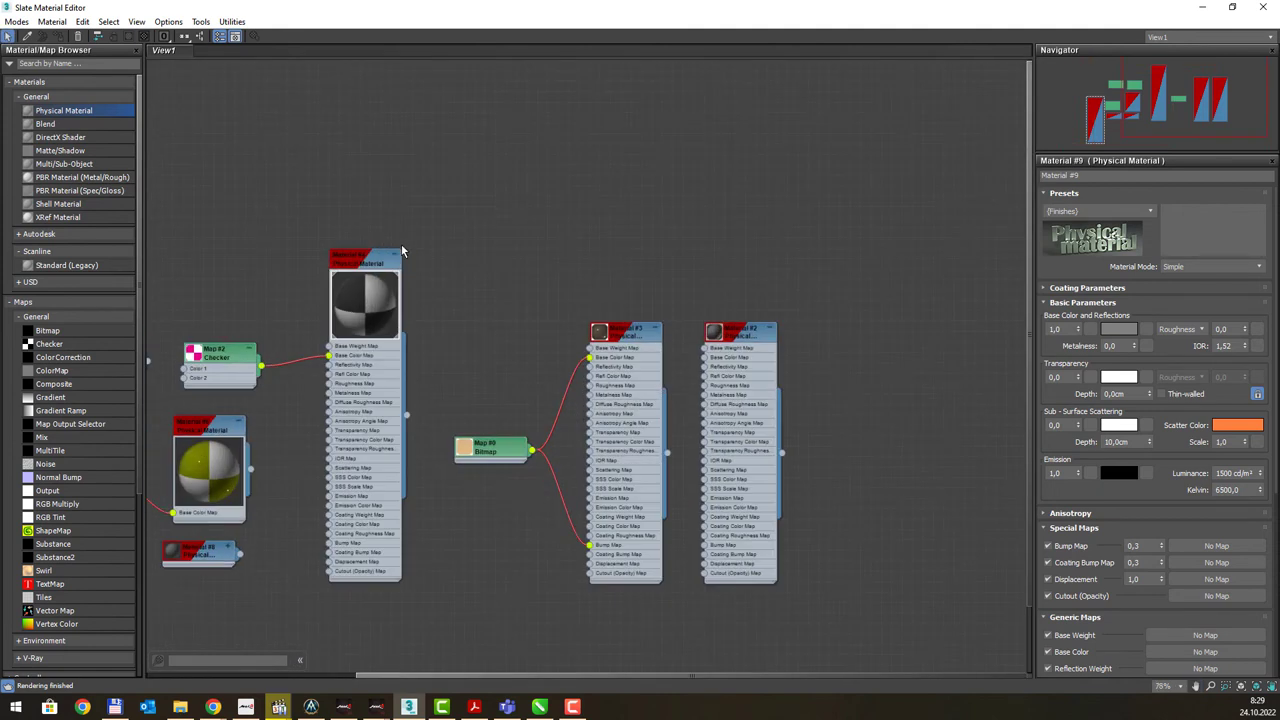
{"action": "scroll", "coordinate": [385, 230], "scroll_direction": "up", "scroll_amount": 2}
{"action": "middle_click_drag", "start_coordinate": [460, 211], "coordinate": [608, 154]}
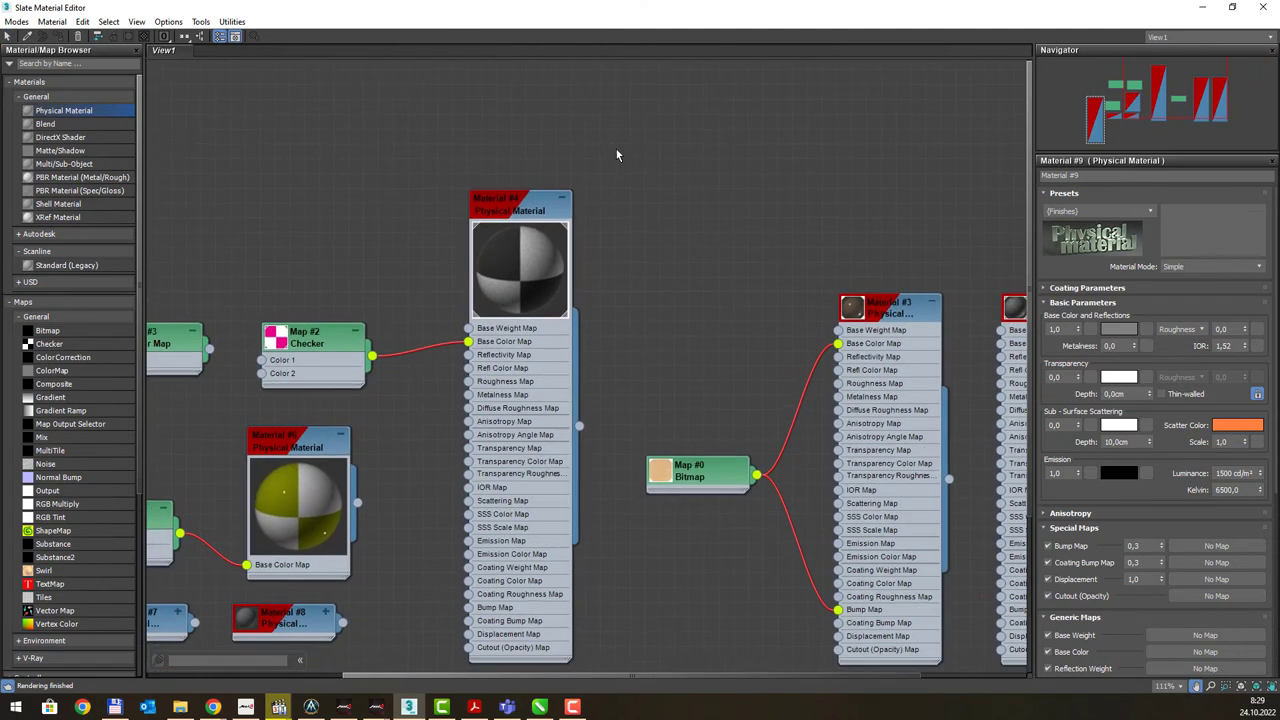
{"action": "left_click", "coordinate": [524, 249]}
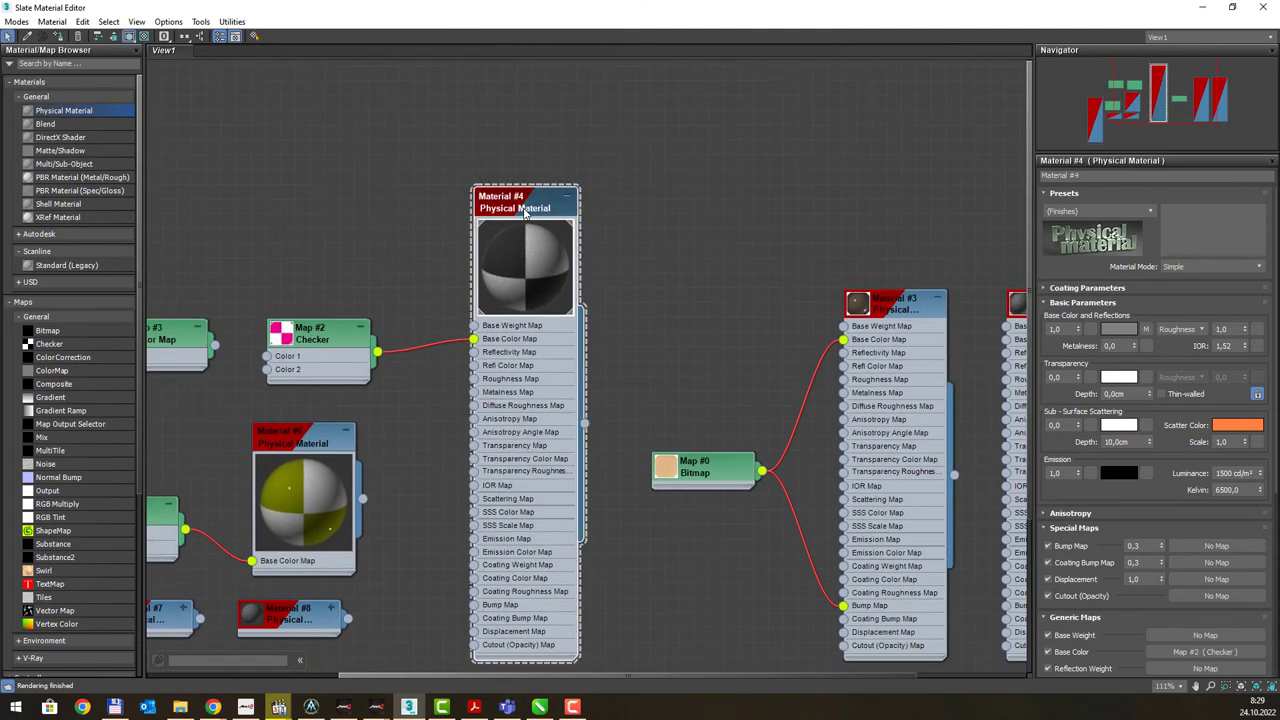
Open Change Material/Map Type for Material #4, then cancel the browser
{"action": "right_click", "coordinate": [521, 246]}
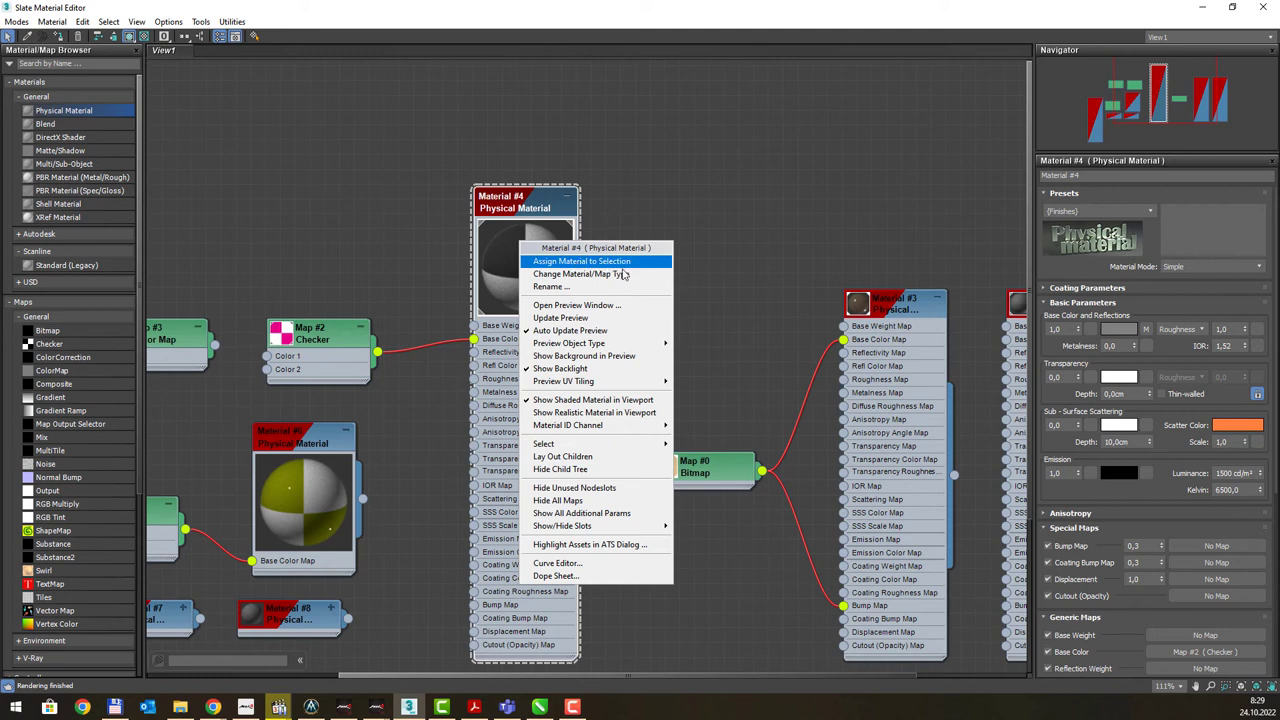
{"action": "left_click", "coordinate": [612, 275]}
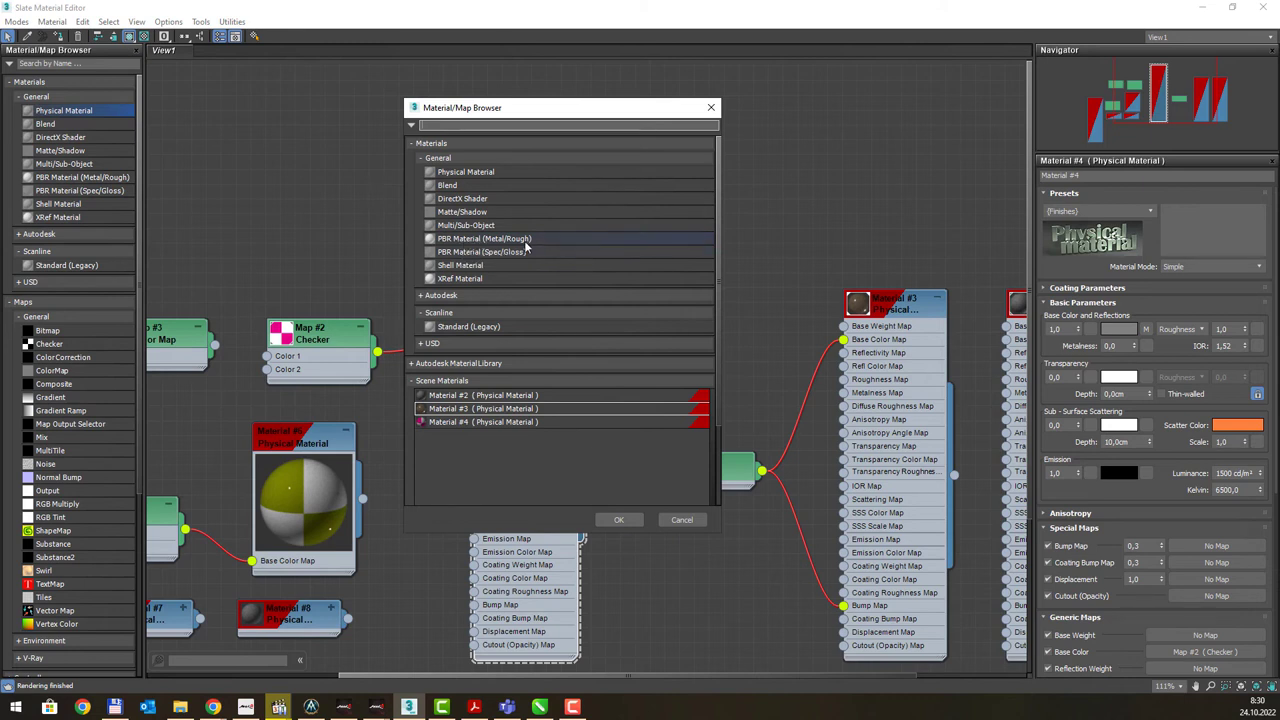
{"action": "left_click", "coordinate": [713, 110]}
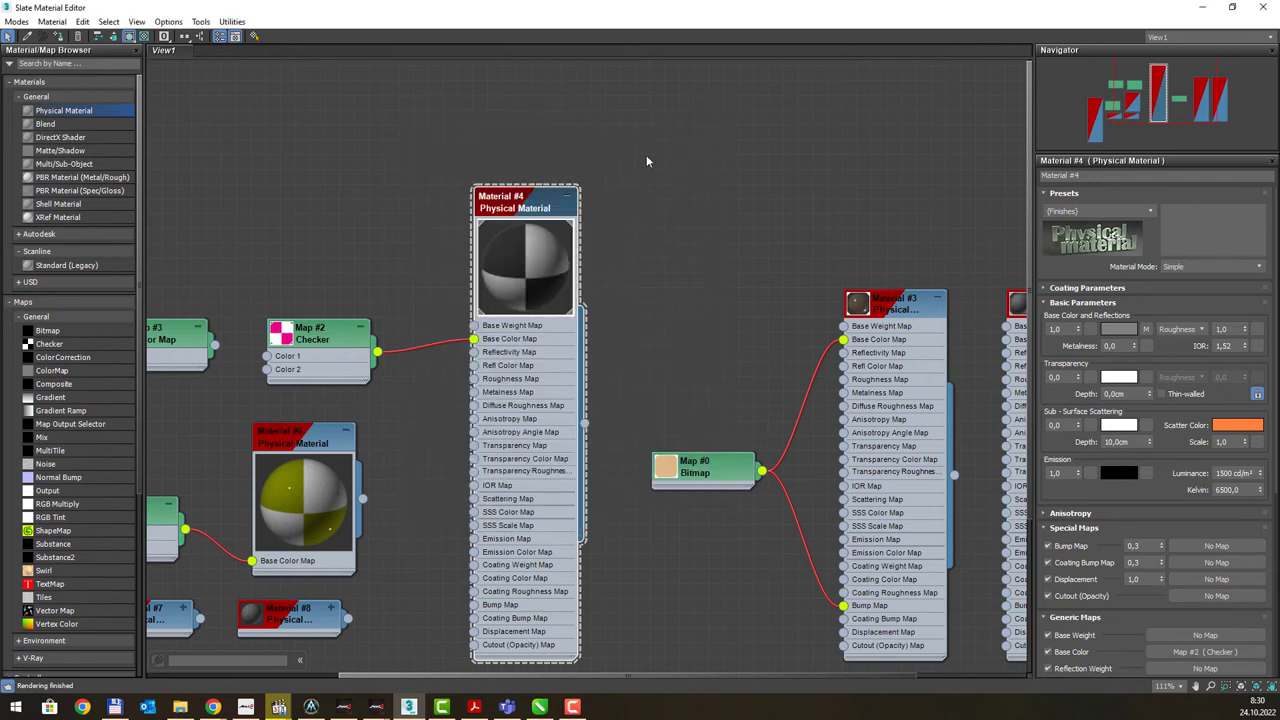
Start renaming Material #4, then cancel to keep its name
{"action": "right_click", "coordinate": [530, 256]}
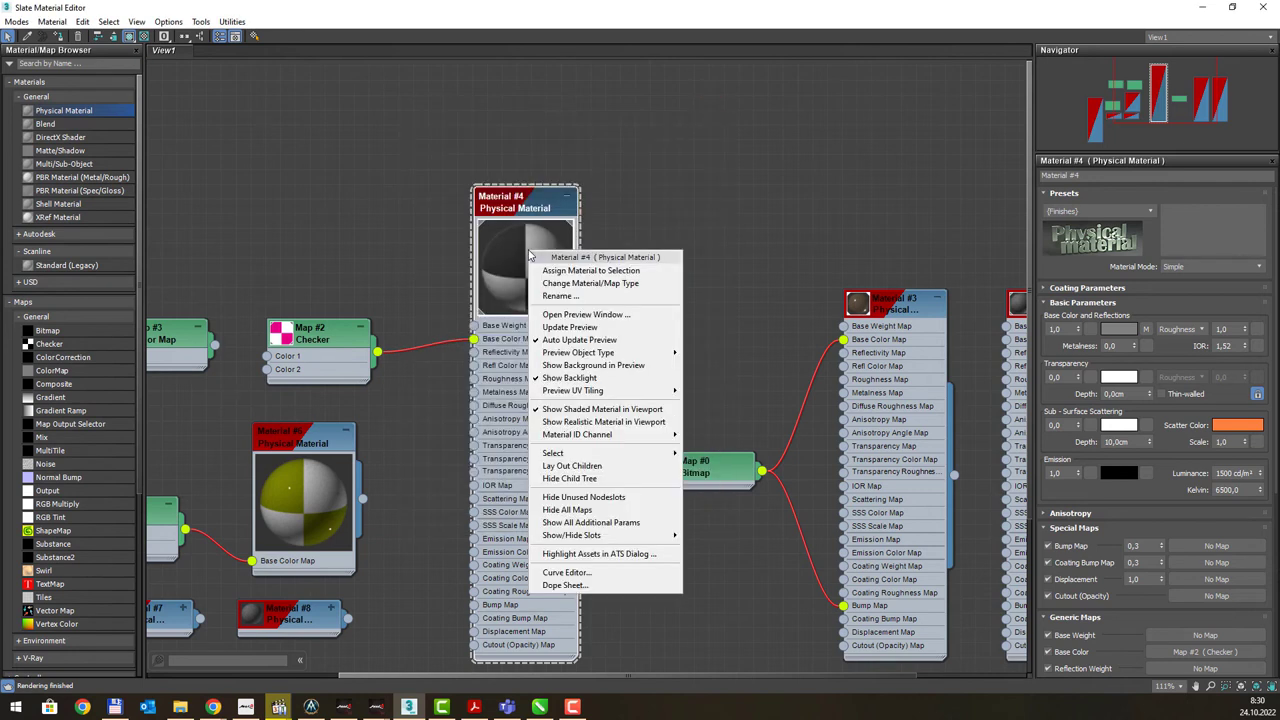
{"action": "left_click", "coordinate": [581, 297]}
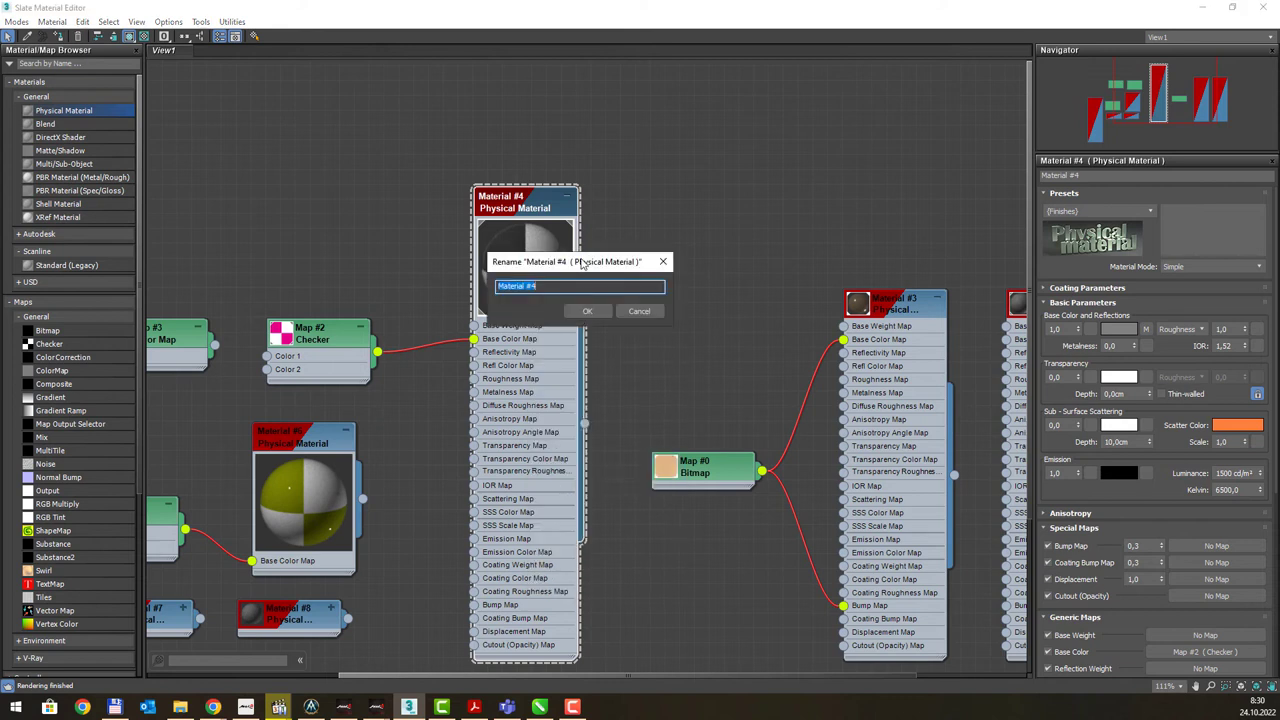
{"action": "left_click", "coordinate": [661, 263]}
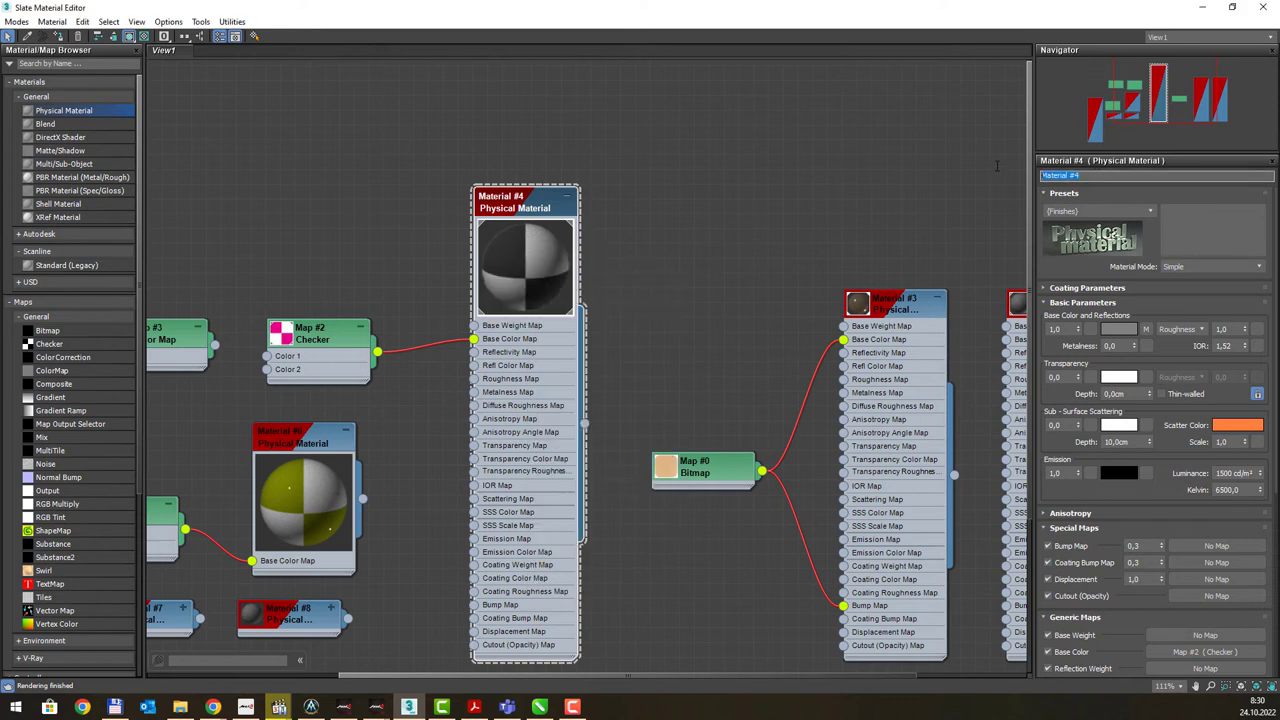
Open a preview window for Material #4, then move and resize it beside the graph
{"action": "right_click", "coordinate": [545, 200]}
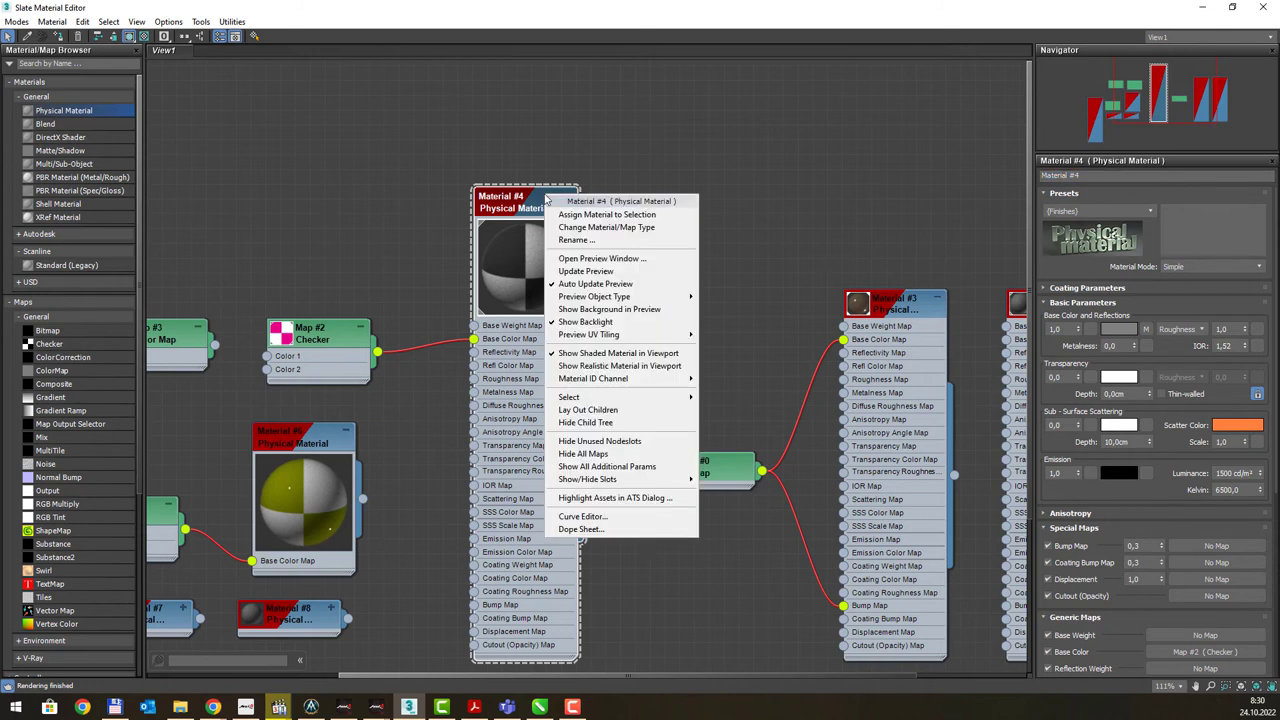
{"action": "left_click", "coordinate": [607, 258]}
{"action": "left_click_drag", "start_coordinate": [605, 255], "coordinate": [361, 141]}
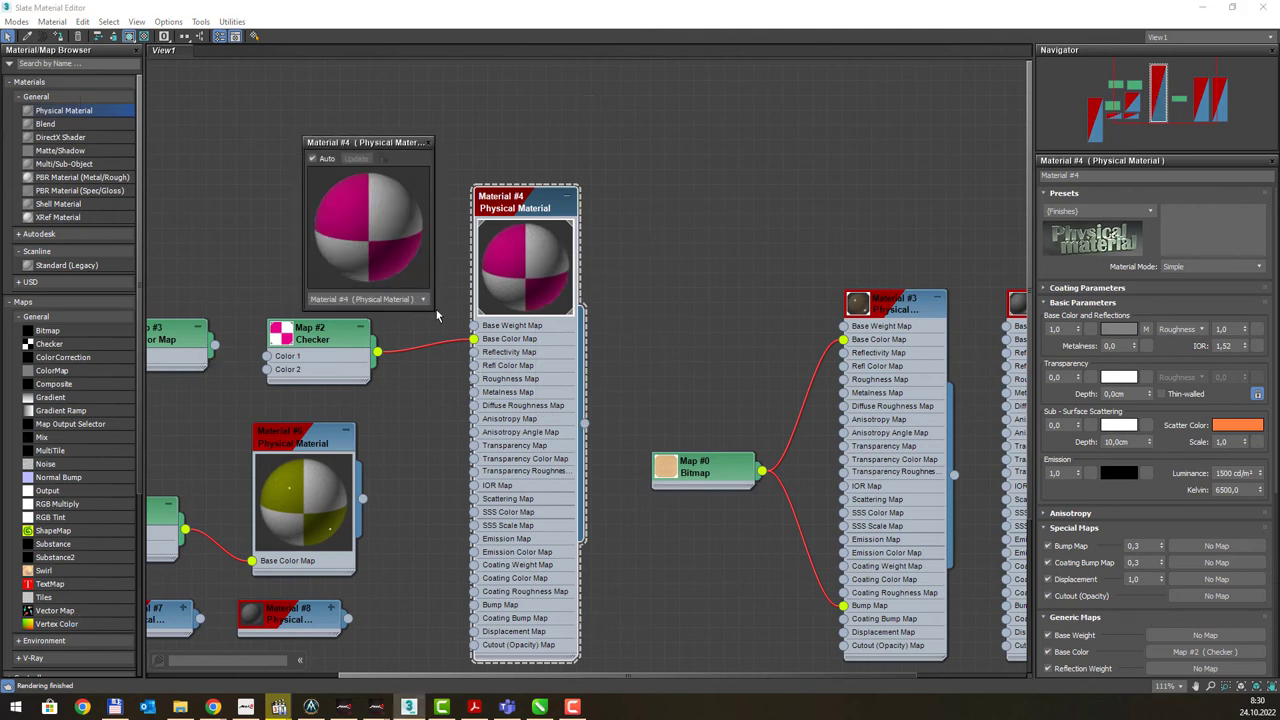
{"action": "mouse_move", "coordinate": [433, 310]}
{"action": "left_mouse_down"}
{"action": "mouse_move", "coordinate": [857, 719]}
{"action": "mouse_move", "coordinate": [982, 719]}
{"action": "left_mouse_up"}
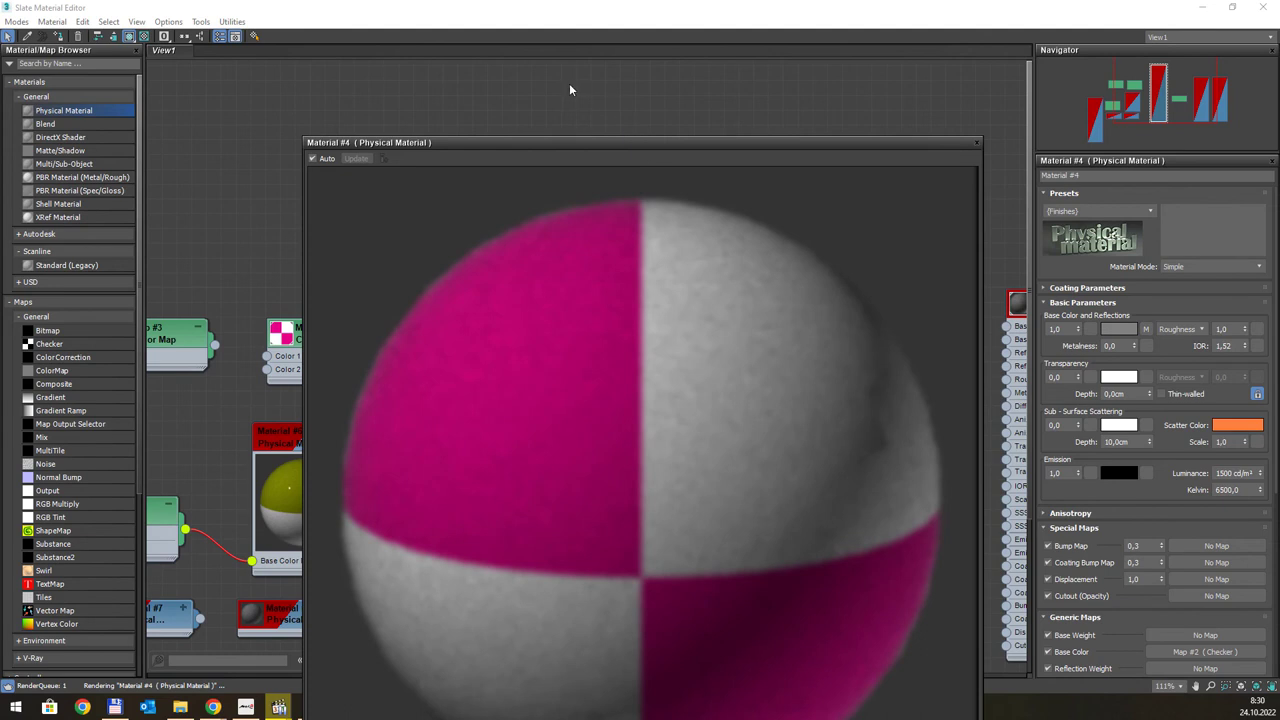
{"action": "left_click_drag", "start_coordinate": [621, 143], "coordinate": [452, 40]}
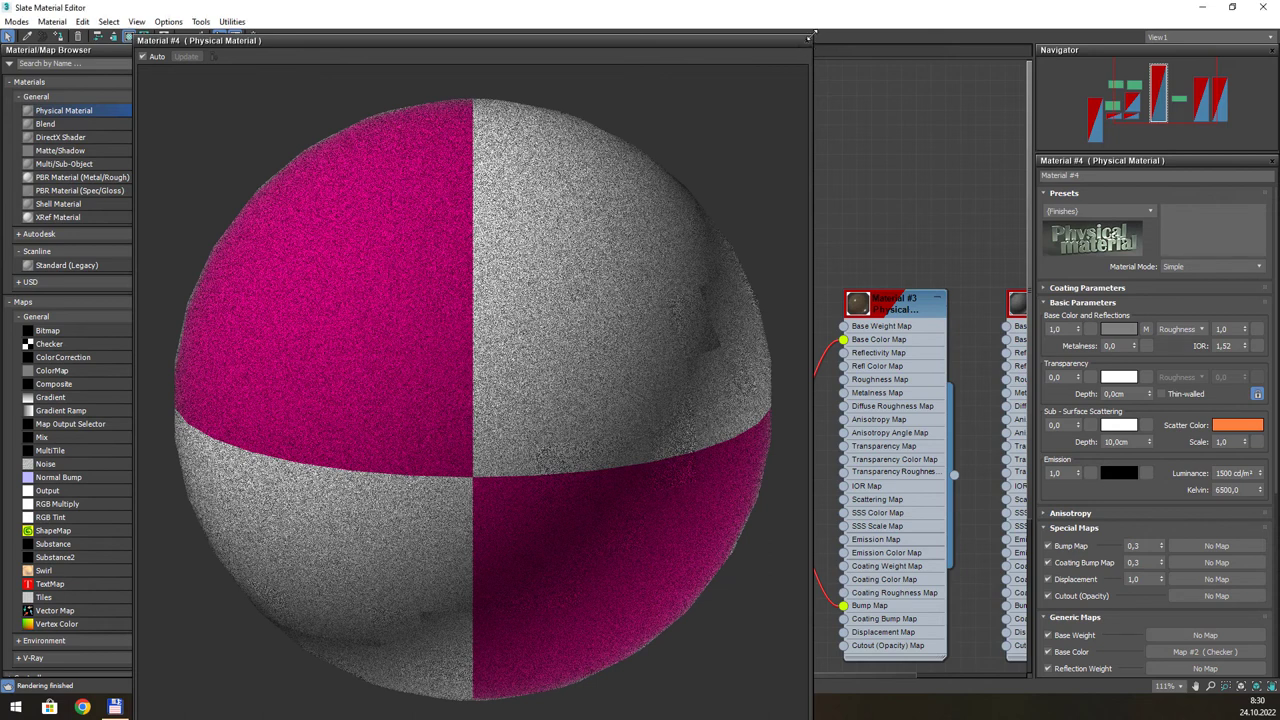
{"action": "mouse_move", "coordinate": [810, 40]}
{"action": "left_mouse_down"}
{"action": "mouse_move", "coordinate": [632, 192]}
{"action": "mouse_move", "coordinate": [474, 279]}
{"action": "mouse_move", "coordinate": [560, 140]}
{"action": "mouse_move", "coordinate": [386, 89]}
{"action": "left_mouse_up"}
Preview Material #4 on a cylinder, then a box, then back on a sphere
{"action": "left_click_drag", "start_coordinate": [527, 197], "coordinate": [597, 157]}
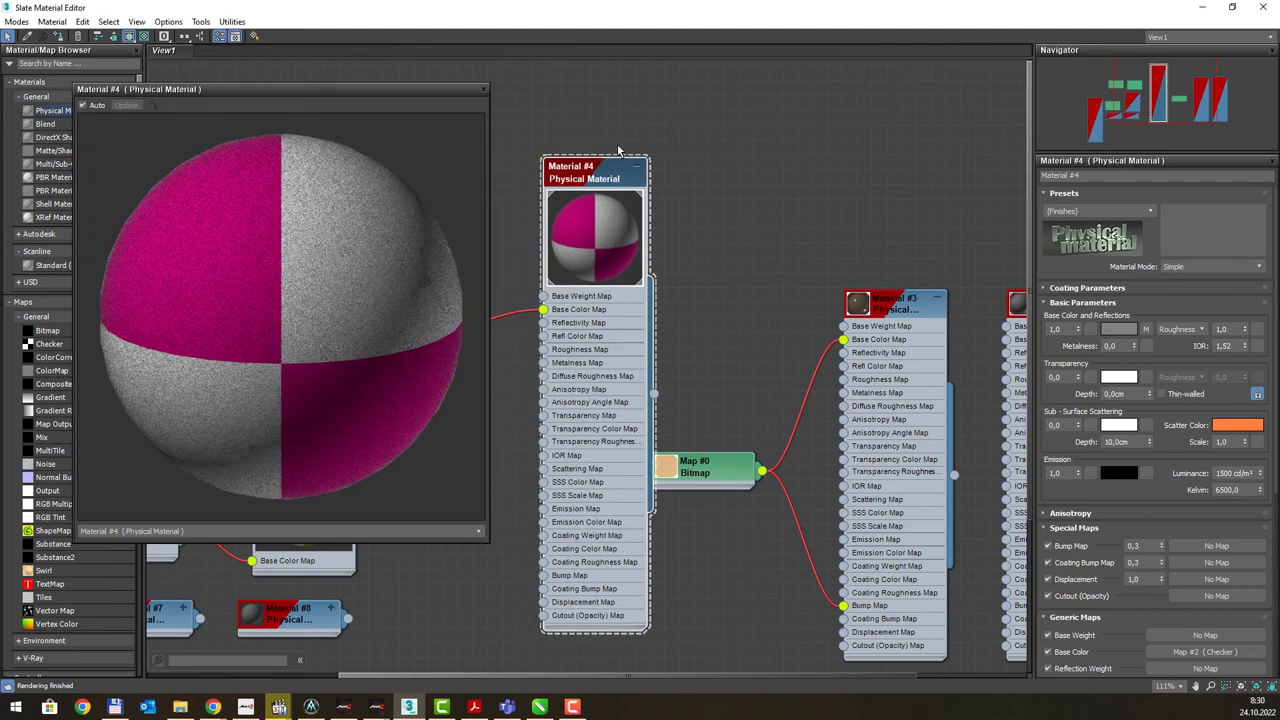
{"action": "right_click", "coordinate": [614, 155]}
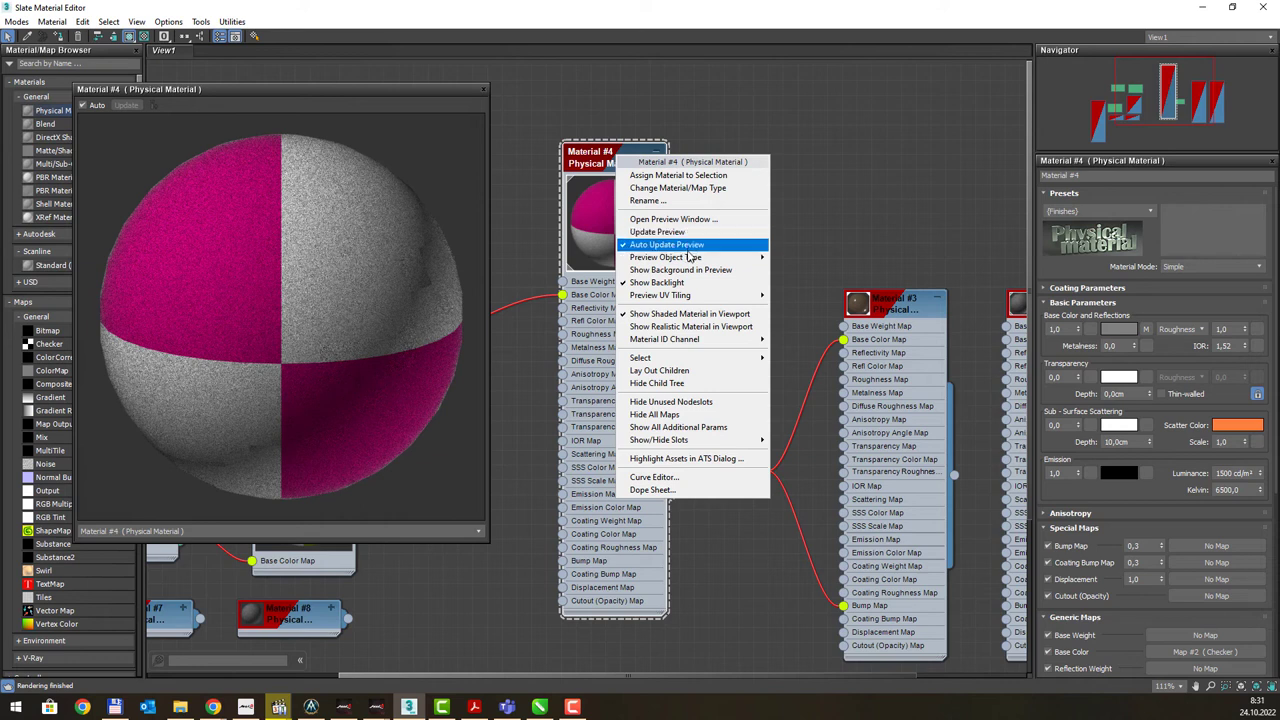
{"action": "mouse_move", "coordinate": [666, 258]}
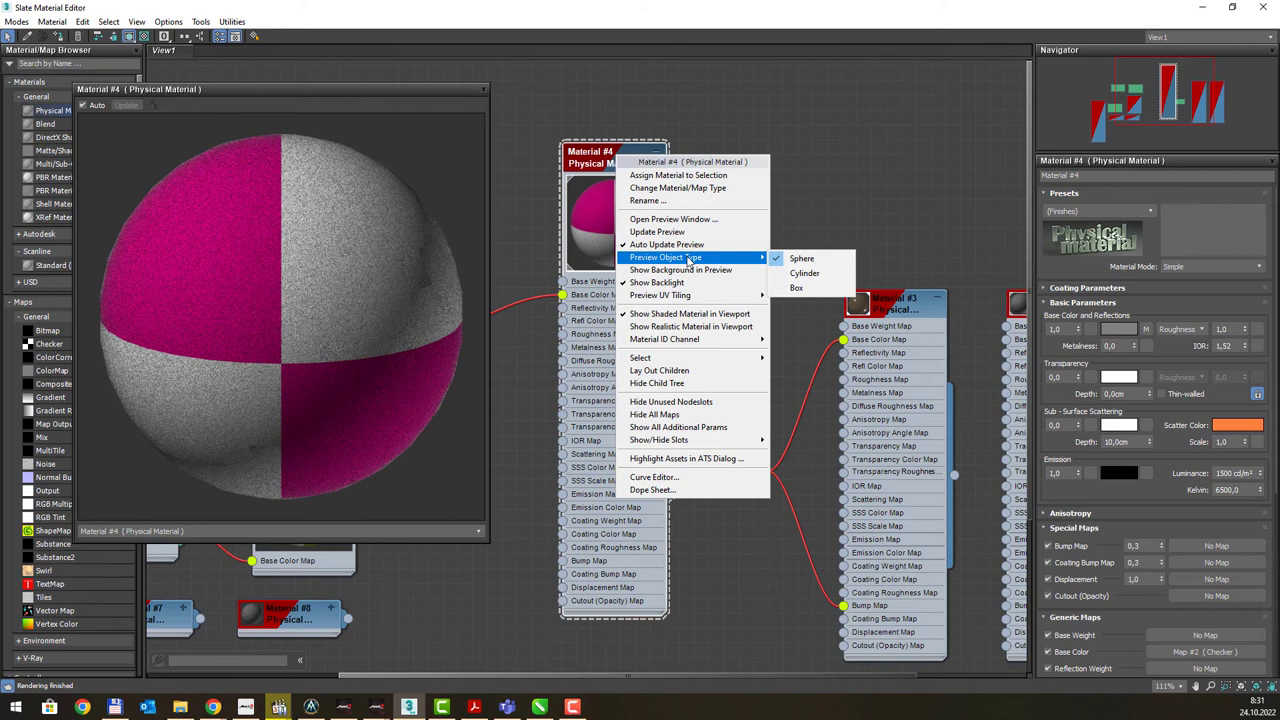
{"action": "left_click", "coordinate": [684, 270]}
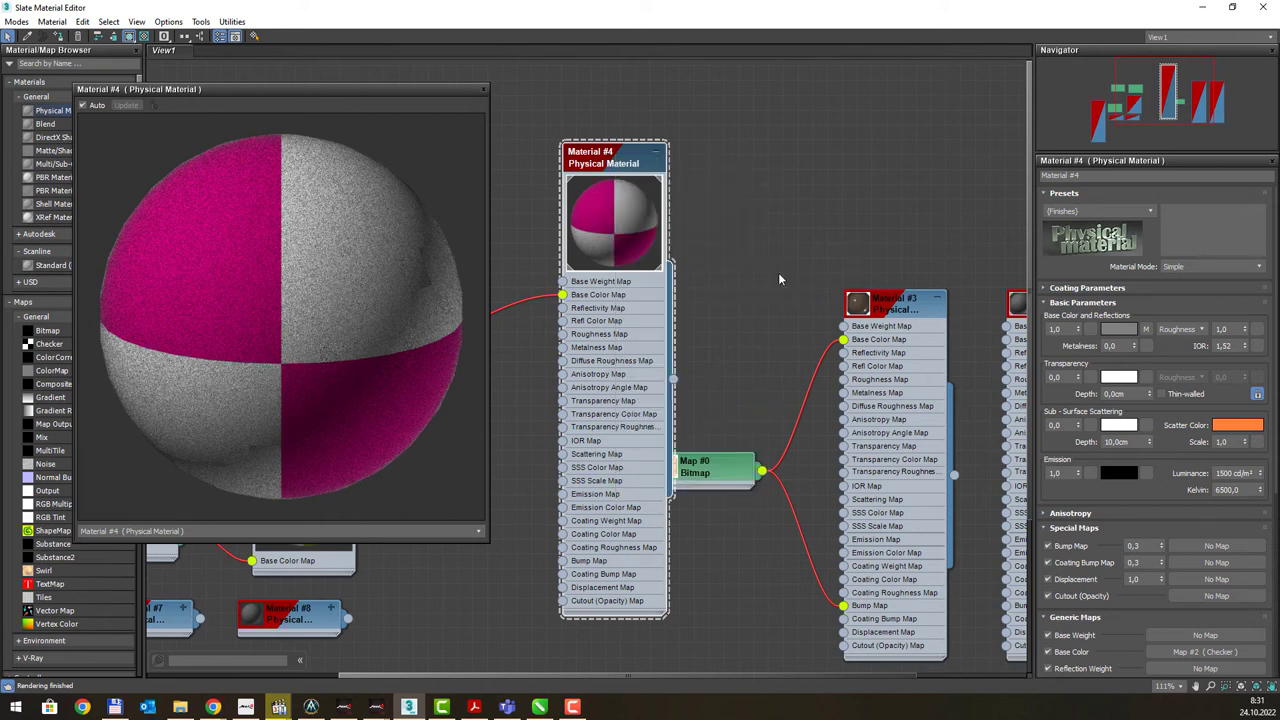
{"action": "right_click", "coordinate": [630, 161]}
{"action": "mouse_move", "coordinate": [690, 259]}
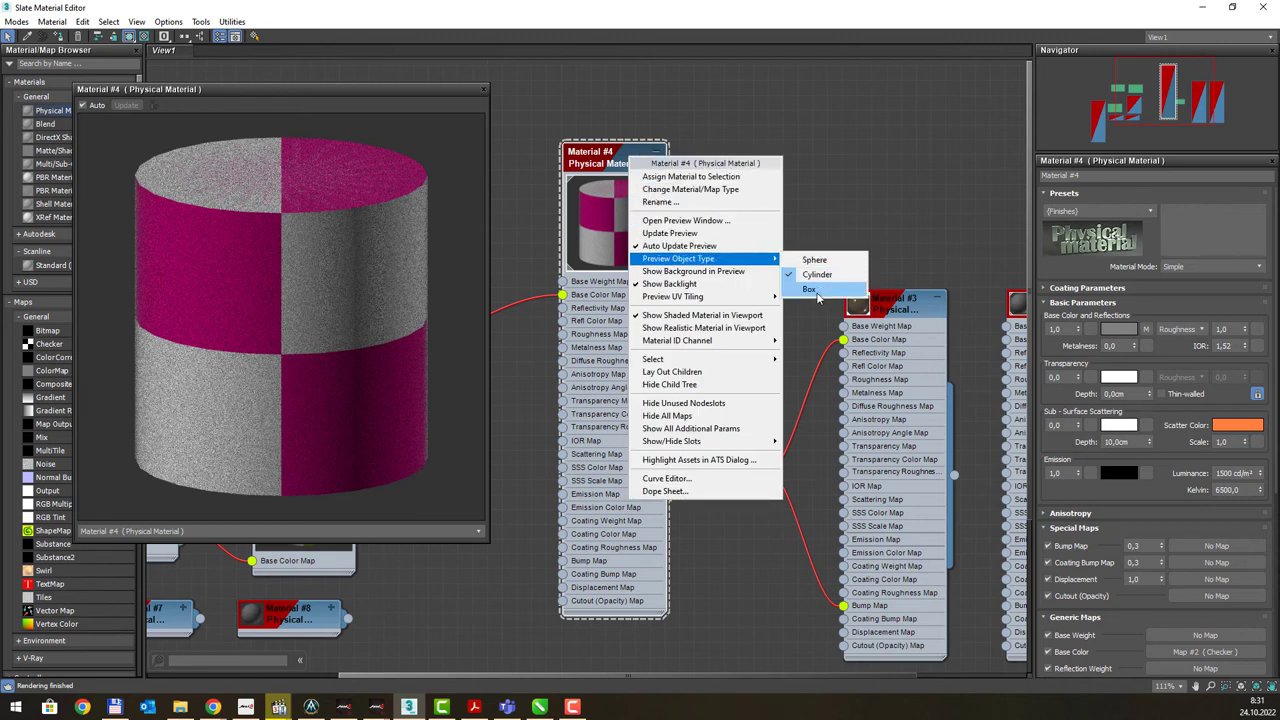
{"action": "left_click", "coordinate": [810, 289]}
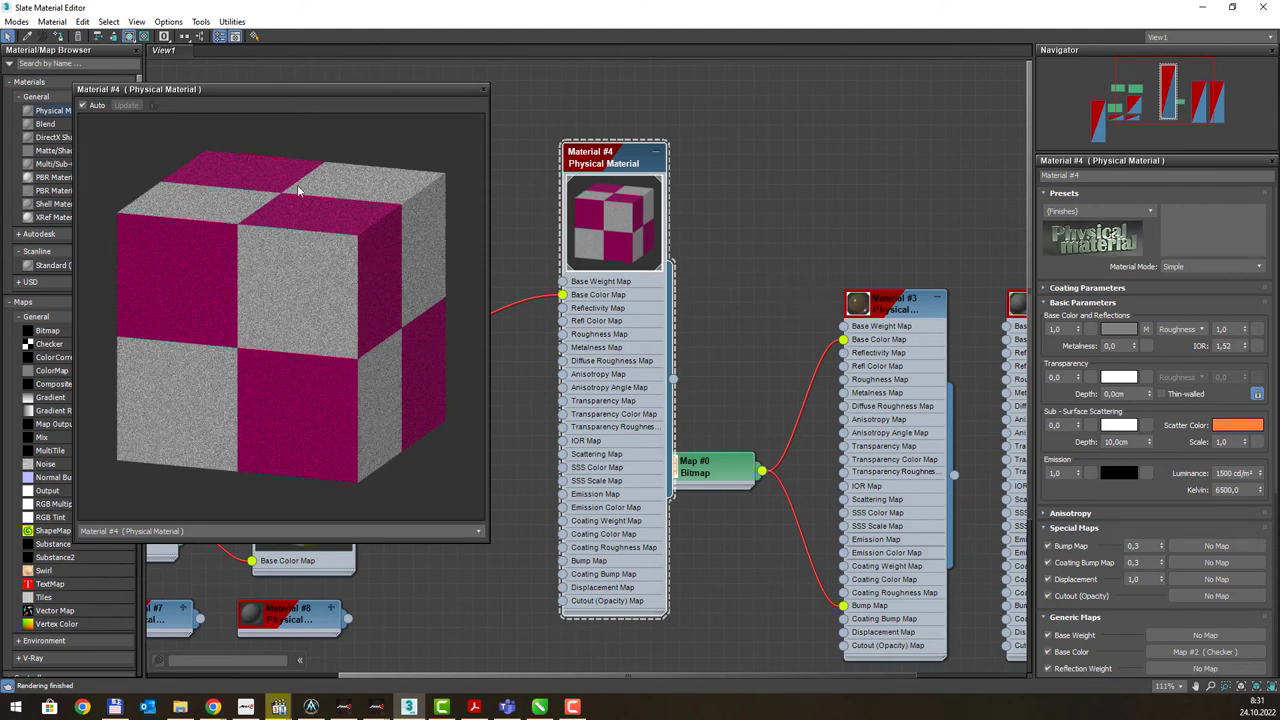
{"action": "right_click", "coordinate": [617, 200]}
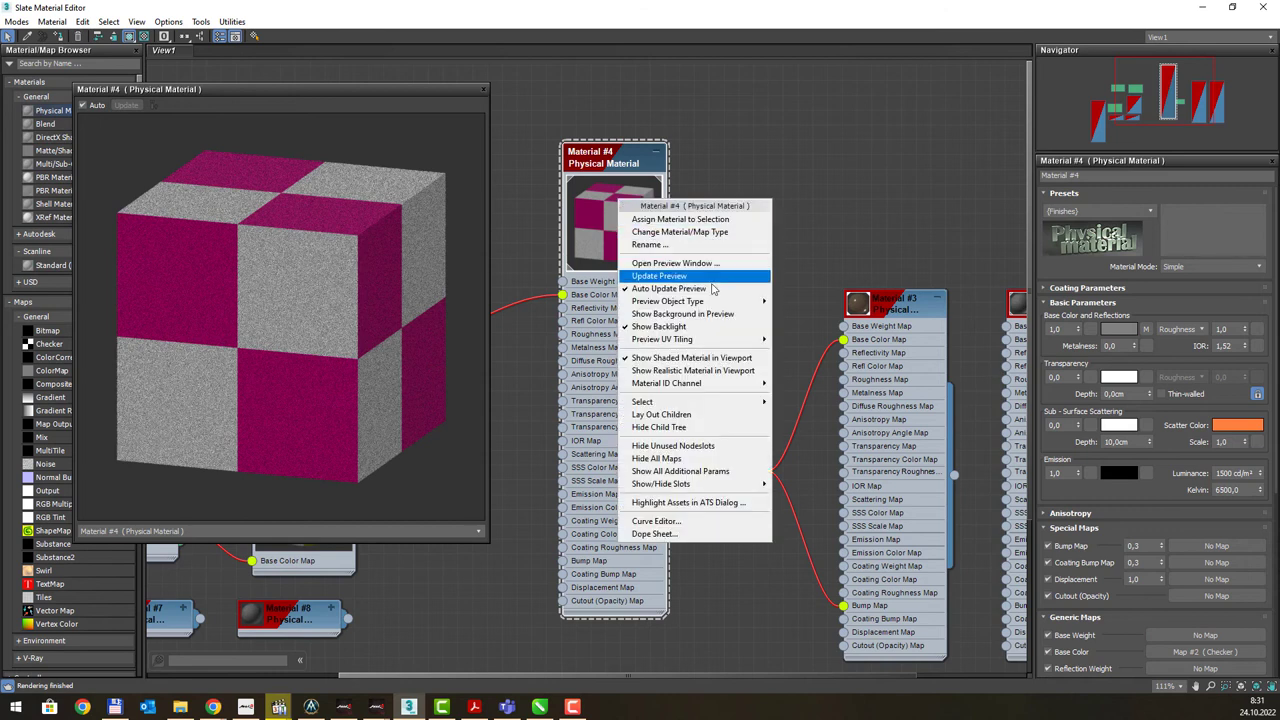
{"action": "mouse_move", "coordinate": [668, 301]}
{"action": "left_click", "coordinate": [780, 302]}
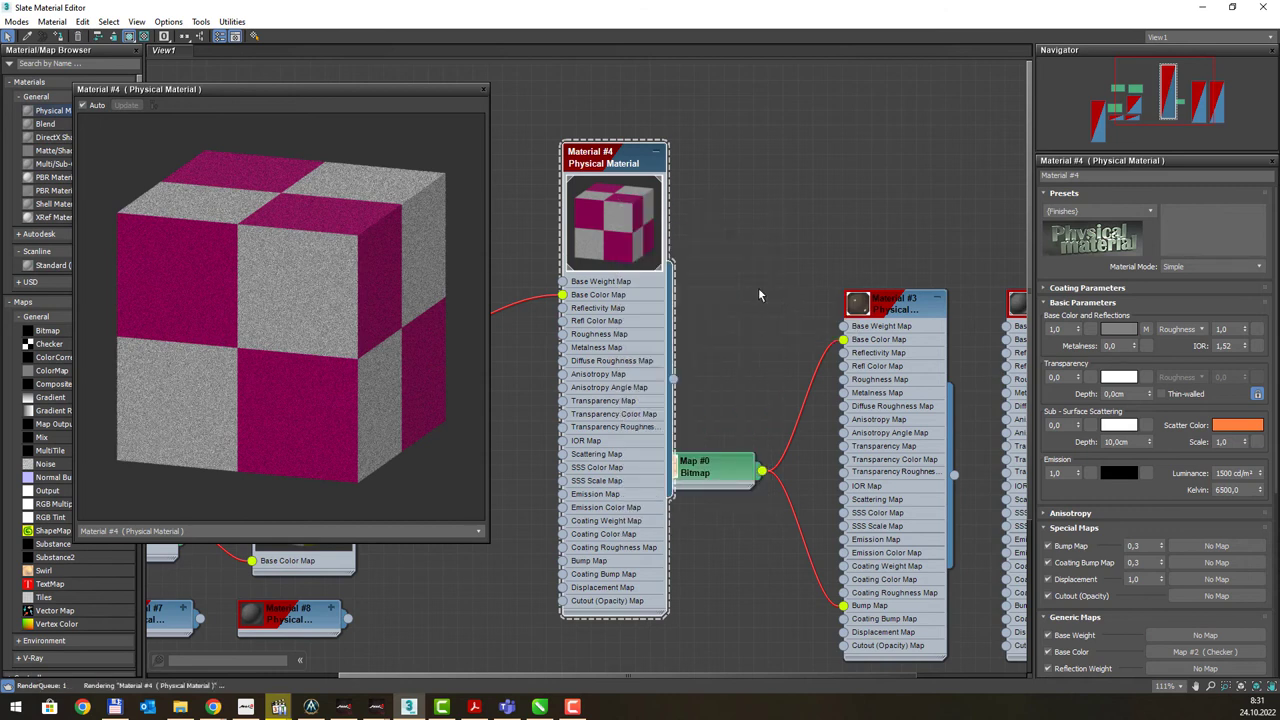
{"action": "right_click", "coordinate": [631, 208]}
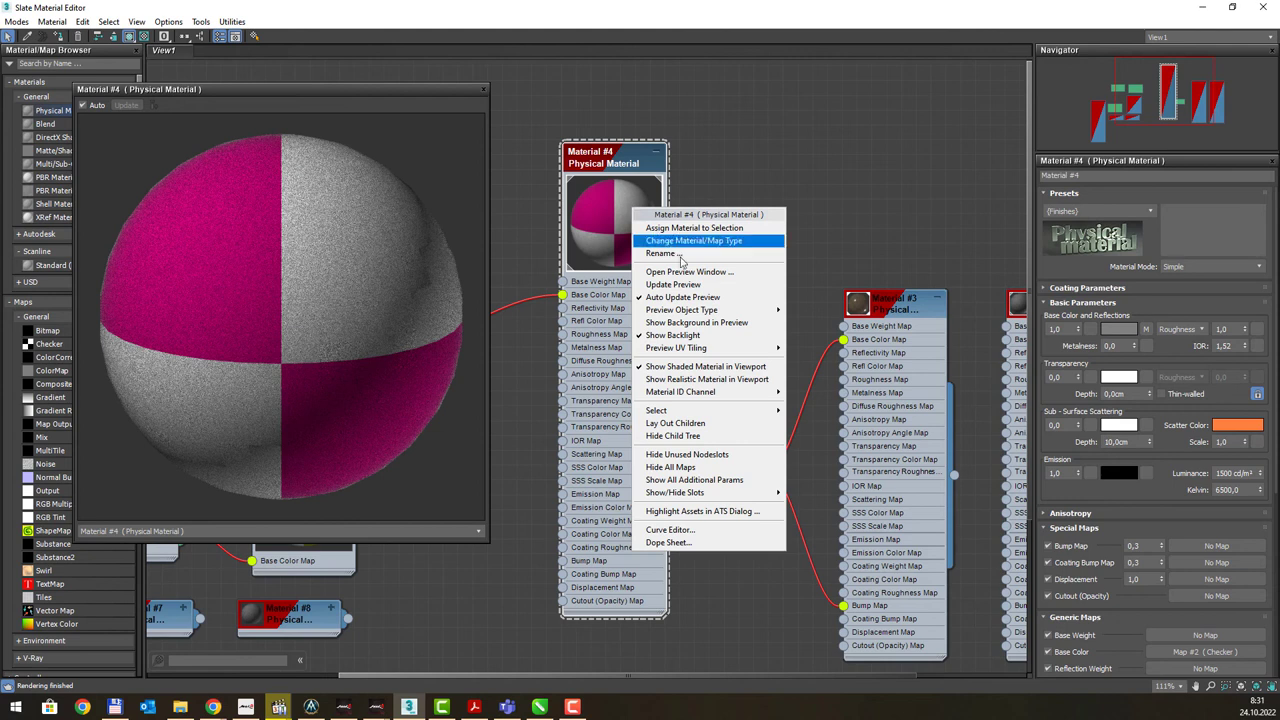
{"action": "left_click", "coordinate": [702, 323]}
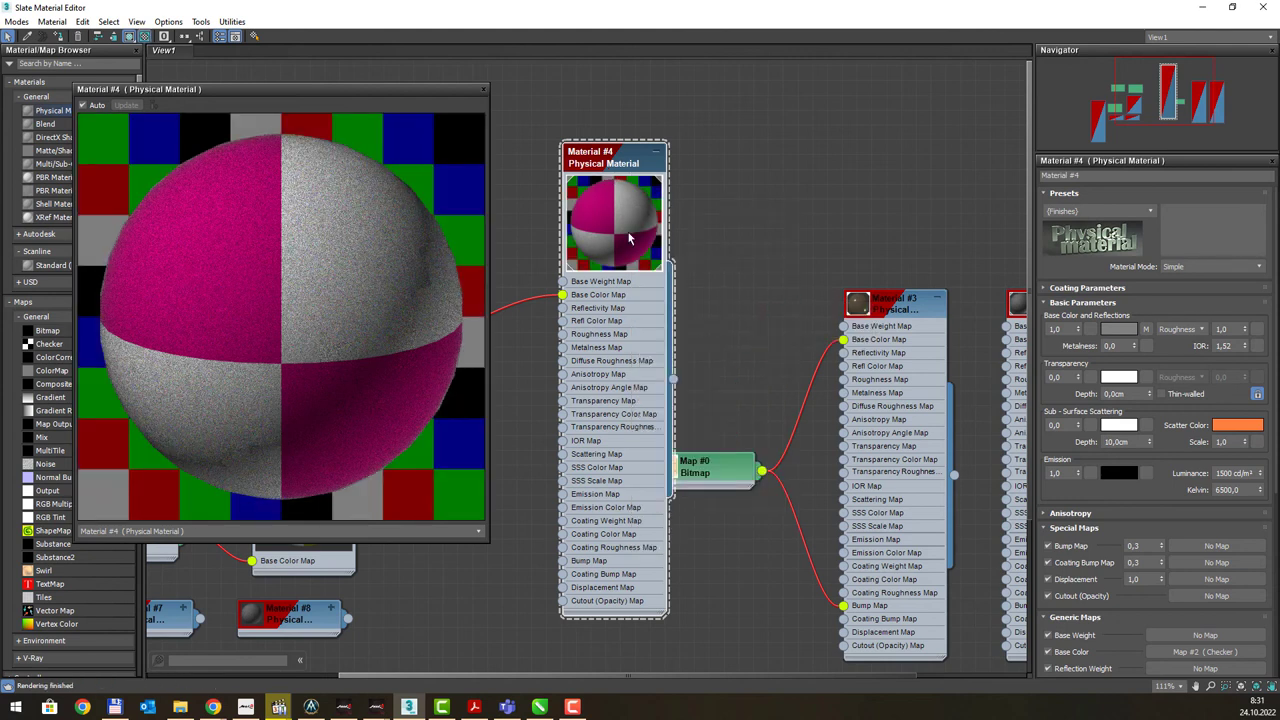
{"action": "right_click", "coordinate": [648, 196]}
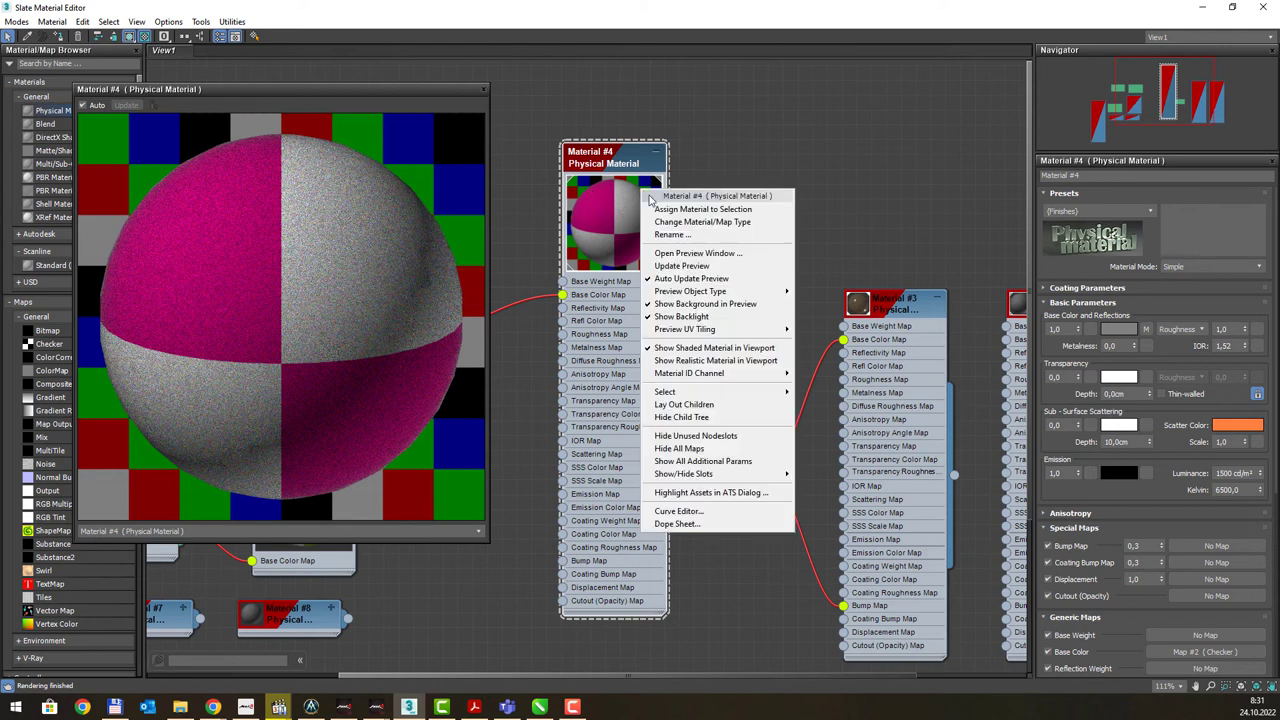
{"action": "left_click", "coordinate": [713, 305]}
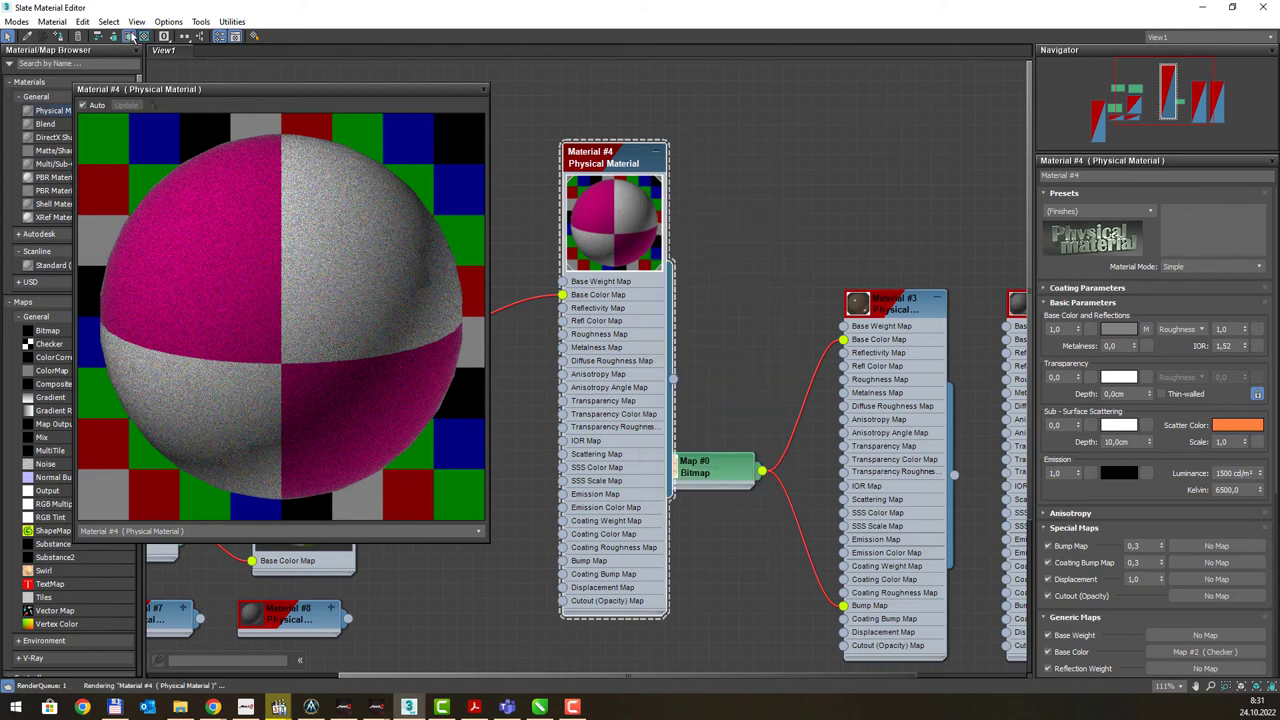
{"action": "right_click", "coordinate": [645, 212]}
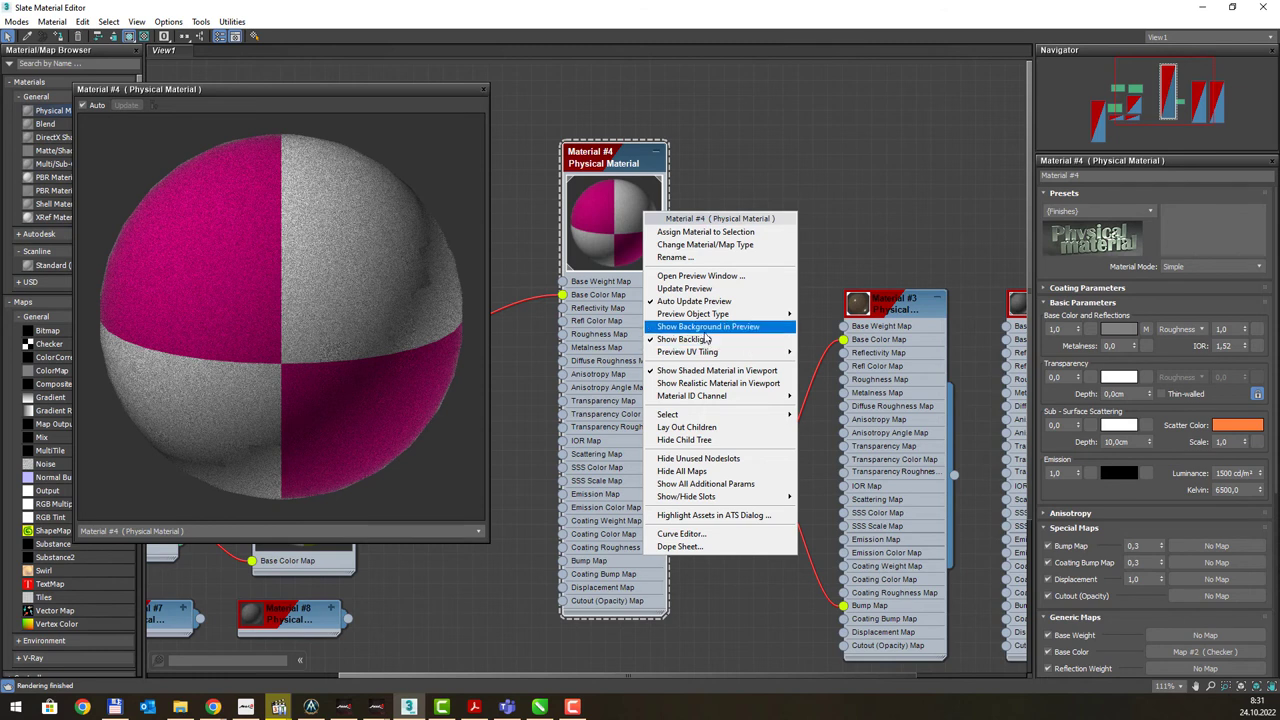
{"action": "mouse_move", "coordinate": [688, 352]}
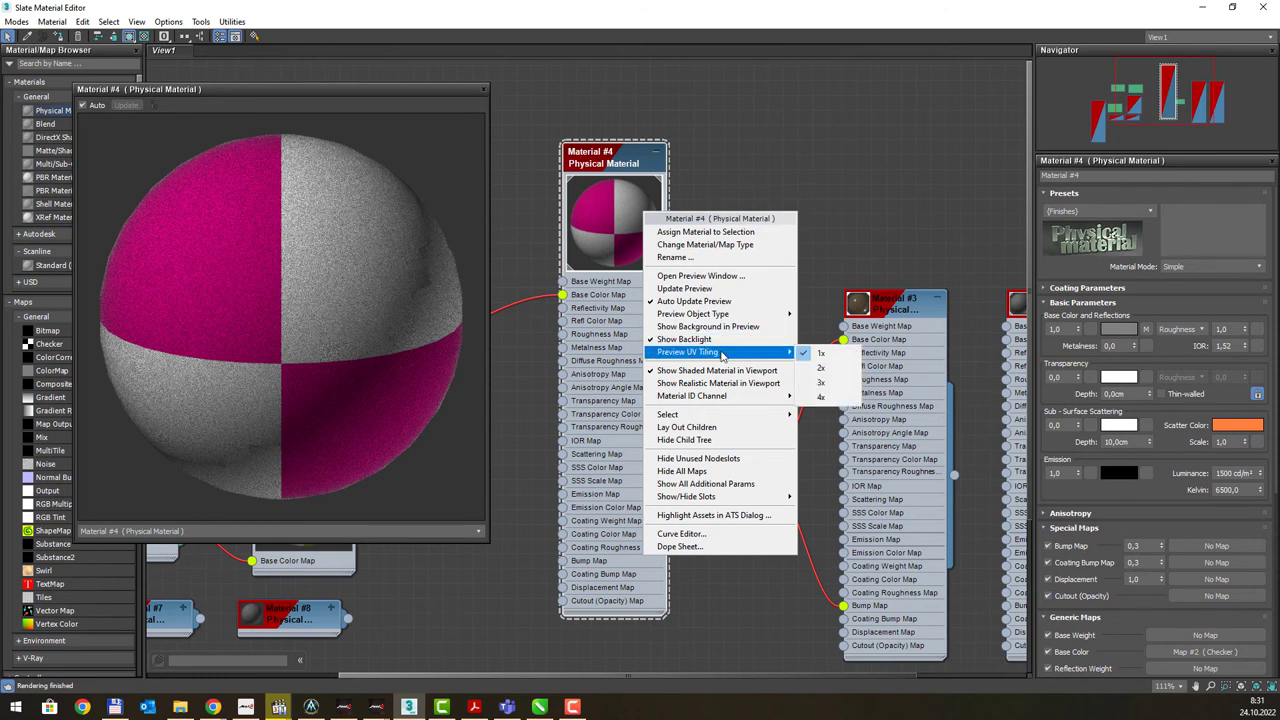
{"action": "left_click", "coordinate": [828, 376]}
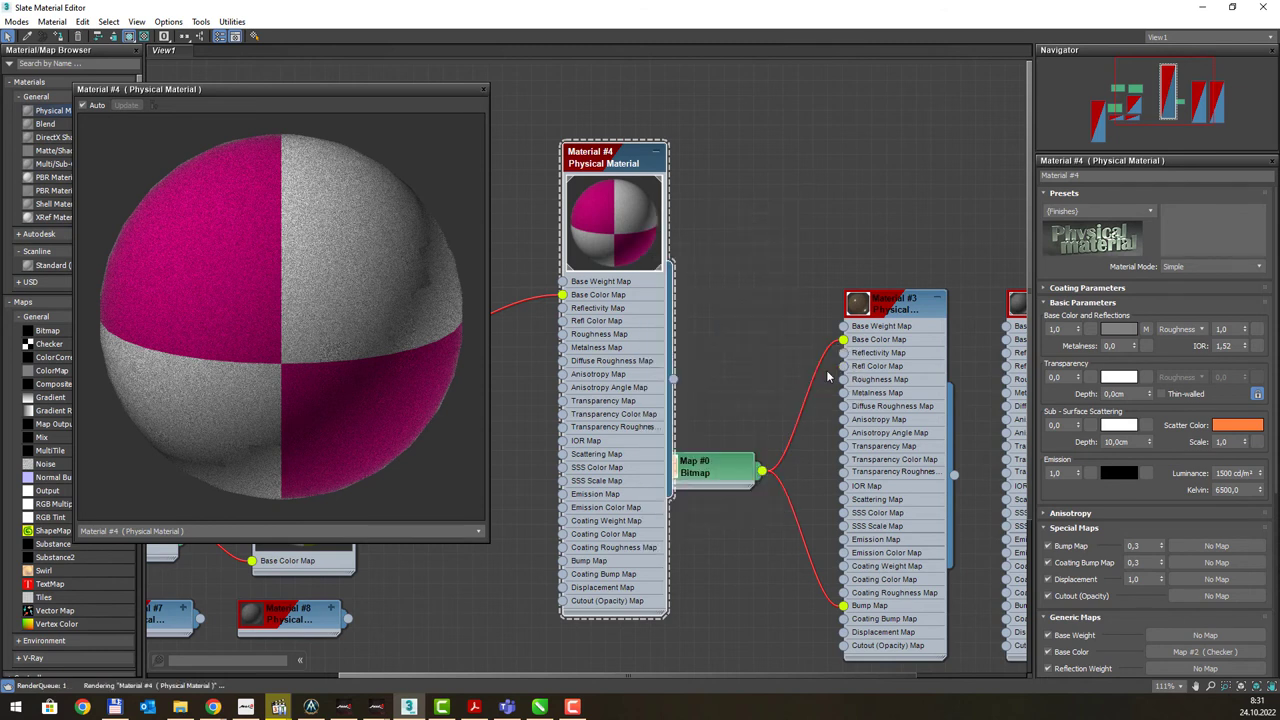
{"action": "right_click", "coordinate": [642, 217]}
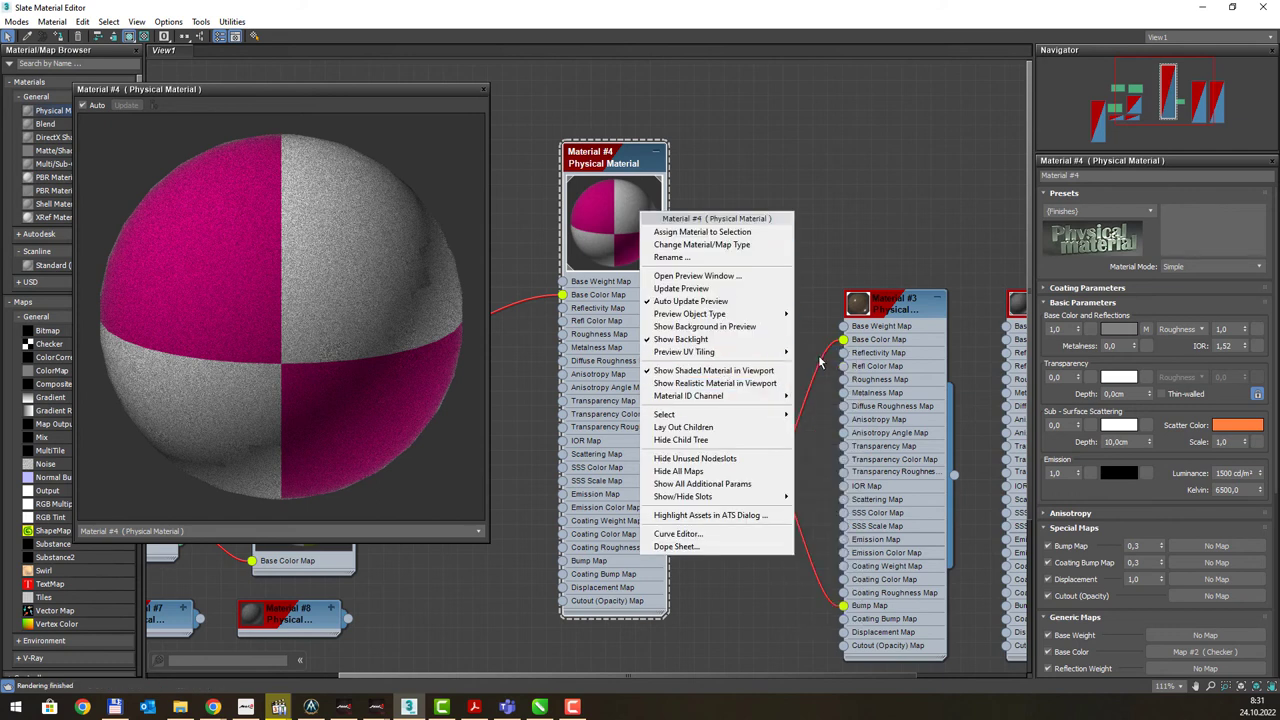
{"action": "left_click", "coordinate": [826, 362]}
Dismiss Material #4's node menu and close its floating preview window
{"action": "right_click", "coordinate": [624, 208]}
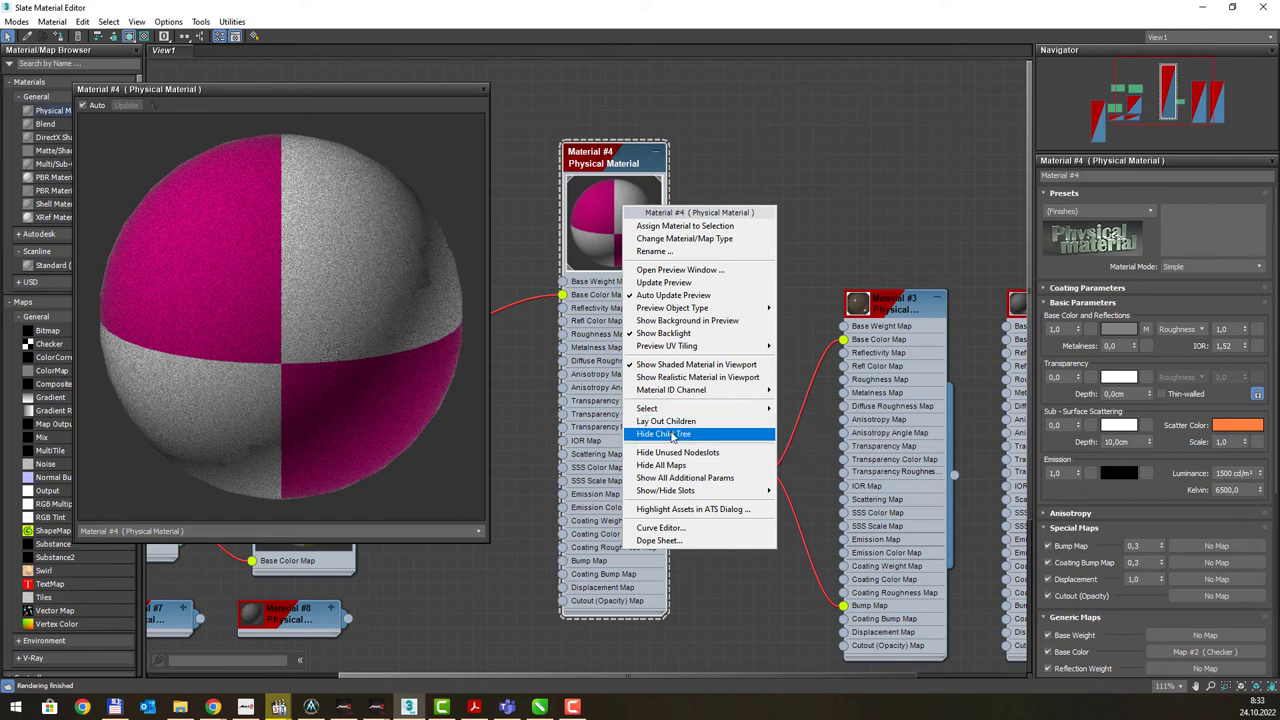
{"action": "left_click", "coordinate": [483, 89]}
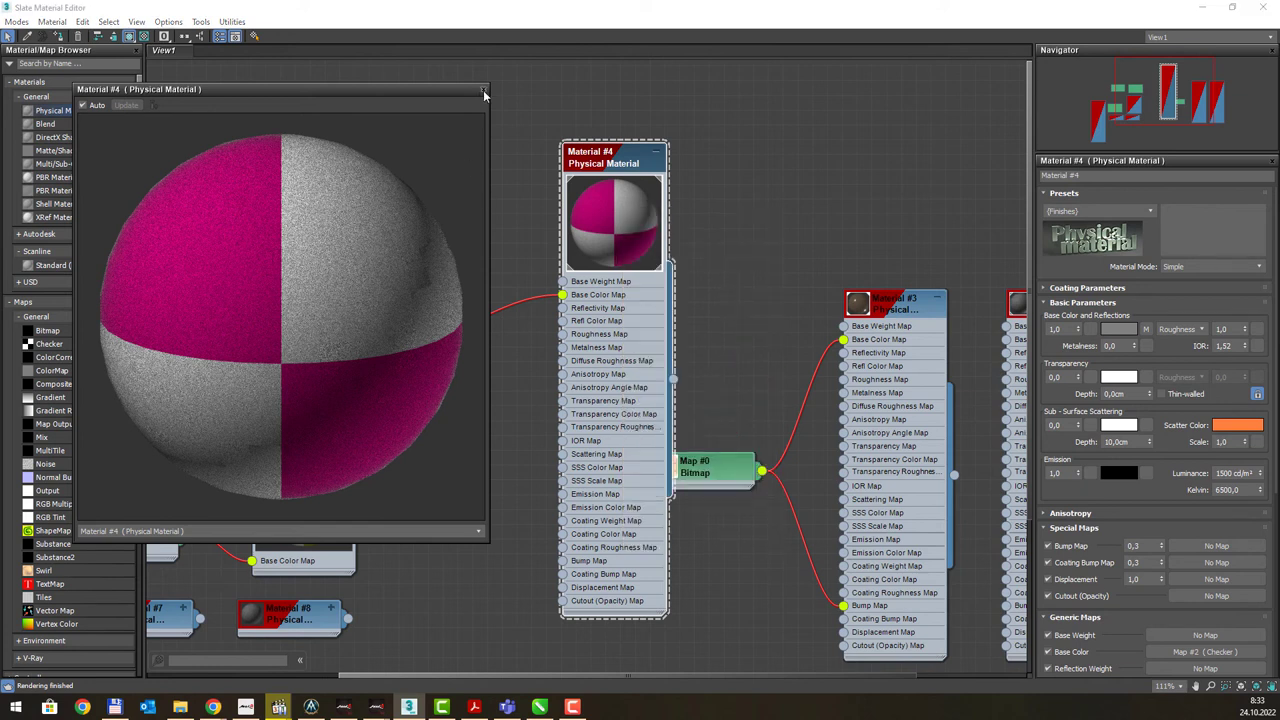
{"action": "left_click", "coordinate": [483, 89]}
{"action": "right_click", "coordinate": [640, 168]}
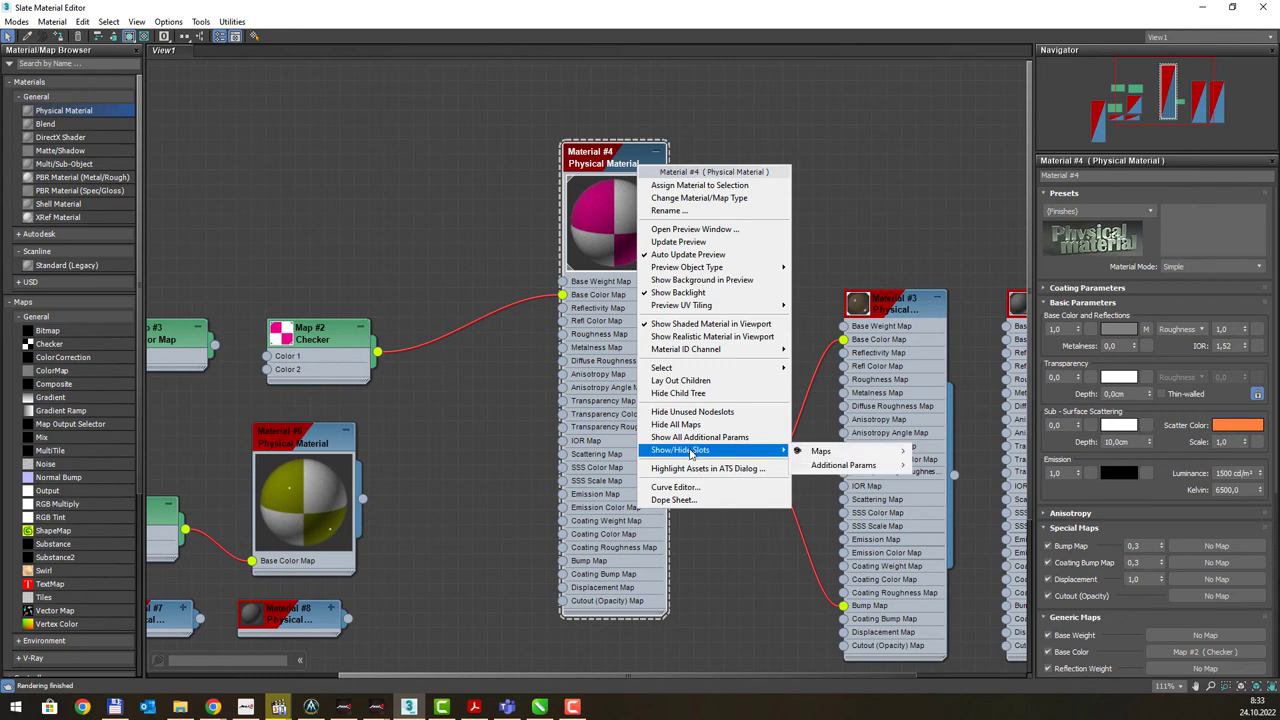
Hide Material #4's child tree, show all additional params, then restore the child nodes
{"action": "left_click", "coordinate": [695, 398]}
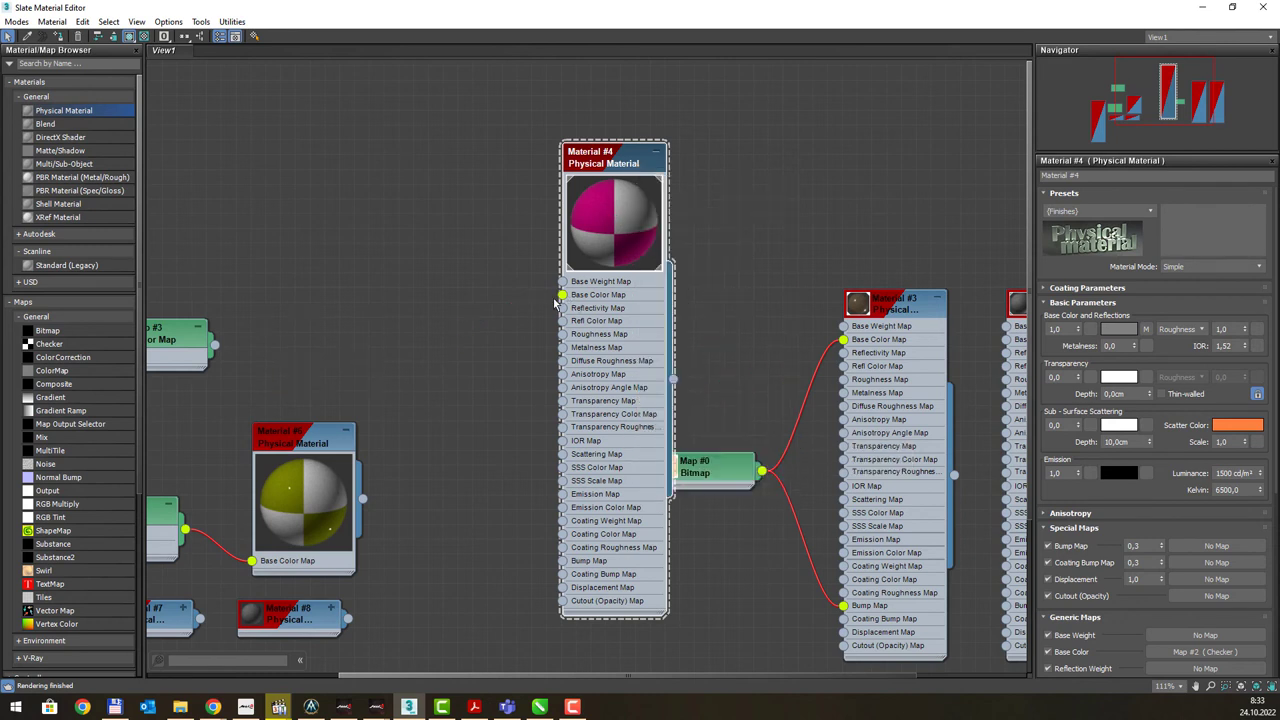
{"action": "right_click", "coordinate": [614, 228]}
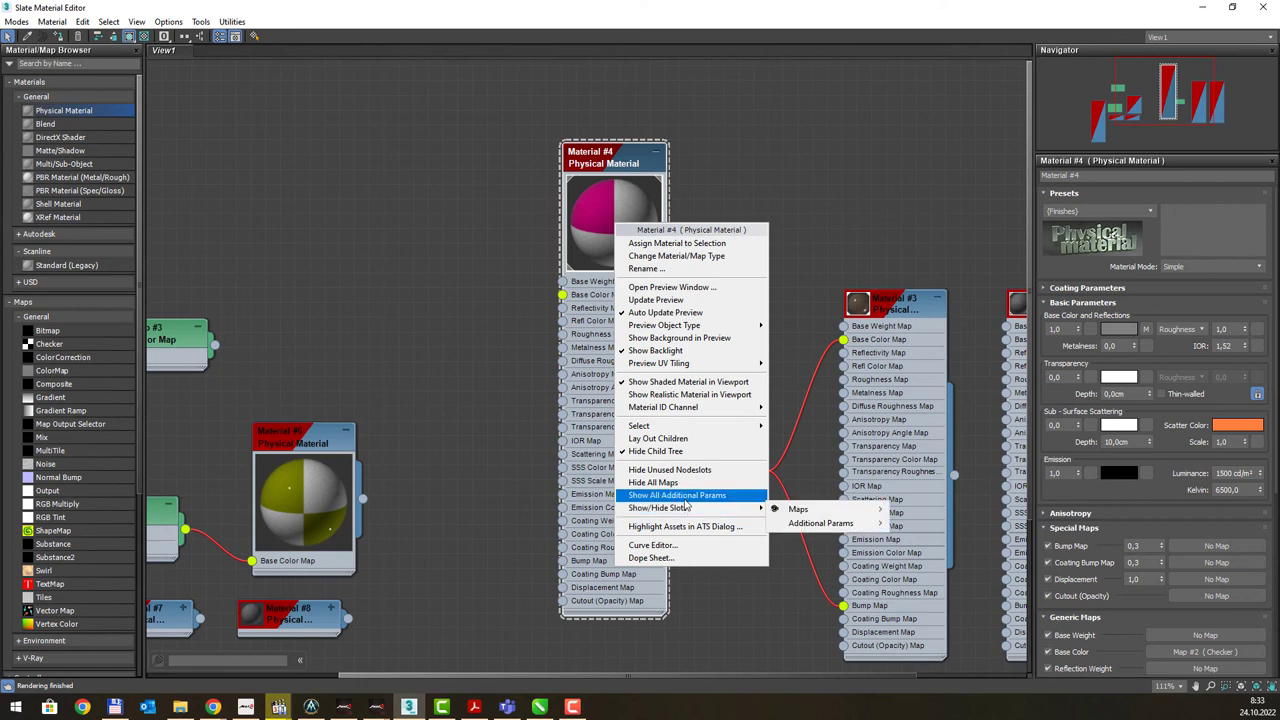
{"action": "left_click", "coordinate": [820, 523]}
{"action": "right_click", "coordinate": [595, 235]}
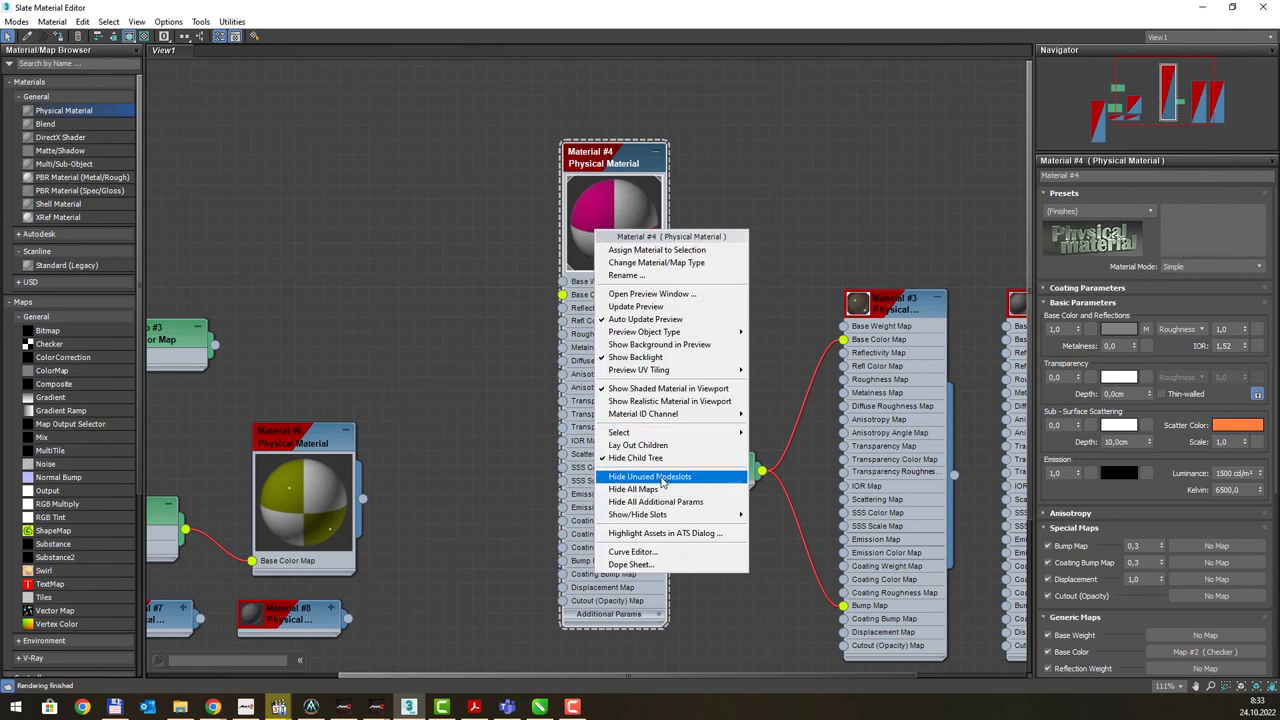
{"action": "left_click", "coordinate": [636, 457]}
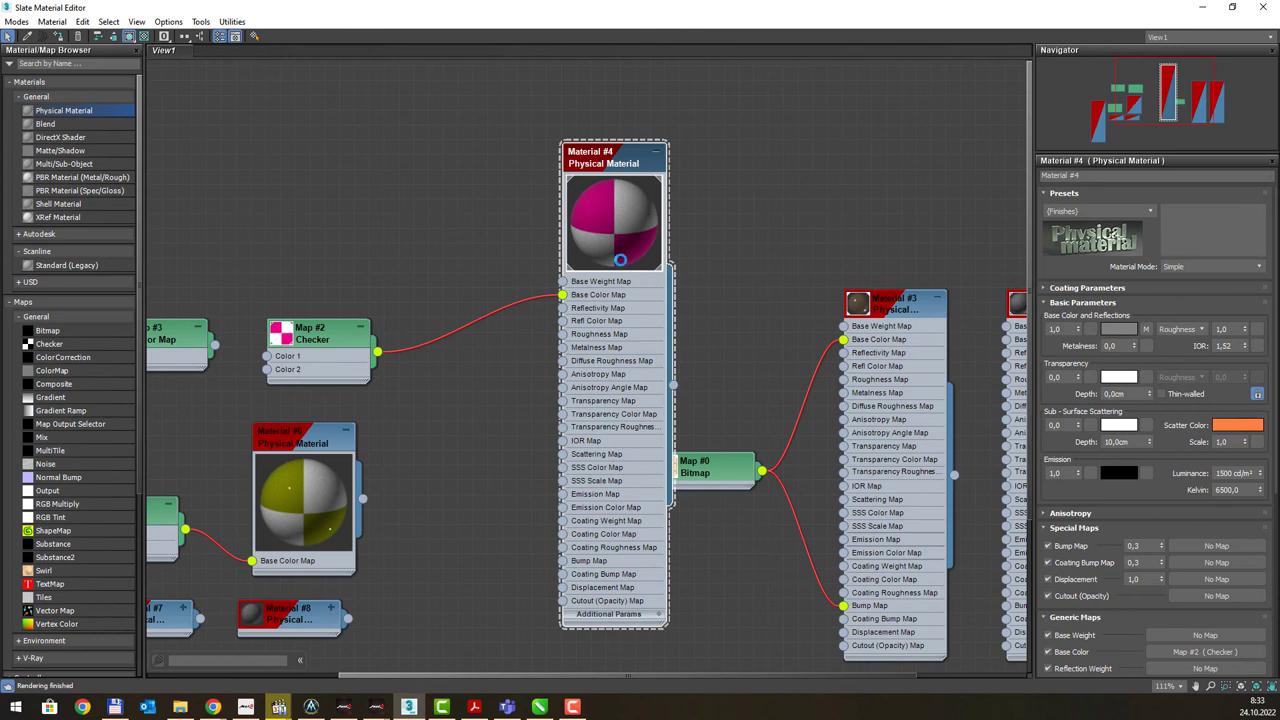
Hide all map slots on Material #4 via Show/Hide Slots
{"action": "right_click", "coordinate": [618, 234]}
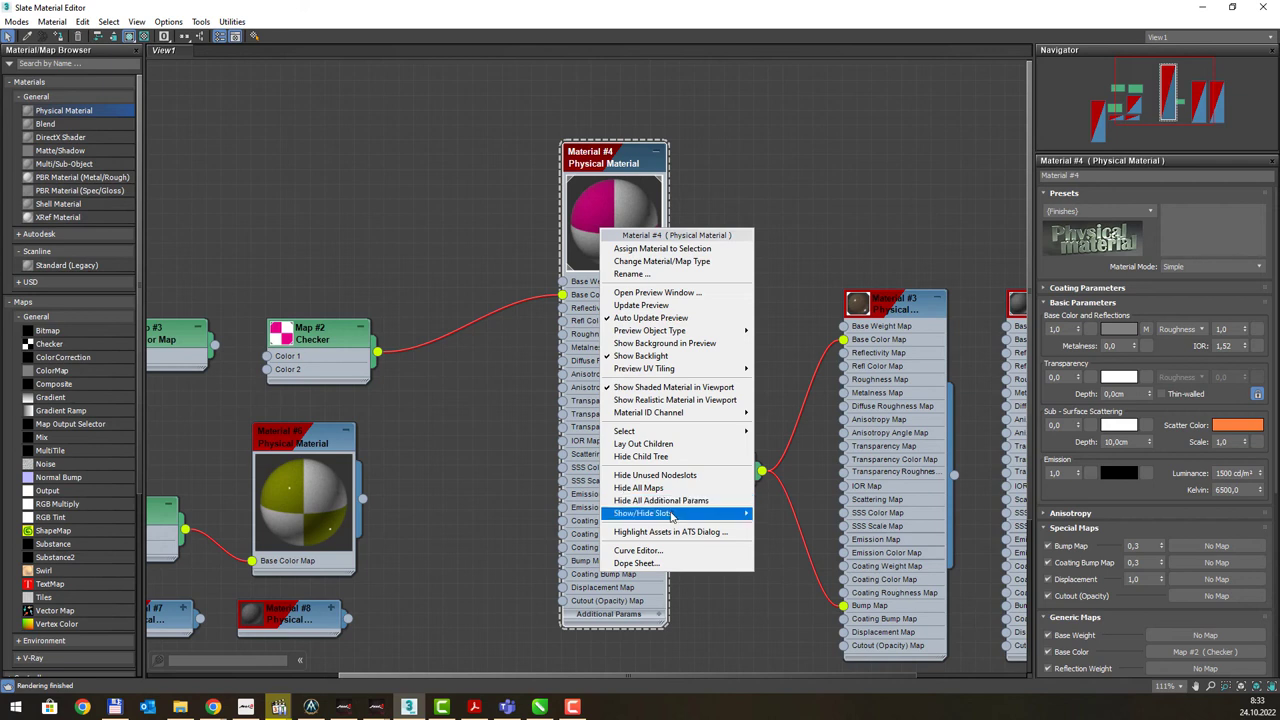
{"action": "mouse_move", "coordinate": [643, 513]}
{"action": "mouse_move", "coordinate": [783, 514]}
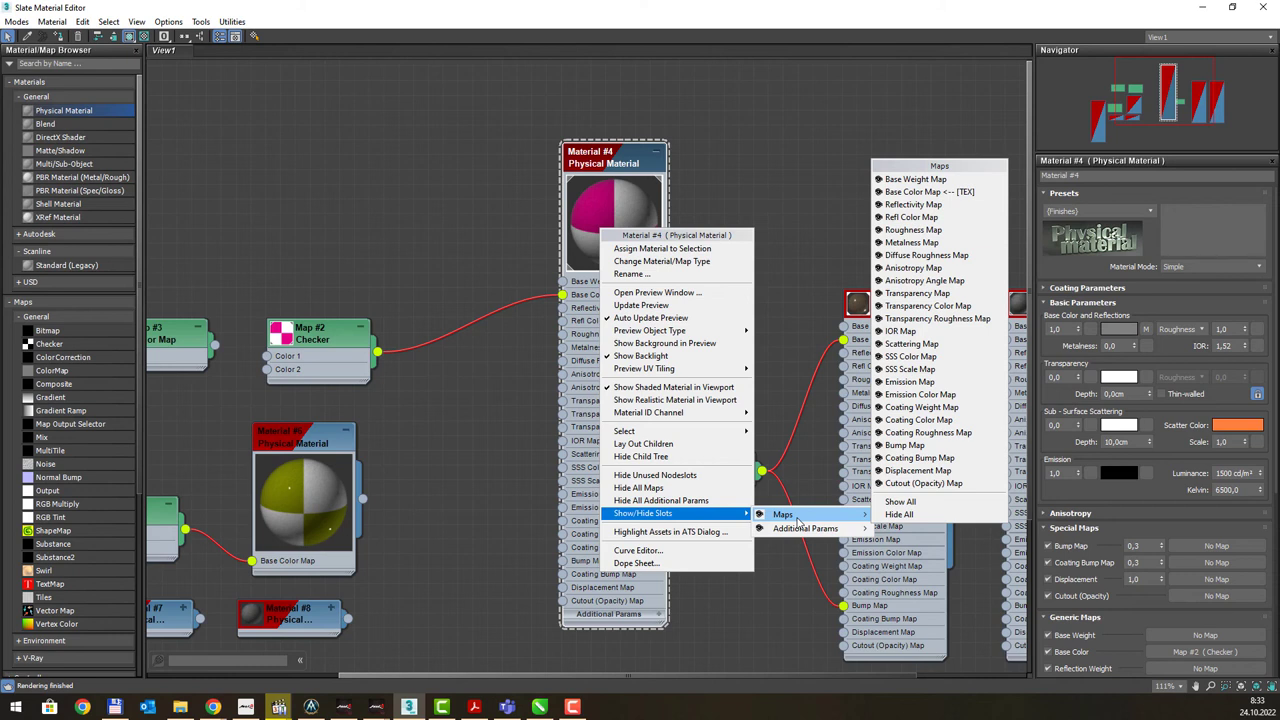
{"action": "left_click", "coordinate": [906, 513]}
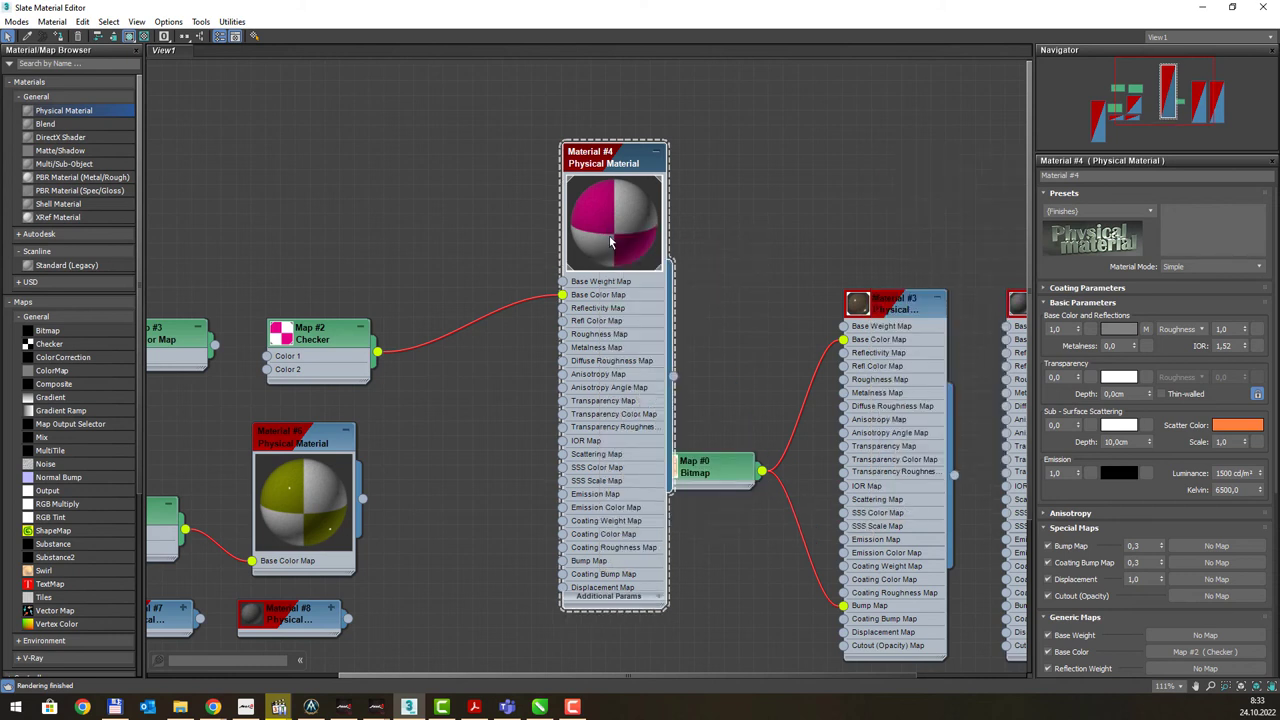
{"action": "right_click", "coordinate": [629, 208]}
{"action": "mouse_move", "coordinate": [672, 492]}
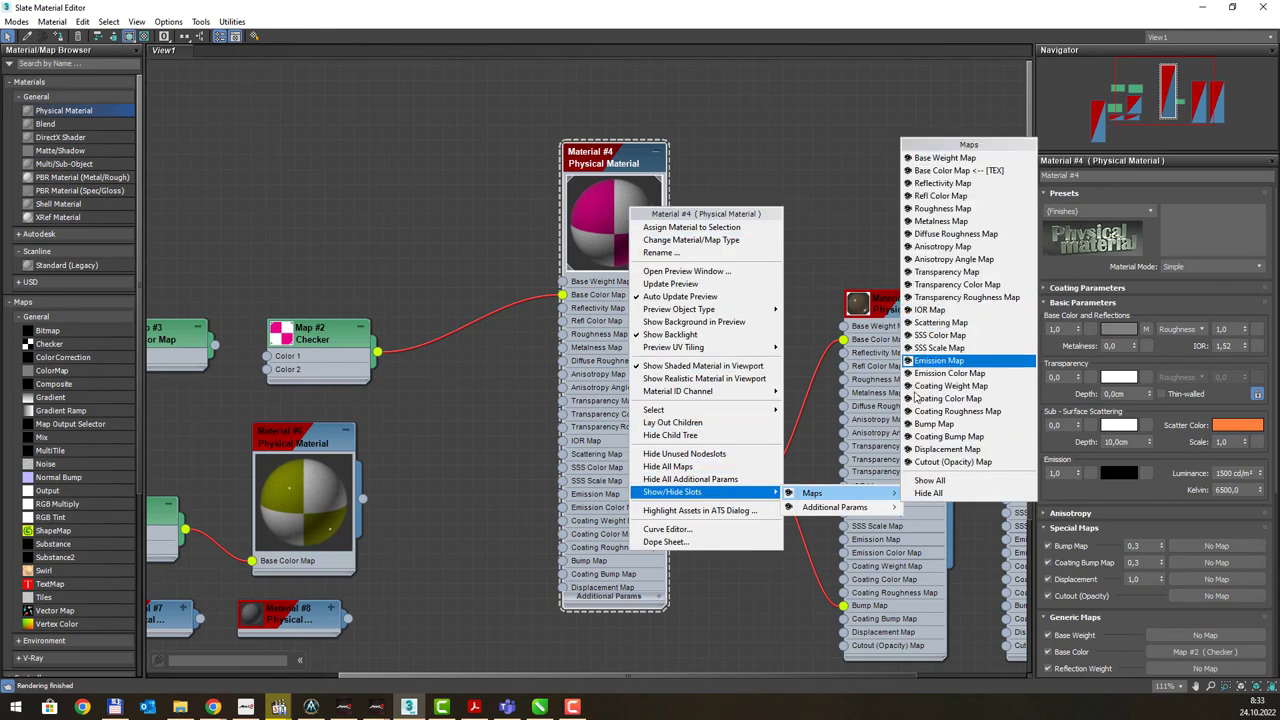
{"action": "mouse_move", "coordinate": [834, 507]}
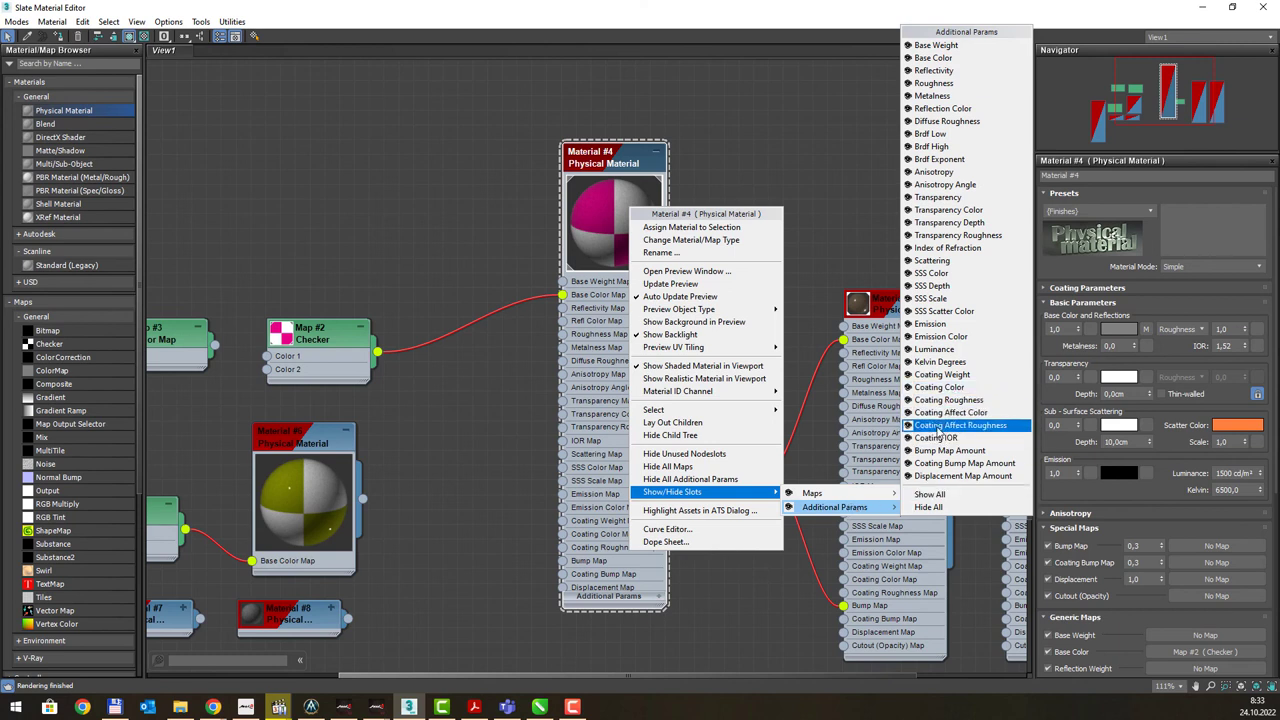
Show all of Material #4's additional parameter slots and zoom around to inspect them
{"action": "left_click", "coordinate": [940, 494]}
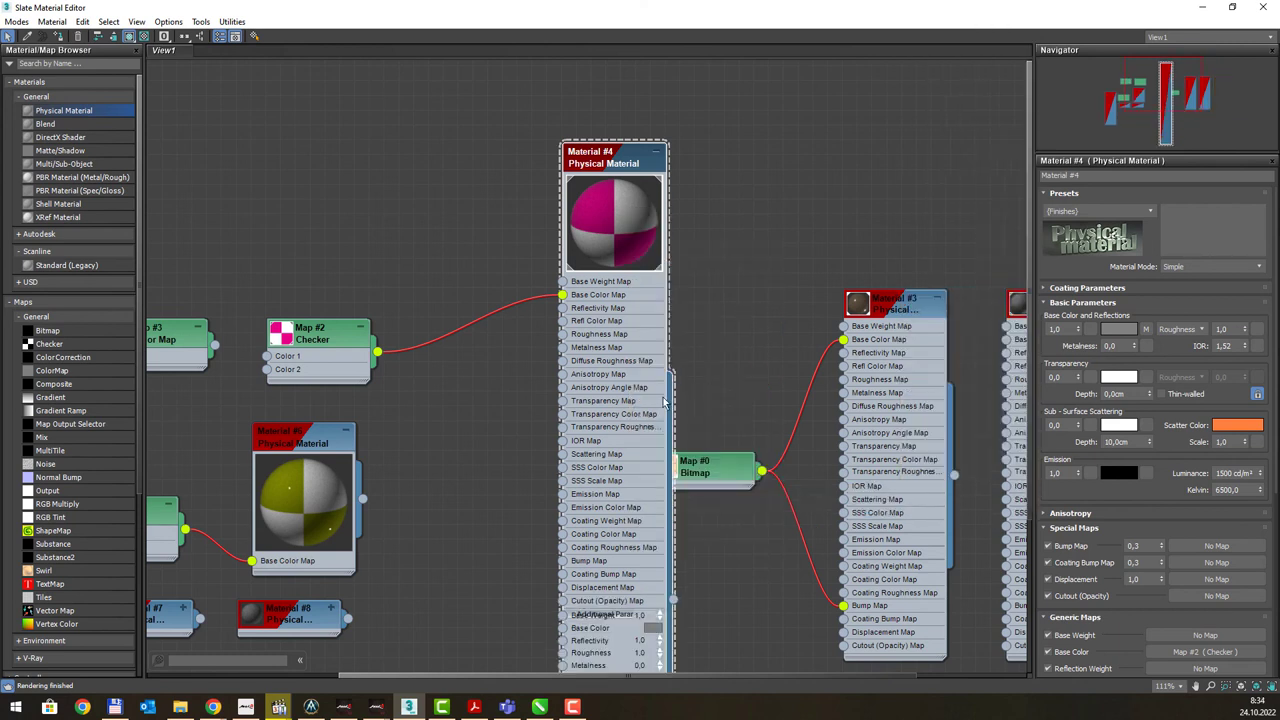
{"action": "scroll", "coordinate": [660, 404], "scroll_direction": "down", "scroll_amount": 3}
{"action": "scroll", "coordinate": [645, 414], "scroll_direction": "down", "scroll_amount": 3}
{"action": "scroll", "coordinate": [645, 414], "scroll_direction": "up", "scroll_amount": 2}
{"action": "scroll", "coordinate": [600, 420], "scroll_direction": "up", "scroll_amount": 2}
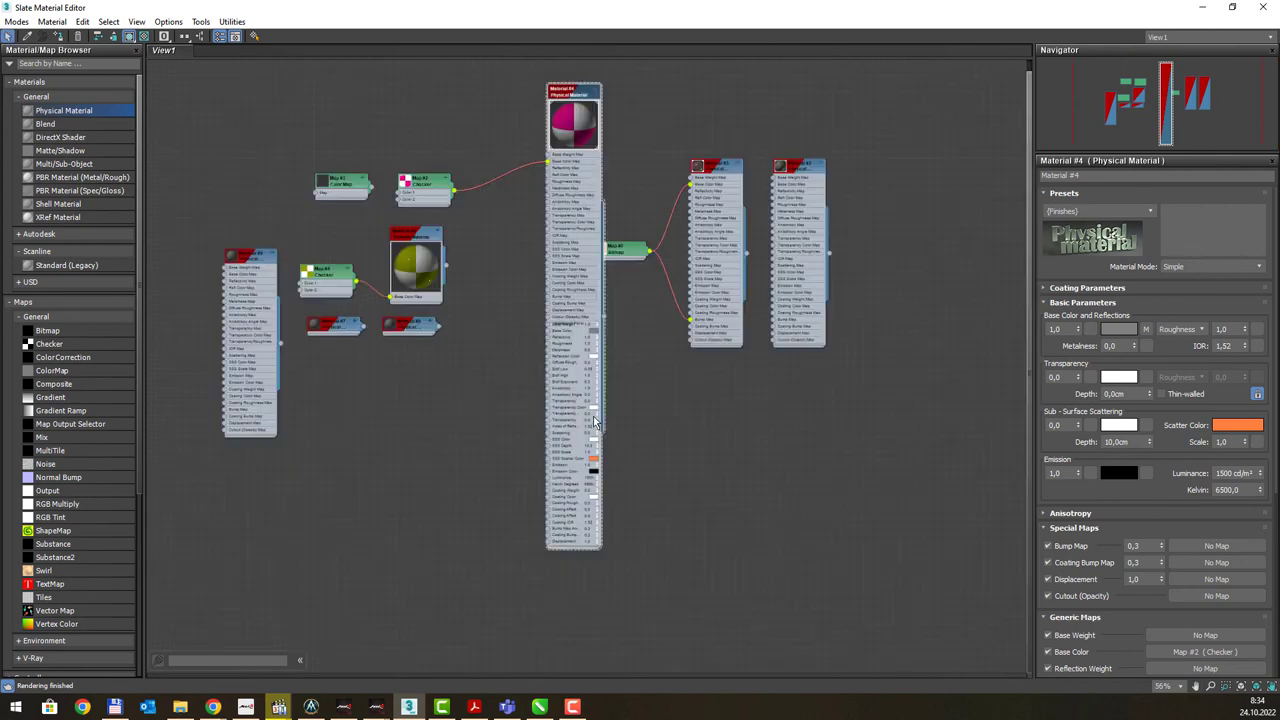
{"action": "scroll", "coordinate": [594, 422], "scroll_direction": "up", "scroll_amount": 3}
{"action": "scroll", "coordinate": [592, 415], "scroll_direction": "up", "scroll_amount": 3}
{"action": "scroll", "coordinate": [590, 405], "scroll_direction": "up", "scroll_amount": 2}
{"action": "scroll", "coordinate": [588, 396], "scroll_direction": "down", "scroll_amount": 2}
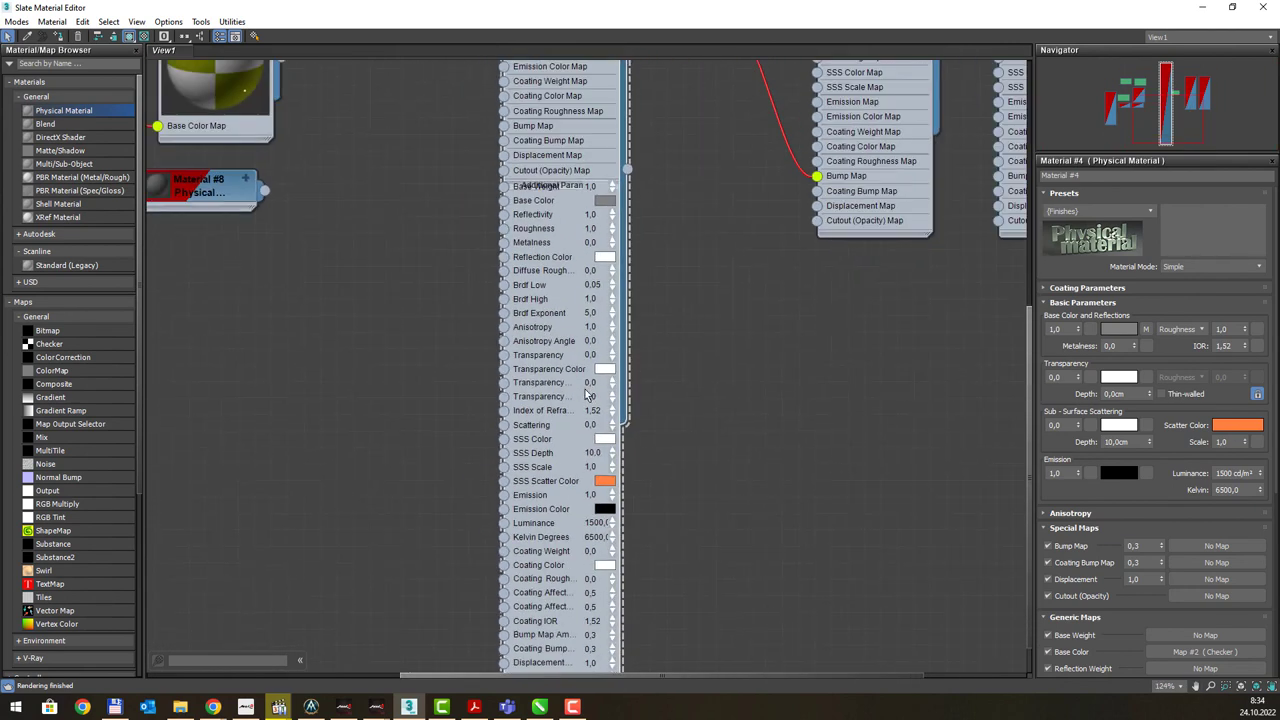
{"action": "scroll", "coordinate": [588, 396], "scroll_direction": "down", "scroll_amount": 3}
{"action": "middle_click_drag", "start_coordinate": [577, 261], "coordinate": [570, 380]}
{"action": "scroll", "coordinate": [567, 248], "scroll_direction": "up", "scroll_amount": 3}
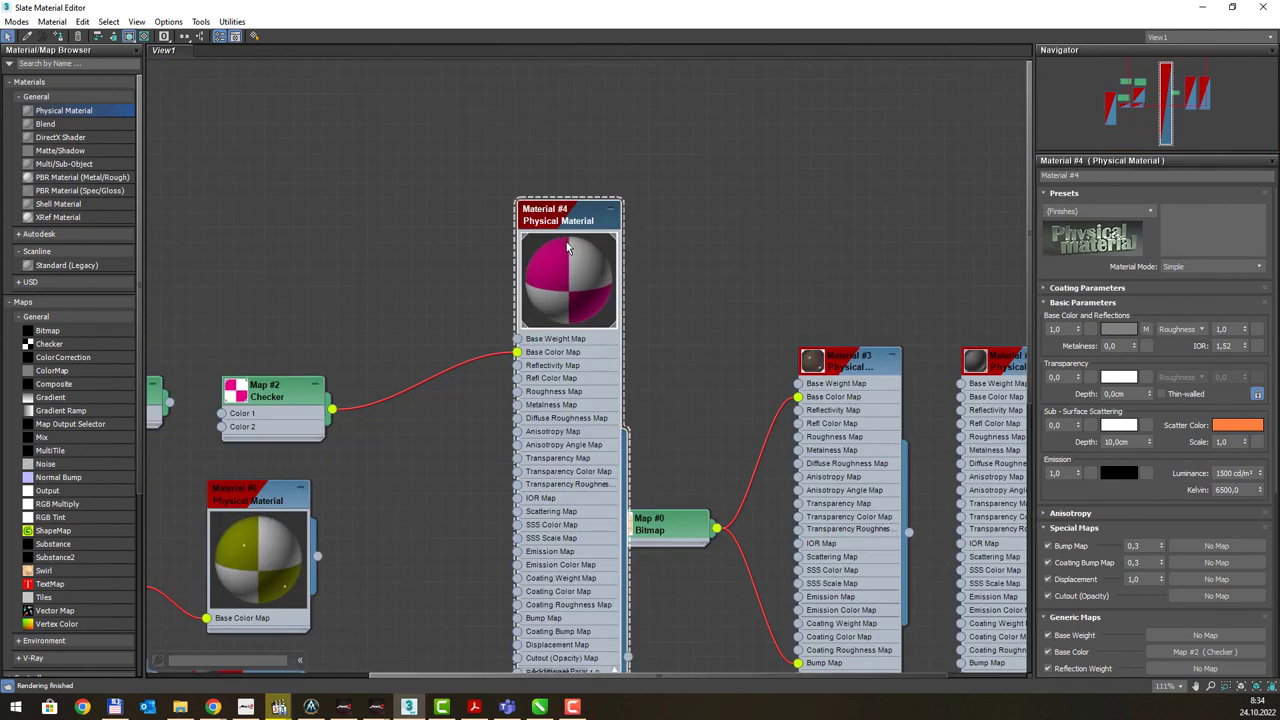
{"action": "scroll", "coordinate": [567, 248], "scroll_direction": "up", "scroll_amount": 3}
Hide all of Material #4's additional parameter slots again
{"action": "right_click", "coordinate": [594, 260]}
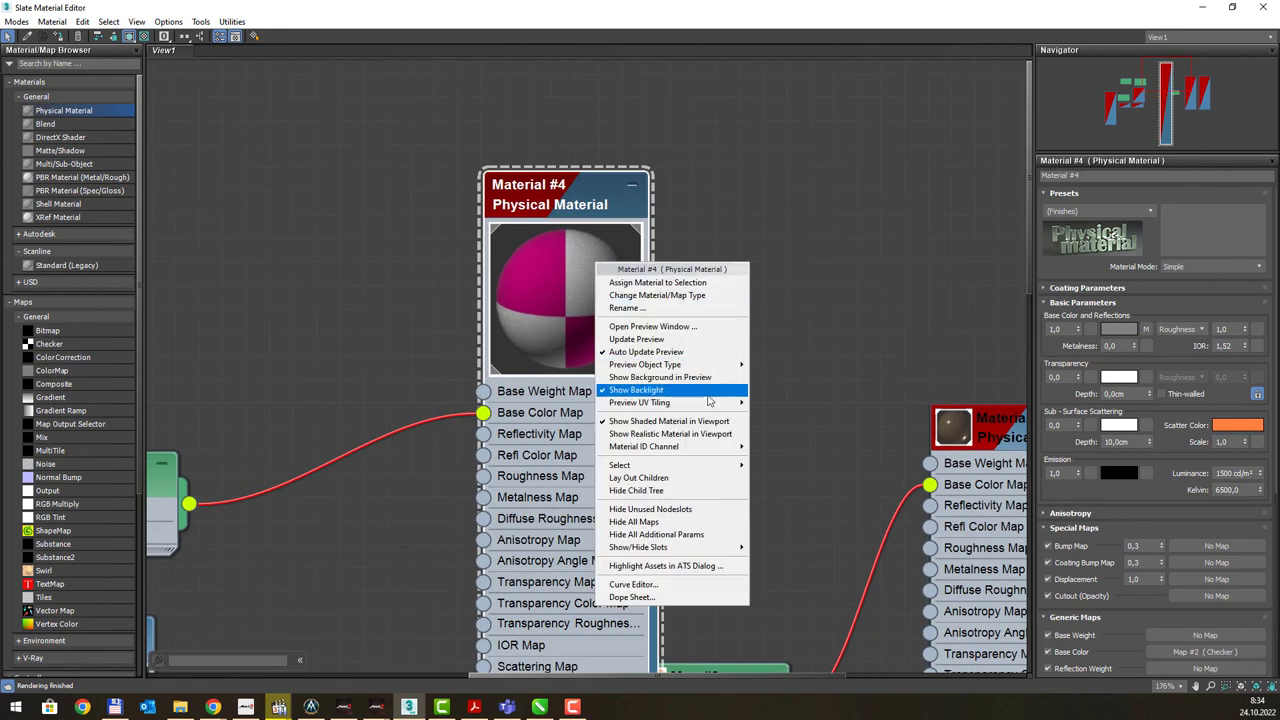
{"action": "mouse_move", "coordinate": [638, 547]}
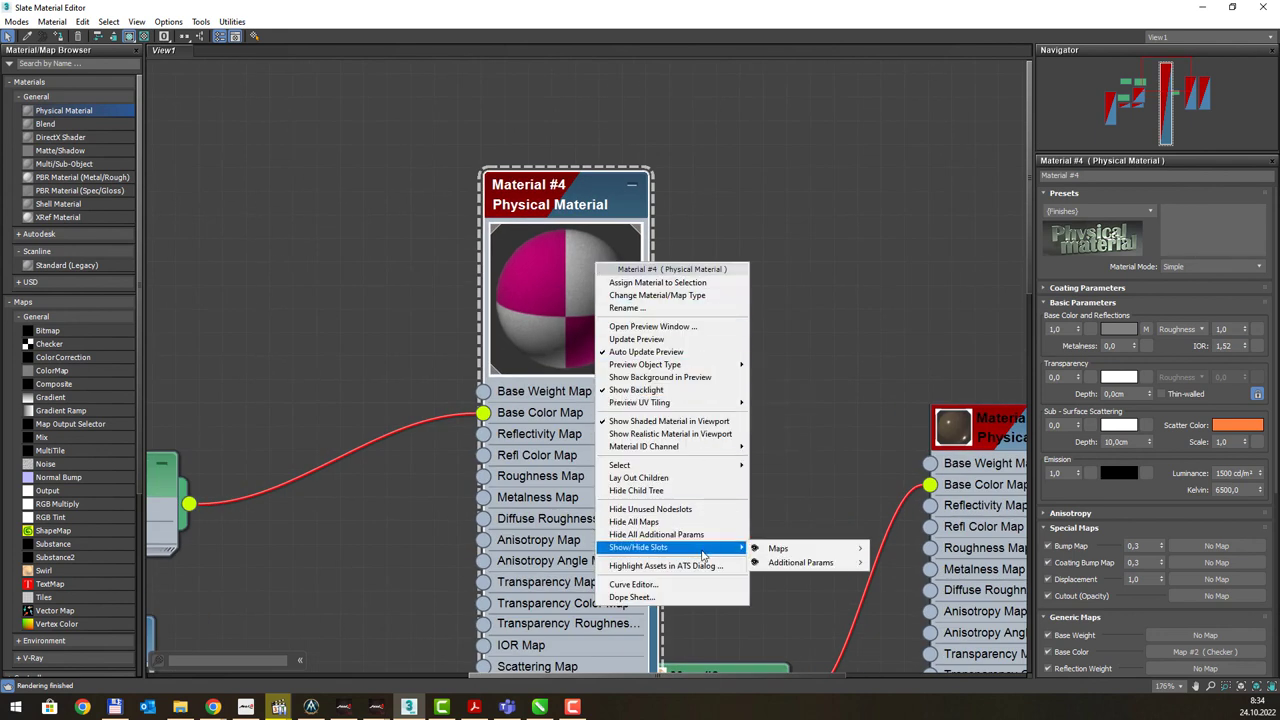
{"action": "mouse_move", "coordinate": [779, 548]}
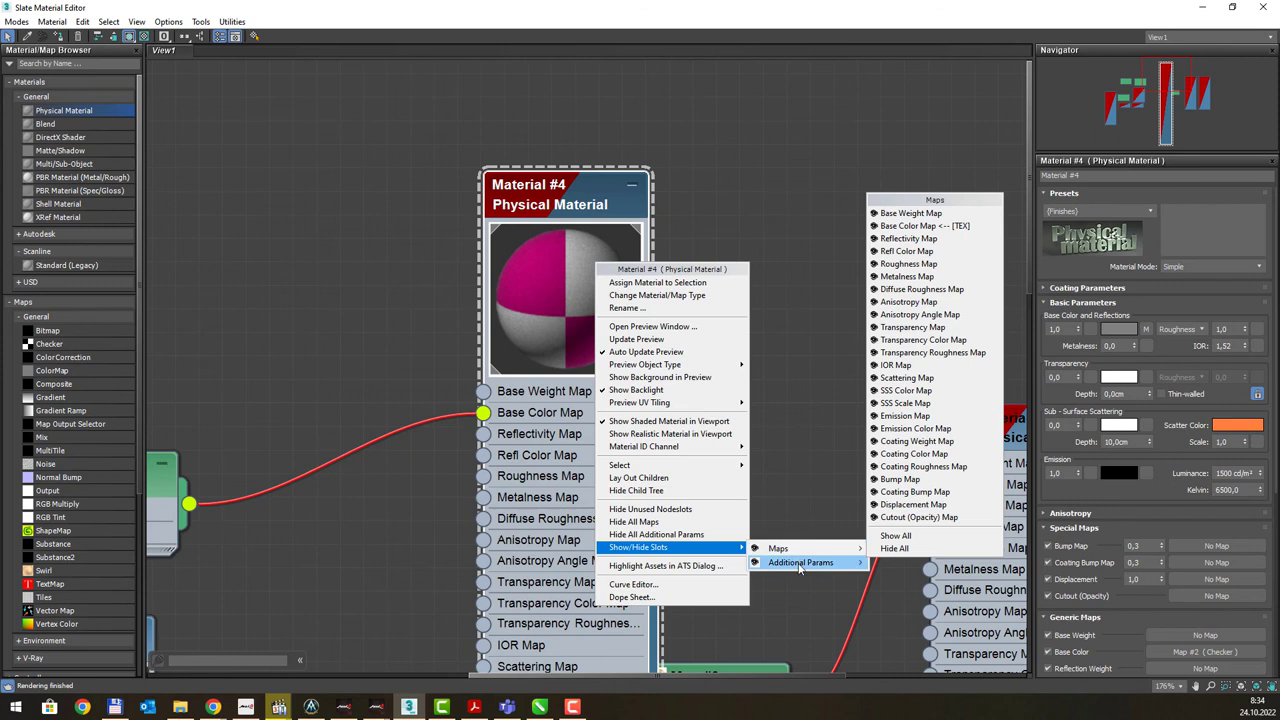
{"action": "left_click", "coordinate": [895, 560]}
{"action": "scroll", "coordinate": [695, 459], "scroll_direction": "down", "scroll_amount": 3}
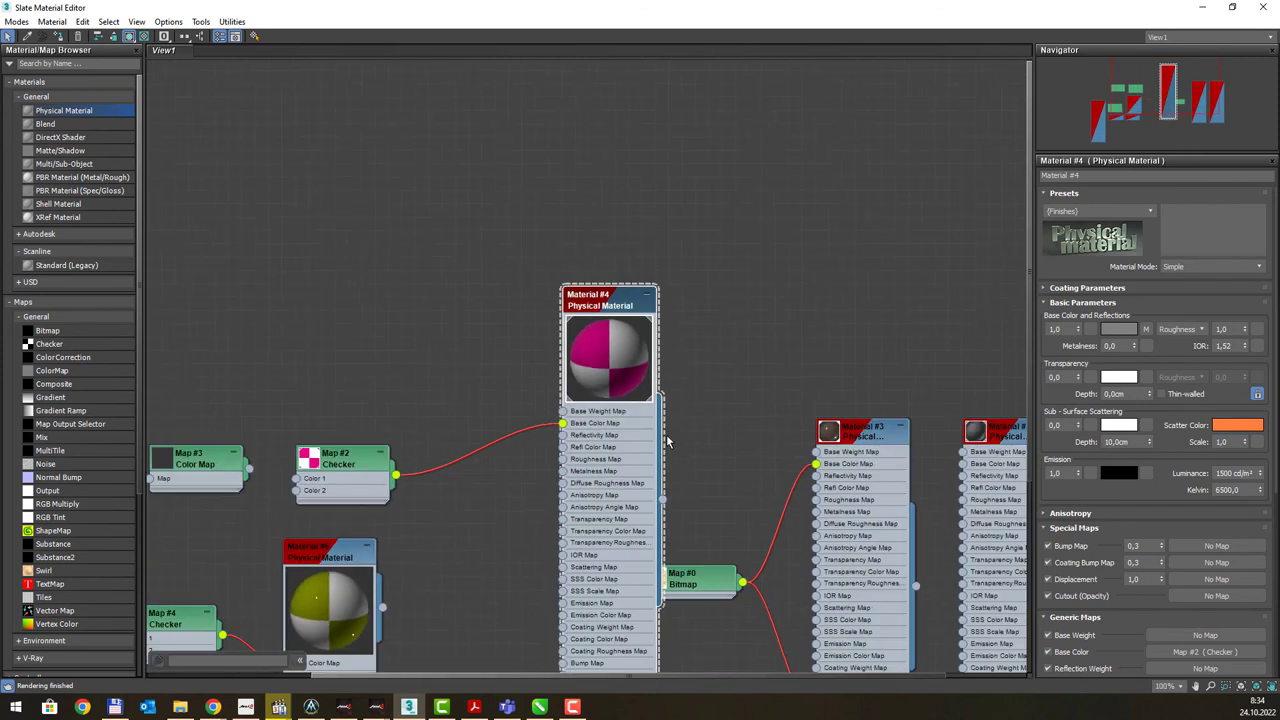
{"action": "scroll", "coordinate": [606, 330], "scroll_direction": "down", "scroll_amount": 1}
{"action": "scroll", "coordinate": [606, 314], "scroll_direction": "up", "scroll_amount": 1}
{"action": "right_click", "coordinate": [606, 312]}
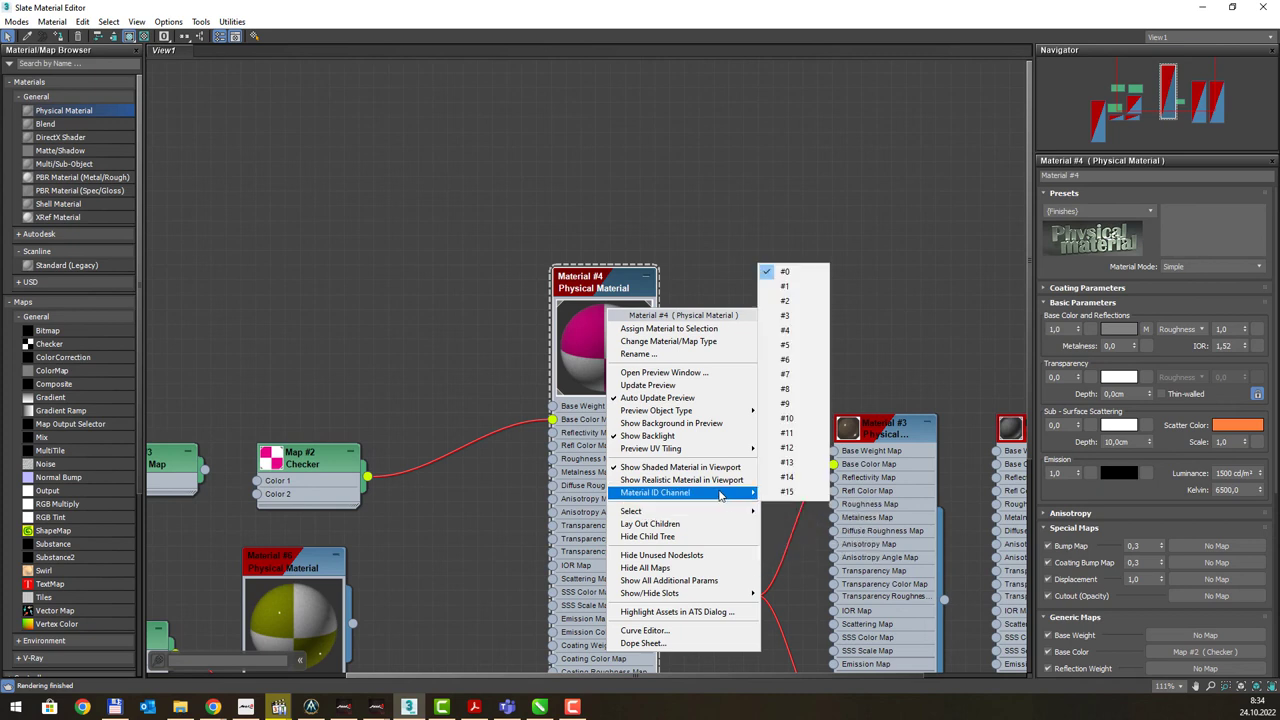
{"action": "left_click", "coordinate": [681, 631]}
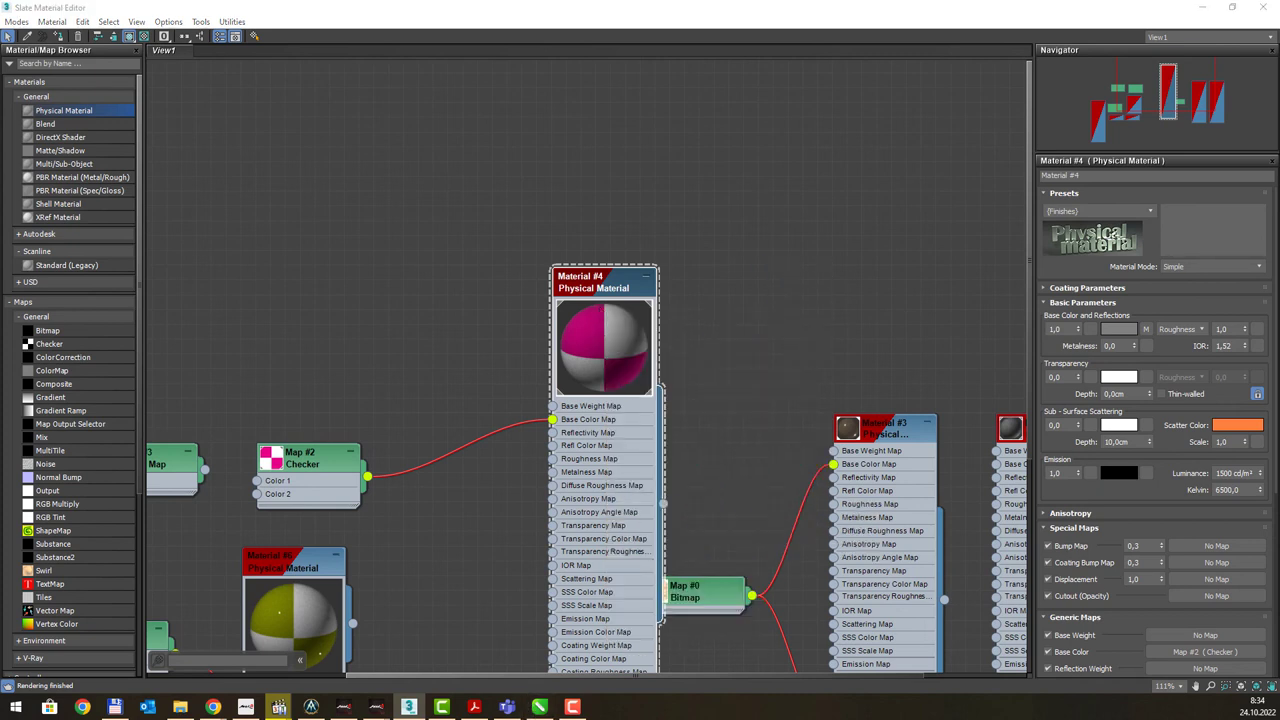
{"action": "left_click_drag", "start_coordinate": [990, 470], "coordinate": [825, 163]}
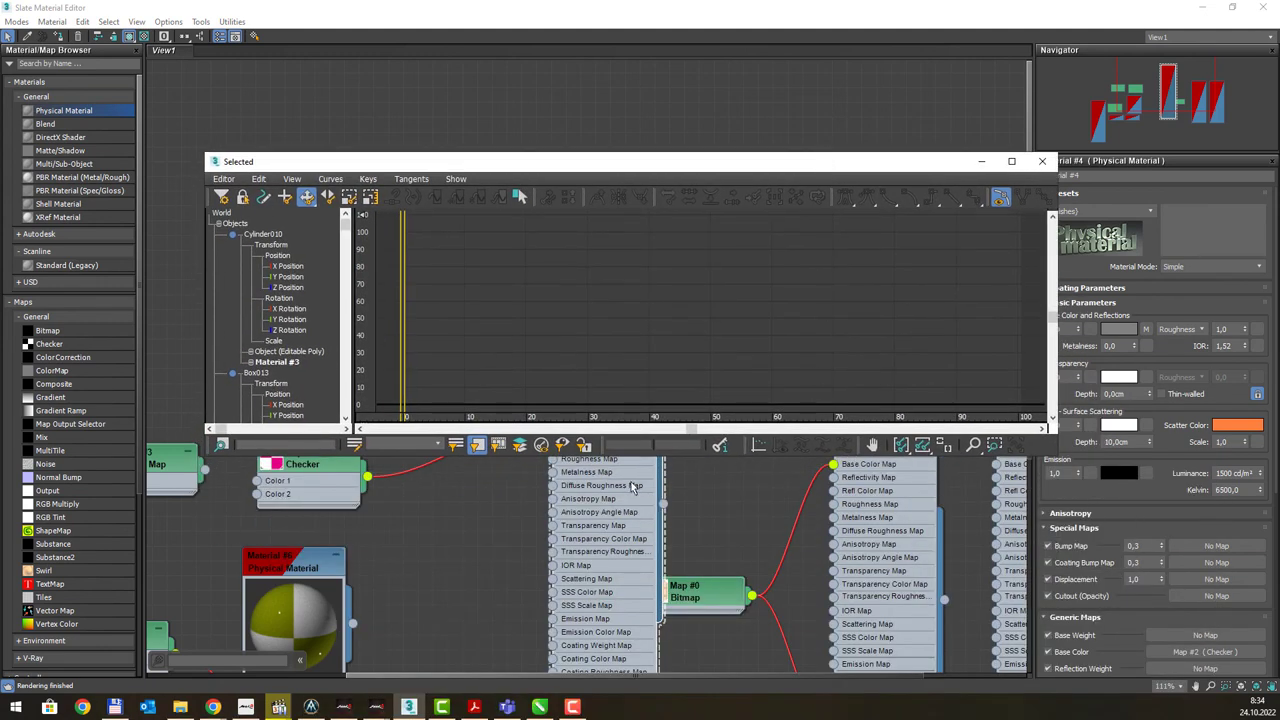
{"action": "left_click", "coordinate": [632, 486]}
{"action": "right_click", "coordinate": [609, 279]}
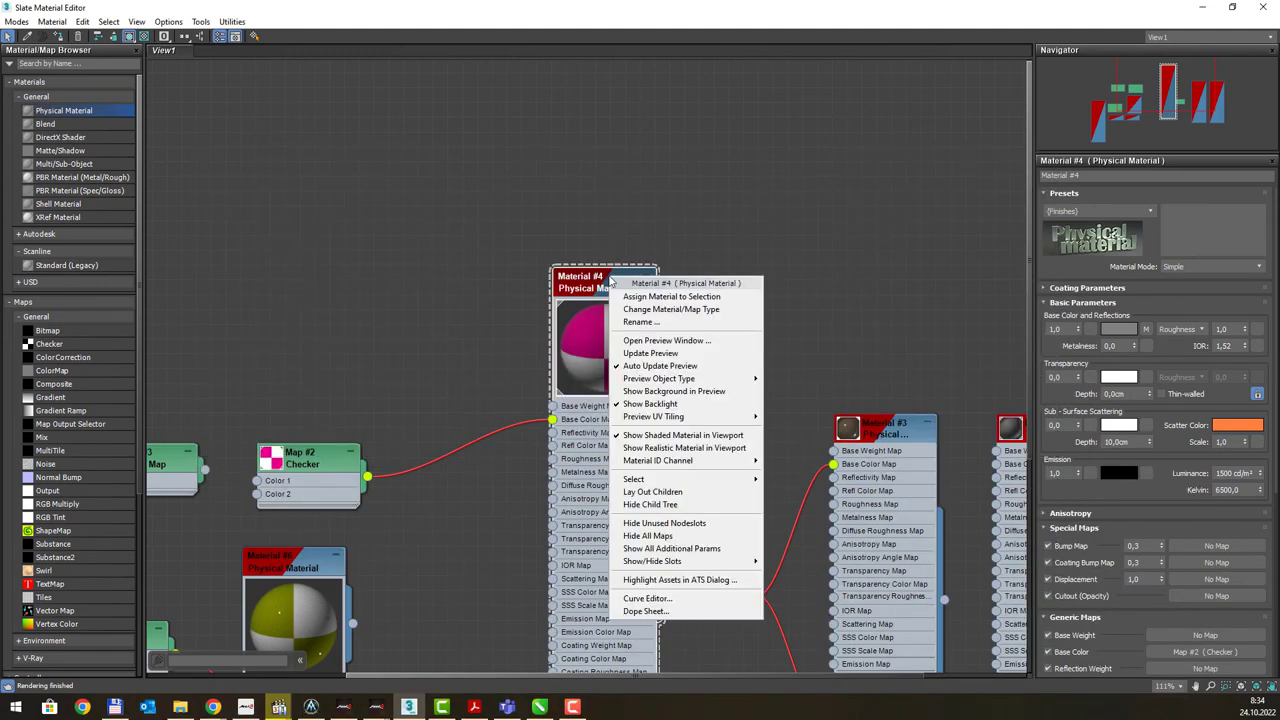
{"action": "left_click", "coordinate": [676, 612]}
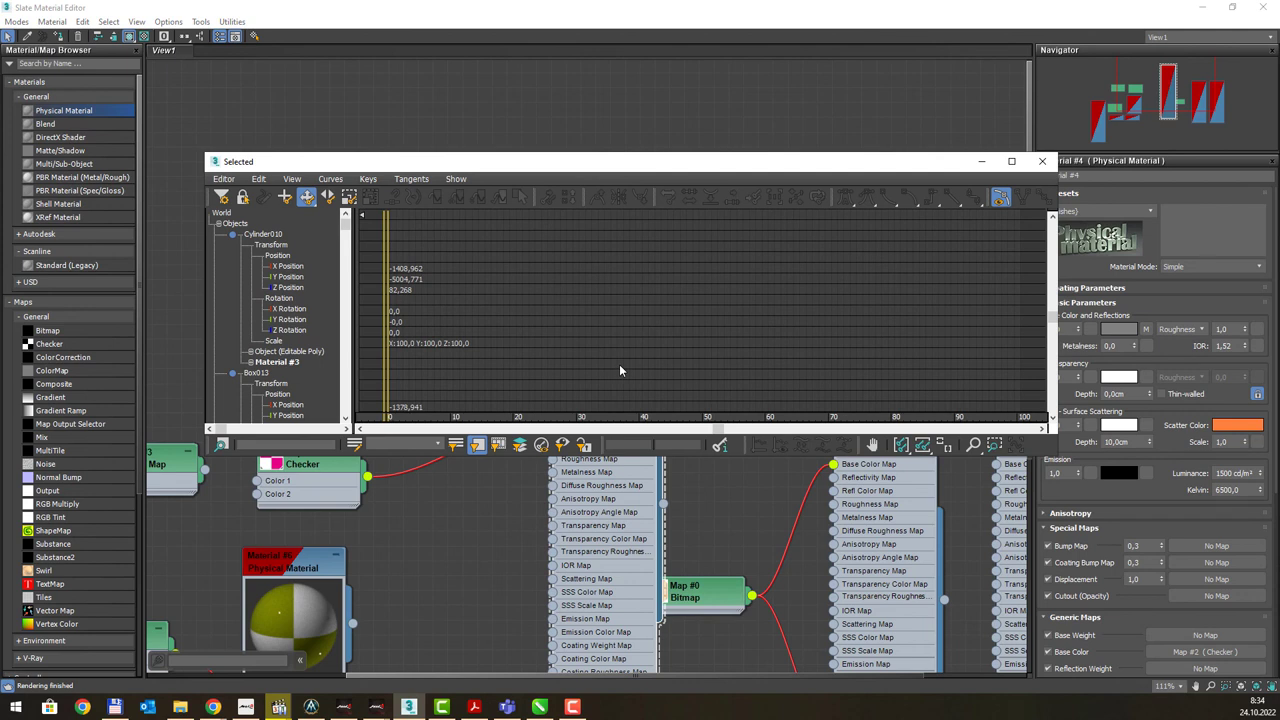
{"action": "left_click", "coordinate": [1042, 161]}
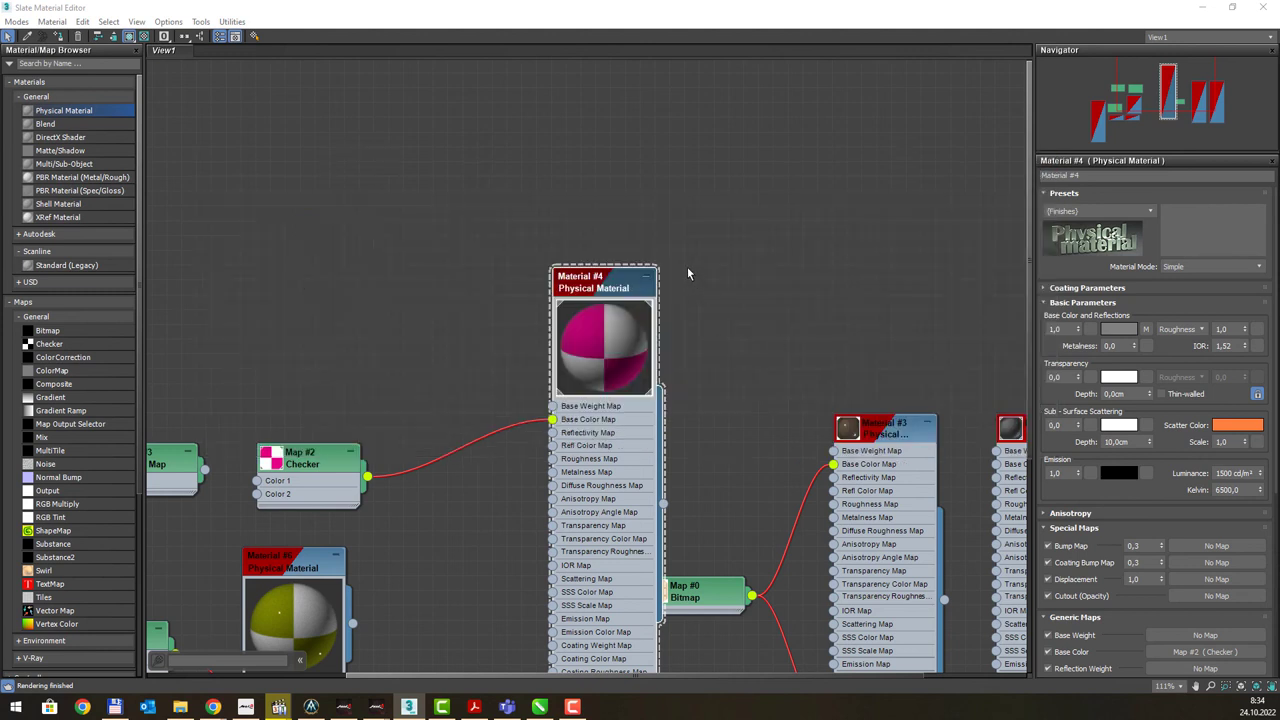
{"action": "right_click", "coordinate": [617, 292]}
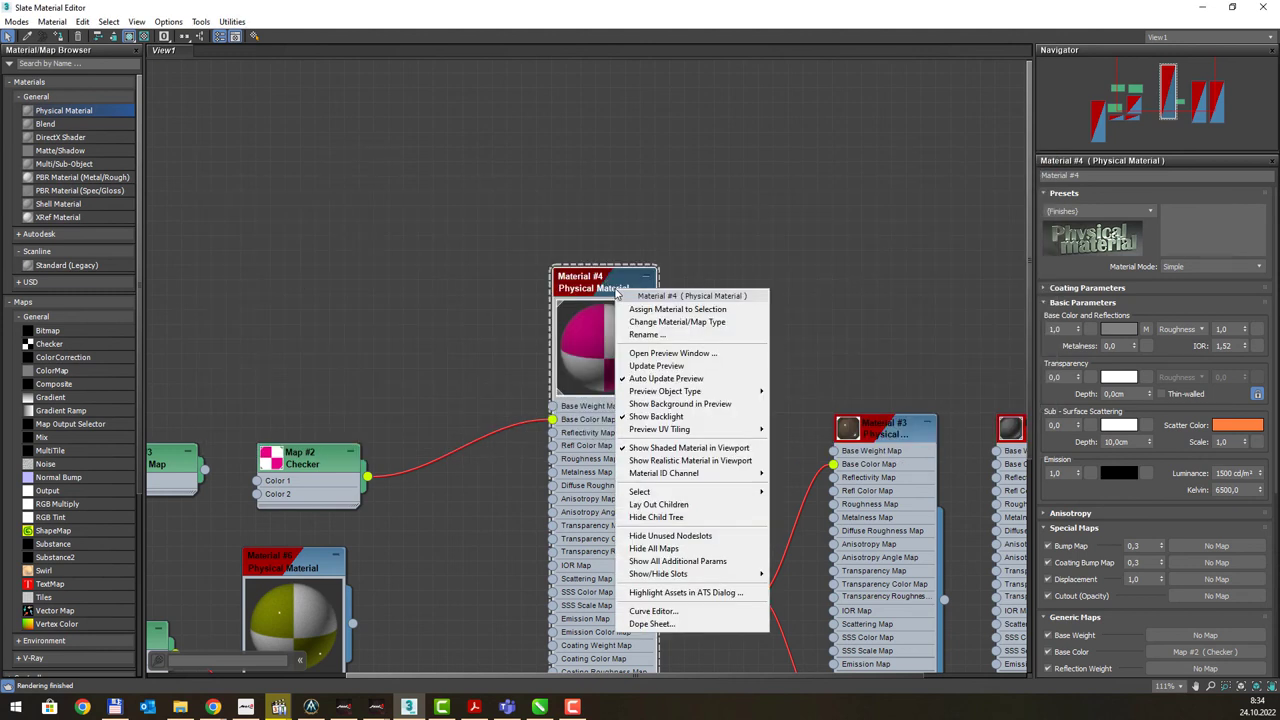
Move the Material #5 node up beside the Checker map and centre the node graph
{"action": "left_click", "coordinate": [637, 173]}
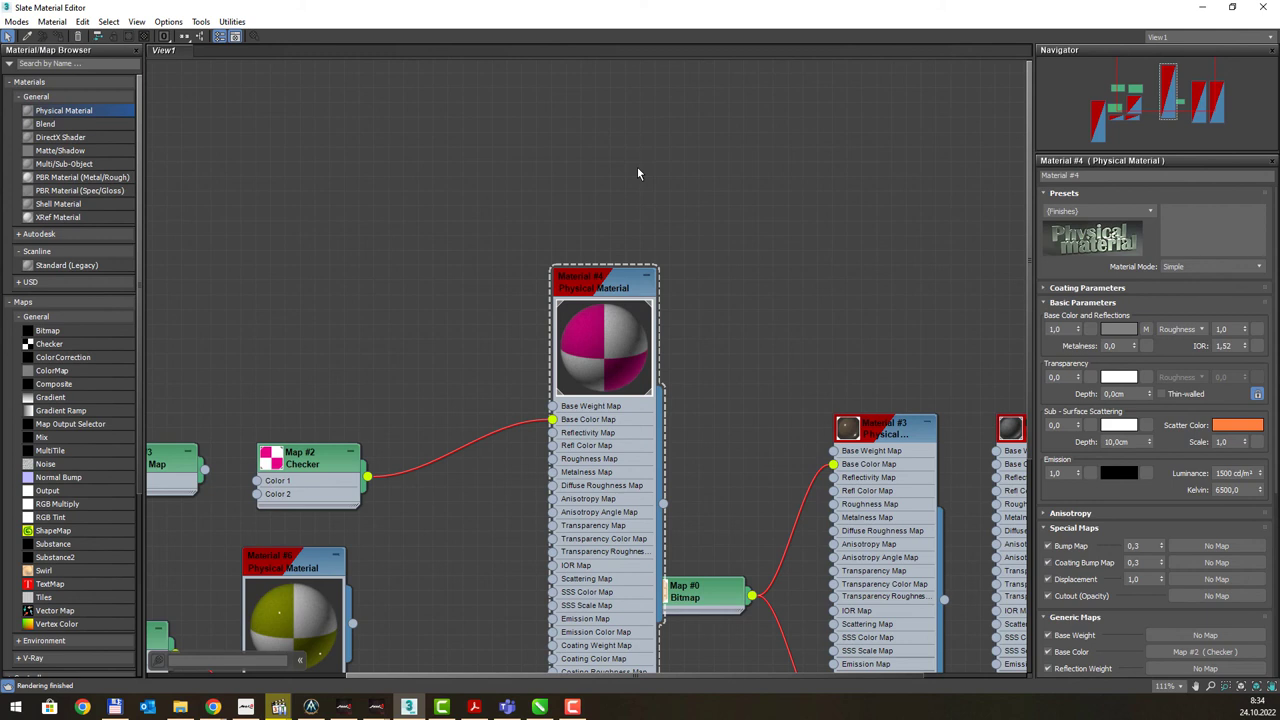
{"action": "scroll", "coordinate": [637, 174], "scroll_direction": "down", "scroll_amount": 2}
{"action": "scroll", "coordinate": [637, 174], "scroll_direction": "down", "scroll_amount": 2}
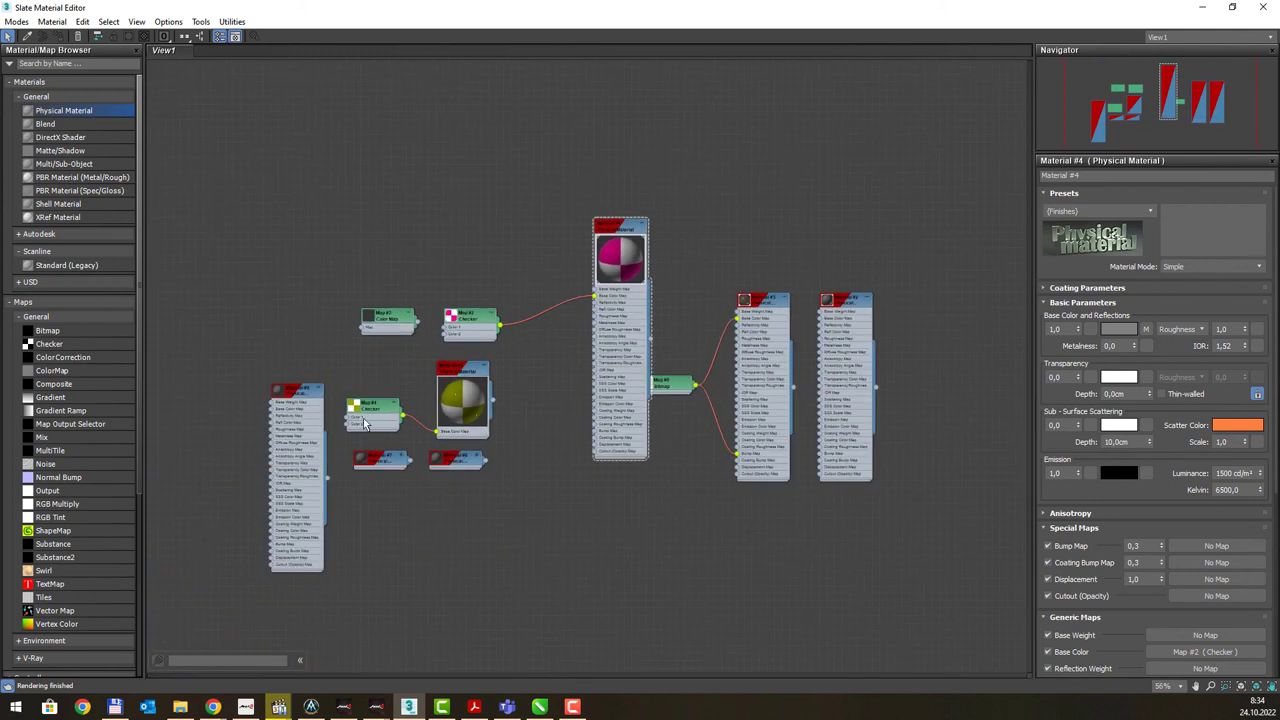
{"action": "left_click_drag", "start_coordinate": [290, 394], "coordinate": [245, 282]}
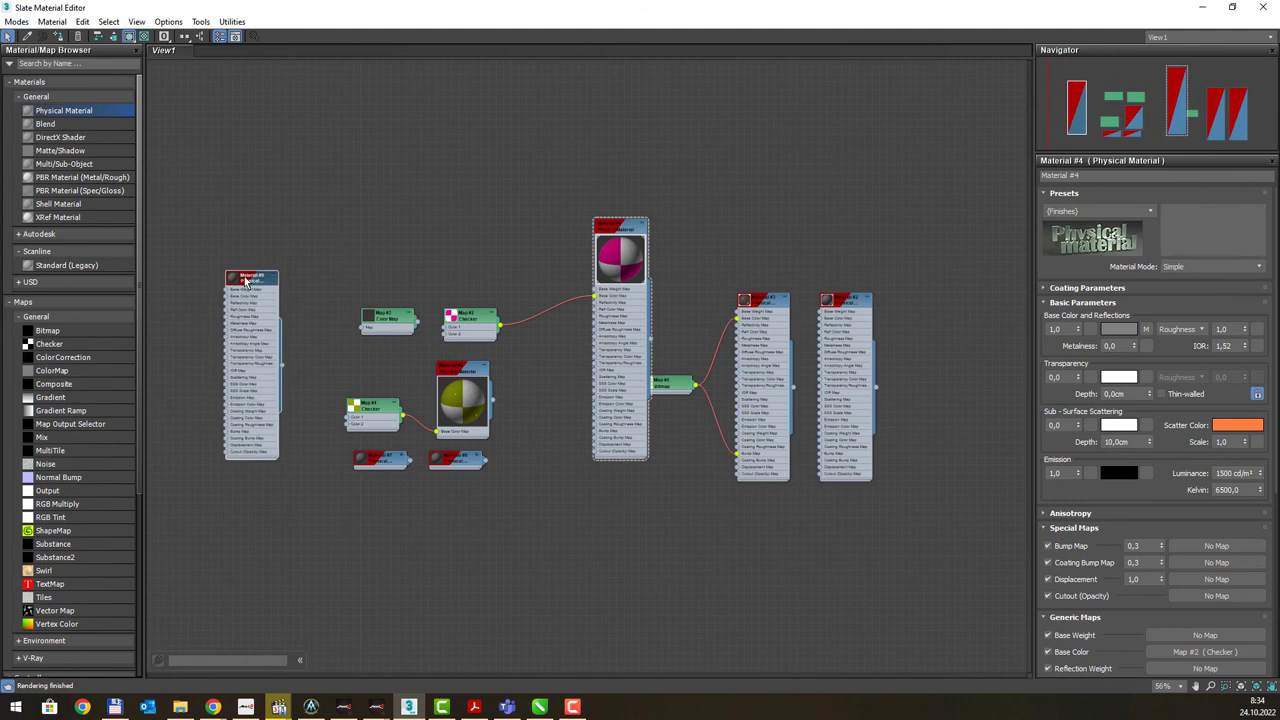
{"action": "middle_click_drag", "start_coordinate": [382, 187], "coordinate": [458, 302]}
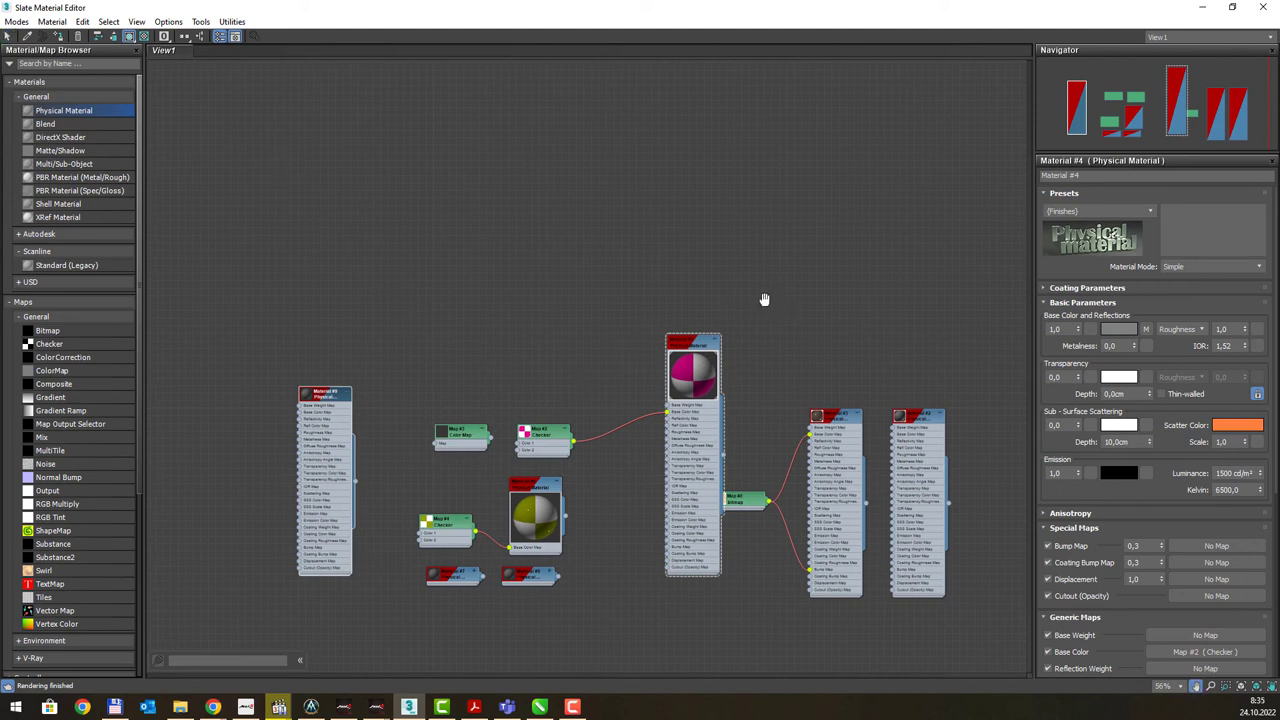
{"action": "middle_click_drag", "start_coordinate": [763, 294], "coordinate": [668, 240]}
{"action": "middle_click_drag", "start_coordinate": [376, 157], "coordinate": [527, 159]}
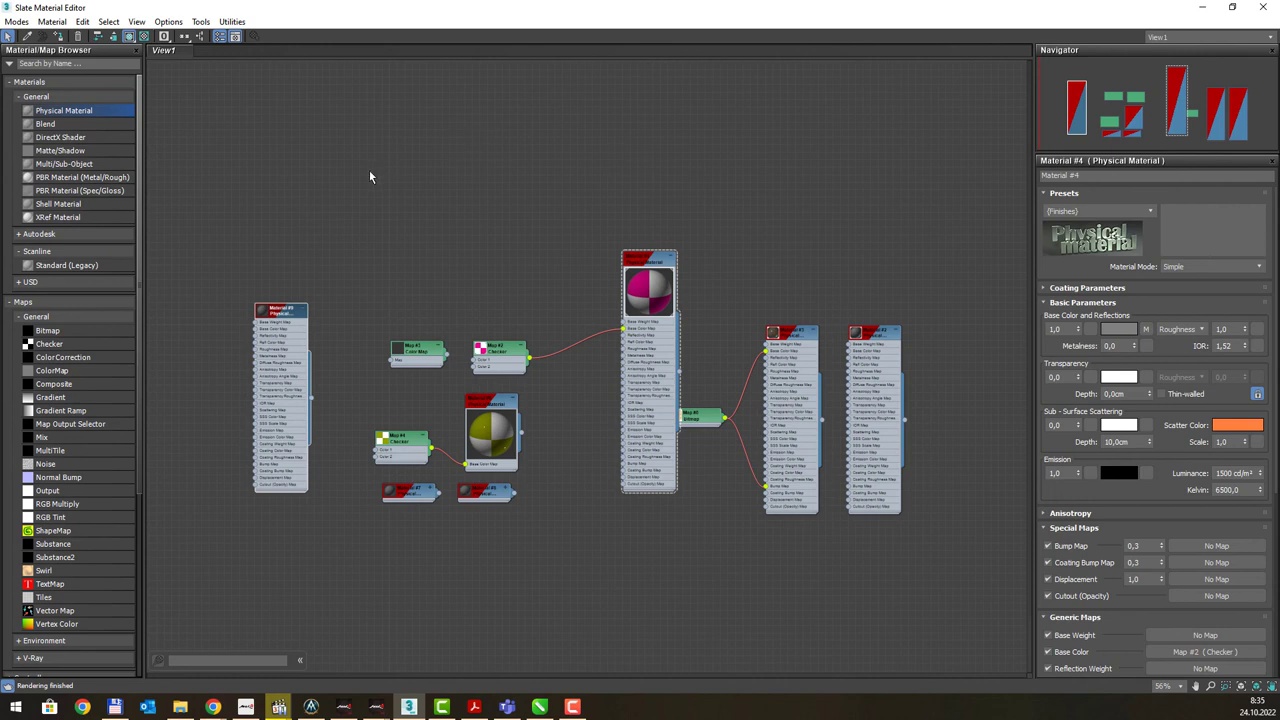
Create two new node views, View2 and View3
{"action": "right_click", "coordinate": [298, 49]}
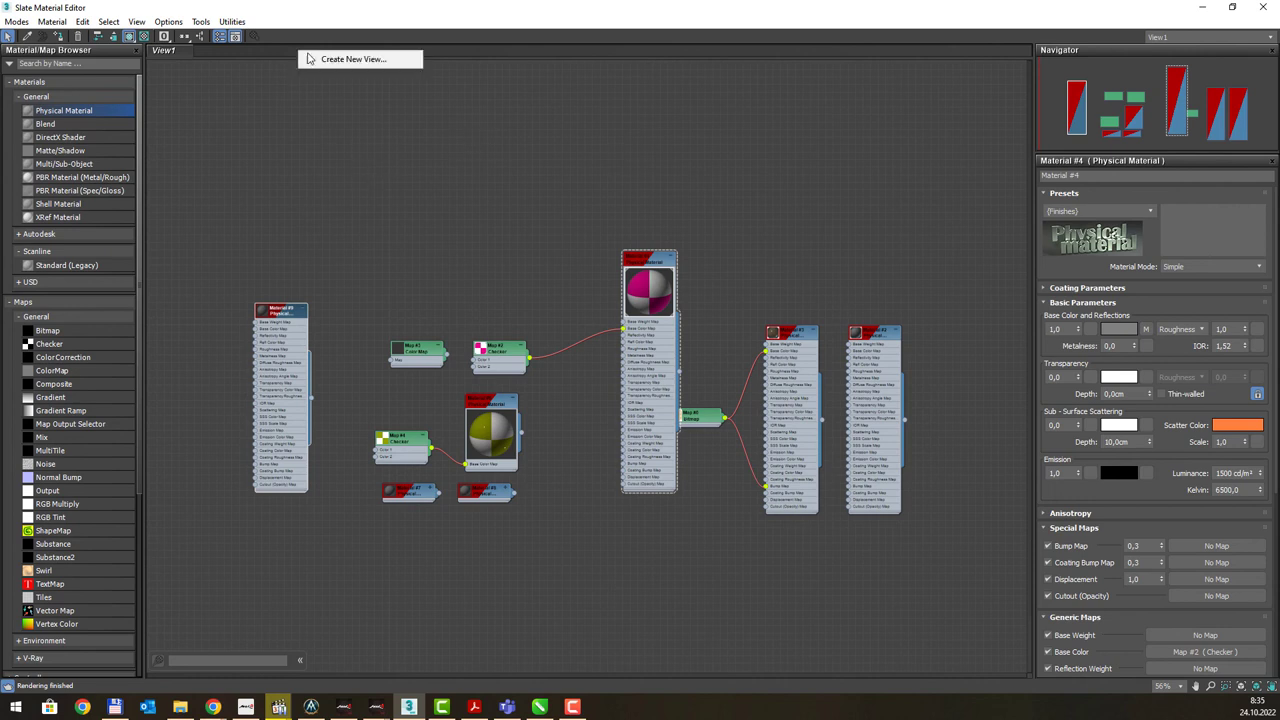
{"action": "left_click", "coordinate": [320, 62]}
{"action": "left_click", "coordinate": [322, 77]}
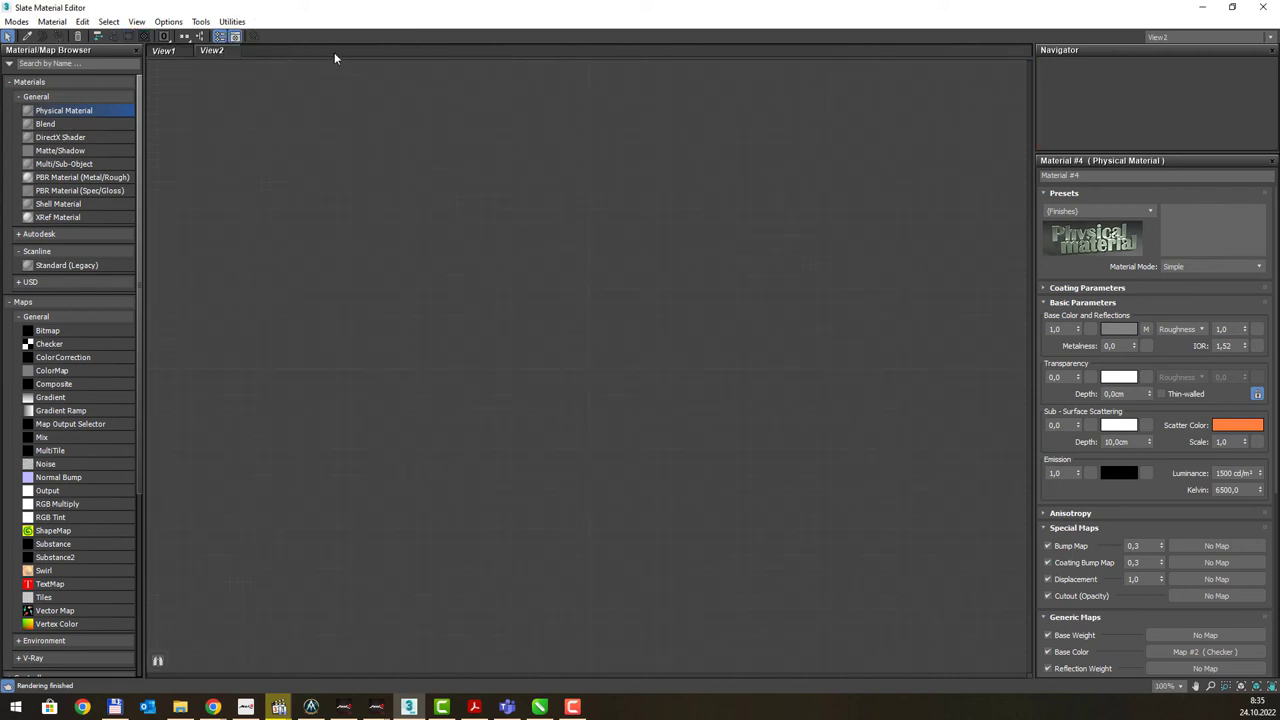
{"action": "right_click", "coordinate": [335, 54]}
{"action": "left_click", "coordinate": [347, 64]}
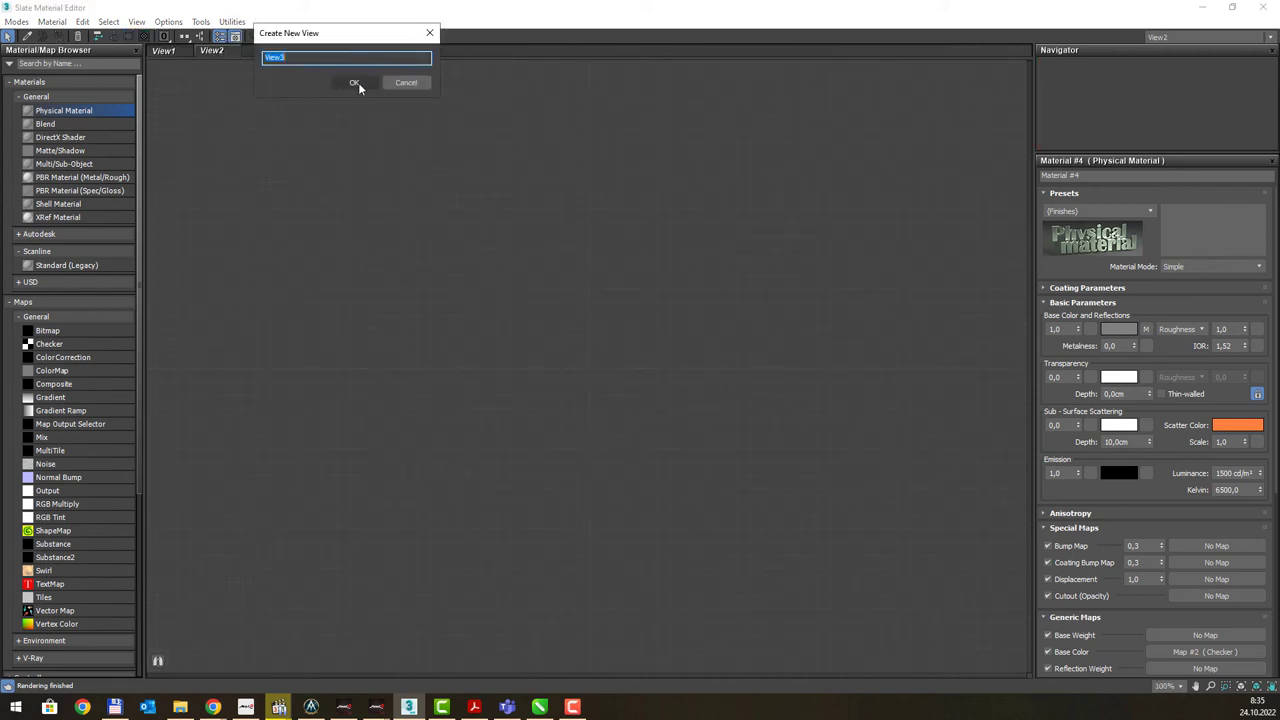
{"action": "left_click", "coordinate": [358, 82]}
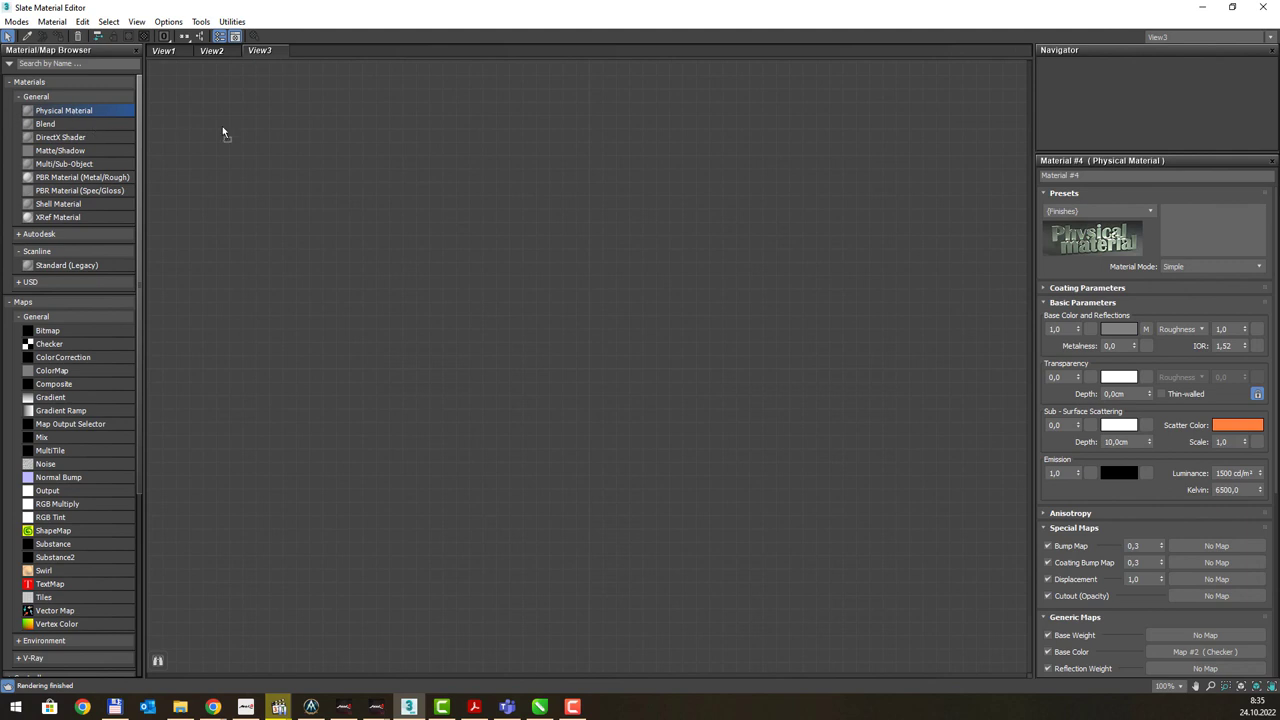
Add a Physical Material and a Checker map to View3, then show the empty View2
{"action": "left_click_drag", "start_coordinate": [222, 130], "coordinate": [446, 157]}
{"action": "mouse_move", "coordinate": [49, 343]}
{"action": "left_mouse_down"}
{"action": "mouse_move", "coordinate": [235, 200]}
{"action": "mouse_move", "coordinate": [390, 189]}
{"action": "left_mouse_up"}
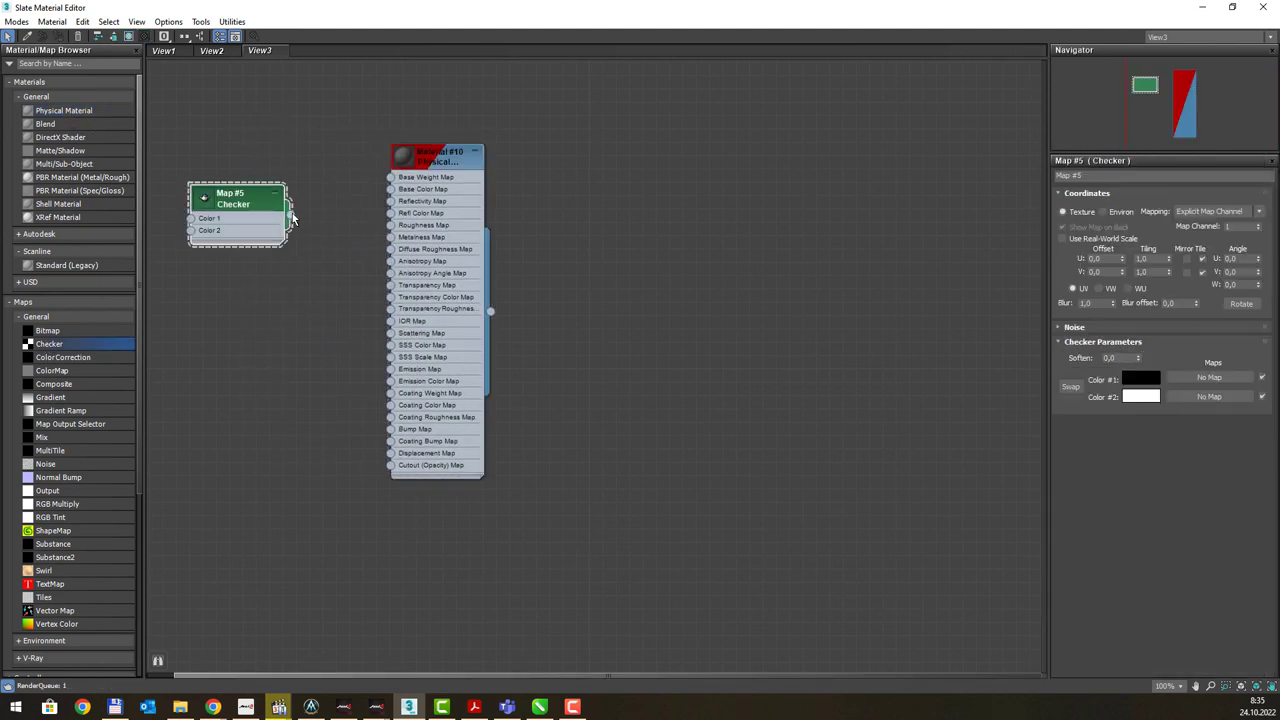
{"action": "left_click", "coordinate": [215, 51]}
{"action": "left_click", "coordinate": [165, 51]}
Bring the tables' material into View2 and maximize the Slate editor
{"action": "left_click", "coordinate": [211, 51]}
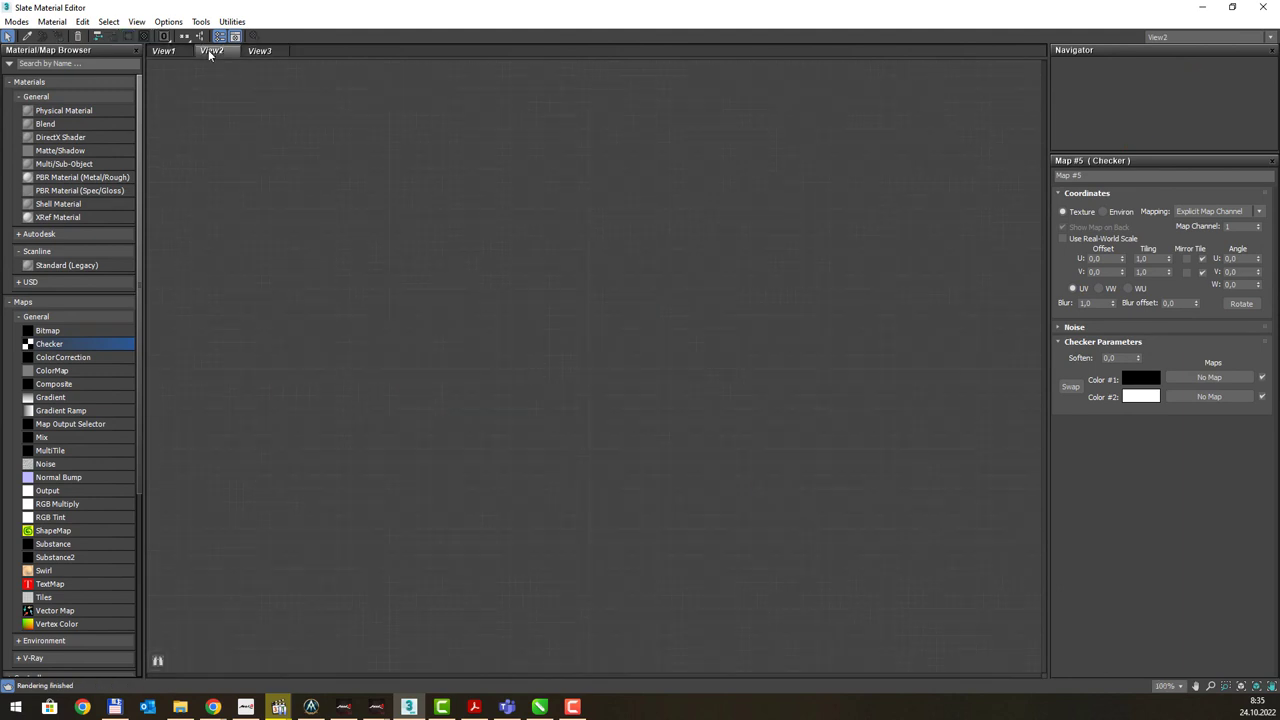
{"action": "left_click_drag", "start_coordinate": [318, 18], "coordinate": [609, 410]}
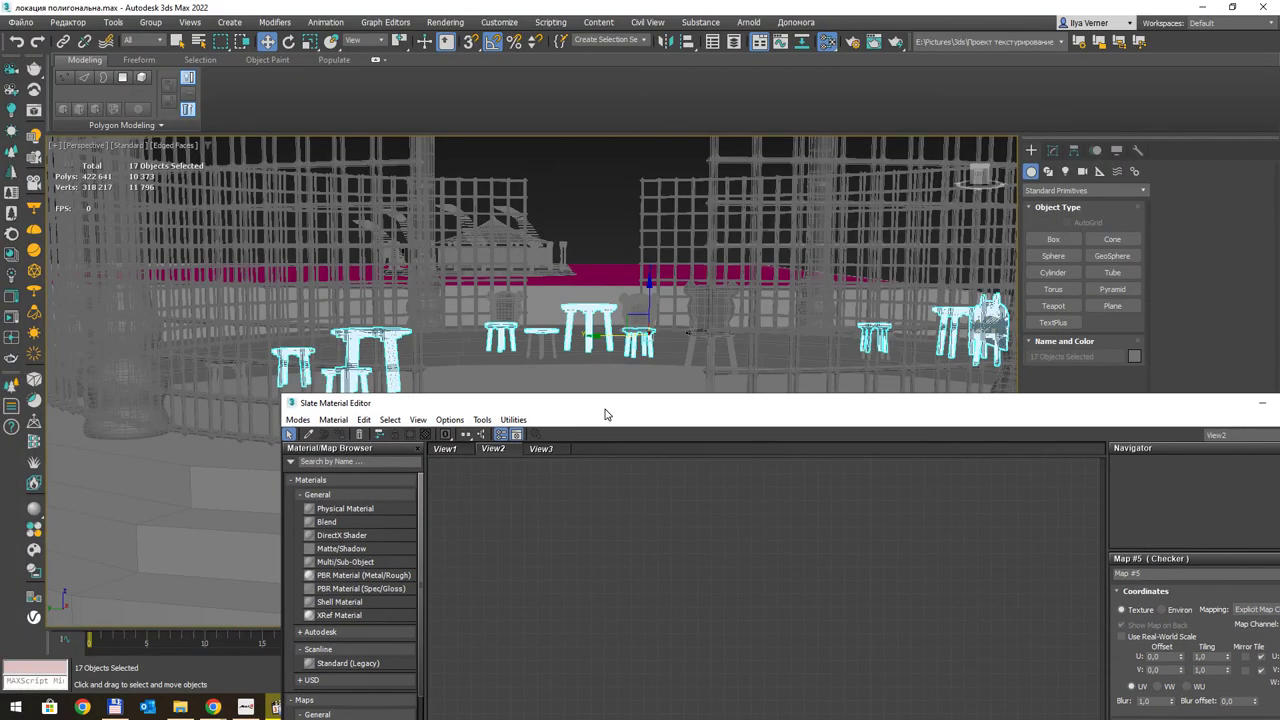
{"action": "left_click", "coordinate": [309, 434]}
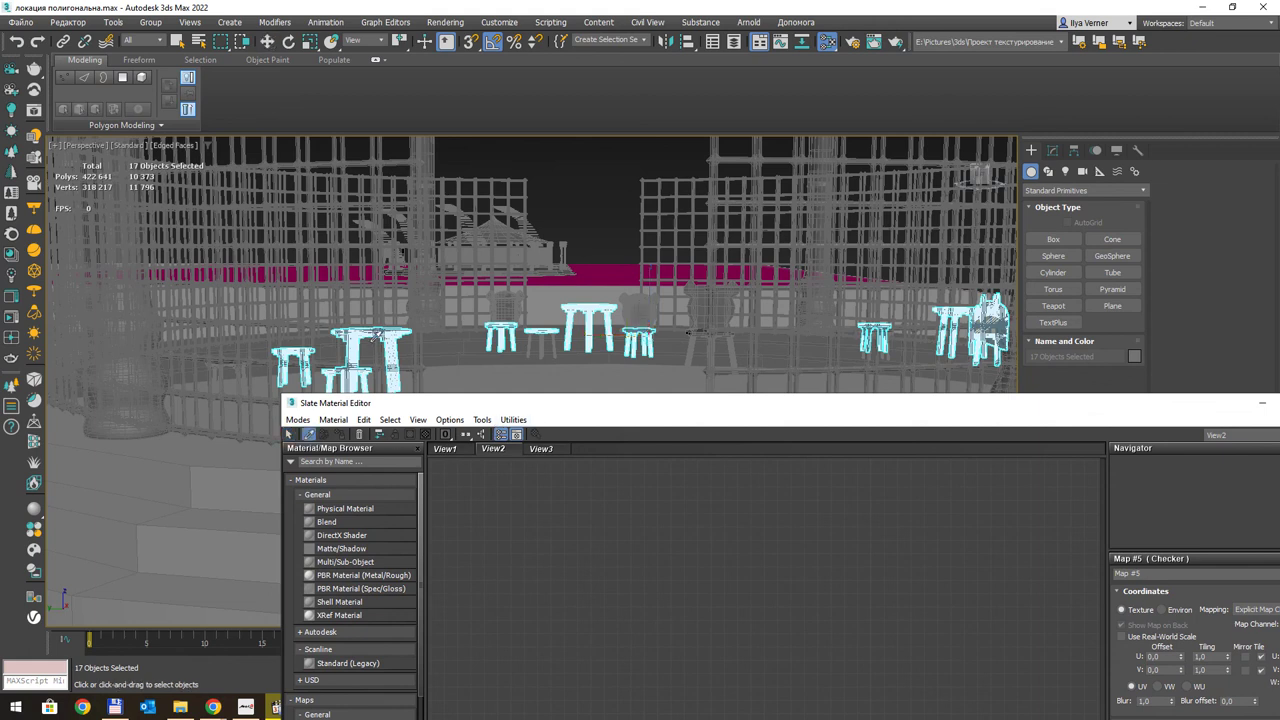
{"action": "left_click", "coordinate": [388, 336]}
{"action": "left_click_drag", "start_coordinate": [596, 411], "coordinate": [420, 290]}
{"action": "double_click", "coordinate": [414, 283]}
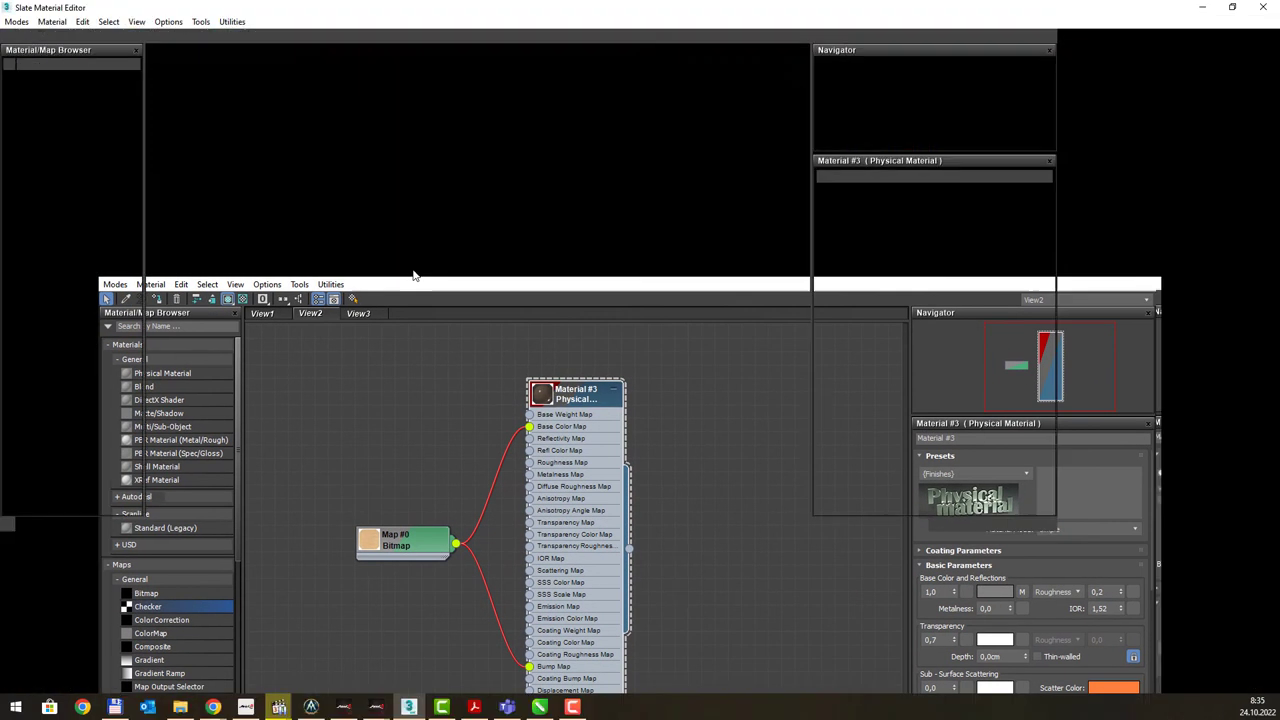
Rename View2 to 'Дерево' and View3 to 'Метали'
{"action": "right_click", "coordinate": [225, 55]}
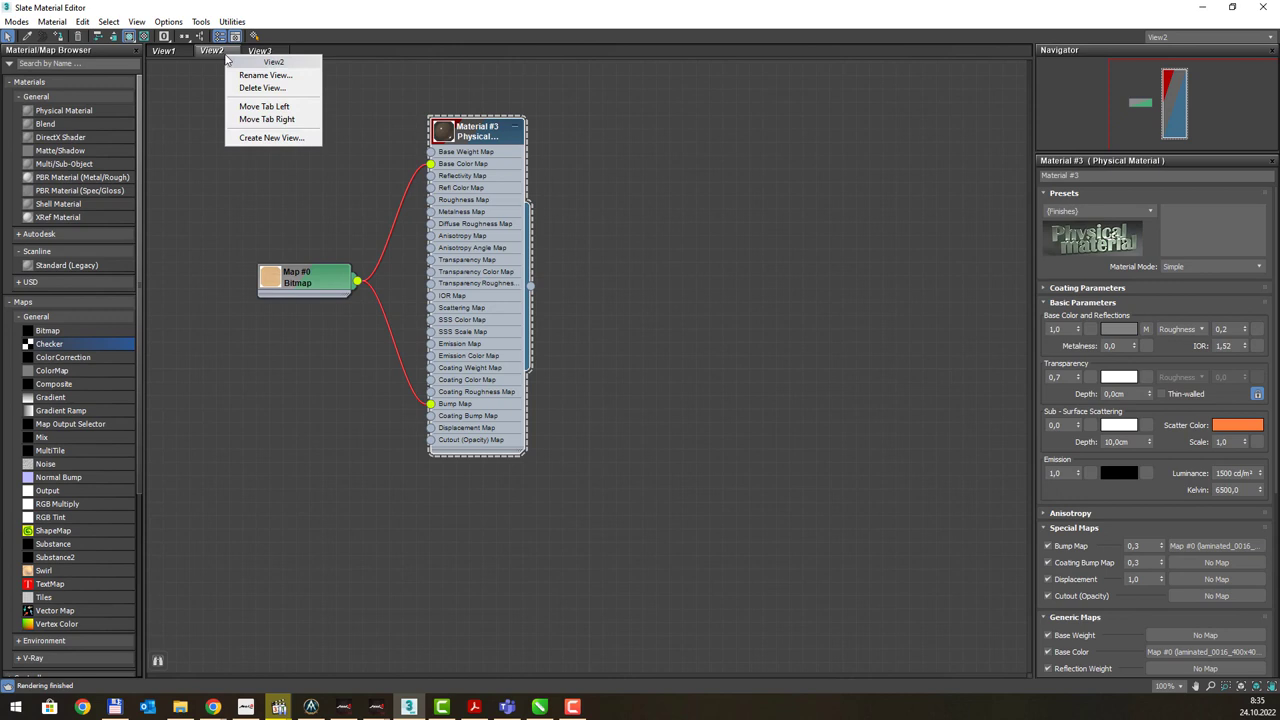
{"action": "left_click", "coordinate": [240, 75]}
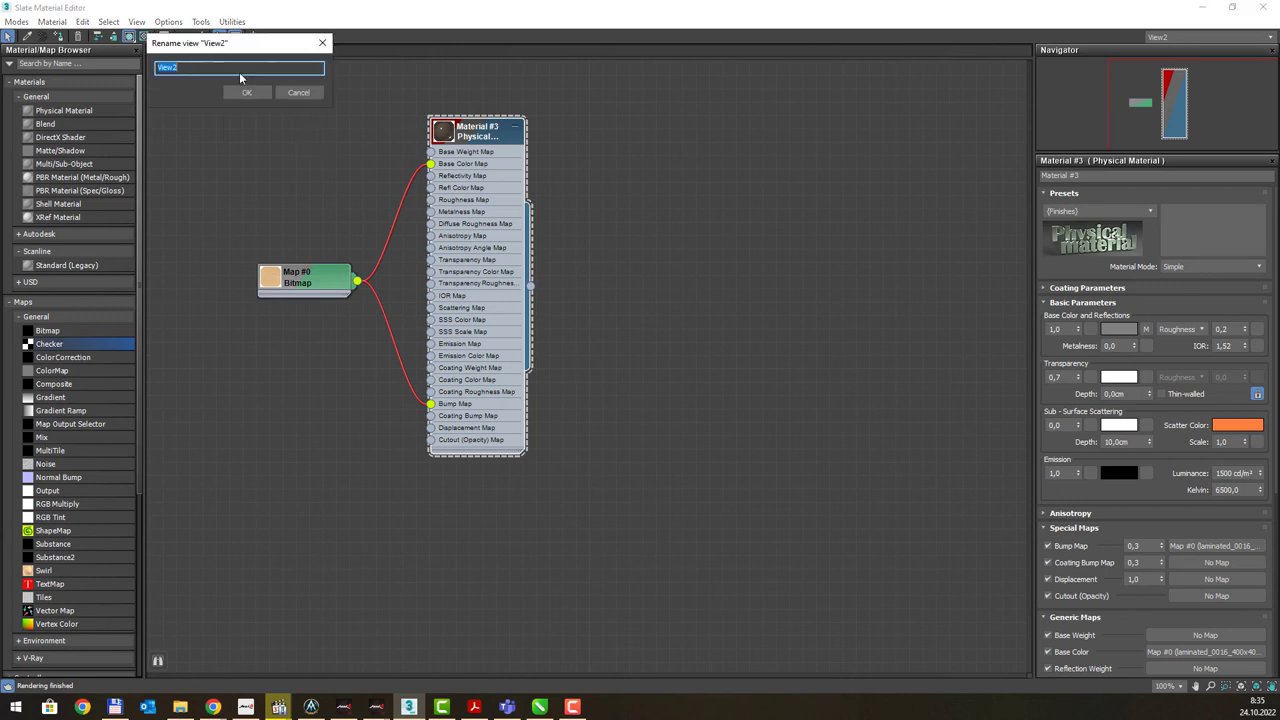
{"action": "type", "text": "Дерево"}
{"action": "key", "text": "Return"}
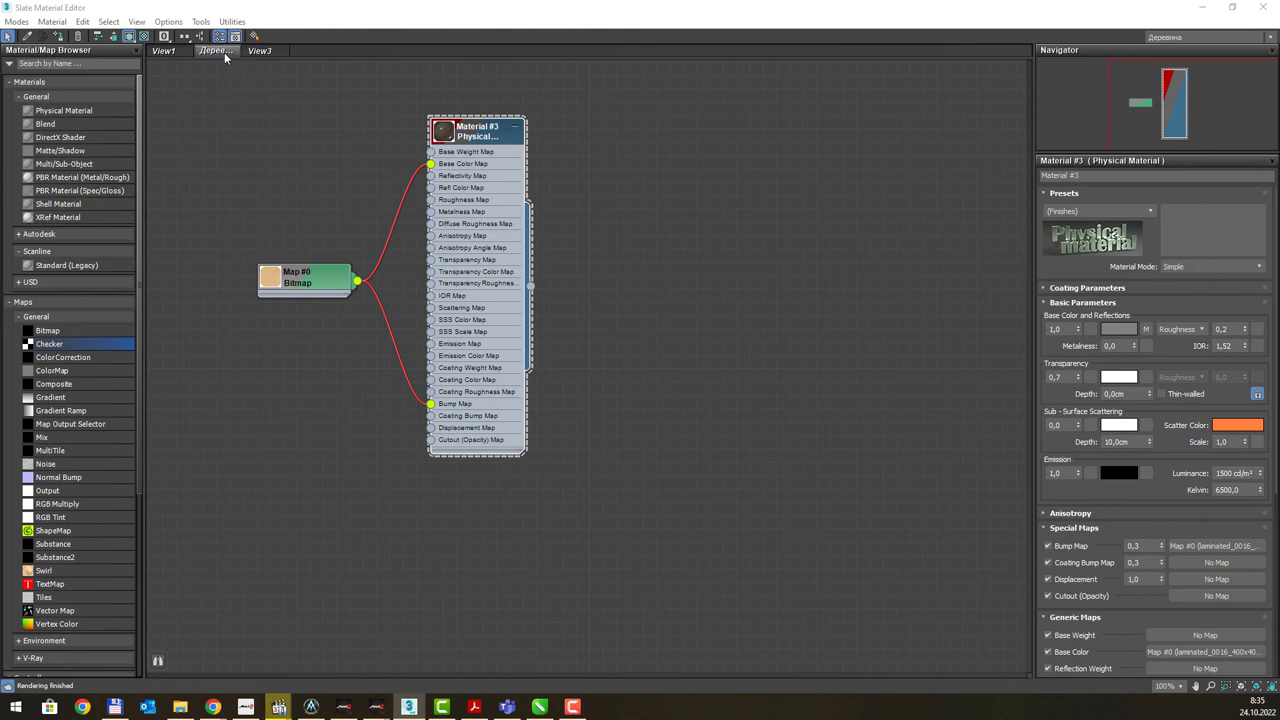
{"action": "left_click", "coordinate": [250, 55]}
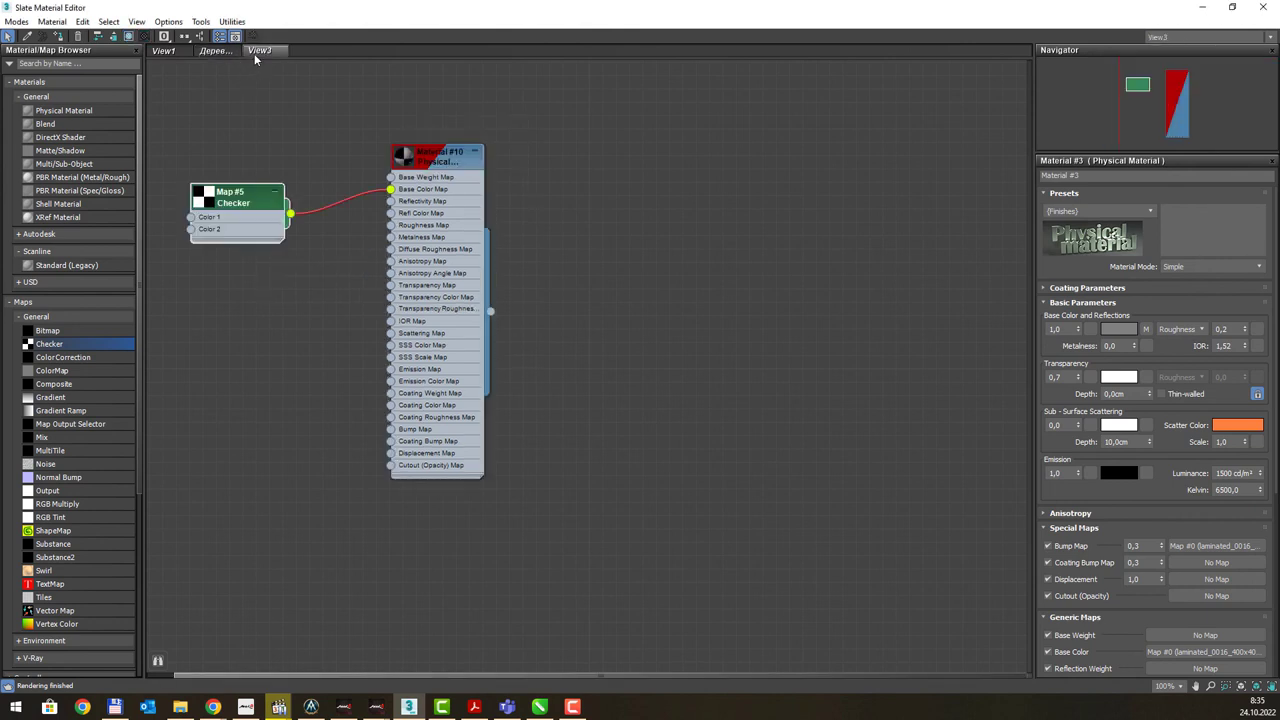
{"action": "right_click", "coordinate": [254, 53]}
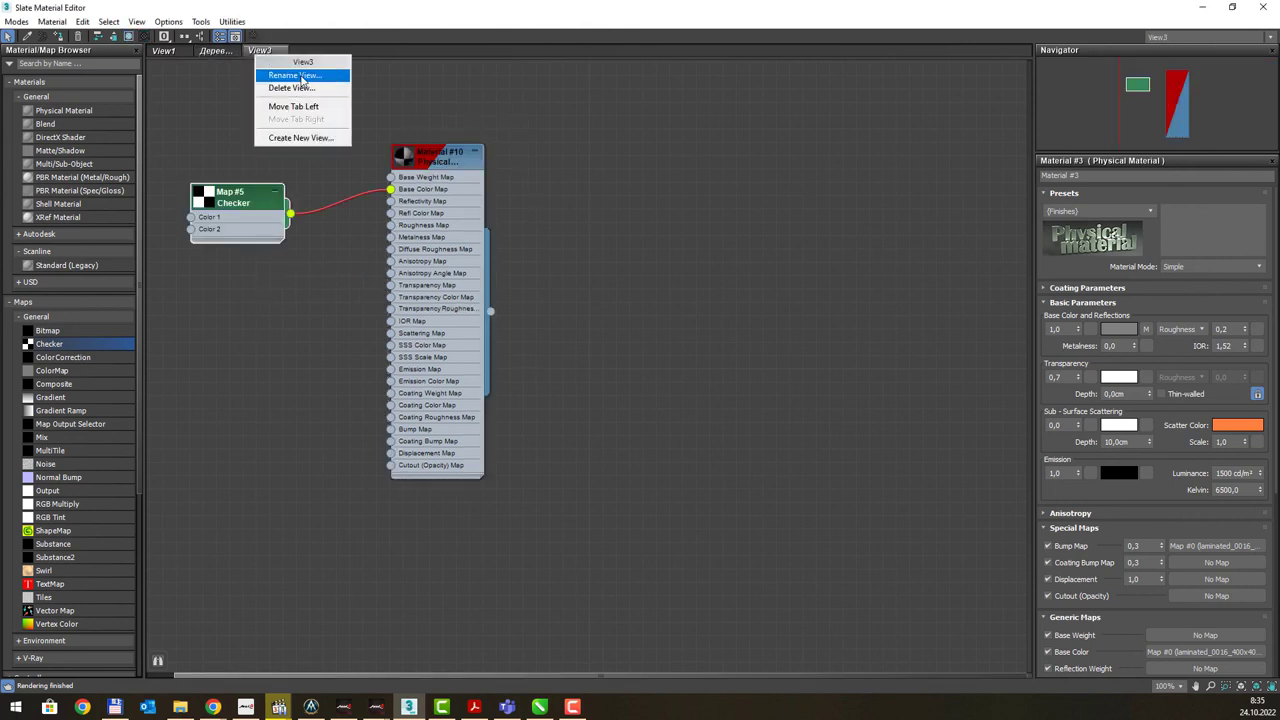
{"action": "left_click", "coordinate": [290, 75]}
{"action": "type", "text": "М"}
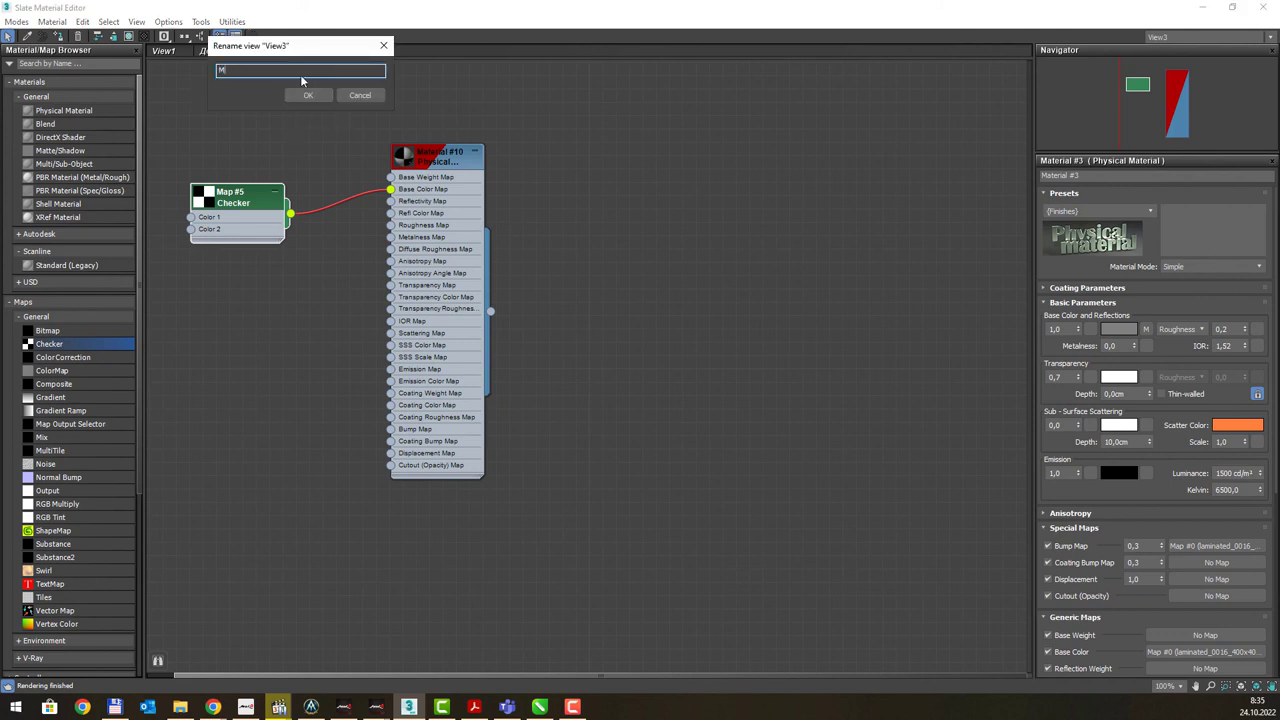
{"action": "type", "text": "еталл"}
{"action": "key", "text": "Return"}
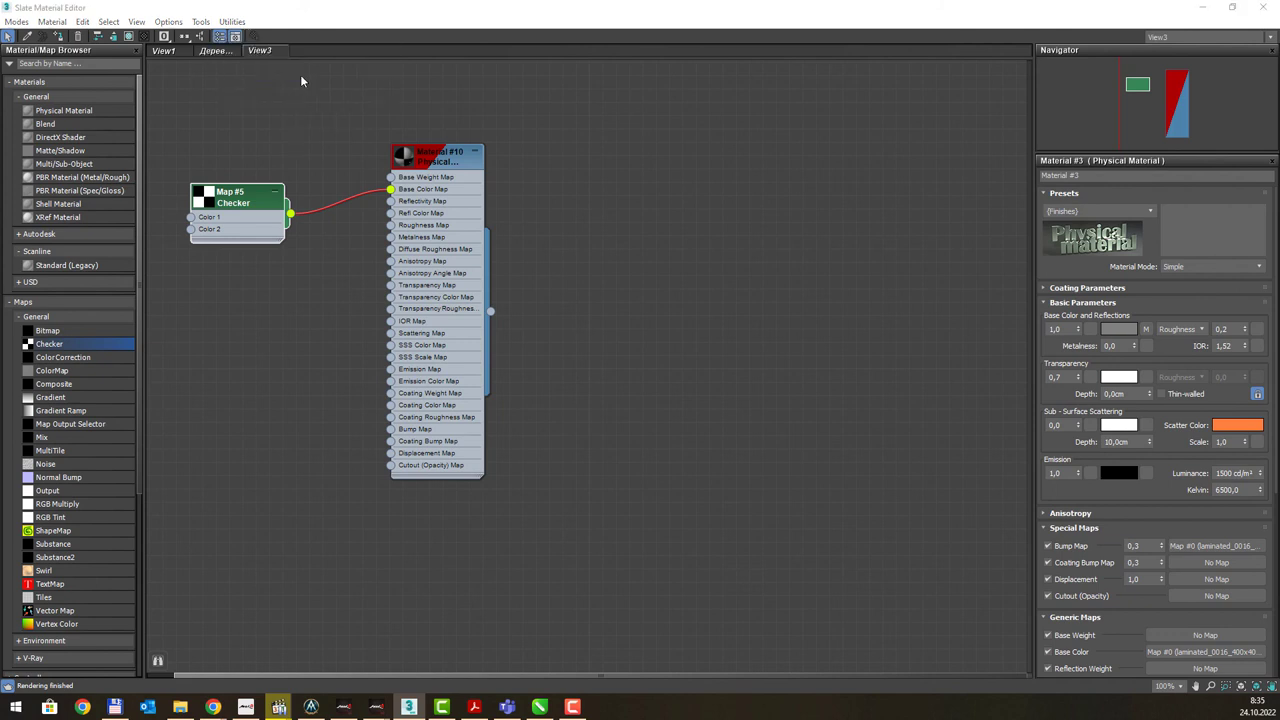
Rename View1 to 'оточенния' for the environment, then check each view tab
{"action": "left_click", "coordinate": [166, 51]}
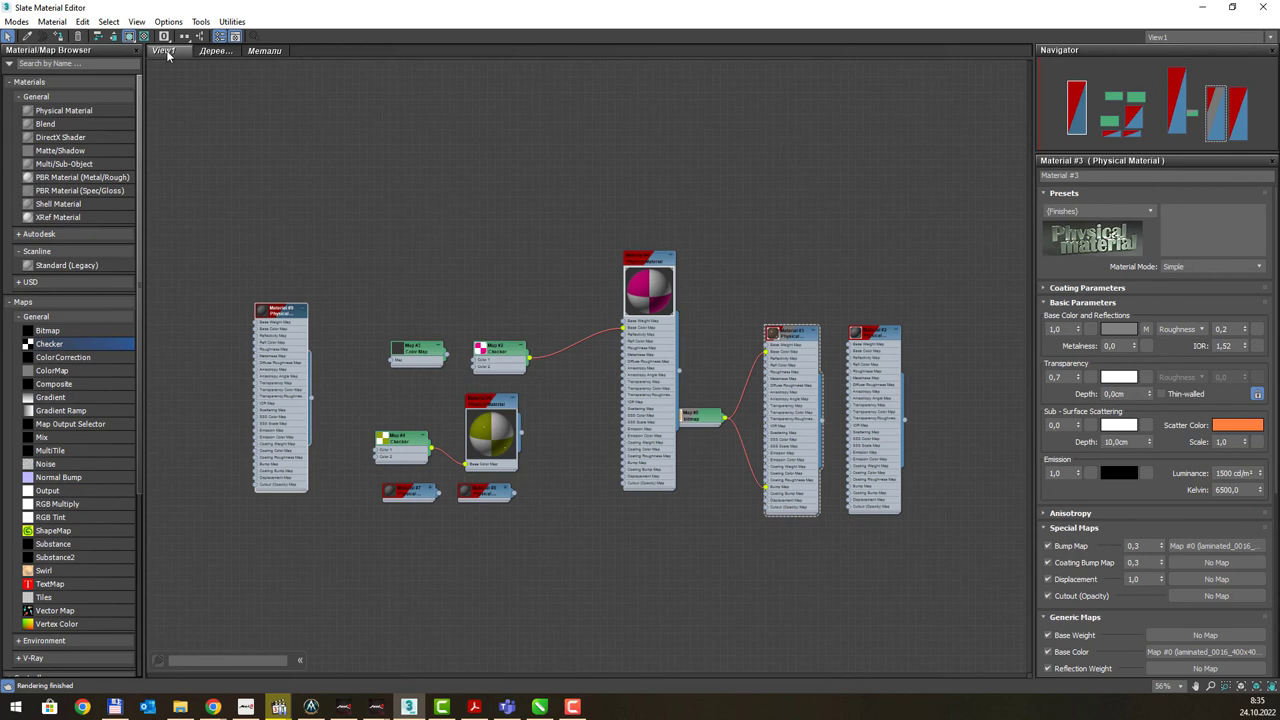
{"action": "right_click", "coordinate": [167, 55]}
{"action": "left_click", "coordinate": [207, 73]}
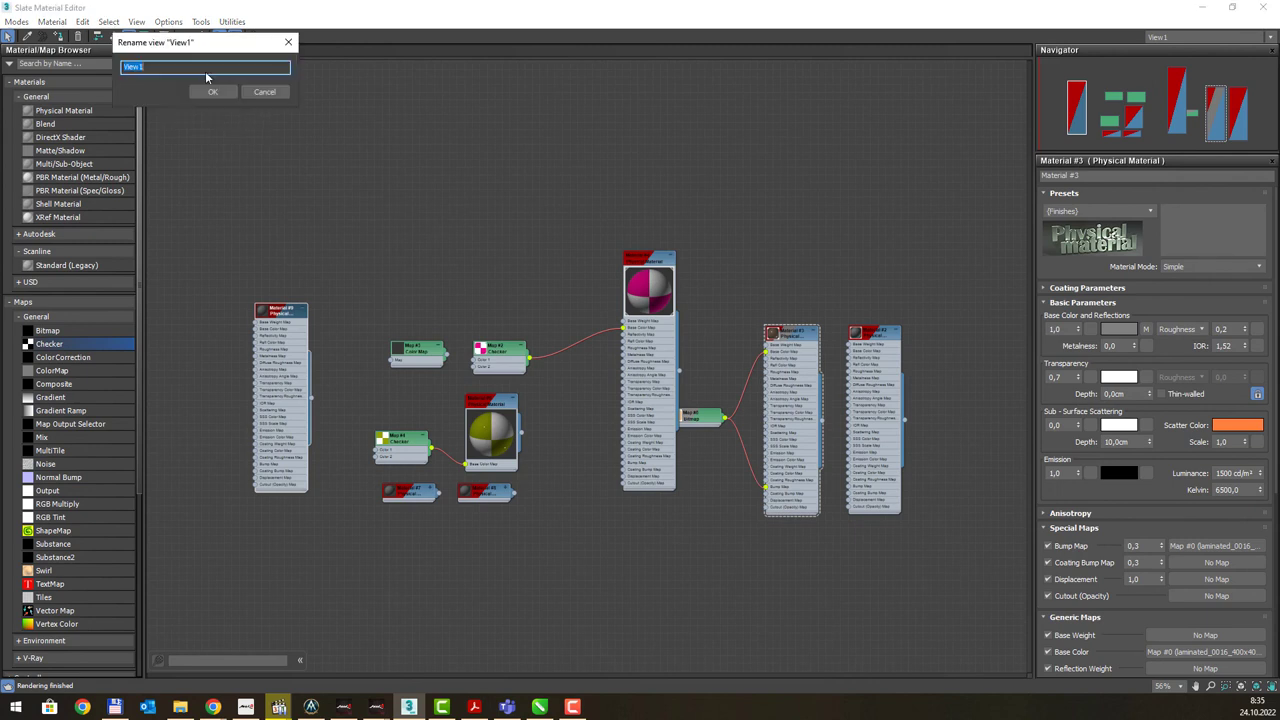
{"action": "type", "text": "отделения"}
{"action": "key", "text": "Return"}
{"action": "left_click", "coordinate": [221, 54]}
{"action": "left_click", "coordinate": [262, 52]}
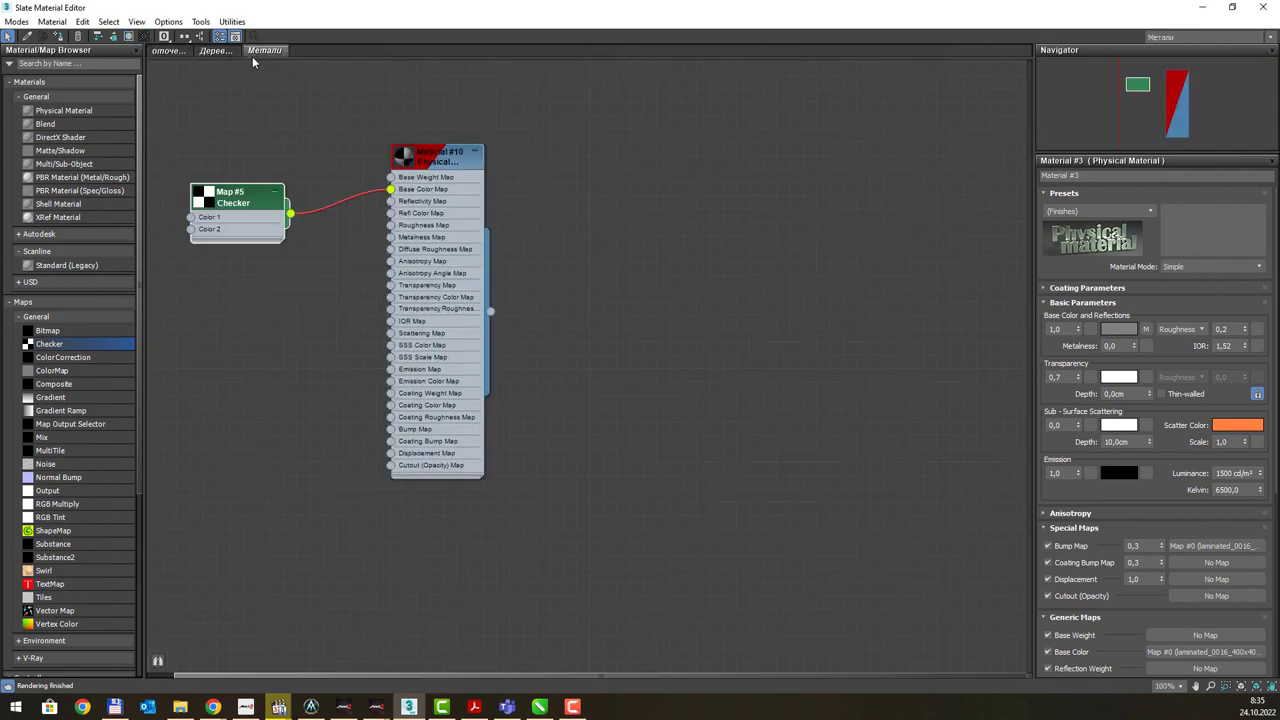
{"action": "left_click", "coordinate": [182, 55]}
Delete all nodes in the environment view and add the scene's environment map as an instance
{"action": "left_click_drag", "start_coordinate": [222, 177], "coordinate": [911, 610]}
{"action": "key", "text": "Delete"}
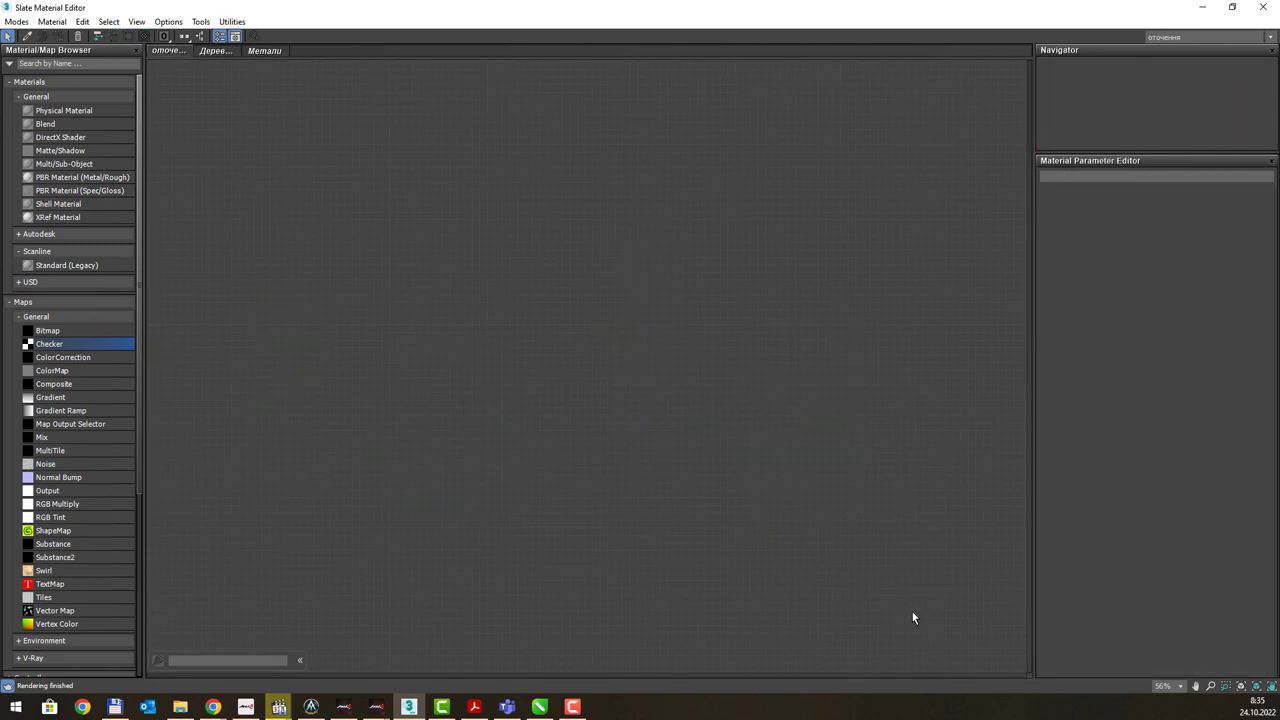
{"action": "key", "text": "8"}
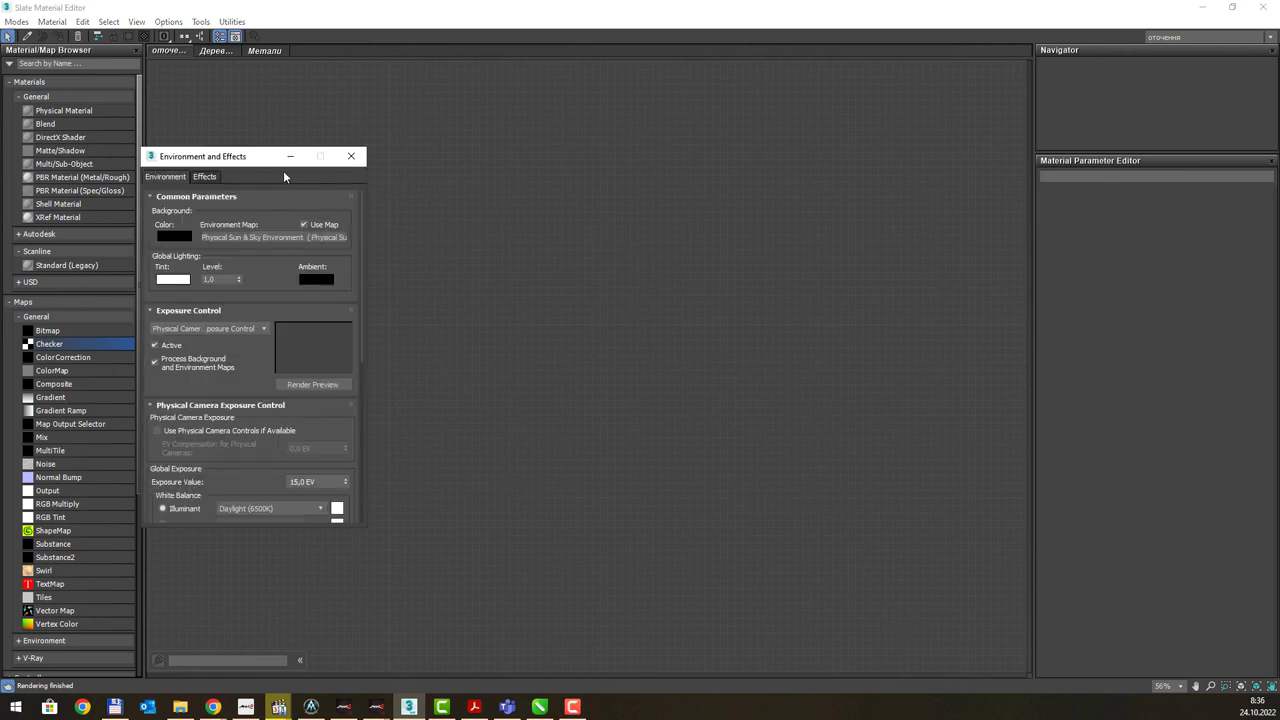
{"action": "left_click_drag", "start_coordinate": [268, 160], "coordinate": [776, 146]}
{"action": "left_click_drag", "start_coordinate": [773, 220], "coordinate": [412, 198]}
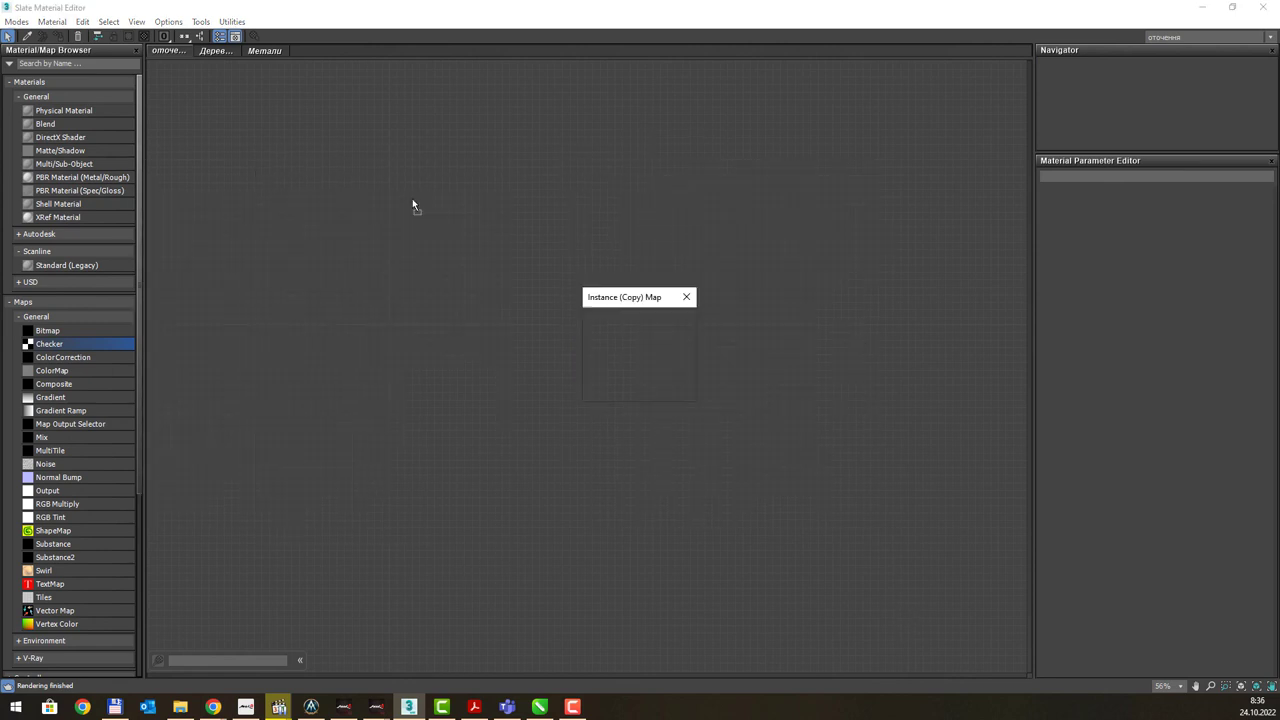
{"action": "left_click", "coordinate": [625, 390]}
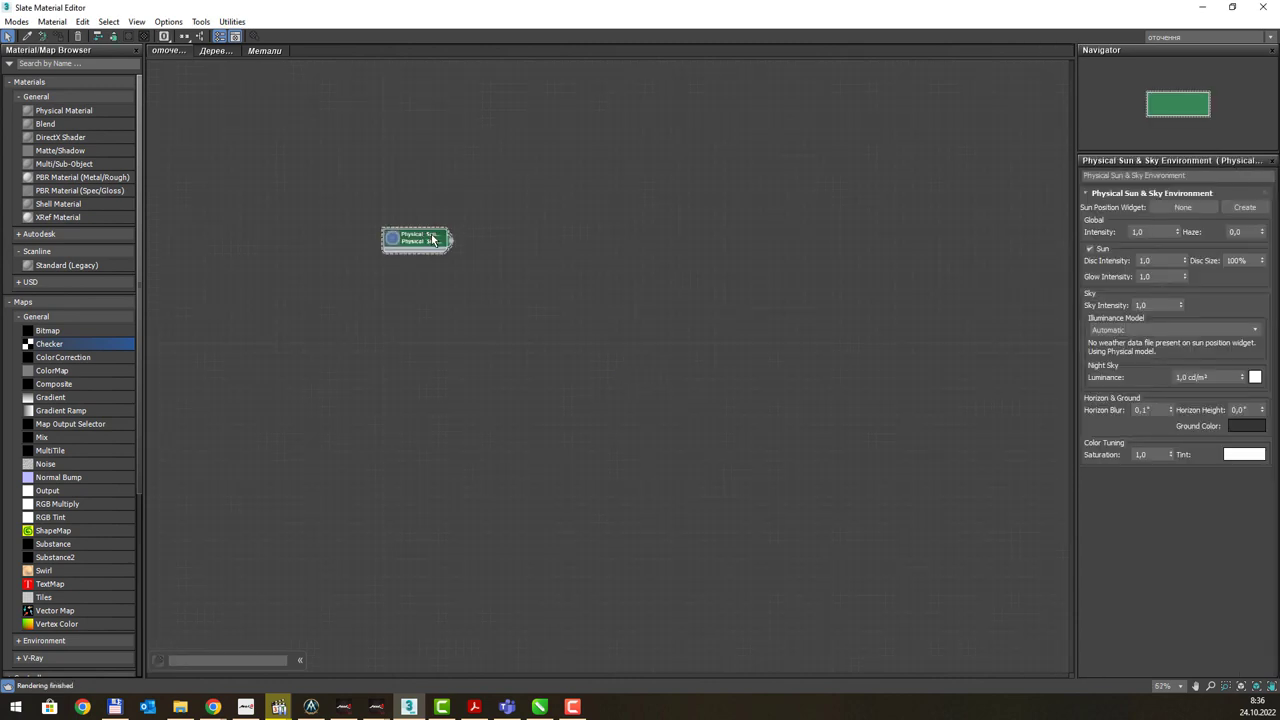
Expand the Physical Sun & Sky node's sky preview and position it at the upper left
{"action": "key", "text": "z"}
{"action": "key", "text": "ctrl+p"}
{"action": "left_click_drag", "start_coordinate": [735, 323], "coordinate": [597, 250]}
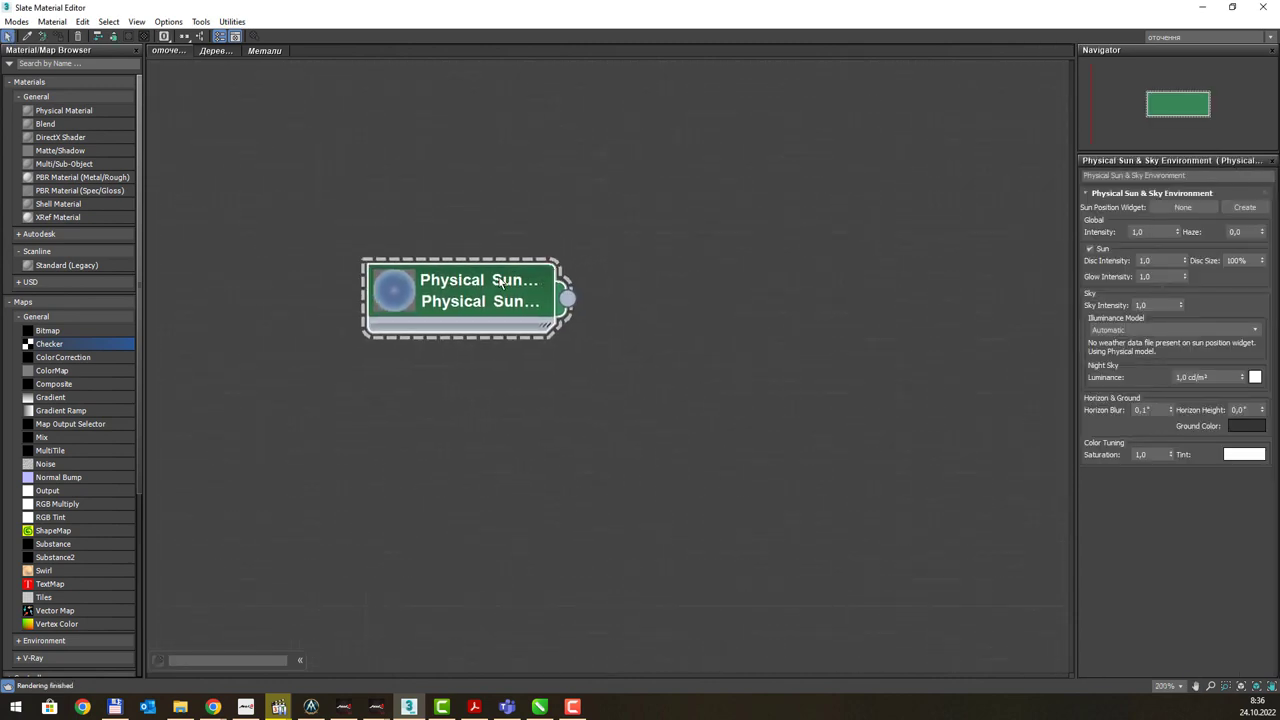
{"action": "double_click", "coordinate": [398, 293]}
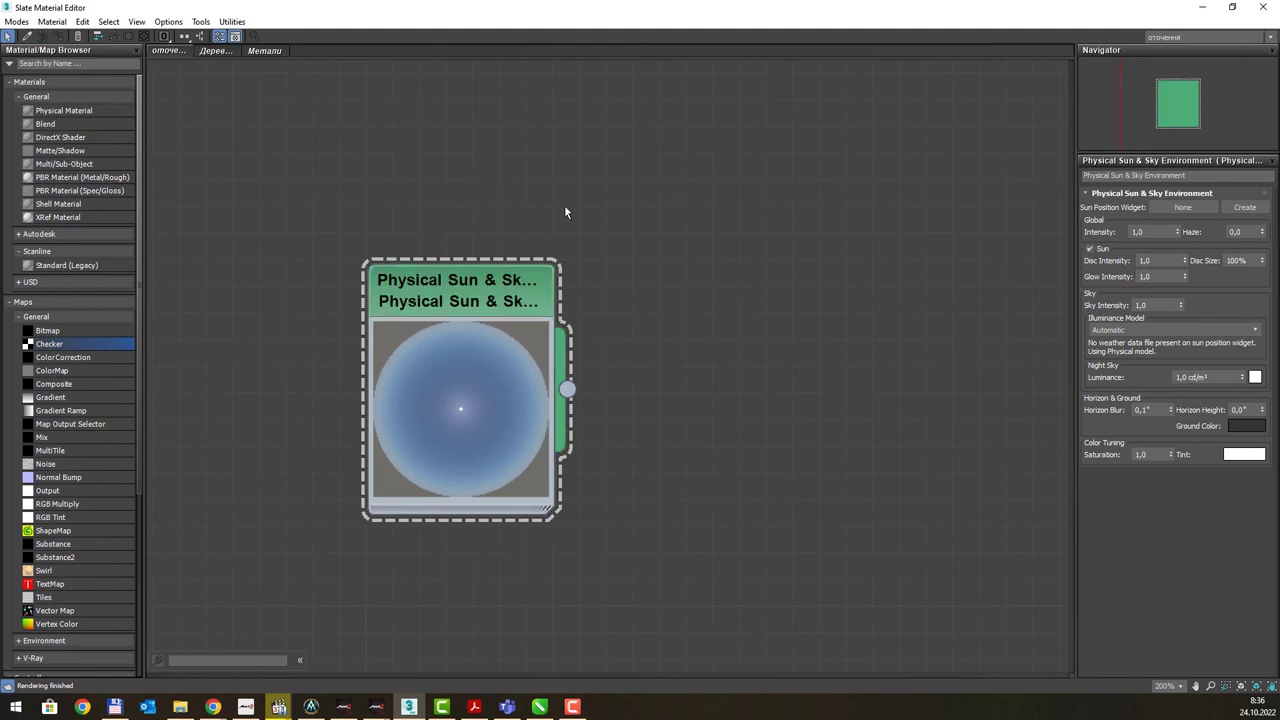
{"action": "scroll", "coordinate": [556, 210], "scroll_direction": "down", "scroll_amount": 2}
{"action": "scroll", "coordinate": [548, 214], "scroll_direction": "down", "scroll_amount": 1}
{"action": "left_click_drag", "start_coordinate": [520, 256], "coordinate": [367, 171]}
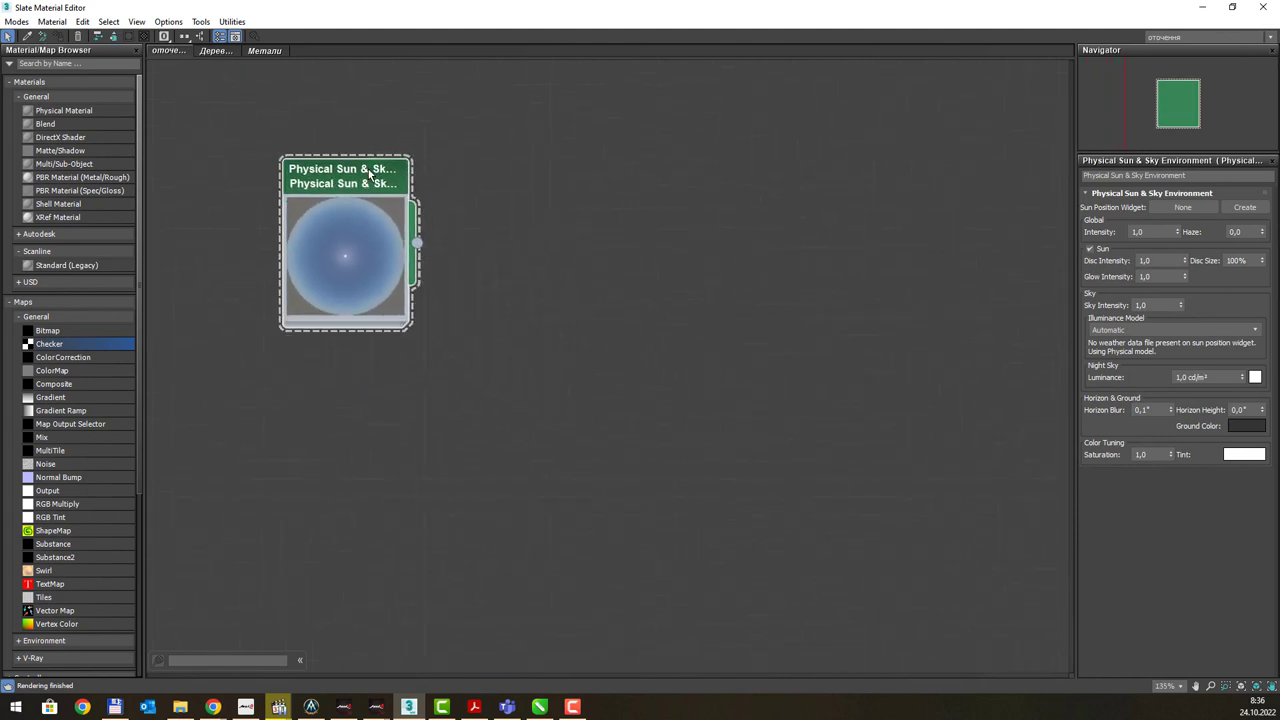
{"action": "scroll", "coordinate": [461, 212], "scroll_direction": "down", "scroll_amount": 1}
{"action": "scroll", "coordinate": [470, 207], "scroll_direction": "down", "scroll_amount": 1}
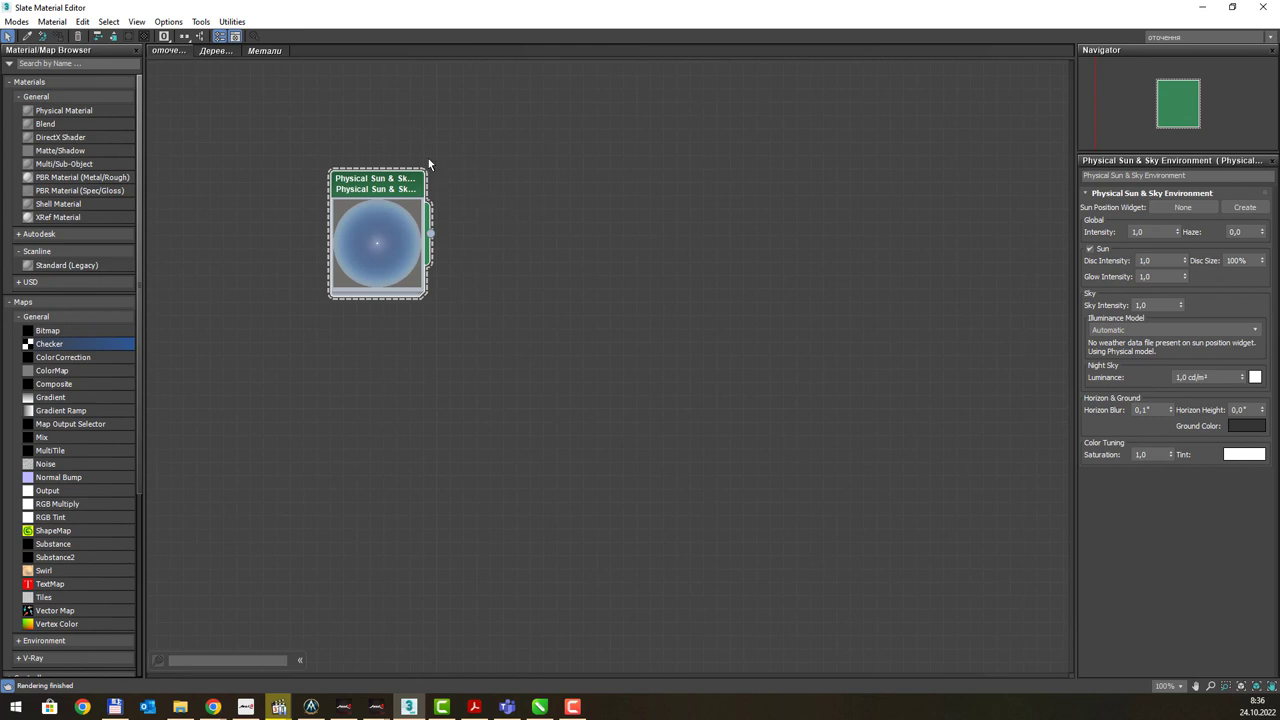
{"action": "left_click_drag", "start_coordinate": [386, 190], "coordinate": [332, 177]}
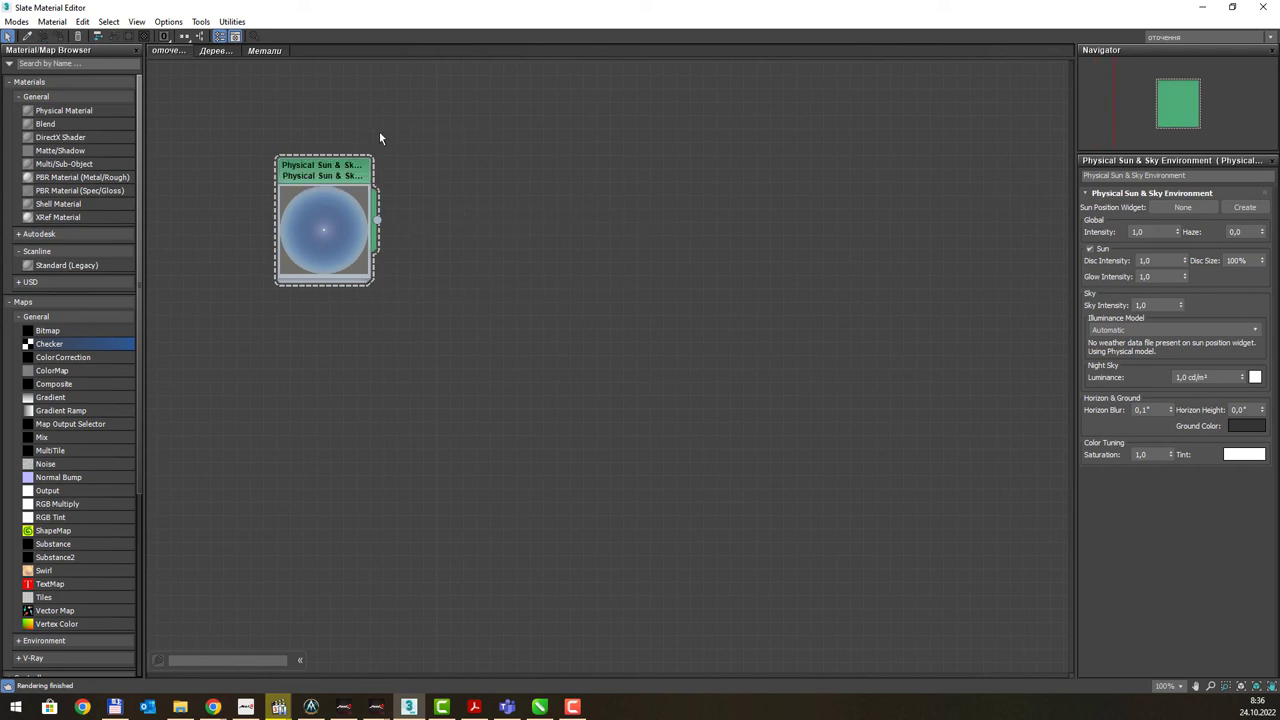
In the wood view, hide Material #3's unconnected slots and duplicate it with its Bitmap
{"action": "left_click", "coordinate": [222, 51]}
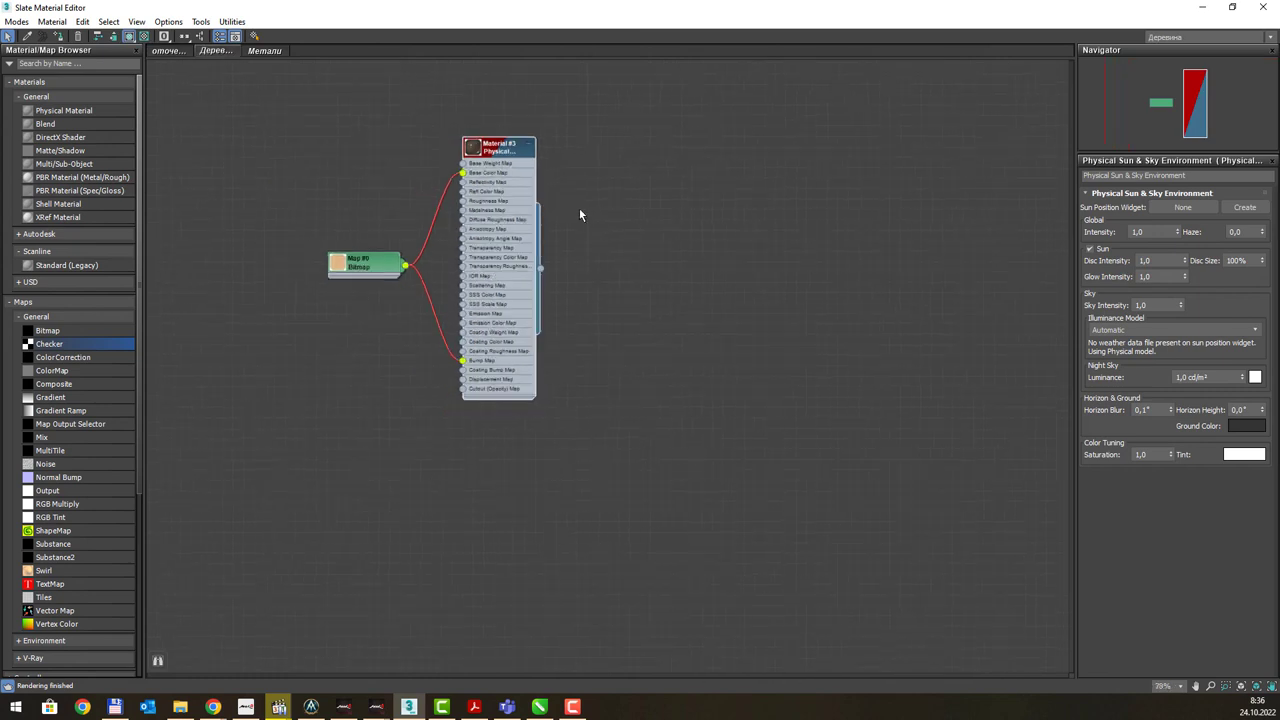
{"action": "key", "text": "z"}
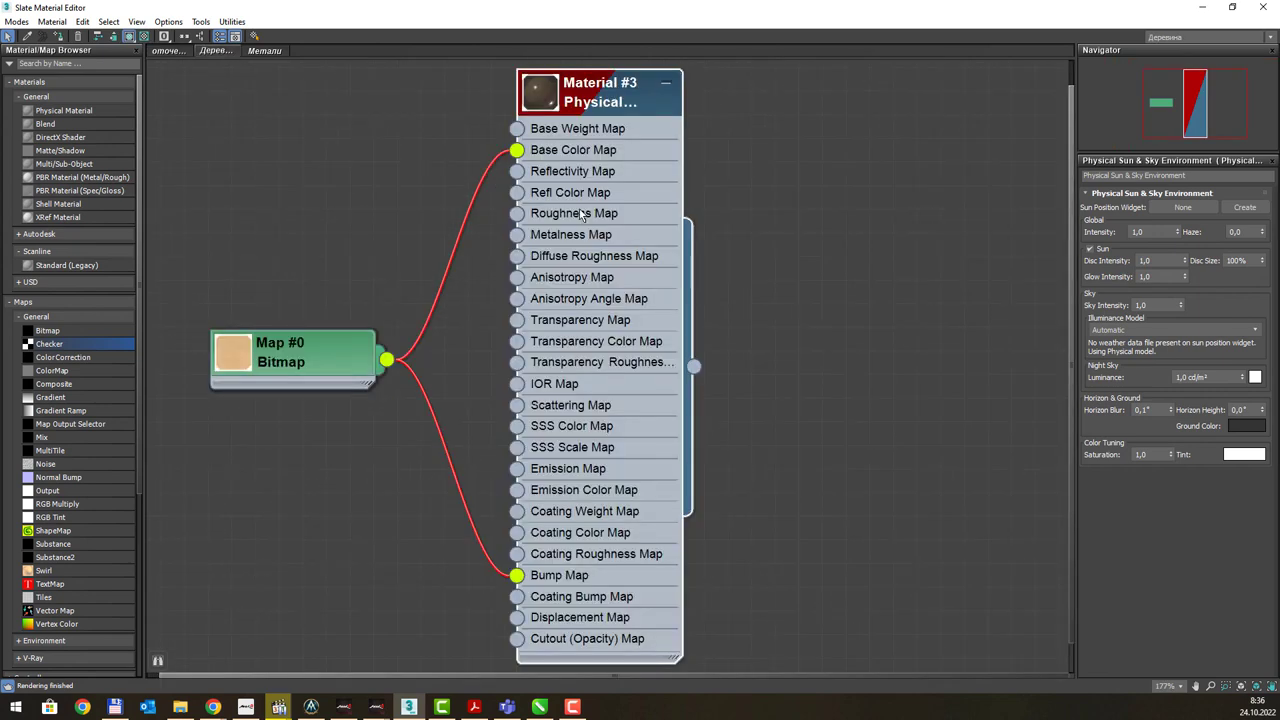
{"action": "right_click", "coordinate": [620, 98]}
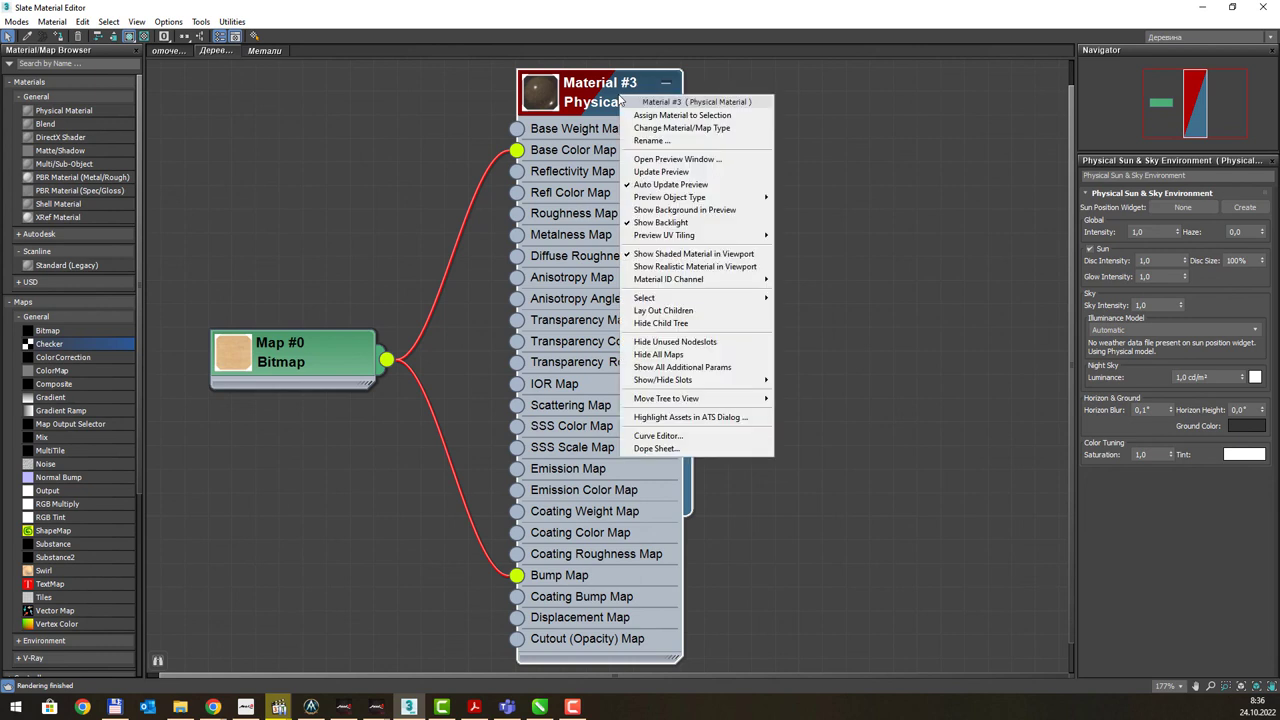
{"action": "left_click", "coordinate": [668, 355]}
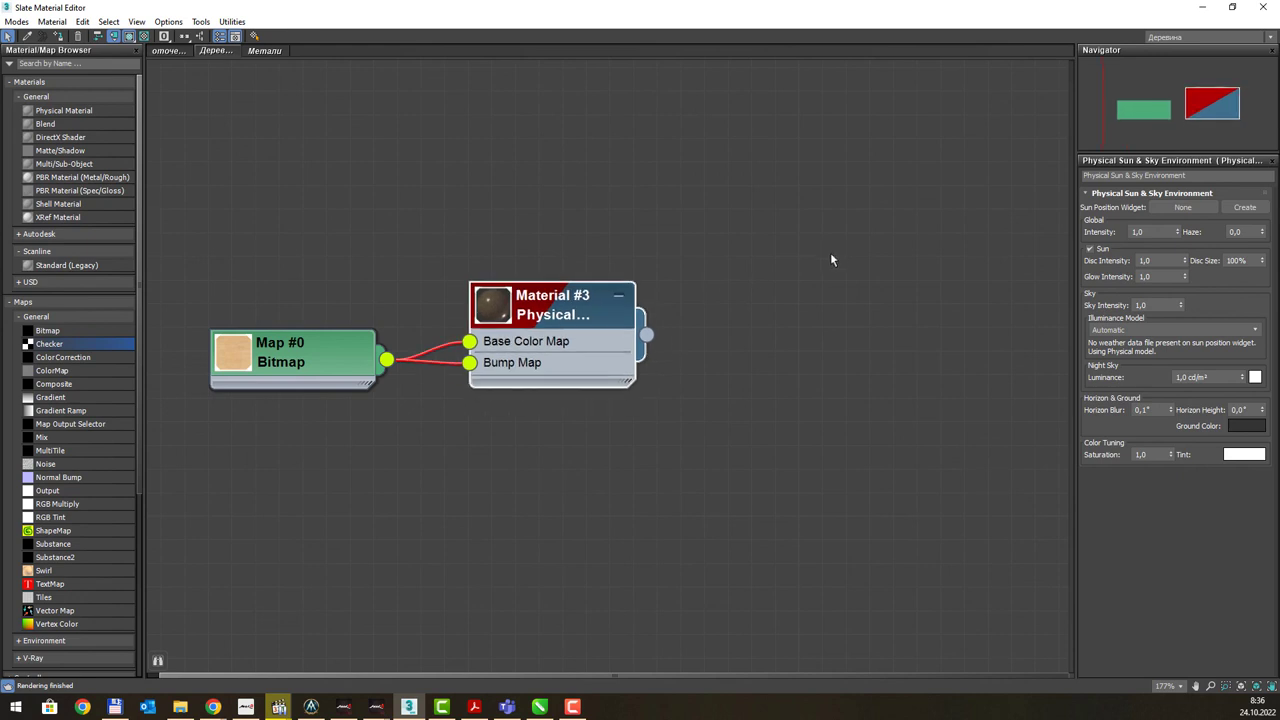
{"action": "scroll", "coordinate": [650, 225], "scroll_direction": "down", "scroll_amount": 2}
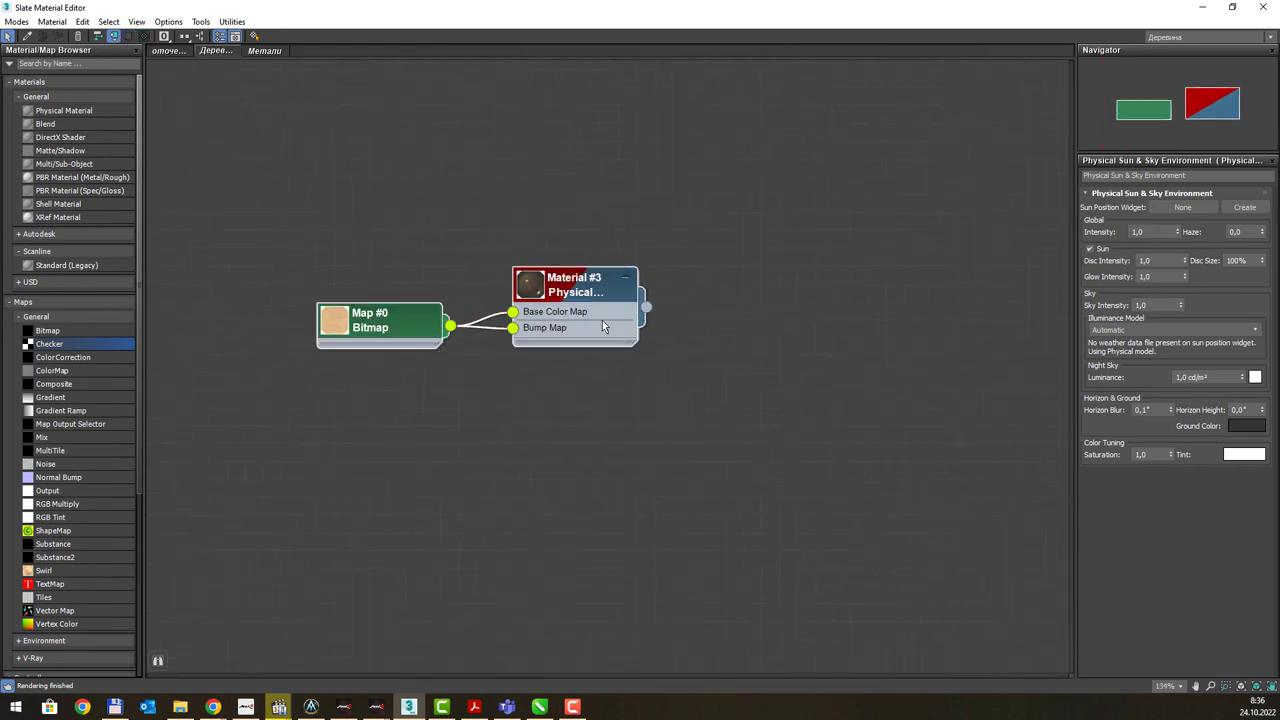
{"action": "left_click_drag", "start_coordinate": [592, 292], "coordinate": [942, 263], "text": "shift"}
Place the copied Material #11 and Map #6 below the originals, spread apart
{"action": "left_click_drag", "start_coordinate": [905, 167], "coordinate": [597, 464]}
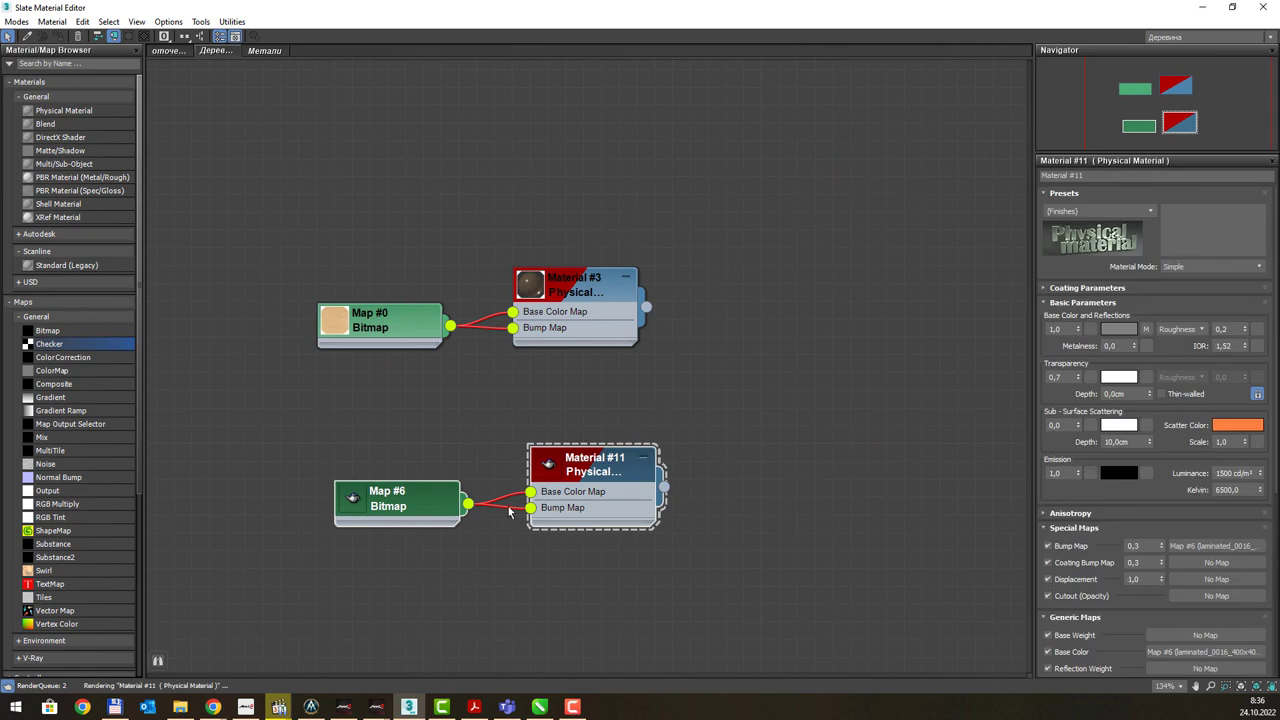
{"action": "middle_click_drag", "start_coordinate": [447, 507], "coordinate": [525, 454]}
{"action": "right_click", "coordinate": [480, 457]}
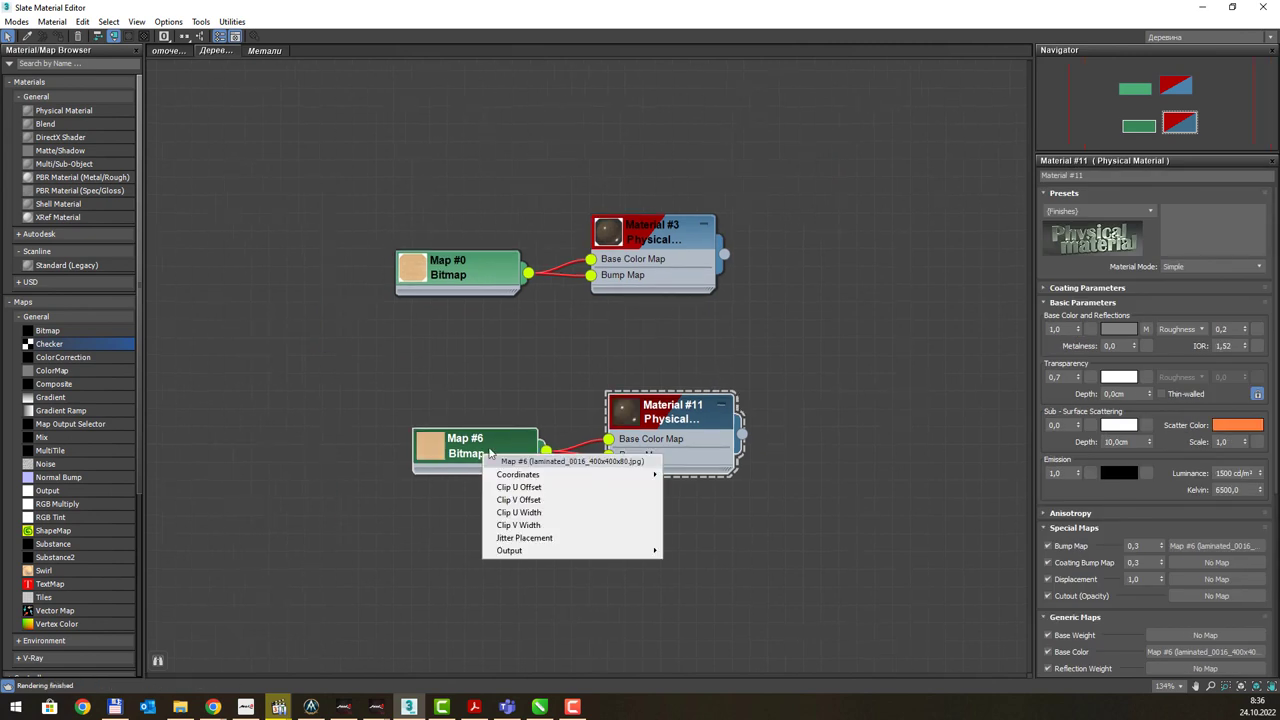
{"action": "left_click", "coordinate": [492, 442]}
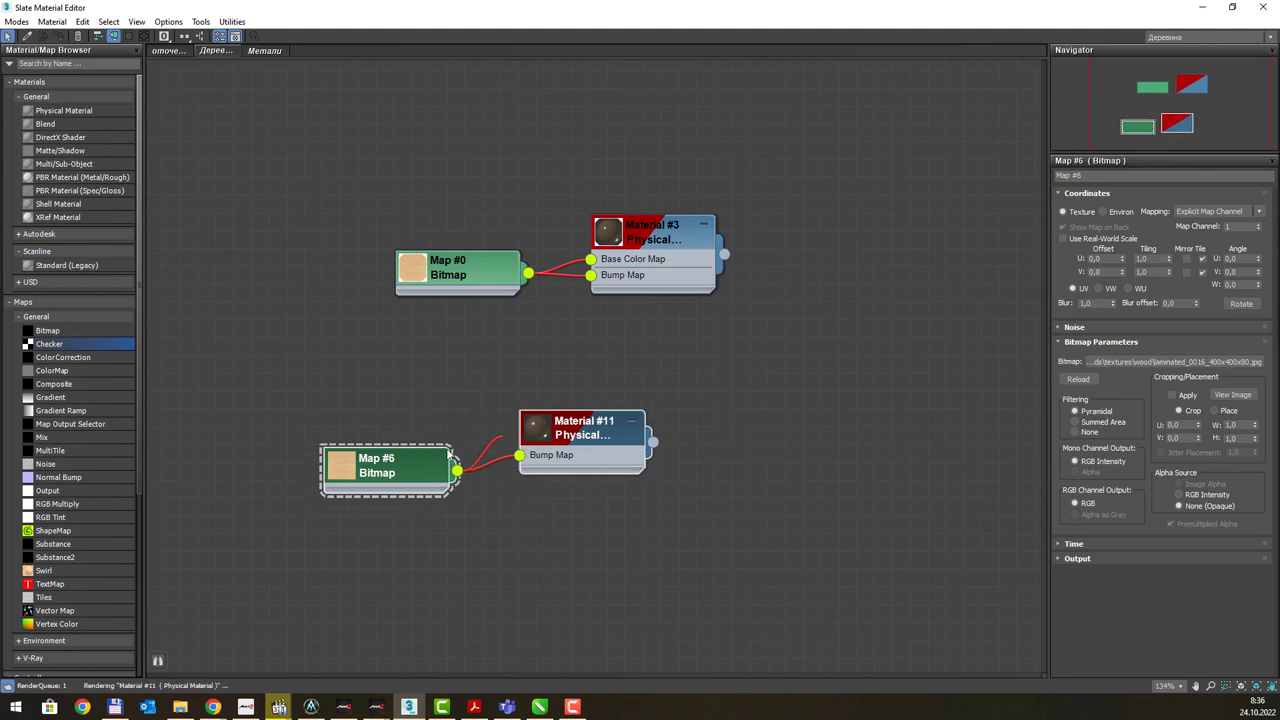
{"action": "left_click_drag", "start_coordinate": [428, 458], "coordinate": [307, 486]}
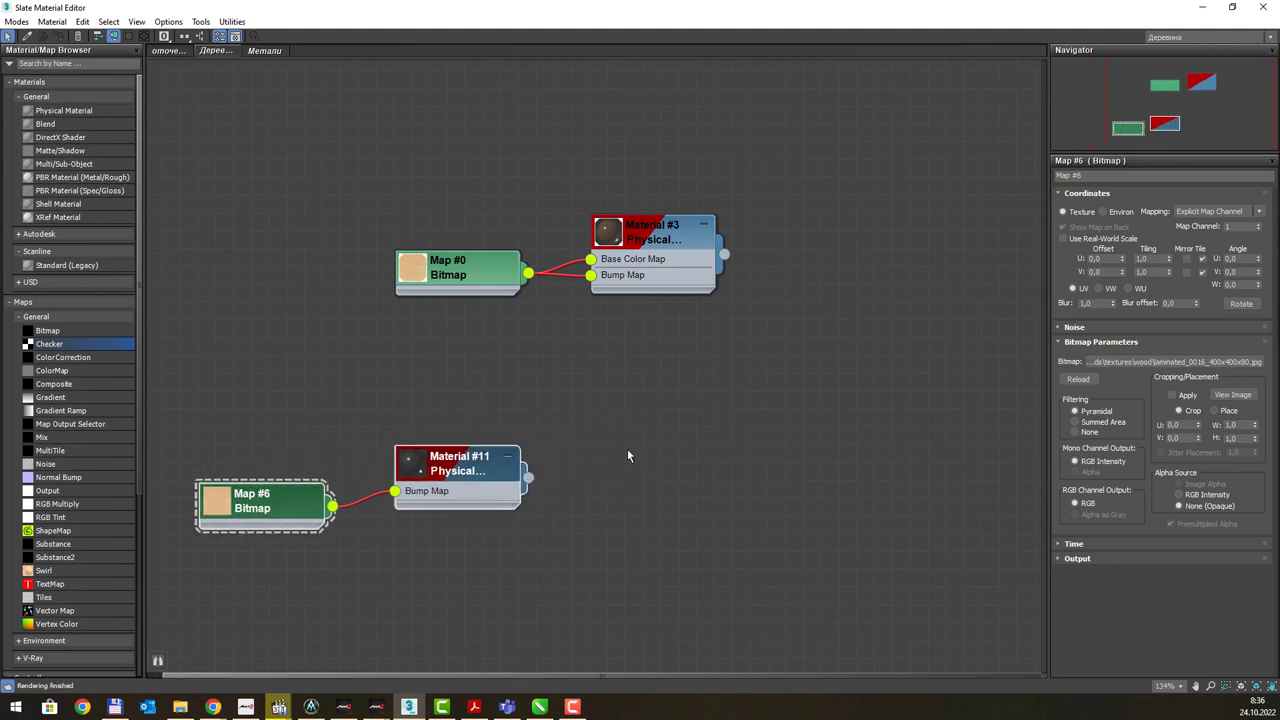
{"action": "left_click_drag", "start_coordinate": [485, 482], "coordinate": [748, 470]}
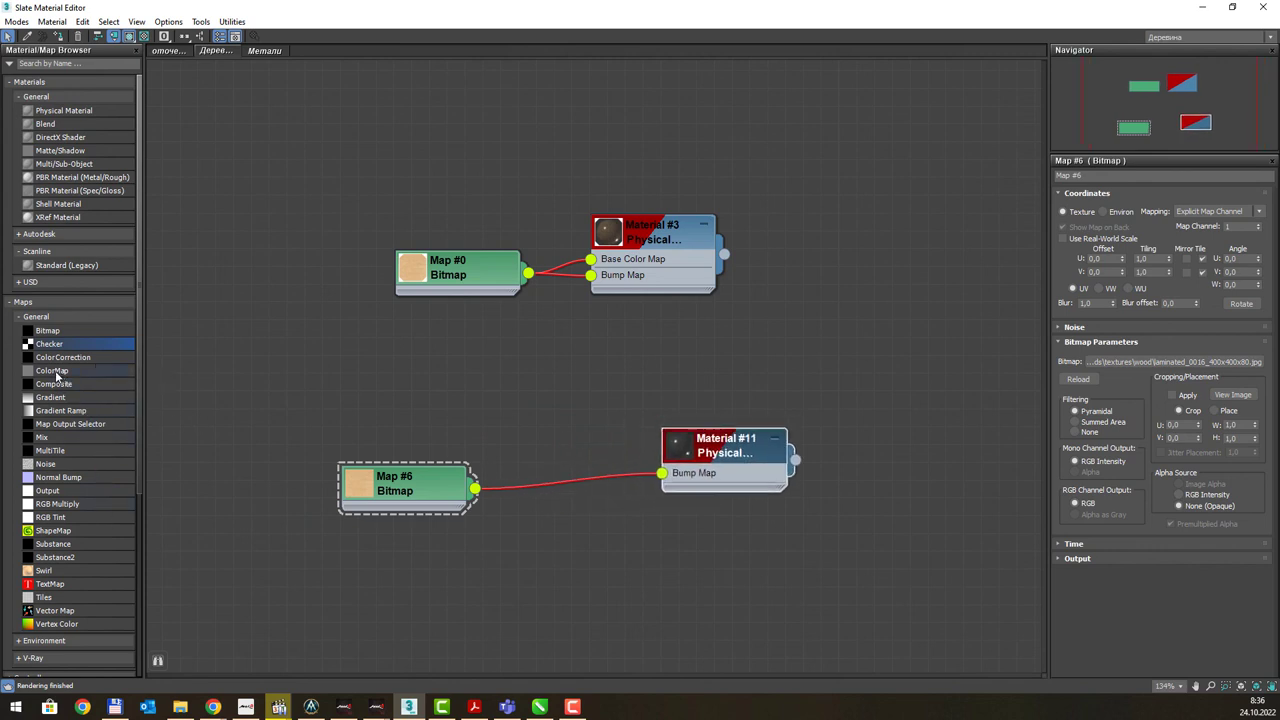
Insert a Color Correction map between Map #6 and Material #11 with hue shift about 121
{"action": "left_click_drag", "start_coordinate": [84, 362], "coordinate": [531, 420]}
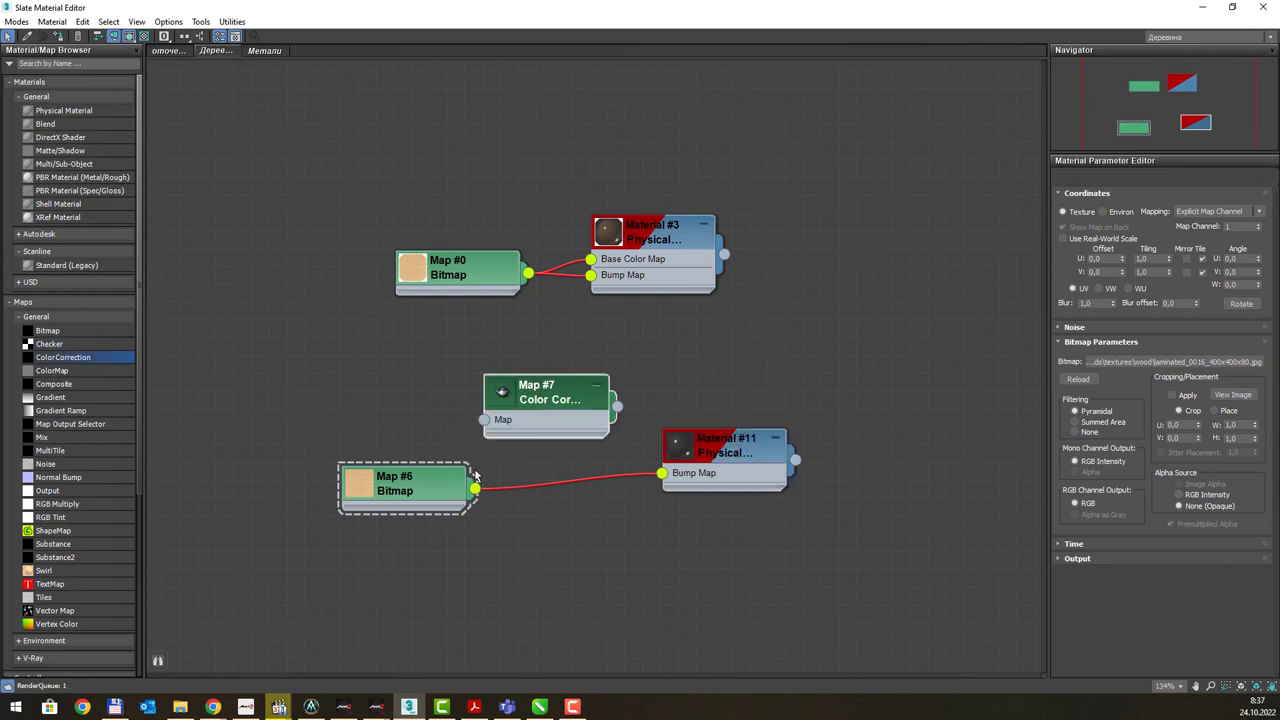
{"action": "left_click_drag", "start_coordinate": [475, 487], "coordinate": [484, 421]}
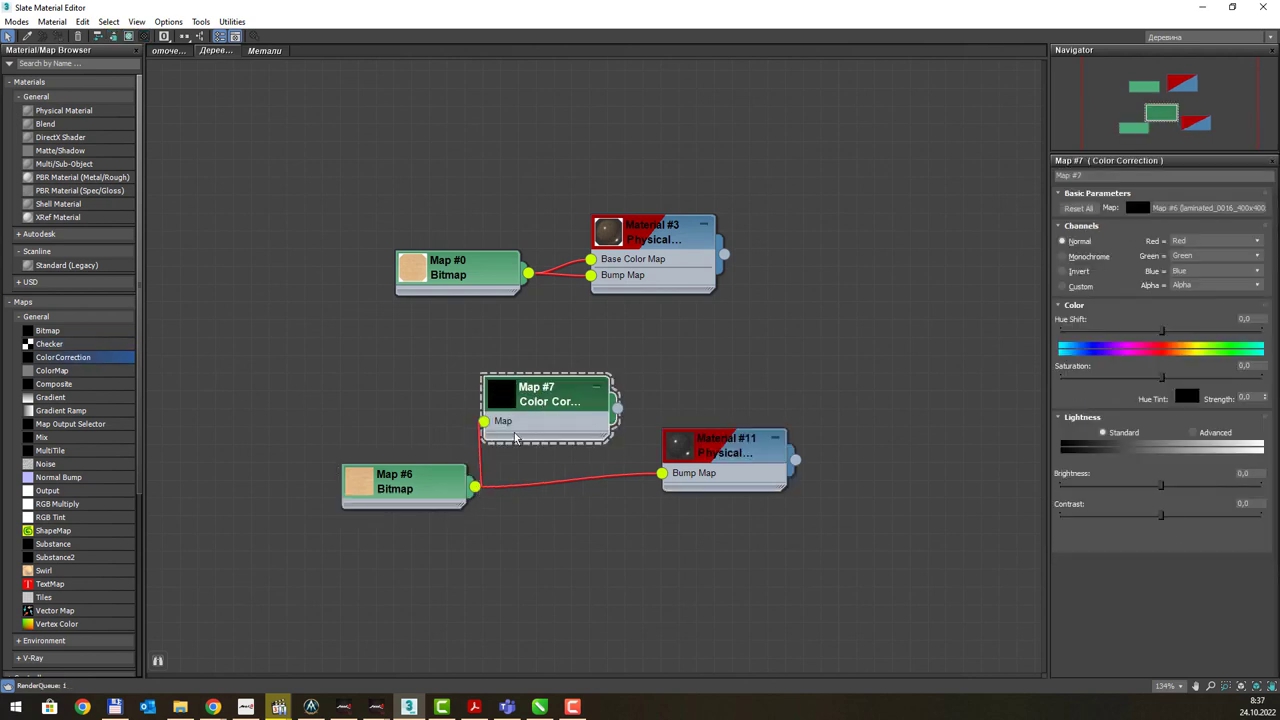
{"action": "left_click_drag", "start_coordinate": [617, 407], "coordinate": [661, 472]}
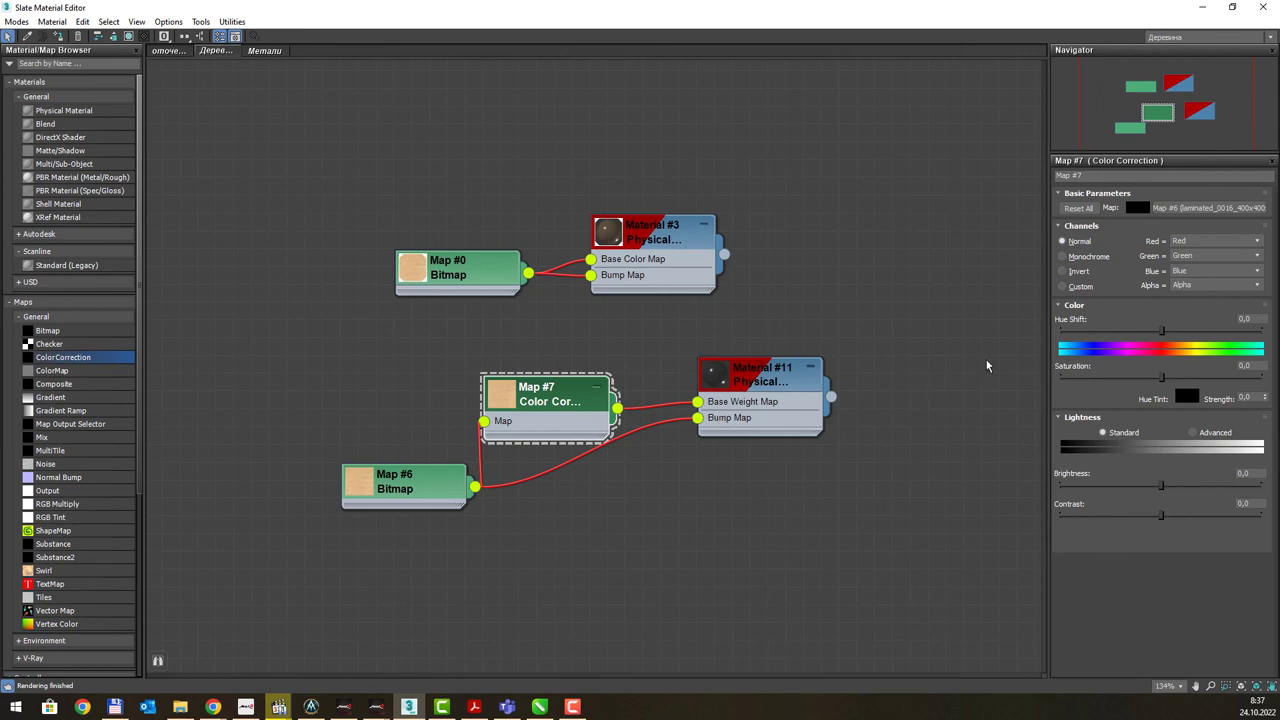
{"action": "left_click", "coordinate": [1198, 331]}
{"action": "left_click_drag", "start_coordinate": [1211, 335], "coordinate": [1216, 332]}
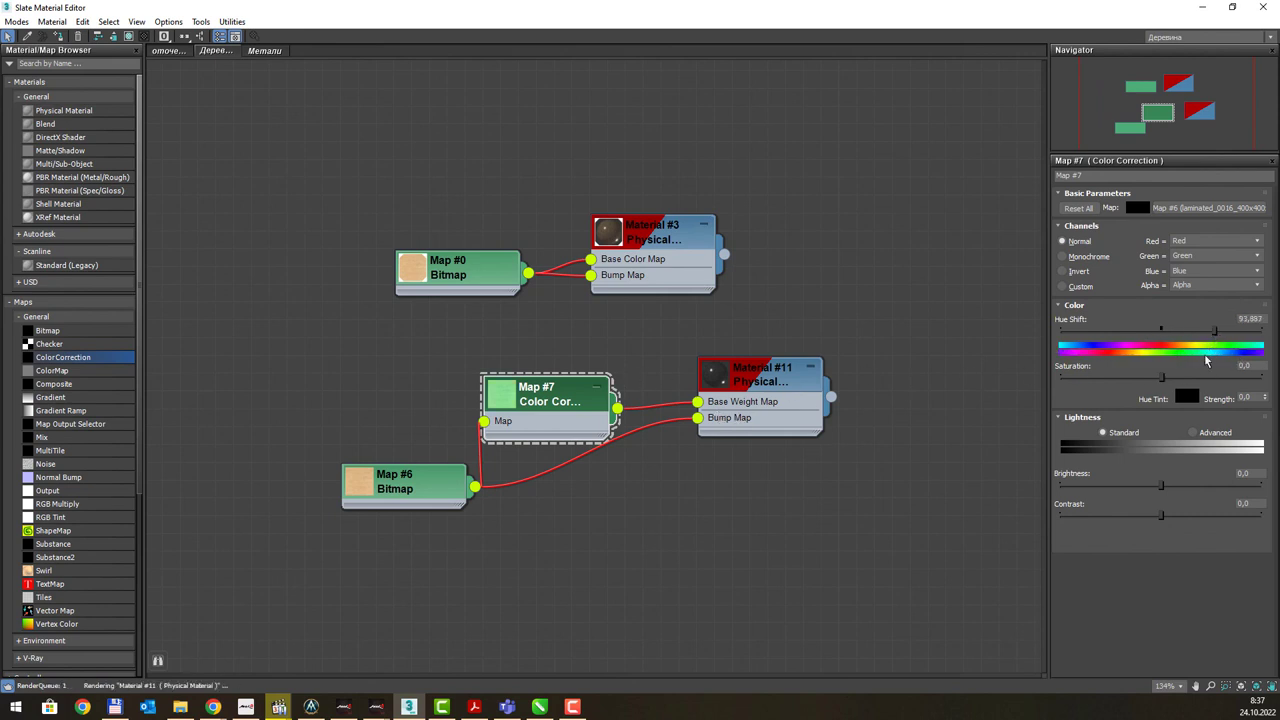
{"action": "left_click_drag", "start_coordinate": [1214, 330], "coordinate": [1229, 330]}
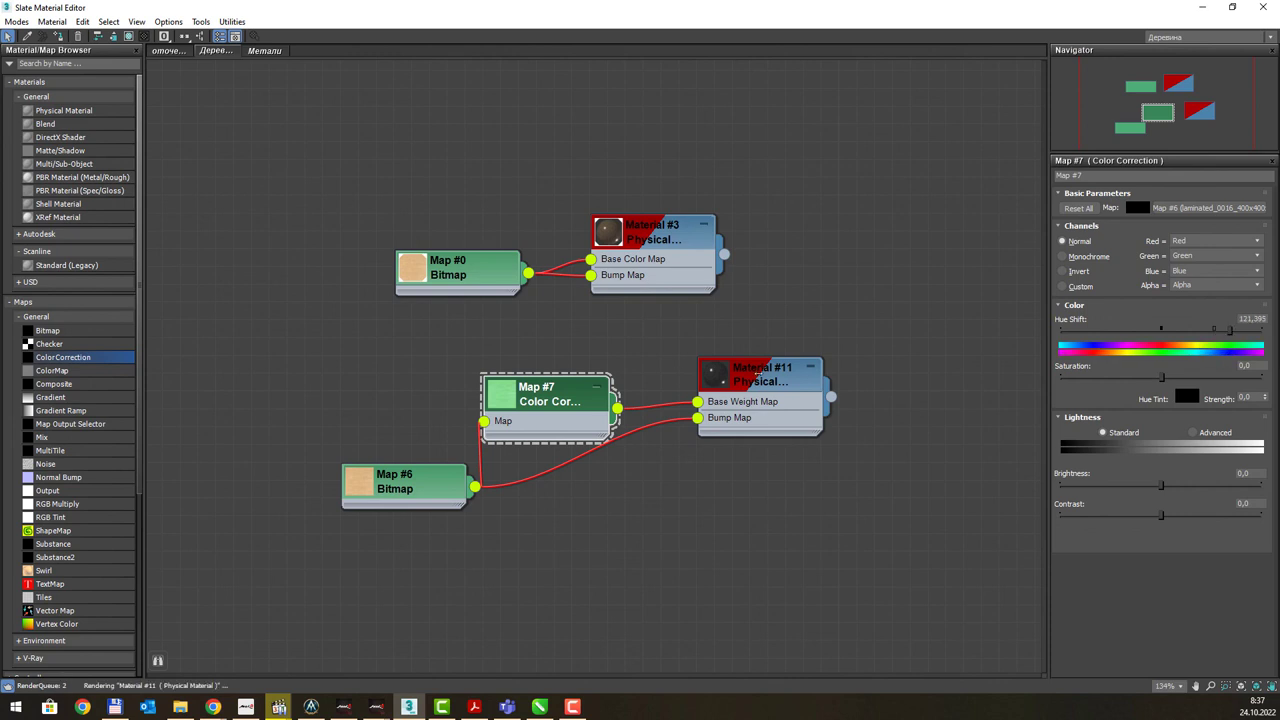
Move Map #7's link from Base Weight to Material #11's Base Color Map
{"action": "right_click", "coordinate": [760, 376]}
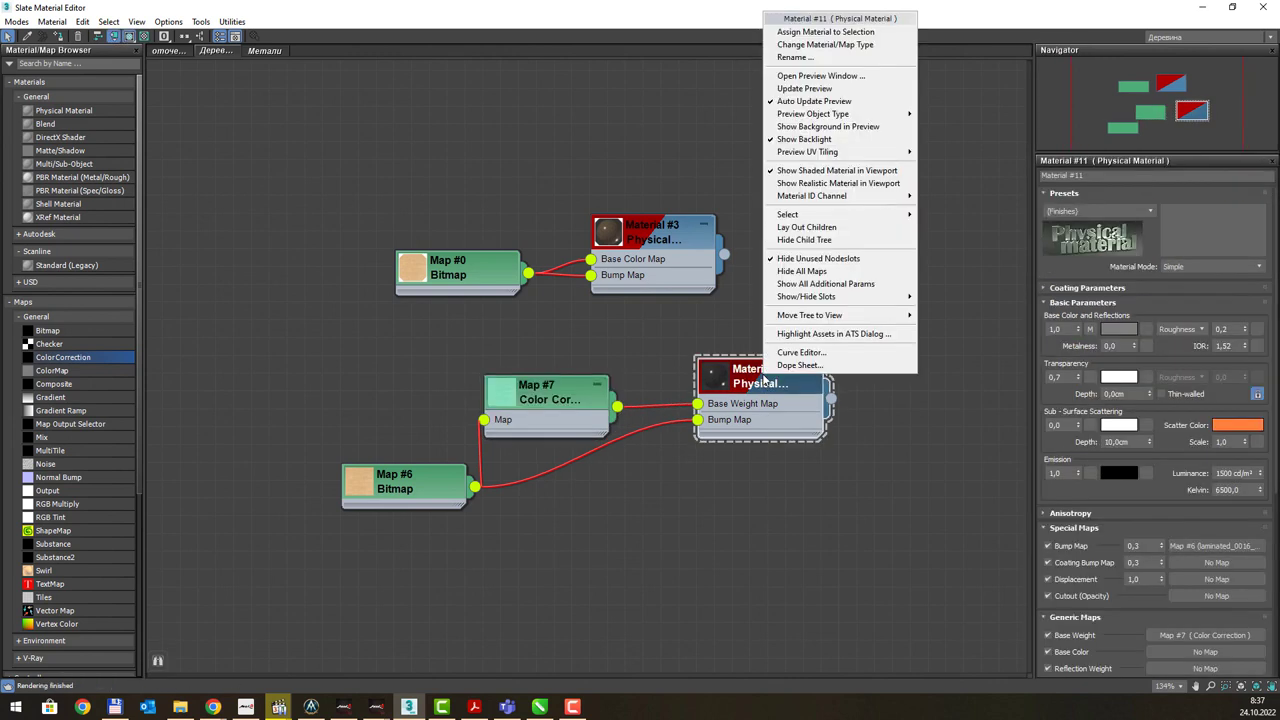
{"action": "left_click", "coordinate": [805, 88]}
{"action": "left_click_drag", "start_coordinate": [790, 431], "coordinate": [808, 449]}
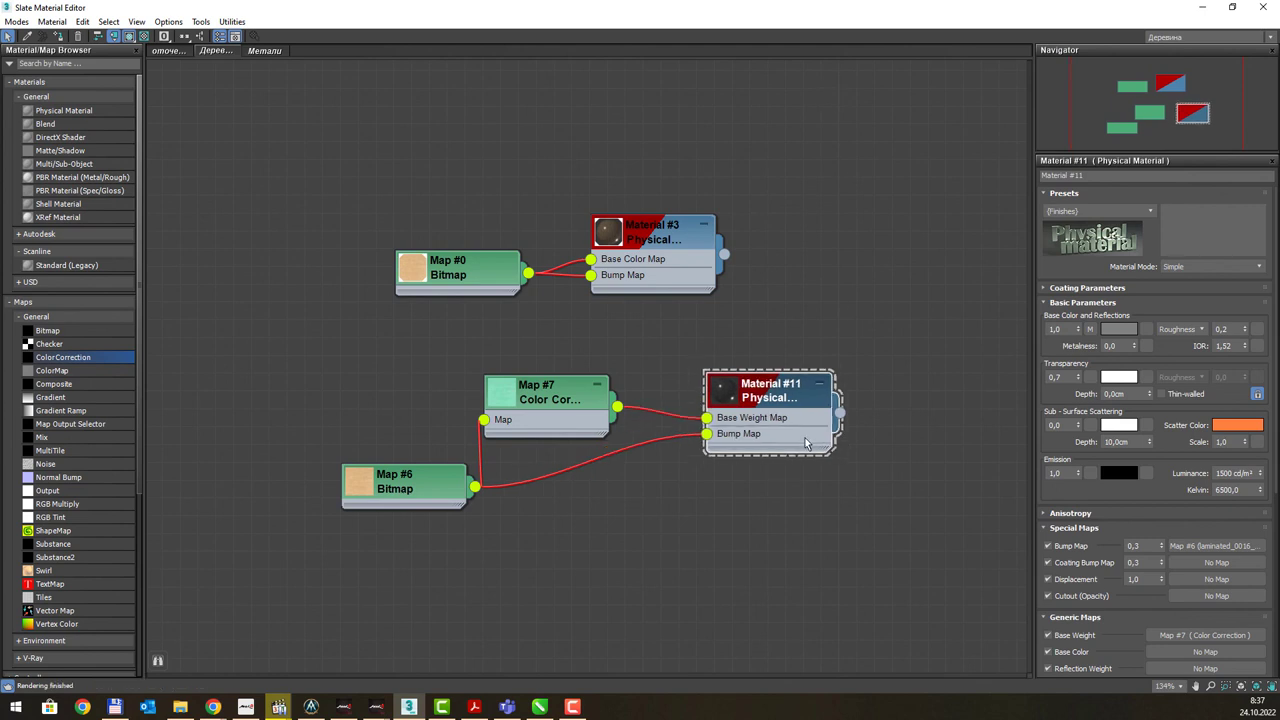
{"action": "right_click", "coordinate": [796, 430]}
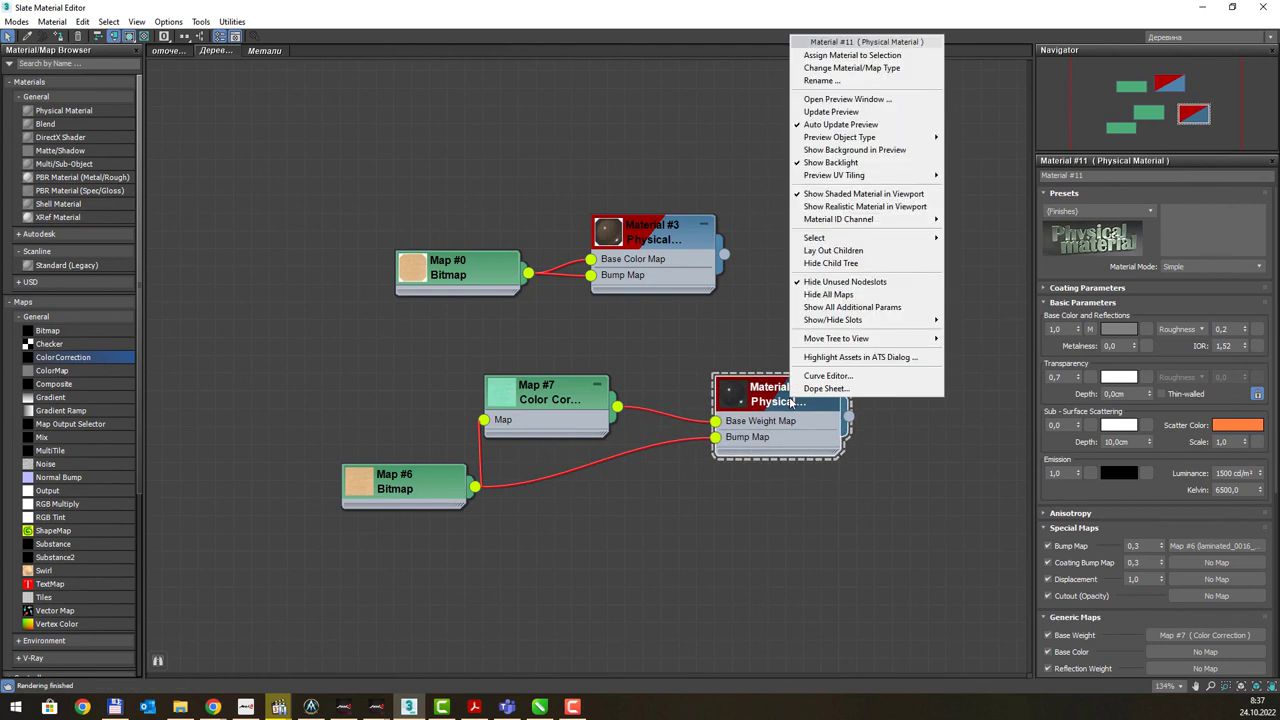
{"action": "left_click_drag", "start_coordinate": [716, 424], "coordinate": [660, 388]}
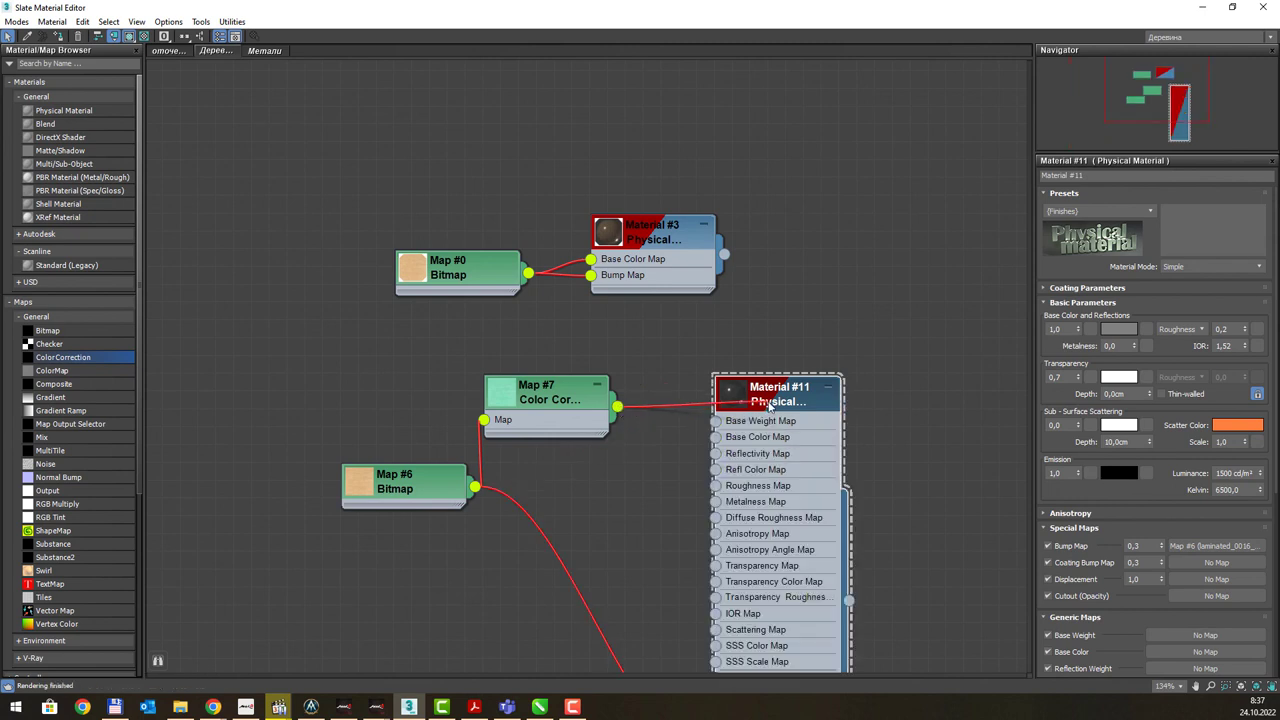
{"action": "left_click_drag", "start_coordinate": [618, 410], "coordinate": [716, 438]}
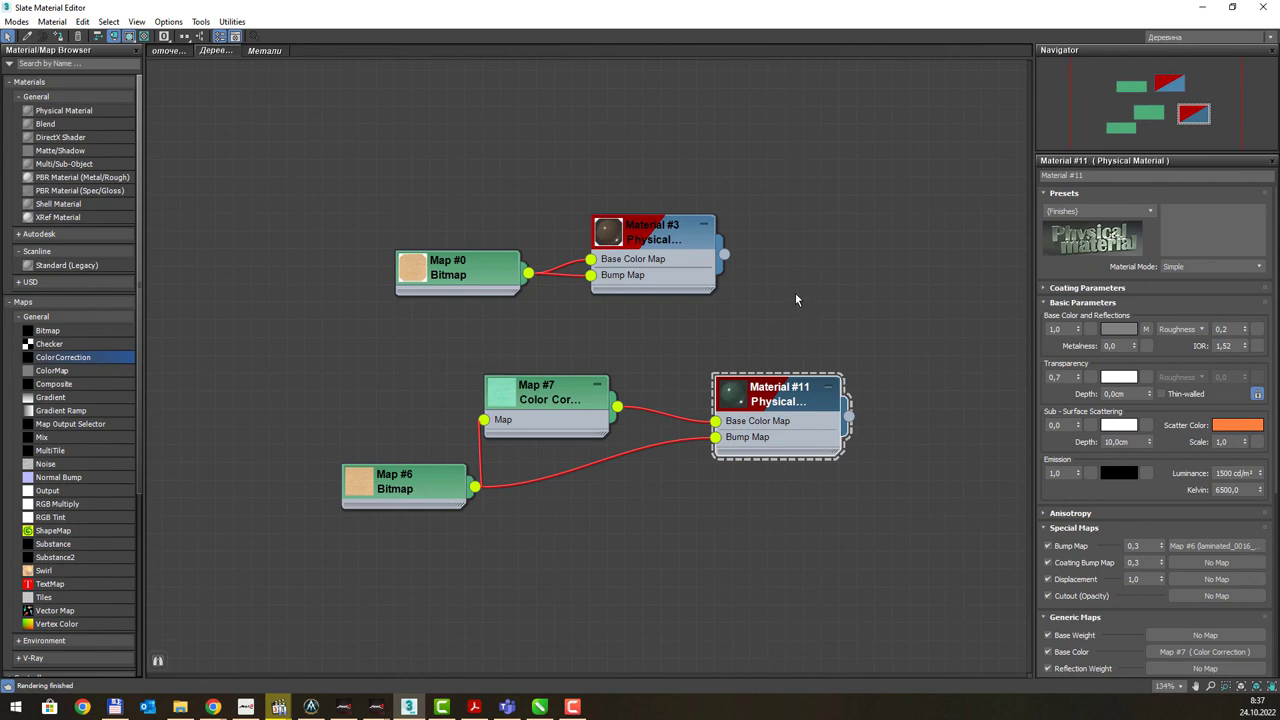
Collapse the Map #7 node, move it up-right and select it
{"action": "scroll", "coordinate": [720, 400], "scroll_direction": "up", "scroll_amount": 1}
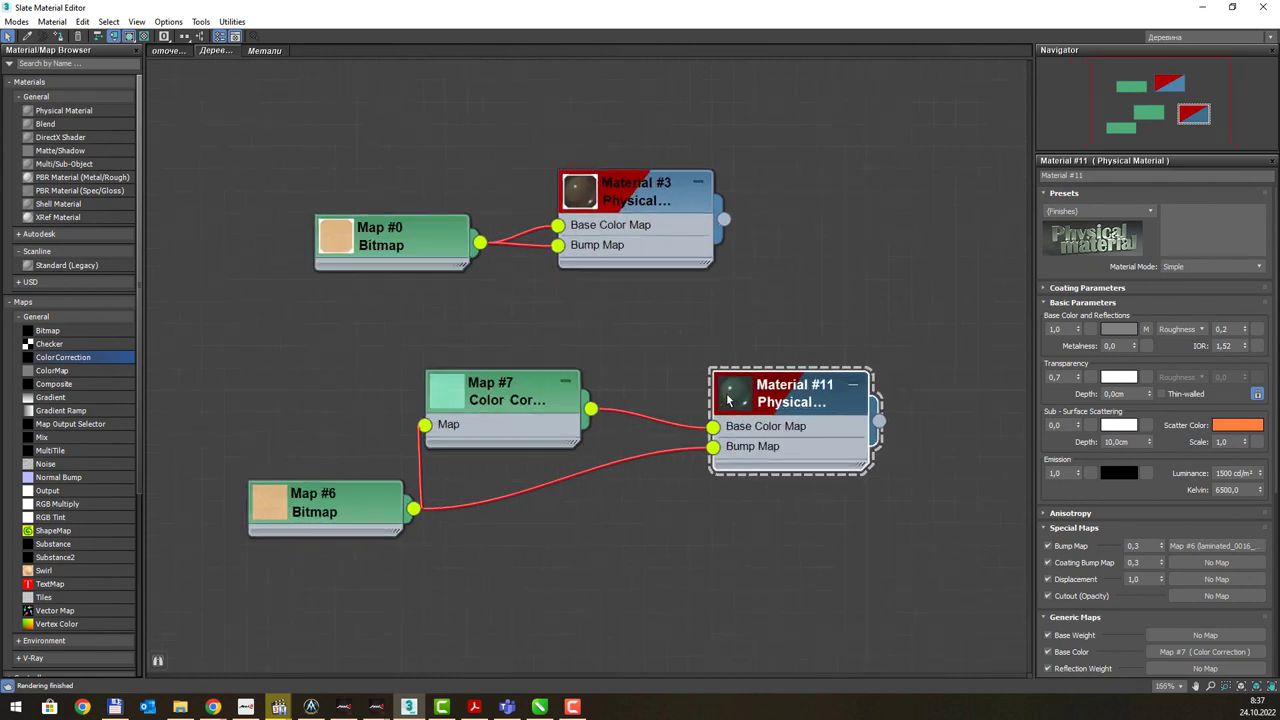
{"action": "scroll", "coordinate": [720, 400], "scroll_direction": "up", "scroll_amount": 1}
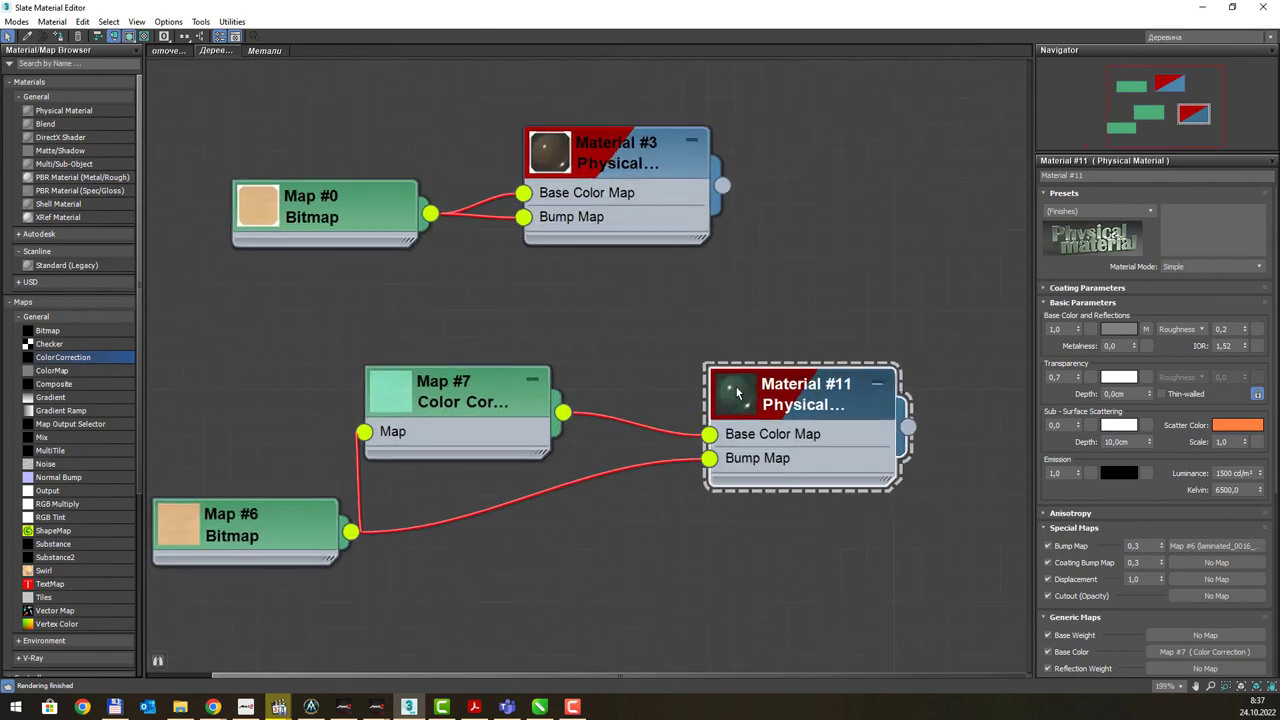
{"action": "left_click", "coordinate": [529, 381]}
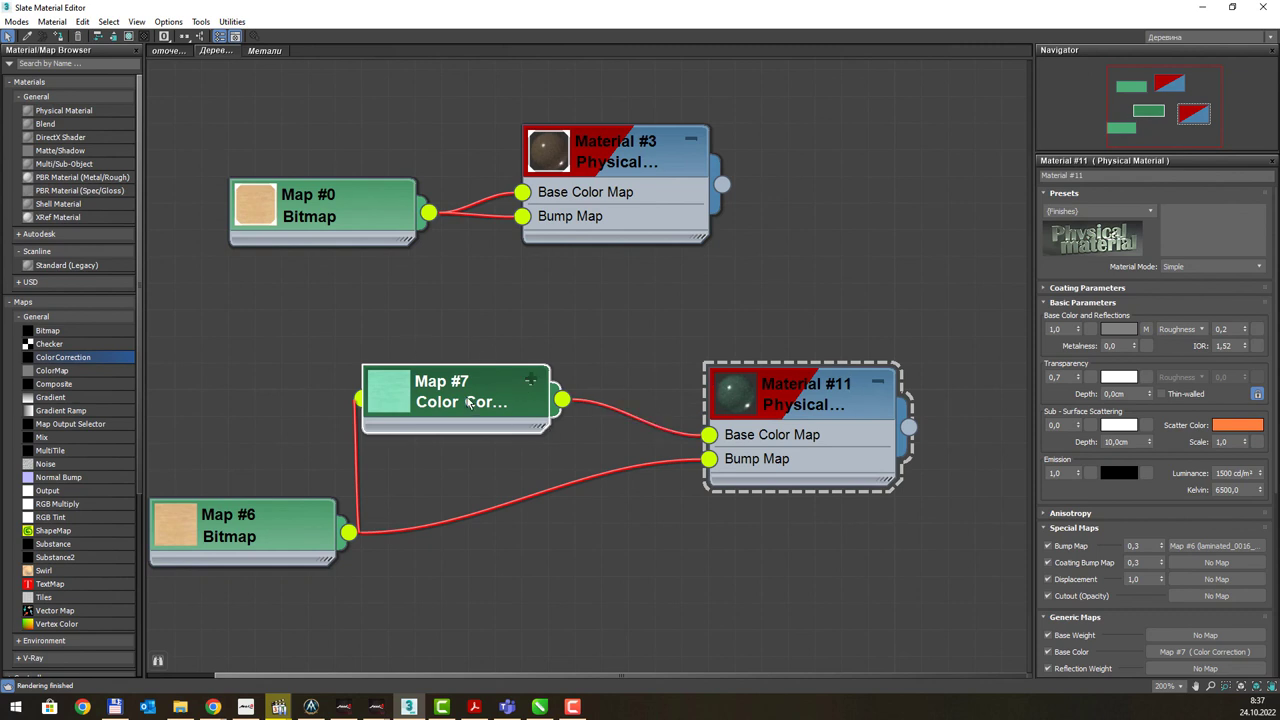
{"action": "scroll", "coordinate": [468, 401], "scroll_direction": "down", "scroll_amount": 1}
{"action": "left_click_drag", "start_coordinate": [468, 401], "coordinate": [517, 377]}
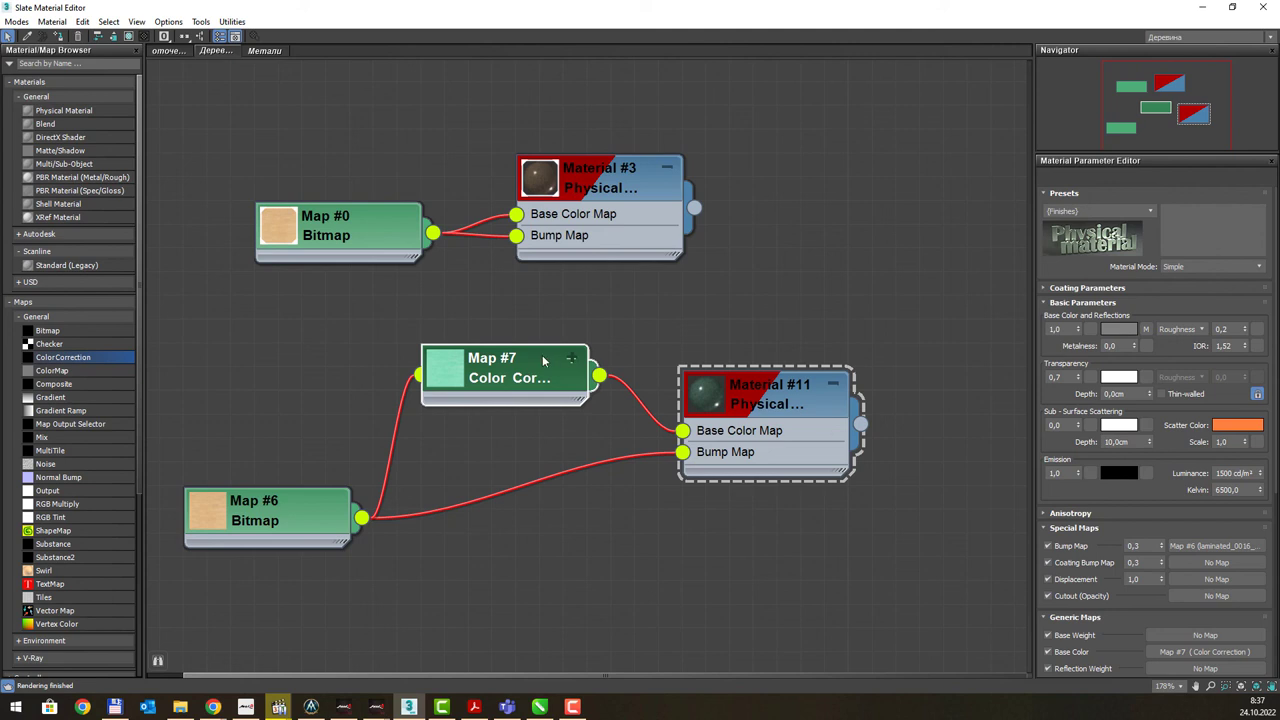
{"action": "left_click", "coordinate": [543, 361]}
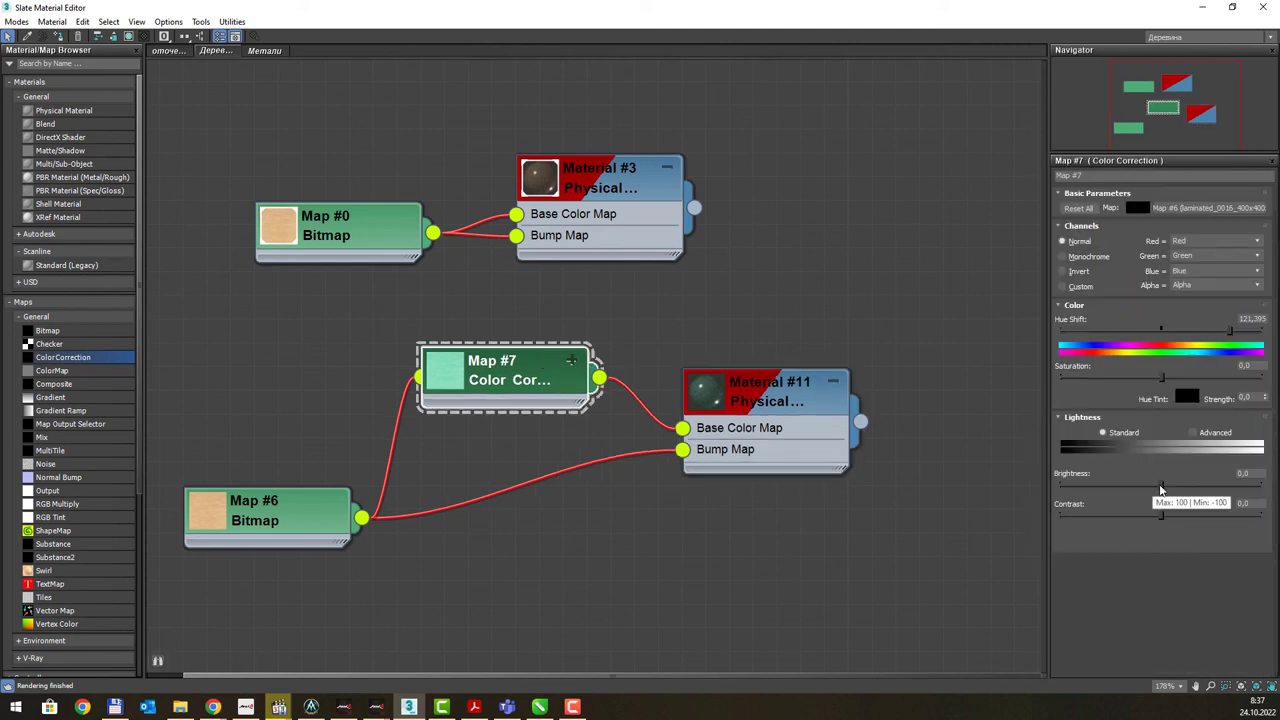
Set Map #7's brightness to 47.5, saturation to 65.4 and hue shift to −62.8
{"action": "left_click_drag", "start_coordinate": [1161, 488], "coordinate": [1209, 485]}
{"action": "left_click_drag", "start_coordinate": [1230, 330], "coordinate": [1248, 330]}
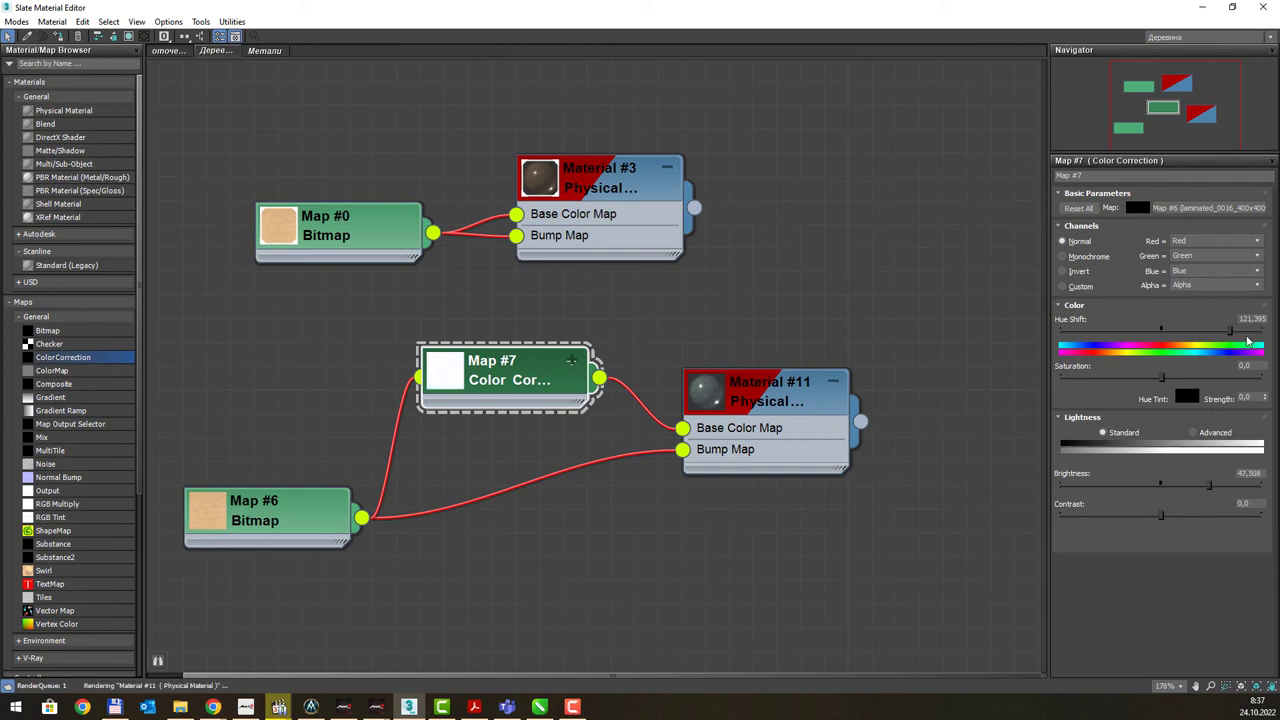
{"action": "left_click", "coordinate": [1227, 378]}
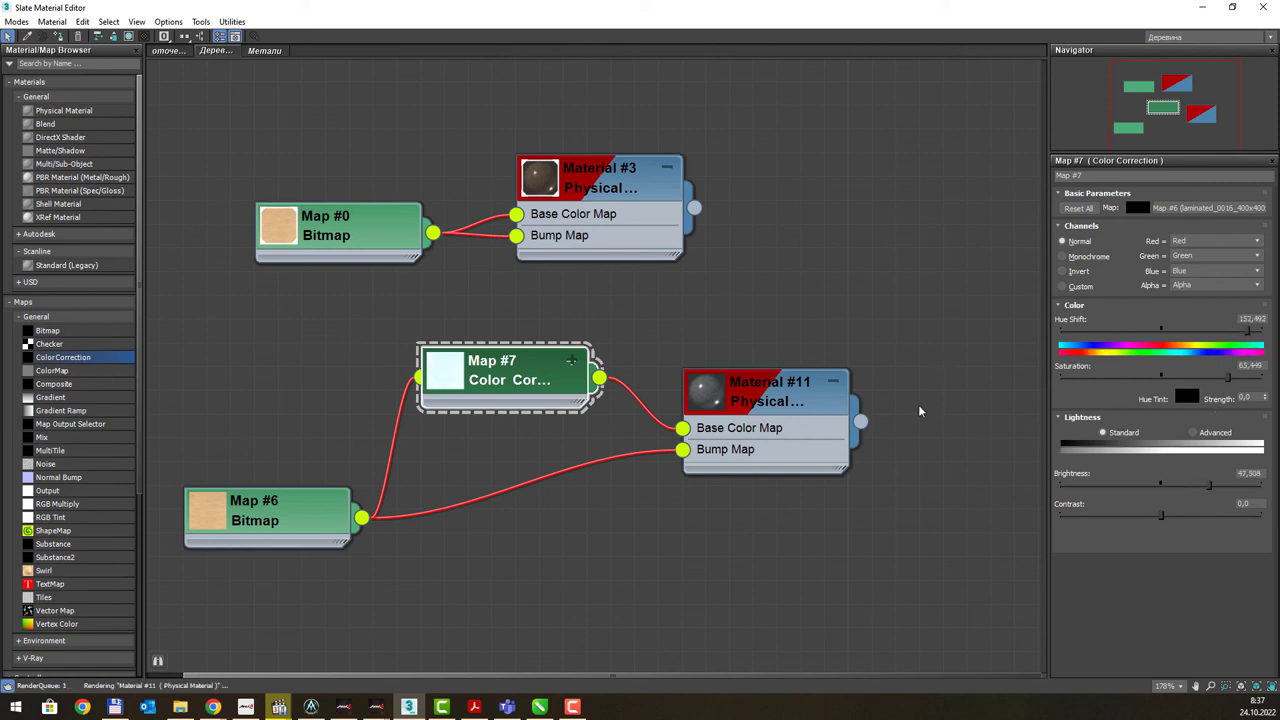
{"action": "left_click_drag", "start_coordinate": [775, 395], "coordinate": [822, 419]}
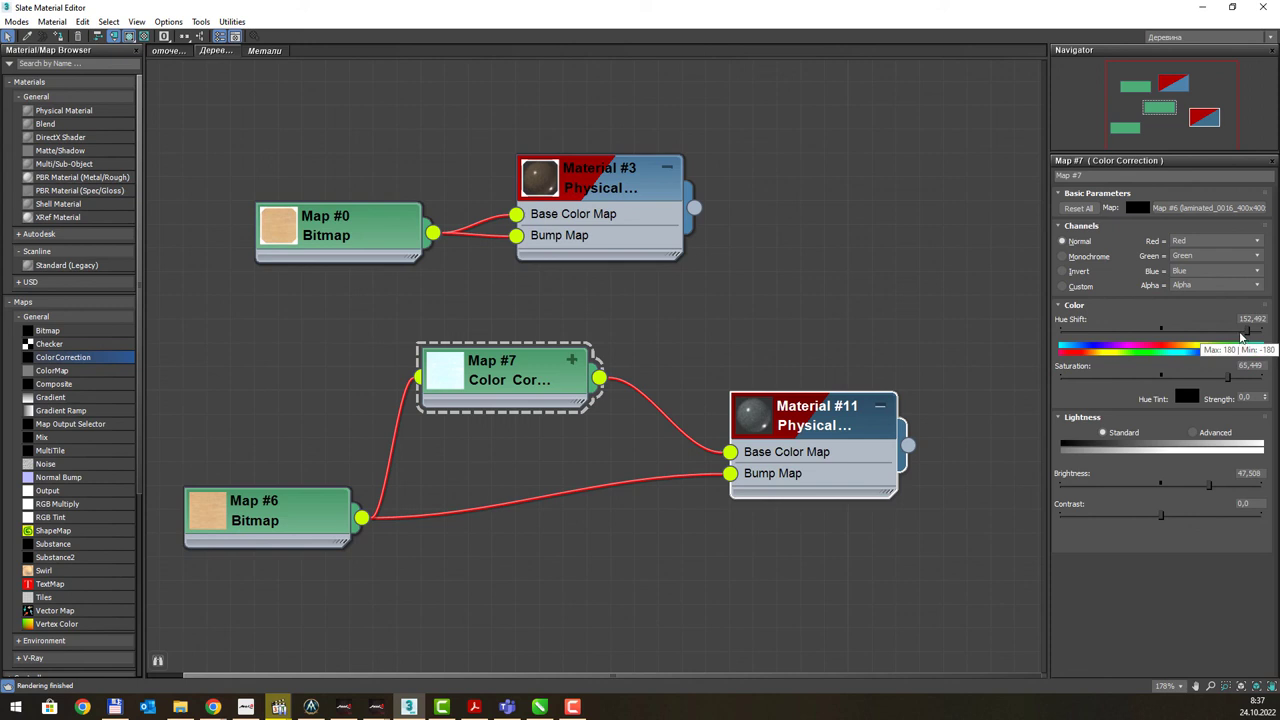
{"action": "mouse_move", "coordinate": [1224, 331]}
{"action": "left_mouse_down"}
{"action": "mouse_move", "coordinate": [1093, 331]}
{"action": "mouse_move", "coordinate": [1127, 336]}
{"action": "left_mouse_up"}
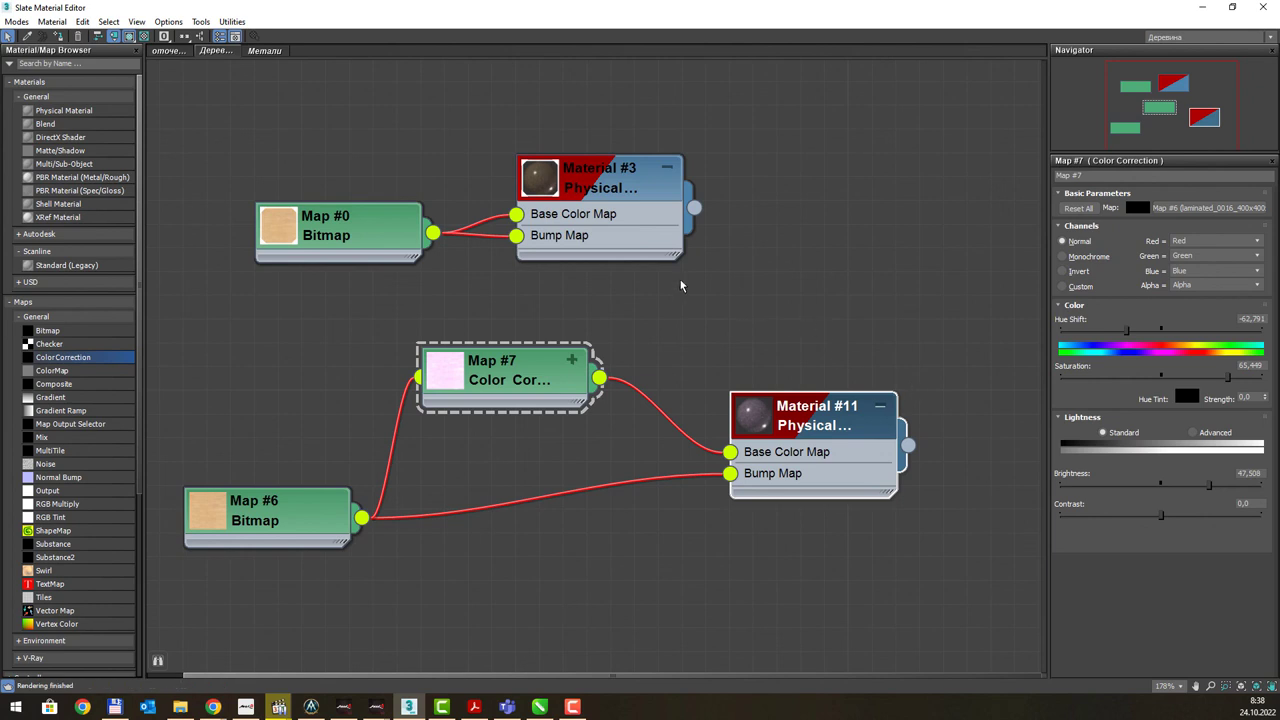
{"action": "scroll", "coordinate": [626, 230], "scroll_direction": "down", "scroll_amount": 3}
{"action": "scroll", "coordinate": [626, 230], "scroll_direction": "down", "scroll_amount": 2}
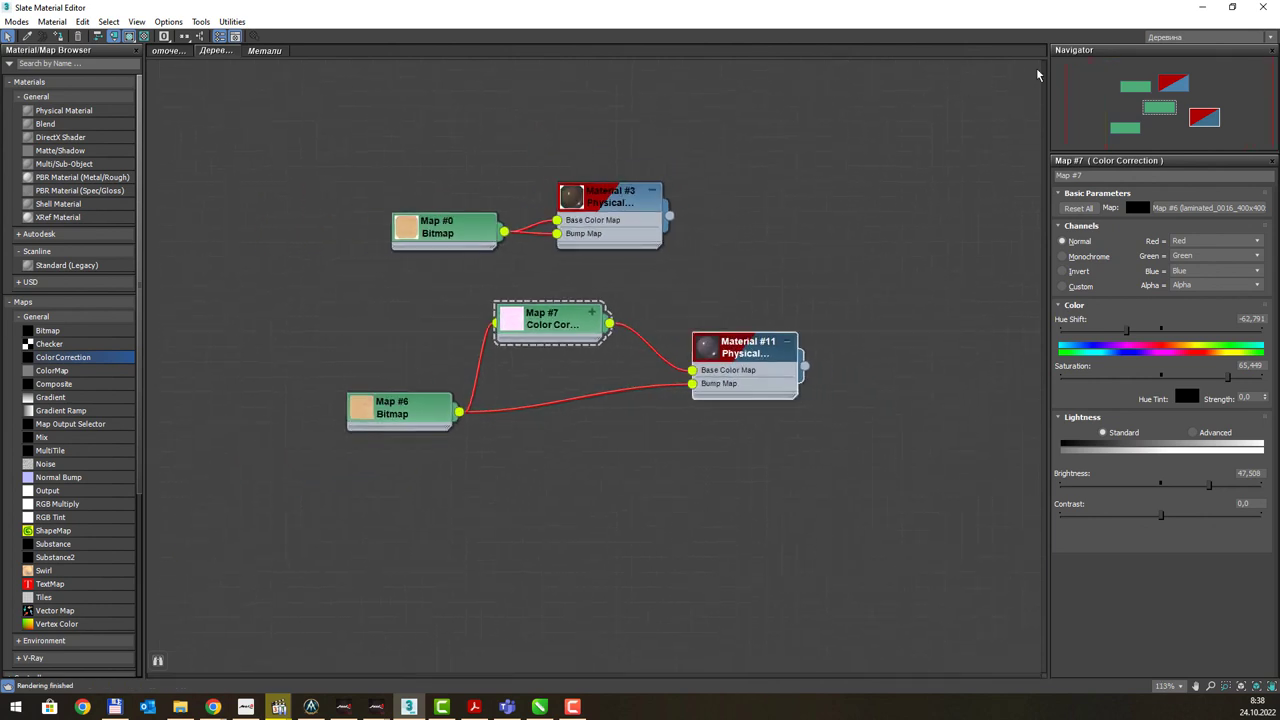
Show the Метали view and toggle the Material/Map Browser off and back on
{"action": "left_click", "coordinate": [252, 50]}
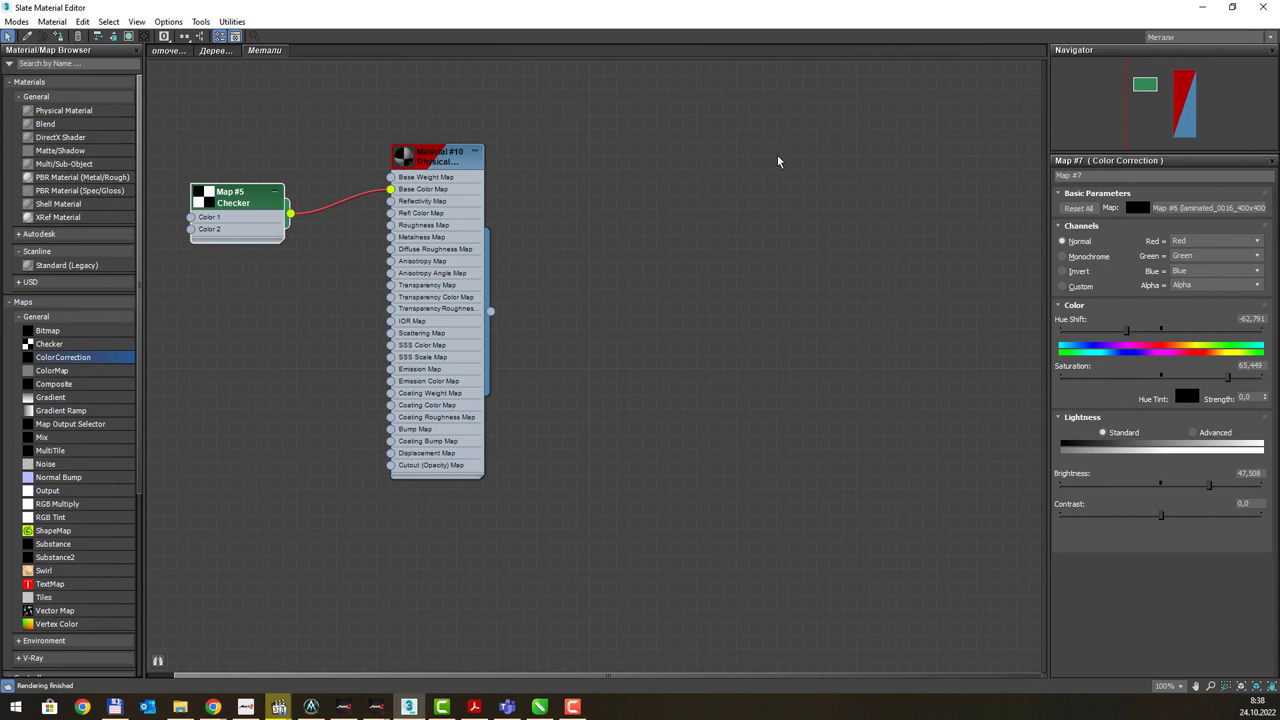
{"action": "left_click", "coordinate": [135, 54]}
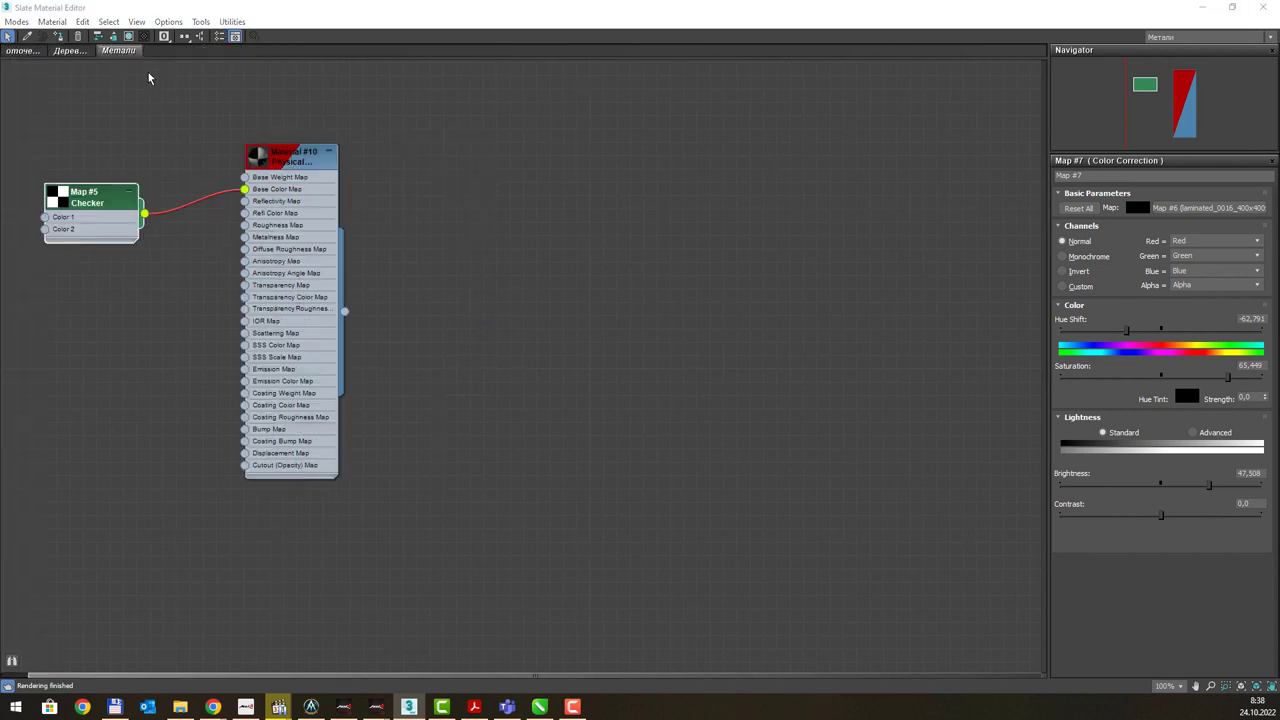
{"action": "left_click", "coordinate": [220, 38]}
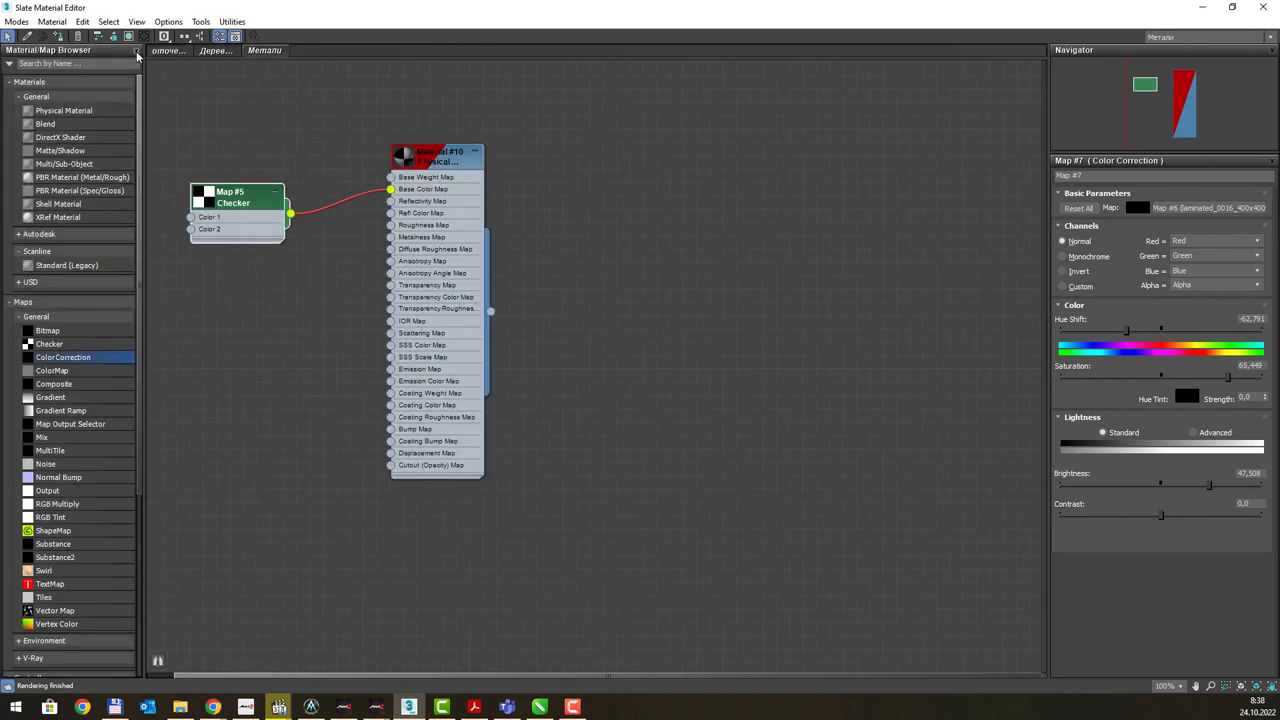